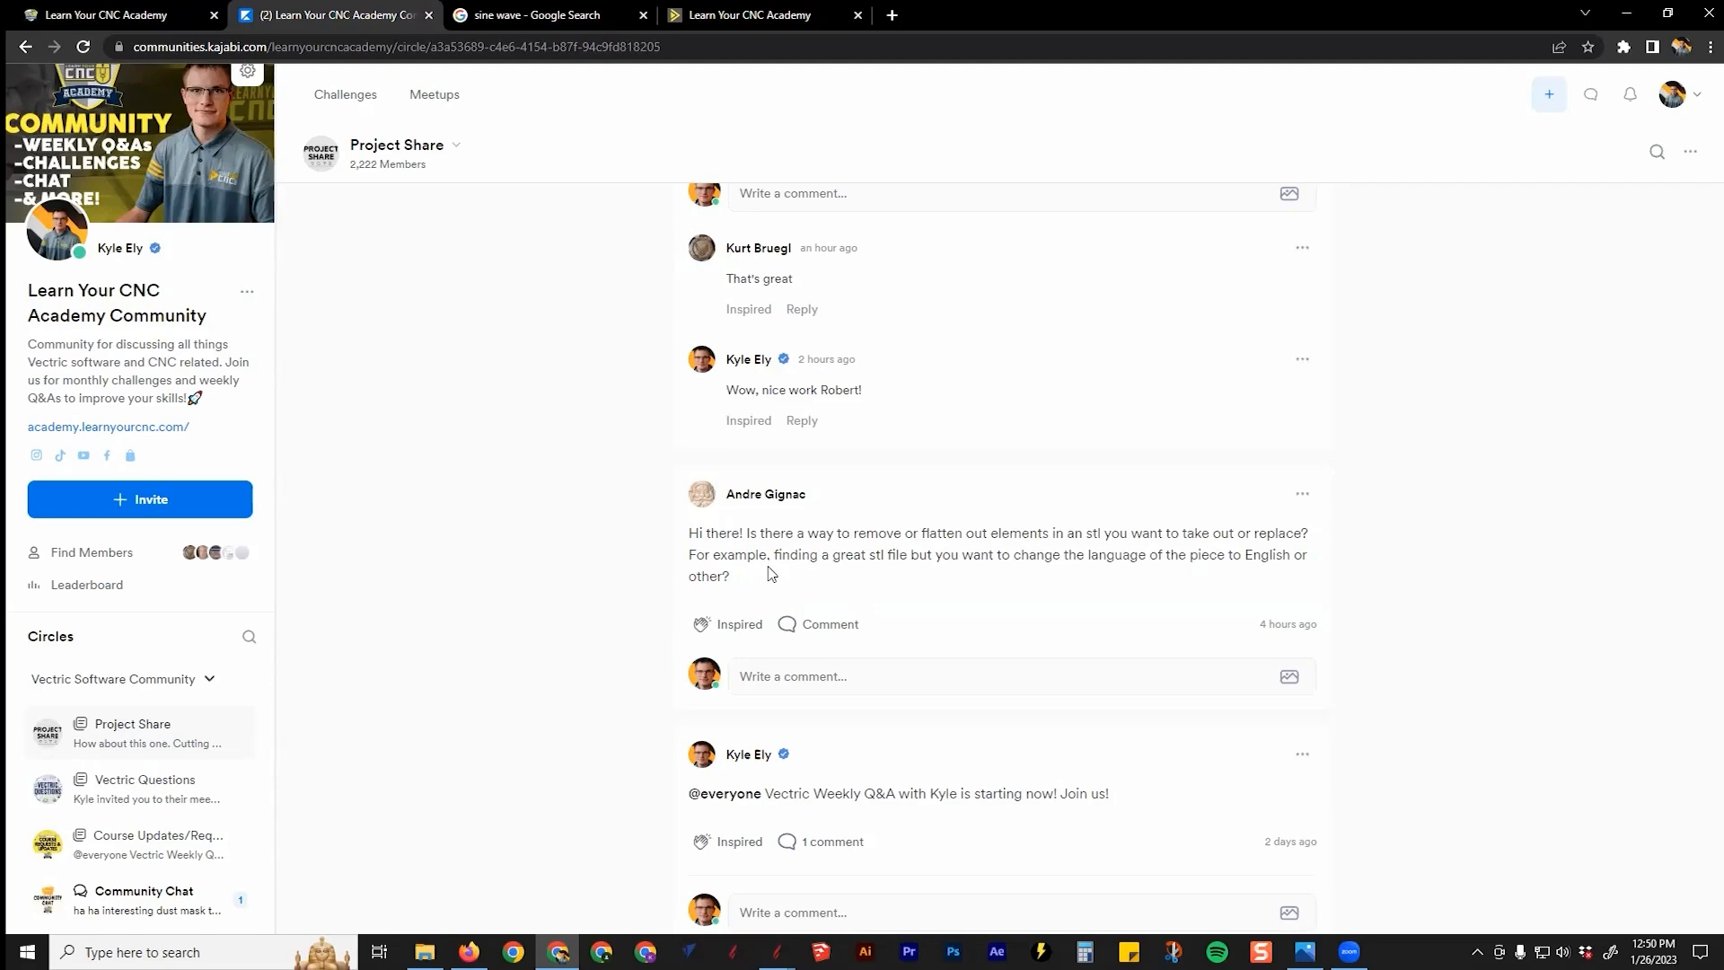
Step: Bring the Aspire skull medallion project window to the front from the taskbar
mouse_move(776, 952)
left_click(871, 902)
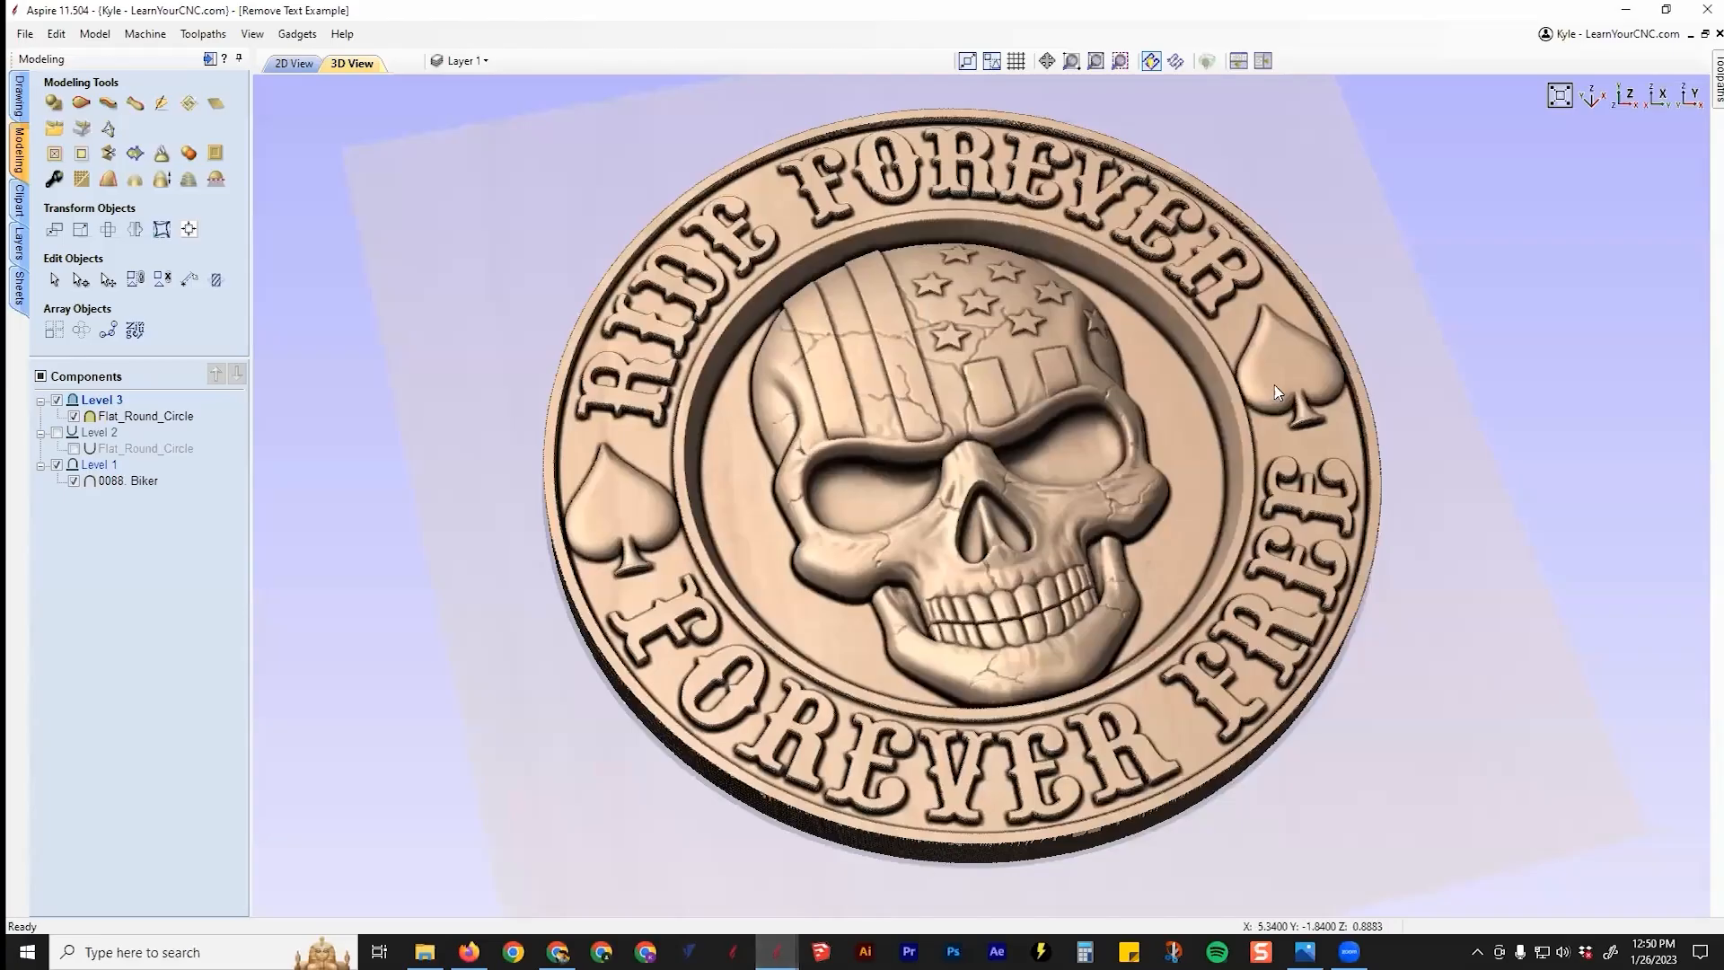
Step: Orbit the 3D medallion and toggle Level 2 so only the lettered Biker relief shows
left_click_drag(1358, 444, 1170, 451)
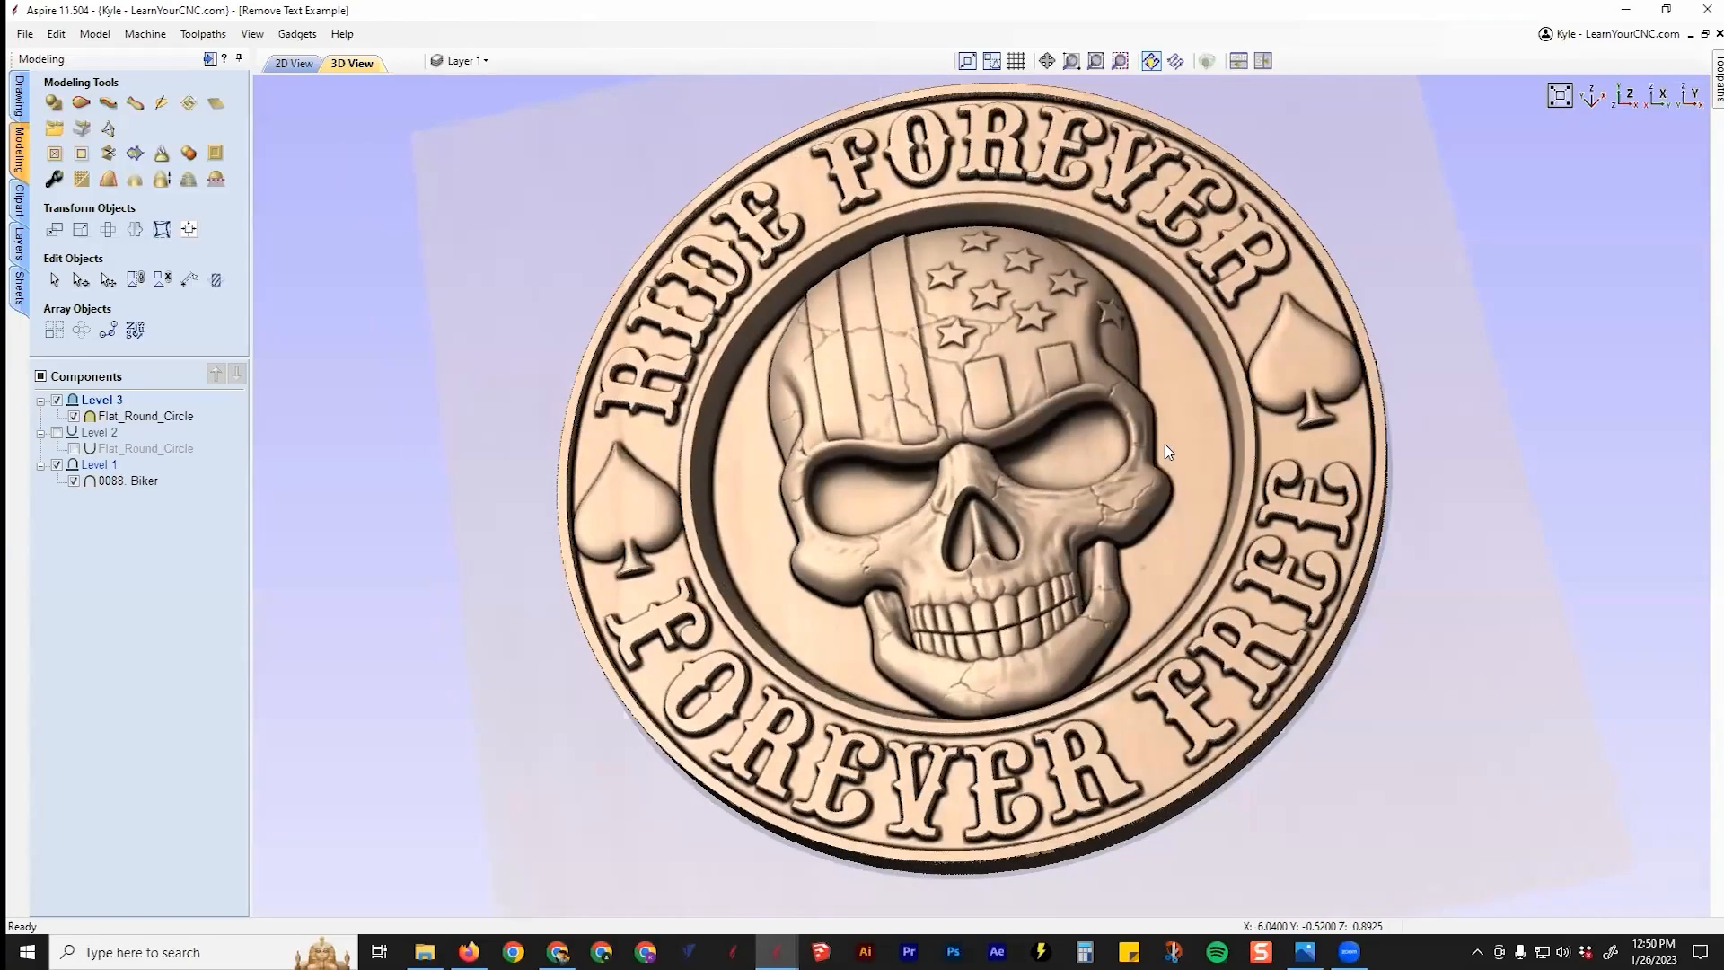
left_click_drag(846, 495, 1143, 294)
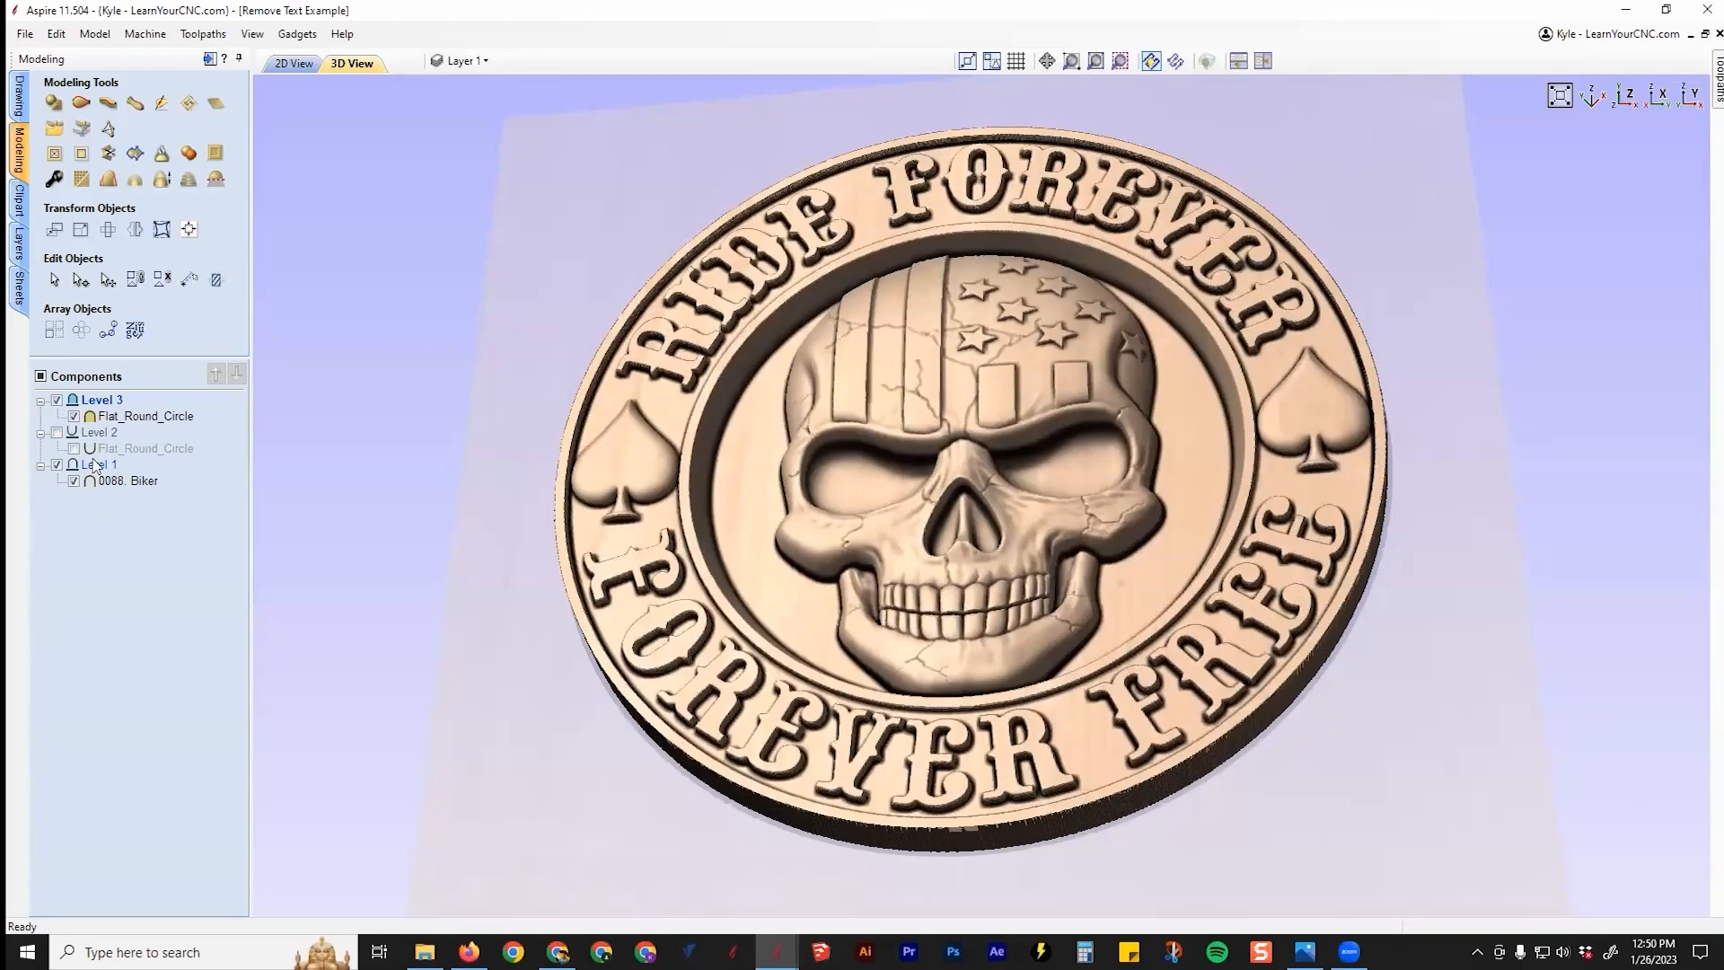
left_click(57, 433)
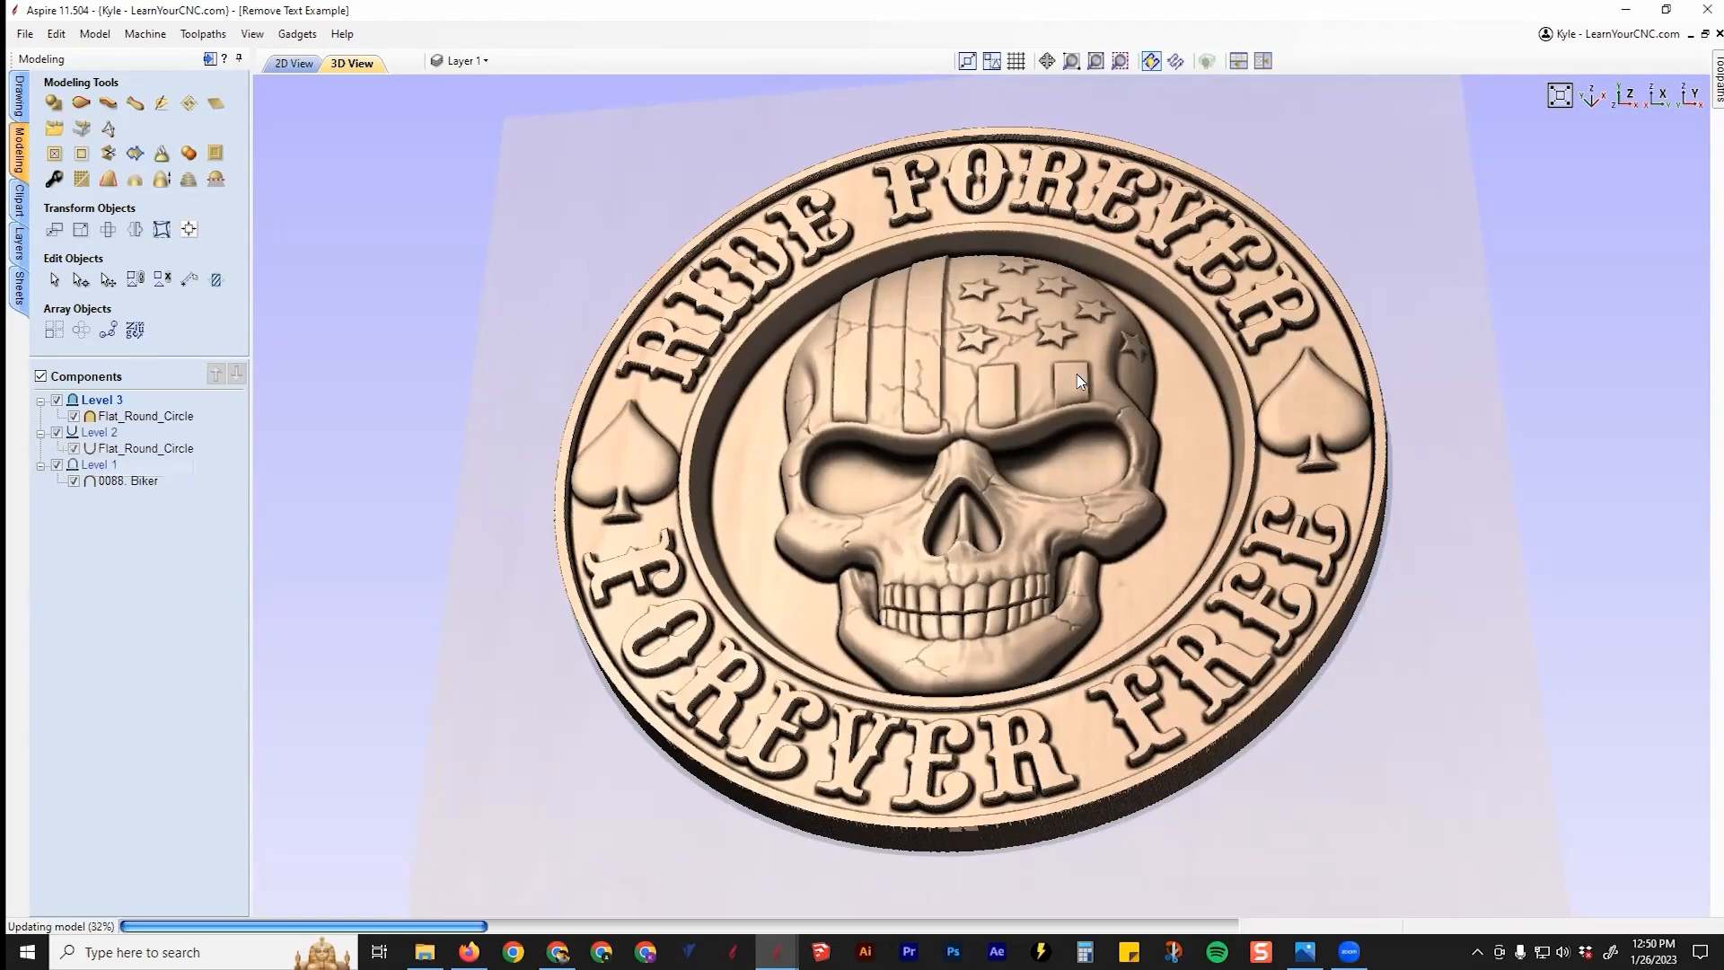
left_click_drag(914, 716, 953, 653)
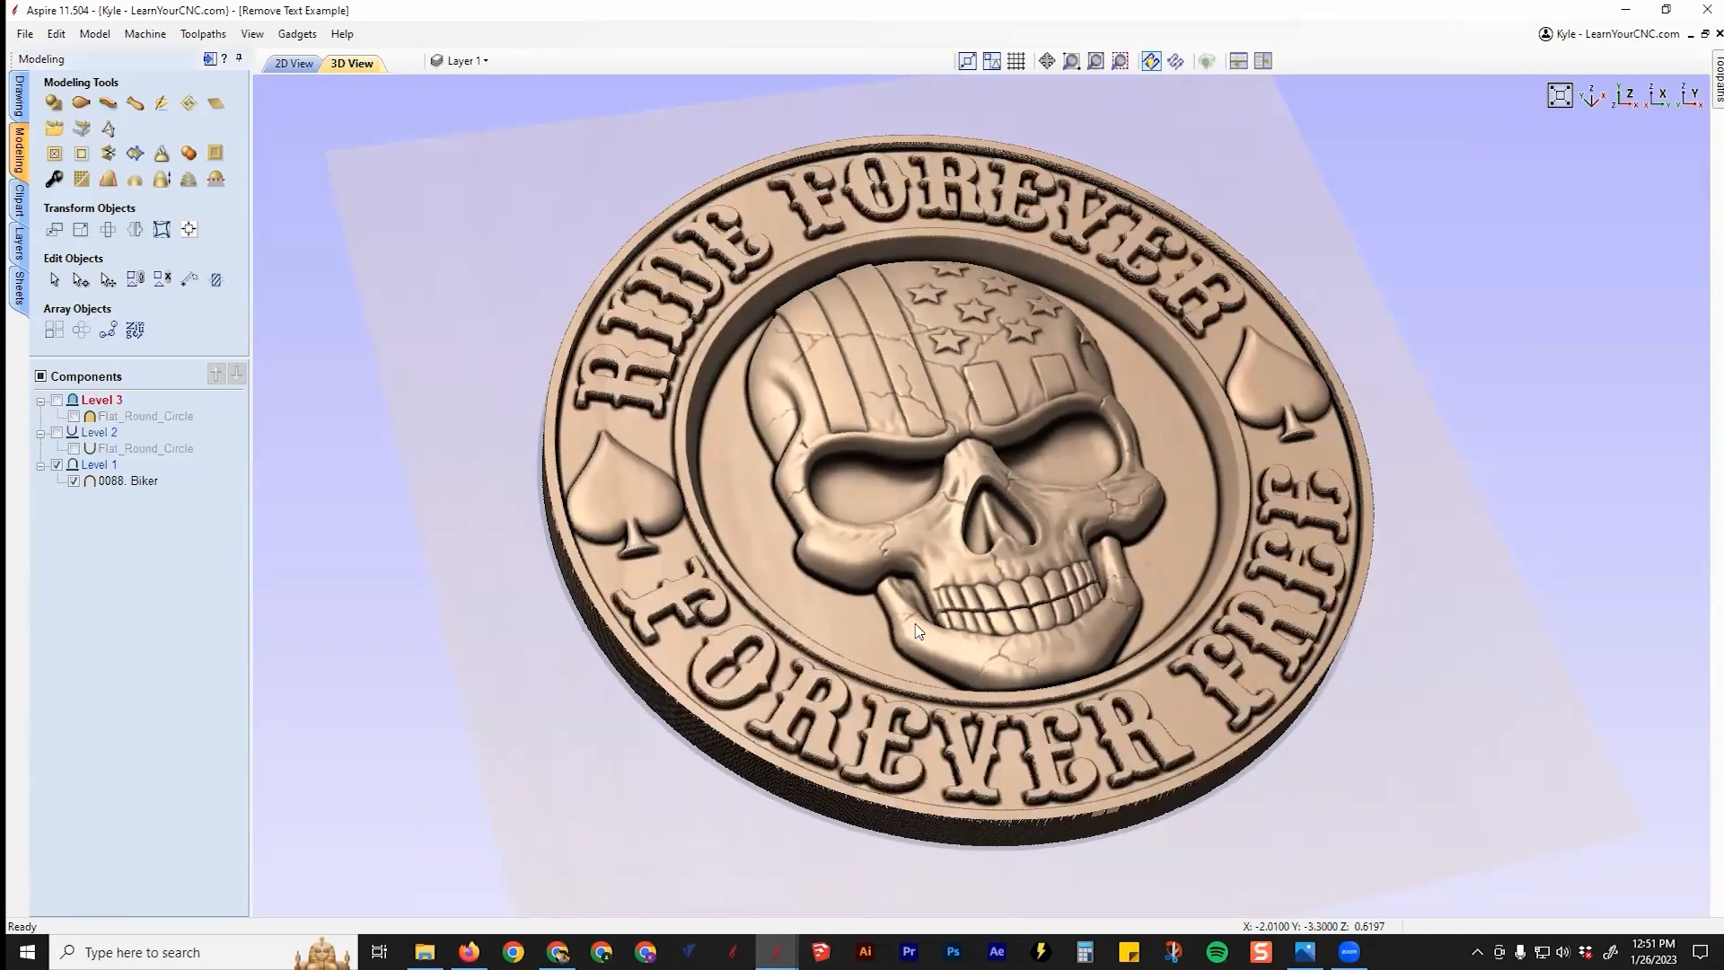
left_click_drag(575, 386, 852, 679)
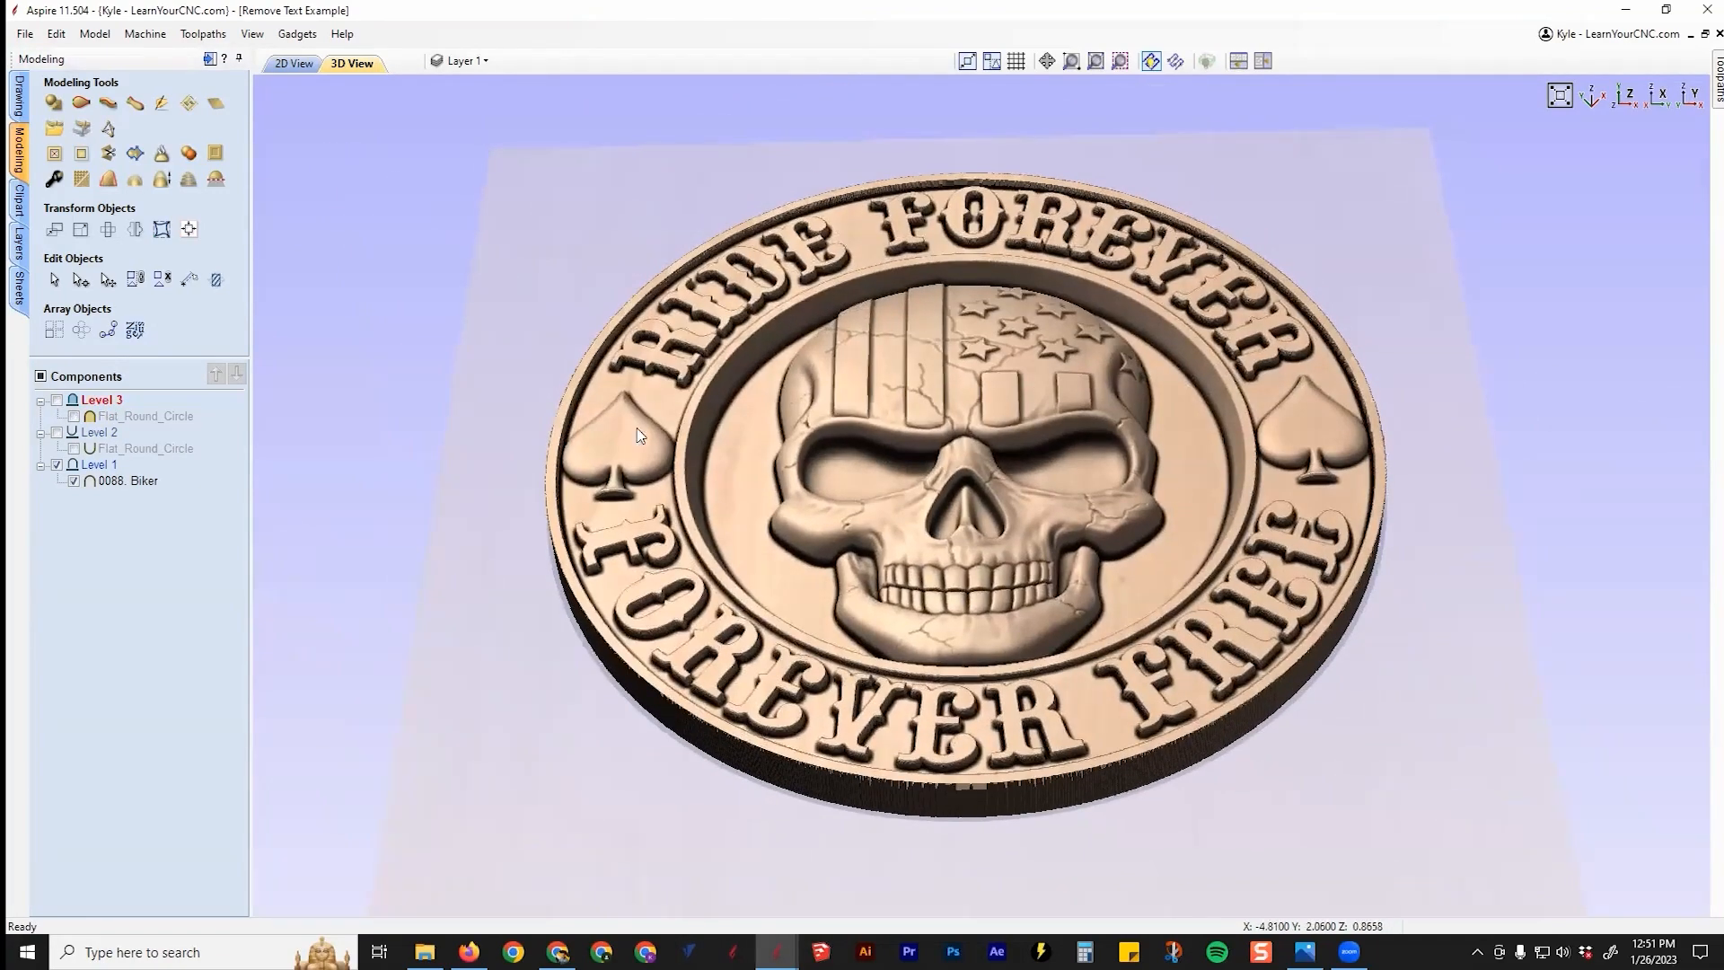
left_click_drag(928, 386, 759, 277)
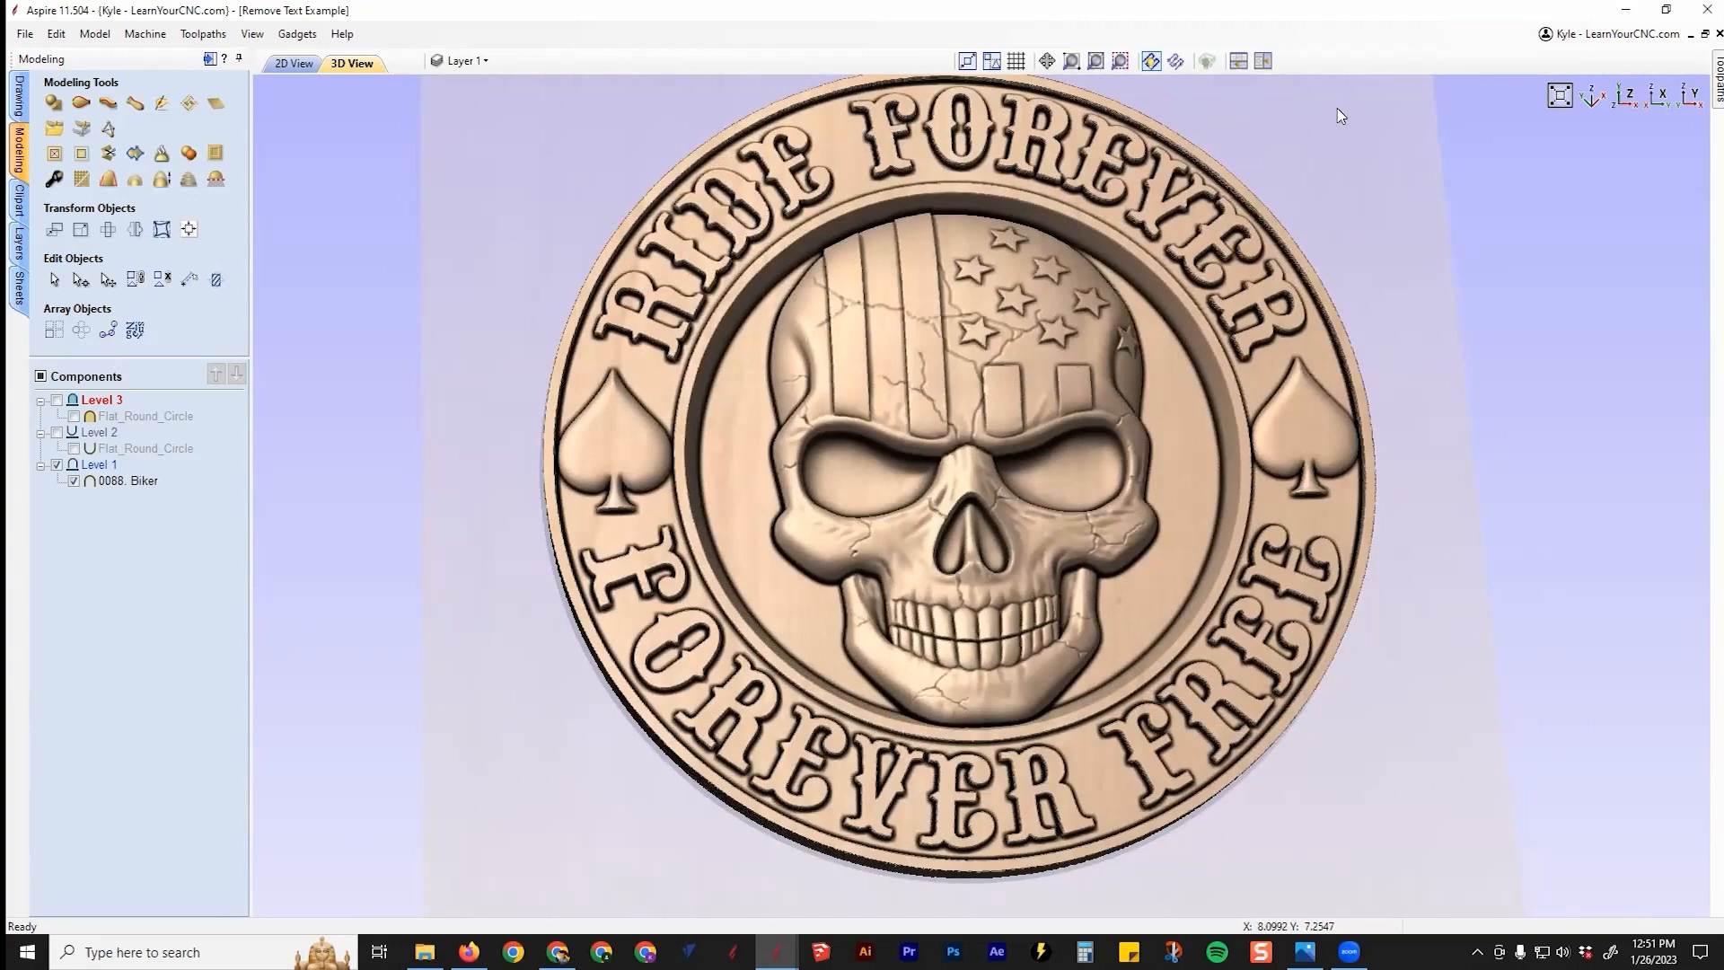
Step: Switch to the 2D view, zoom in, and select the top and bottom ring band vectors
left_click(292, 64)
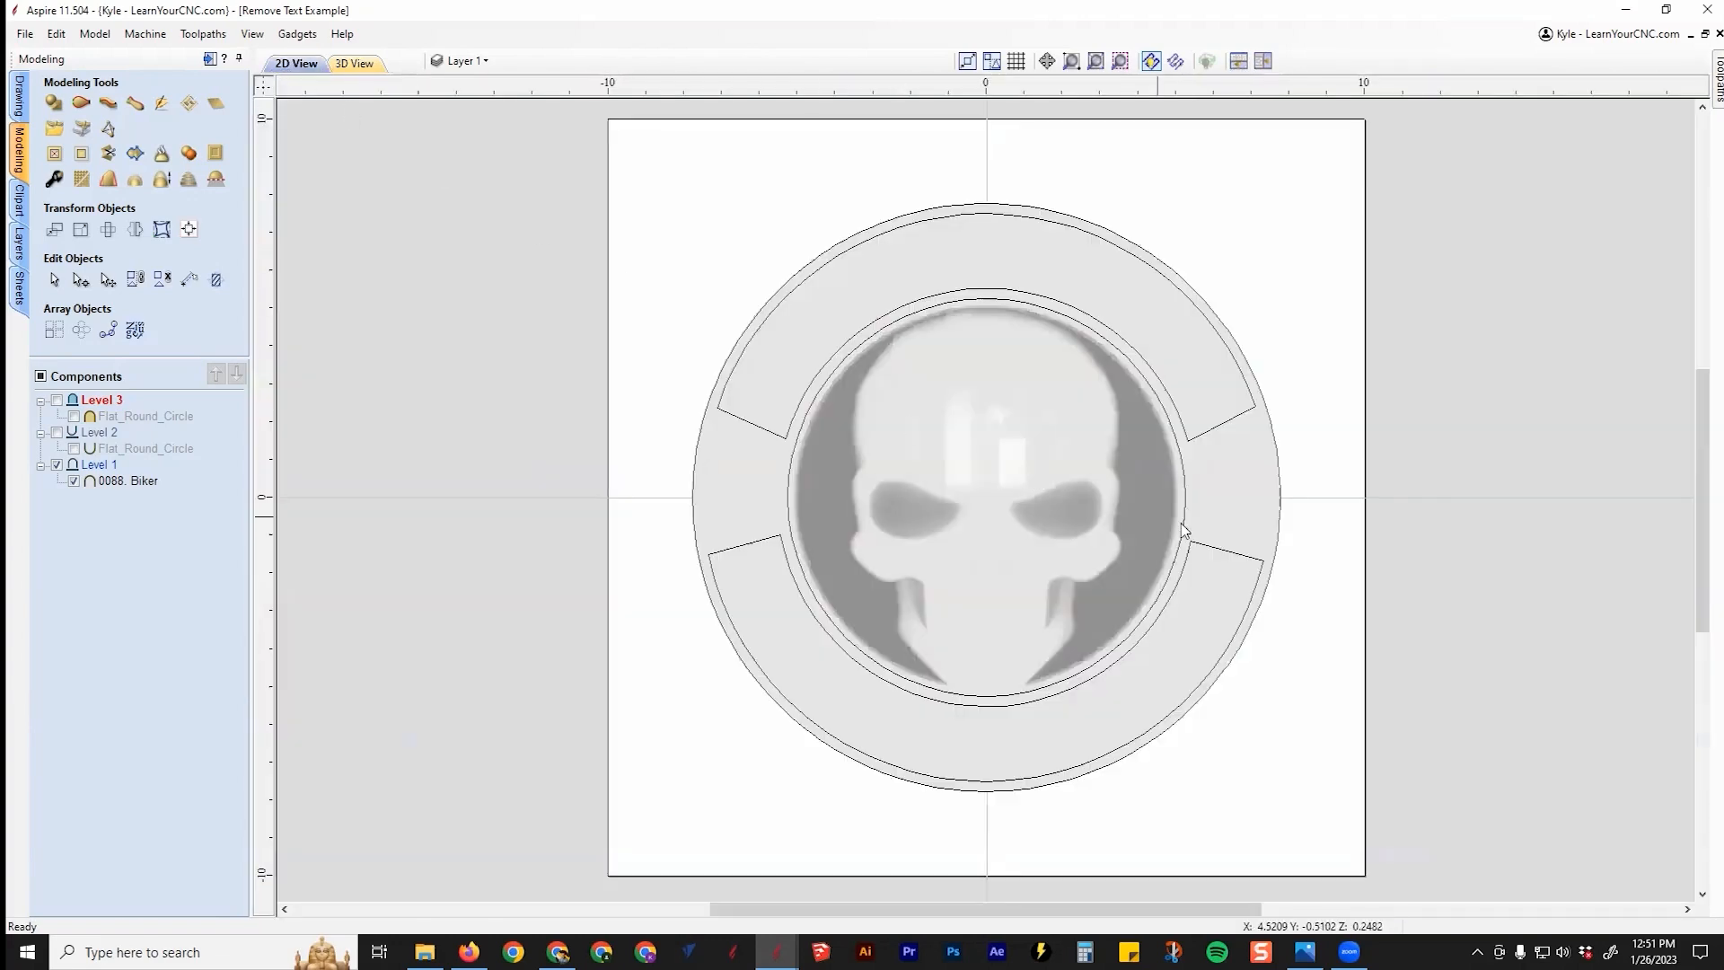
scroll(1183, 462, "up", 1)
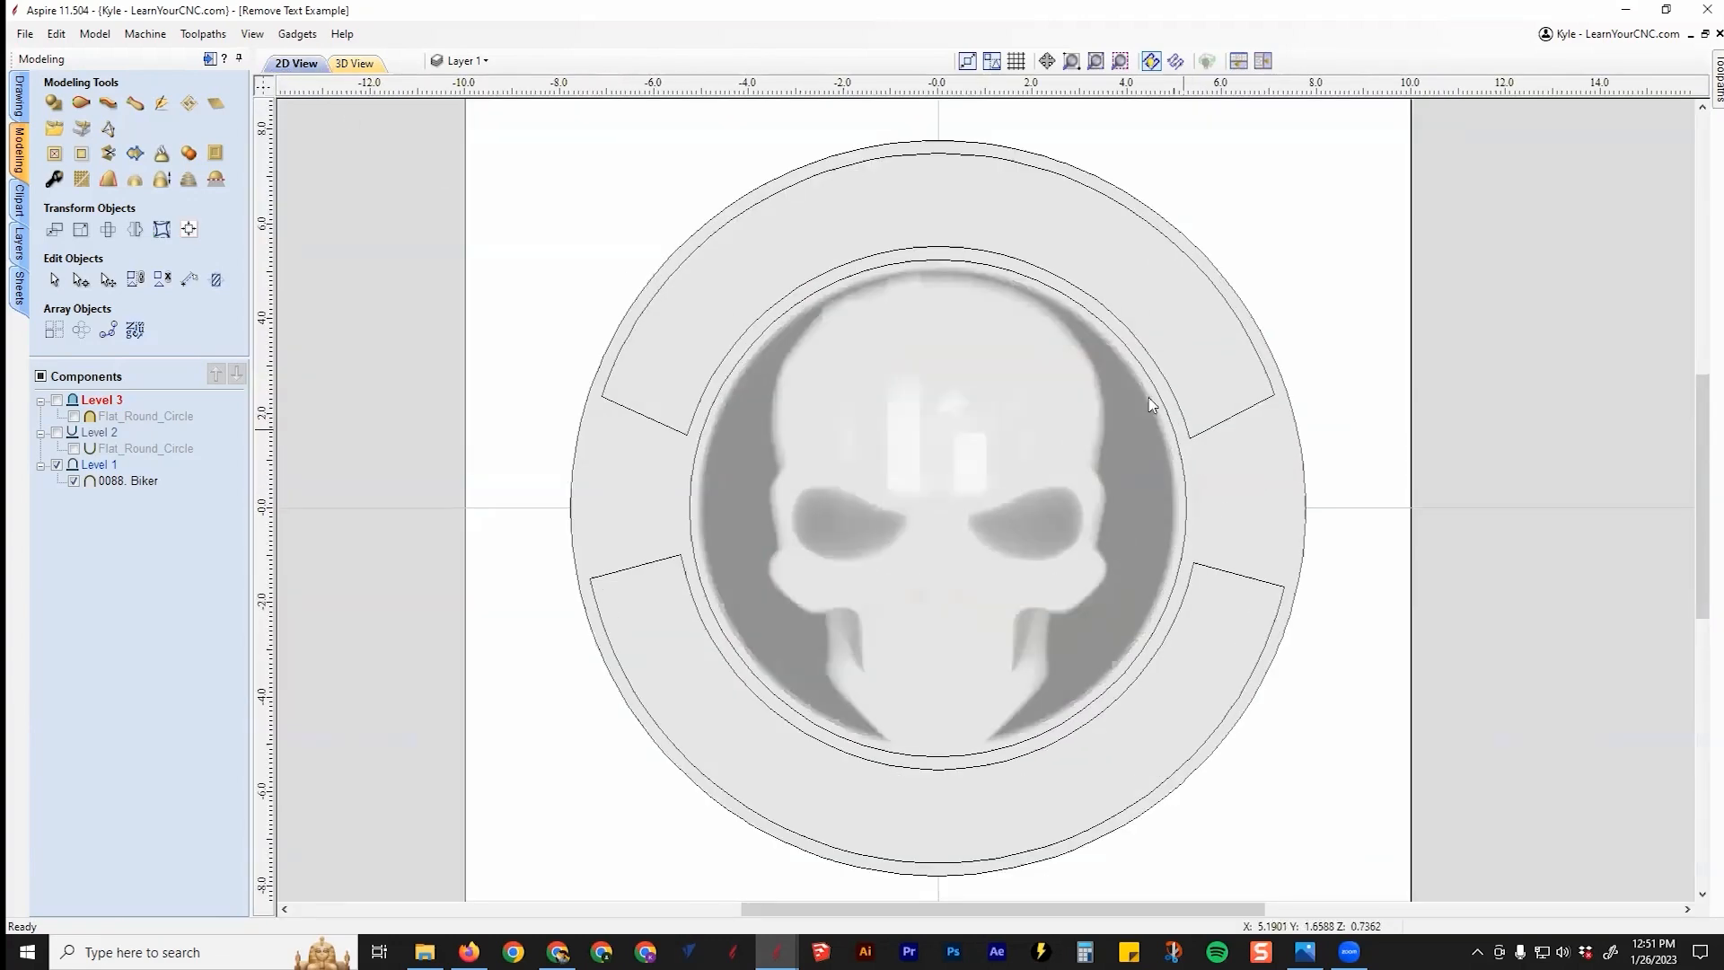
left_click(842, 272)
left_click(653, 571)
left_click(679, 429)
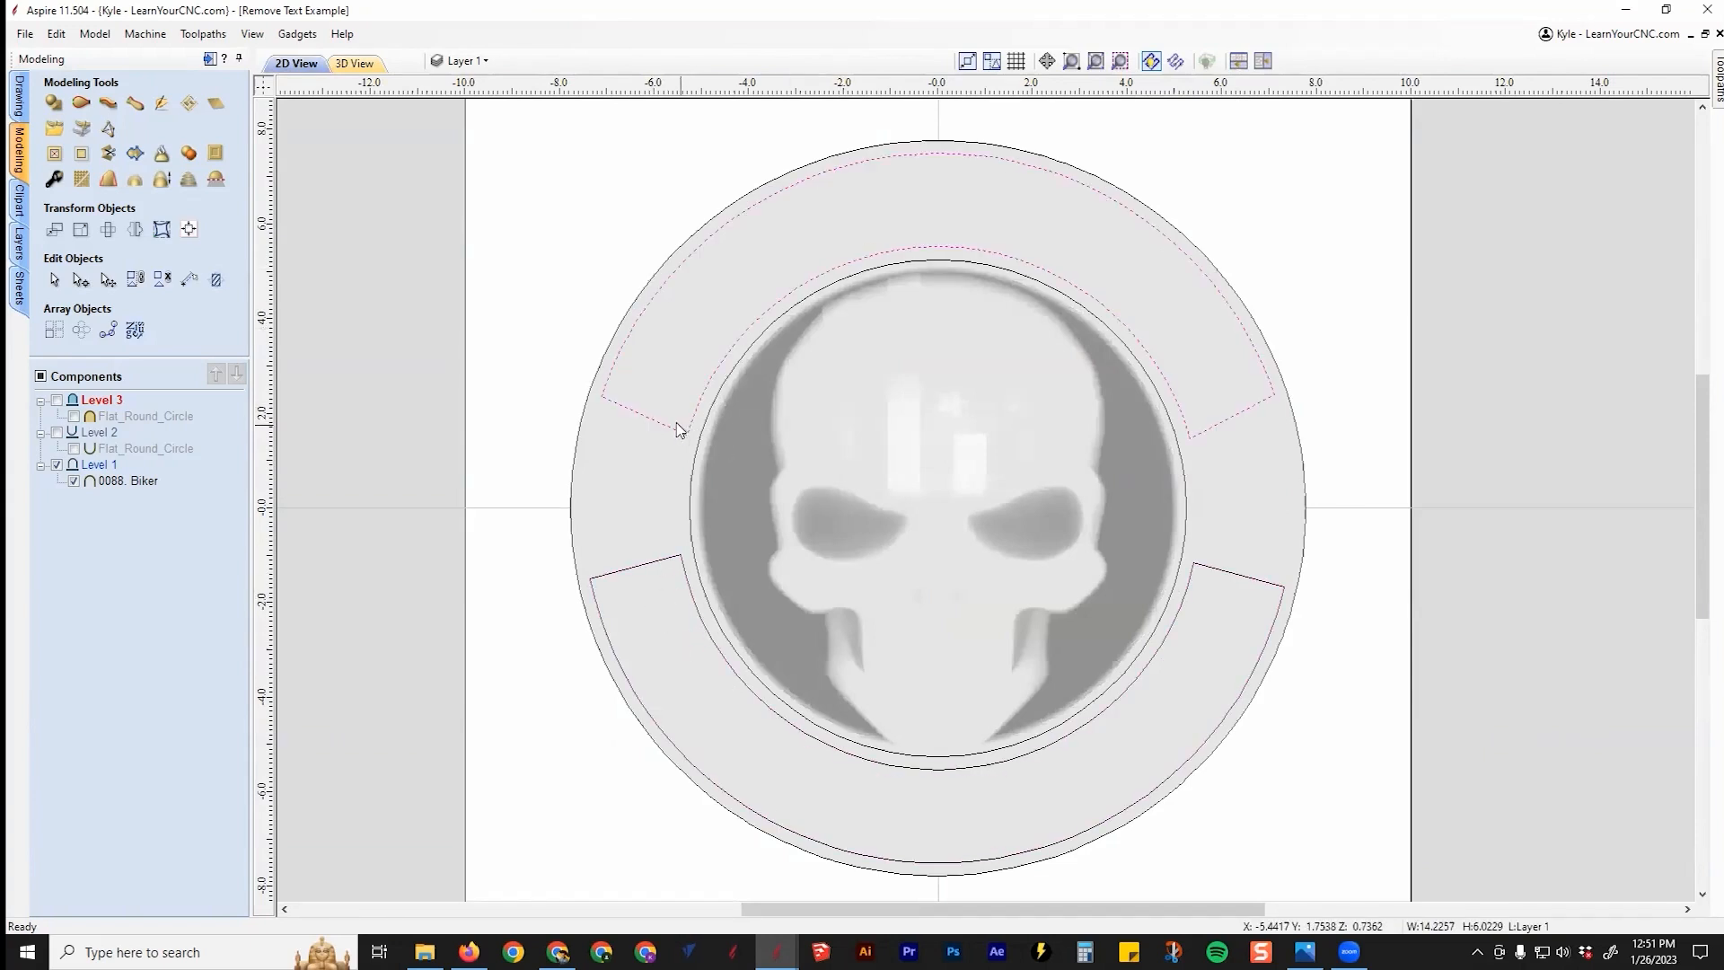
left_click(1230, 572, "shift")
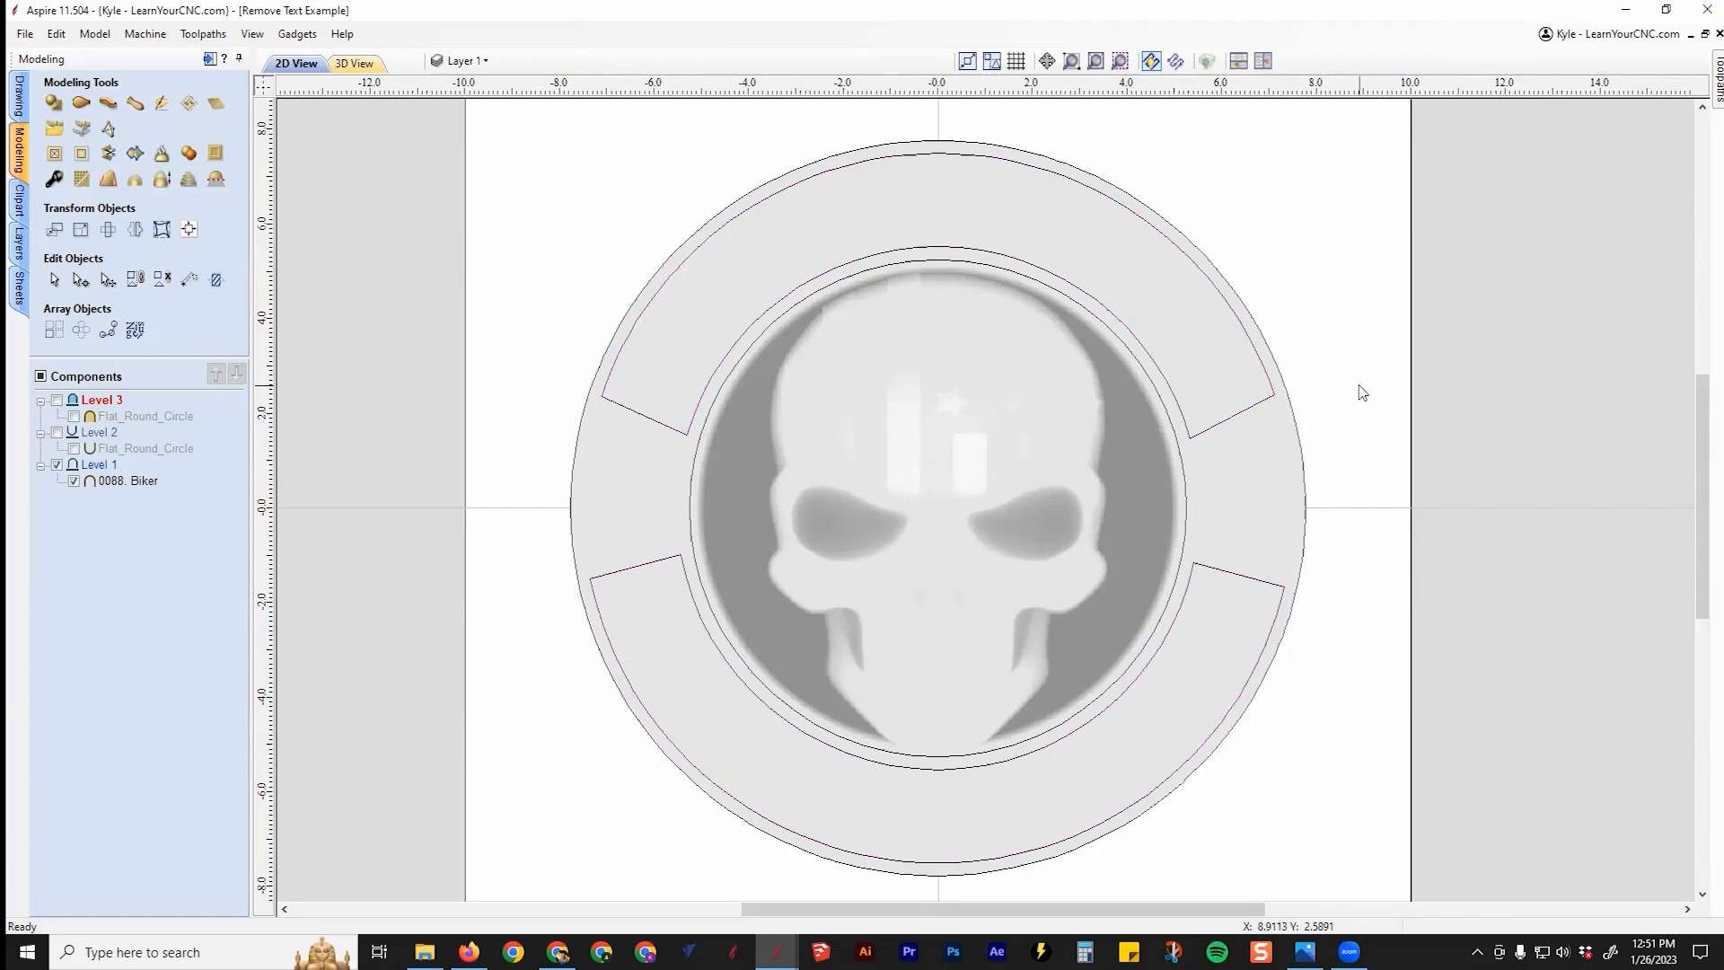
left_click(1194, 582)
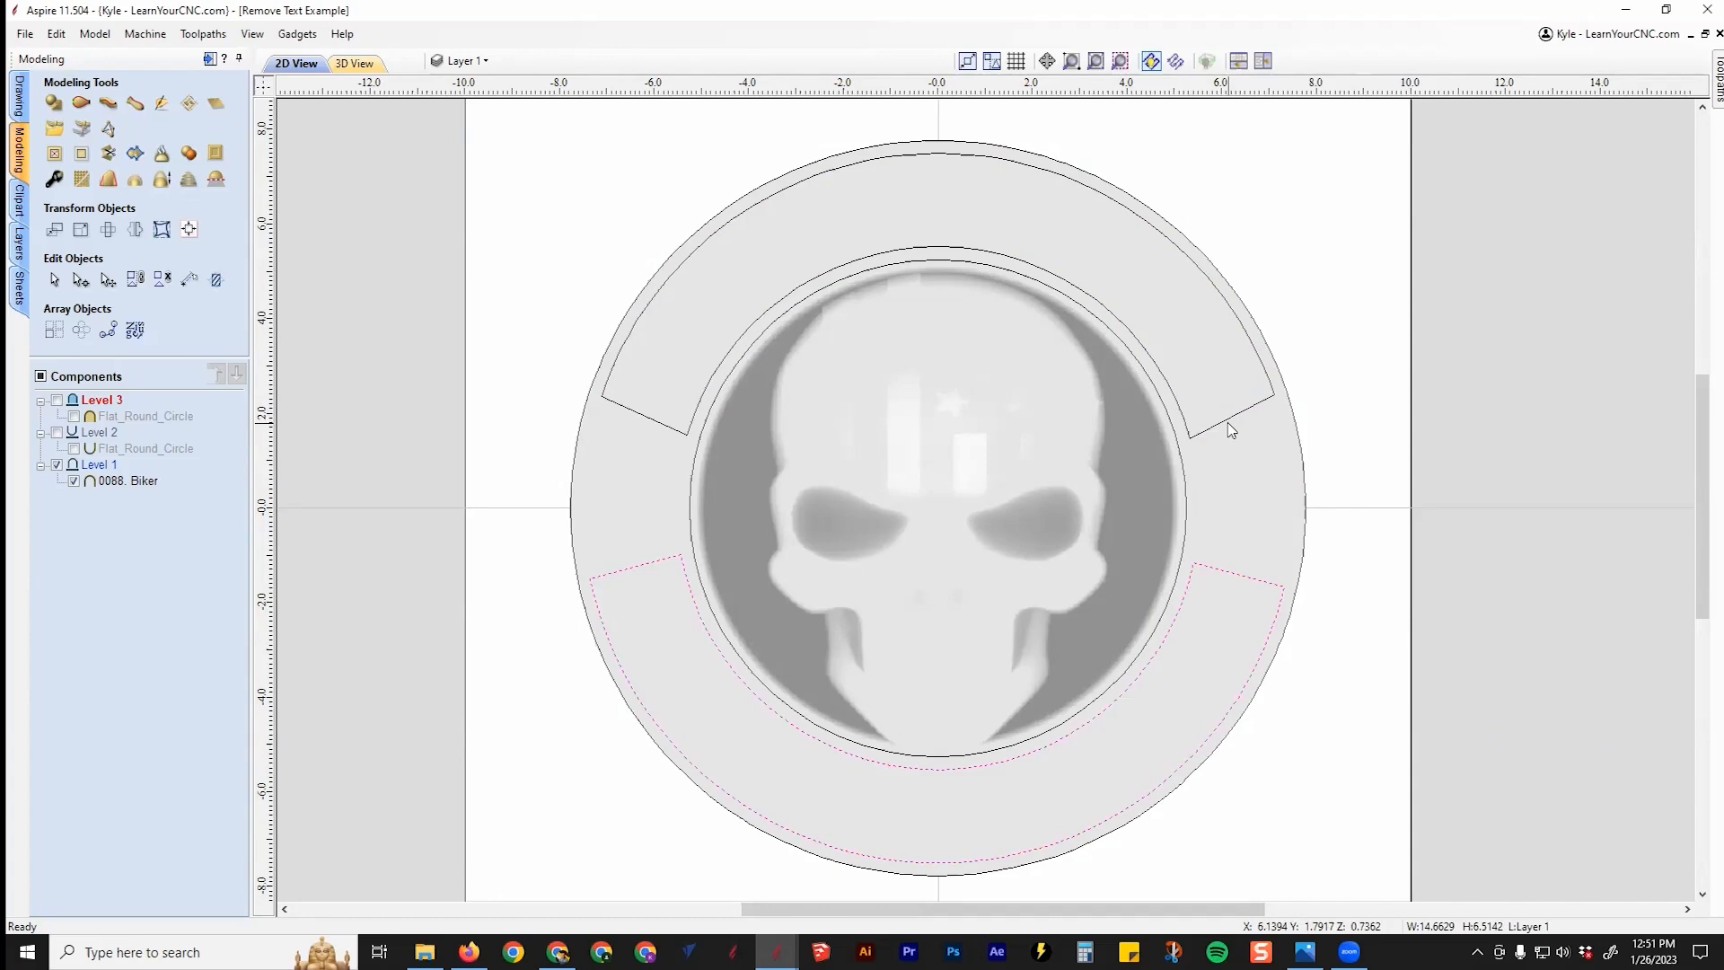
Step: Select the inner circle vector and the 0088. Biker component, then show the drawing tools
left_click(1230, 430)
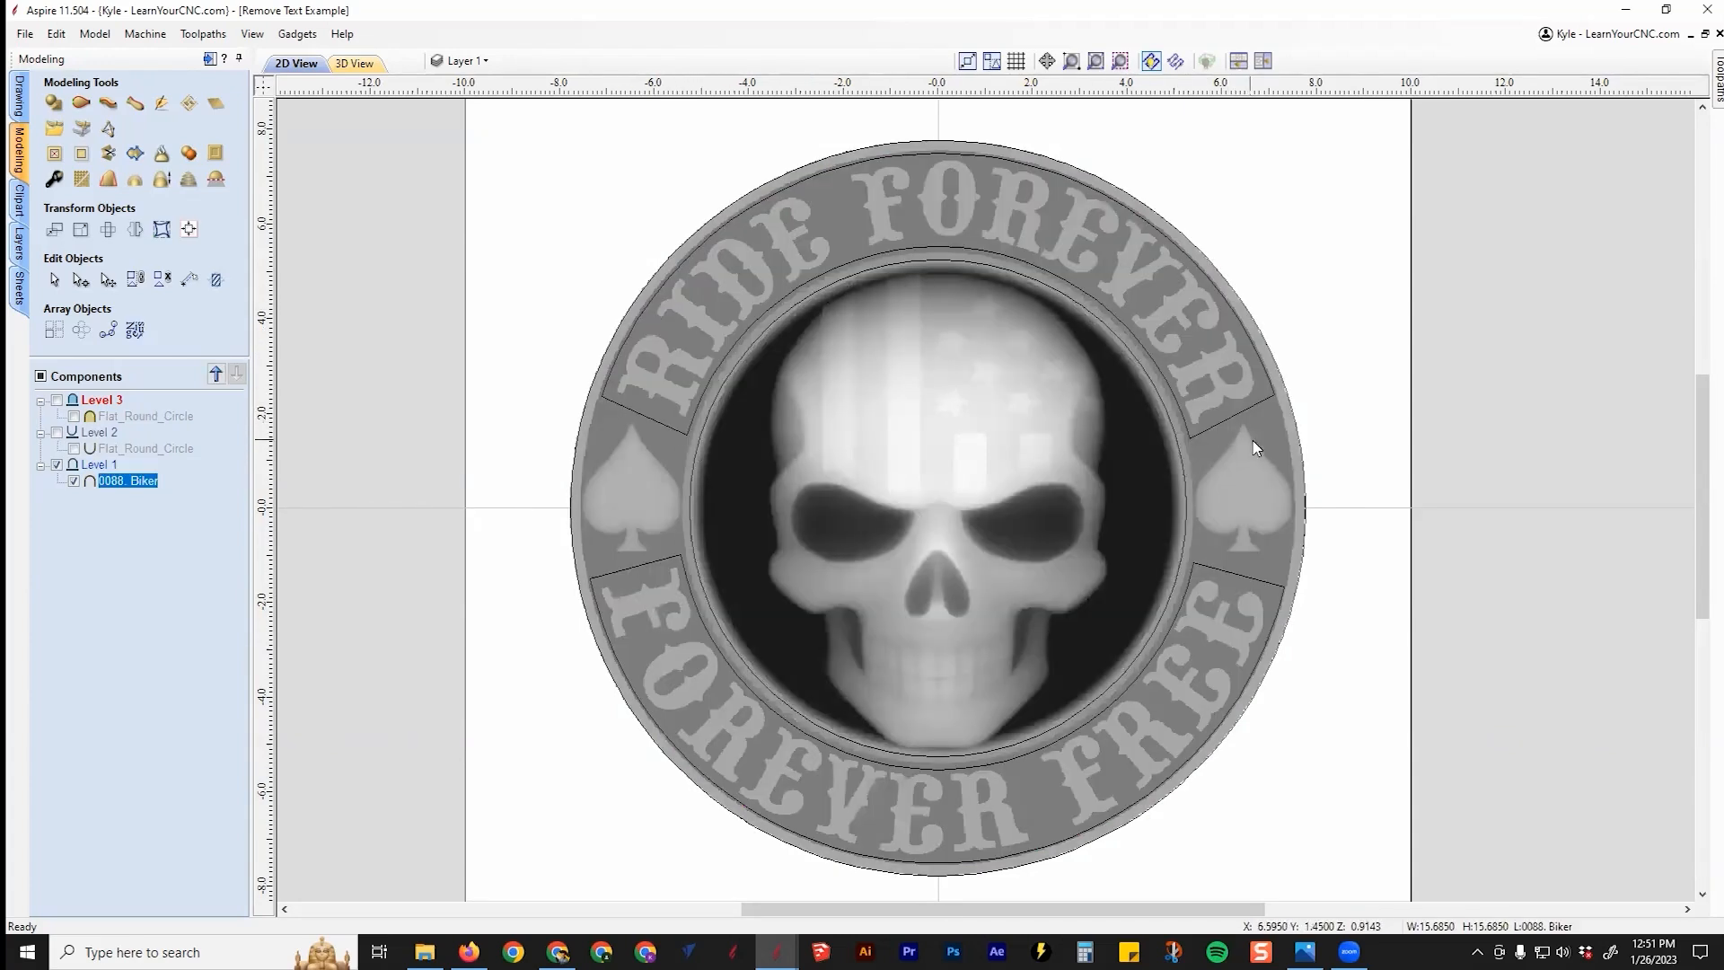
left_click(814, 294)
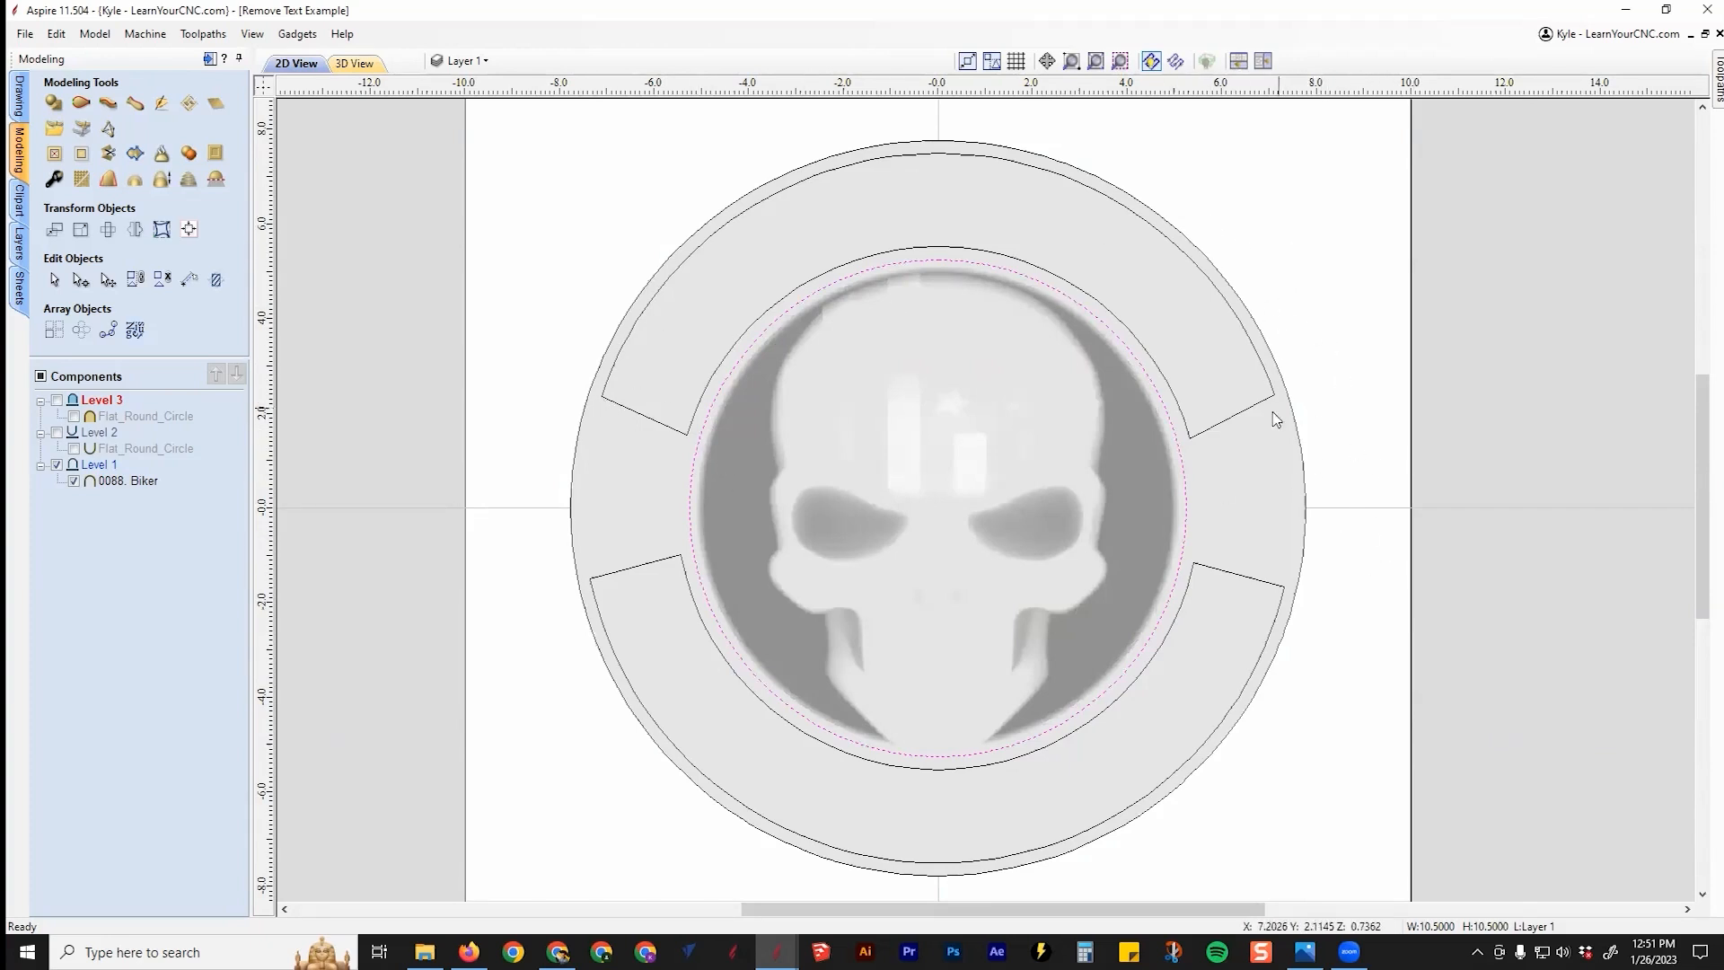
left_click(1212, 357)
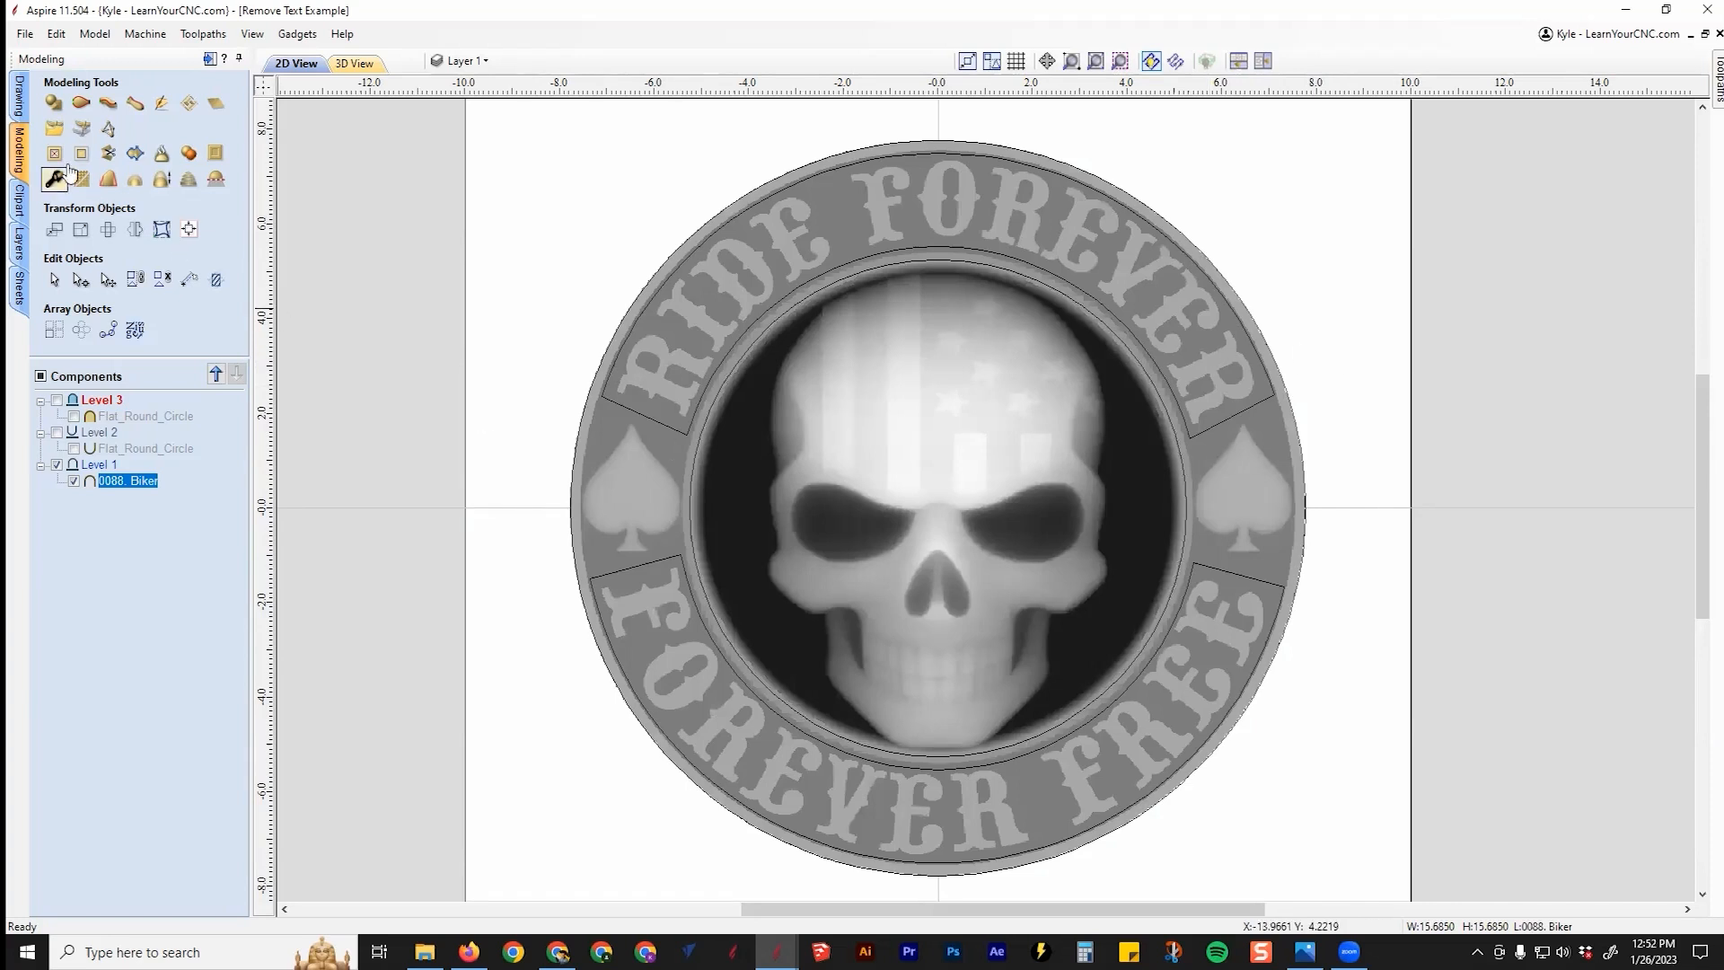
left_click(17, 106)
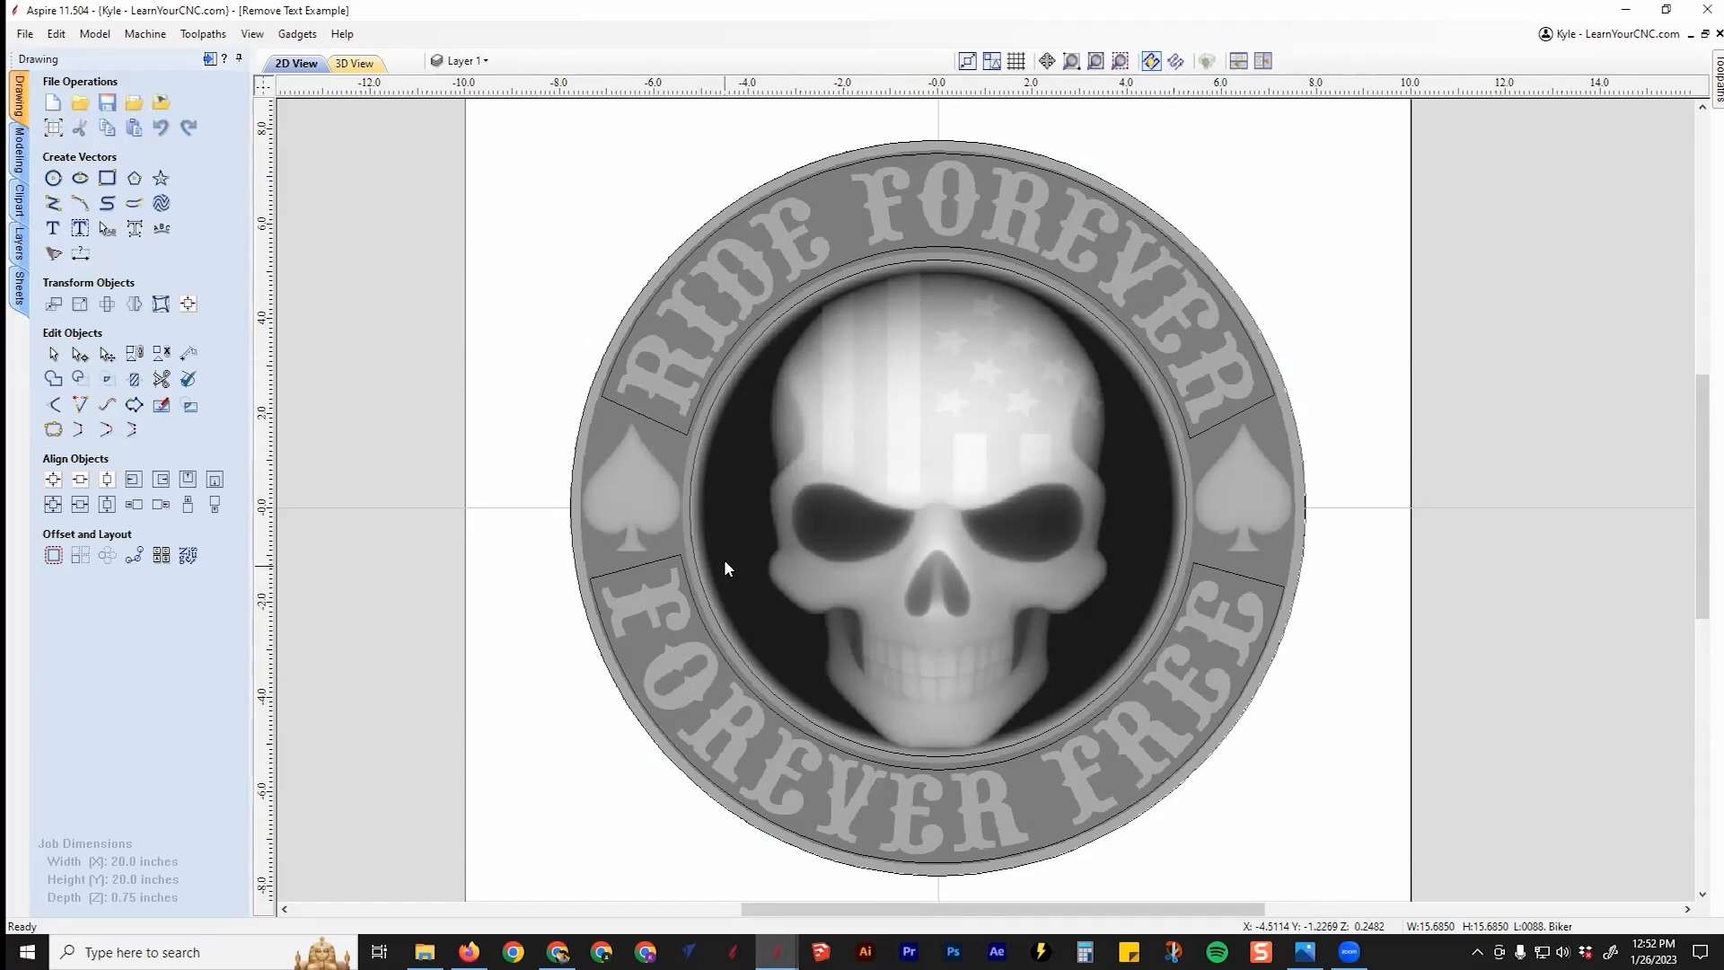
Step: Preview the relief in 3D, then in 2D hide Layer 1 and add a new active Layer 2
left_click(353, 63)
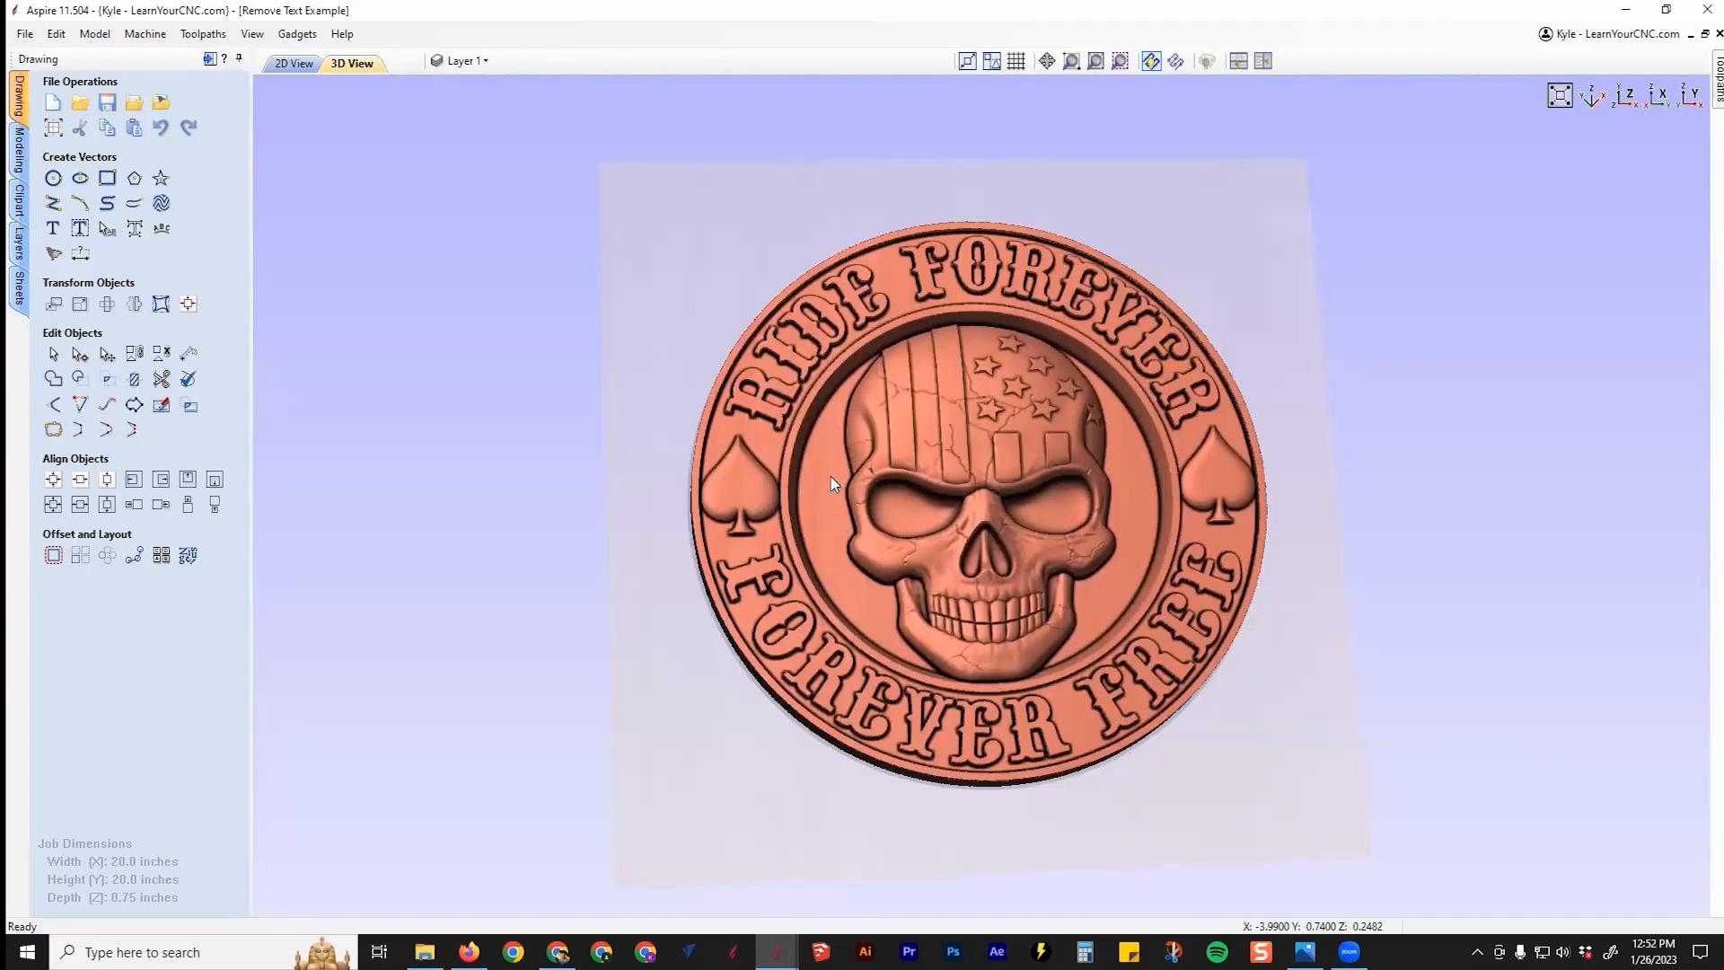
scroll(844, 430, "up", 2)
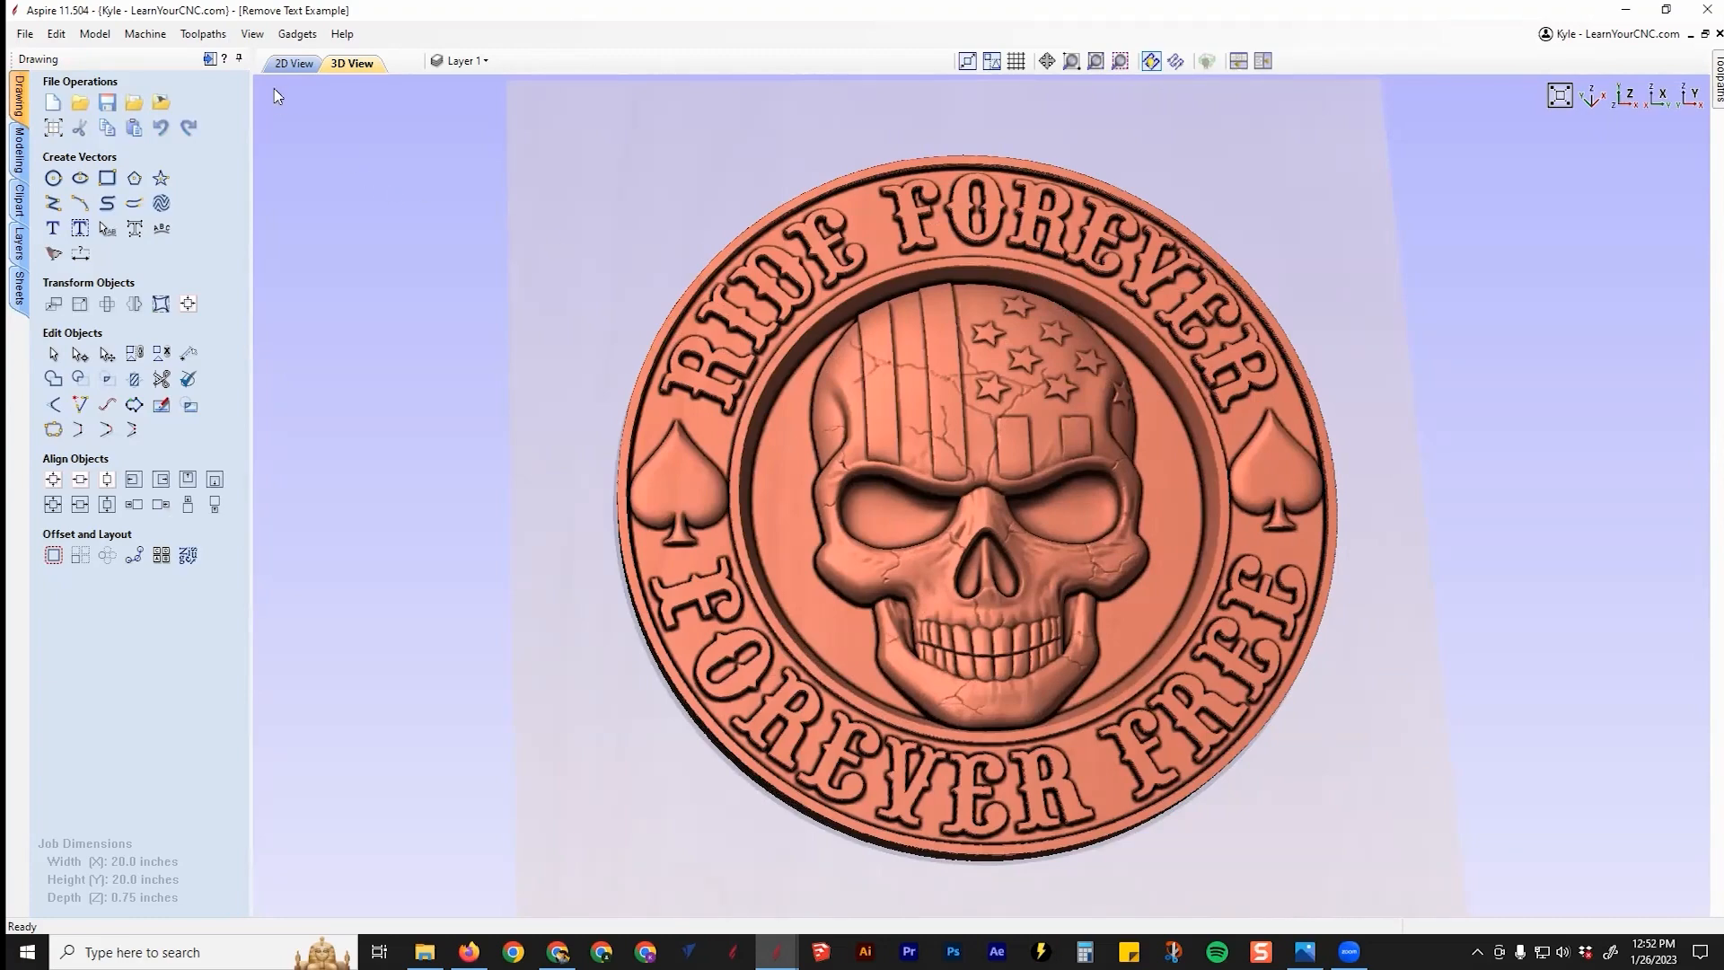
left_click(293, 64)
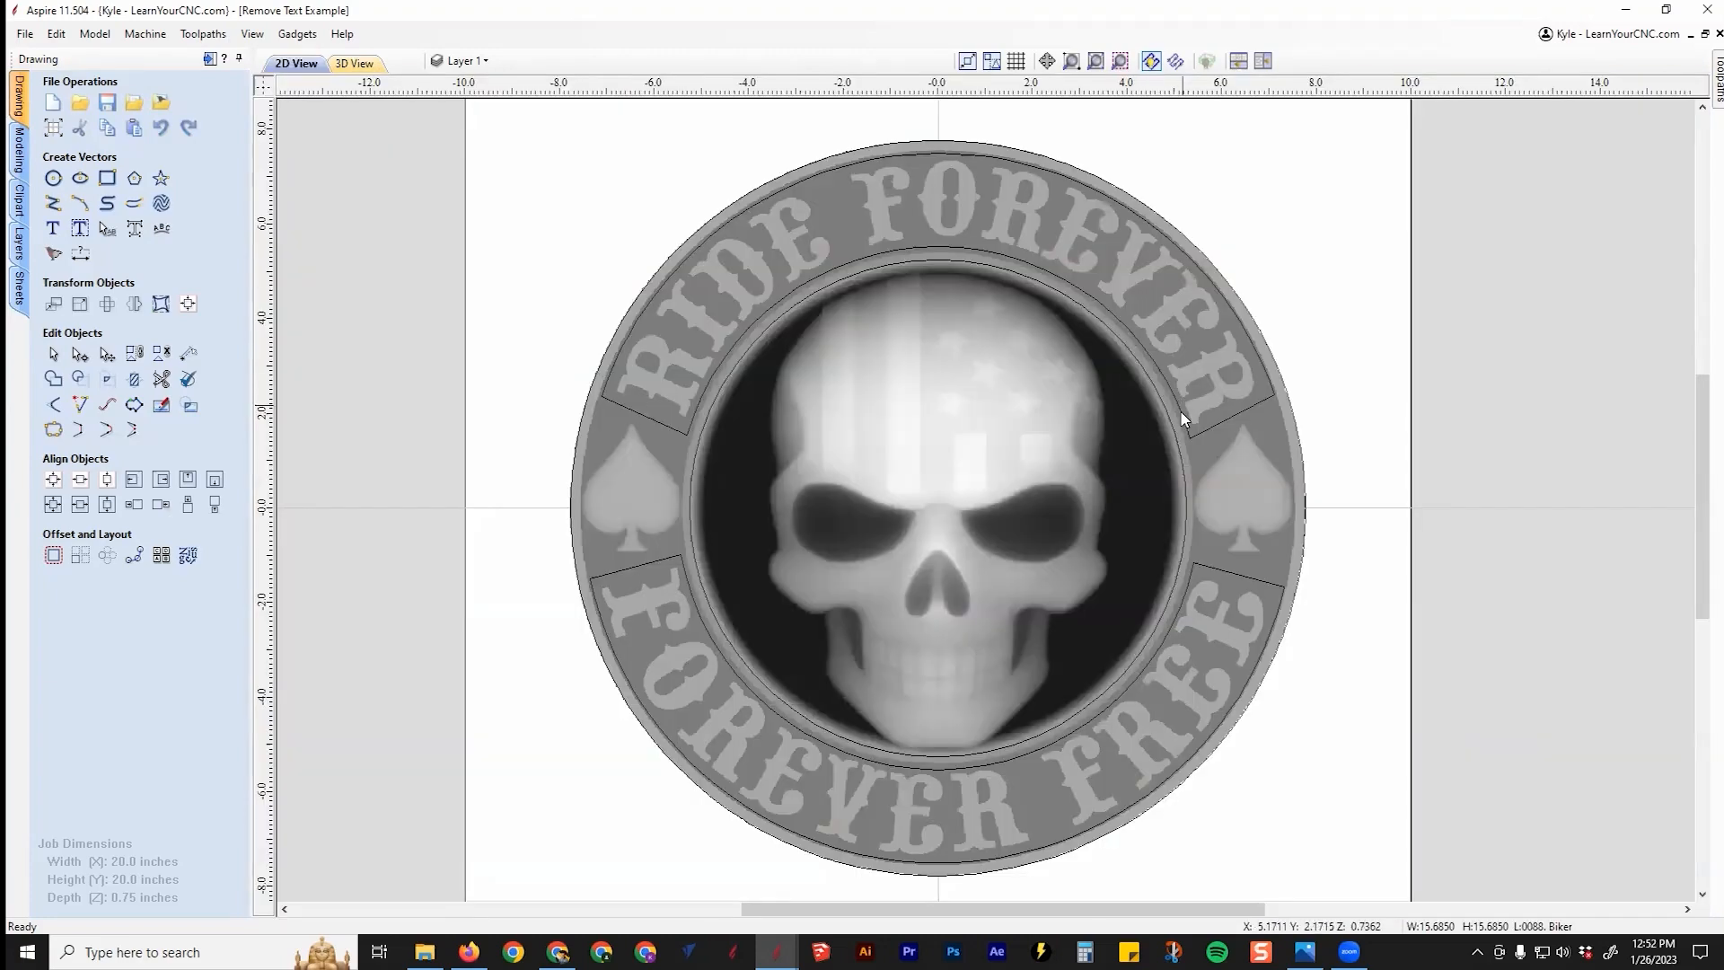
left_click(1251, 244)
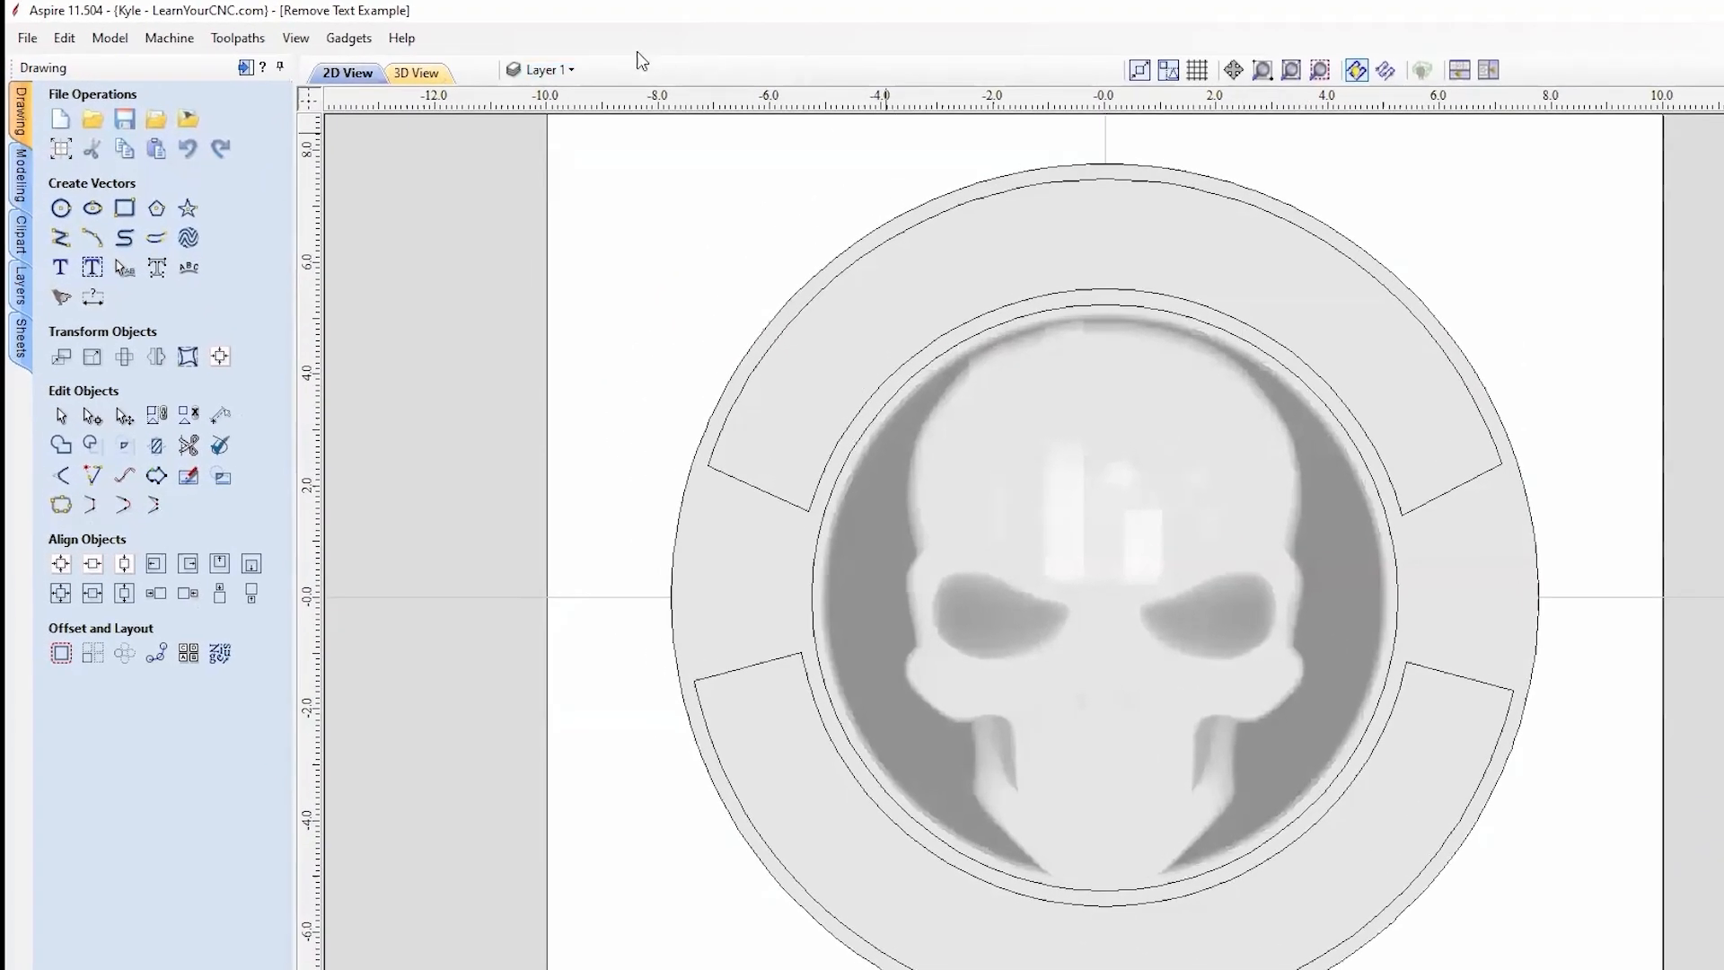
left_click(544, 69)
left_click(542, 104)
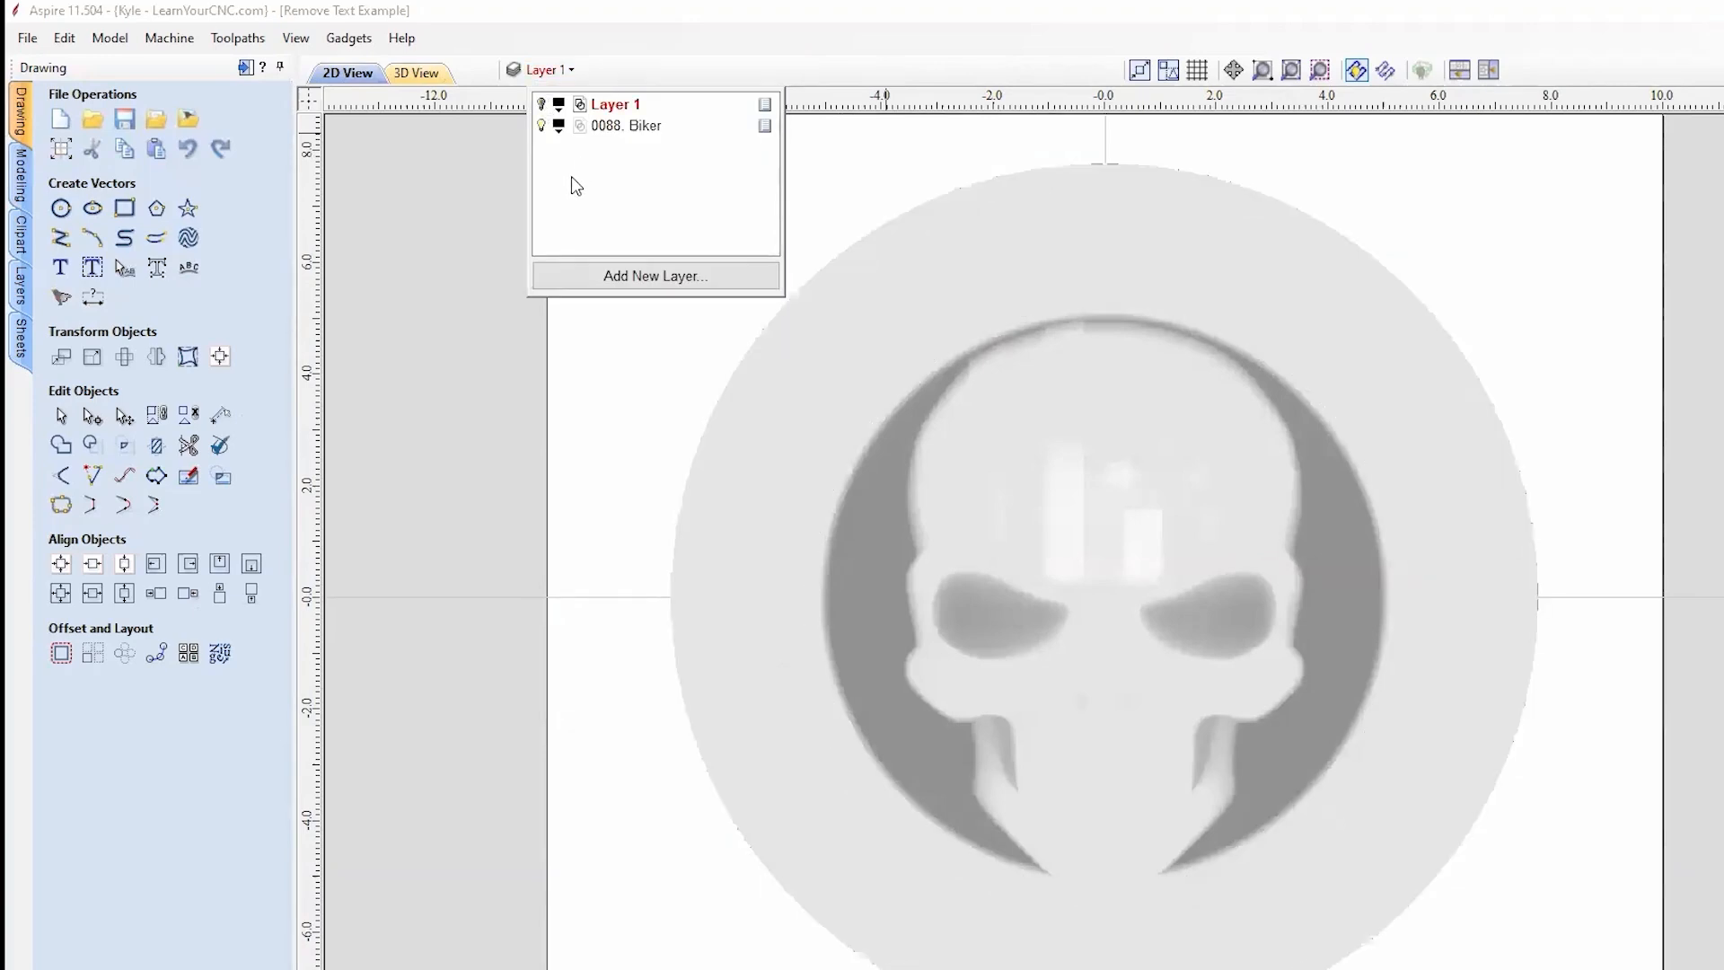
left_click(601, 277)
left_click(574, 202)
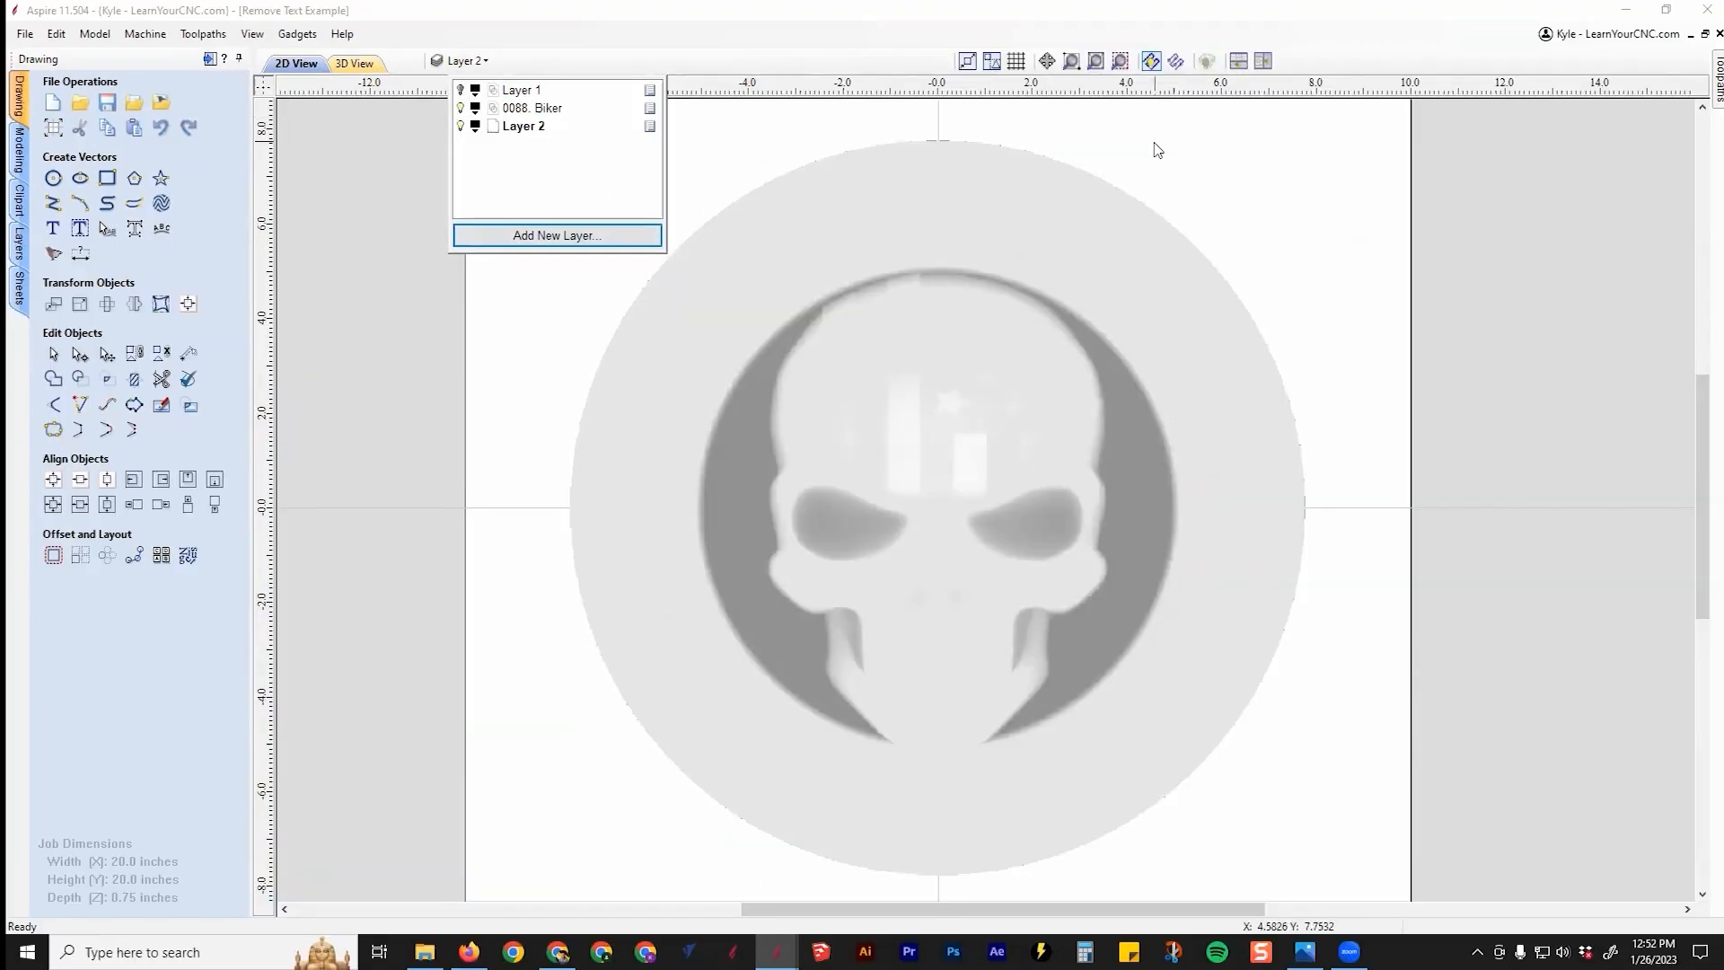
Step: Fit the whole sheet in view, select the skull component, and show the modeling tools
scroll(1311, 278, "down", 1)
middle_click_drag(1288, 296, 1081, 350)
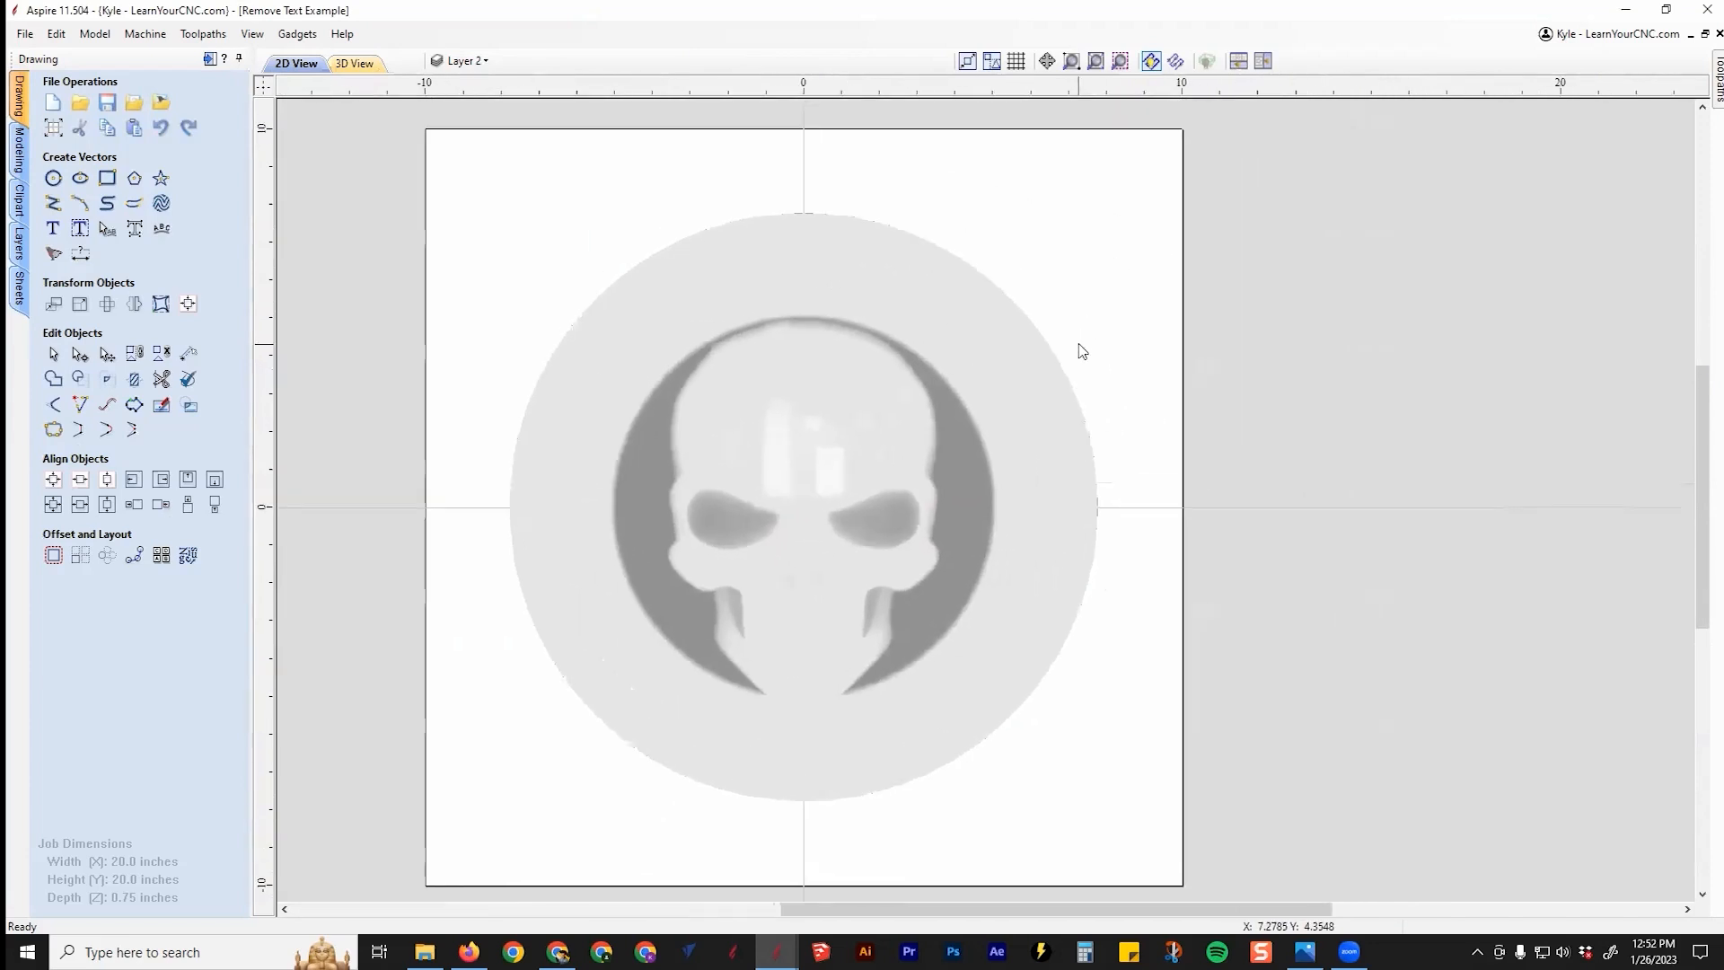
left_click(770, 307)
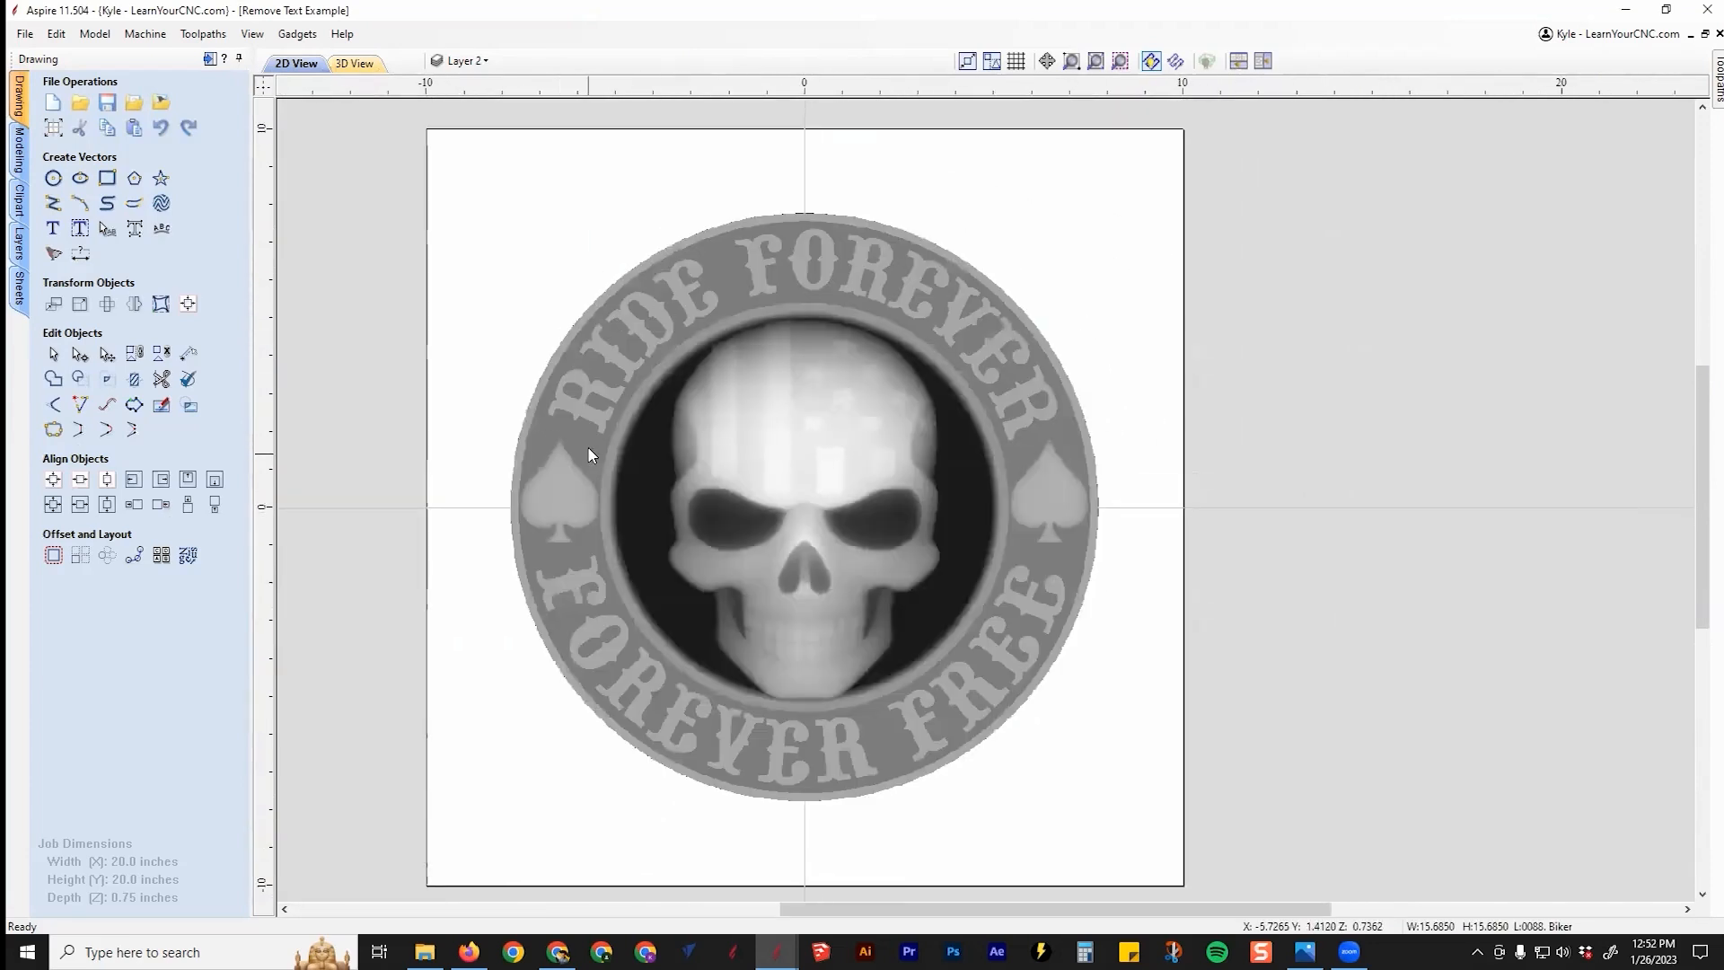
left_click(719, 192)
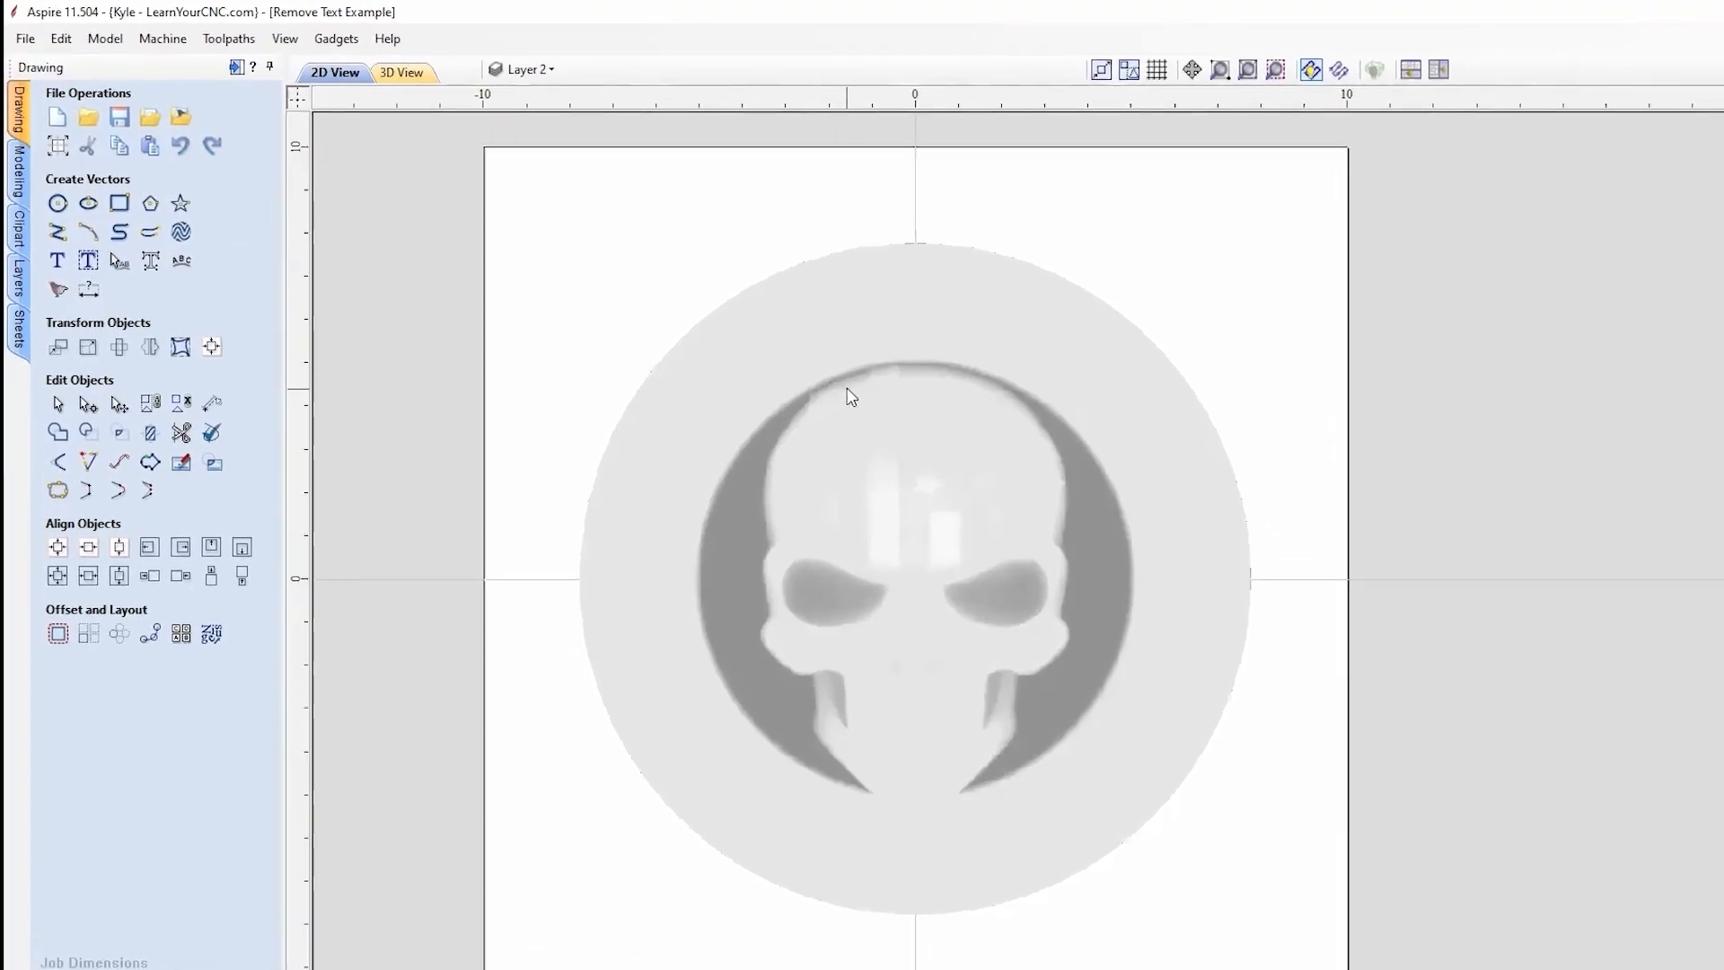
left_click(744, 337)
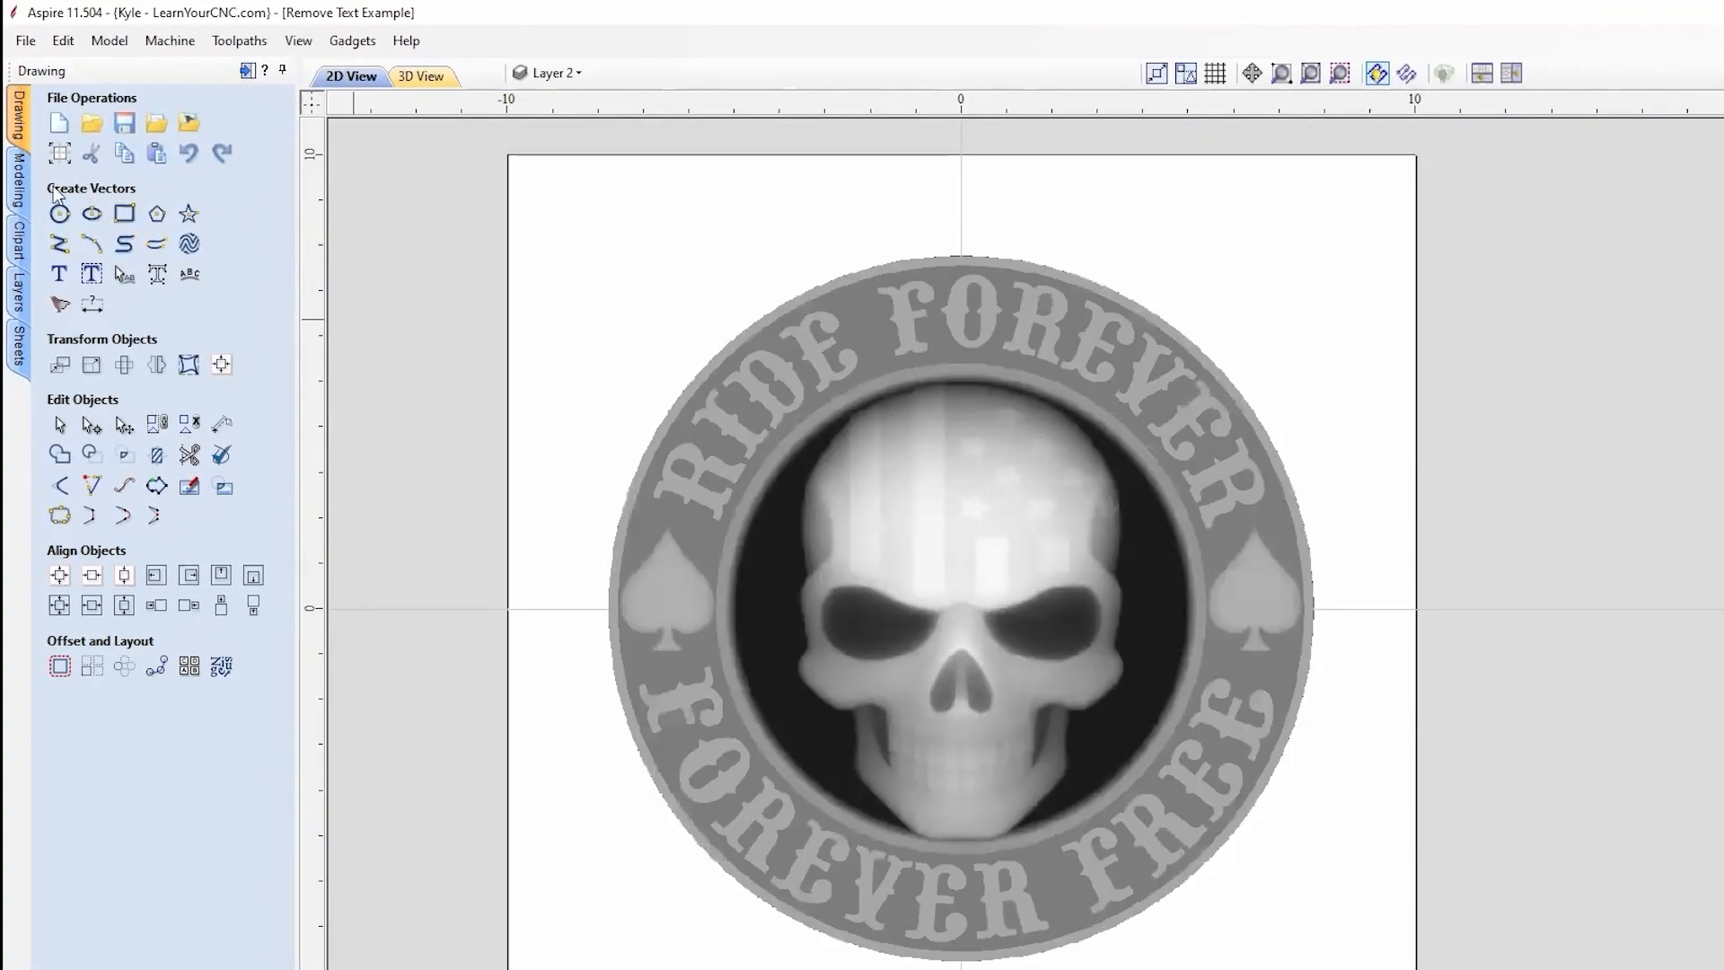
left_click(18, 179)
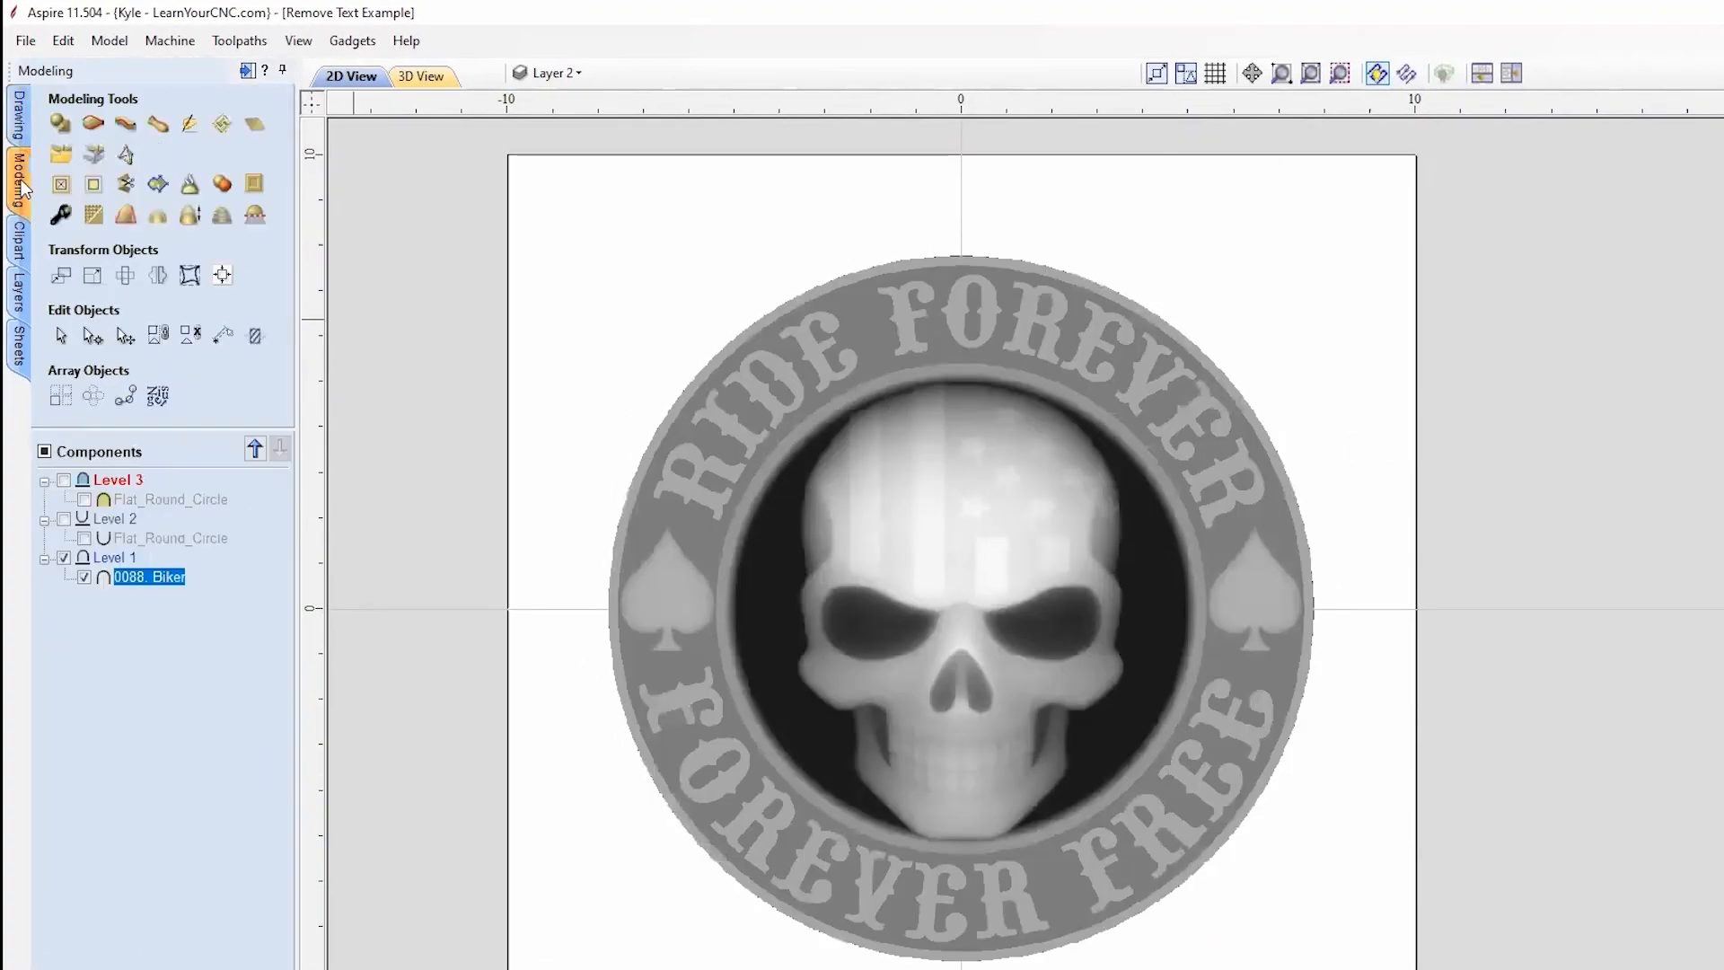
left_click(158, 185)
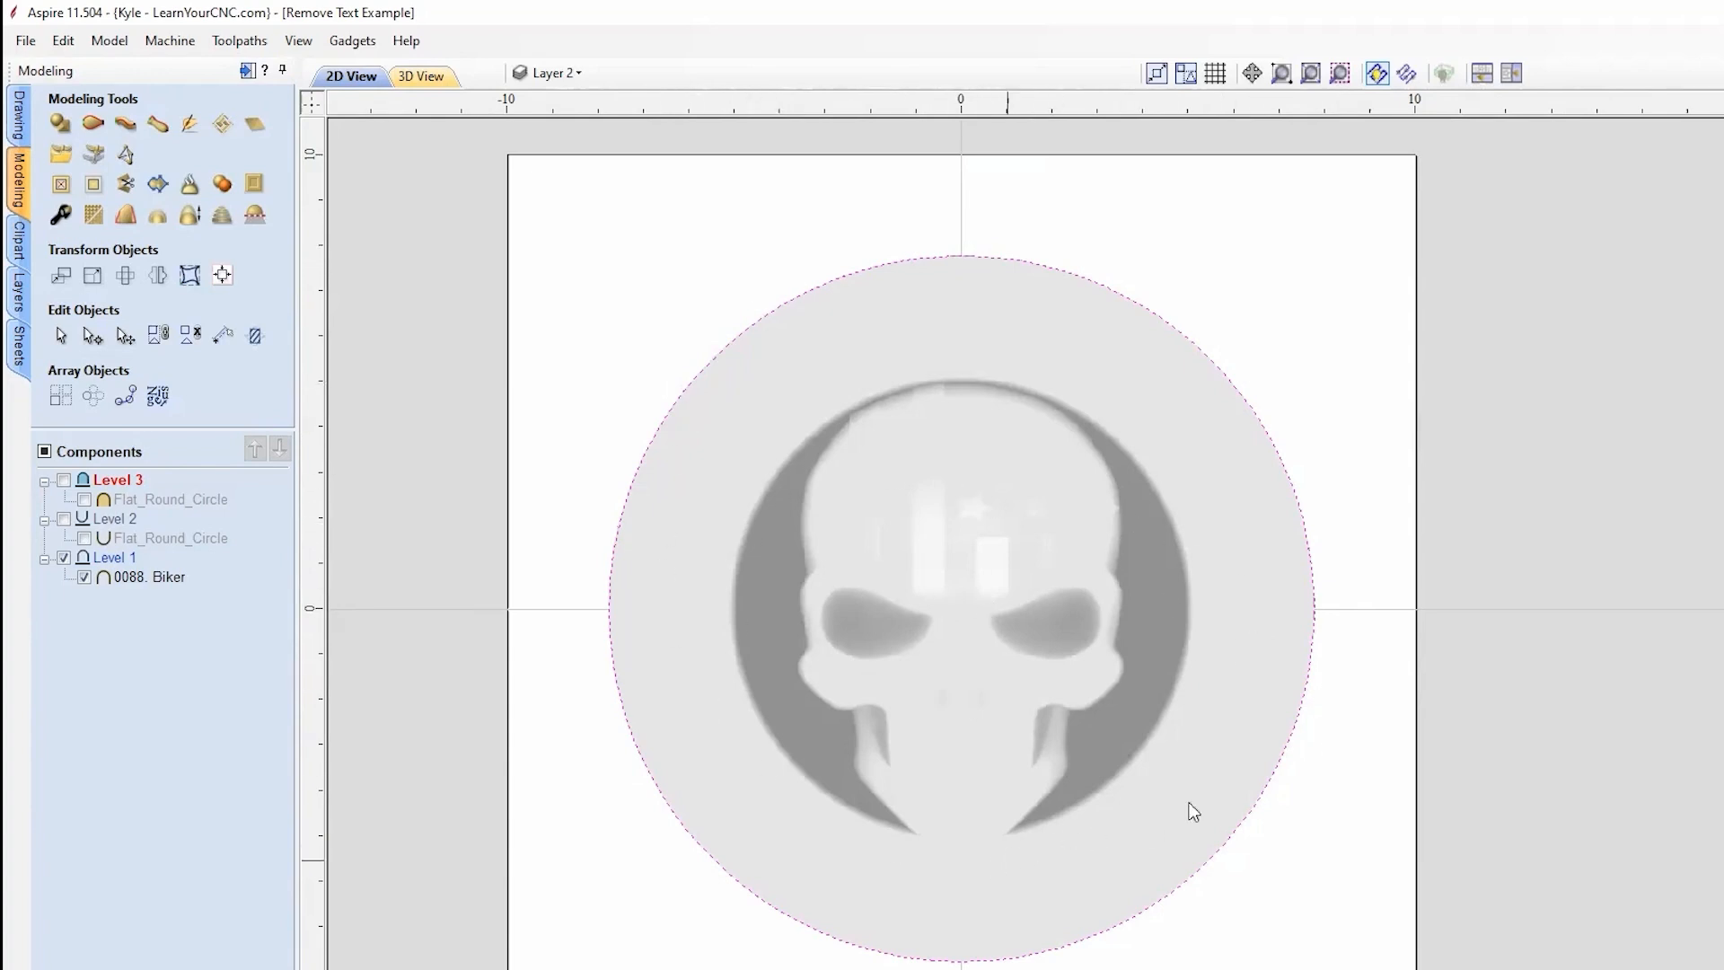
left_click(13, 130)
left_click(1116, 225)
left_click(1088, 280)
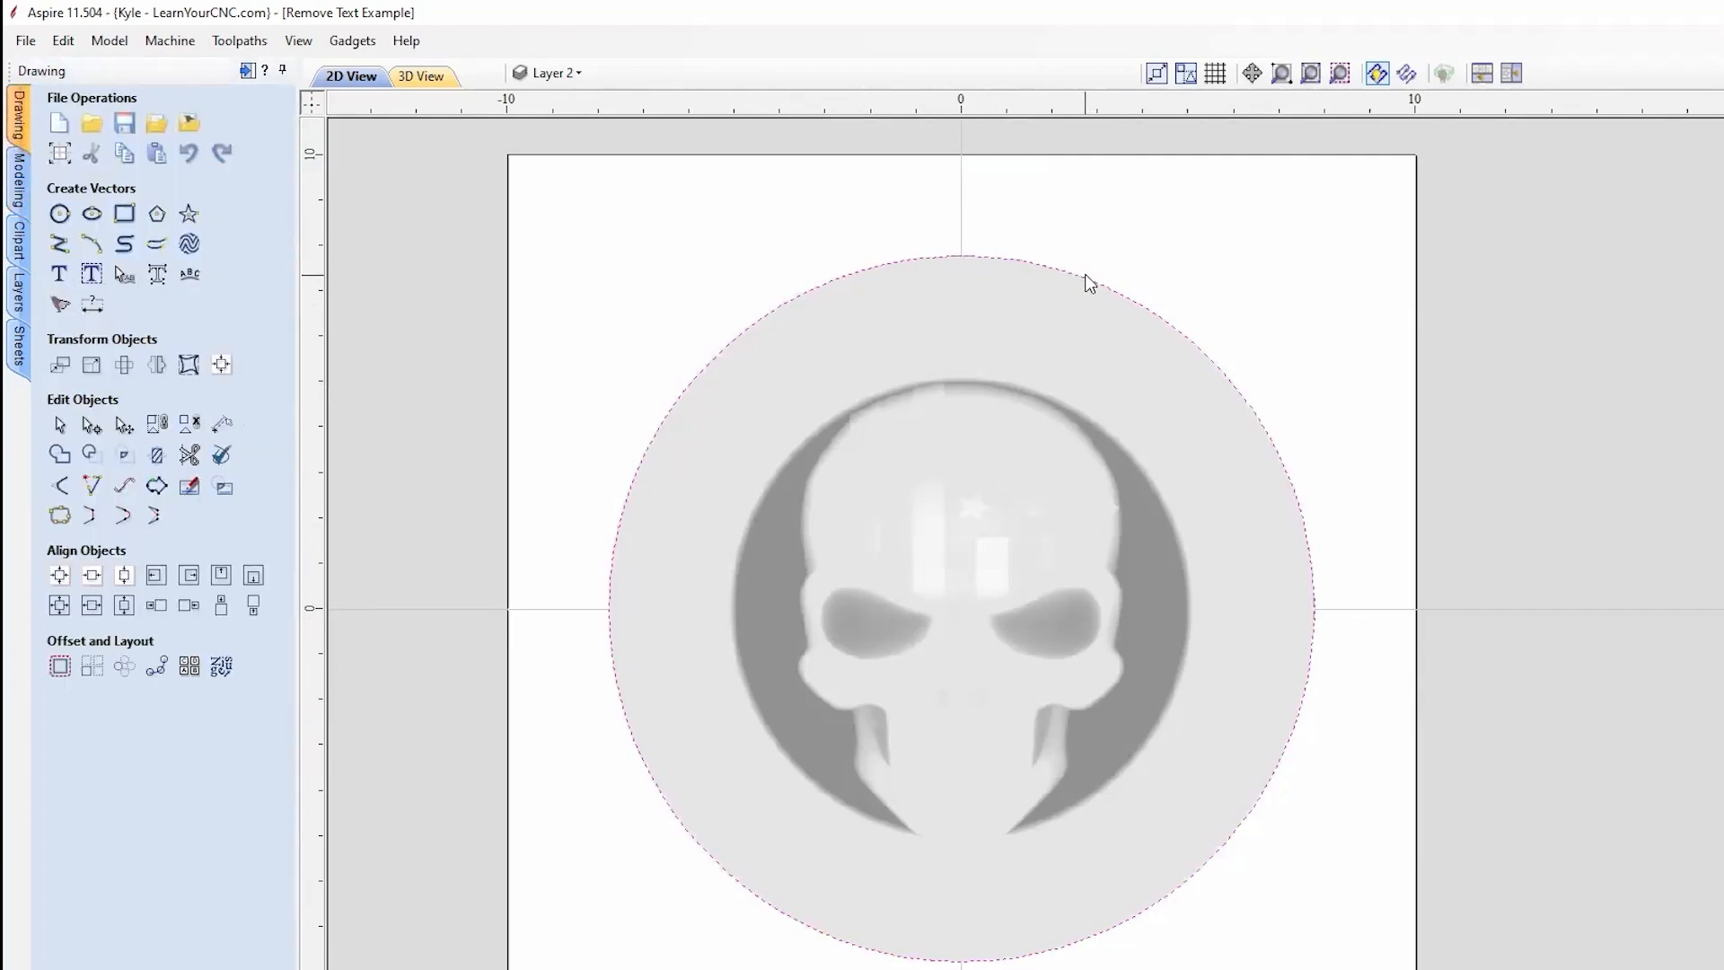
key("n")
scroll(1215, 450, "up", 3)
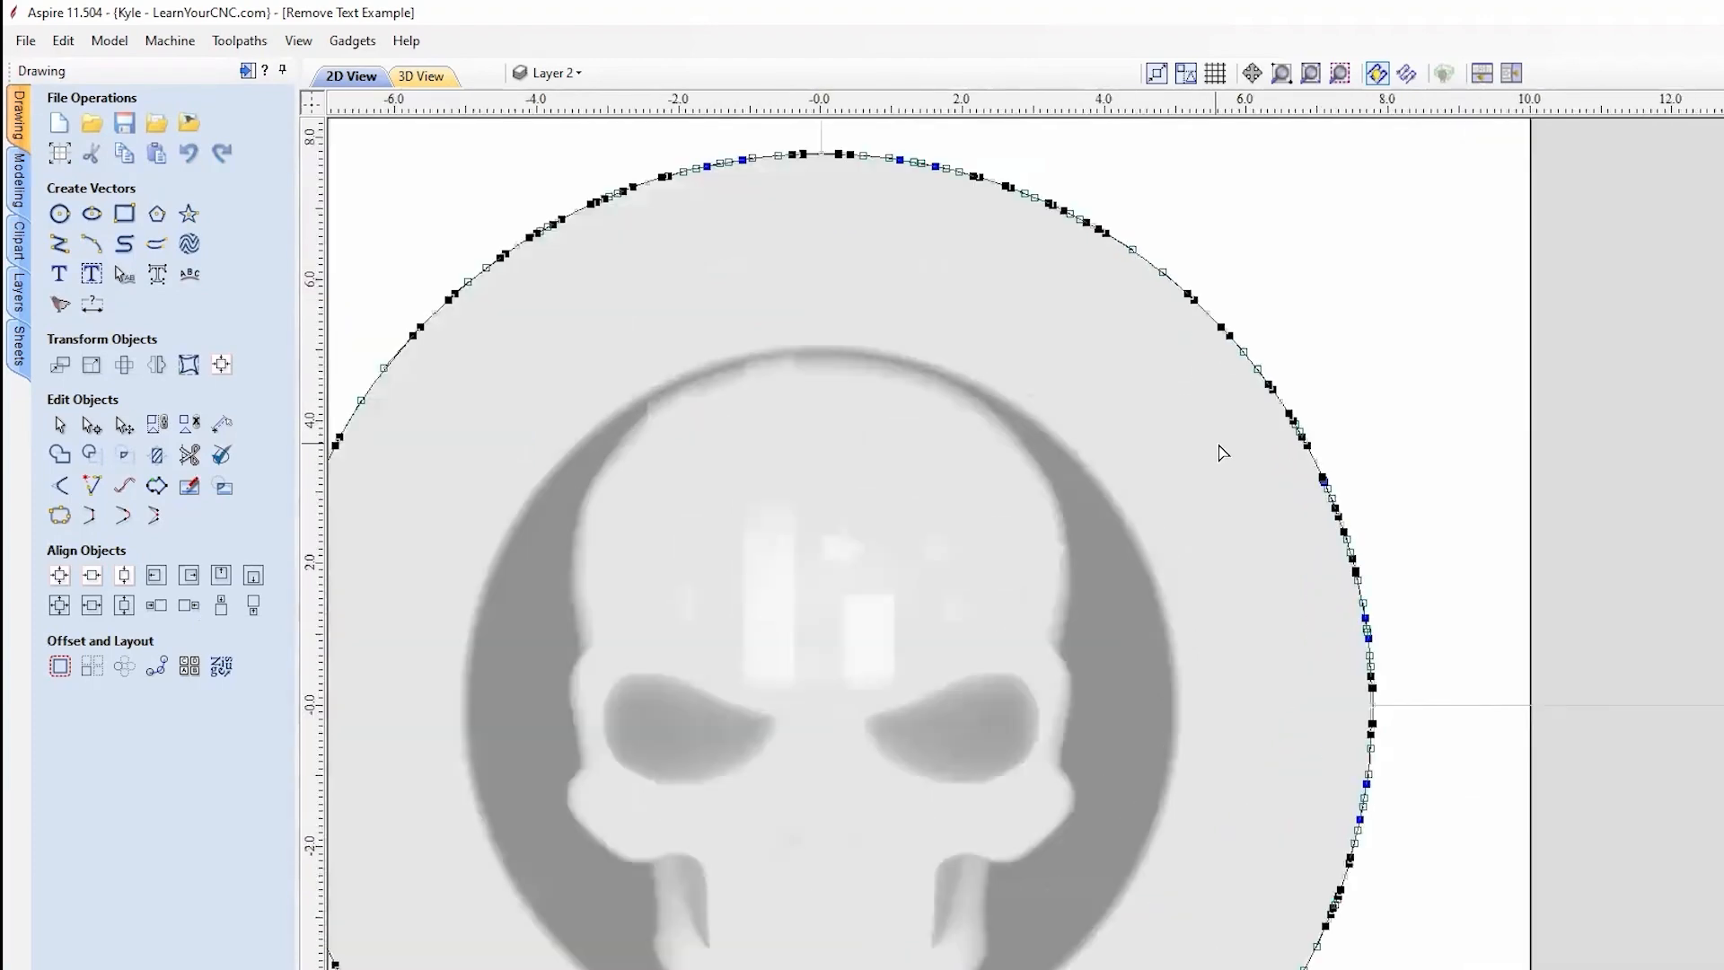
scroll(1383, 455, "down", 3)
scroll(692, 662, "up", 3)
scroll(1162, 850, "down", 3)
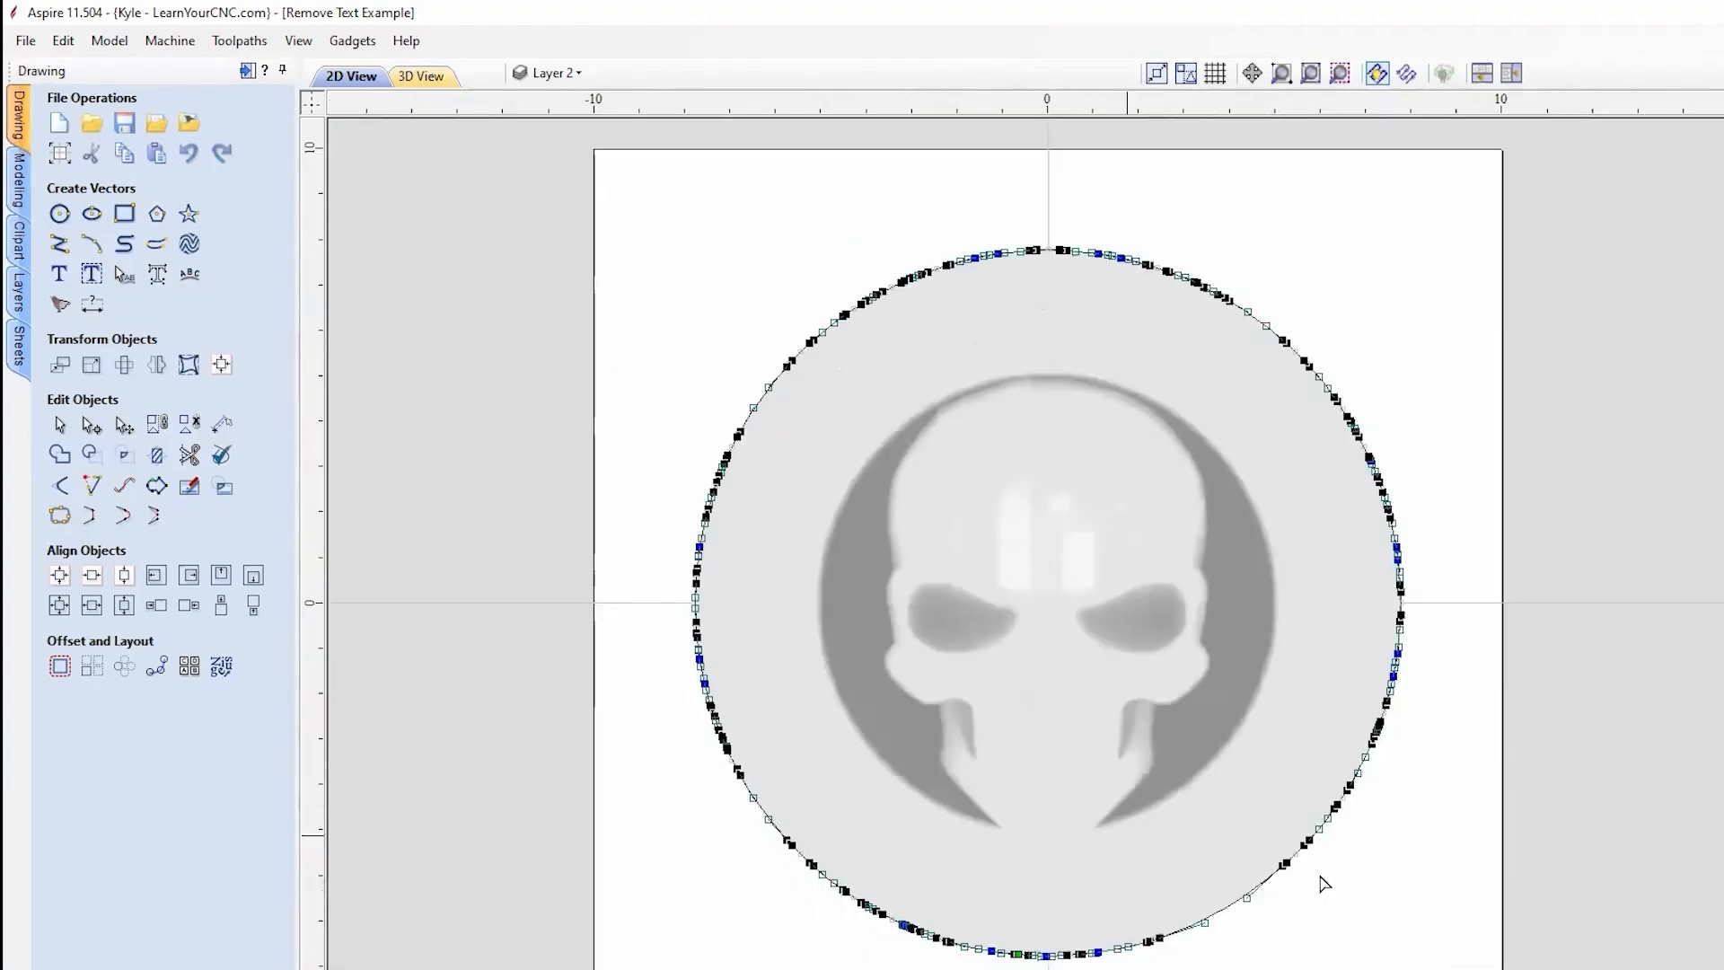
scroll(1432, 707, "up", 3)
scroll(1347, 714, "up", 3)
scroll(1339, 820, "down", 3)
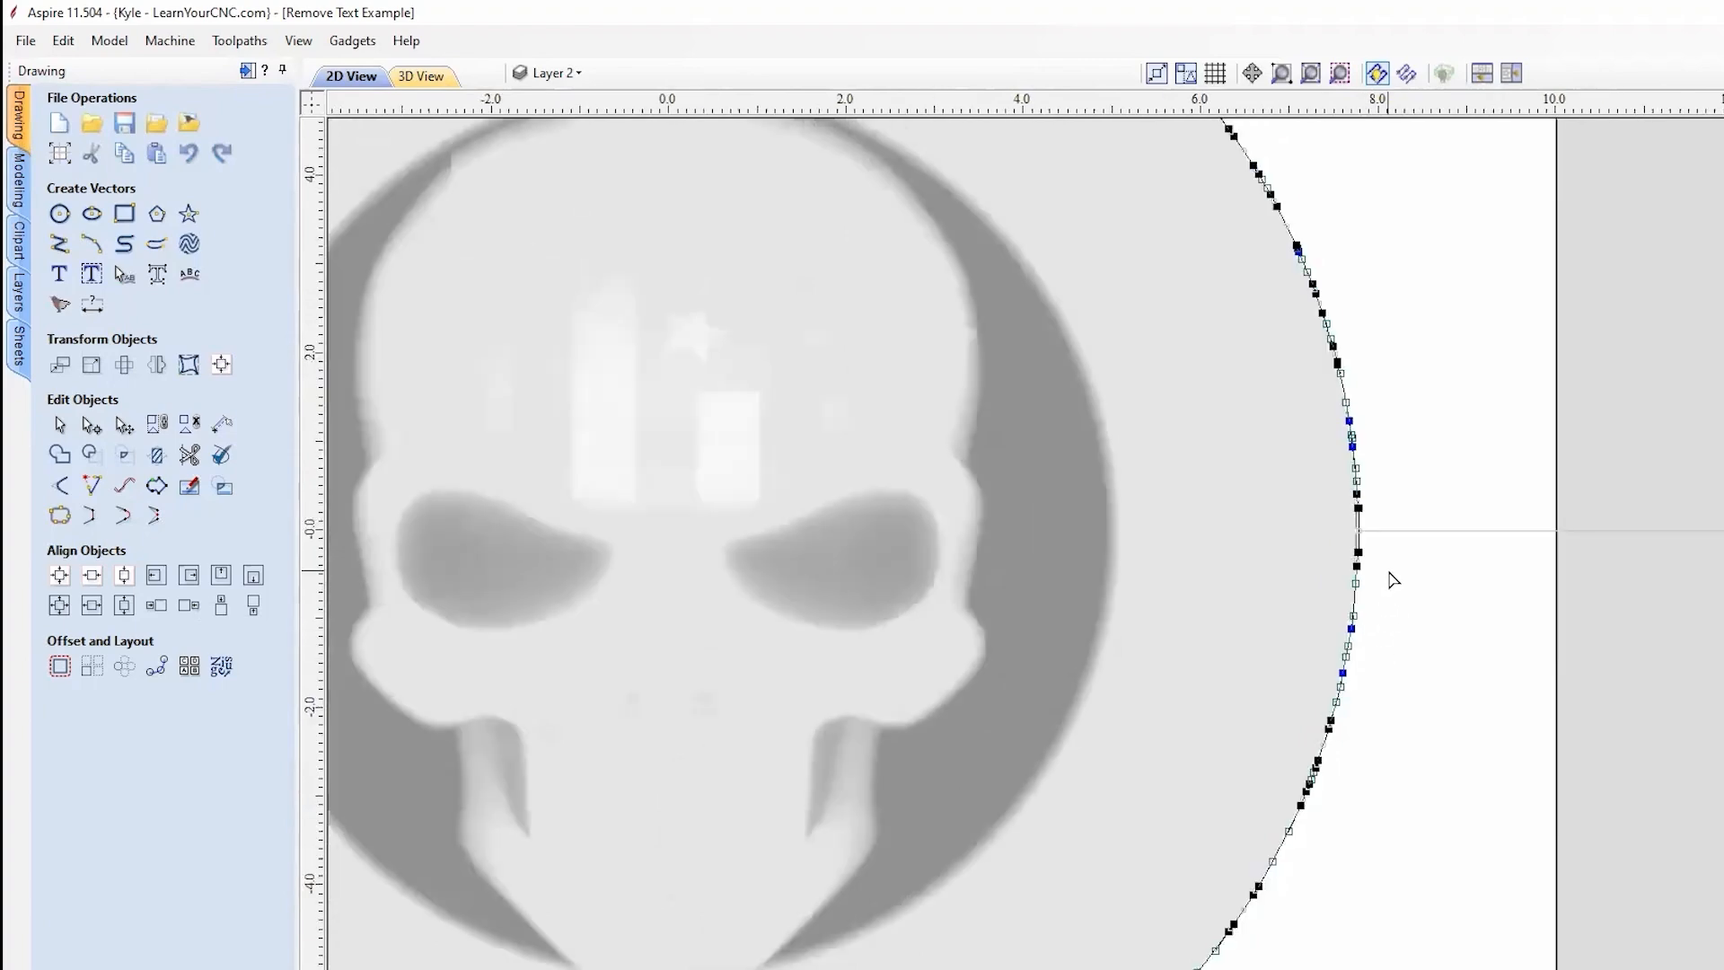
scroll(1394, 543, "up", 3)
scroll(1343, 641, "up", 4)
middle_click_drag(1307, 345, 1306, 805)
scroll(1299, 699, "down", 6)
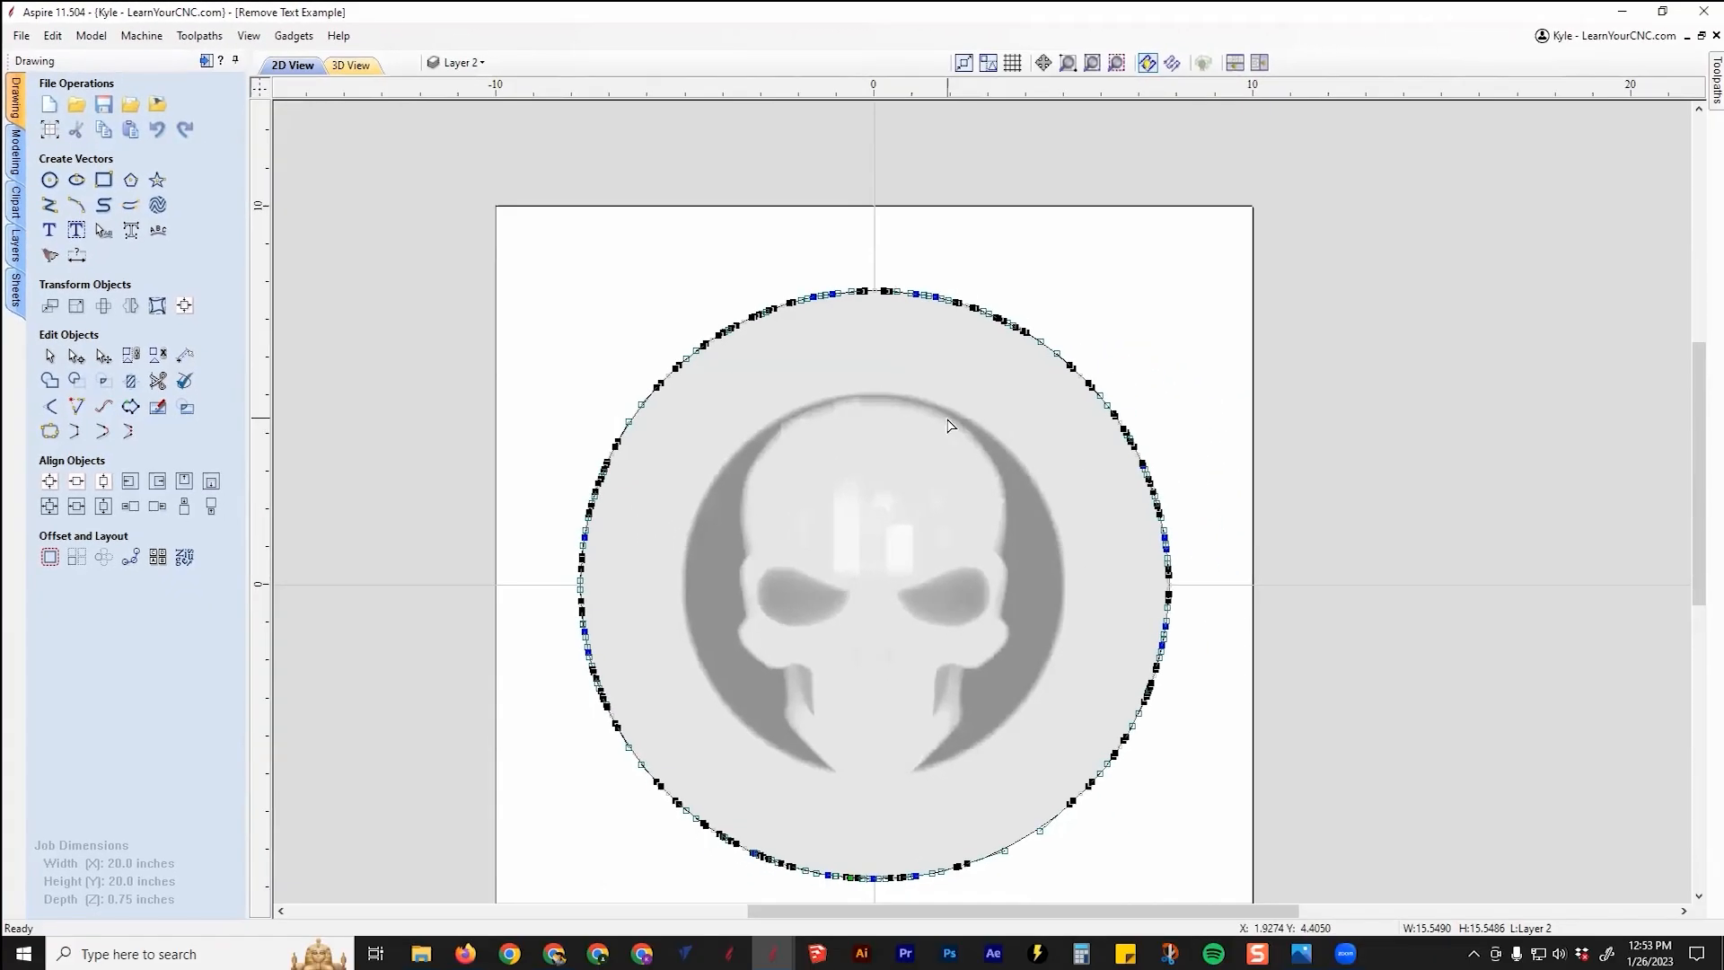
left_click(1097, 309)
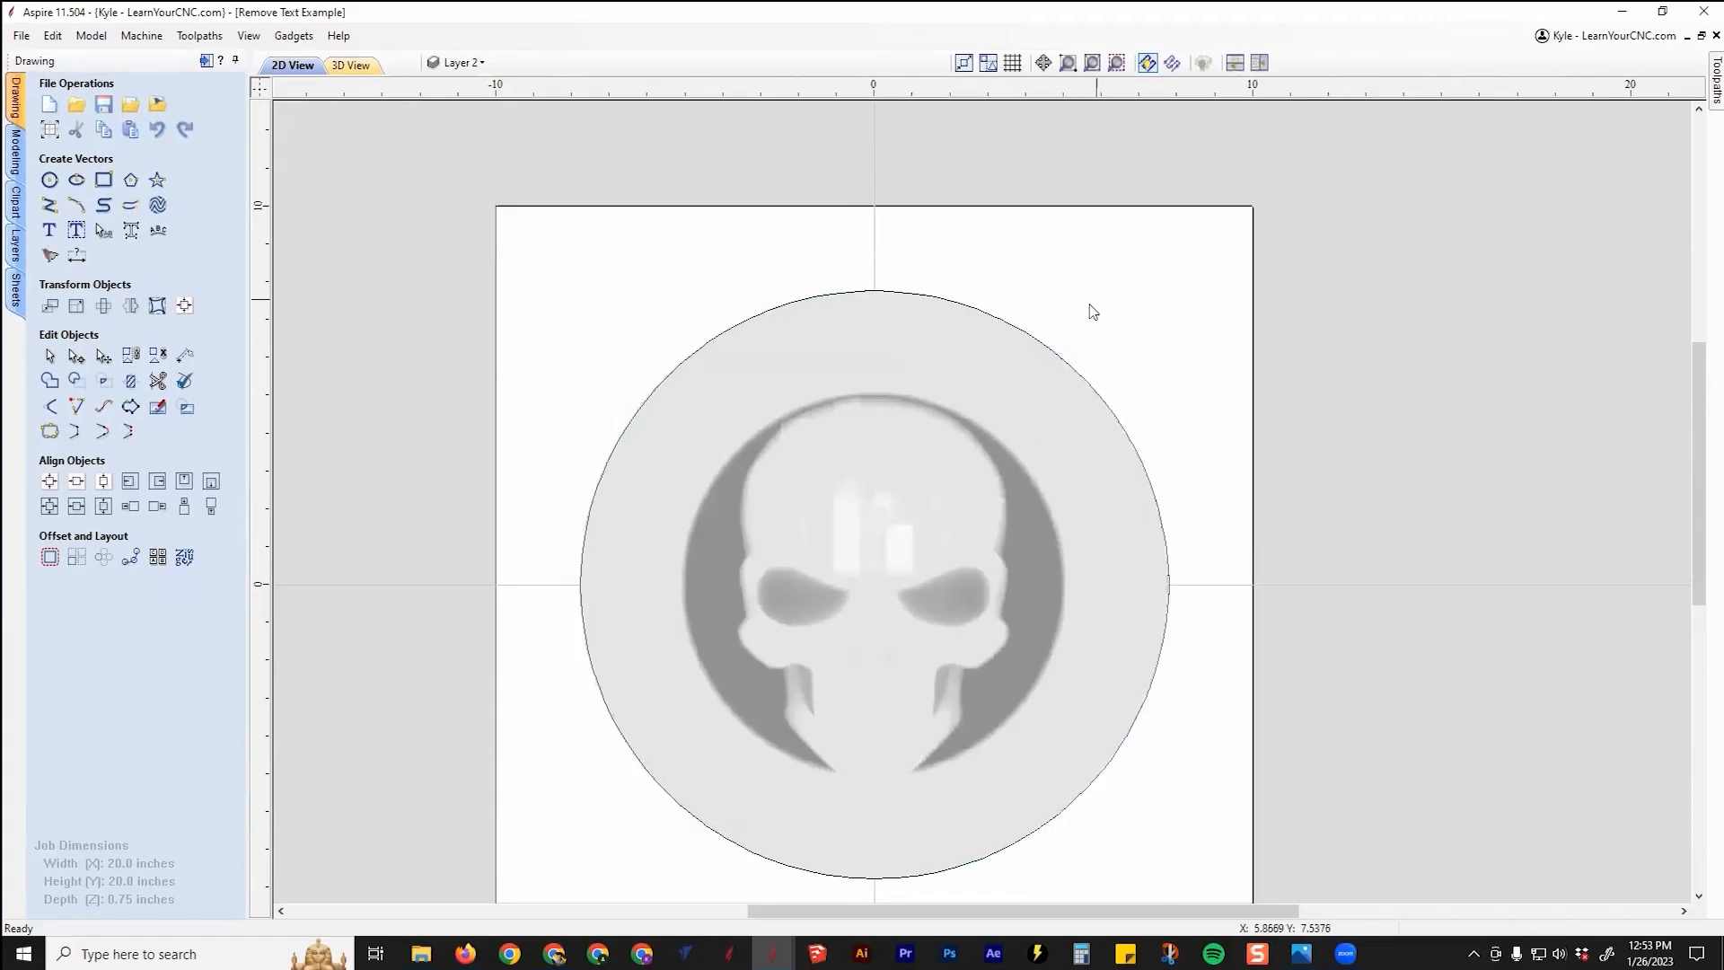
left_click(954, 302)
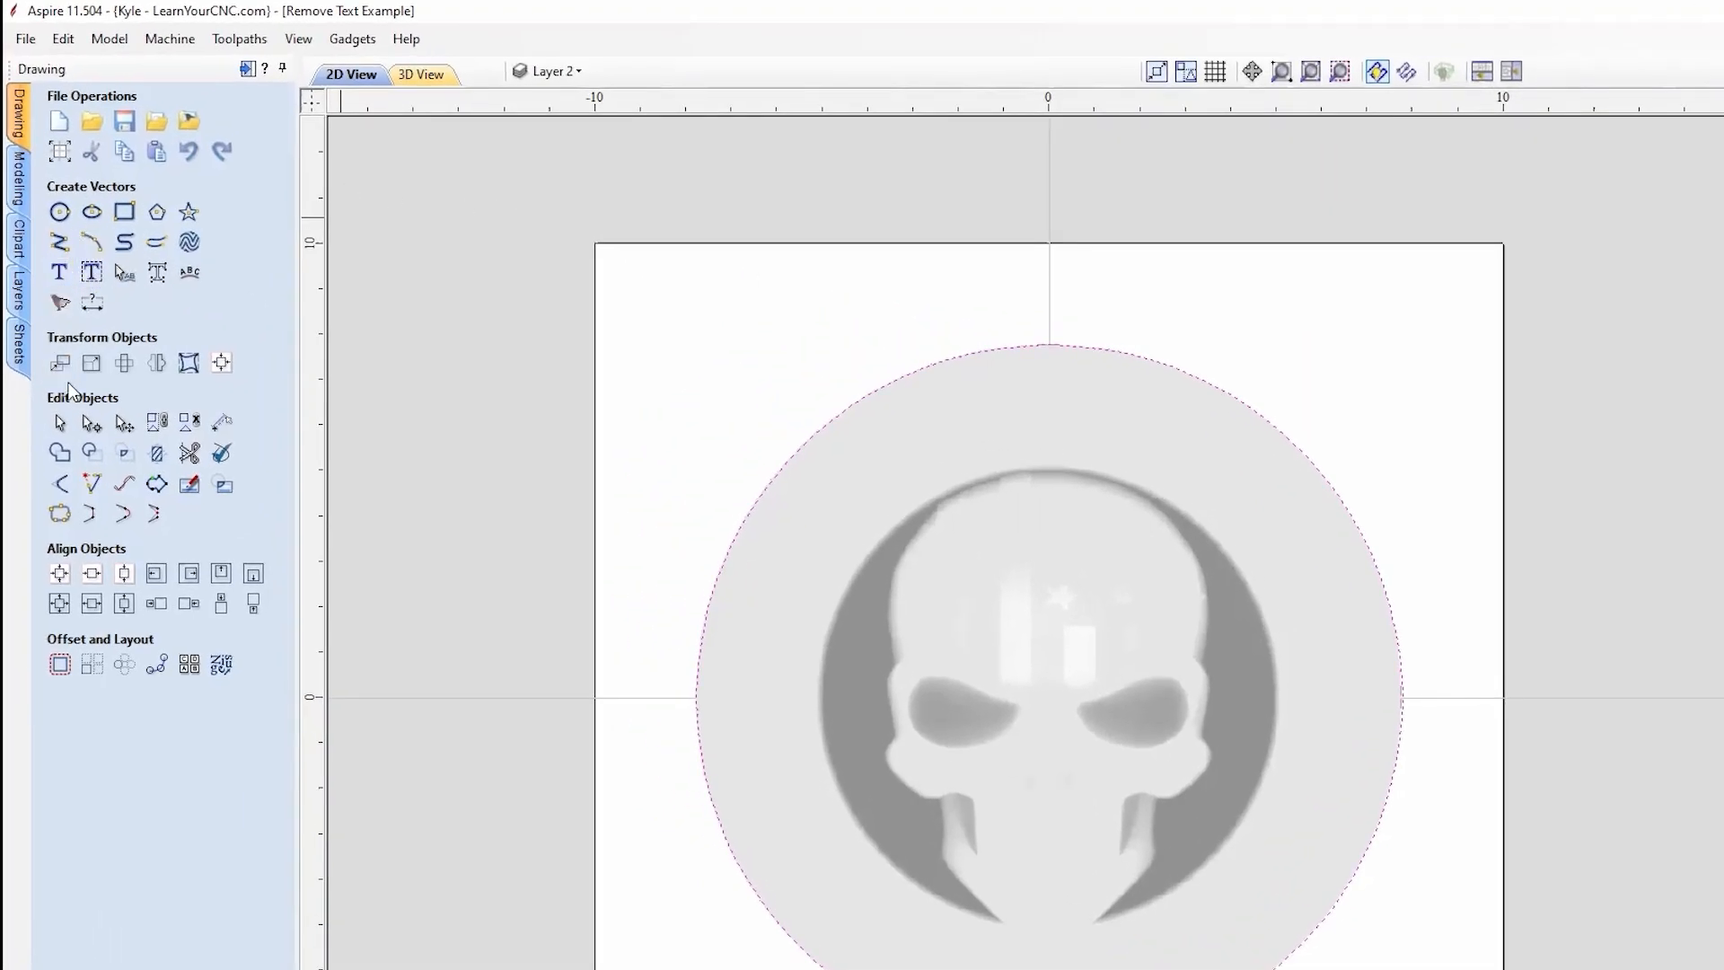
Step: Copy the existing circle's width value from the Set Size form
left_click(91, 362)
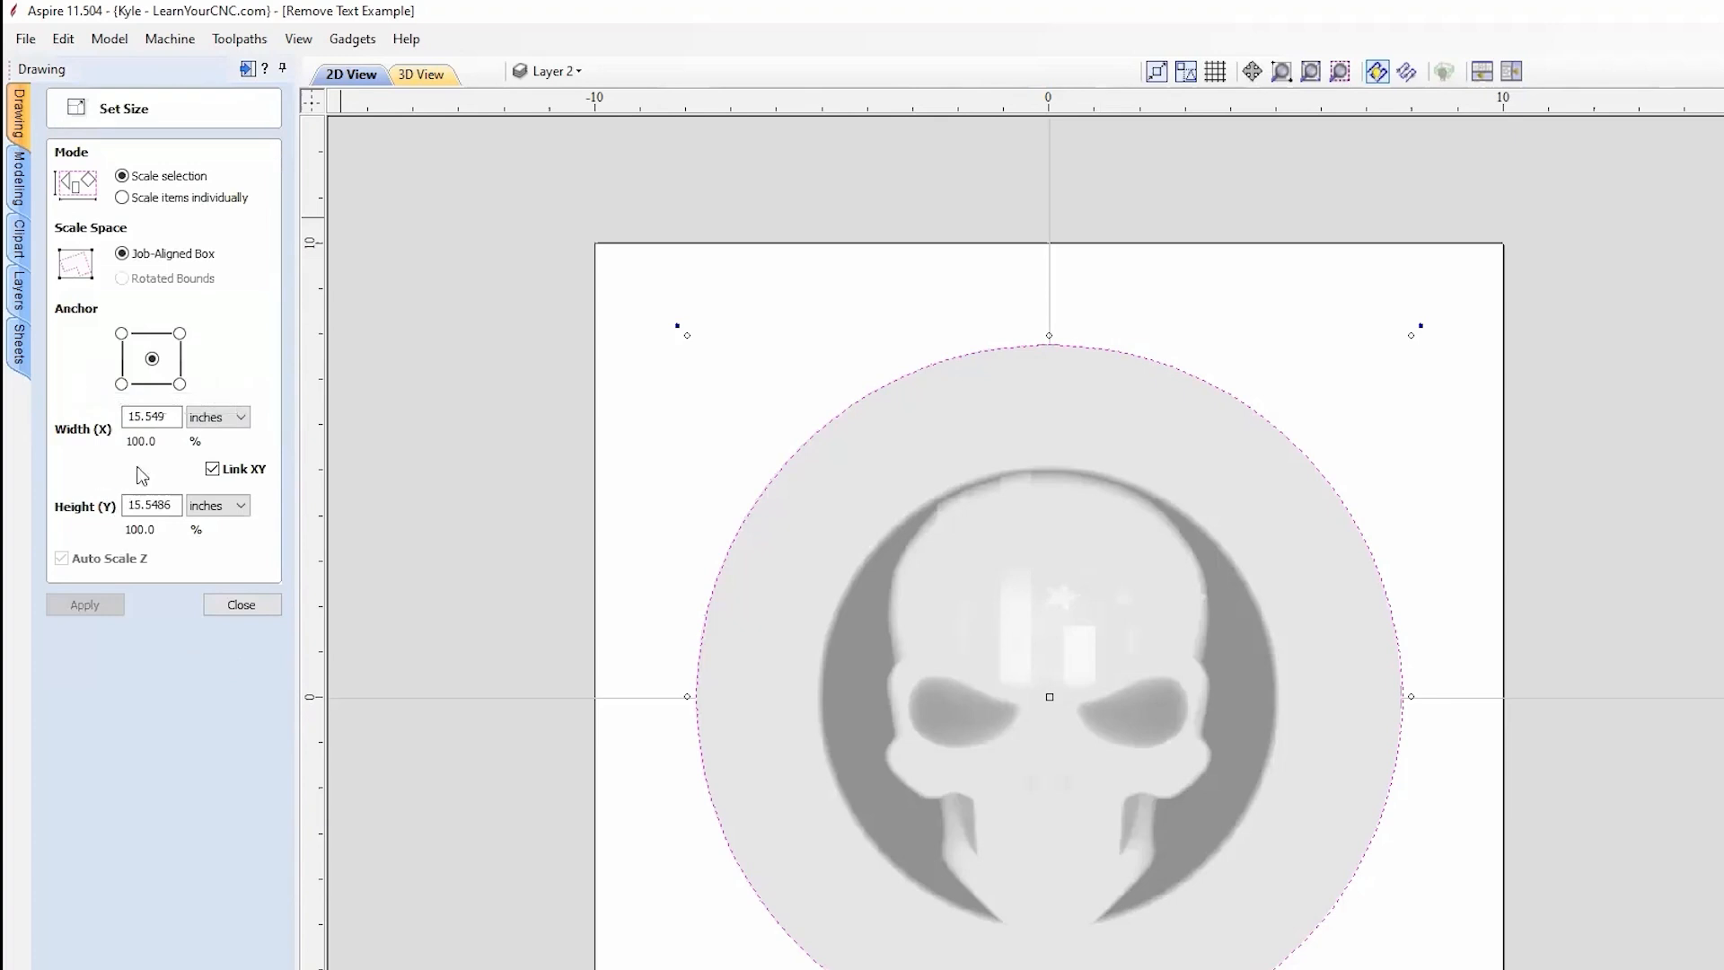
left_click_drag(167, 418, 103, 418)
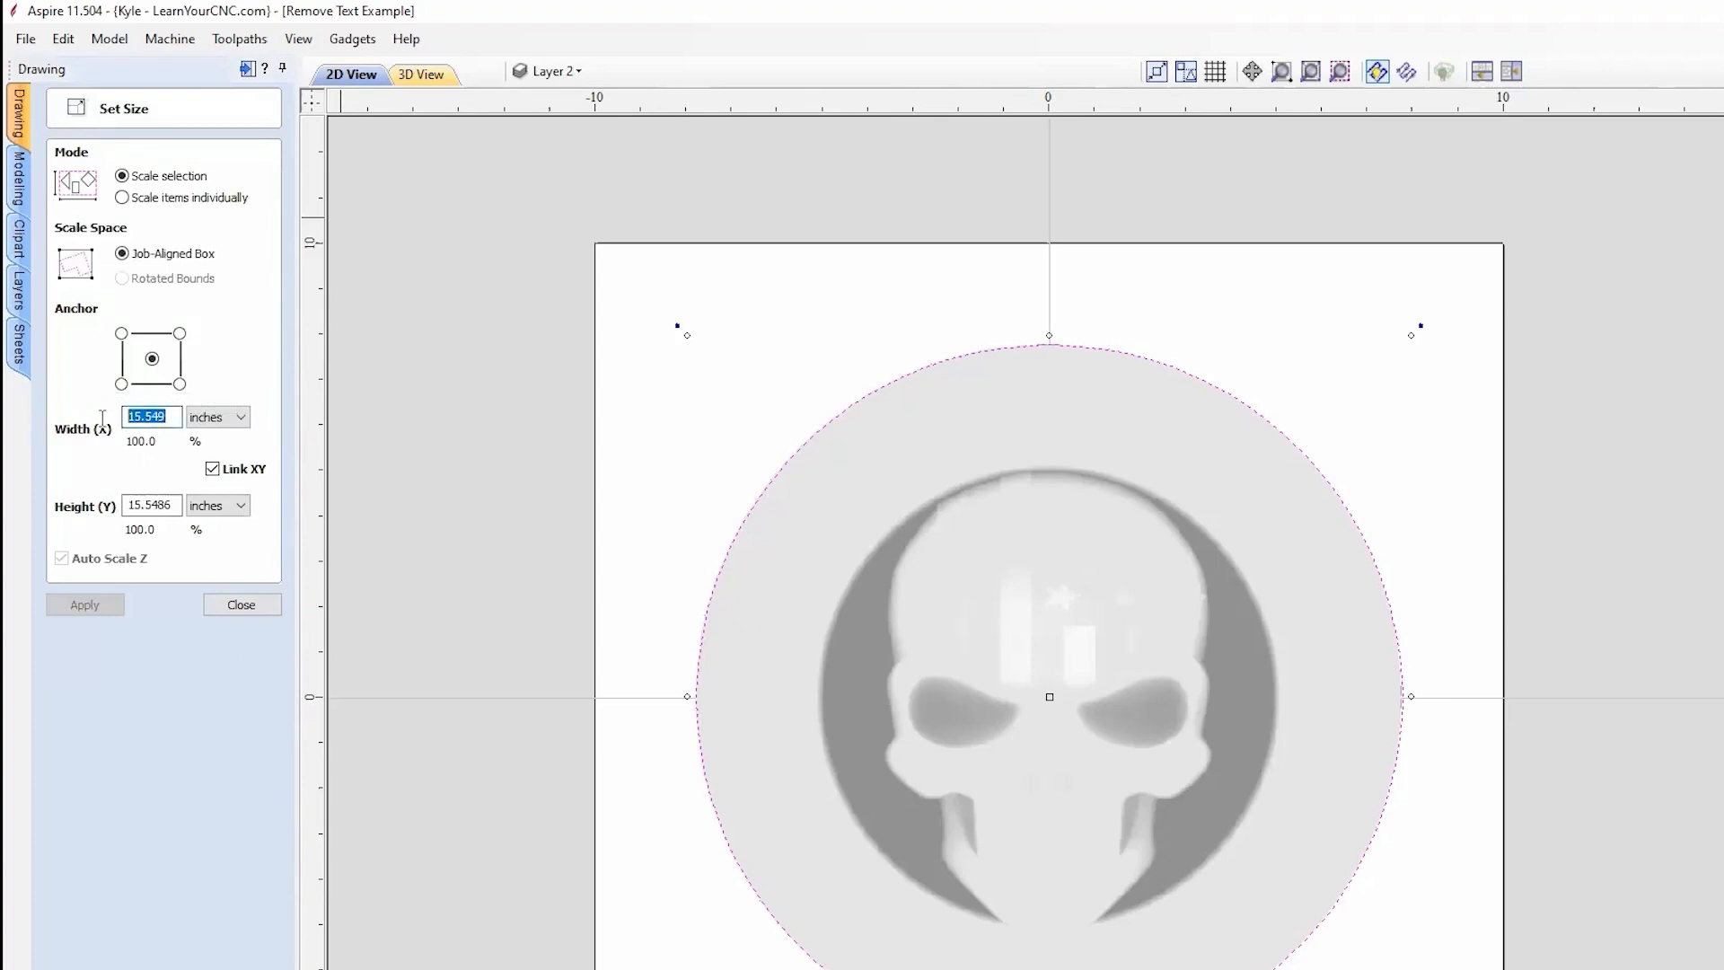
right_click(149, 416)
left_click(188, 435)
left_click(240, 604)
left_click(1147, 357)
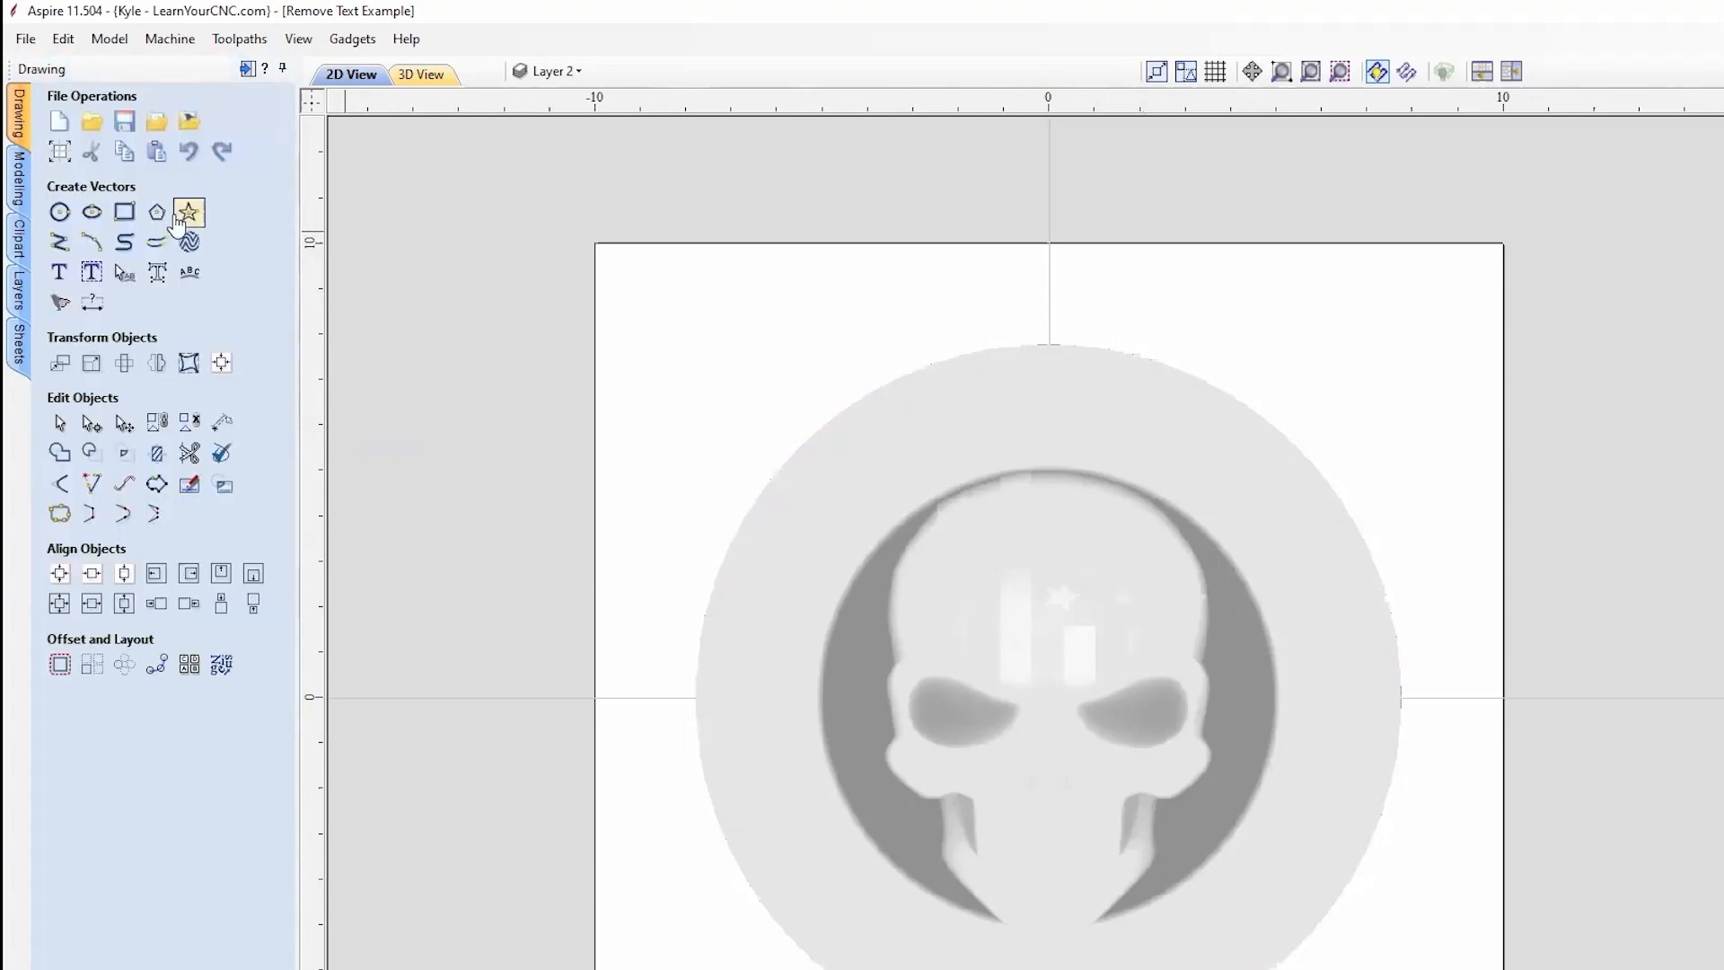
Step: Draw a circle with the pasted 15.549-inch diameter centred at X 0, Y 0
left_click(59, 215)
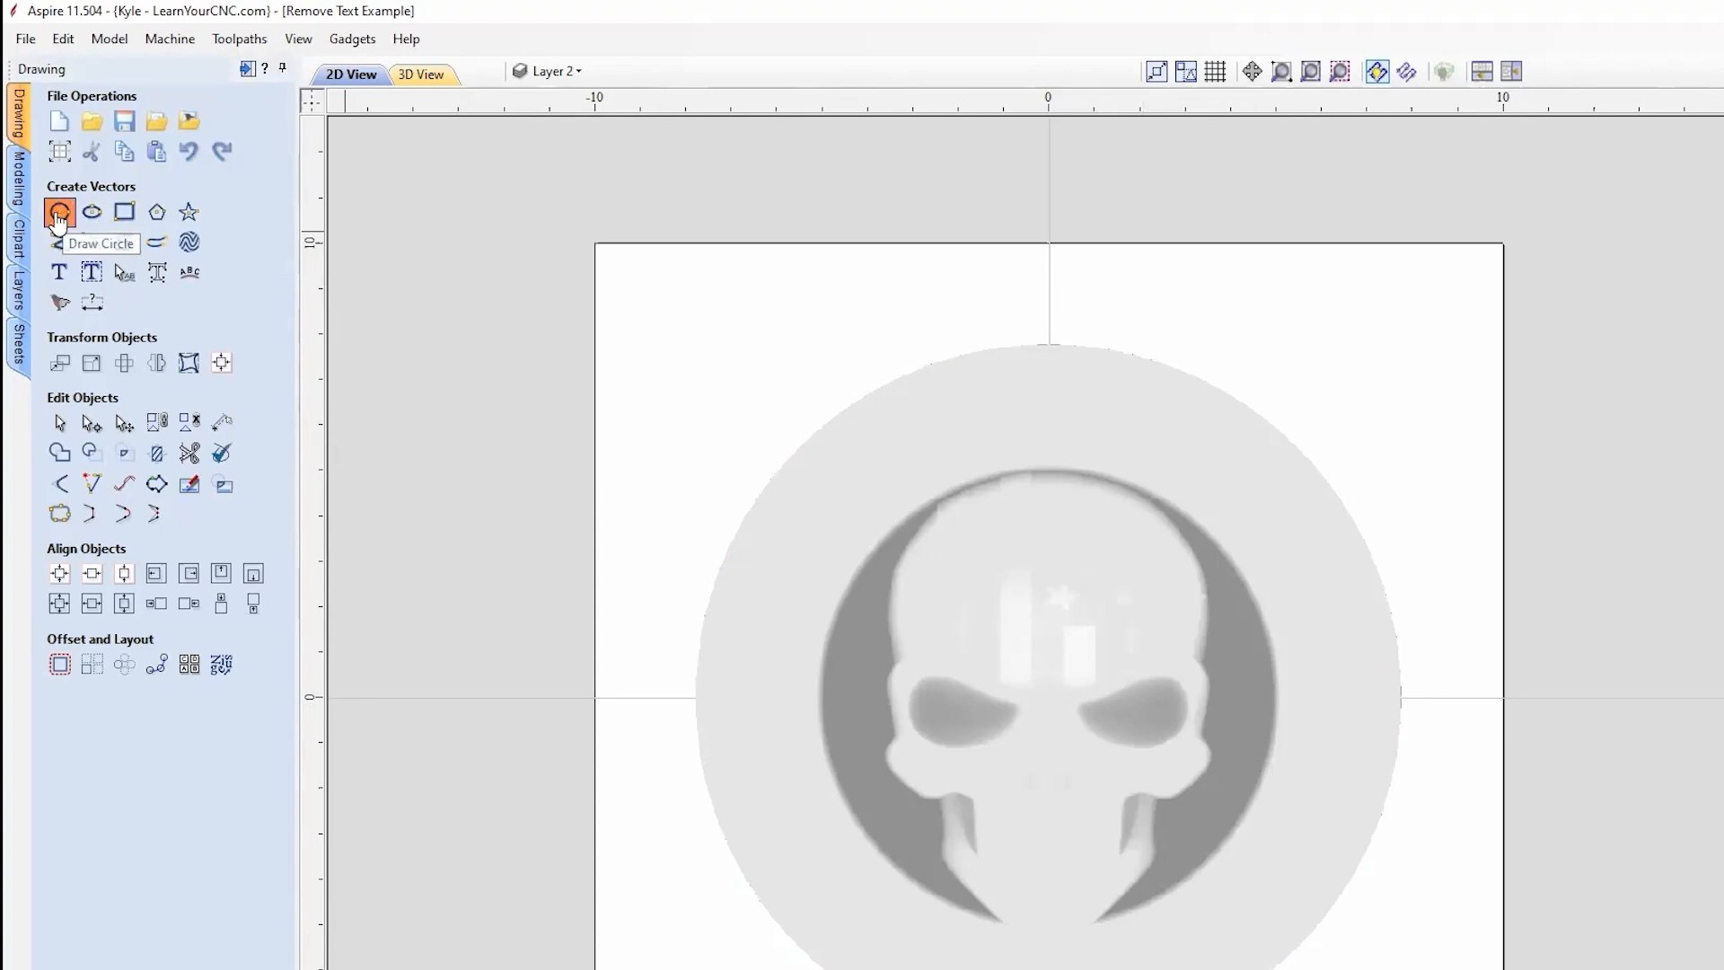
left_click_drag(143, 259, 101, 260)
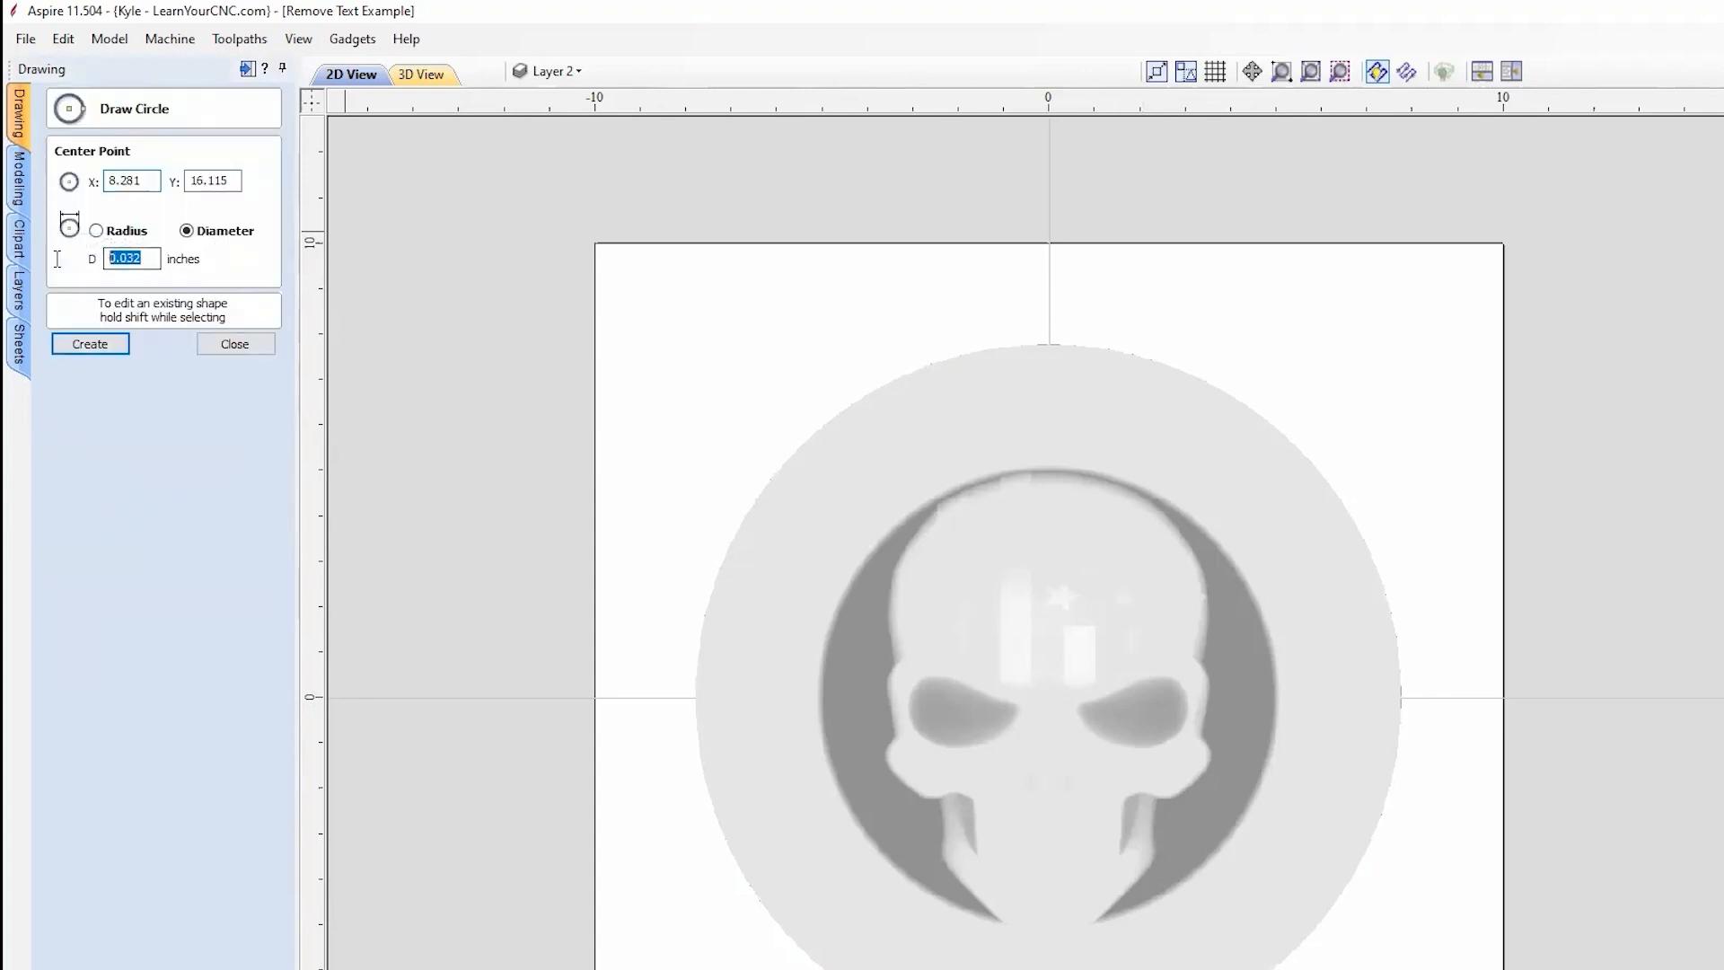
right_click(114, 257)
left_click(145, 287)
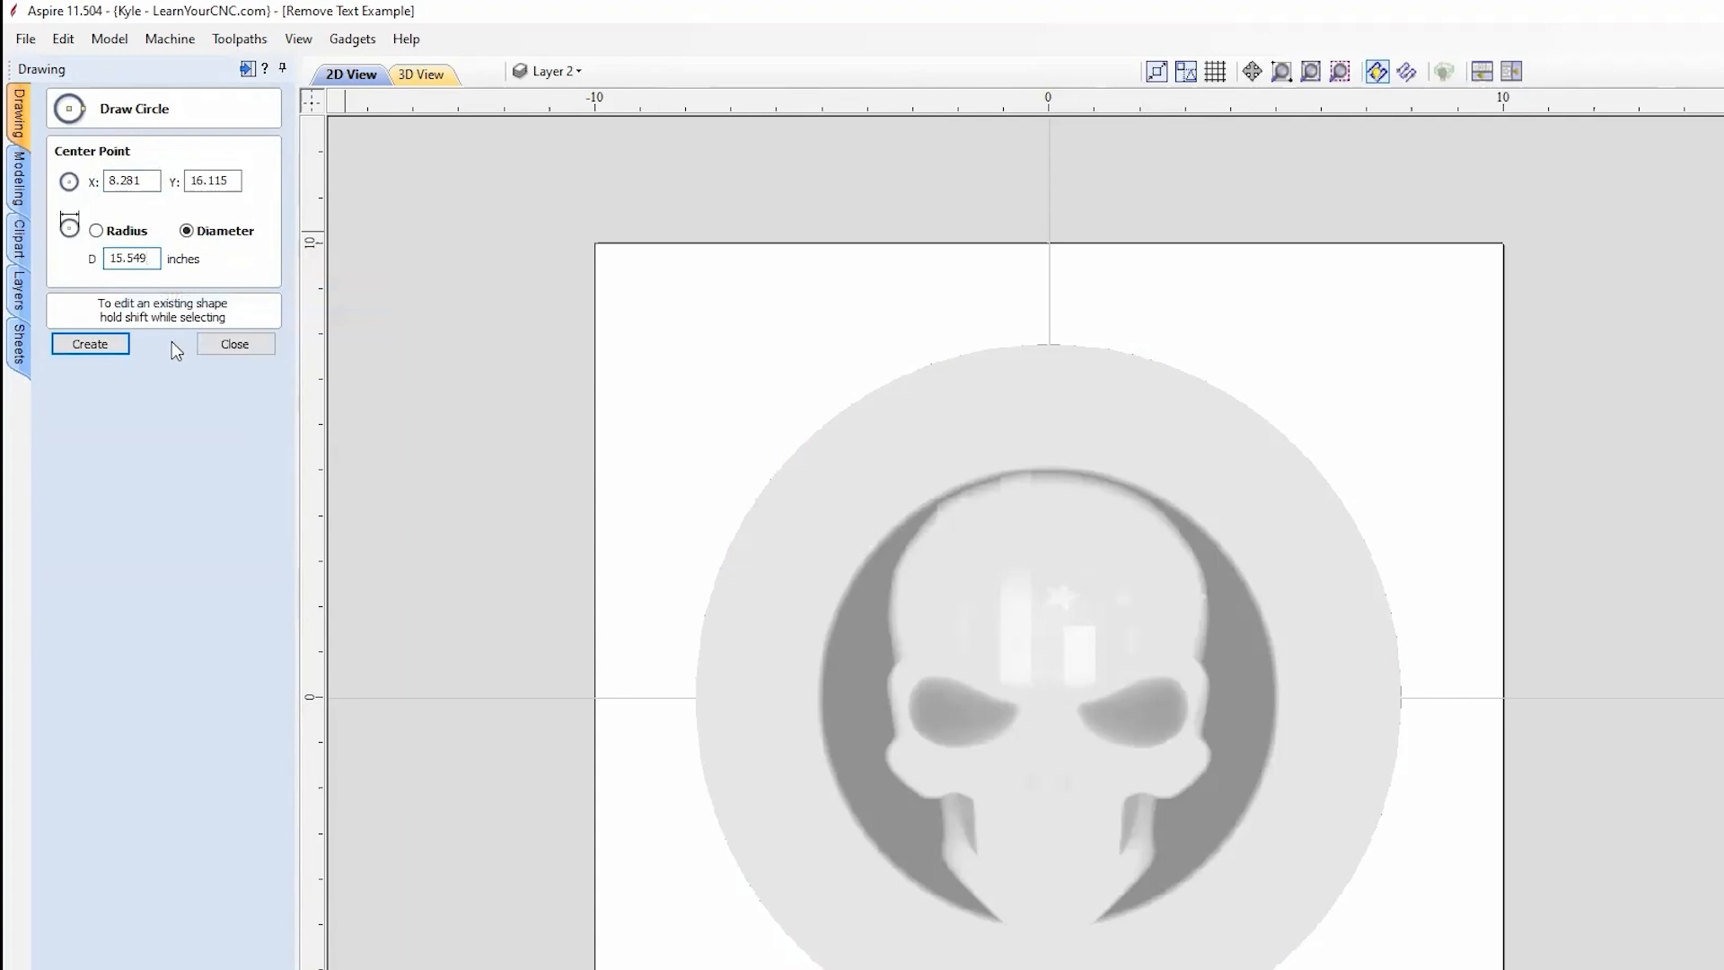
left_click(1048, 697)
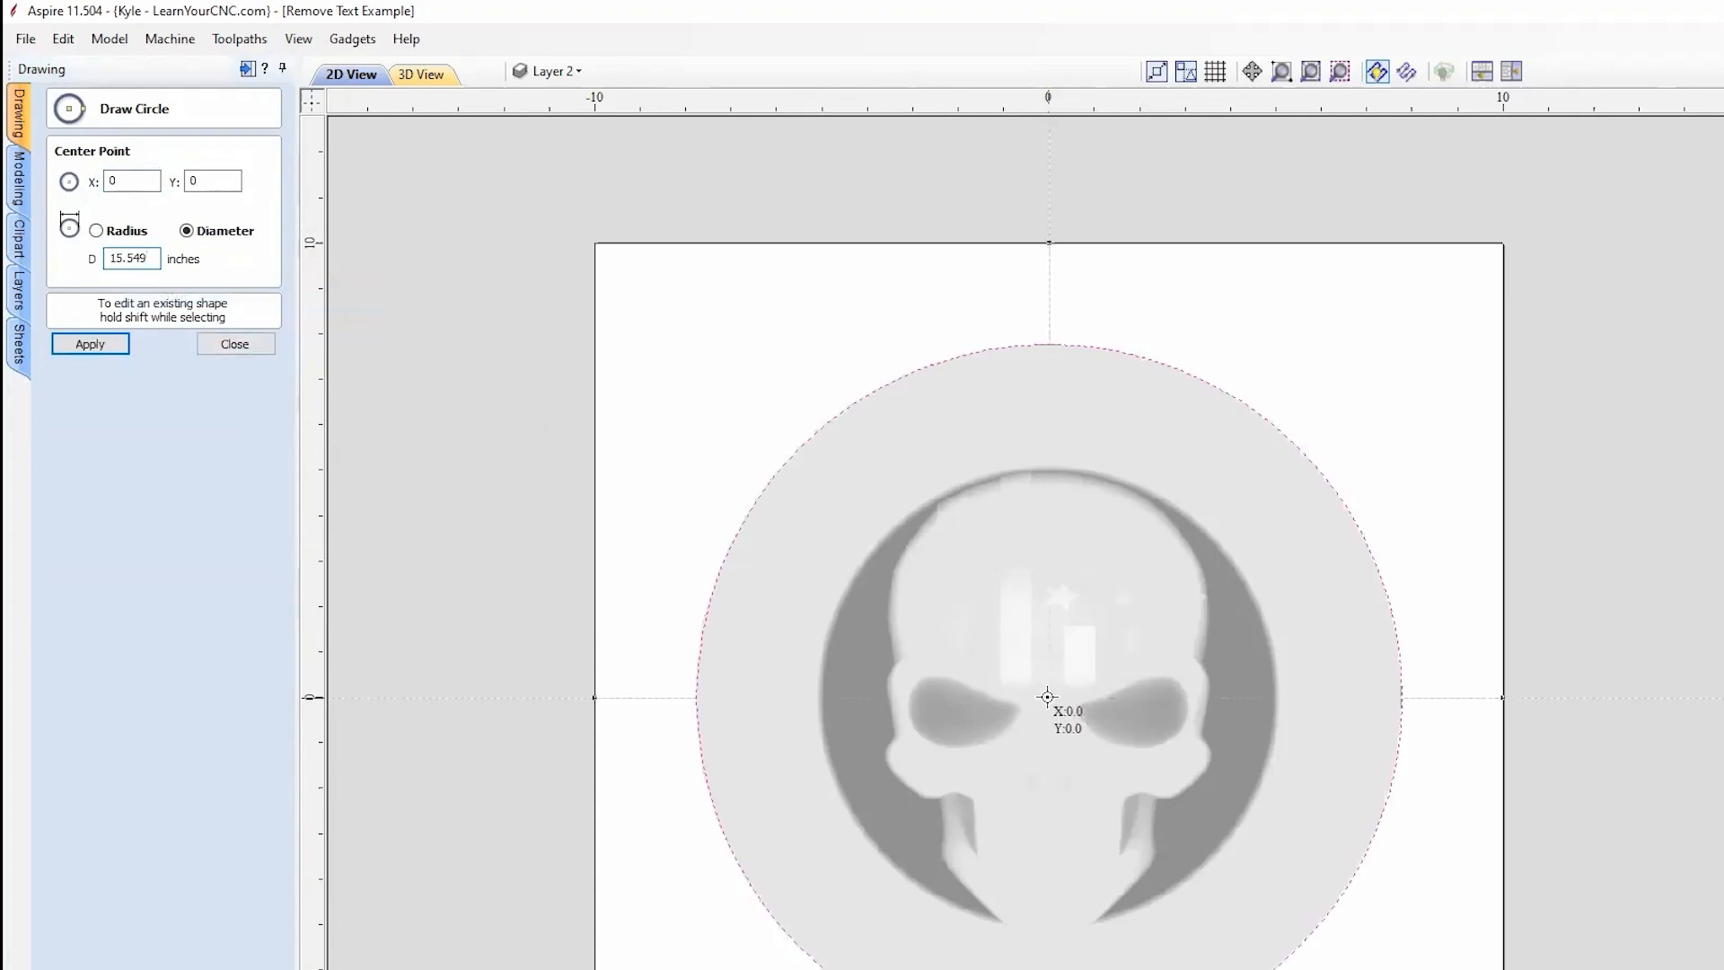
left_click(235, 343)
Step: Switch to node editing and pan over the skull to select the new circle
key("n")
scroll(1329, 628, "up", 3)
middle_click_drag(1598, 315, 1616, 648)
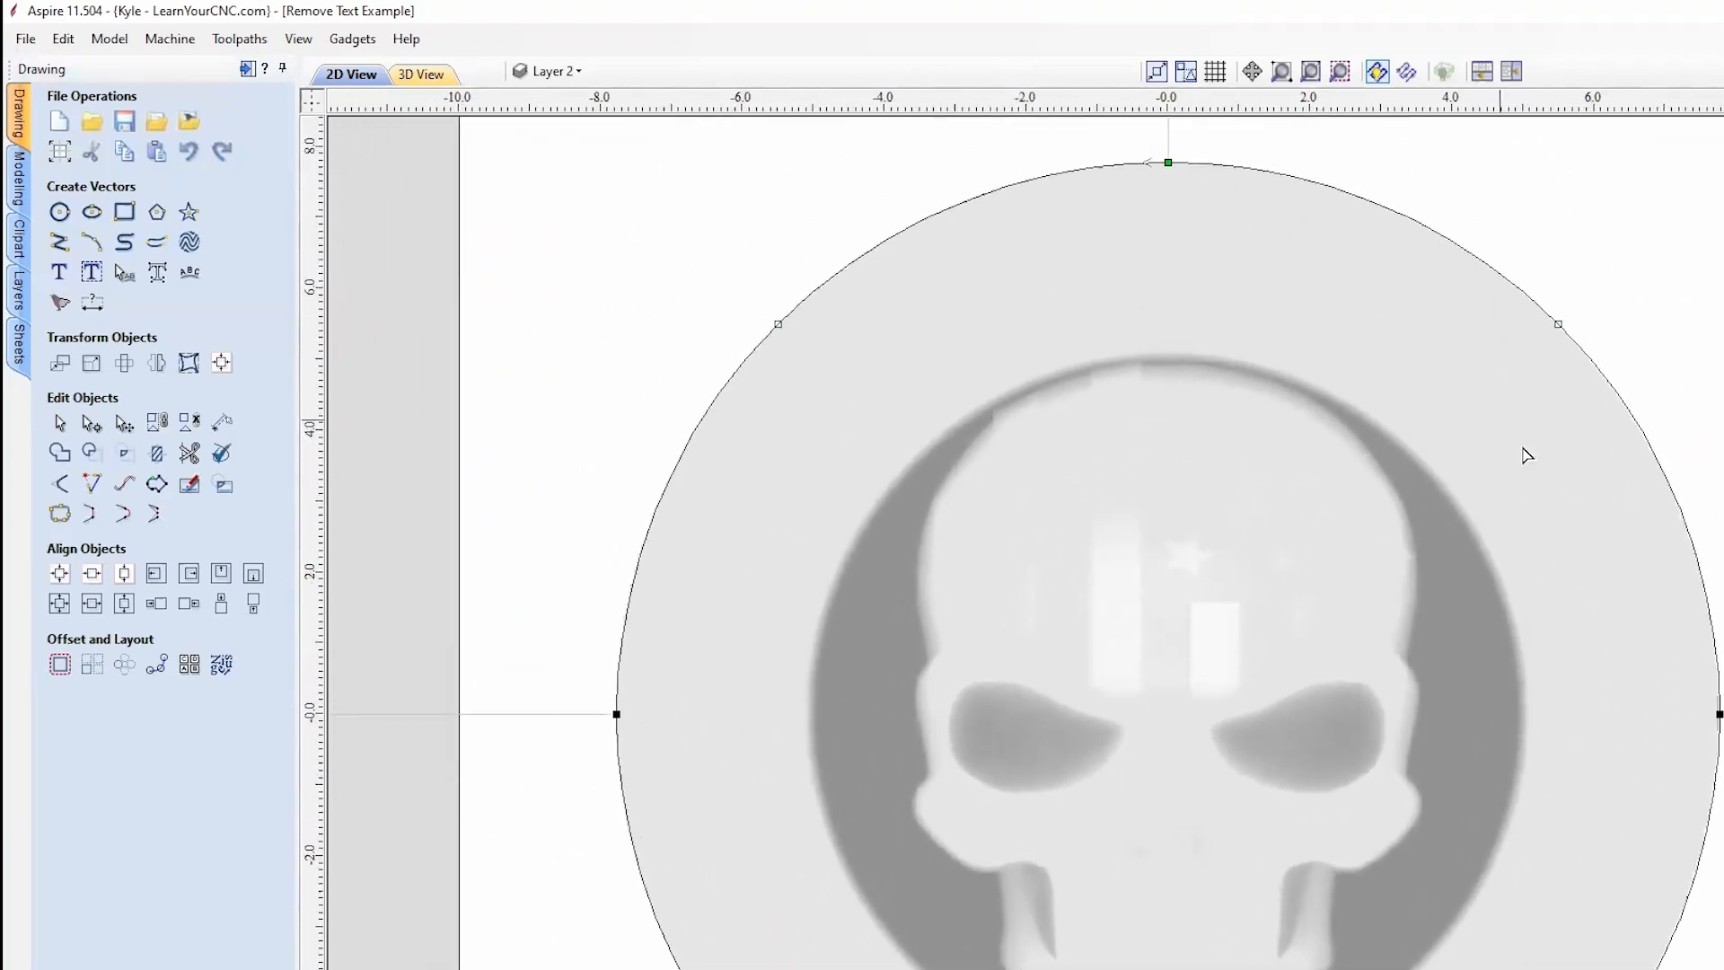
scroll(1609, 716, "down", 4)
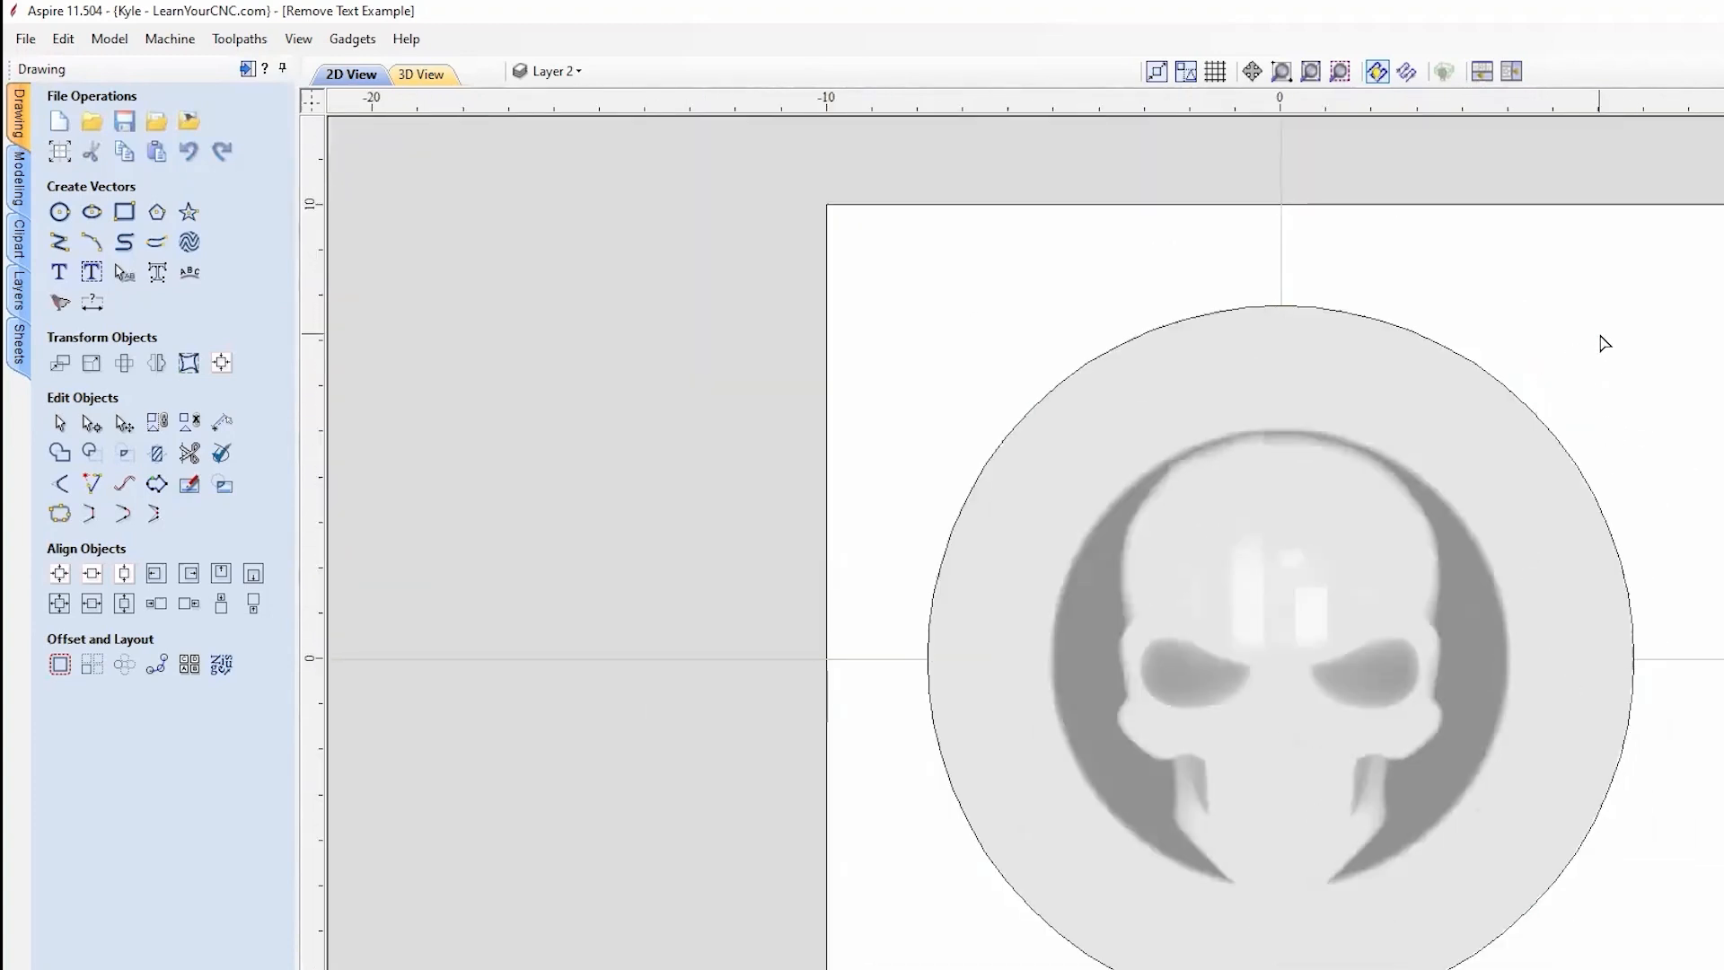
middle_click_drag(1548, 404, 1404, 369)
left_click(1266, 309)
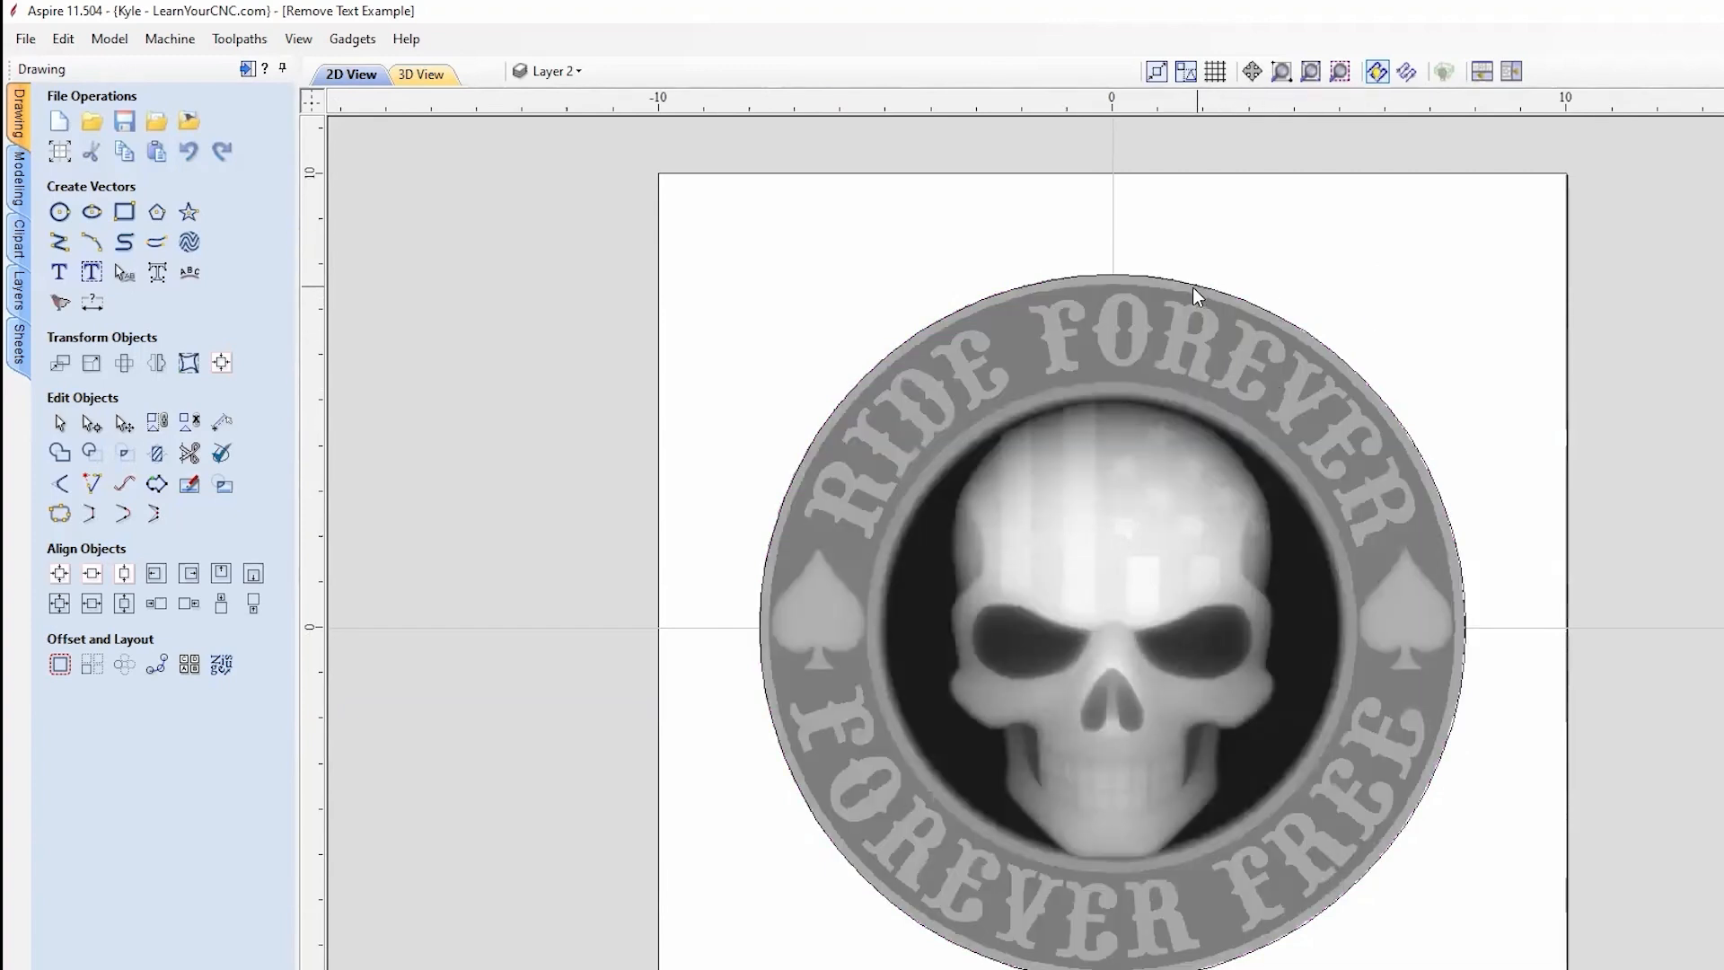
scroll(826, 467, "up", 1)
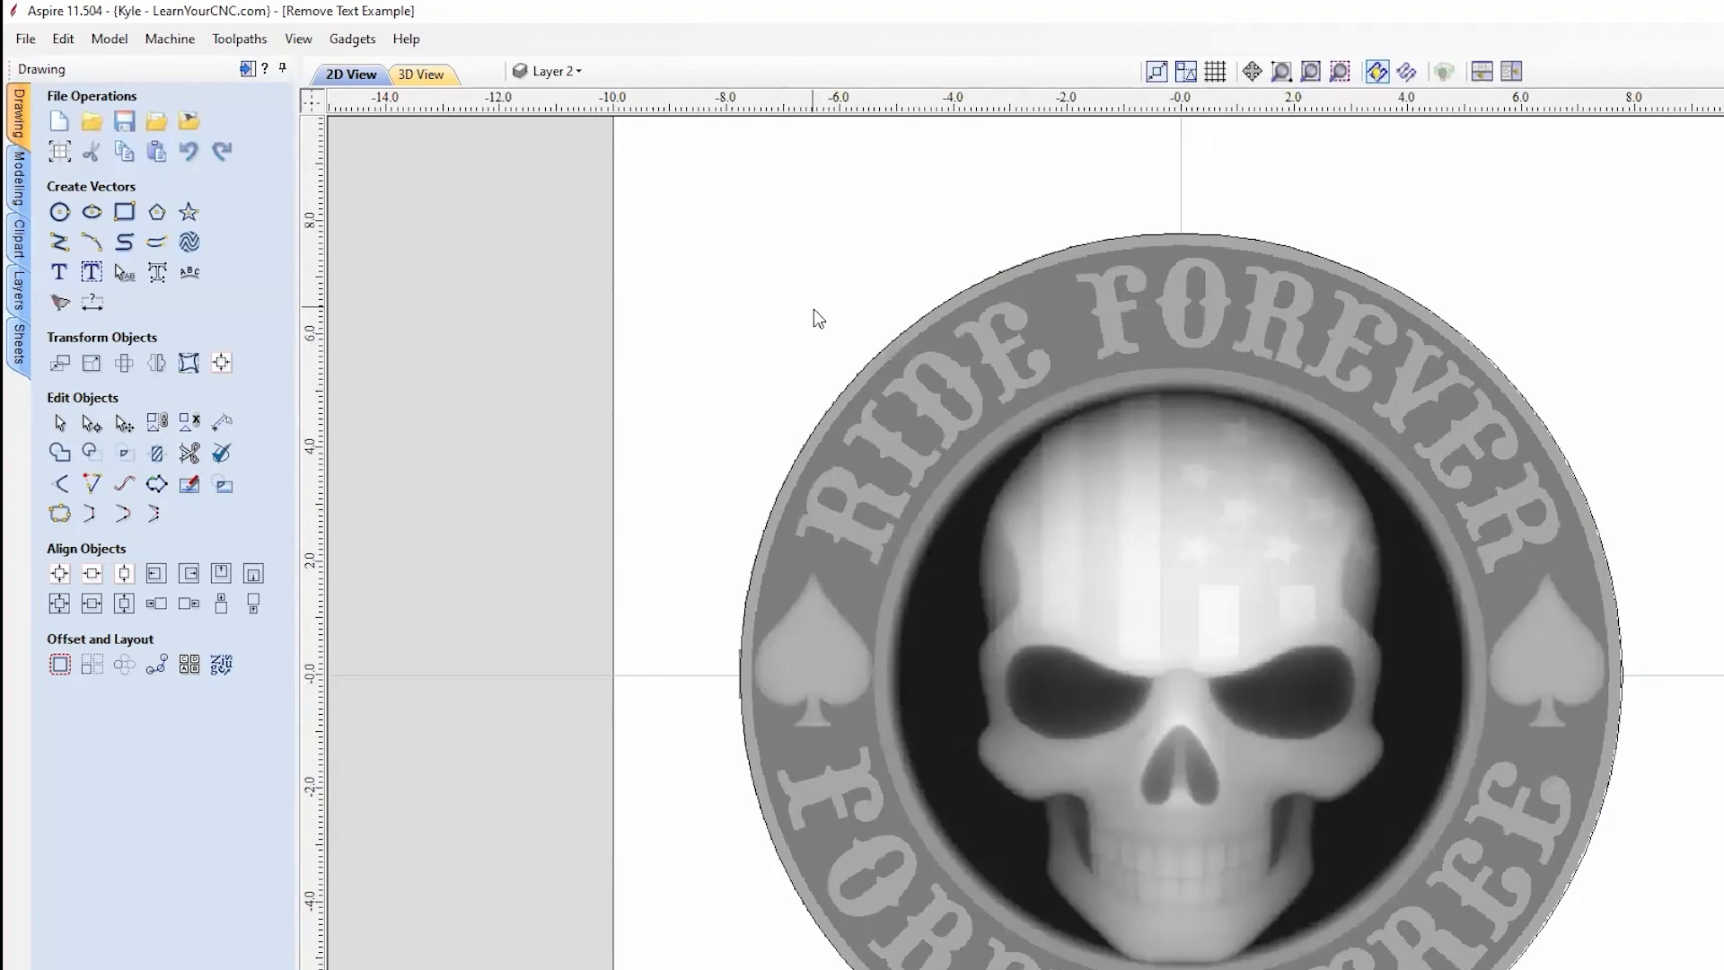
scroll(914, 322, "up", 4)
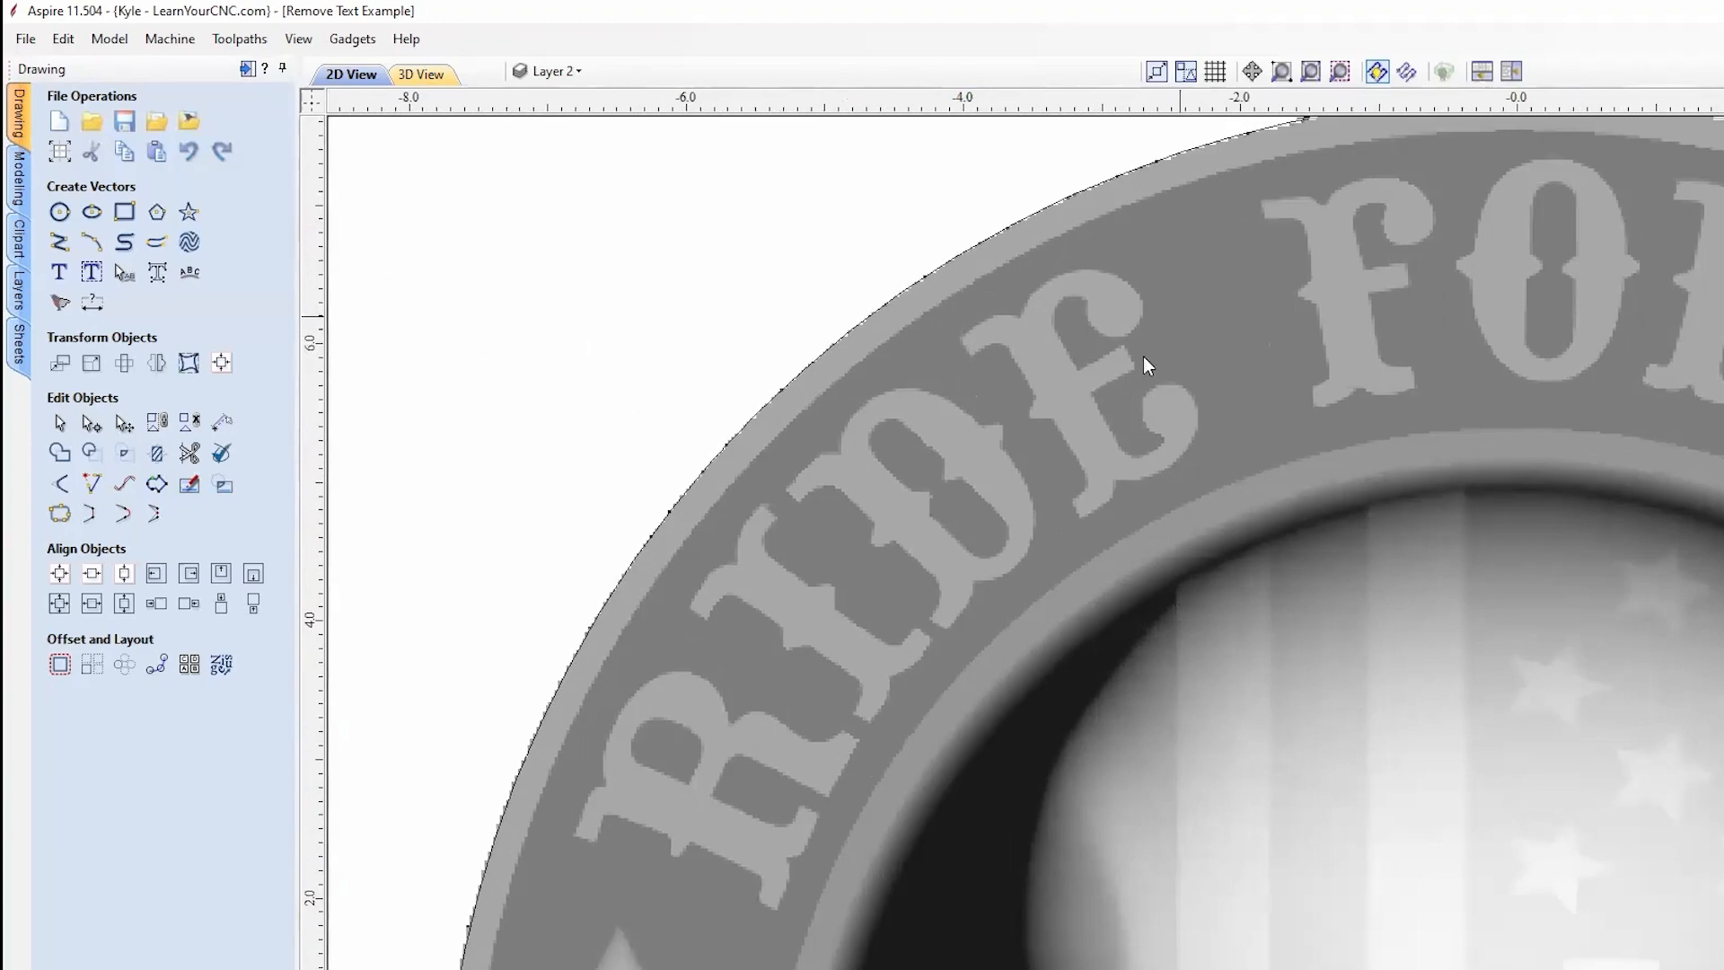
middle_click_drag(1180, 316, 901, 571)
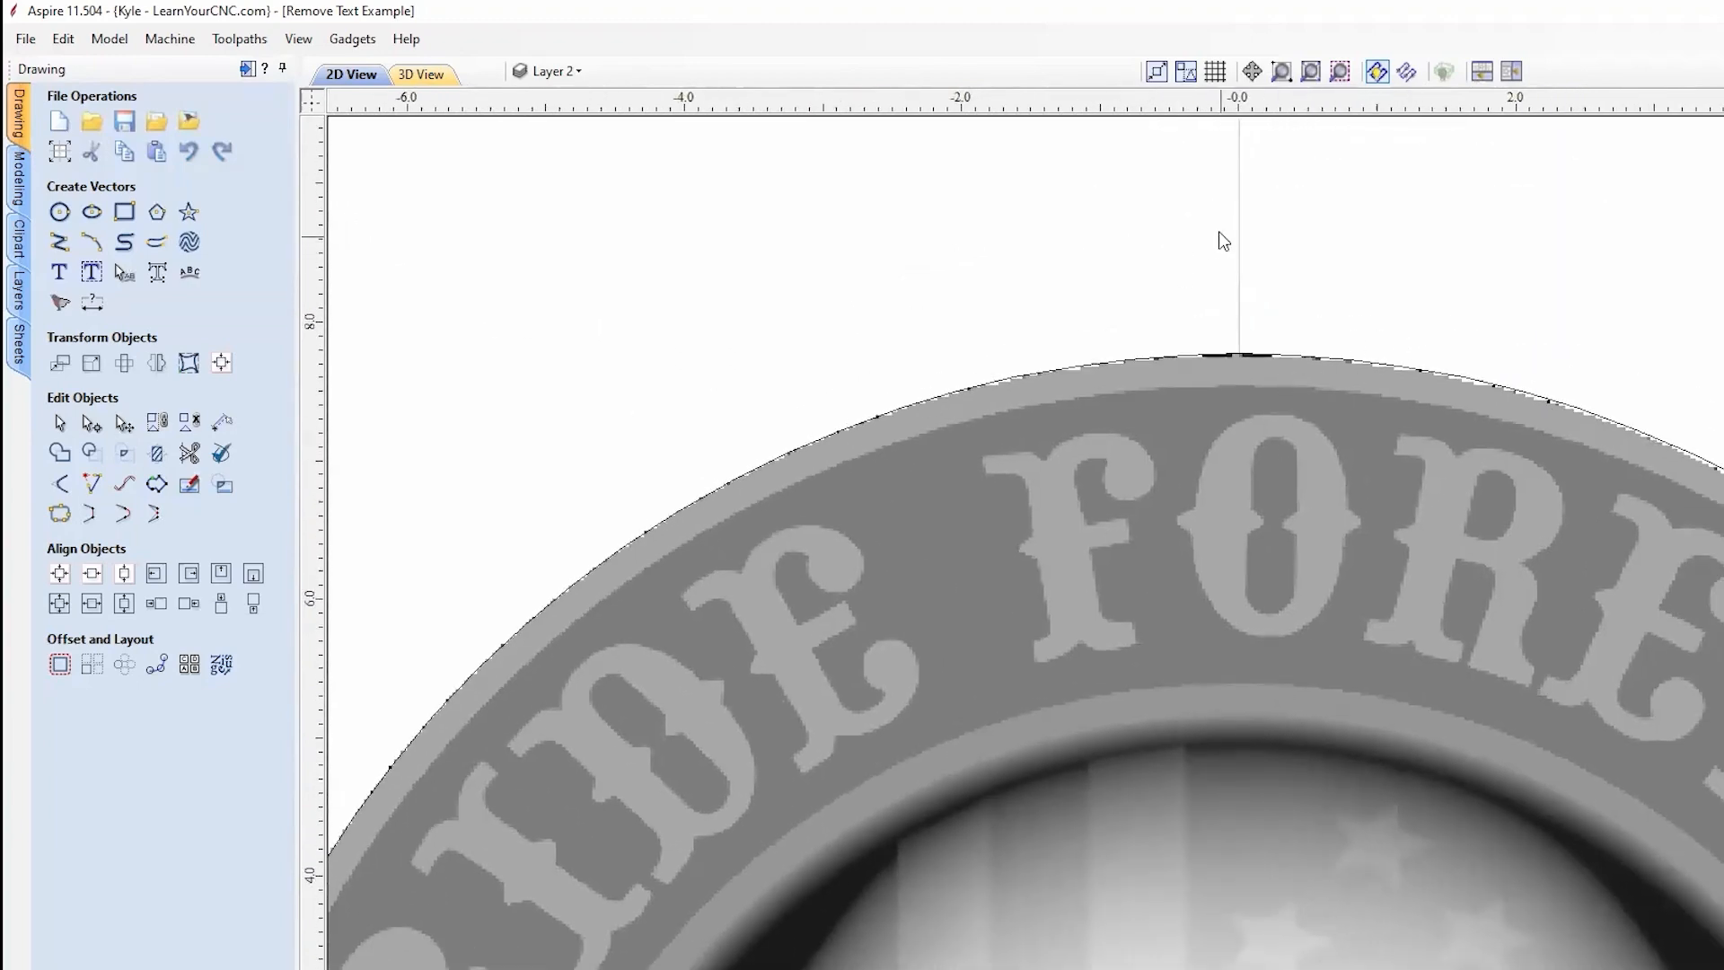
scroll(1115, 120, "down", 3)
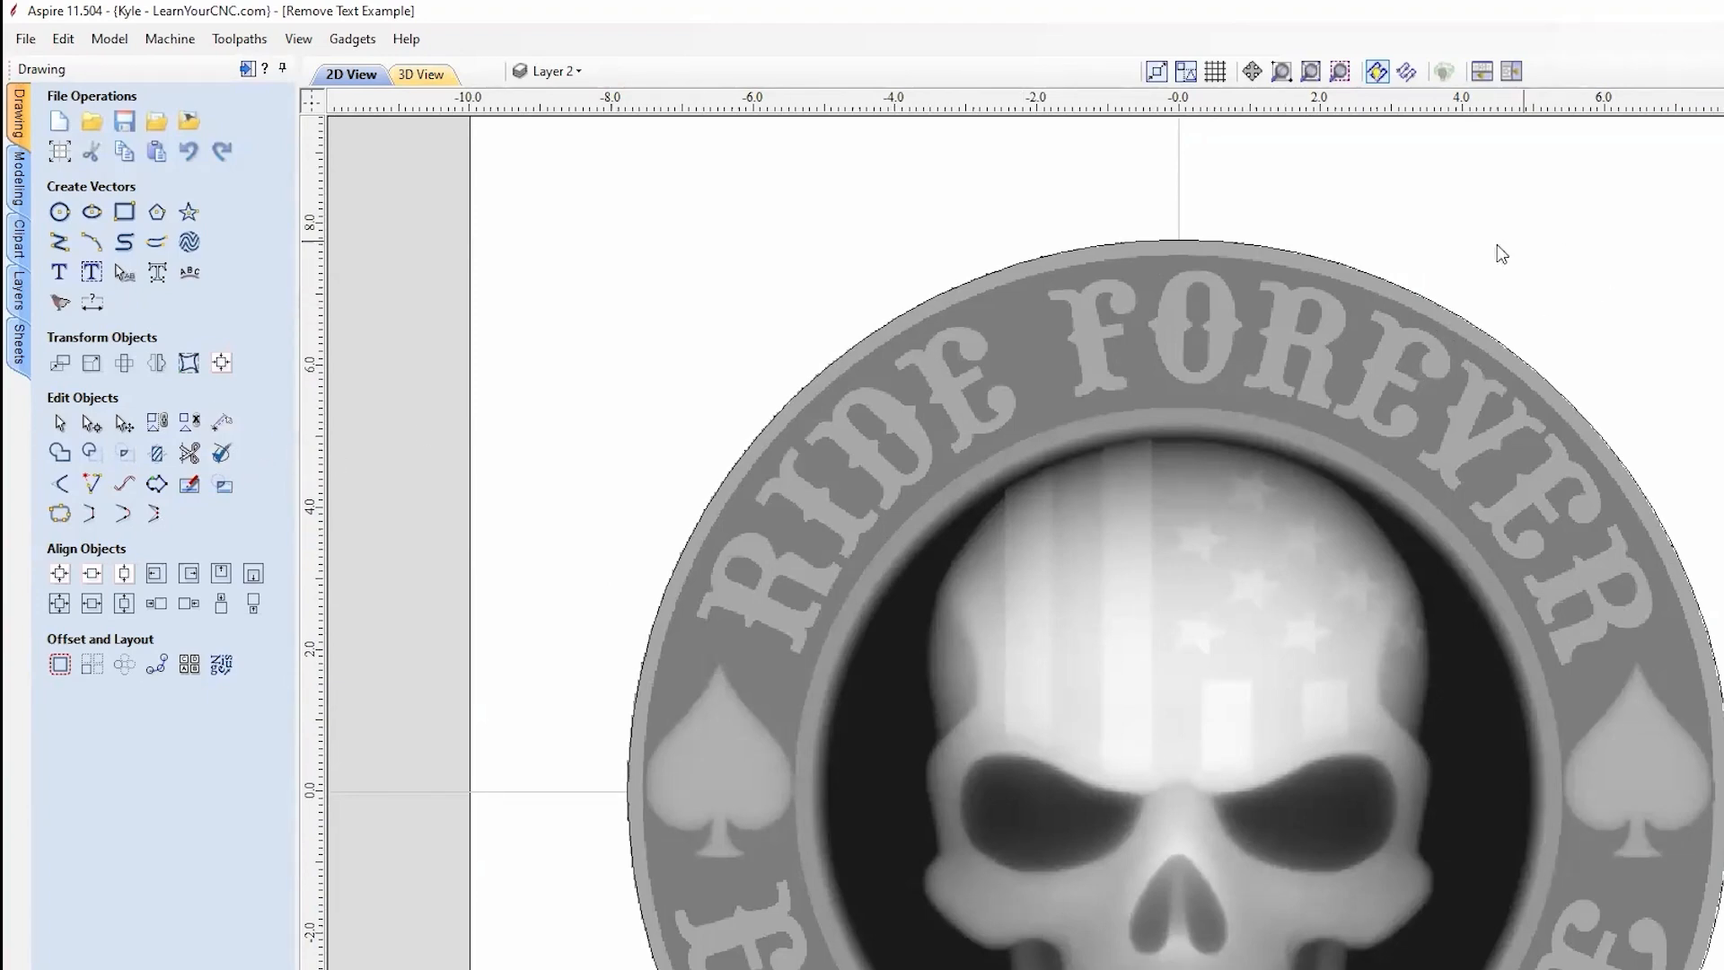
scroll(1462, 305, "down", 2)
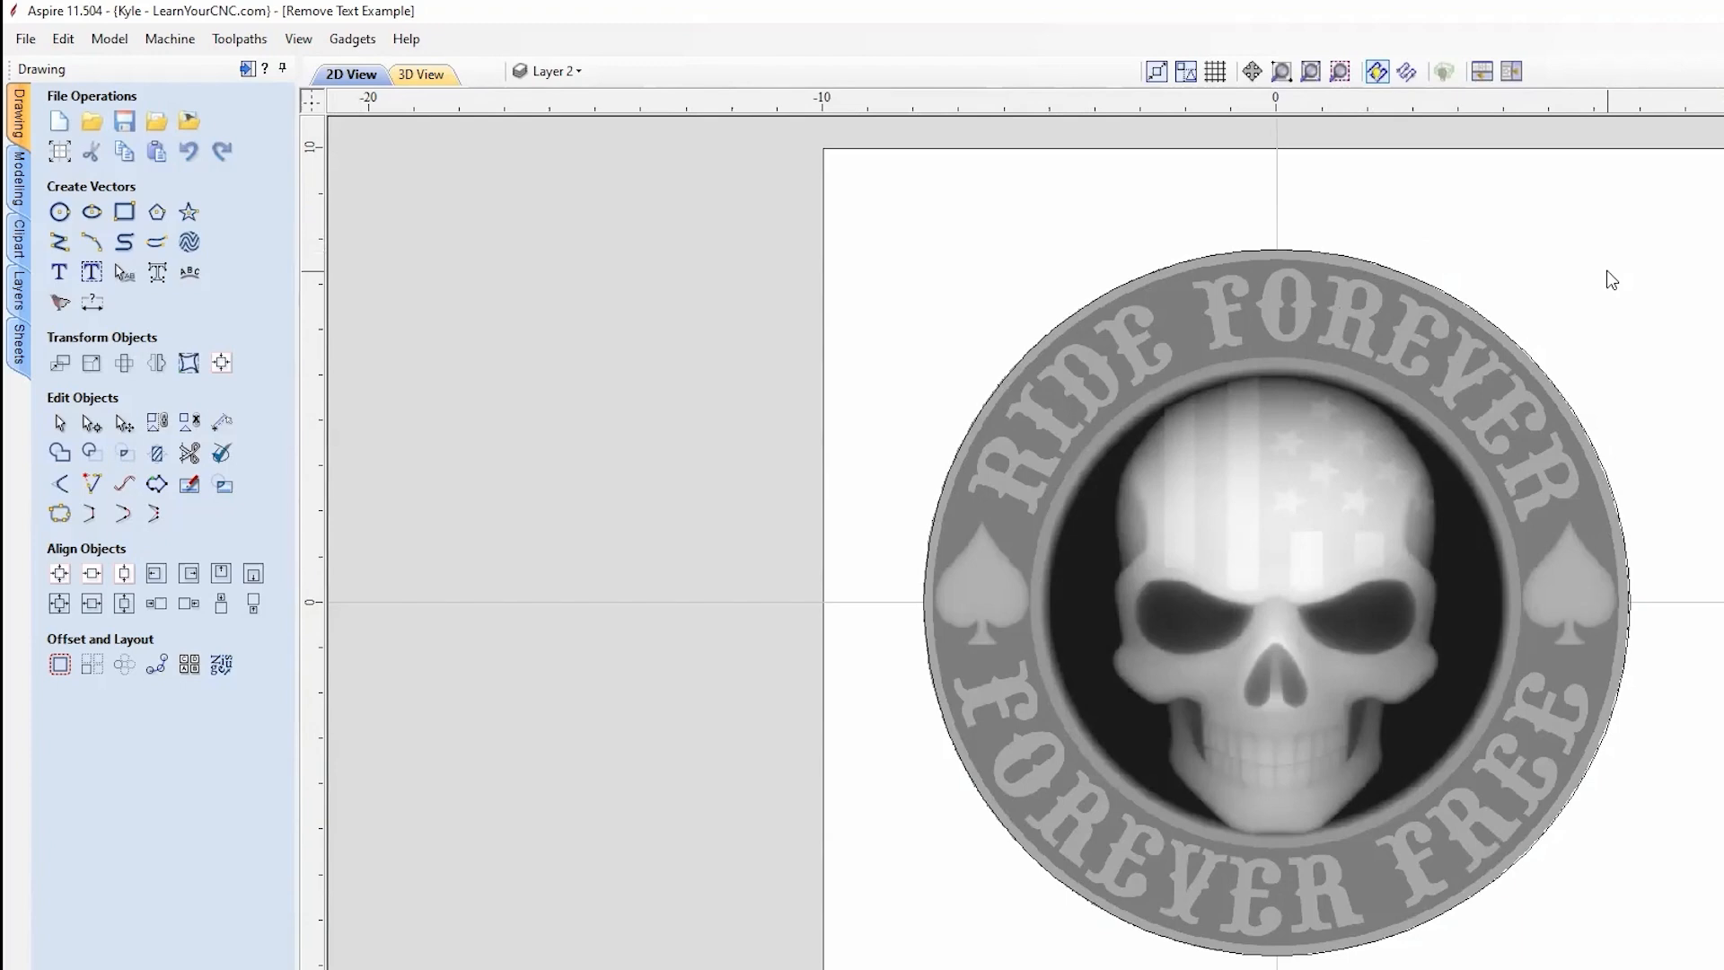
key("ctrl+z")
scroll(1473, 338, "up", 2)
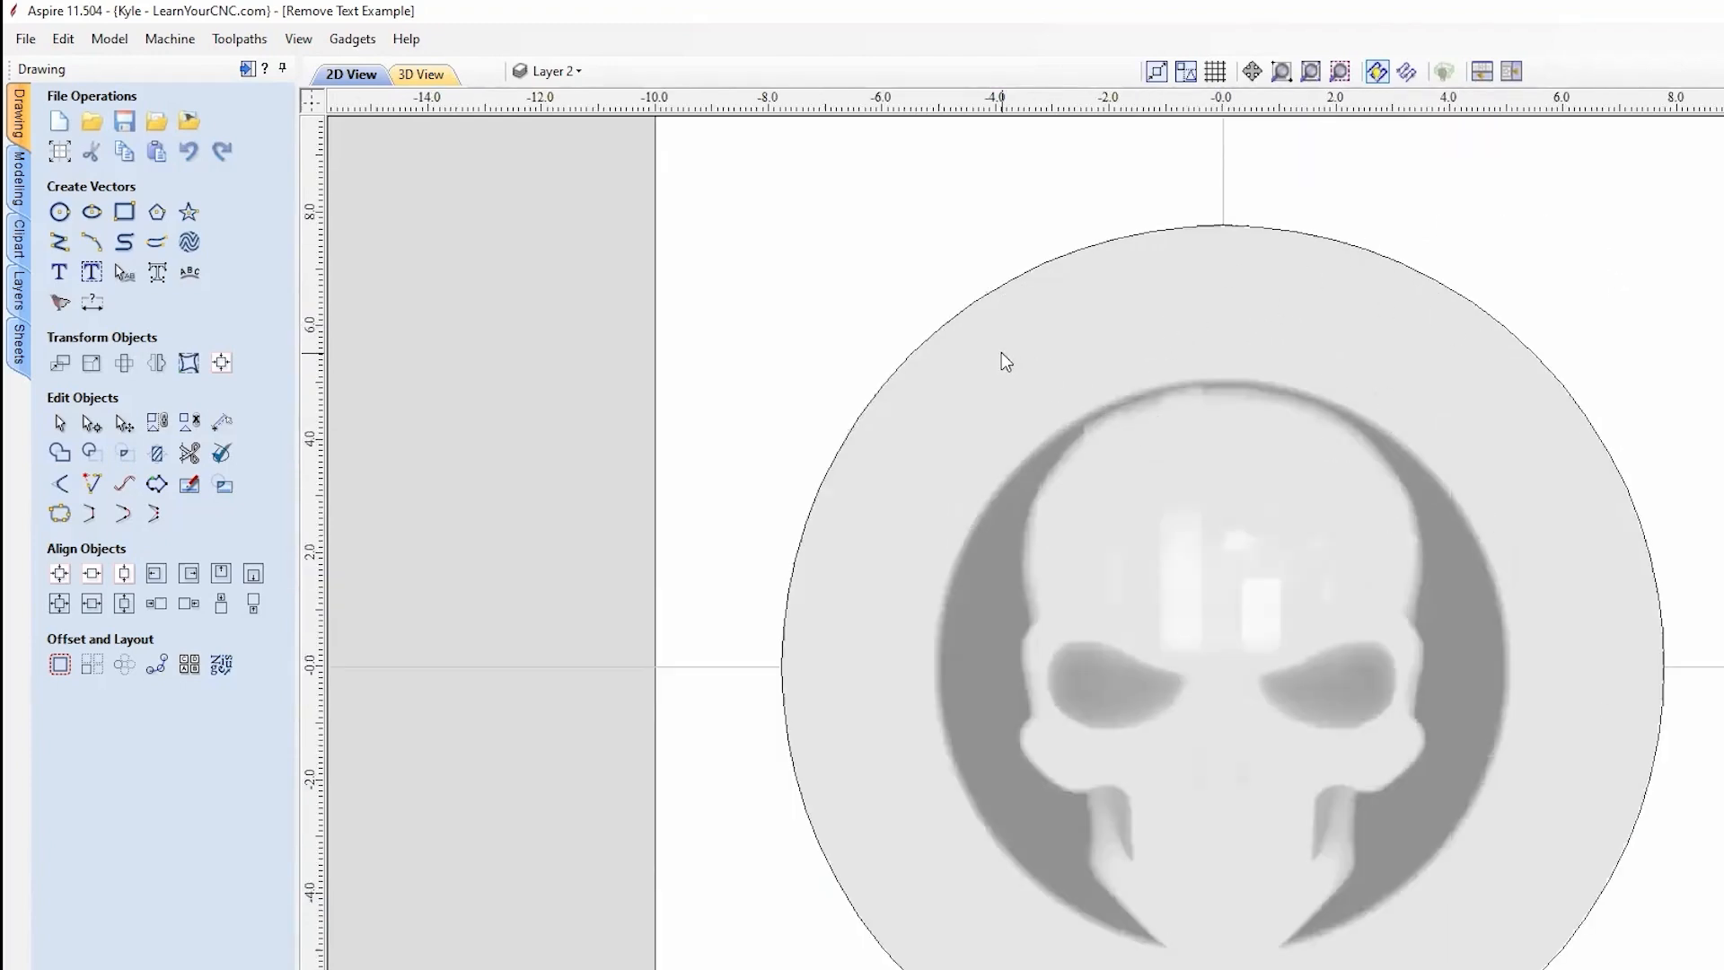
key("ctrl+y")
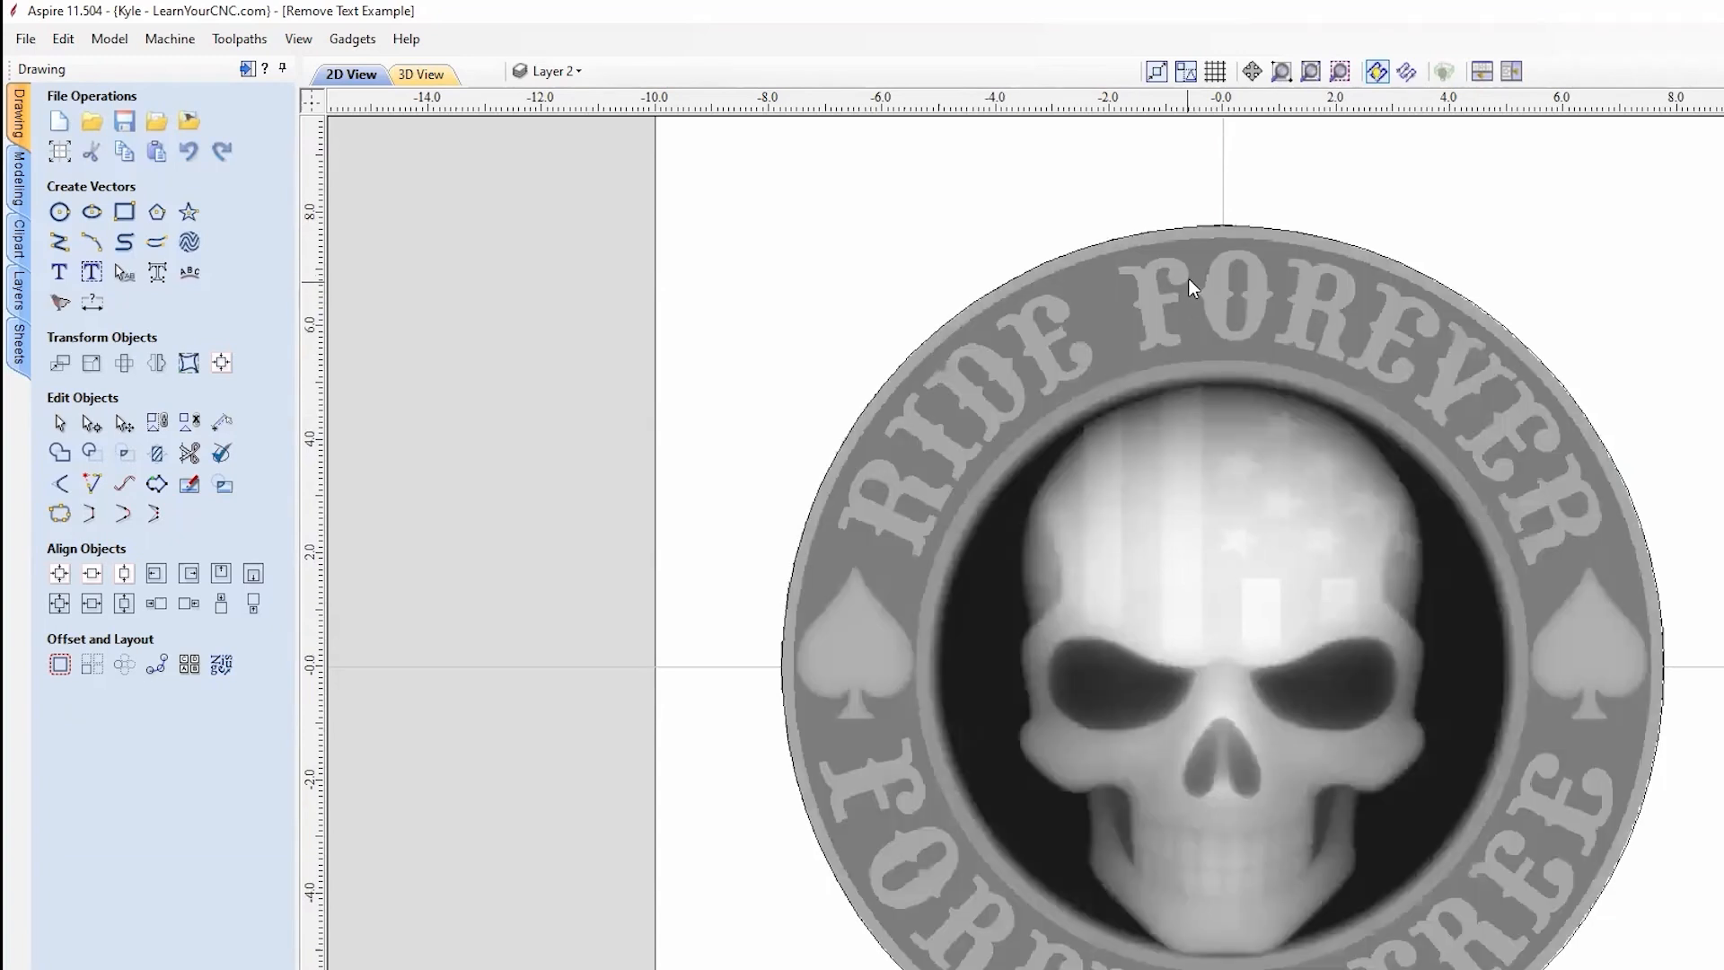
Step: Fade the Ride Forever reference image to 32% in its Object Properties
right_click(1191, 274)
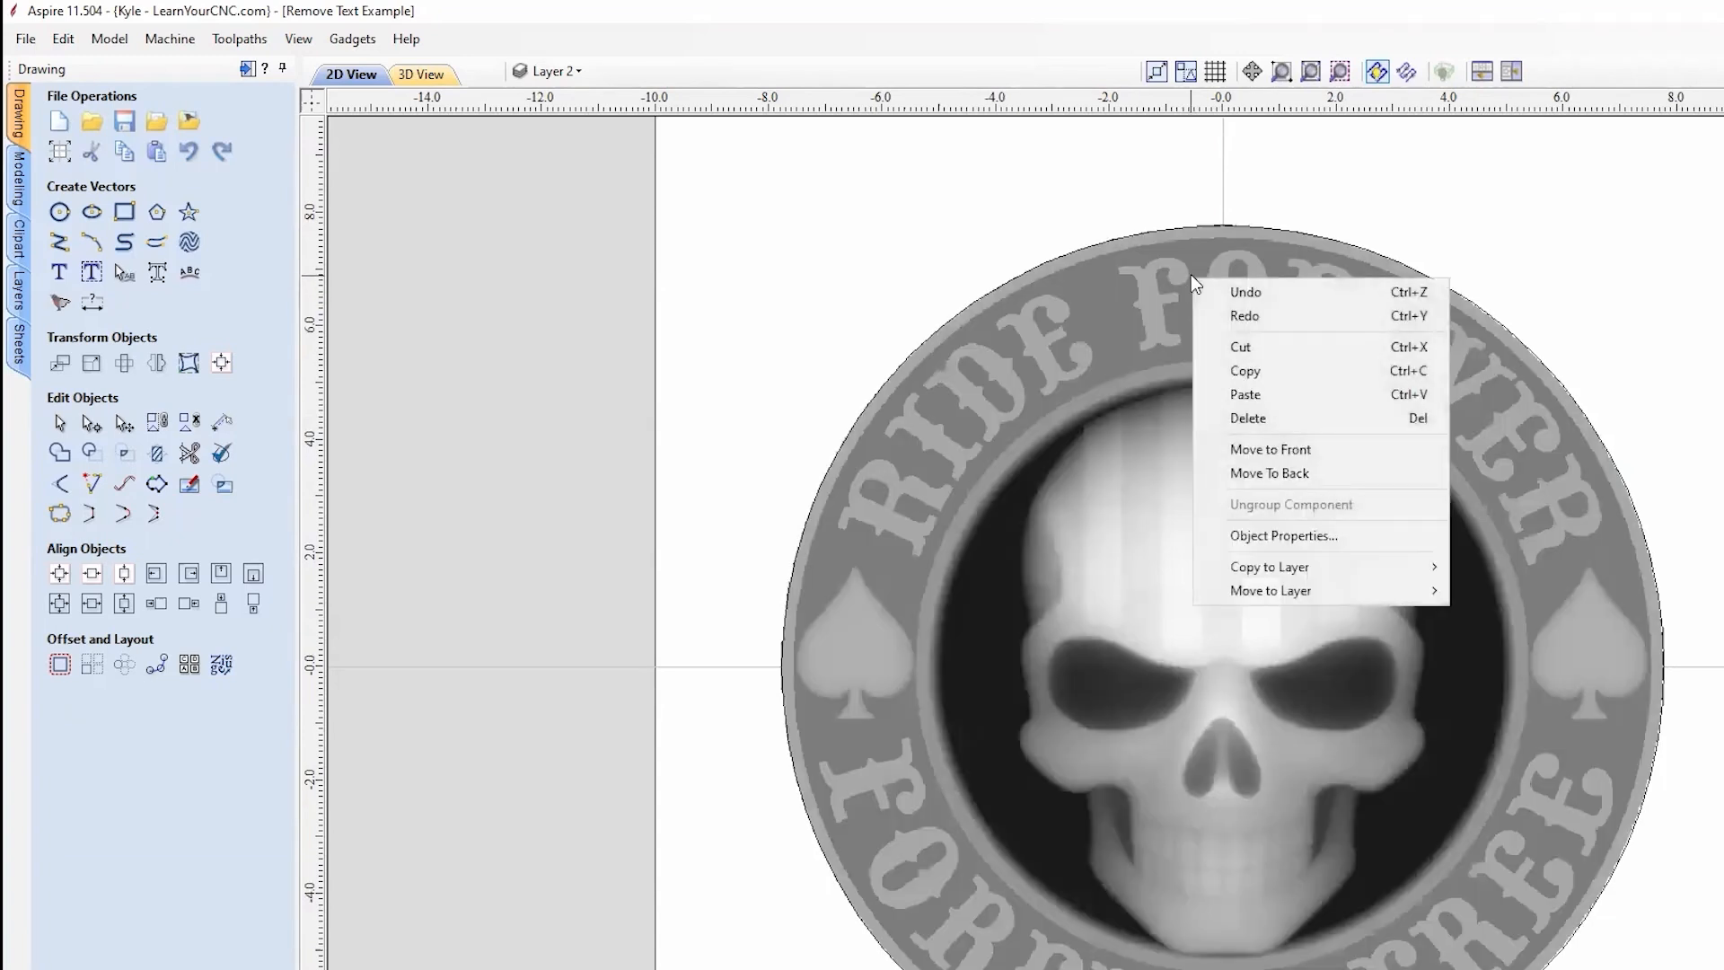
left_click(1284, 535)
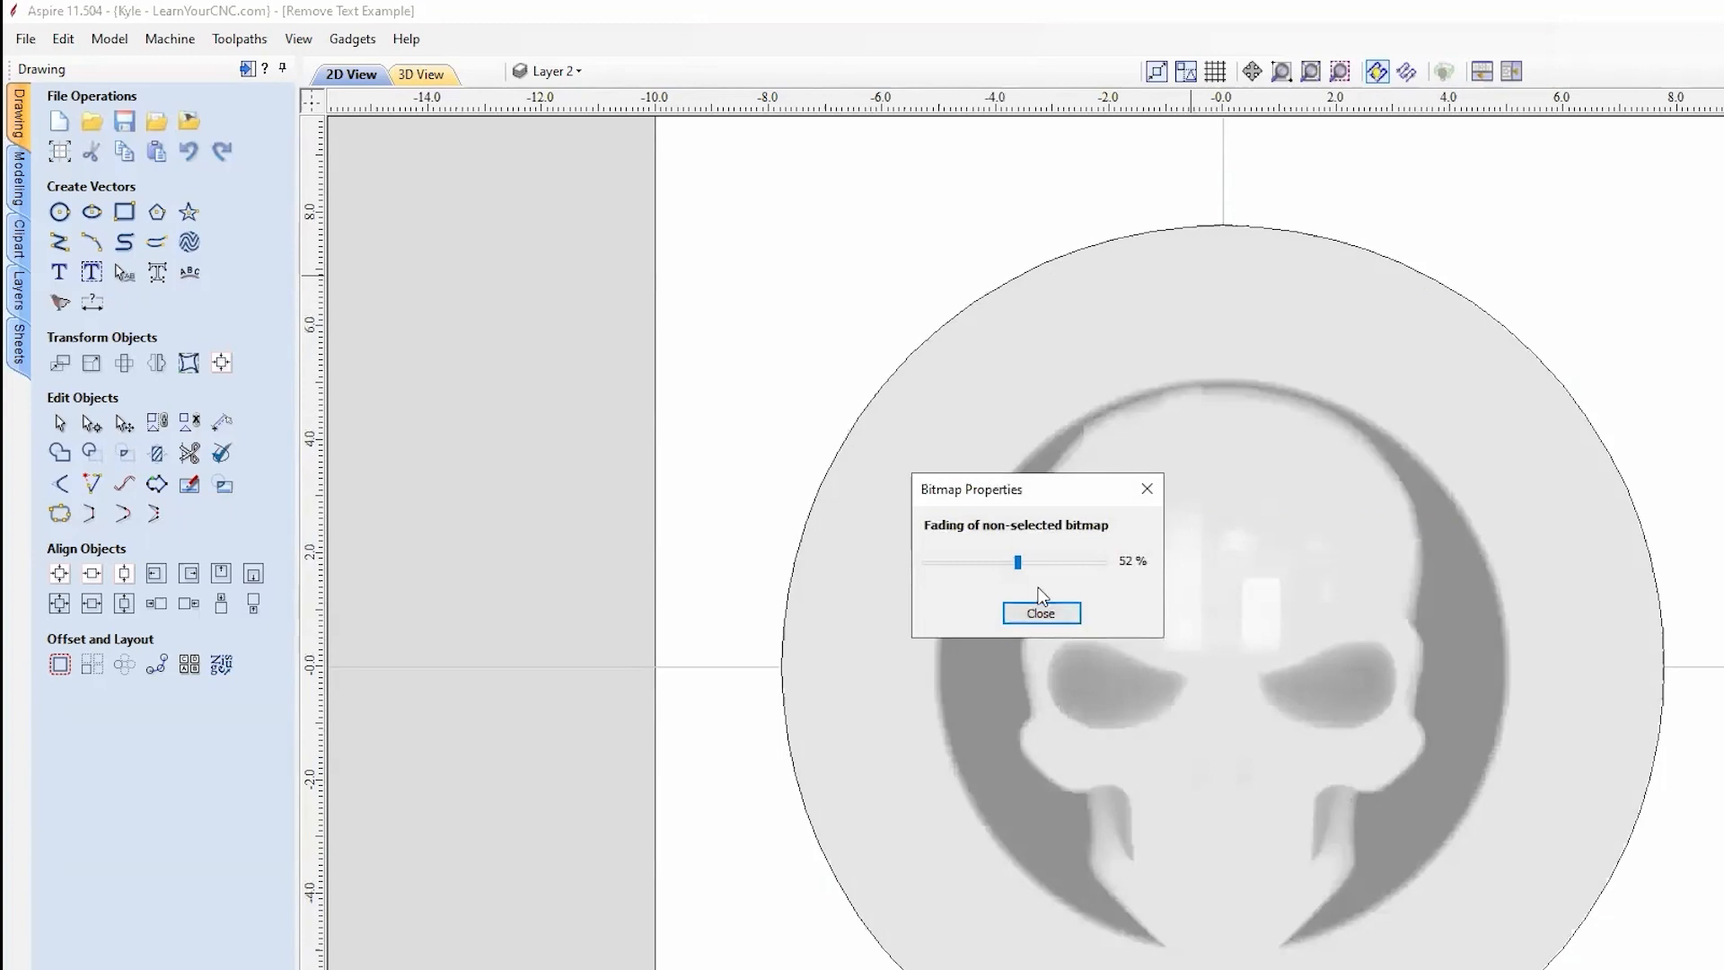
left_click_drag(1018, 562, 986, 562)
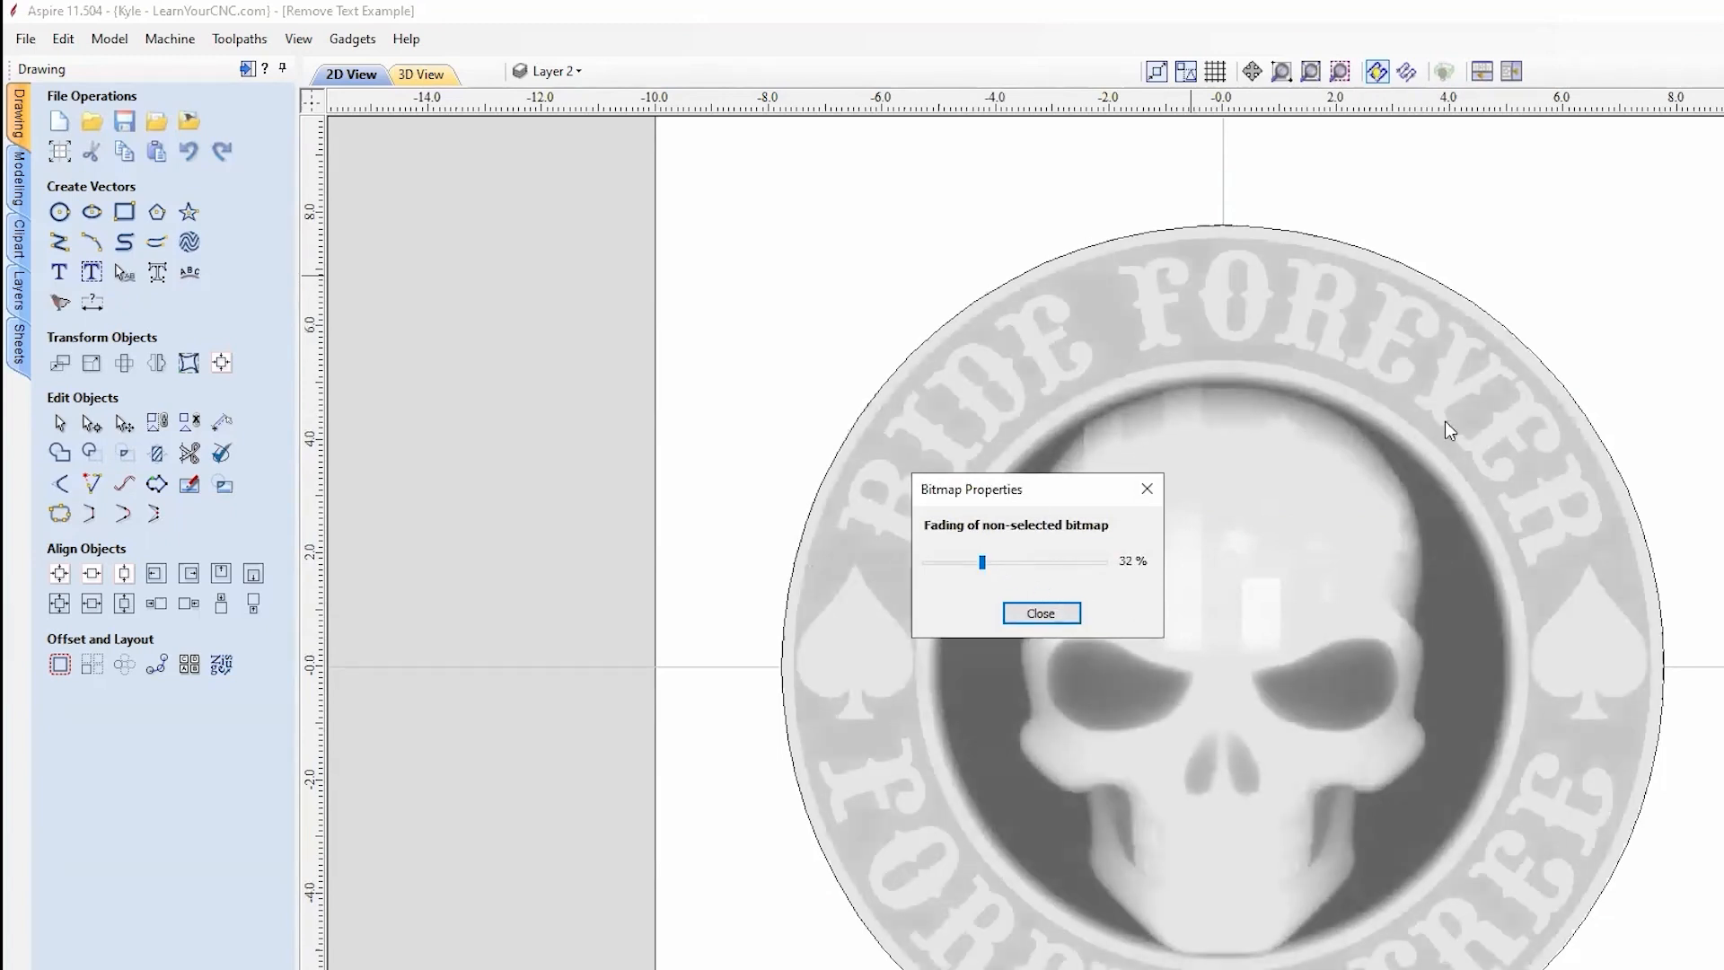
left_click(1042, 614)
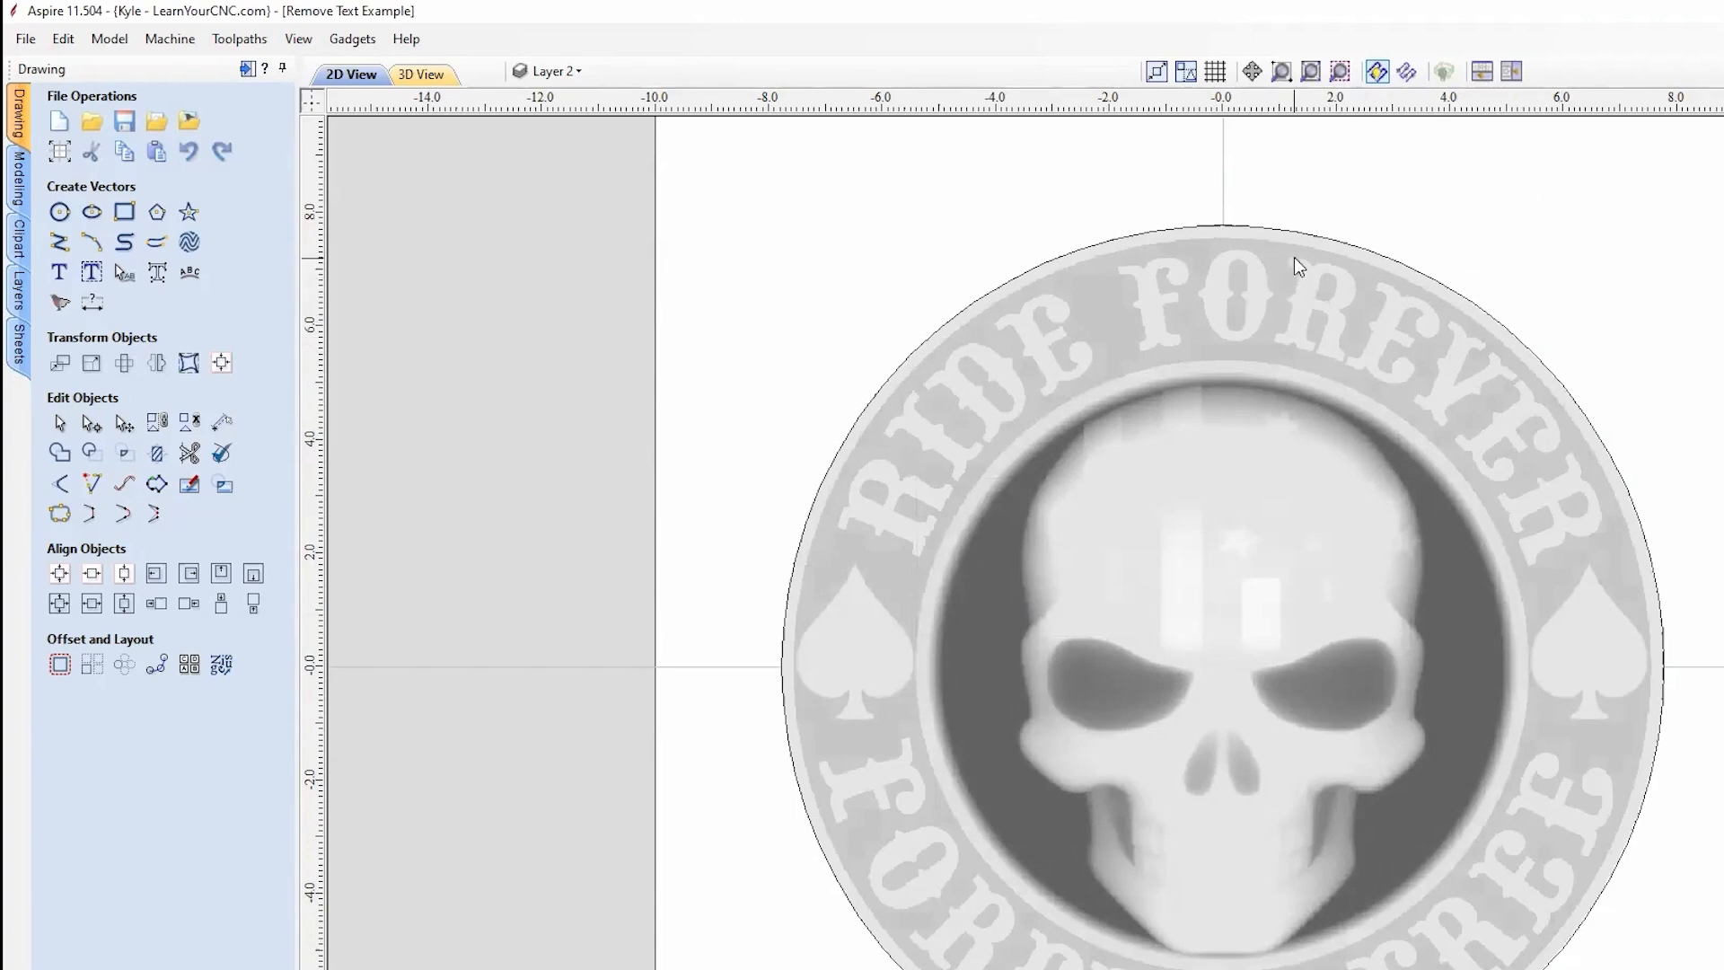
Step: Copy and paste the outer circle, then scale the copy evenly just inside the rim
middle_click_drag(1646, 294, 1634, 213)
middle_click_drag(1324, 180, 1320, 192)
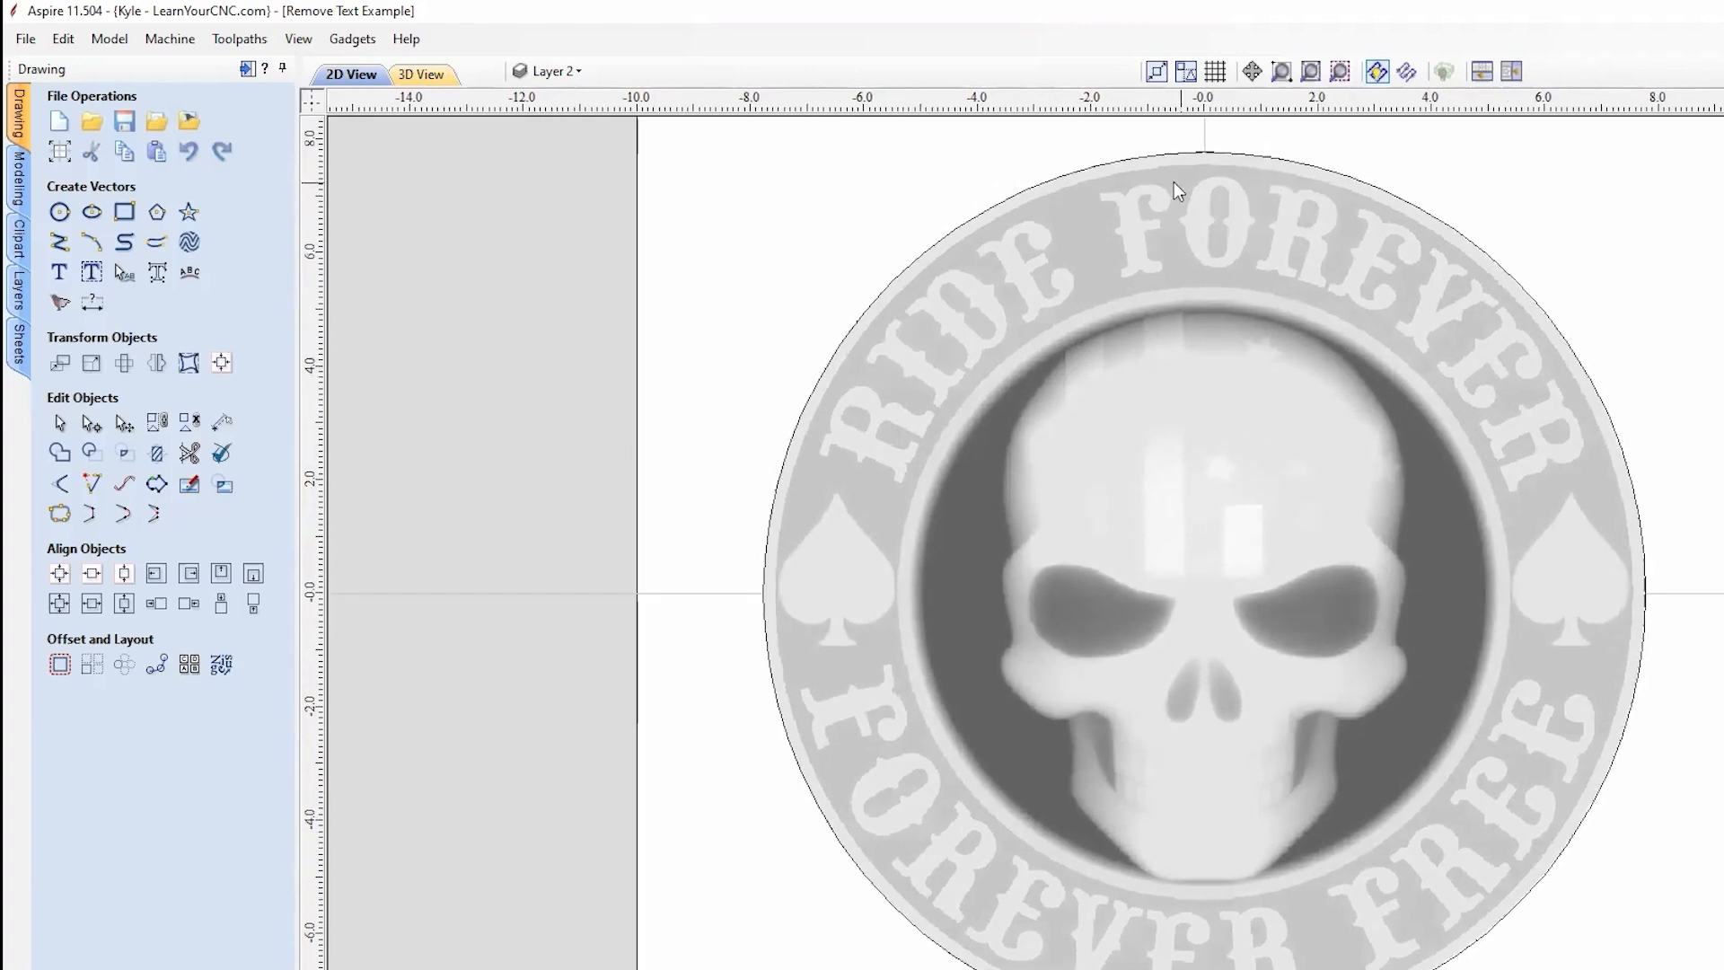
left_click(1316, 166)
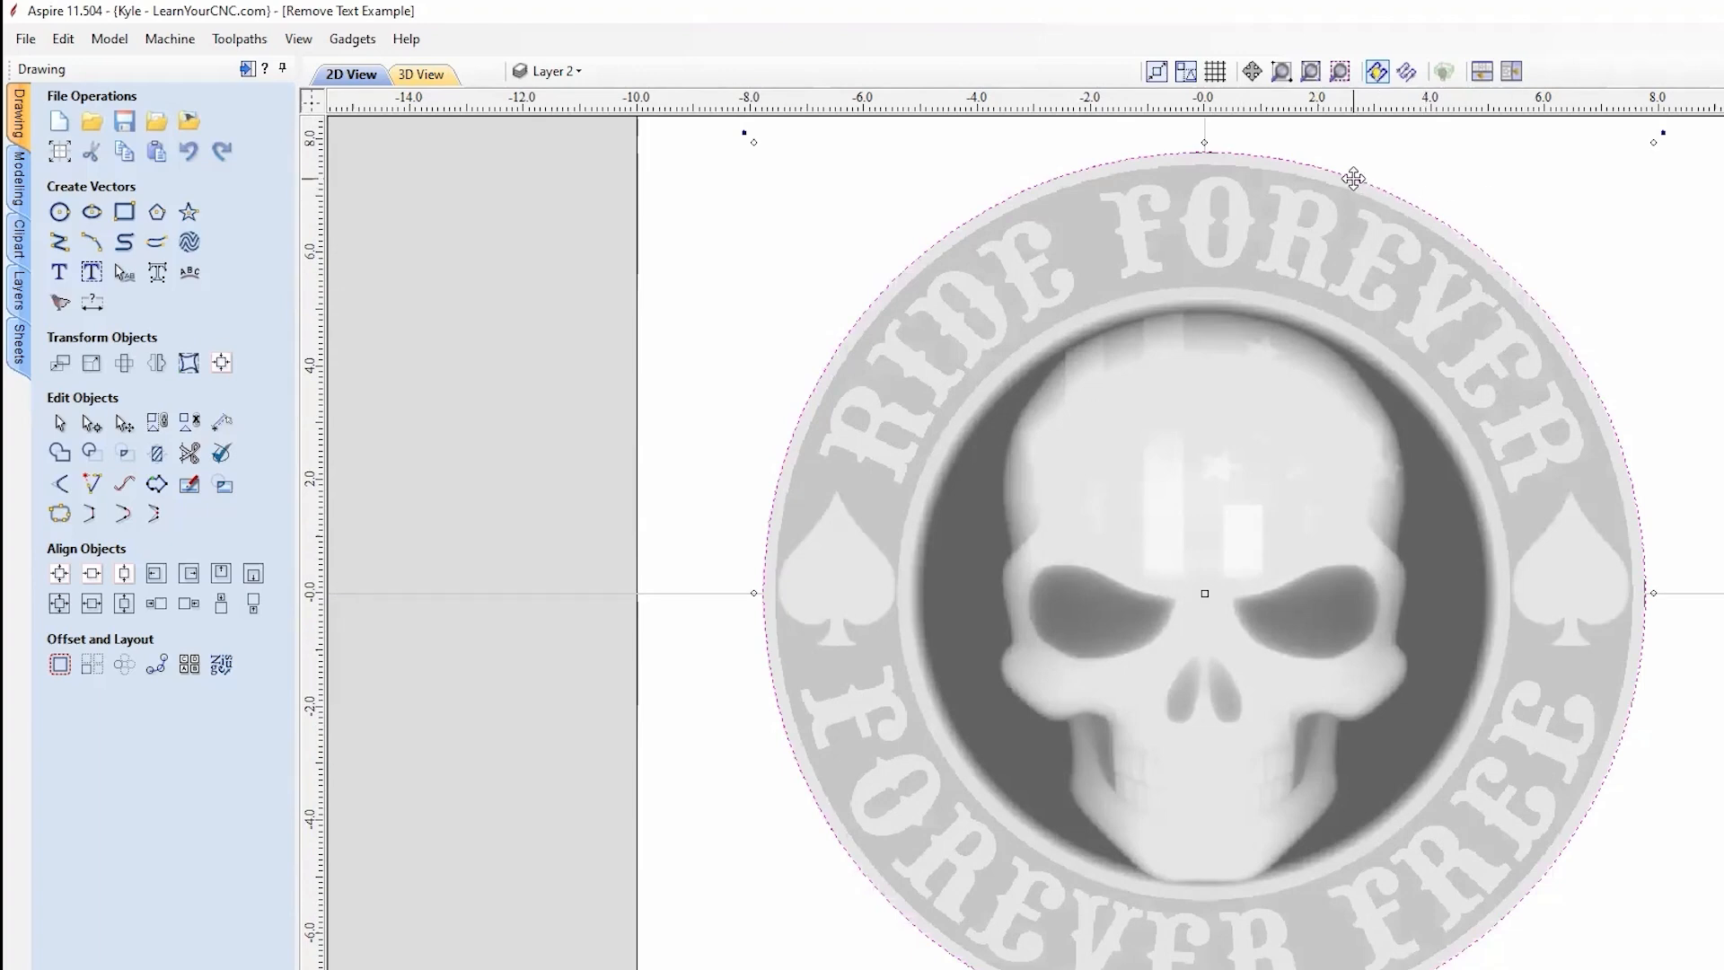
right_click(1353, 177)
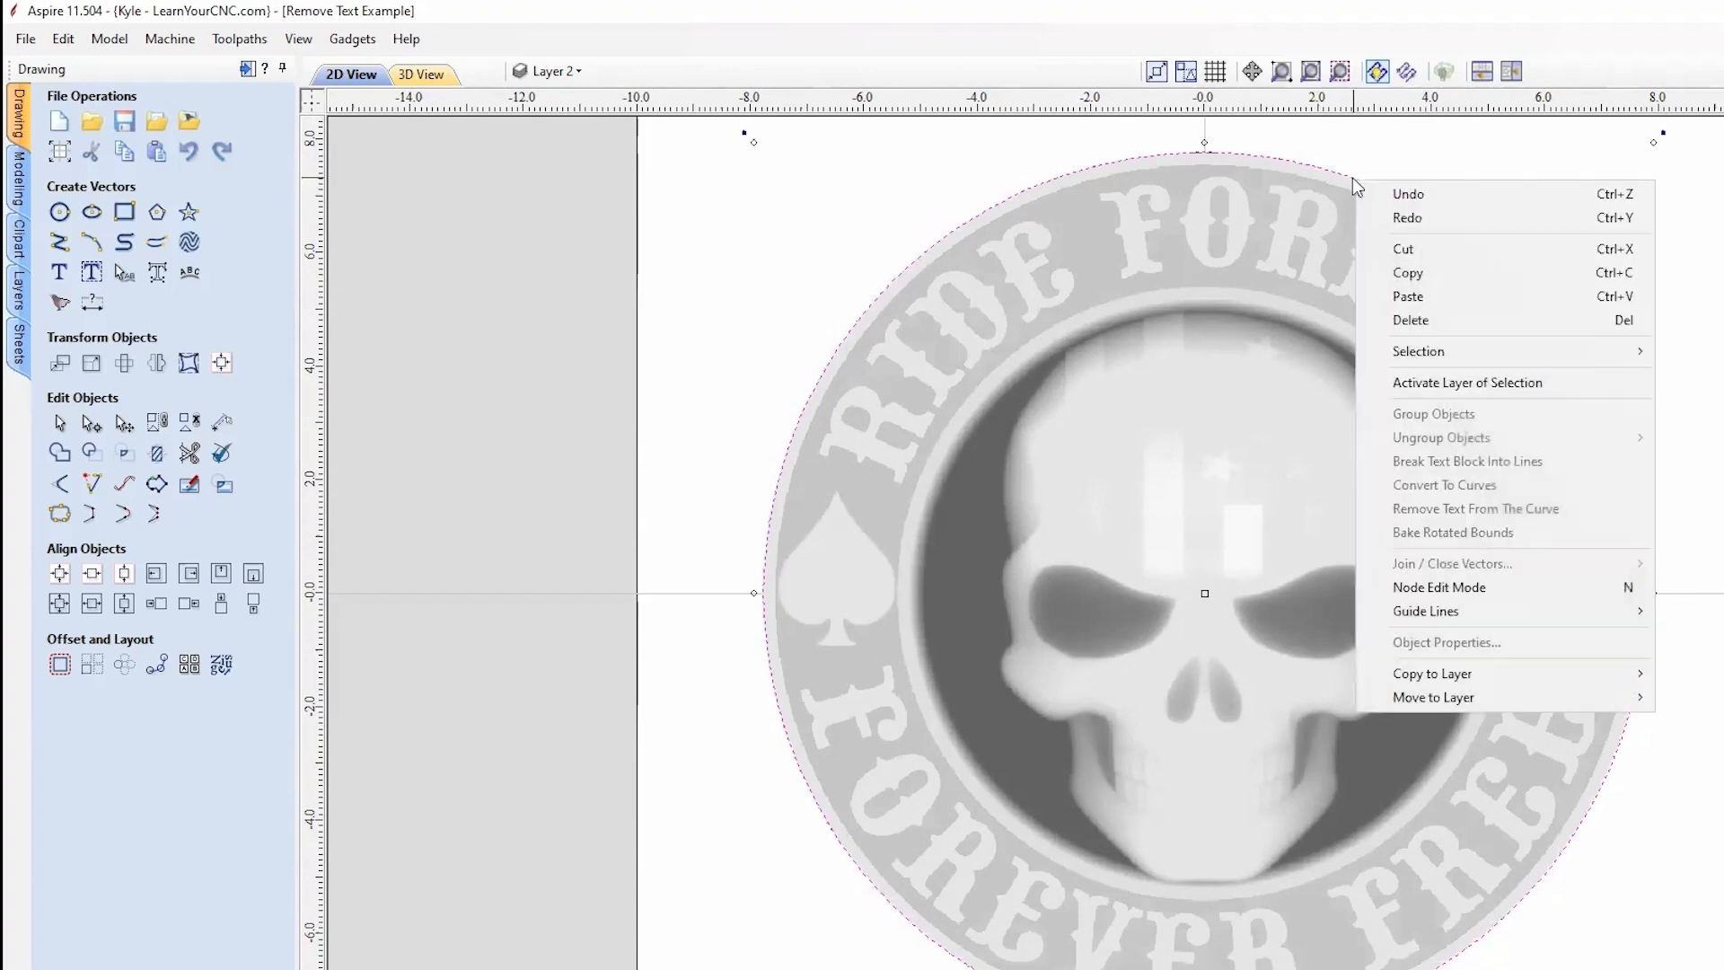
left_click(1424, 272)
right_click(1460, 177)
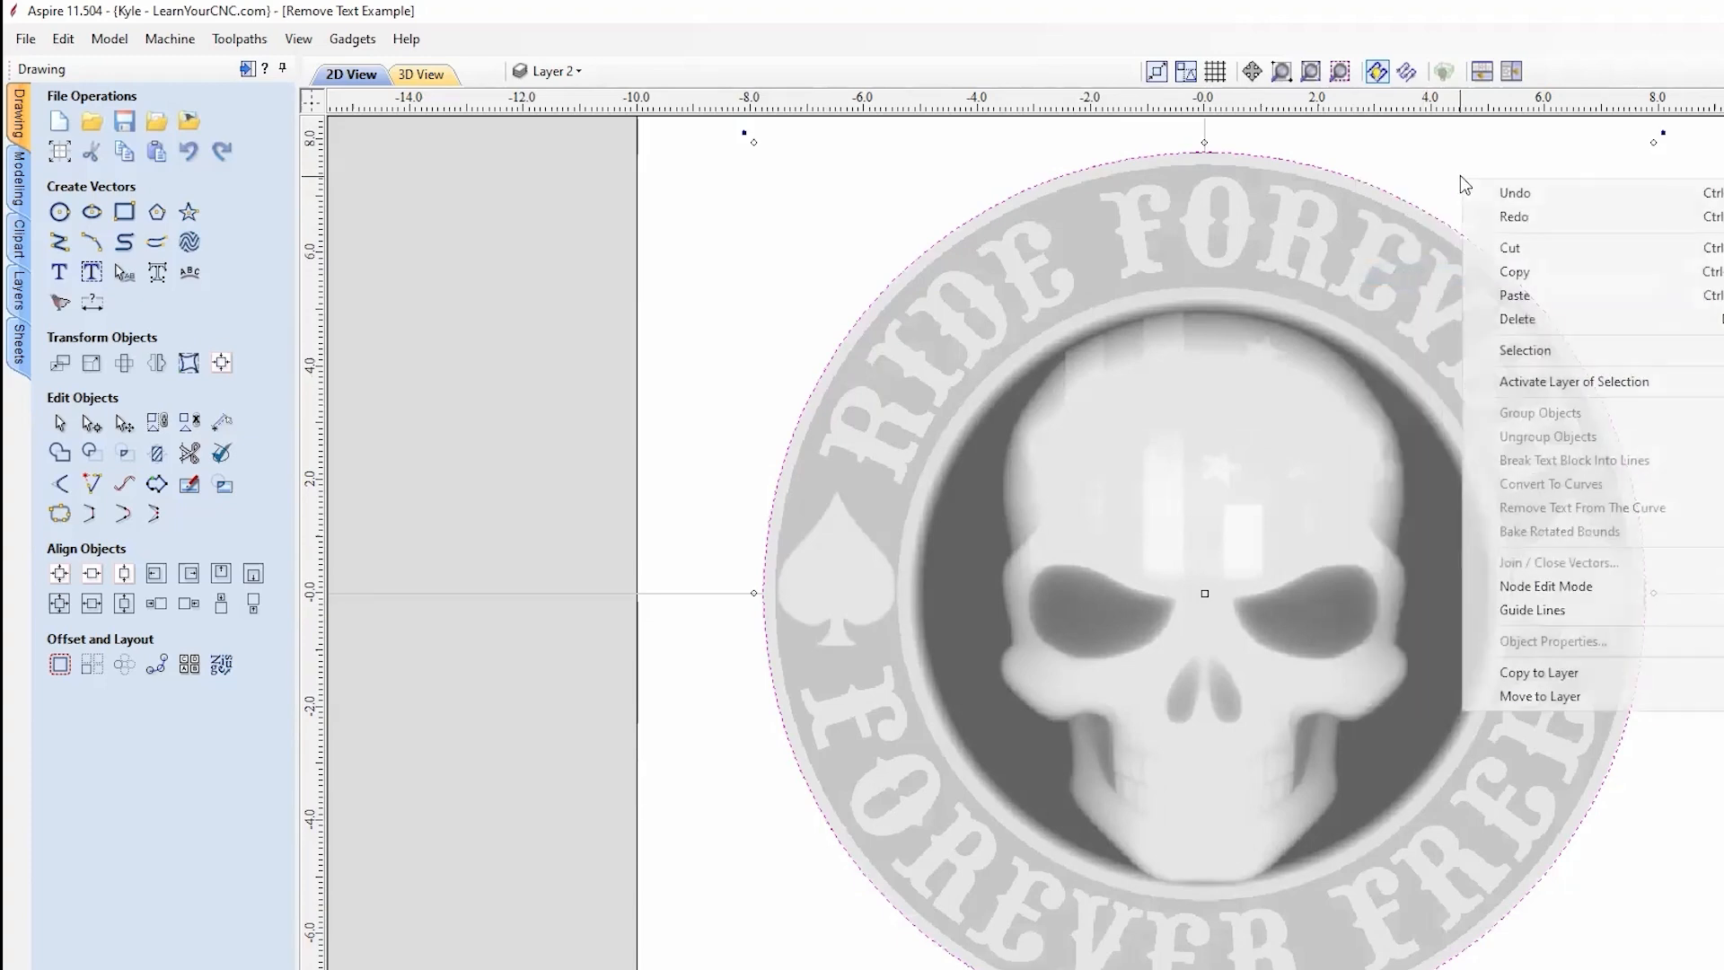
left_click(1515, 295)
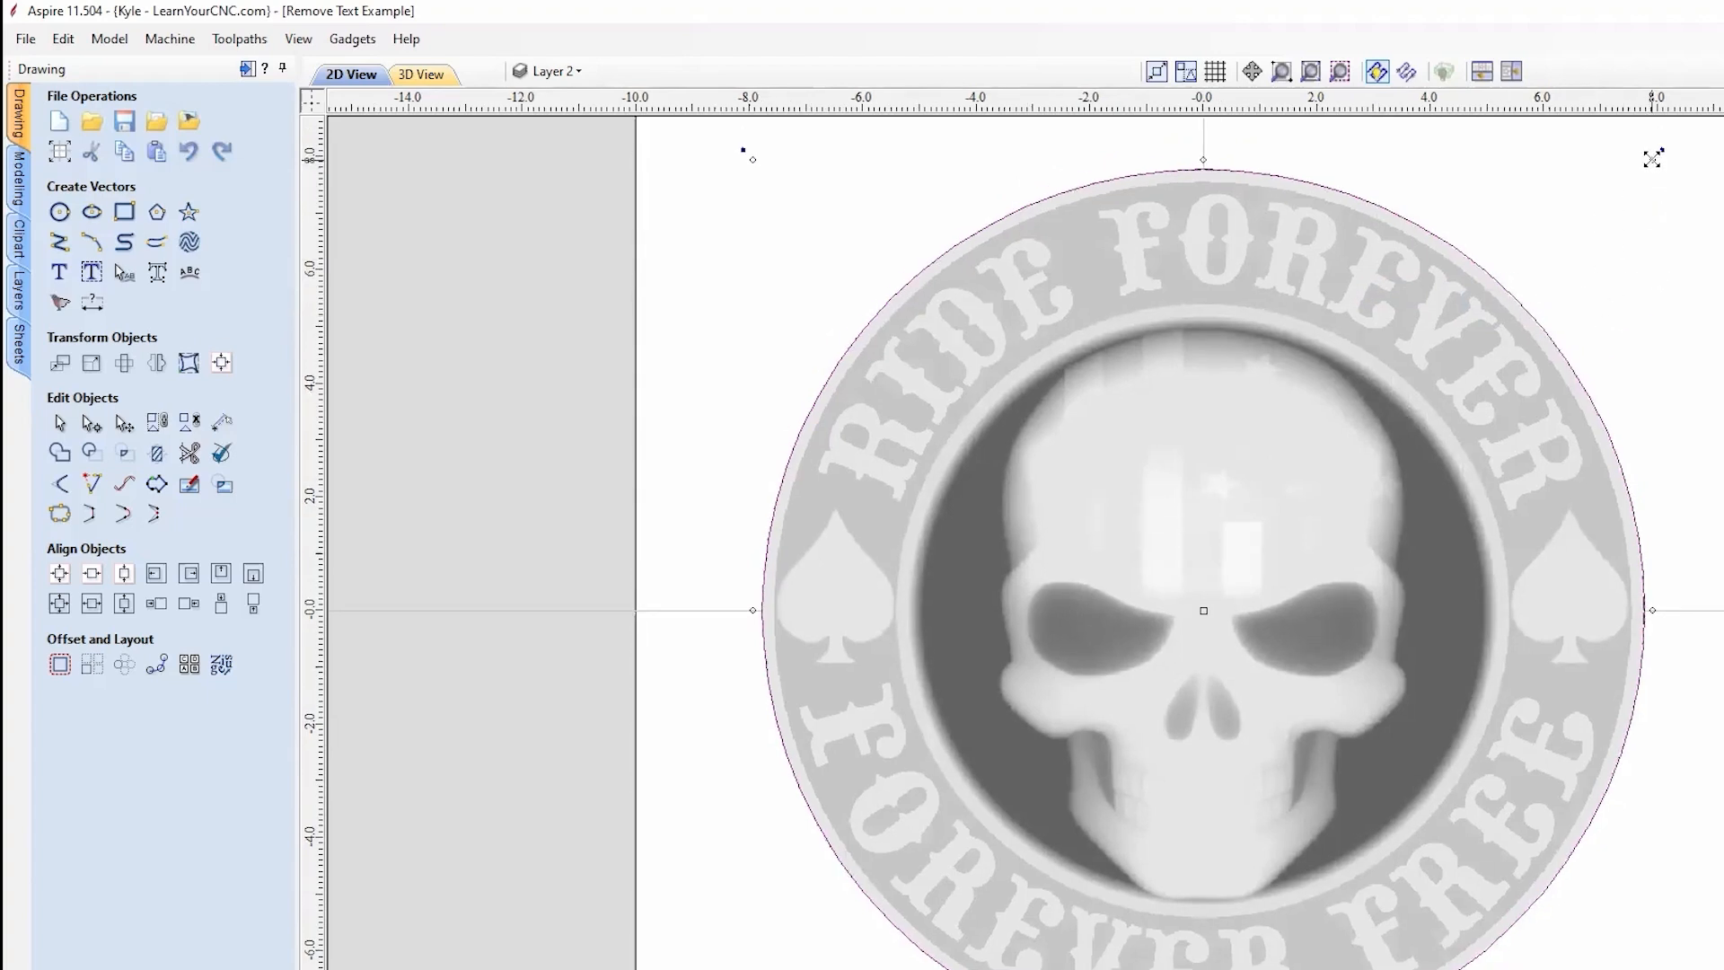
left_click_drag(1652, 159, 1622, 185, "alt")
Step: Zoom and pan around the ring to check the copied circle against the rim
scroll(1212, 188, "up", 5)
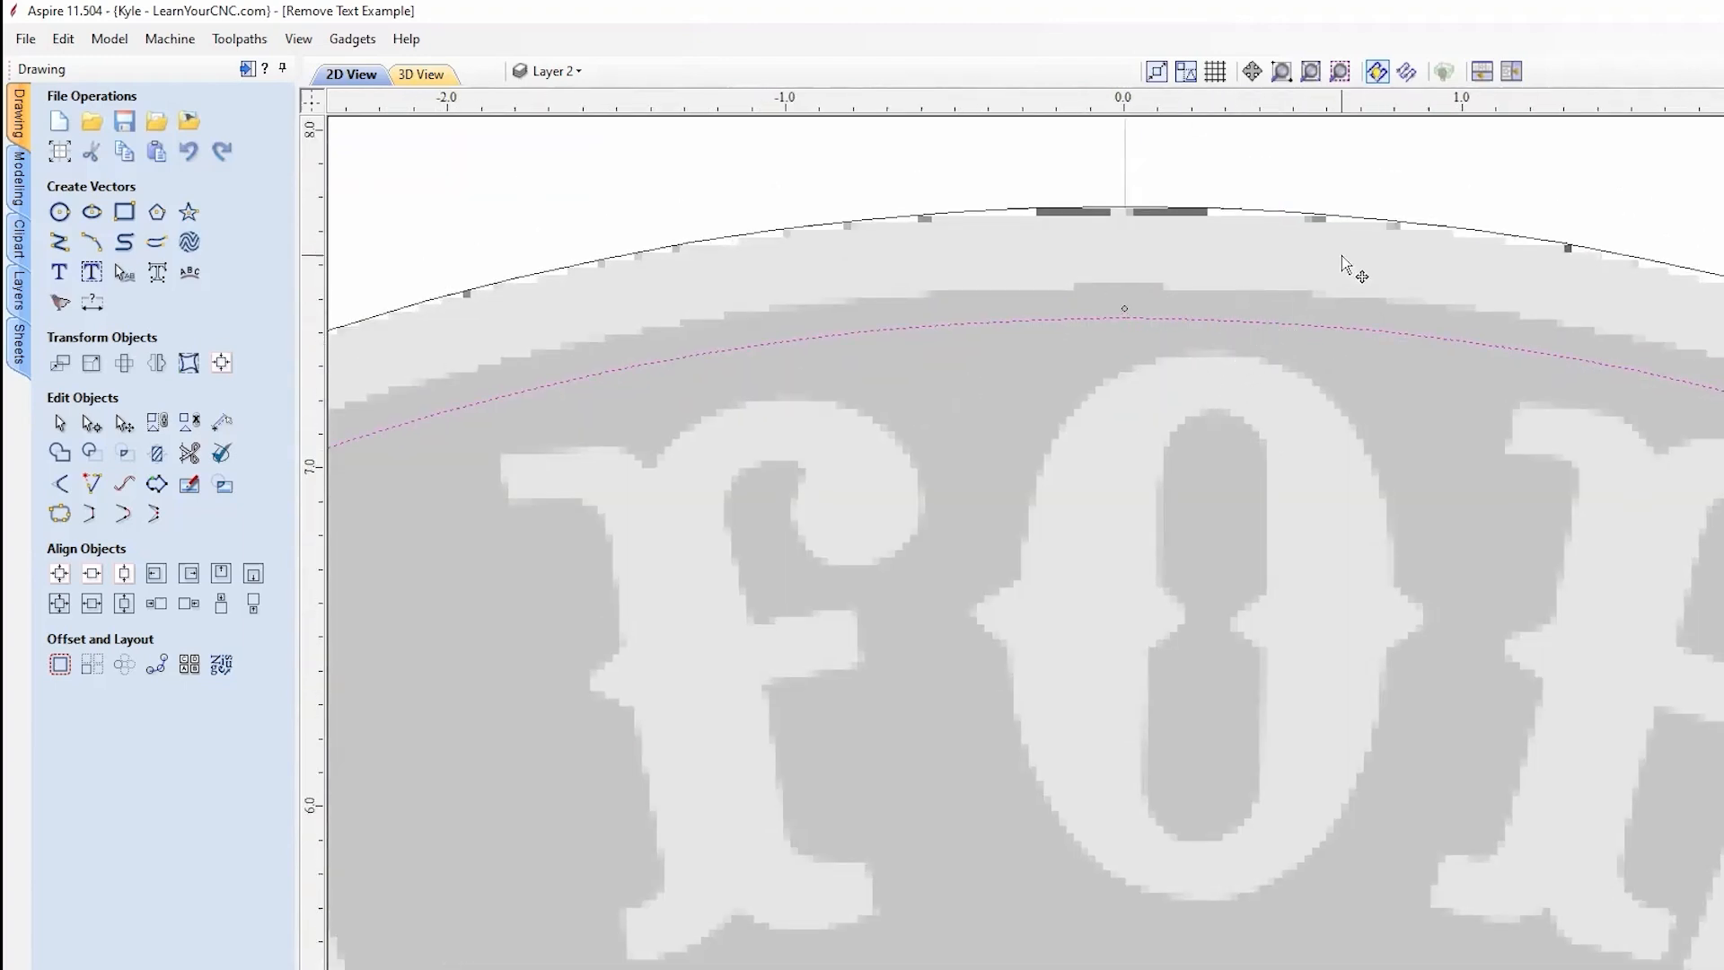
scroll(1342, 255, "down", 3)
middle_click_drag(889, 374, 1218, 105)
middle_click_drag(904, 412, 1157, 195)
middle_click_drag(738, 620, 581, 598)
scroll(628, 501, "down", 1)
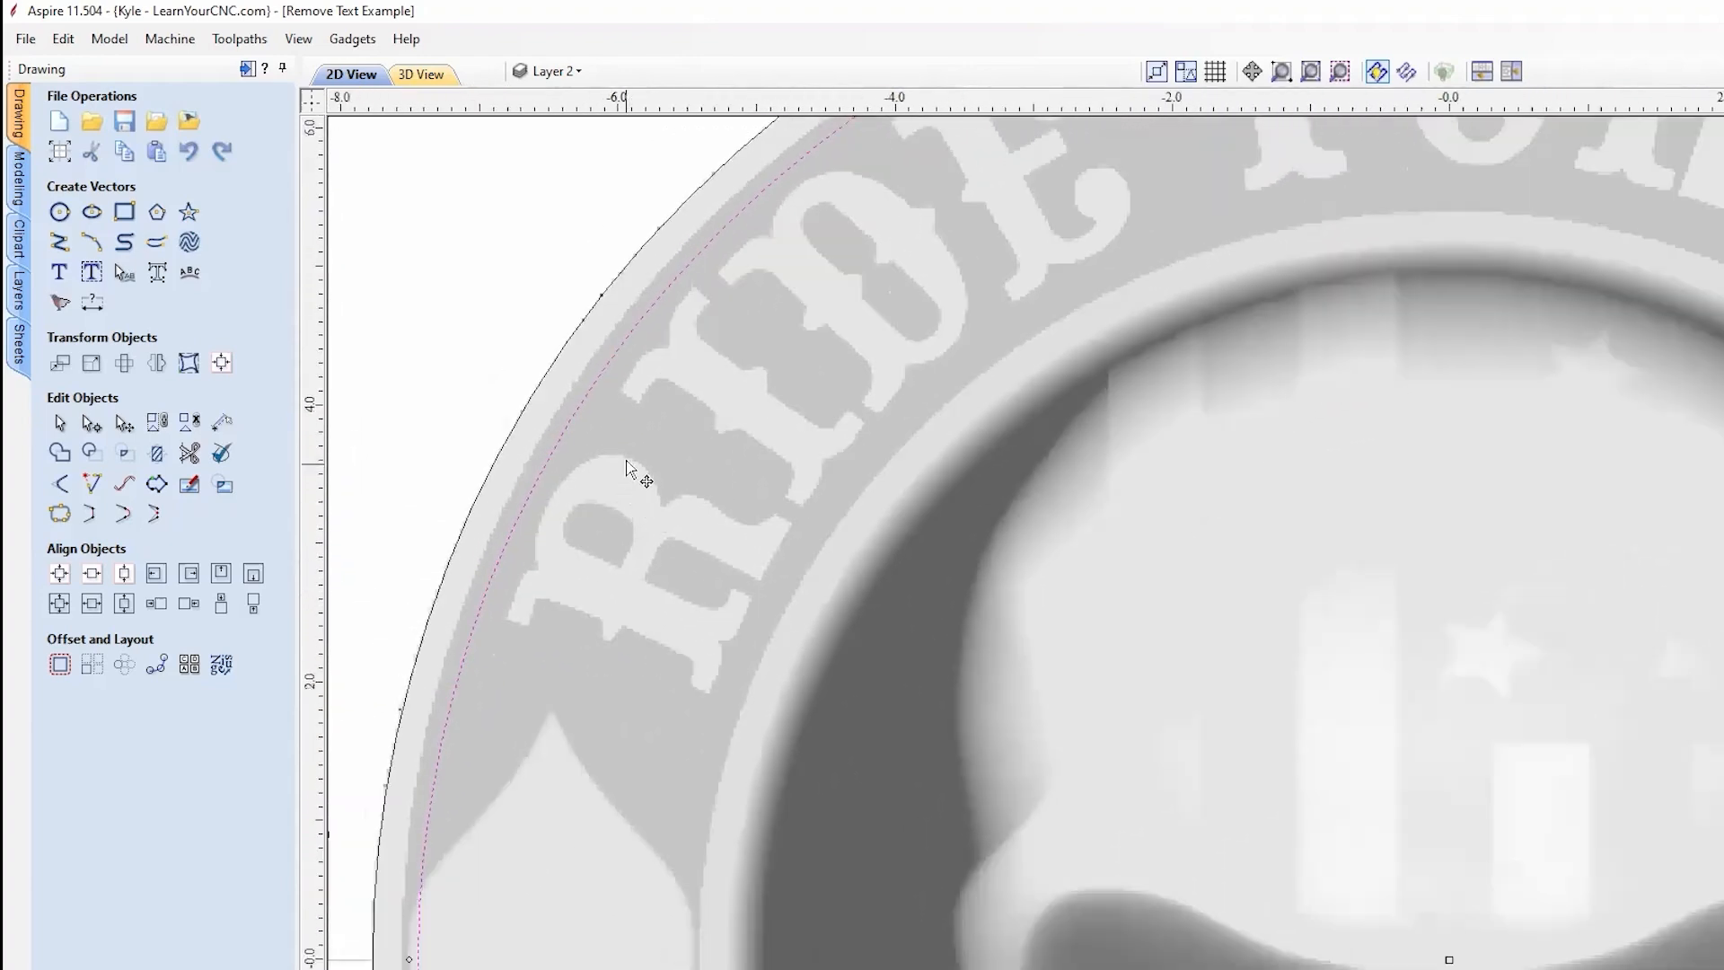
scroll(629, 483, "down", 4)
scroll(1046, 278, "up", 1)
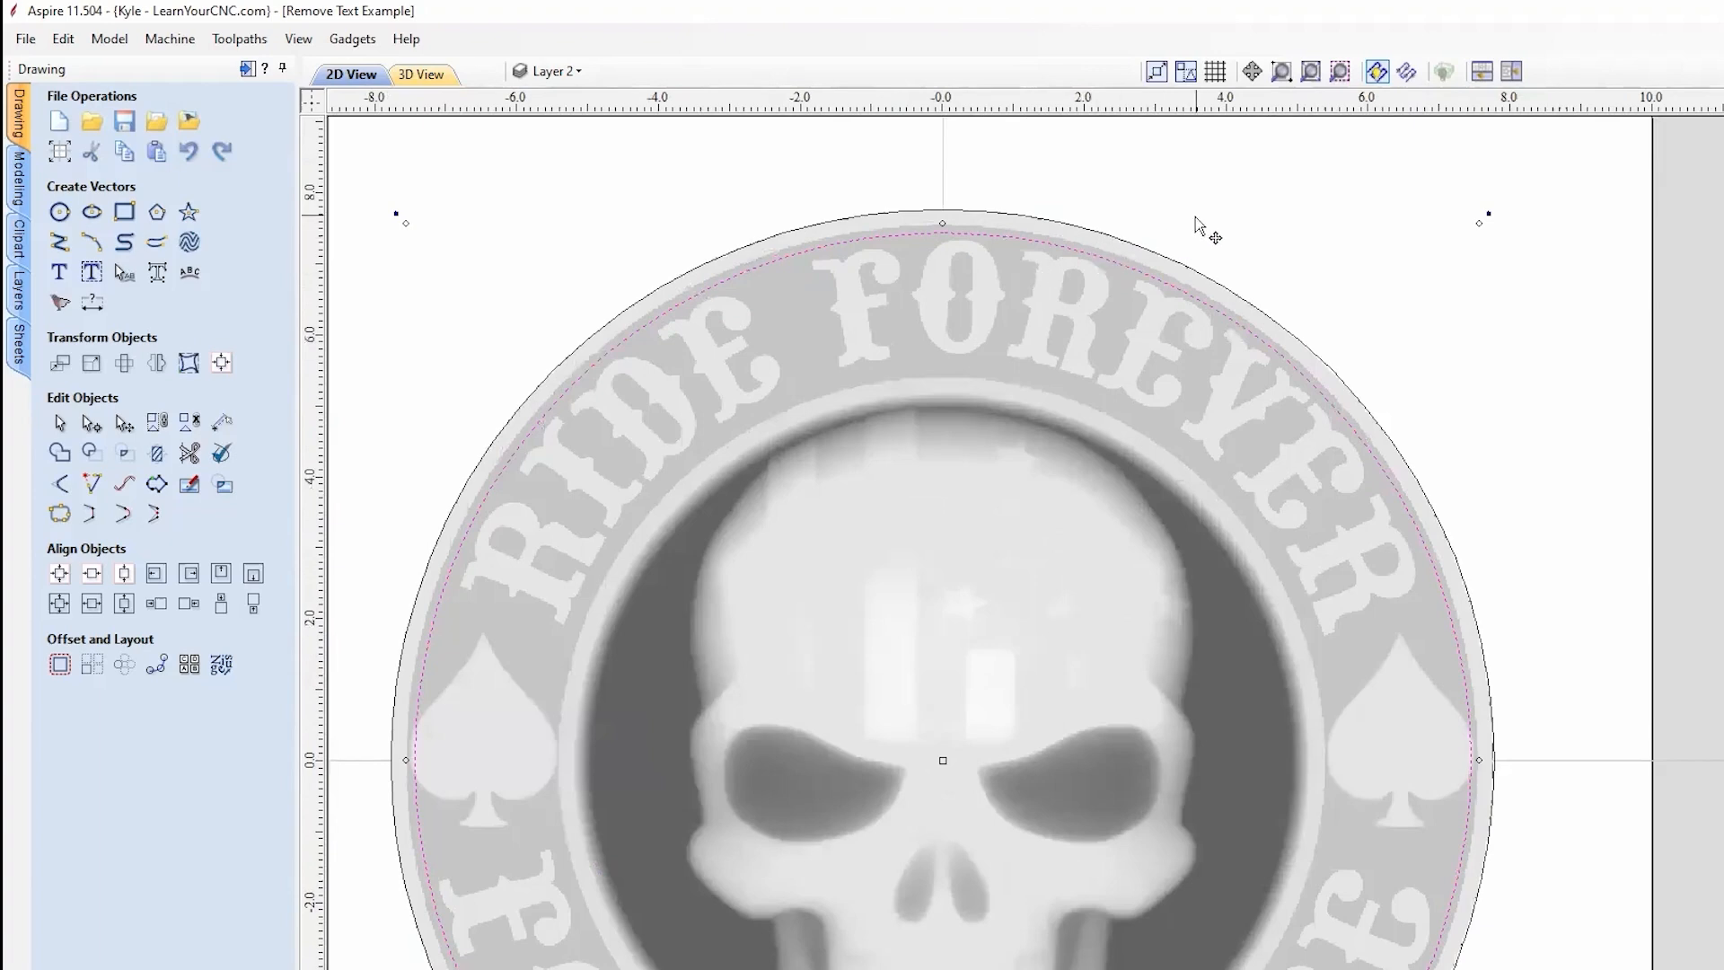
Step: Paste another circle copy and shrink it to the lettering ring's inner edge
right_click(1284, 220)
left_click(1361, 336)
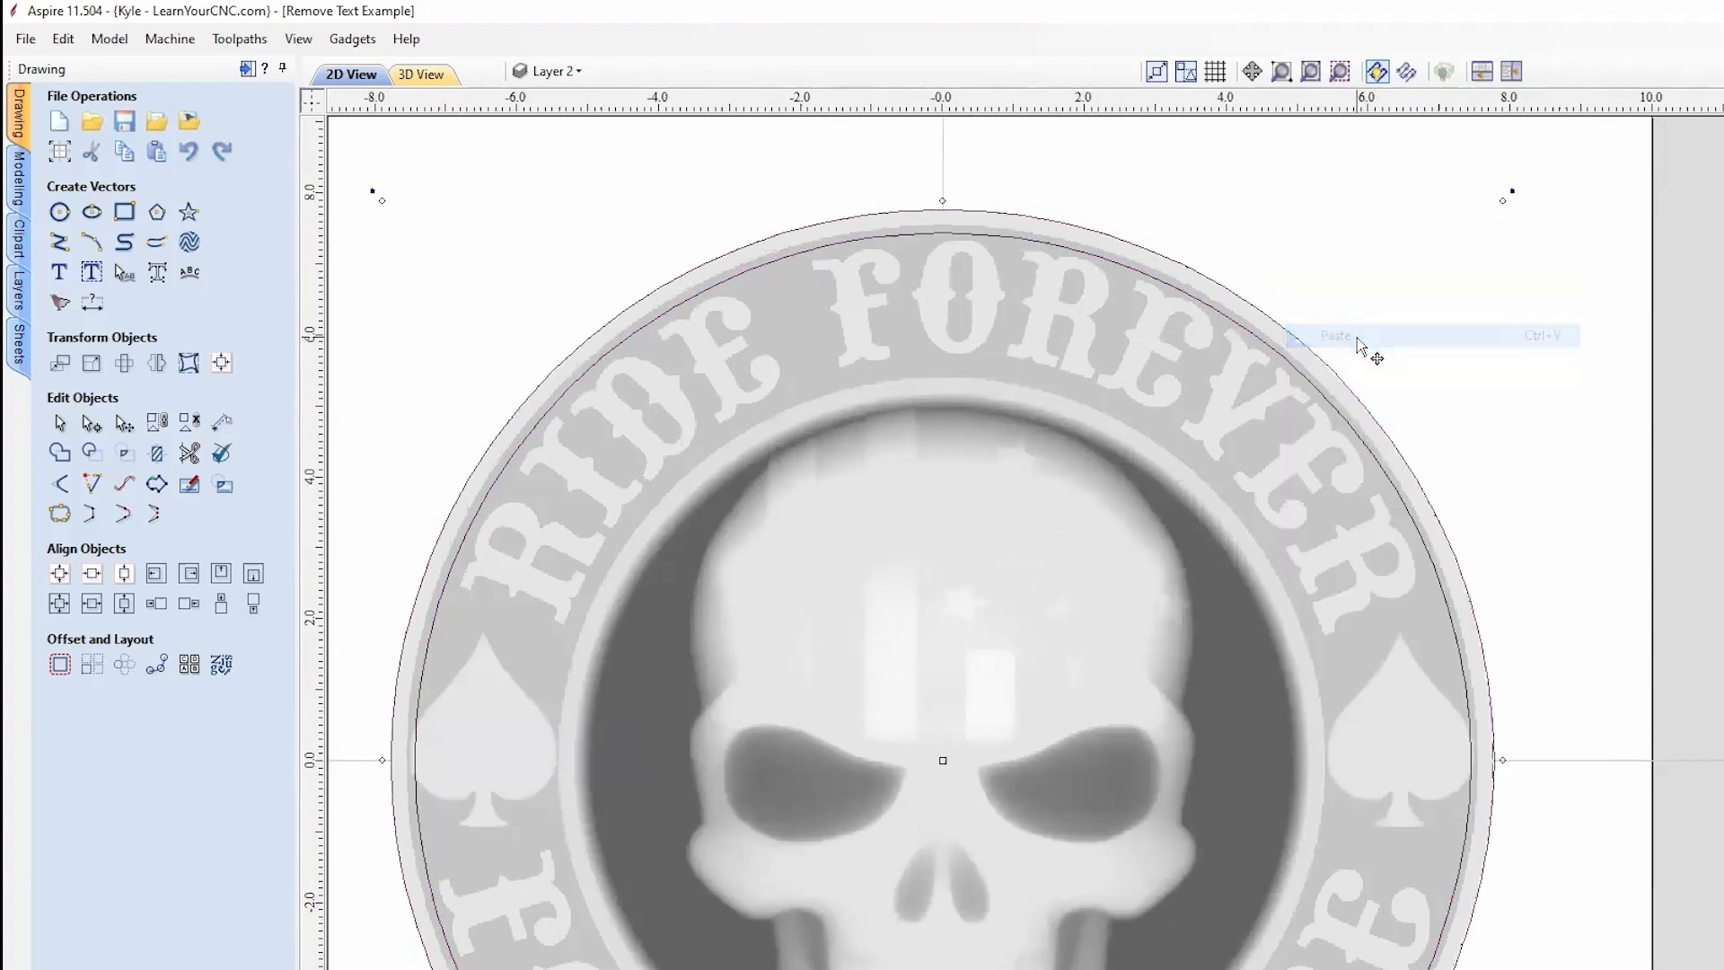
scroll(1474, 280, "down", 2)
scroll(1464, 292, "up", 1)
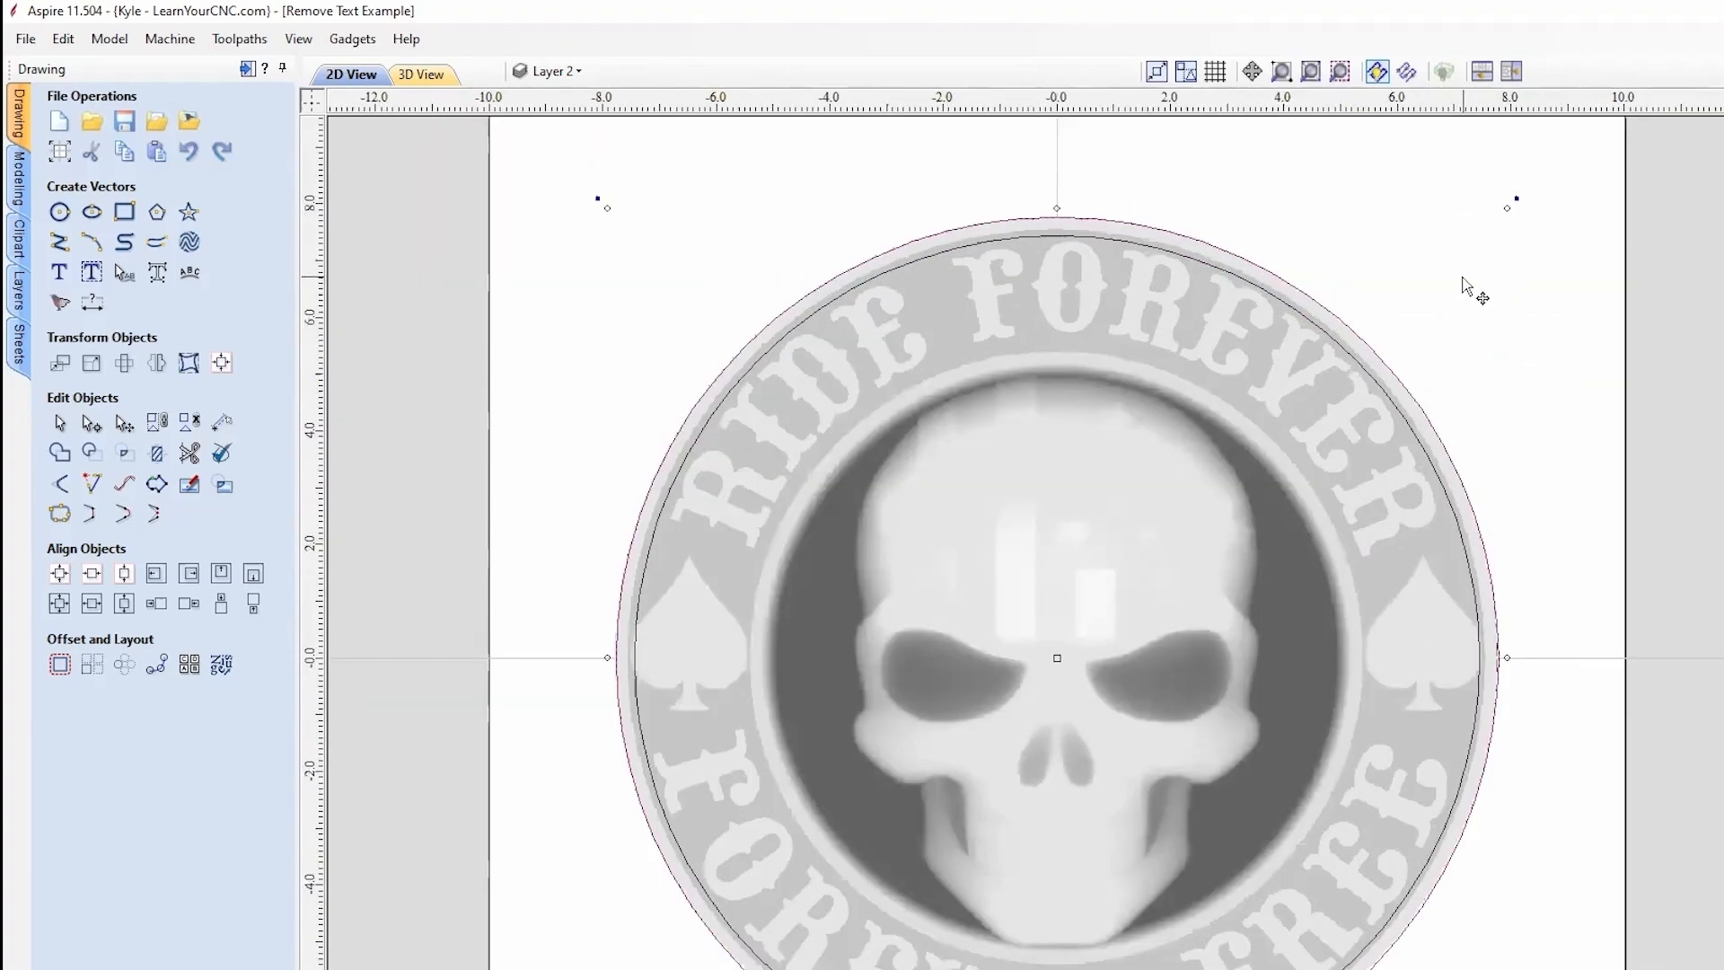
left_click_drag(1506, 207, 1371, 310)
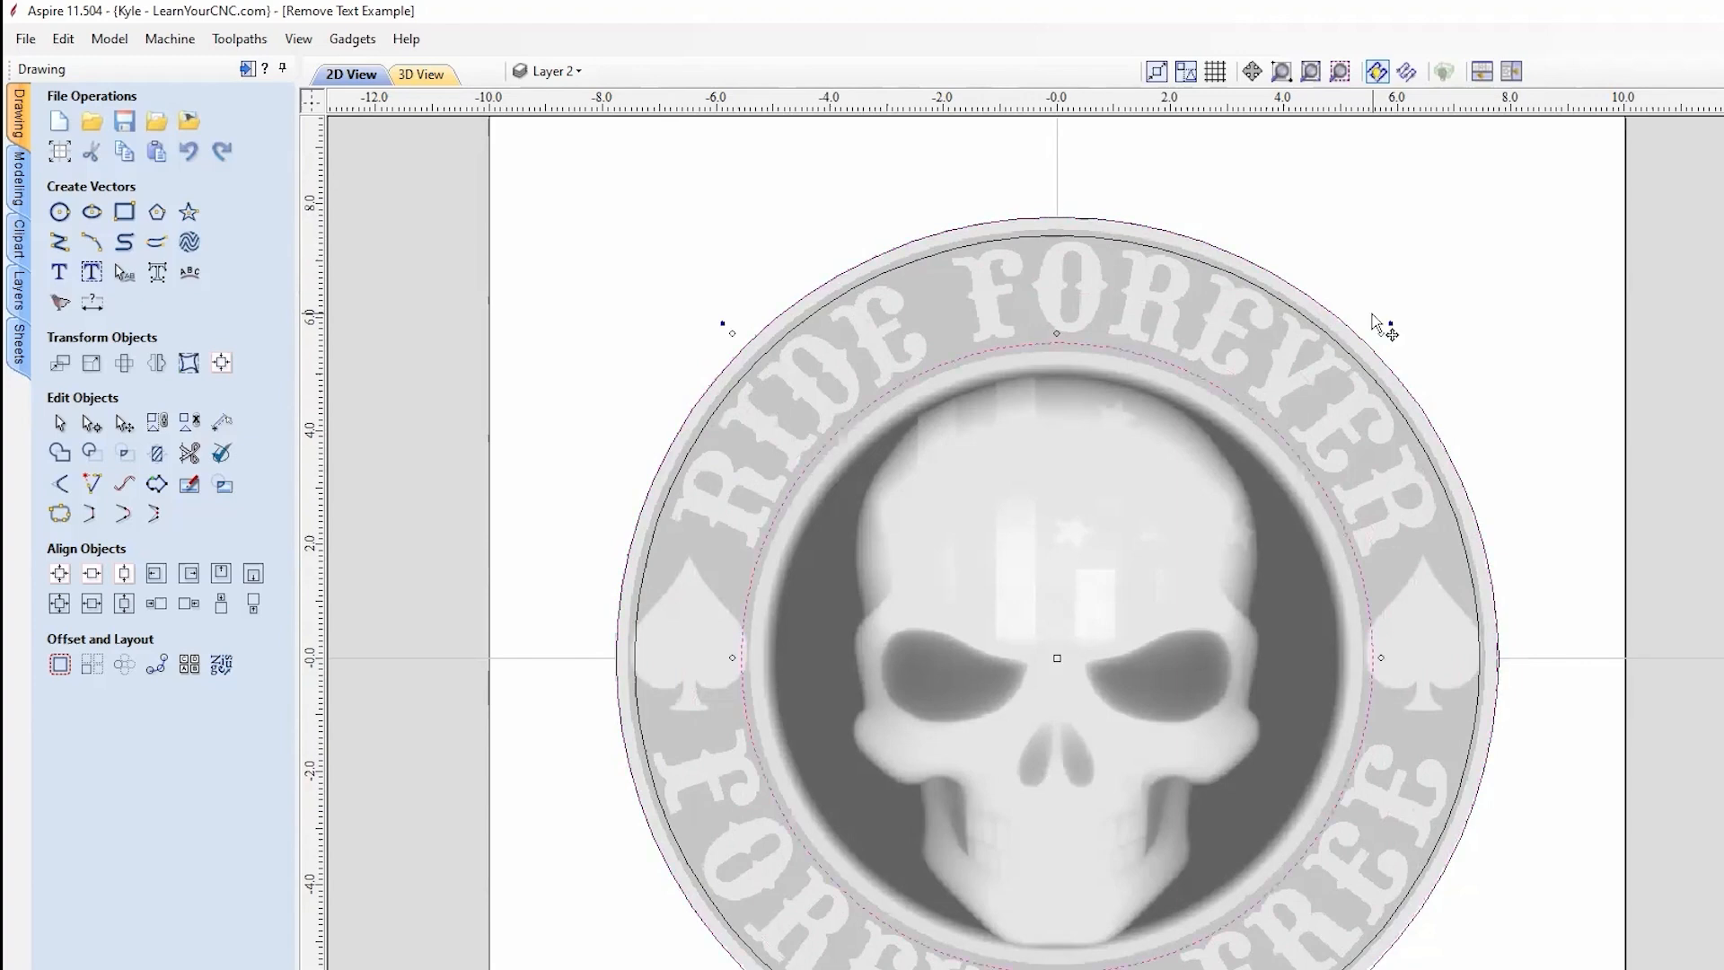
Step: Pan across the RIDE lettering and skull jaw to check the inner circle's fit
scroll(1329, 505, "up", 5)
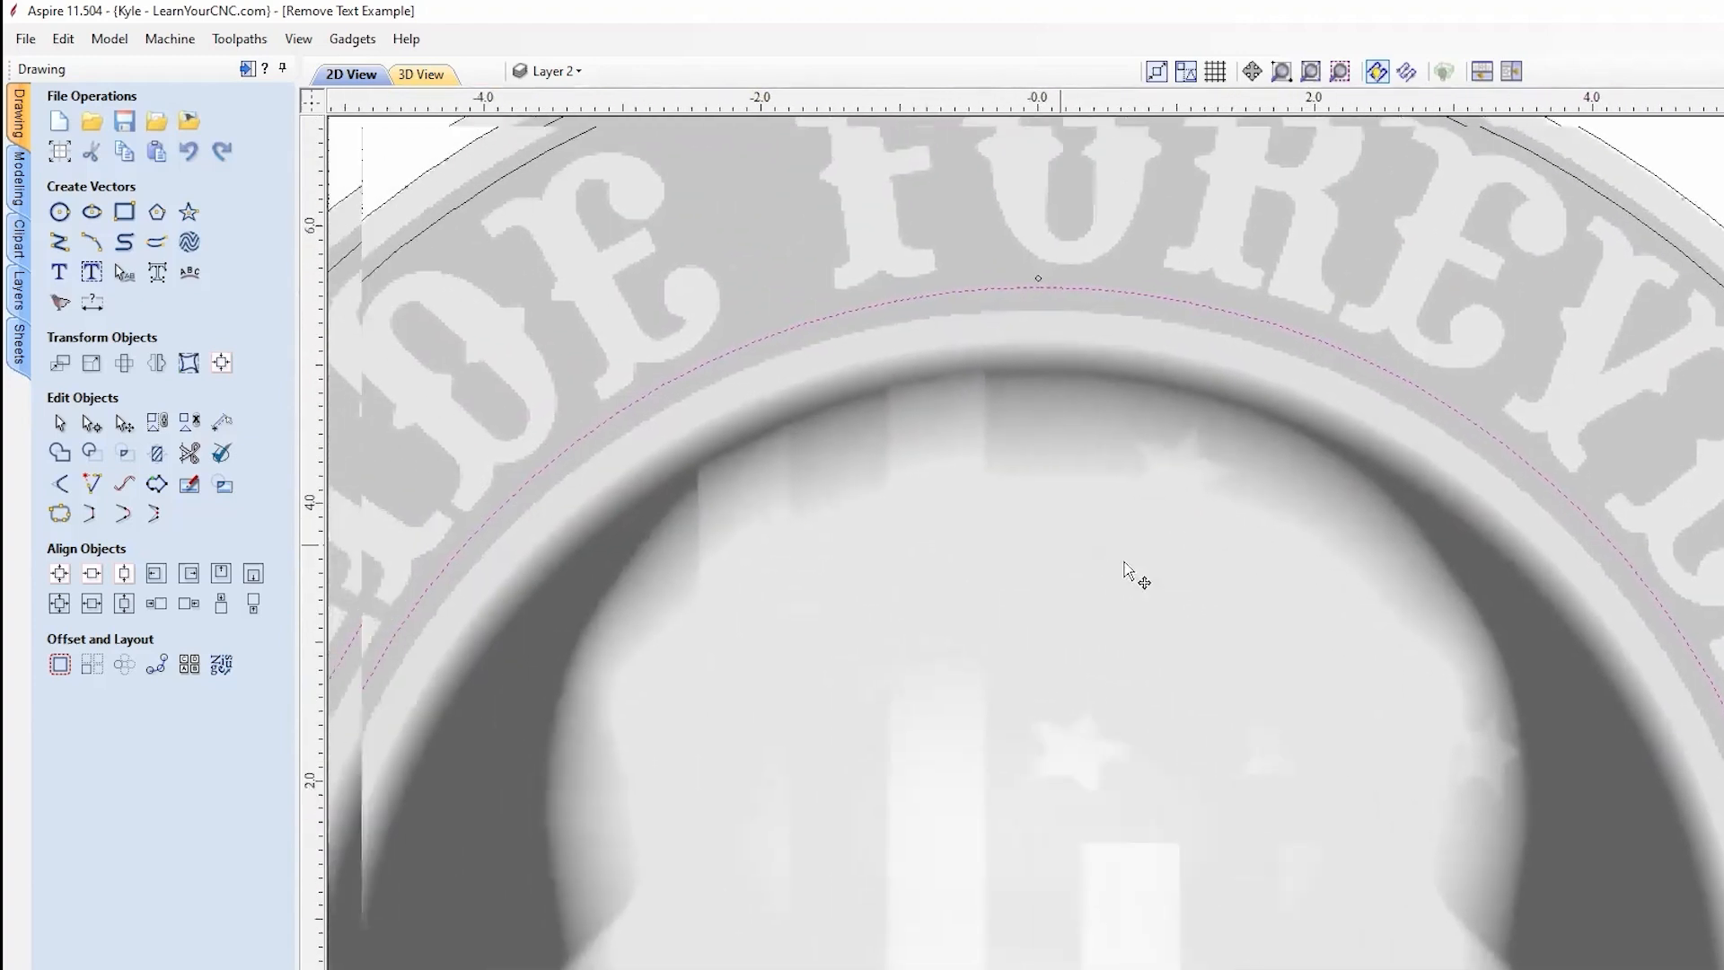
middle_click_drag(1124, 564, 1614, 485)
middle_click_drag(1150, 759, 1127, 305)
middle_click_drag(1127, 740, 982, 281)
mouse_move(982, 458)
middle_mouse_down()
mouse_move(901, 366)
mouse_move(561, 520)
middle_mouse_up()
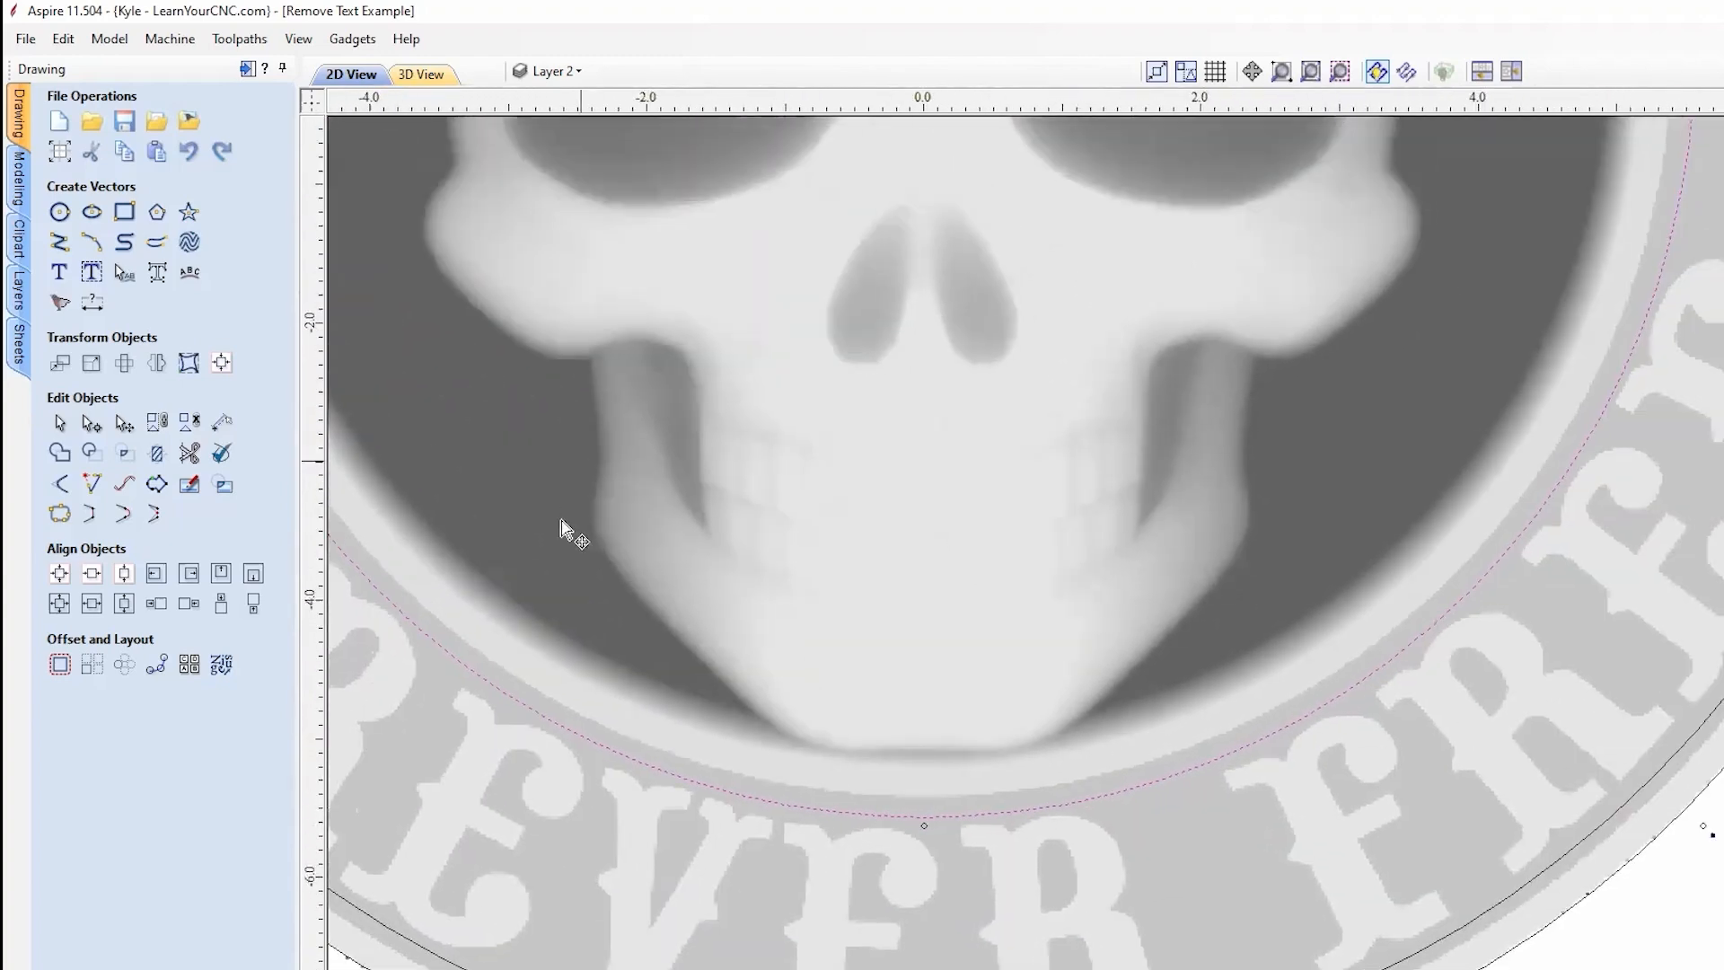
scroll(561, 529, "down", 2)
scroll(1347, 822, "up", 3)
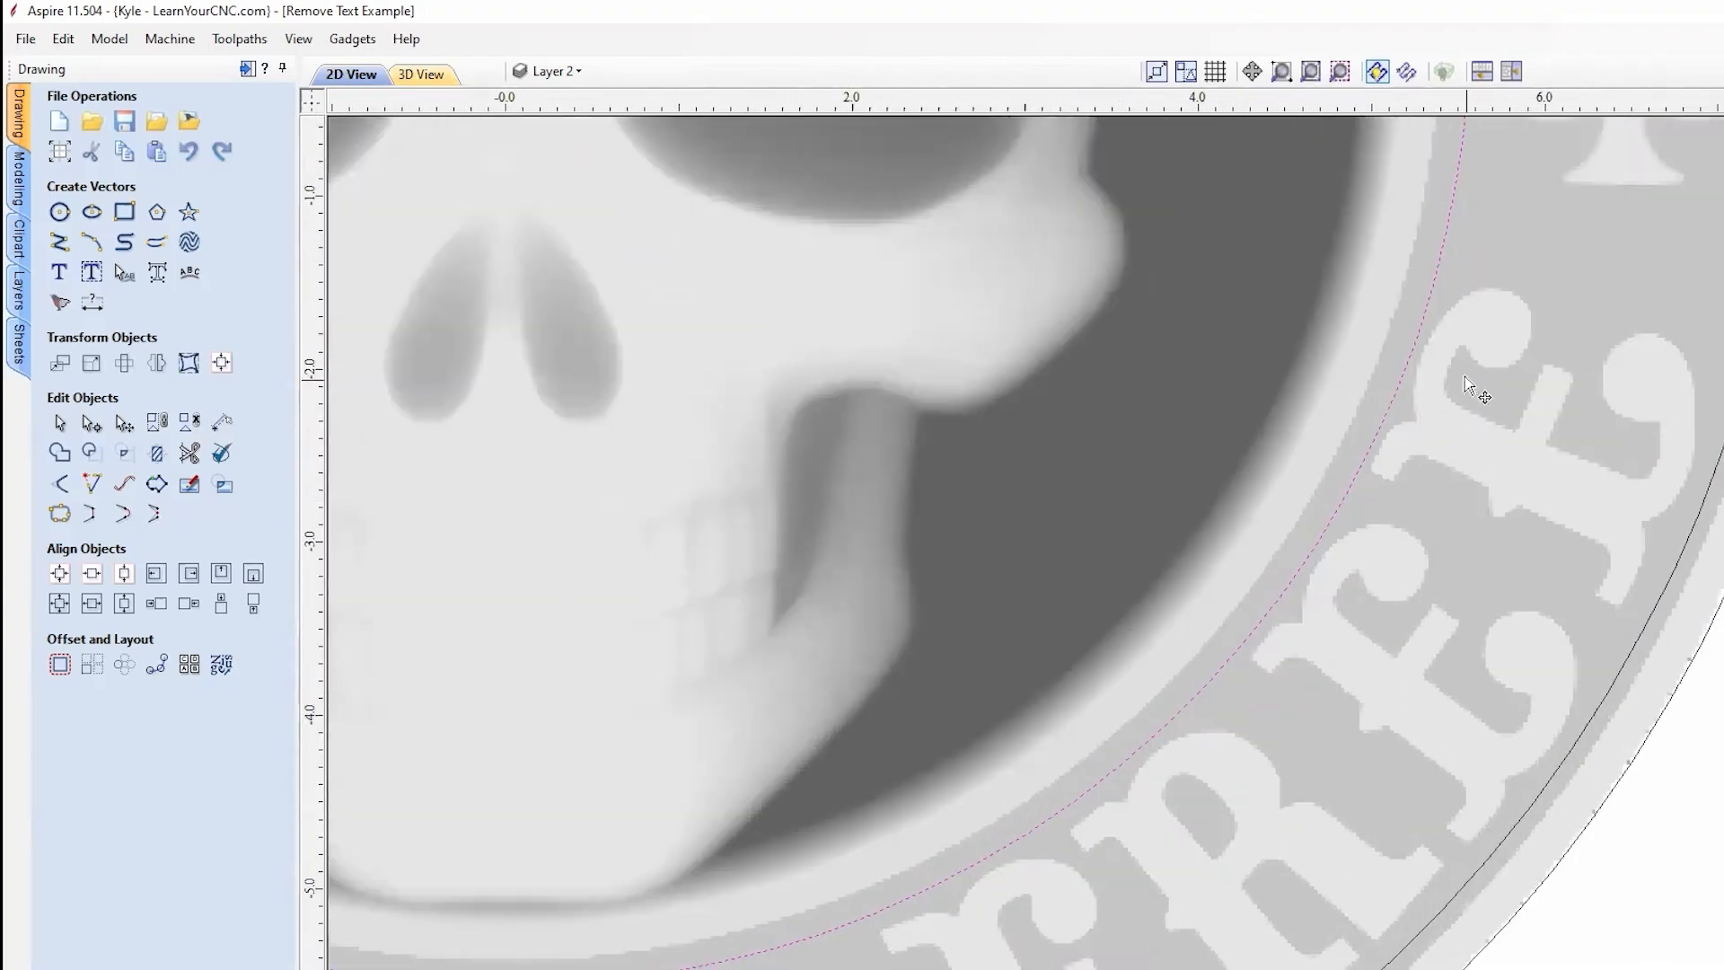
Step: Check the fit along the FOREVER FREE lettering, then deselect and view the whole medallion
middle_click_drag(1201, 839, 1574, 577)
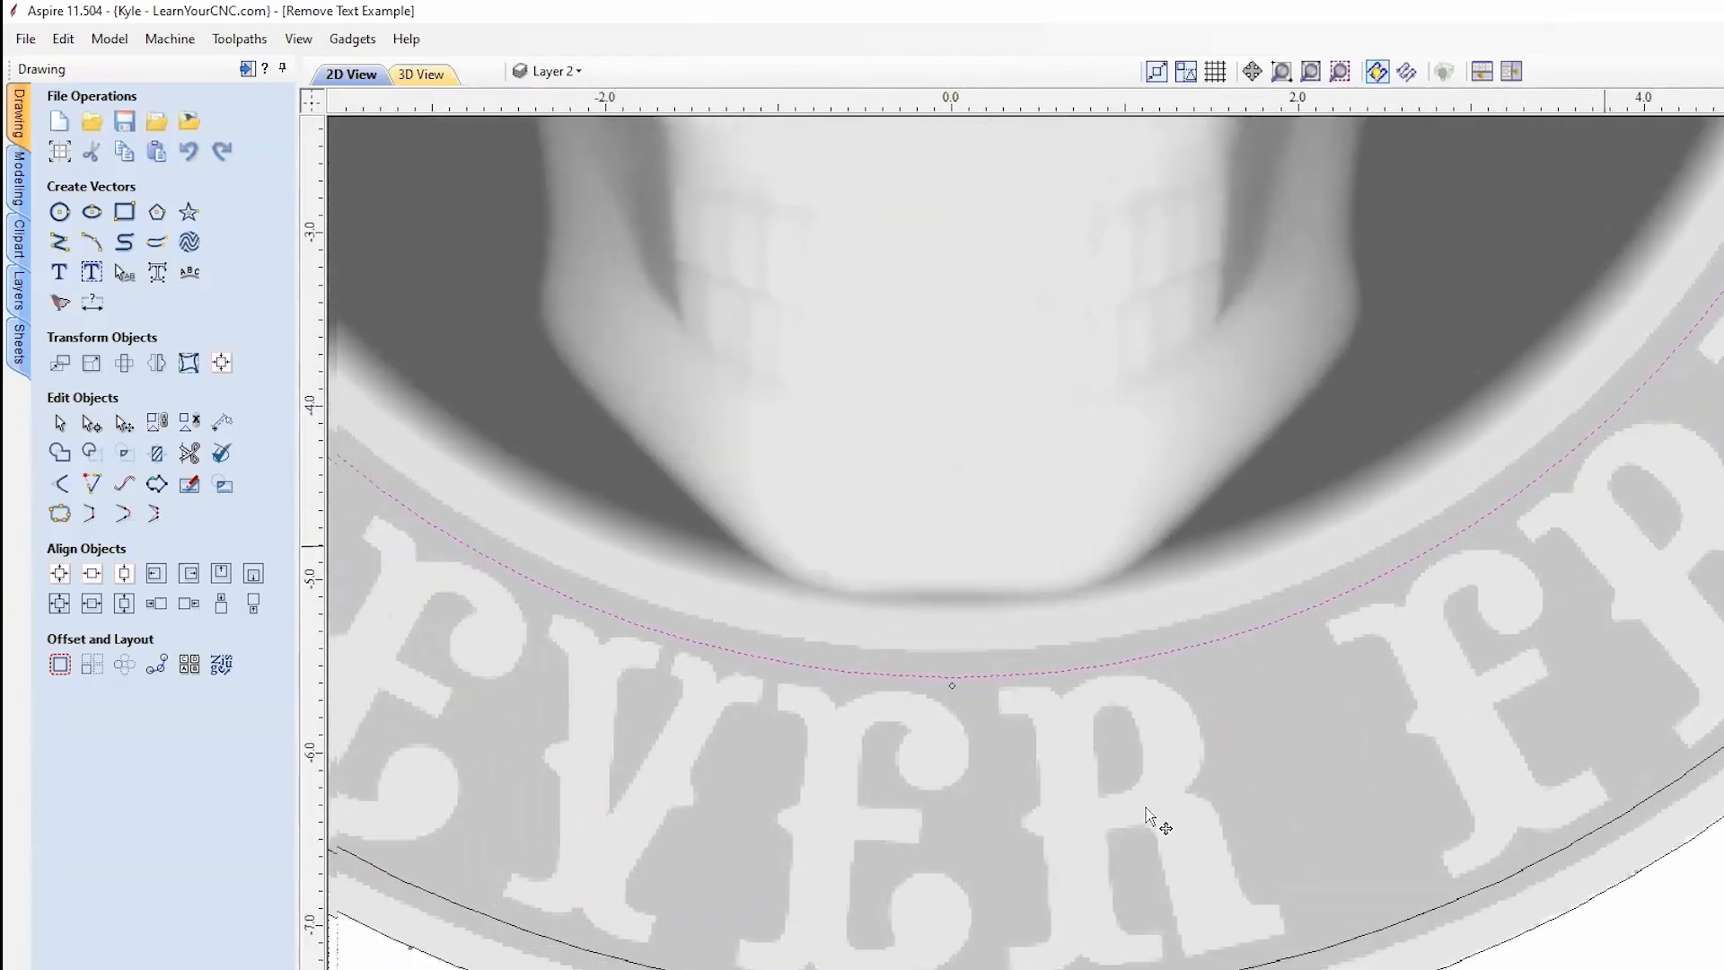
middle_click_drag(1154, 820, 1666, 790)
scroll(1665, 795, "down", 2)
scroll(1107, 603, "up", 2)
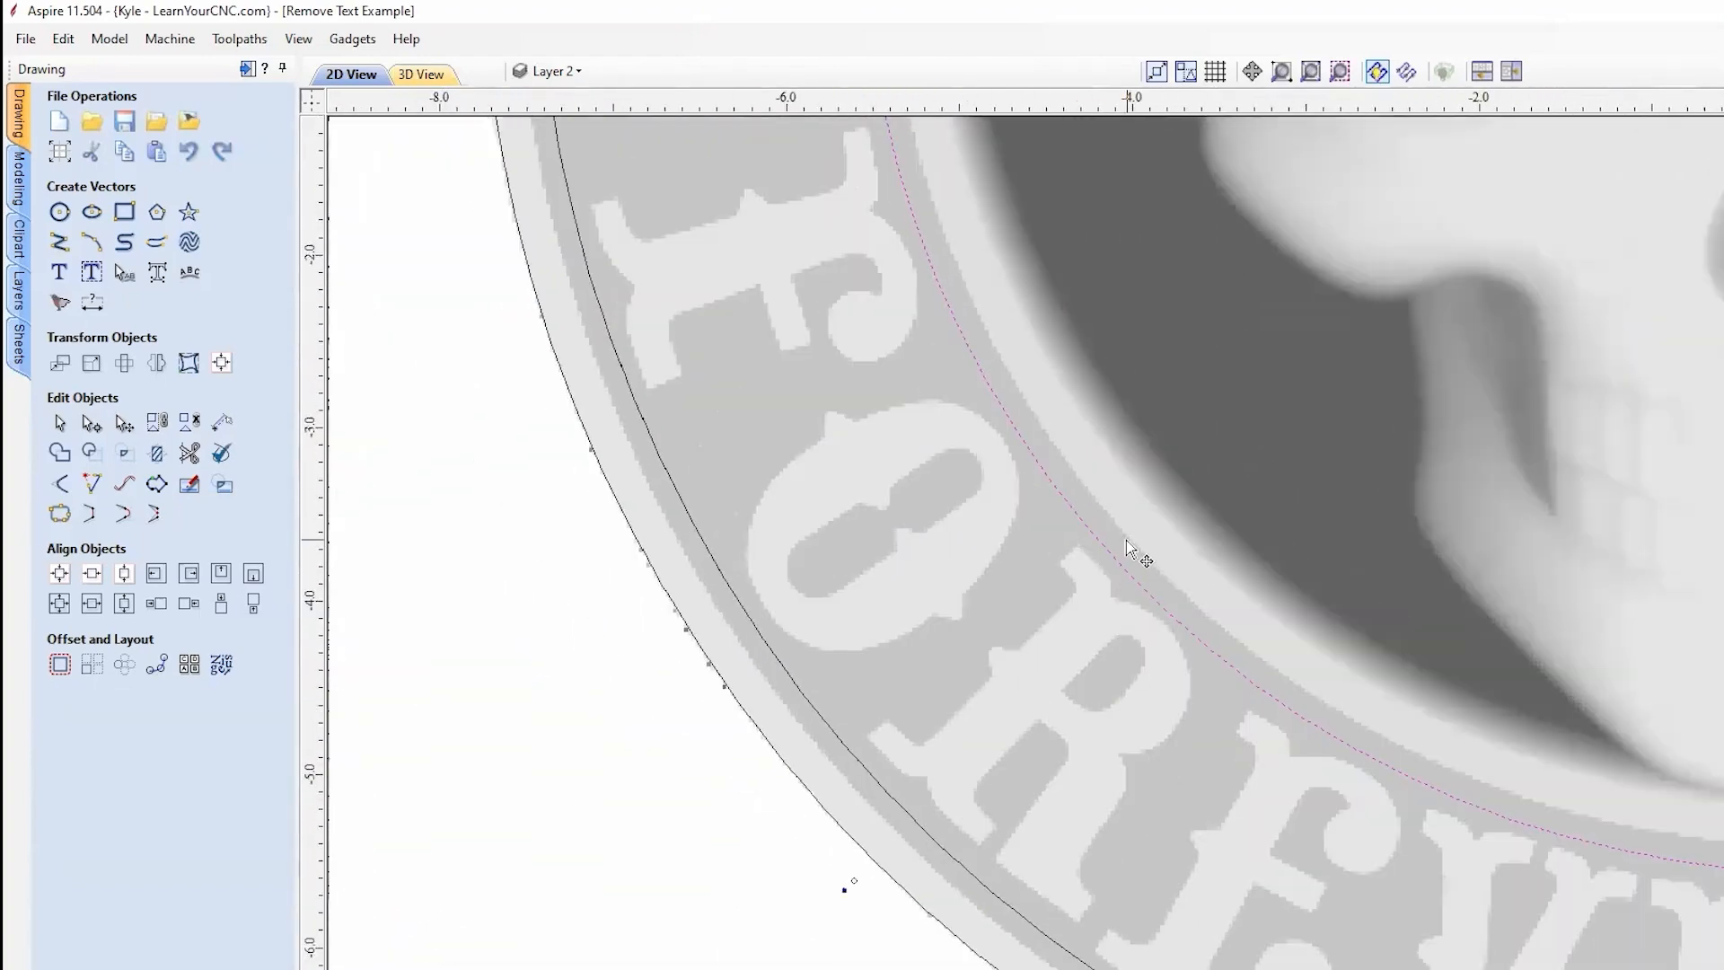
middle_click_drag(1128, 718, 717, 517)
middle_click_drag(1247, 699, 809, 646)
middle_click_drag(1681, 588, 1351, 773)
middle_click_drag(1677, 378, 1430, 662)
scroll(1430, 662, "down", 2)
left_click(1670, 559)
scroll(1718, 437, "down", 3)
middle_click_drag(1687, 349, 1640, 541)
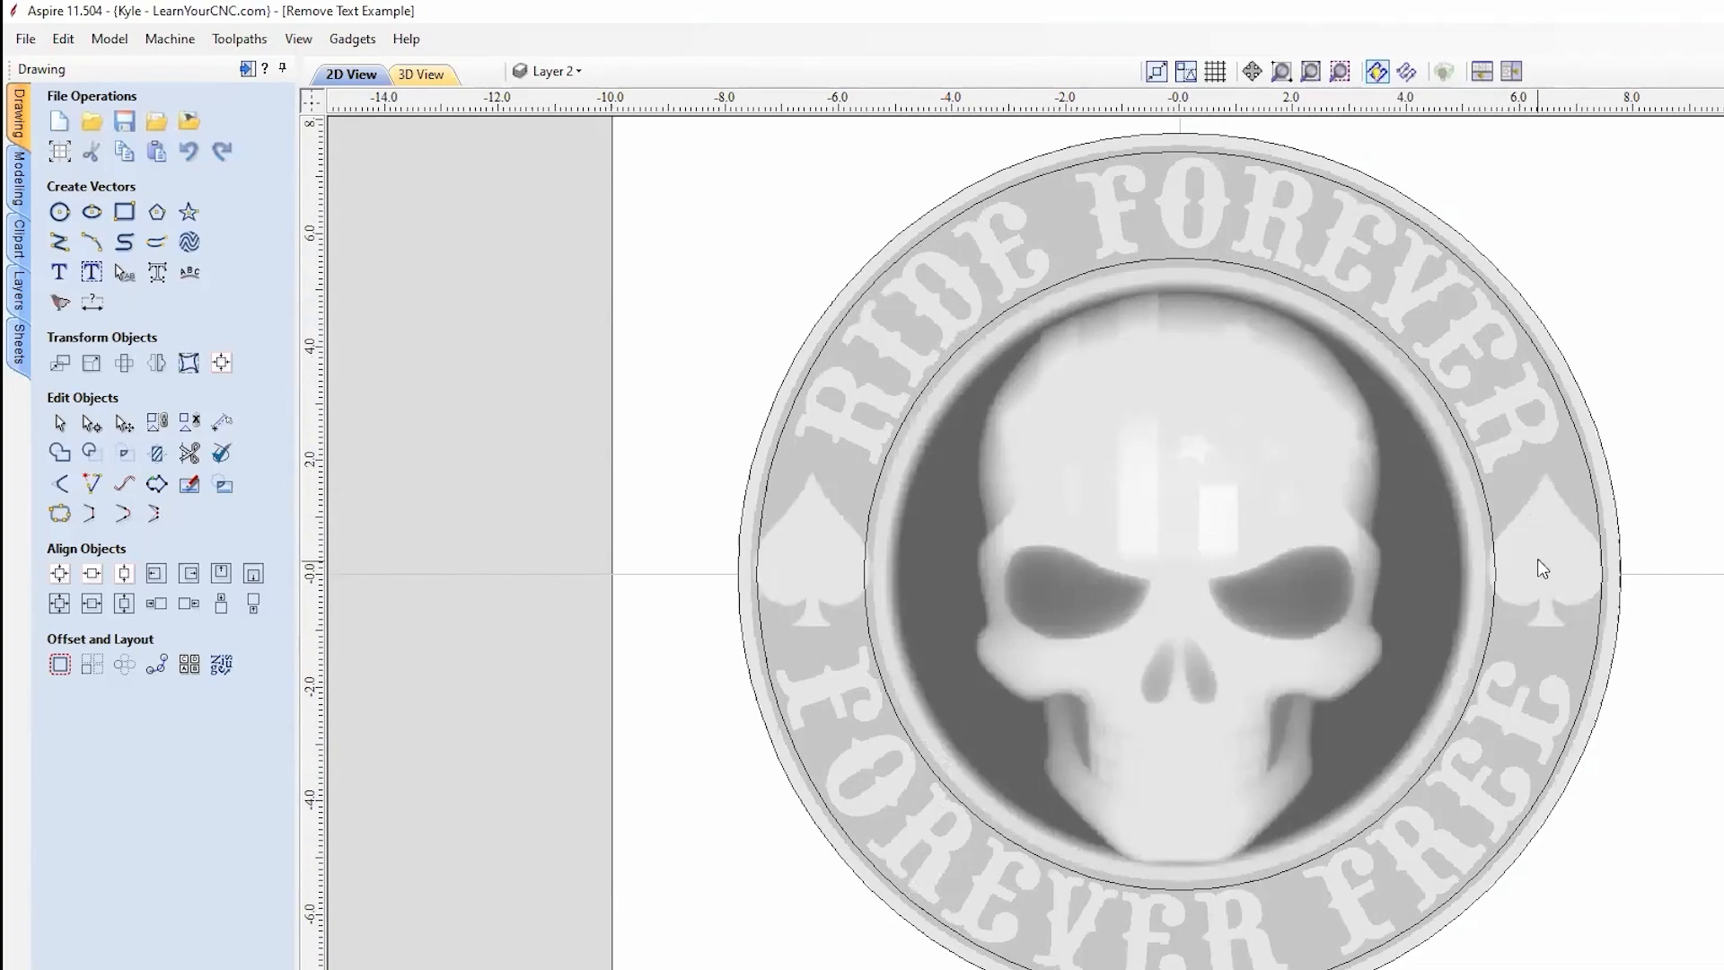
Step: Select the rim circle, preview the medallion in 3D, and back in 2D start Draw Line / Polyline
scroll(1540, 571, "up", 3)
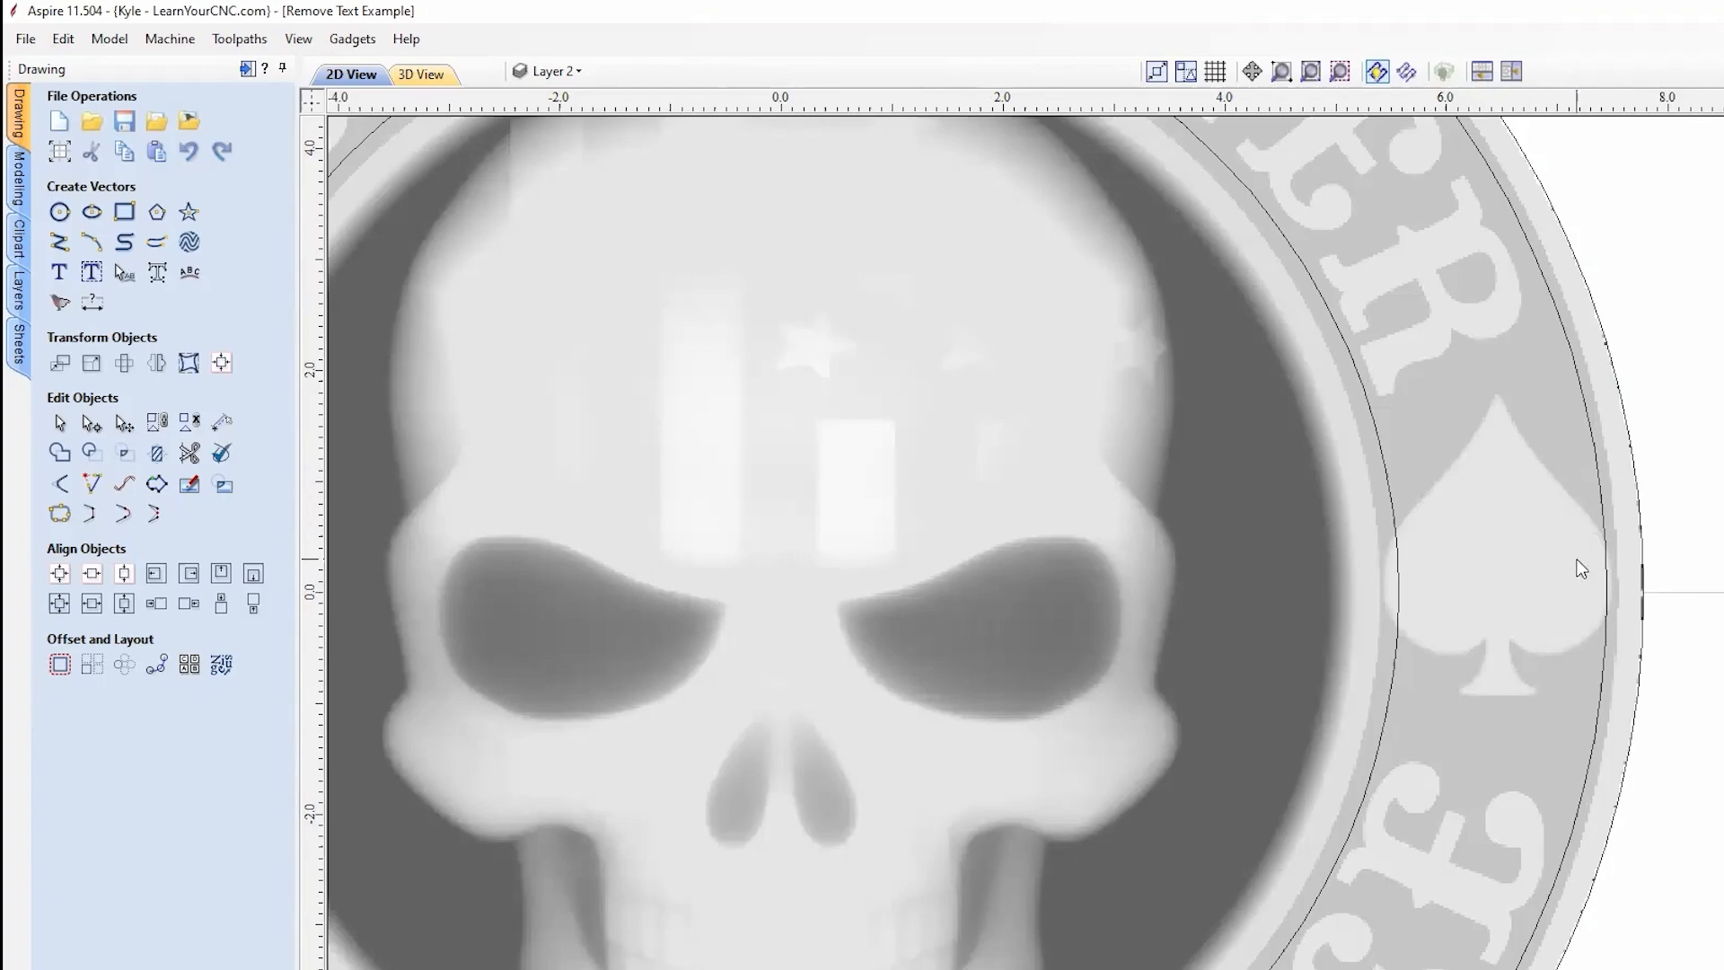
scroll(1575, 558, "down", 3)
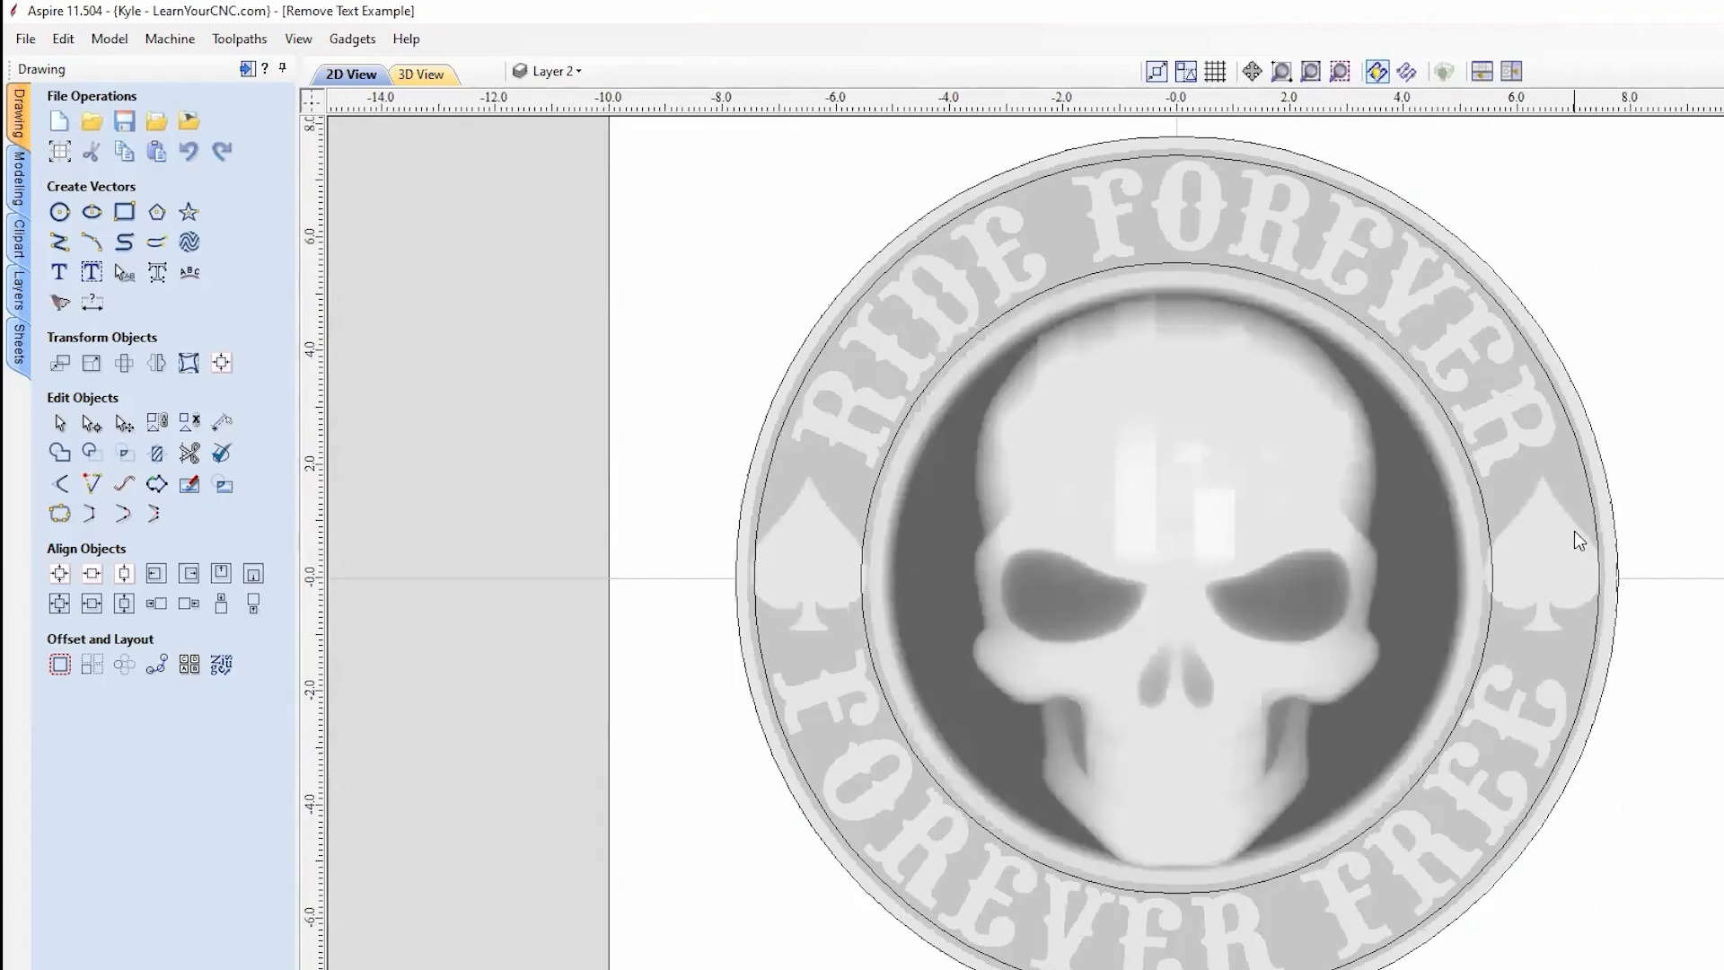
left_click(1569, 417)
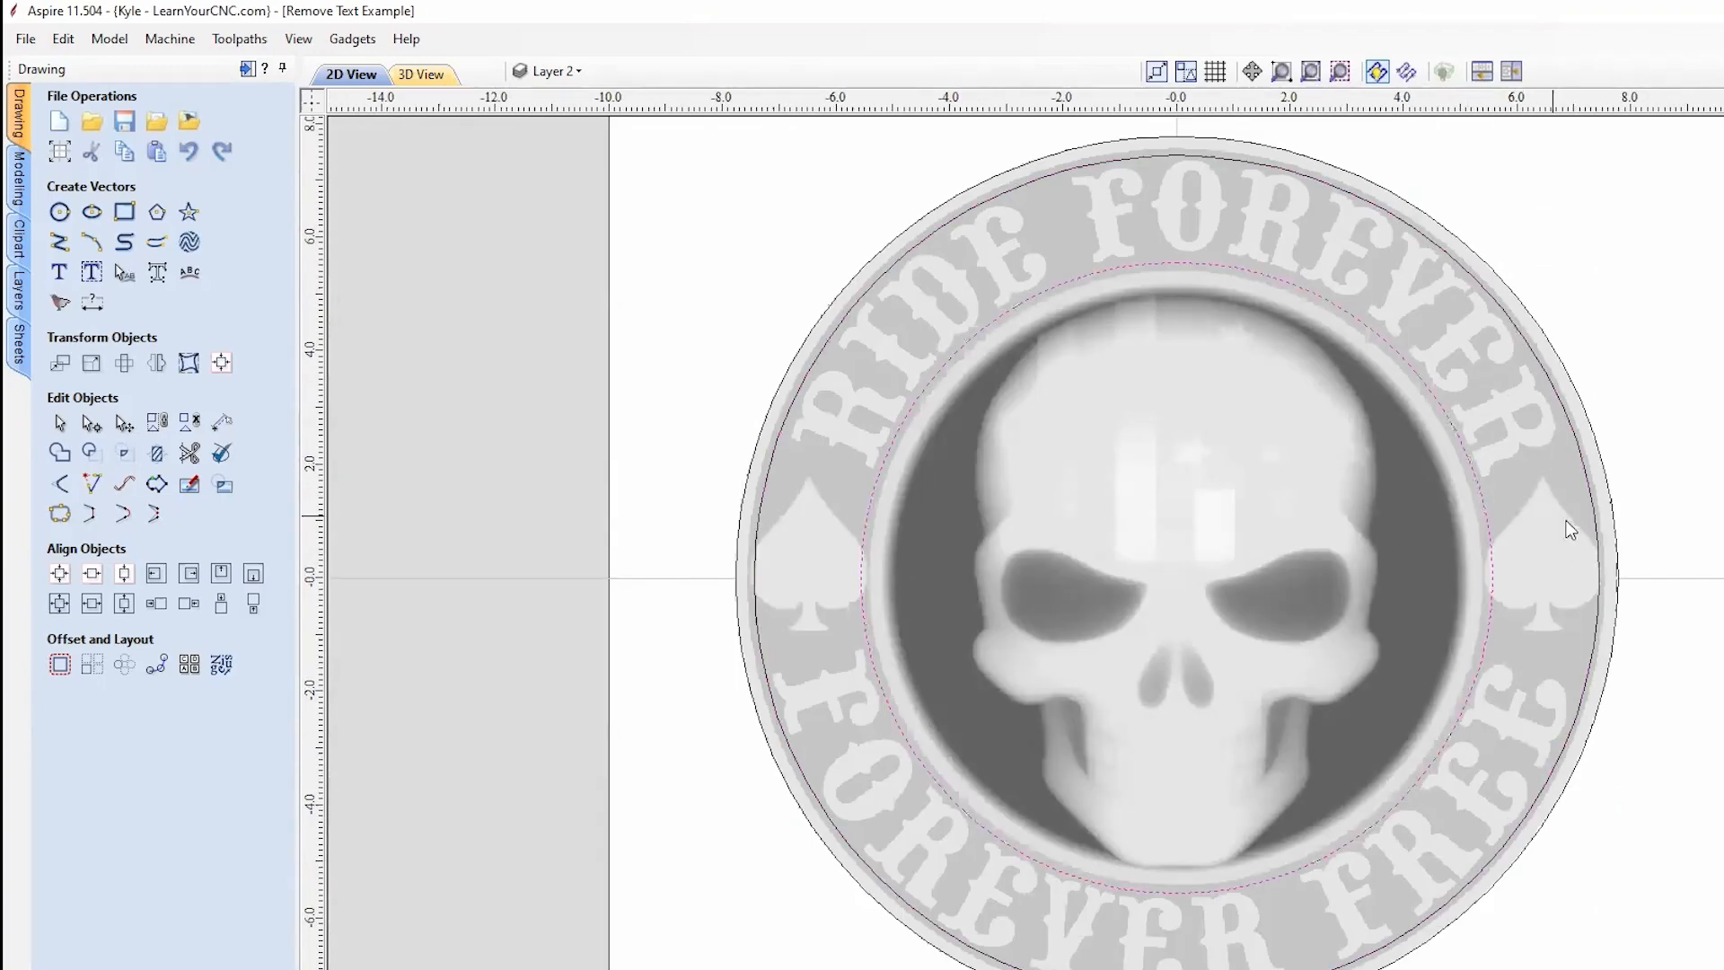
scroll(1608, 569, "up", 2)
left_click(418, 75)
scroll(1526, 593, "up", 4)
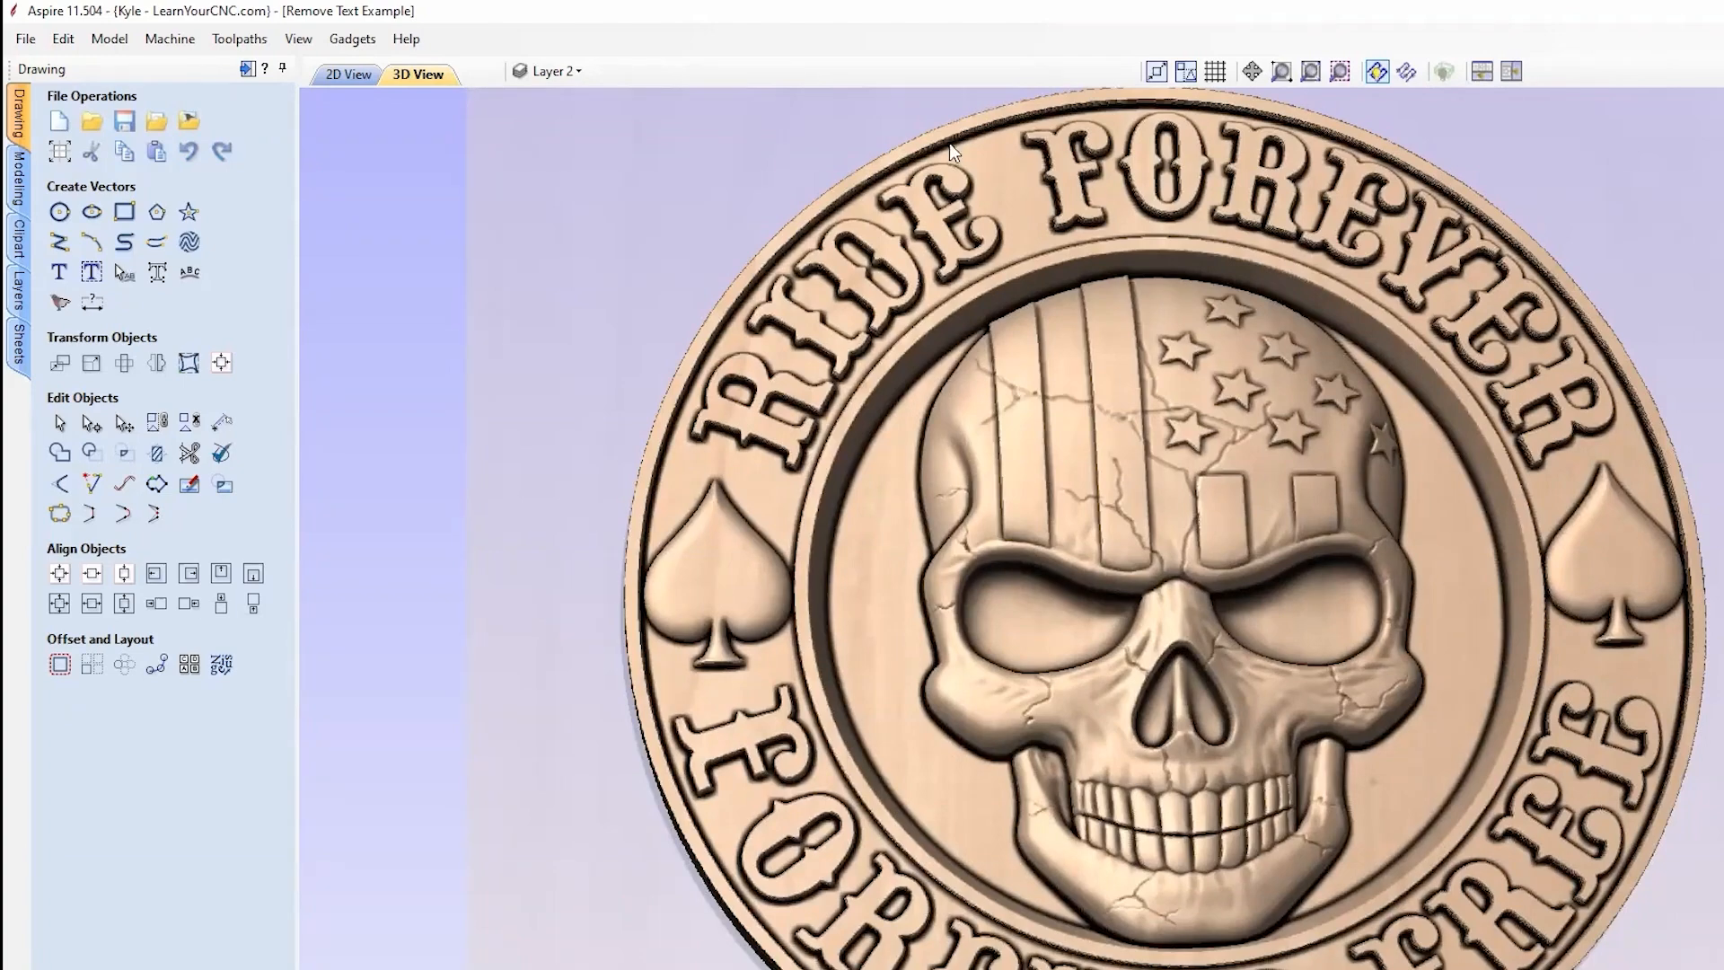
left_click(360, 75)
scroll(1539, 672, "down", 2)
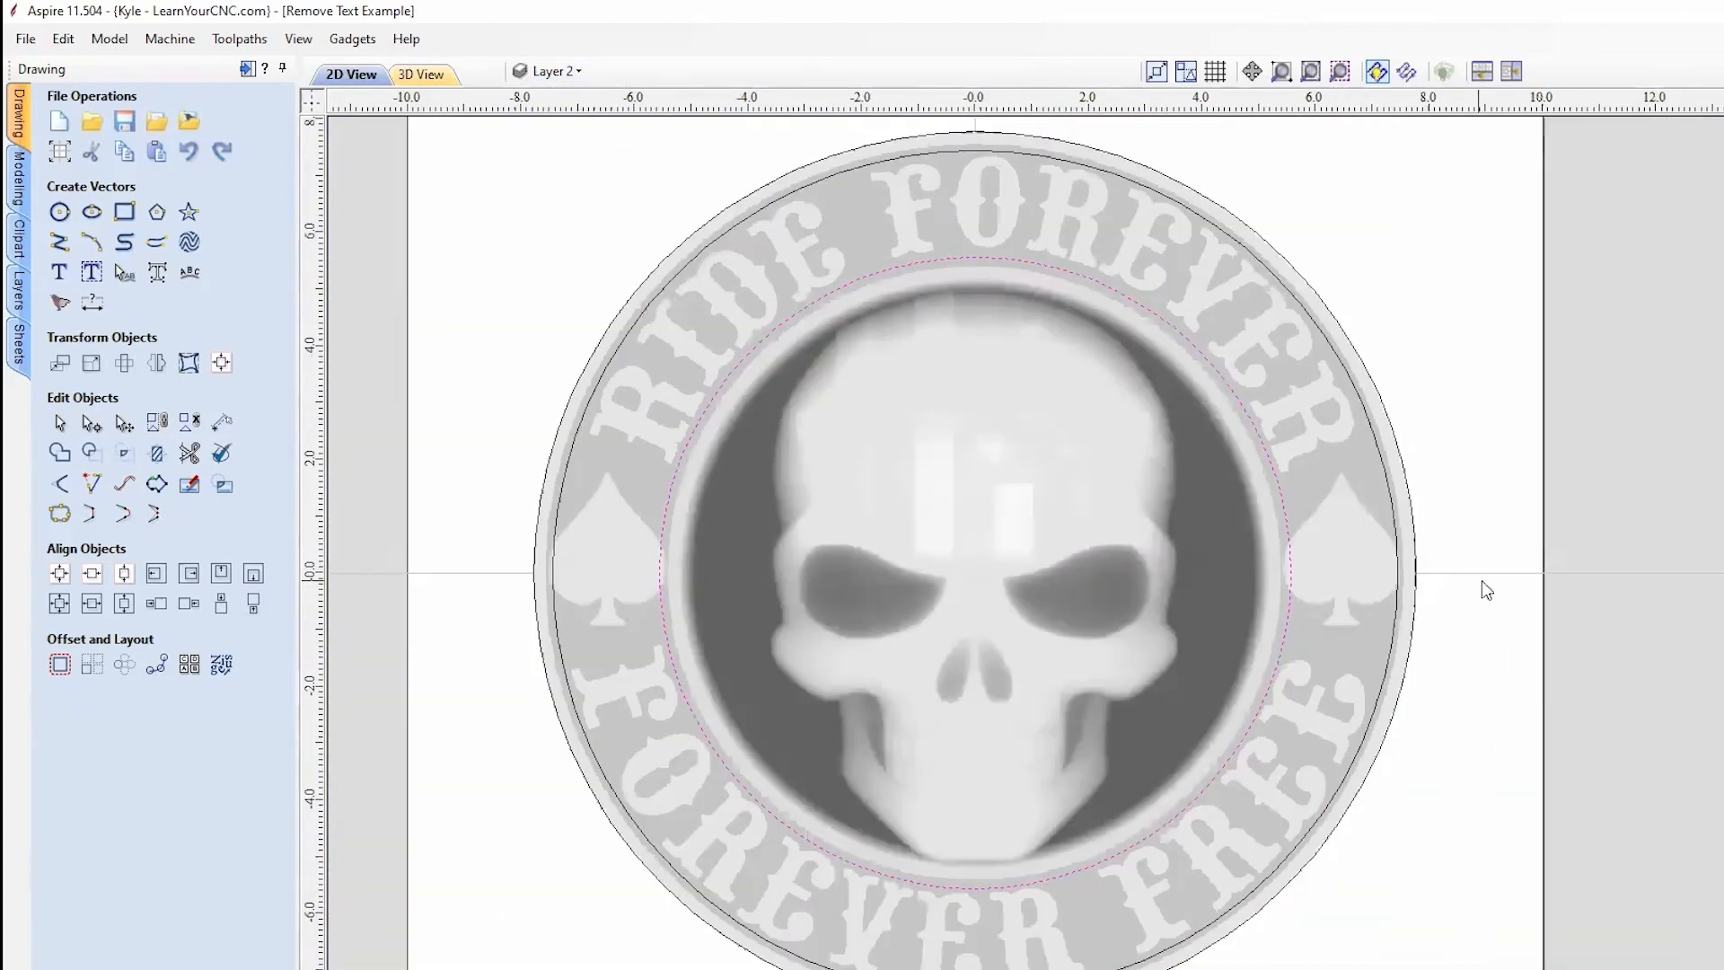
left_click(60, 244)
Step: Draw two lines across the ring just below and above the right spade
scroll(1437, 709, "up", 4)
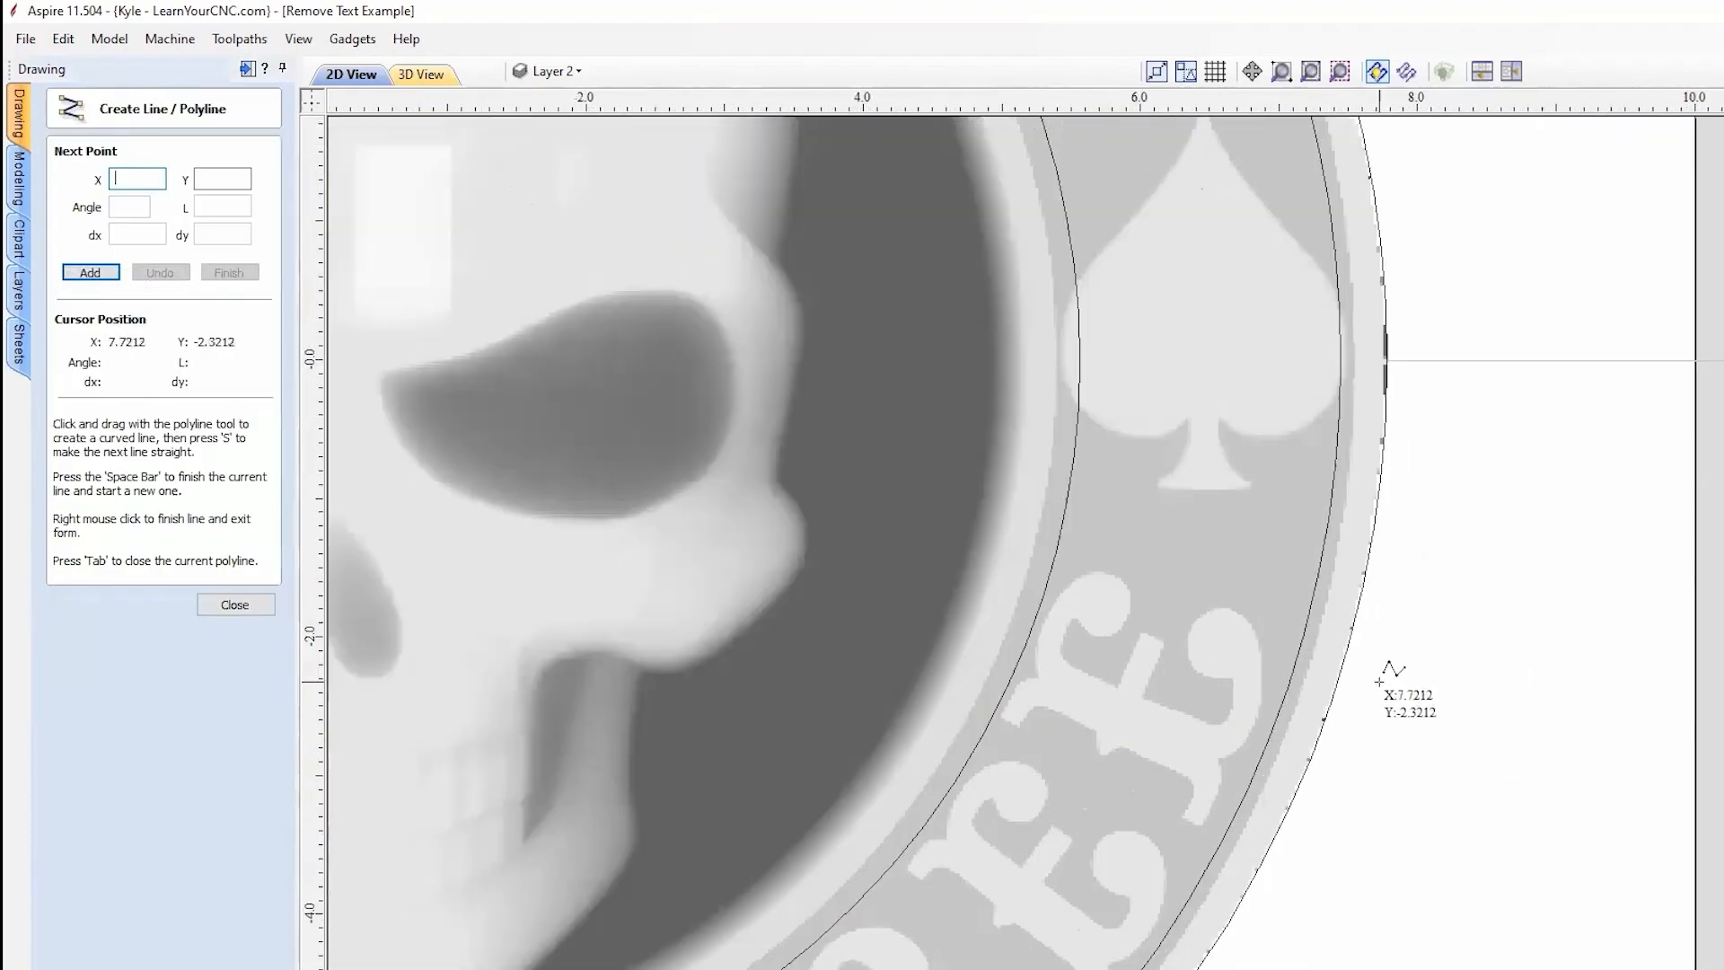
left_click(1005, 524)
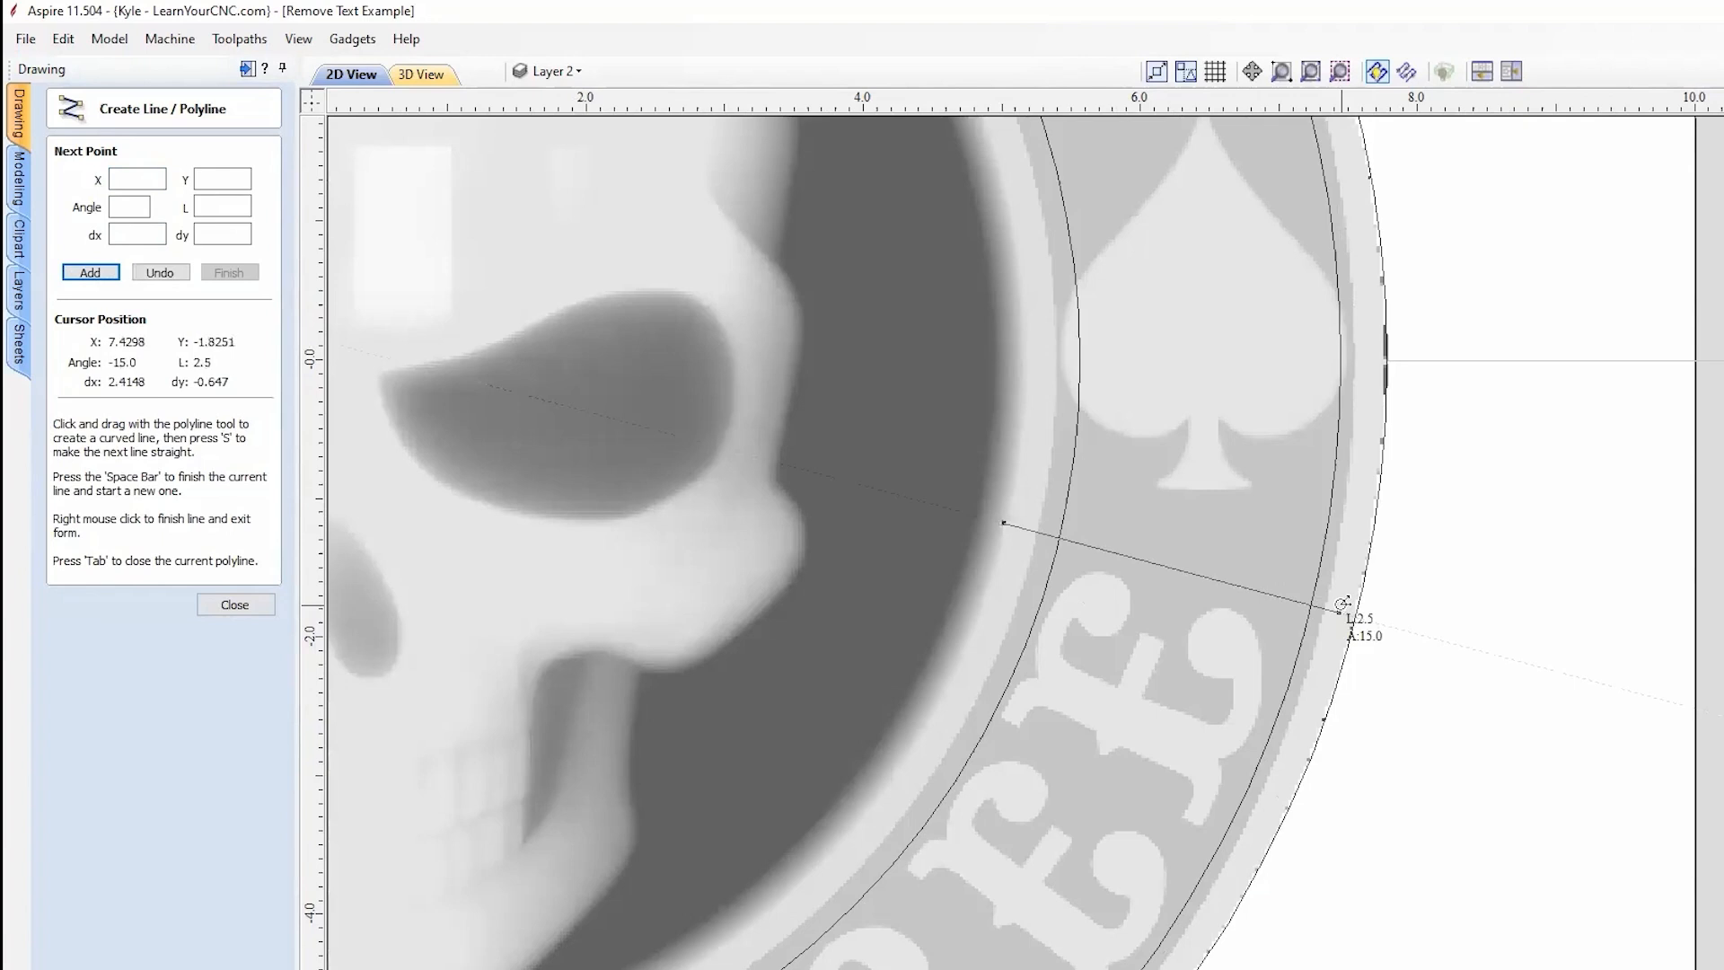
left_click(1338, 611)
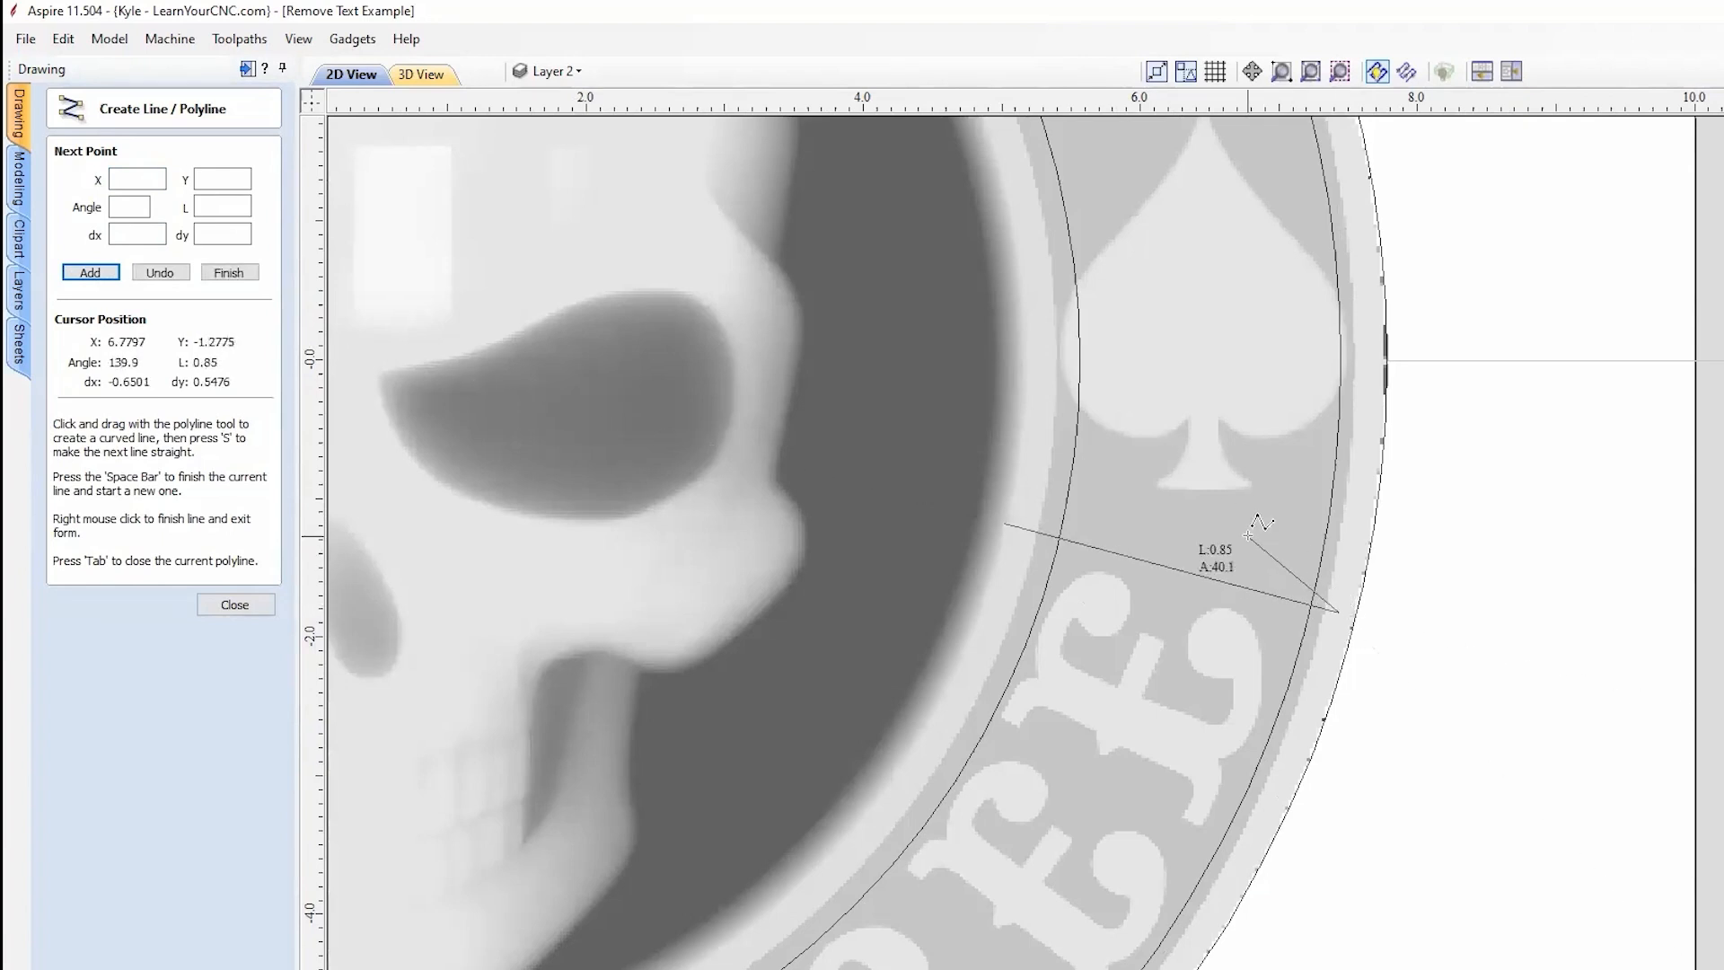
key("space")
scroll(1526, 633, "up", 2)
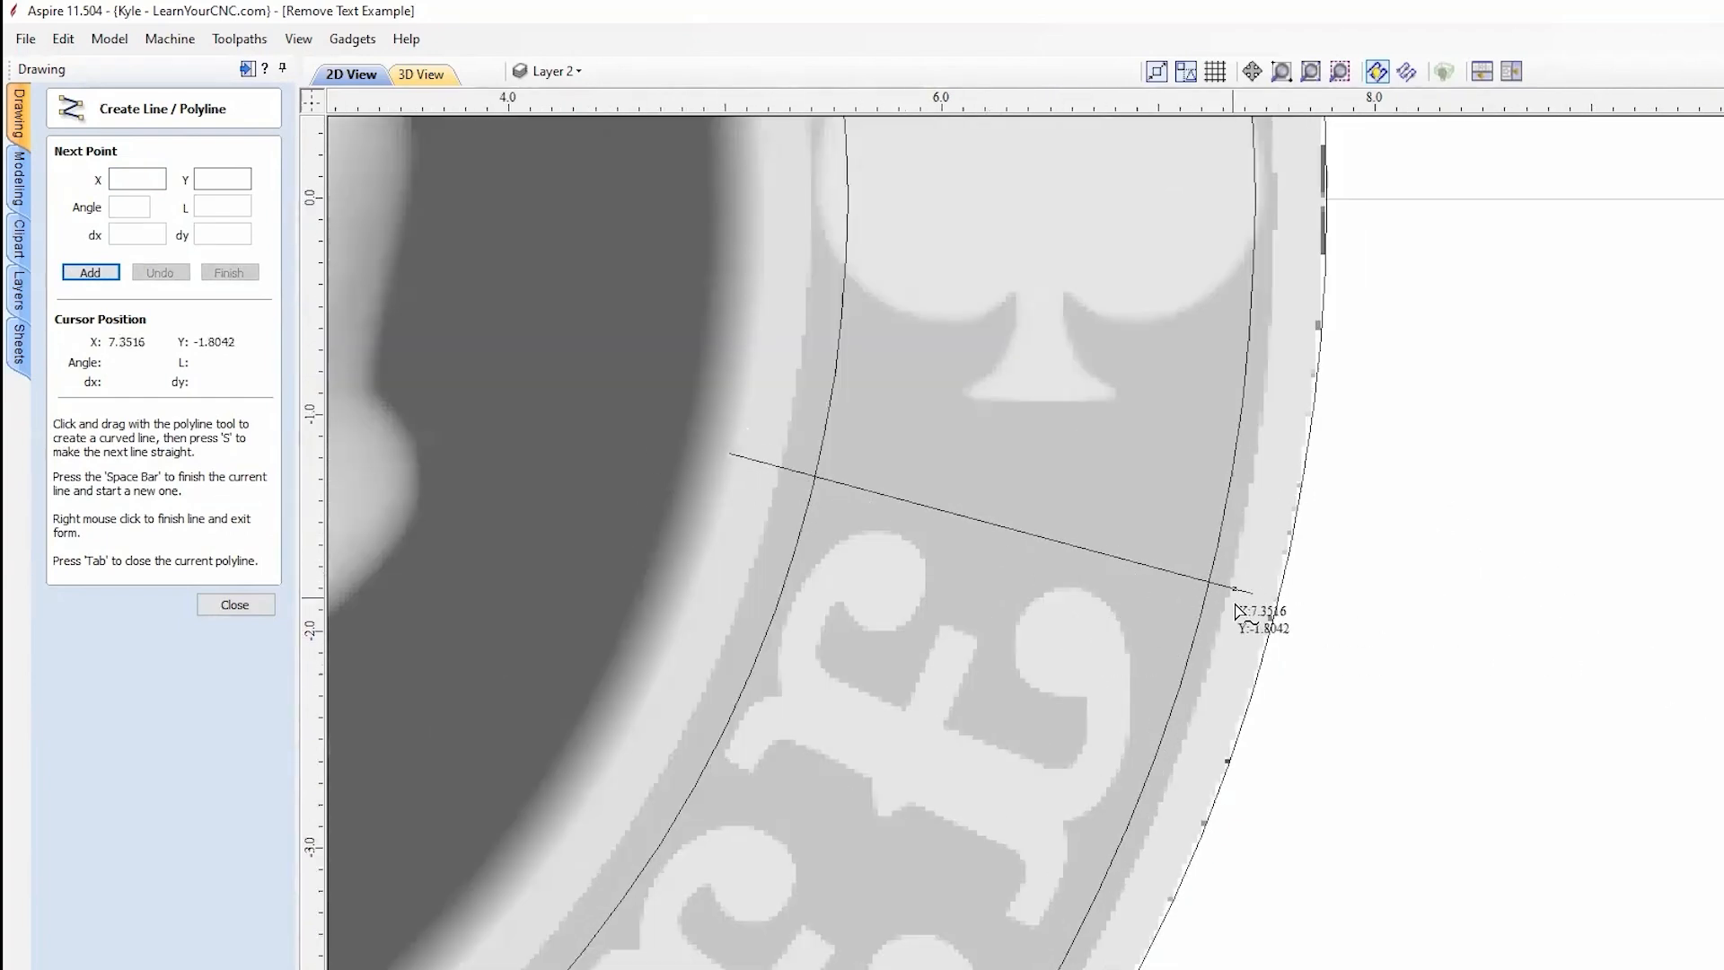
scroll(1436, 766, "down", 3)
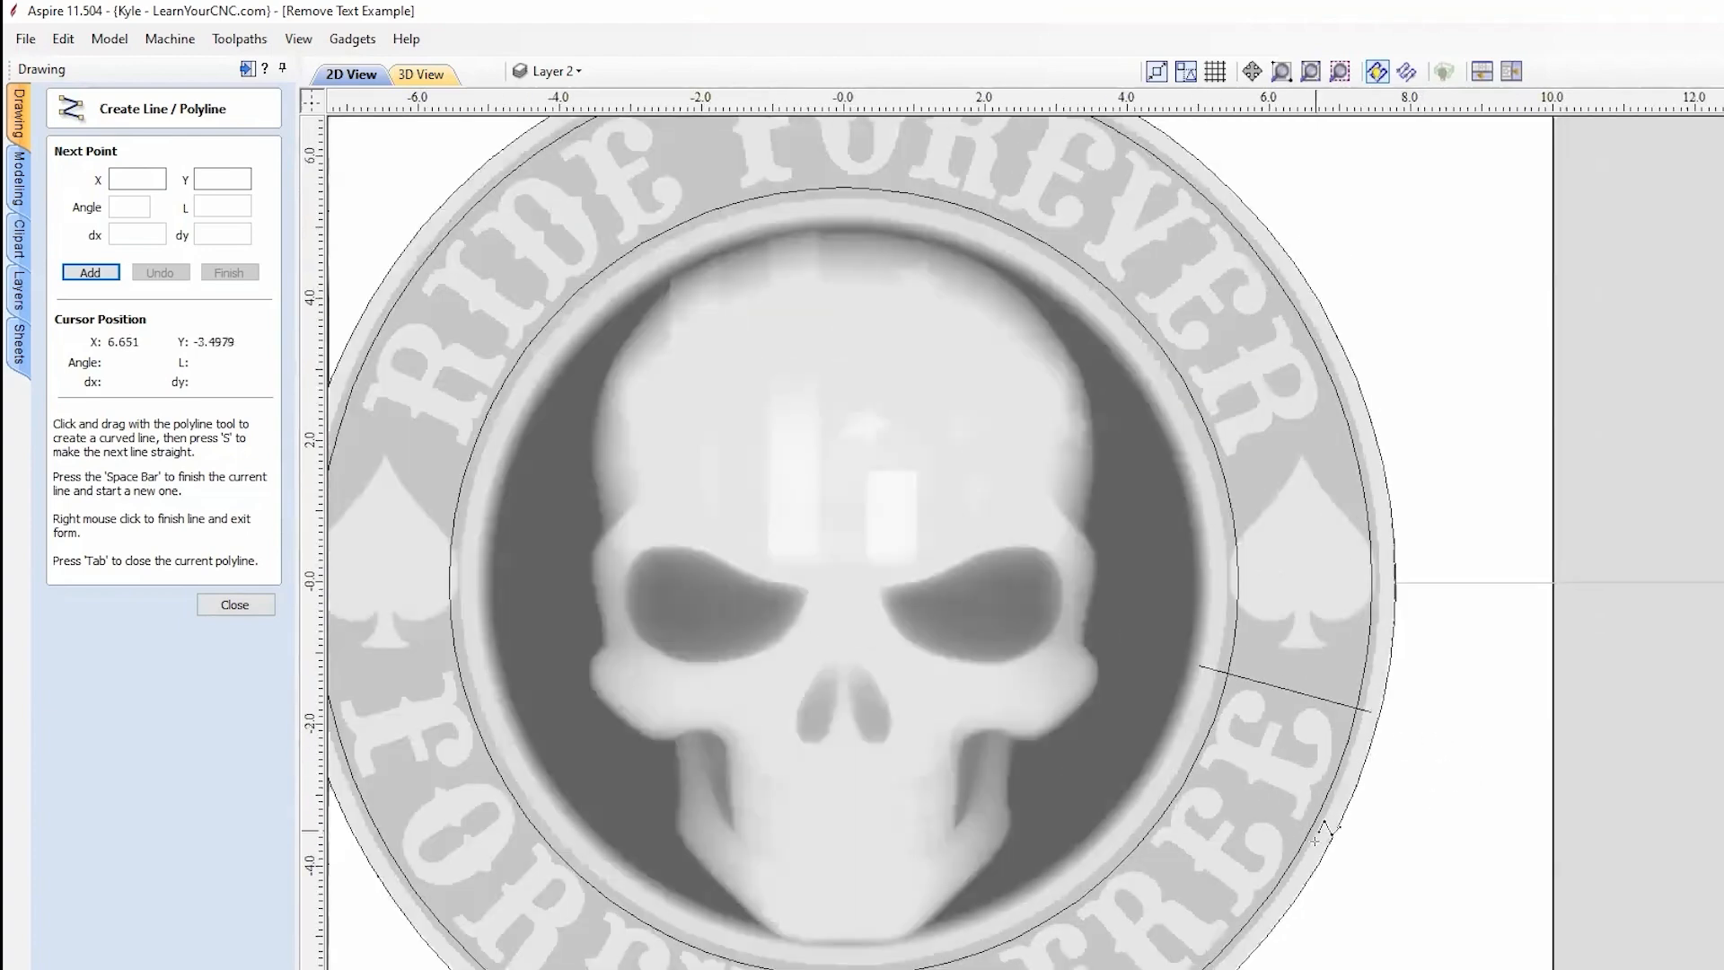
scroll(1377, 310, "up", 4)
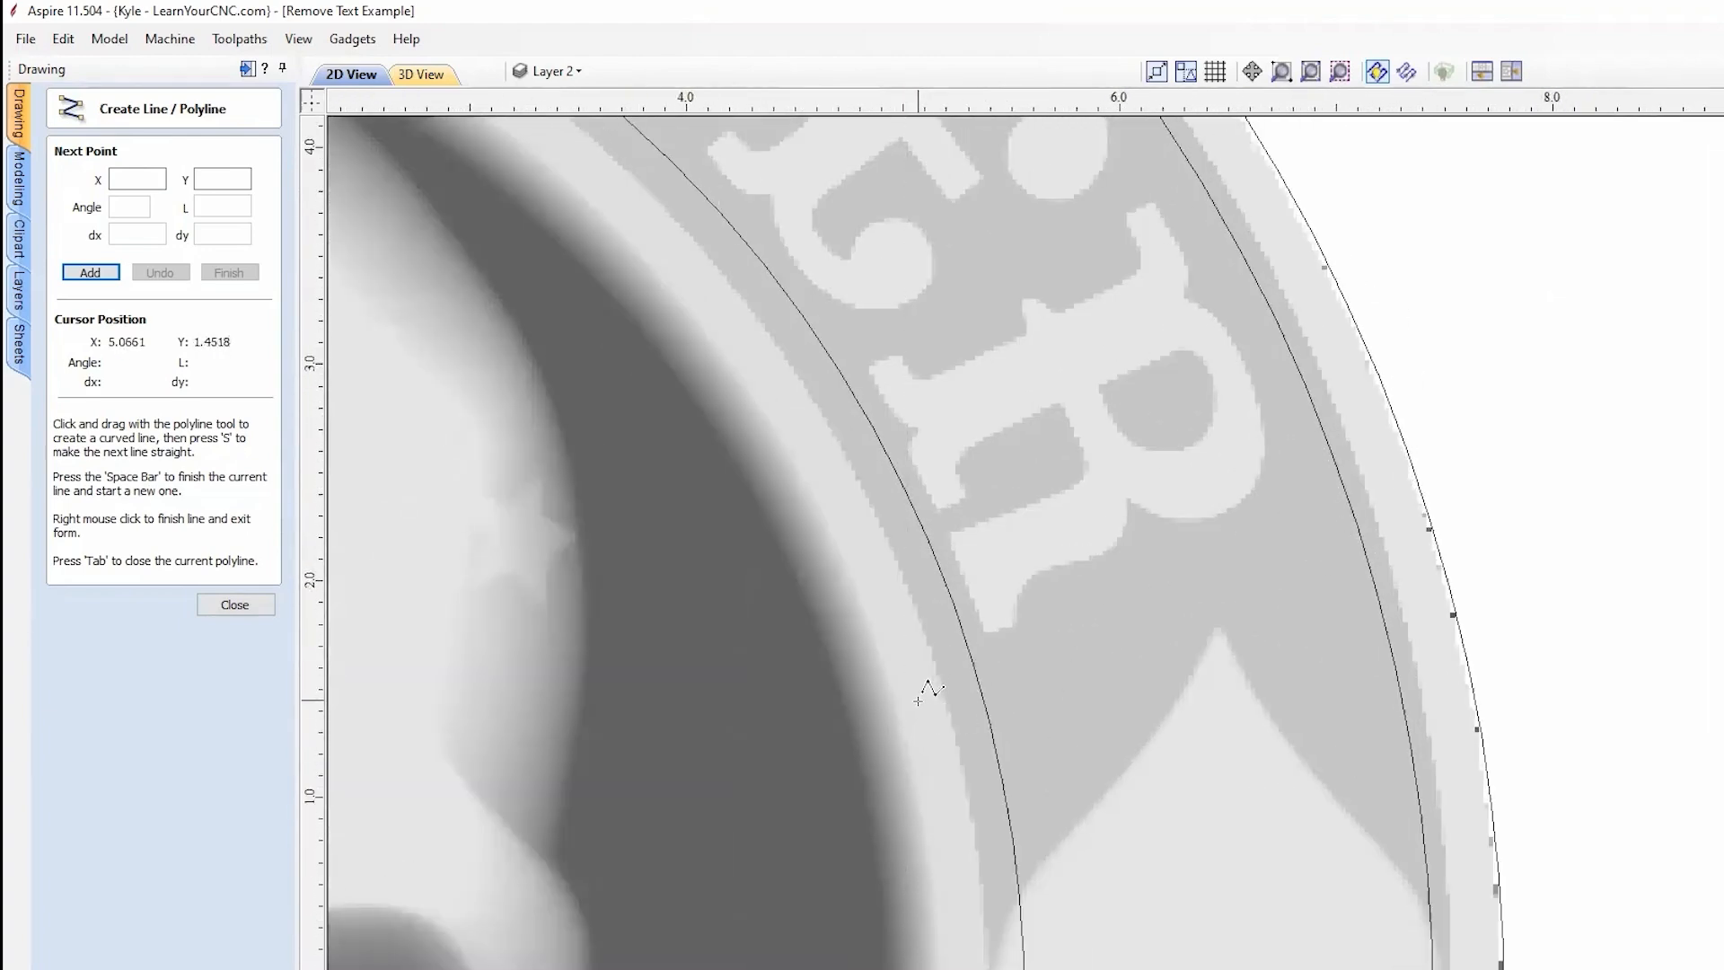
left_click(906, 699)
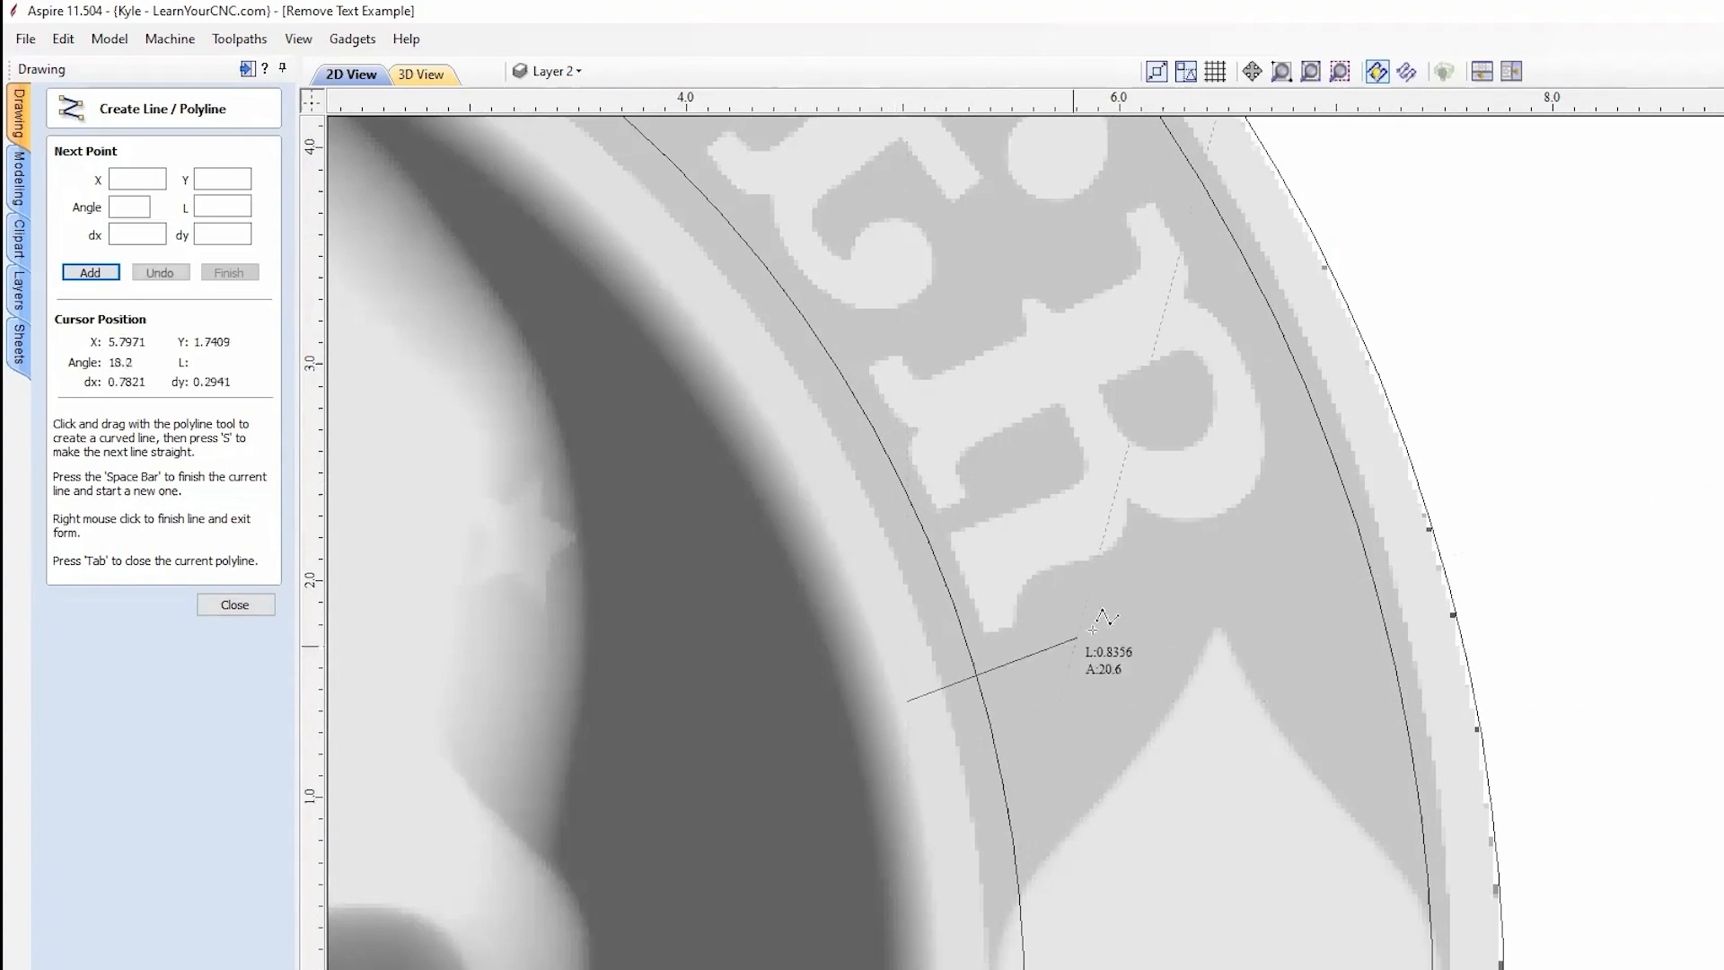
left_click(1399, 503)
scroll(1489, 574, "down", 2)
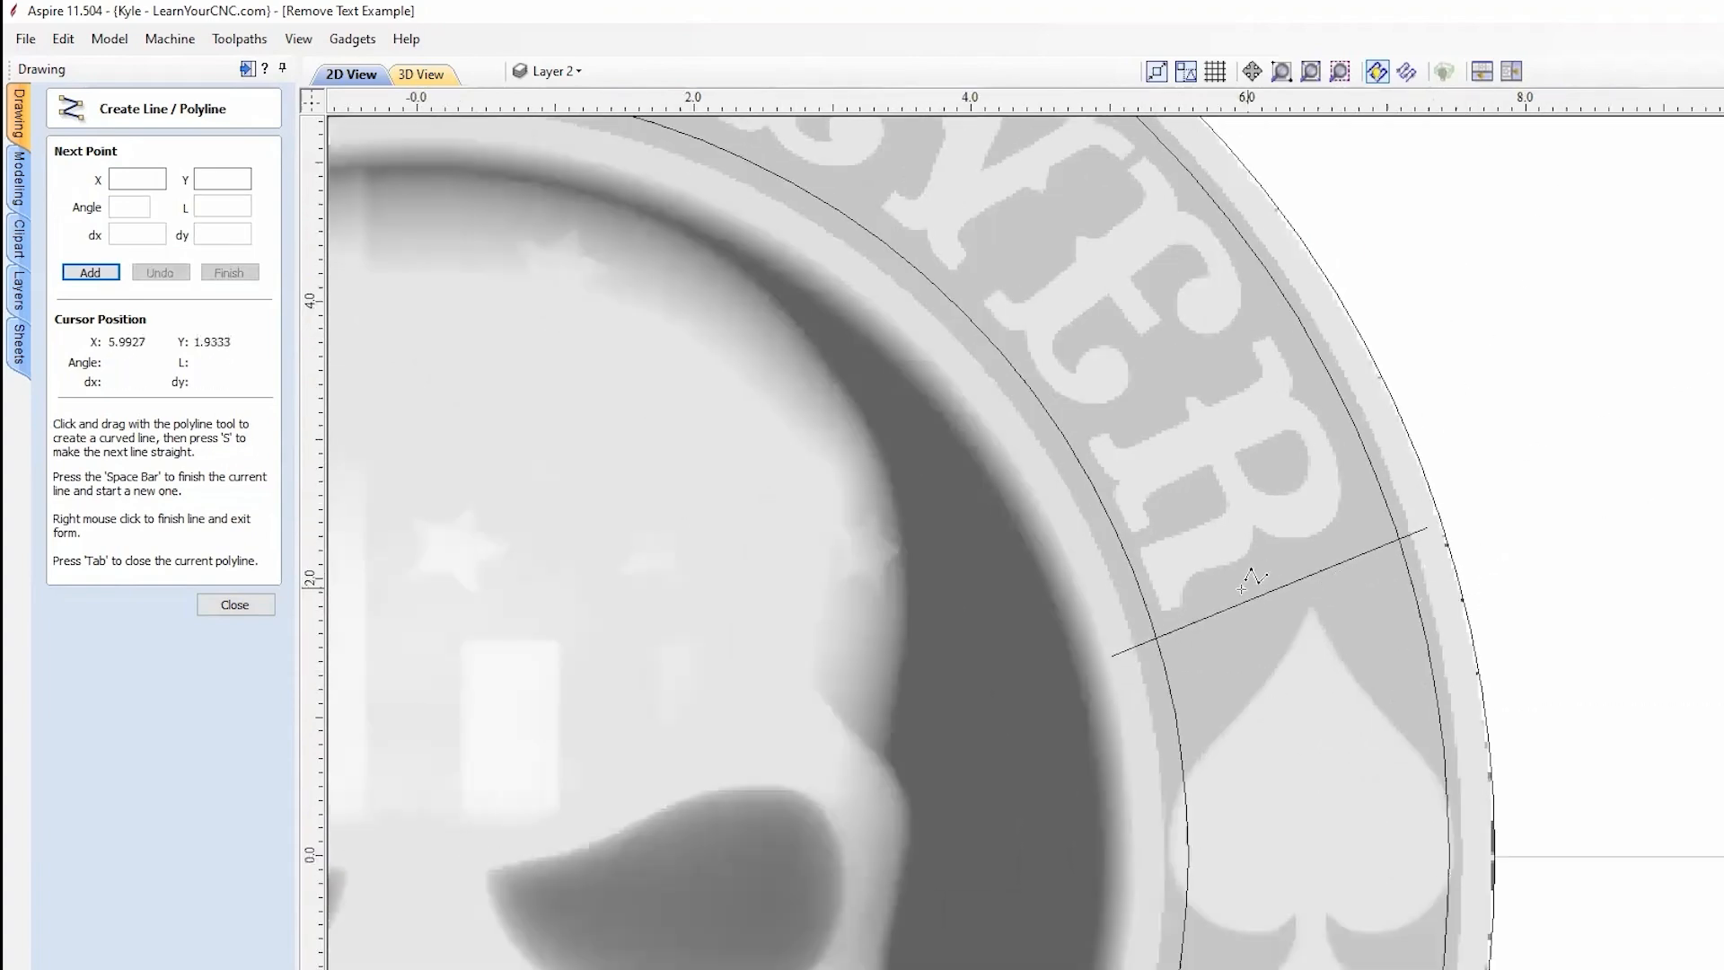
scroll(1474, 545, "down", 5)
scroll(780, 373, "up", 5)
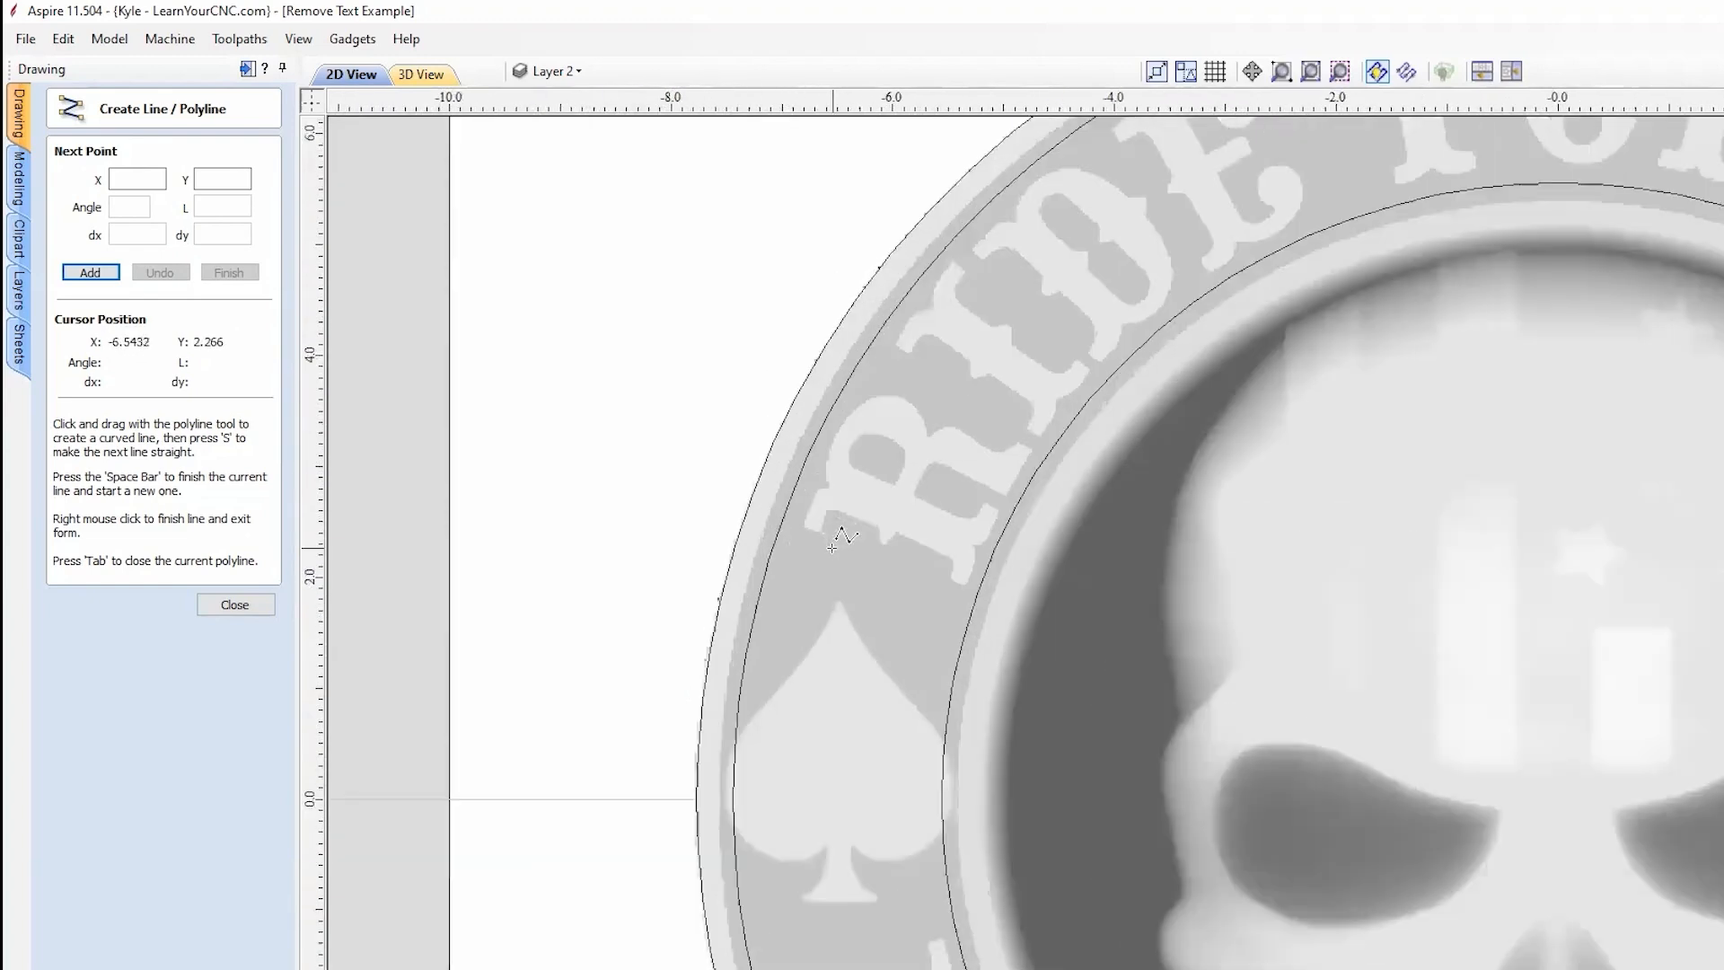
Step: Draw two lines across the ring above and below the left spade, then exit the line tool
left_click(739, 503)
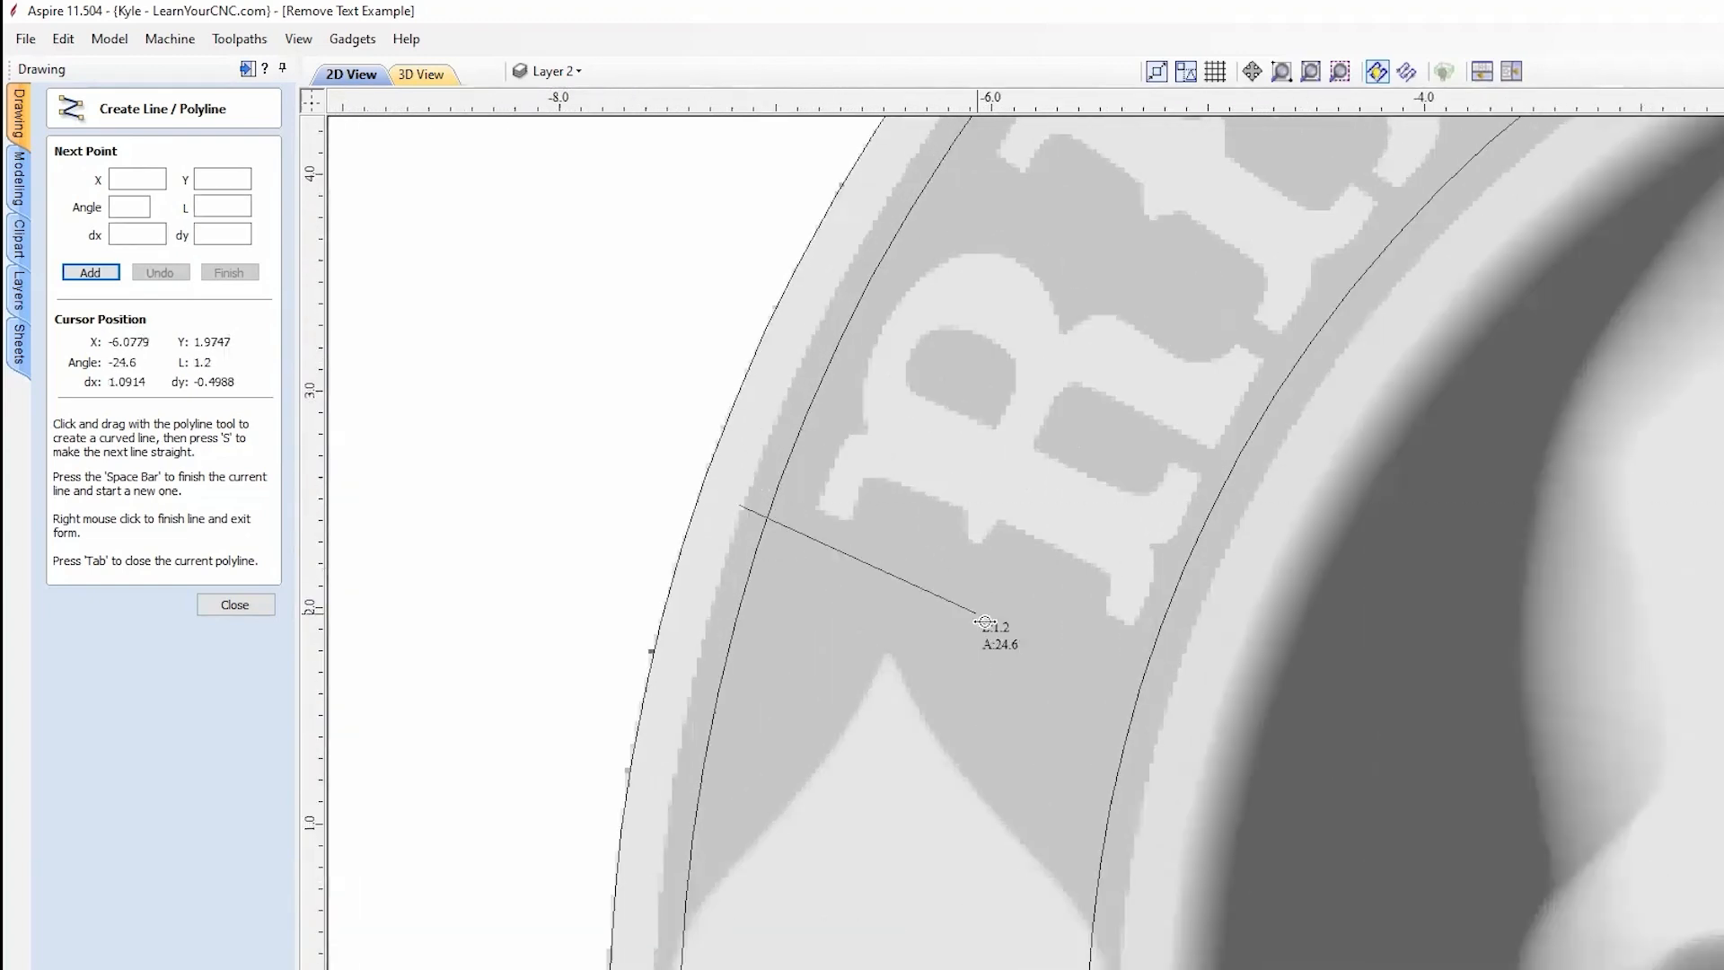
left_click(1189, 679)
key("space")
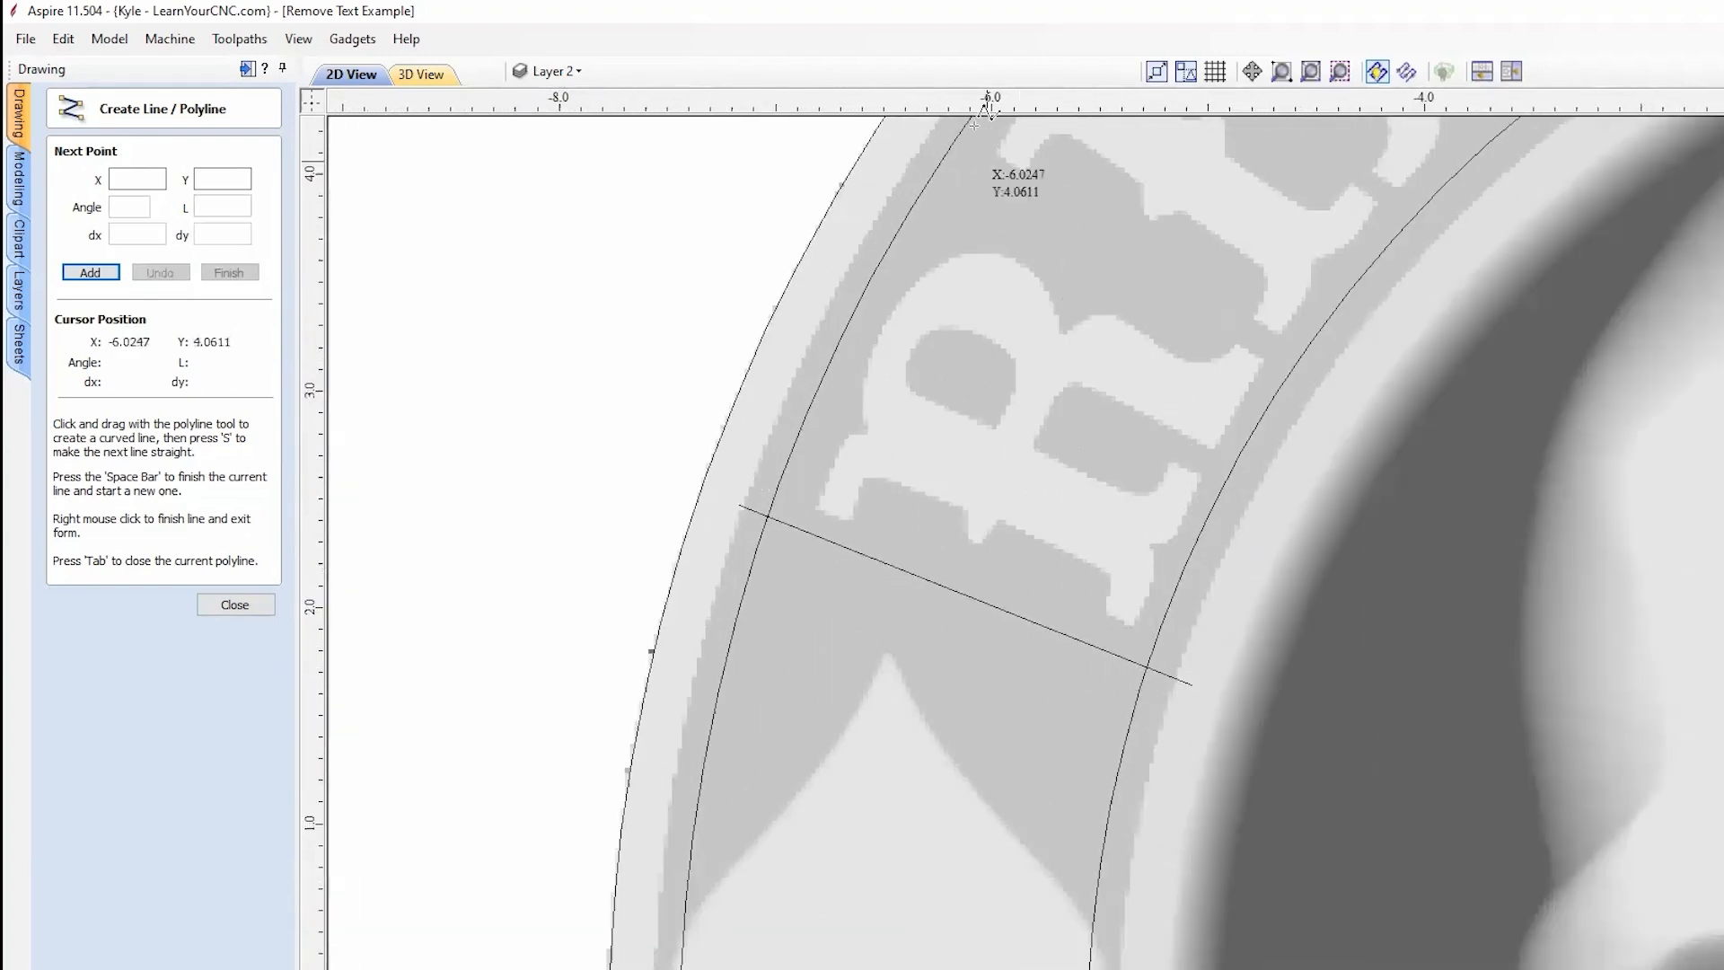
scroll(993, 501, "down", 4)
scroll(913, 646, "up", 3)
left_click(730, 724)
left_click(1118, 615)
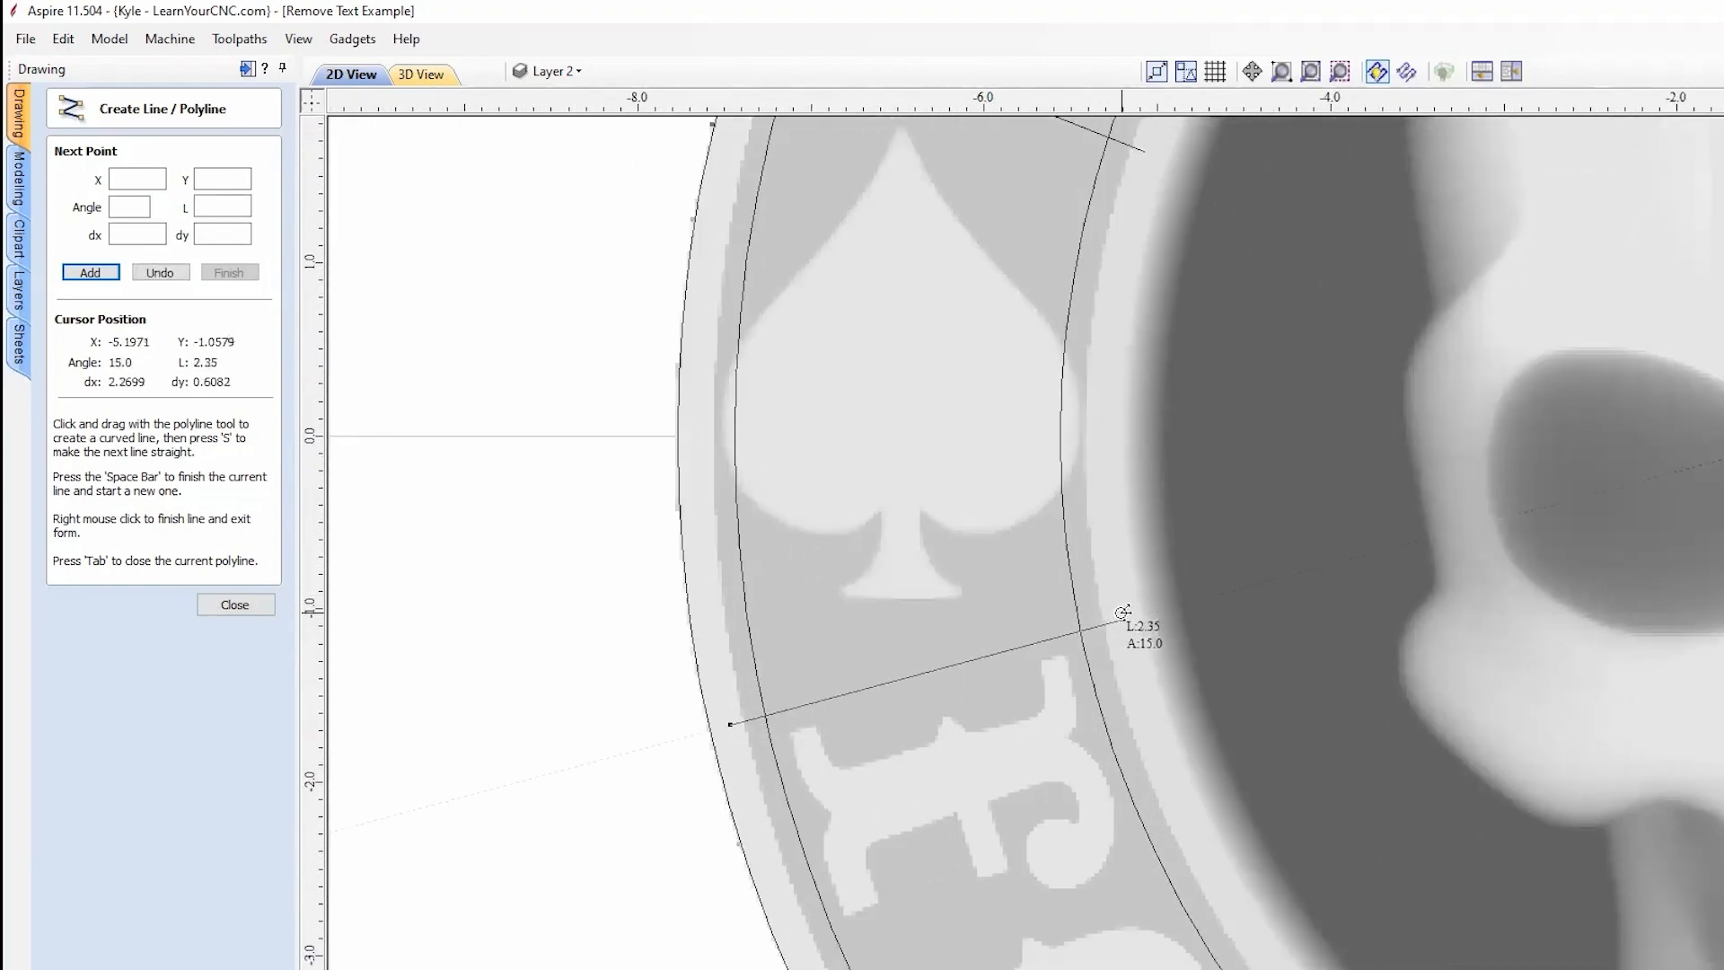
key("space")
scroll(754, 525, "down", 3)
scroll(932, 422, "down", 3)
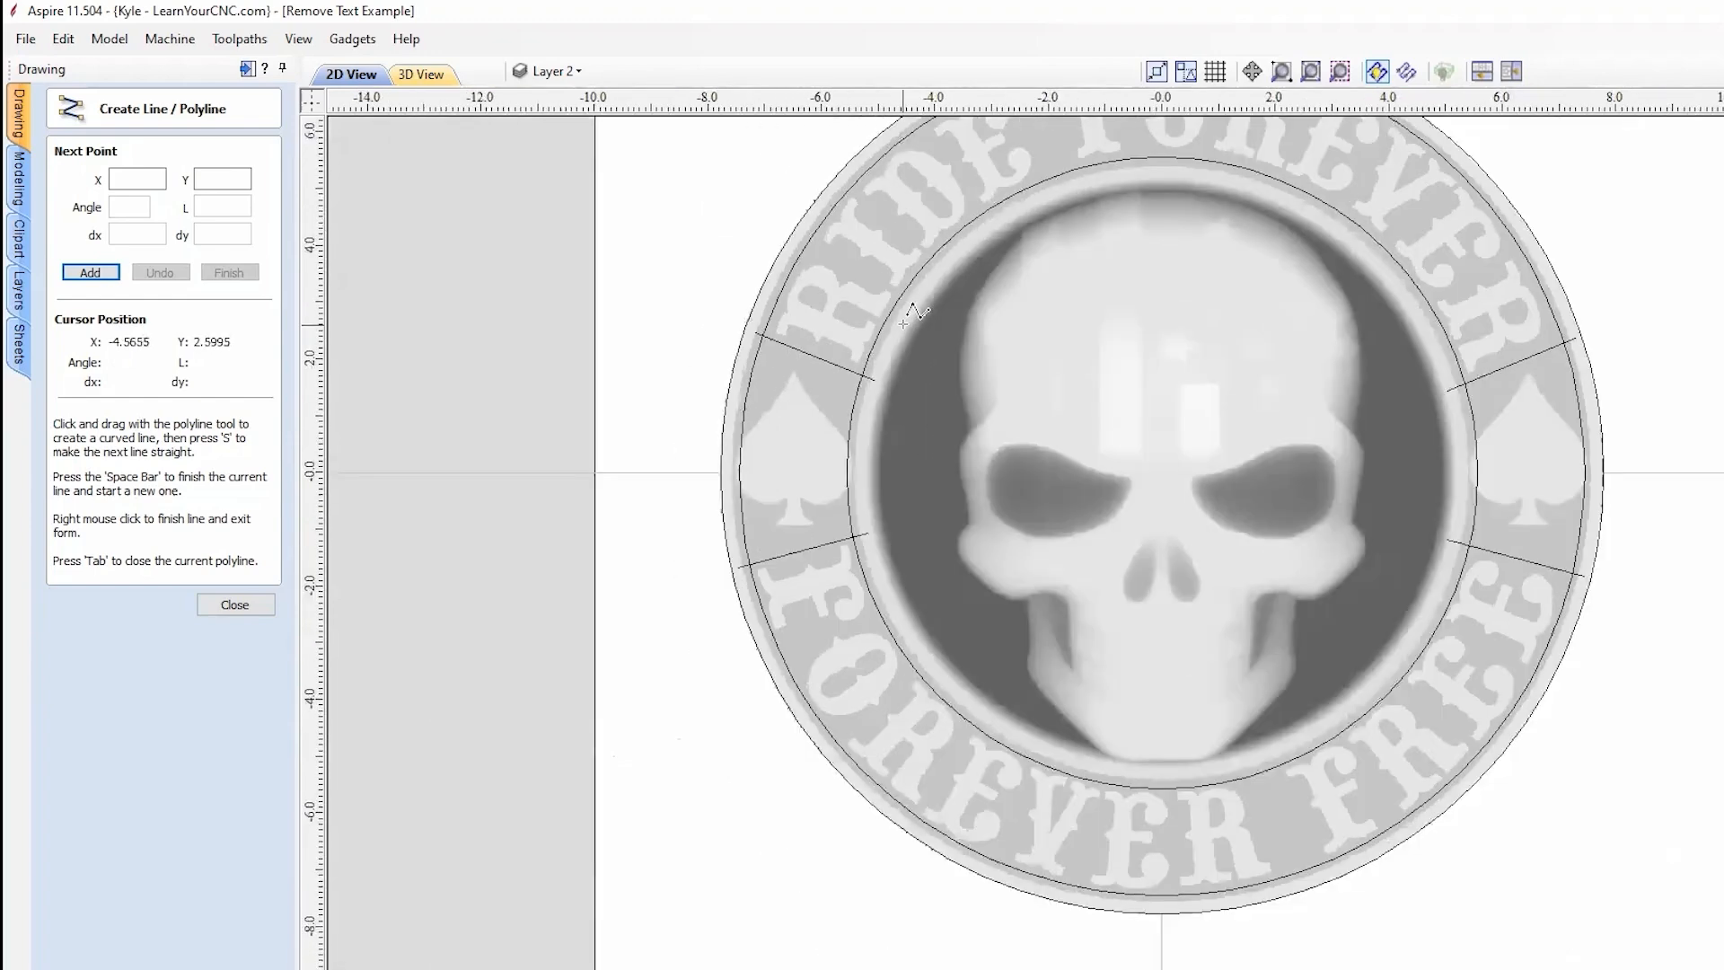
right_click(1093, 445)
middle_click_drag(1139, 283, 1119, 419)
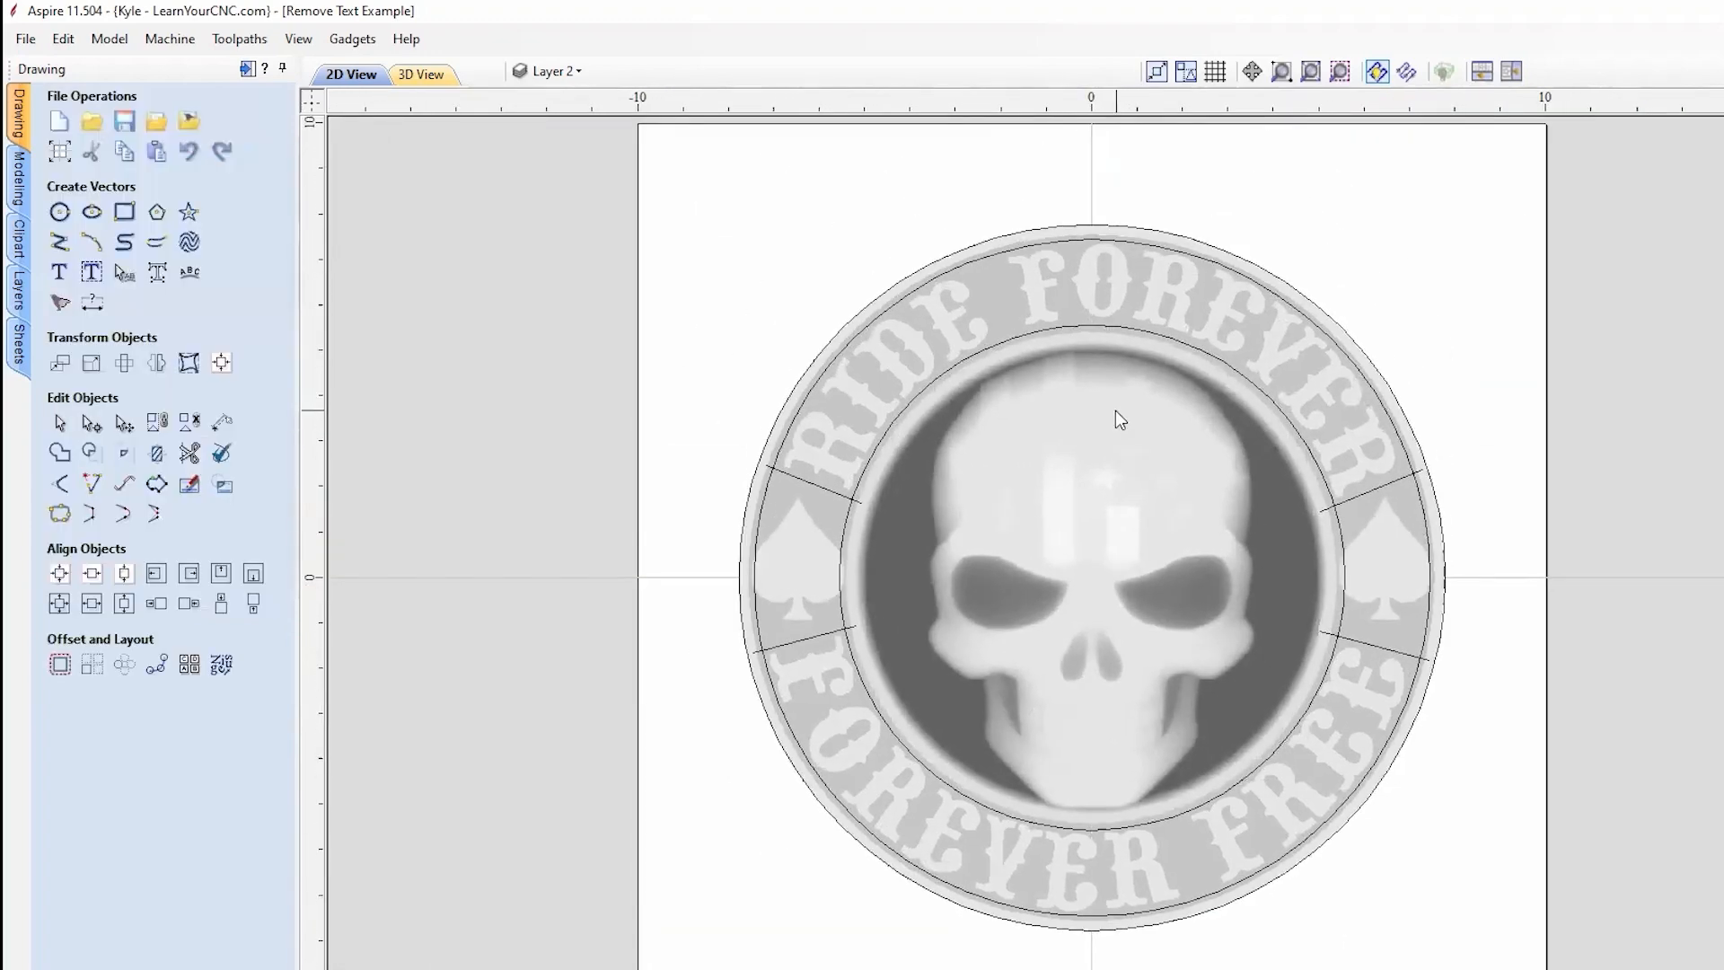
Step: Start Interactive Vector Trim and cut off both overhanging ends of the divider line past the arc
scroll(1050, 404, "up", 1)
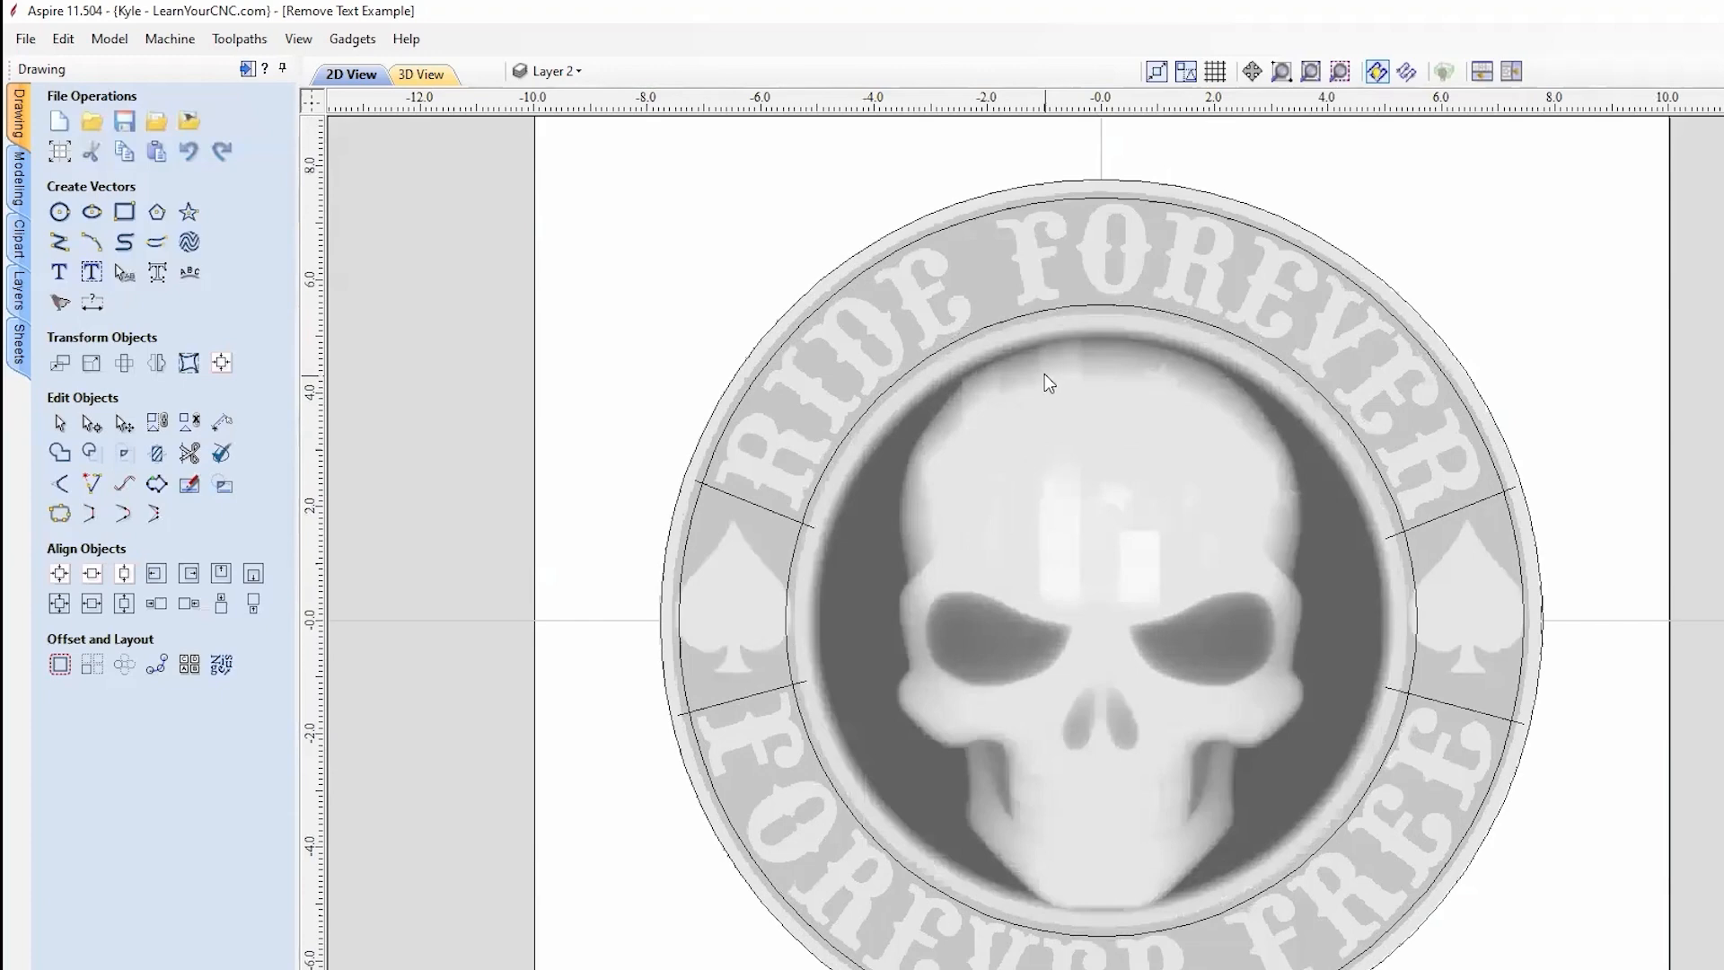
left_click(195, 458)
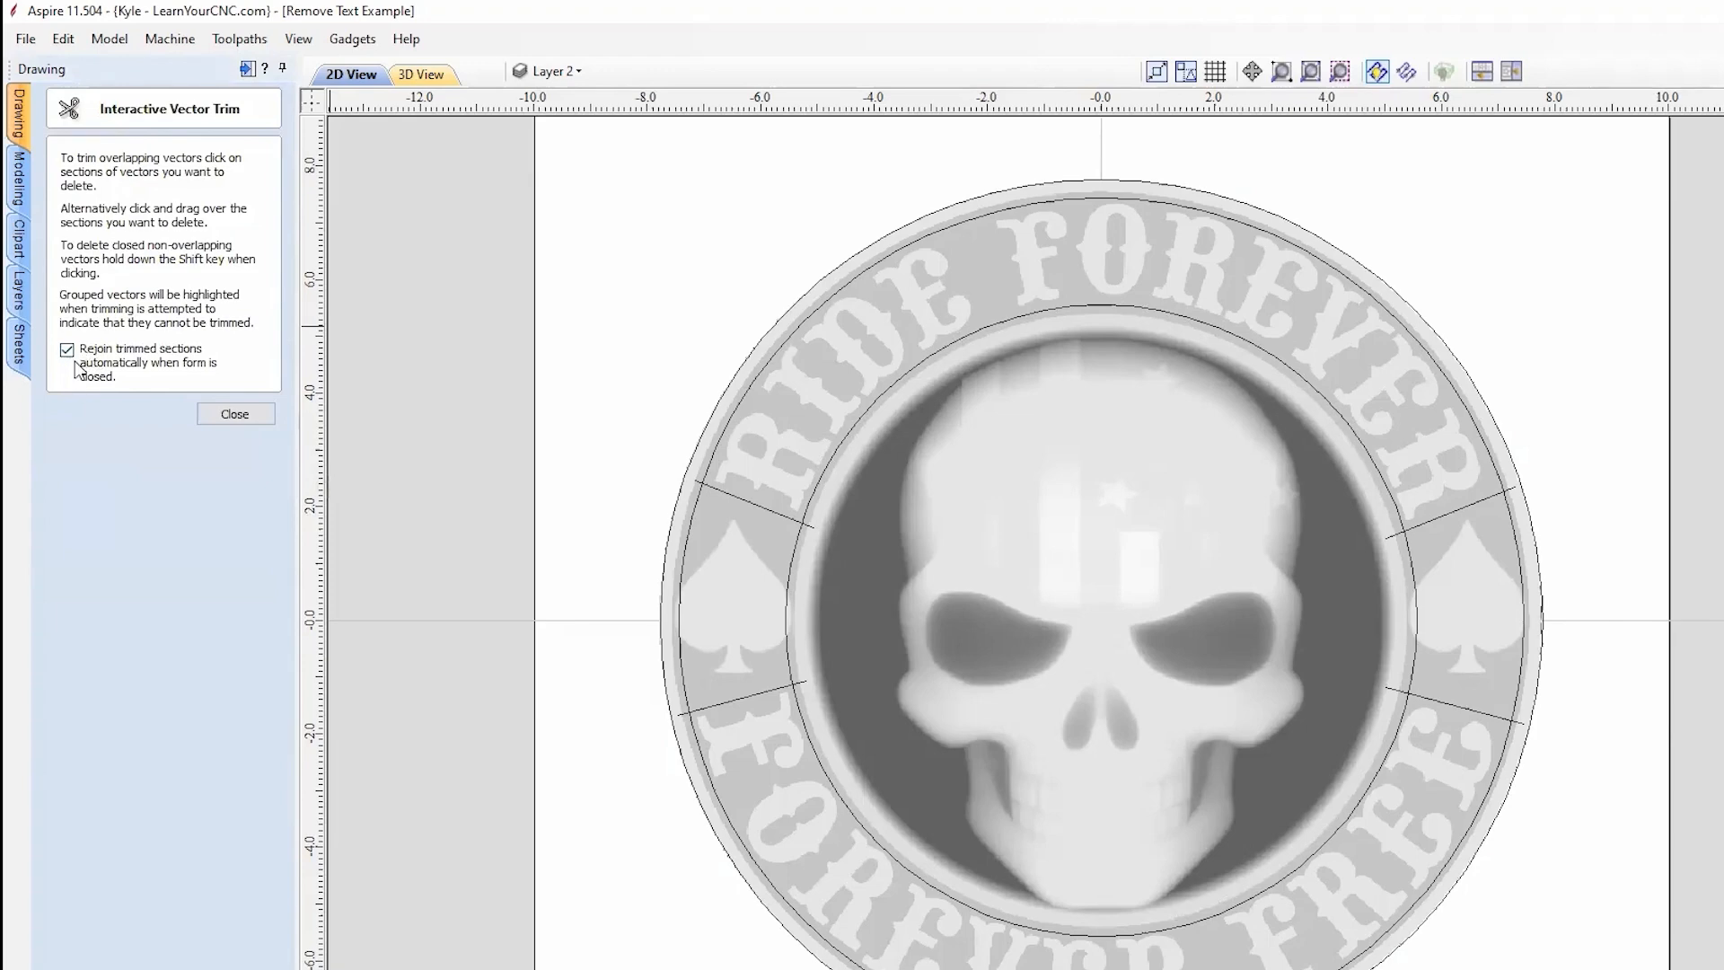
scroll(616, 604, "up", 1)
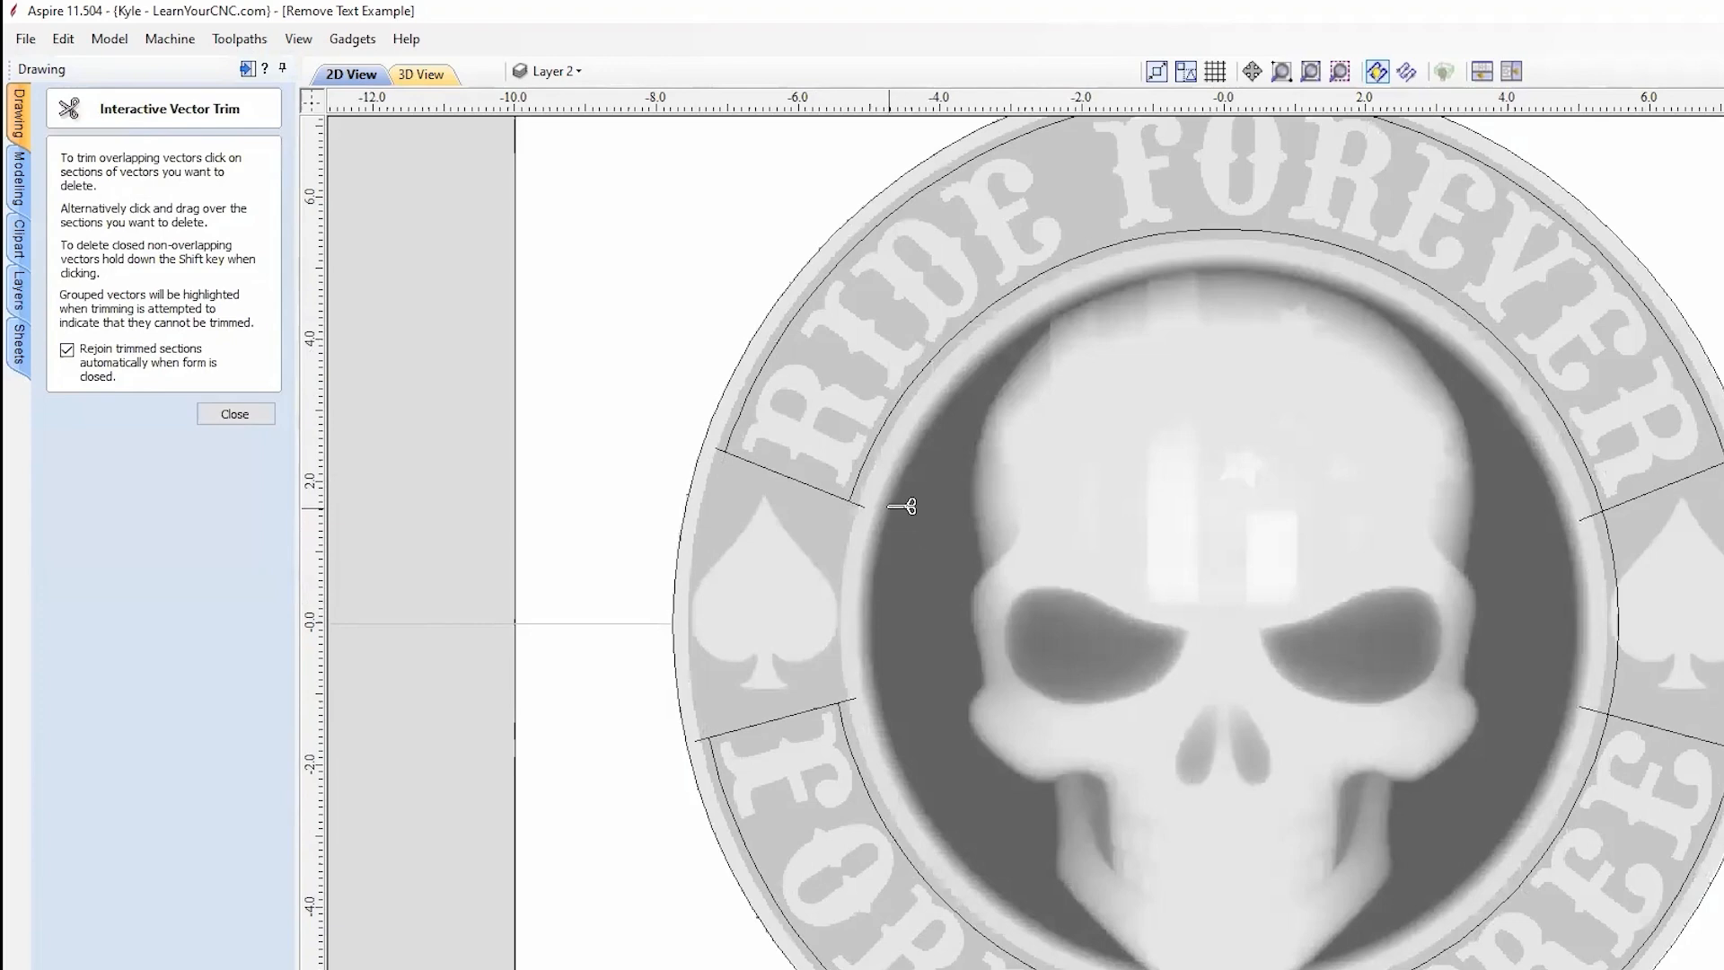
scroll(865, 510, "up", 2)
left_click(825, 809)
left_click(597, 869)
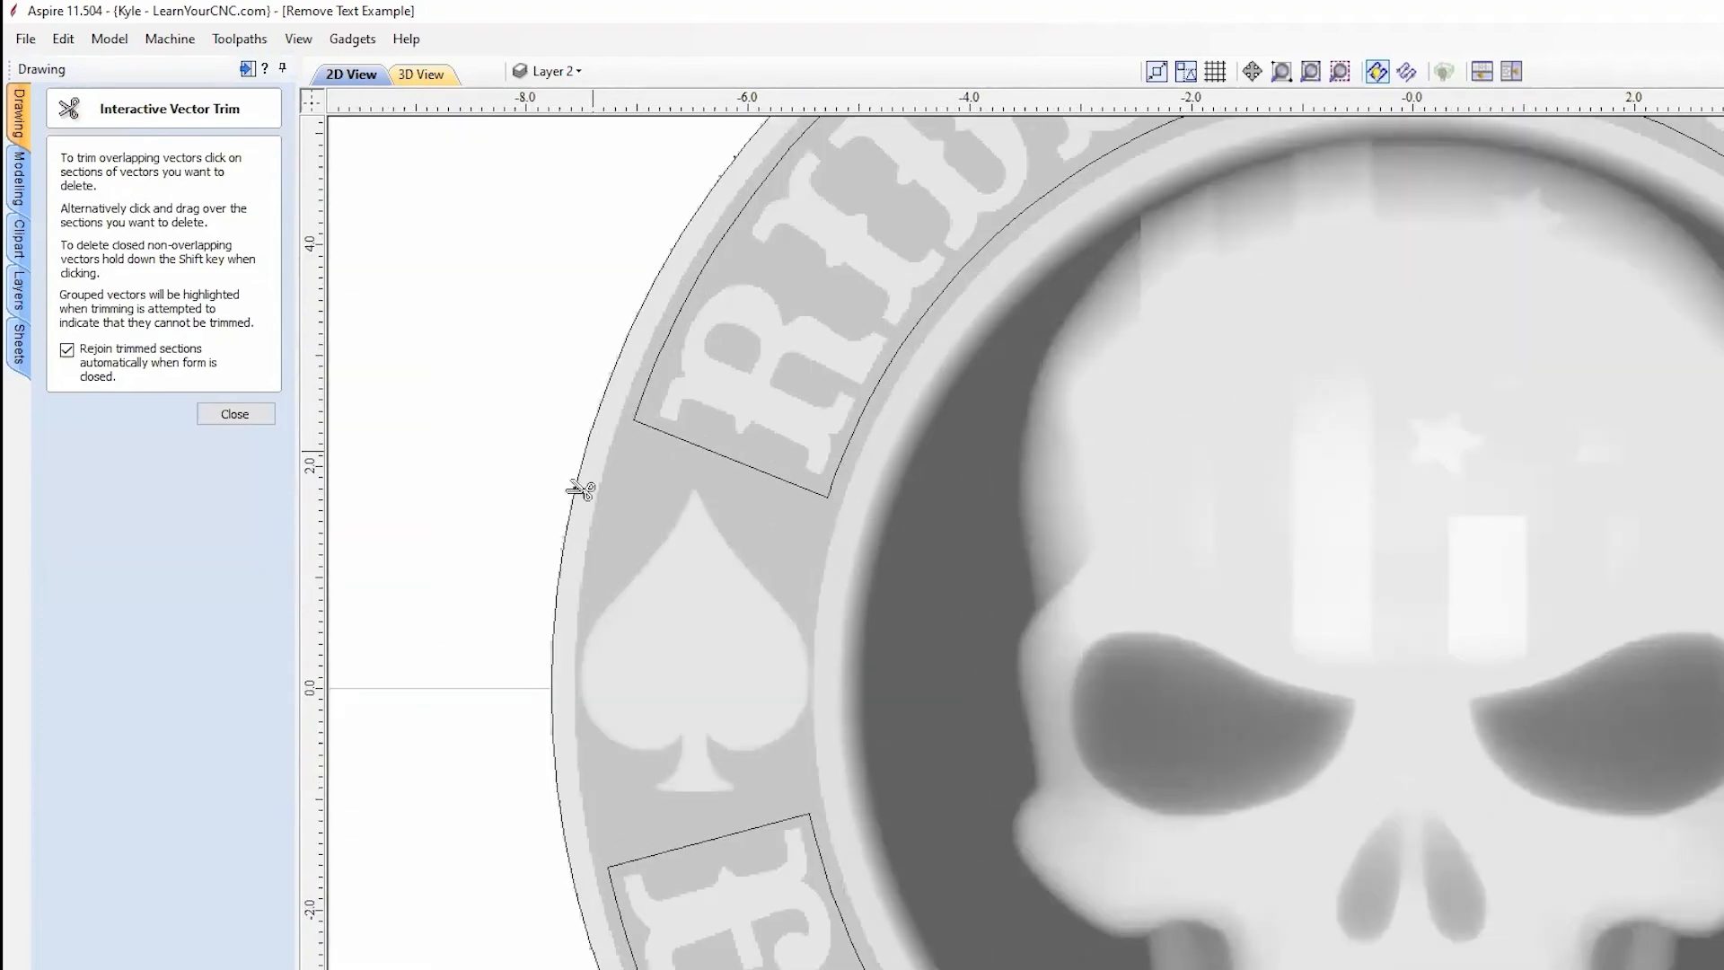
Step: Trim the two arc pieces between the divider lines and the crossing line's overshoots past the arc
scroll(446, 609, "down", 2)
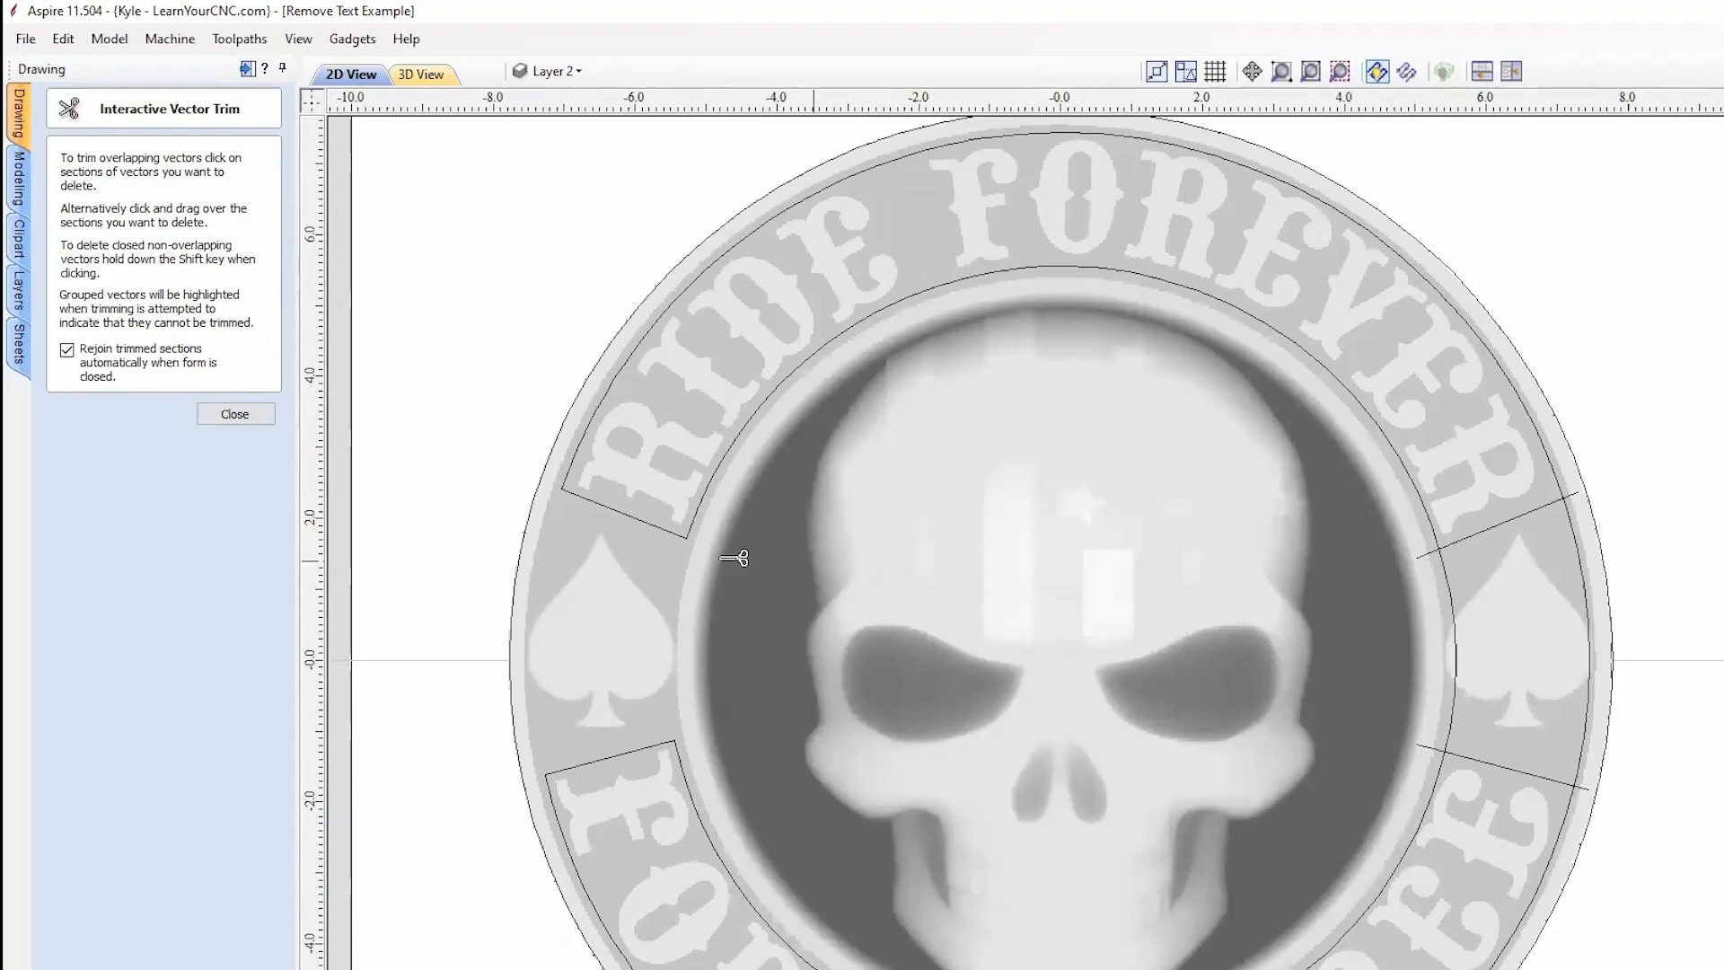
scroll(550, 561, "up", 1)
scroll(618, 689, "down", 2)
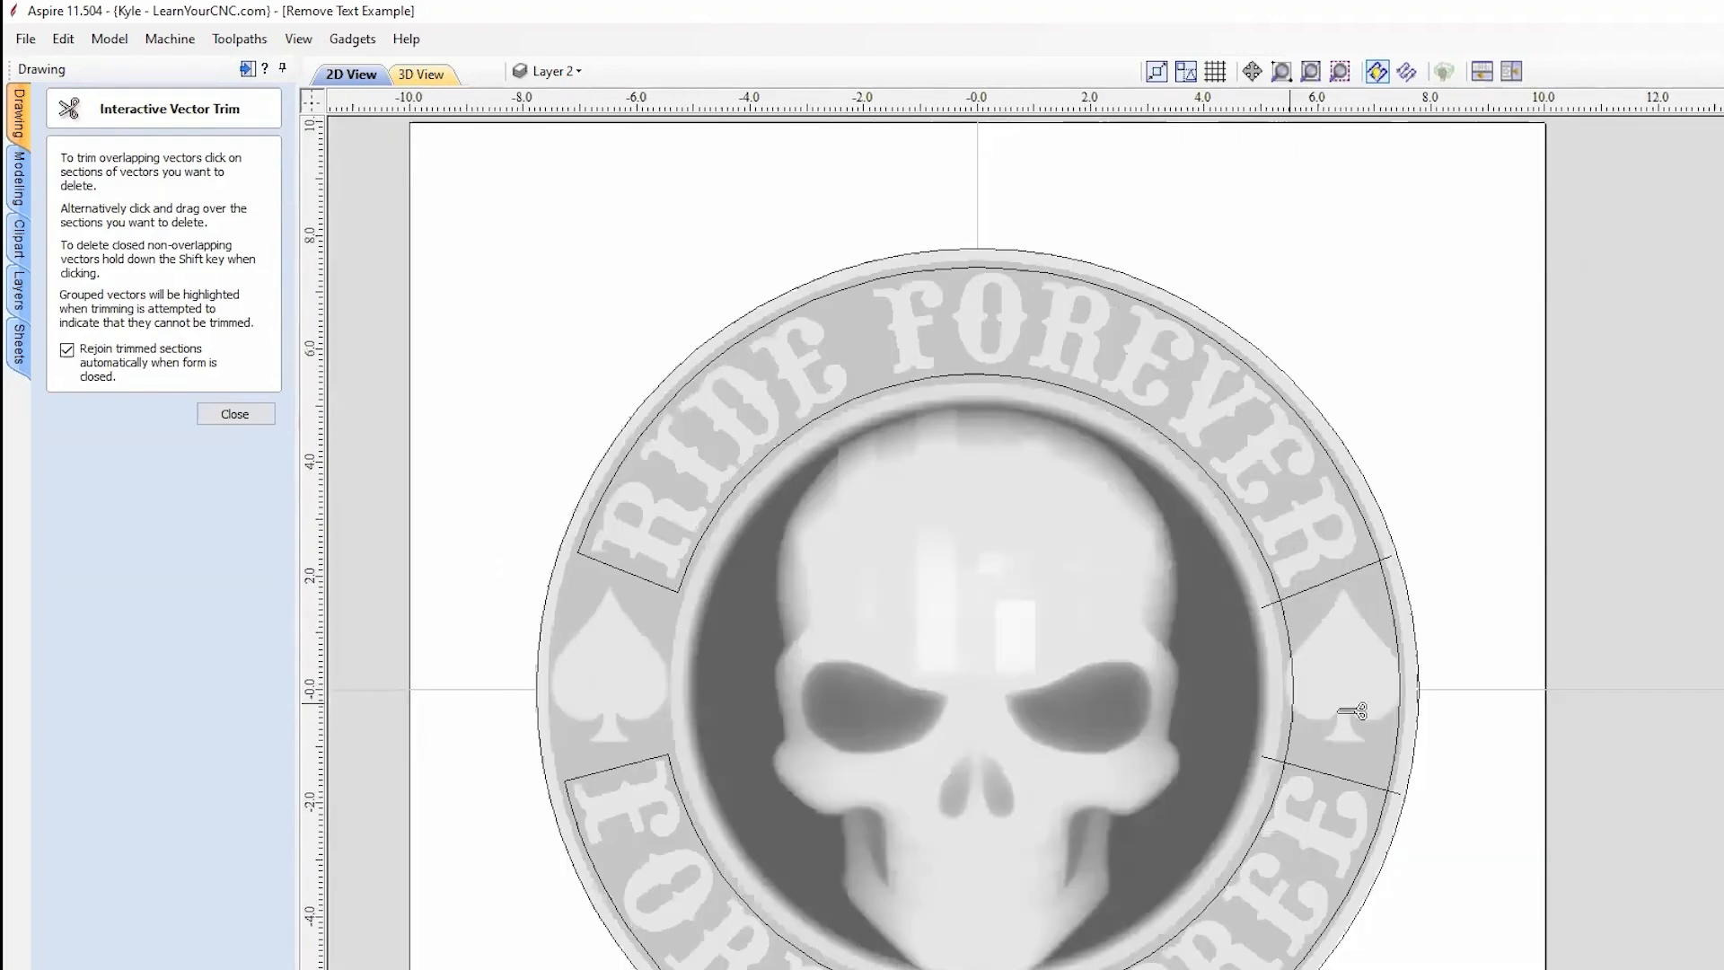
scroll(1455, 680, "up", 3)
scroll(1353, 679, "up", 2)
left_click(1358, 537)
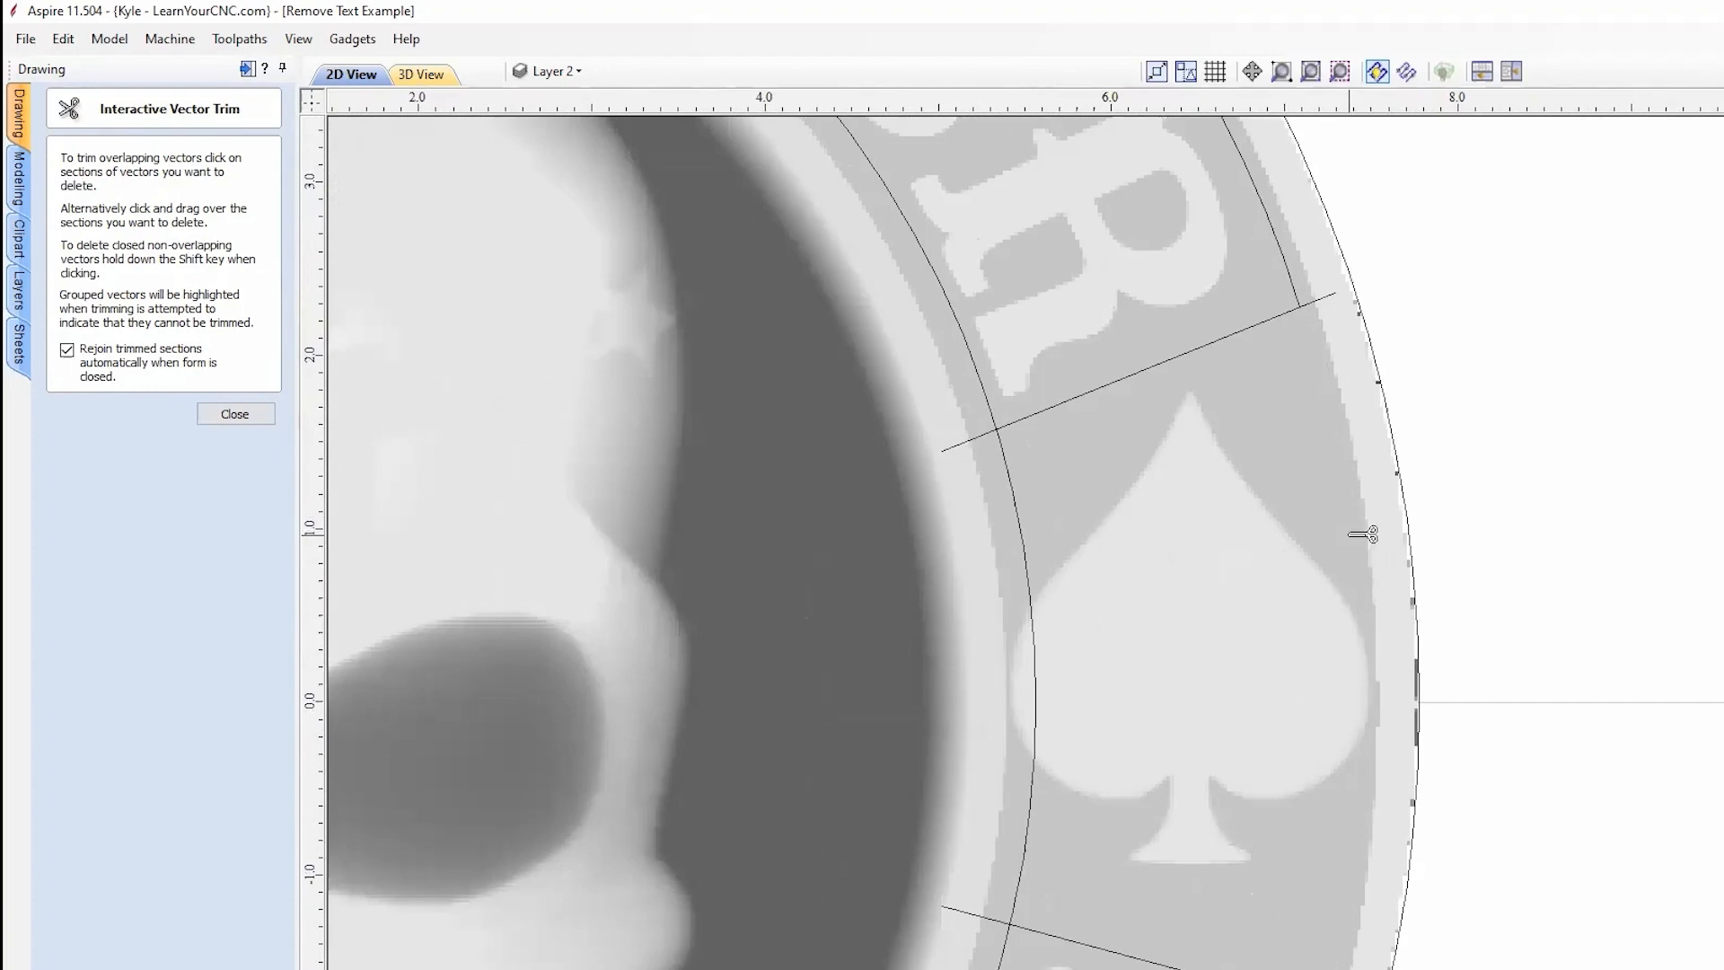
left_click(1029, 564)
left_click(970, 443)
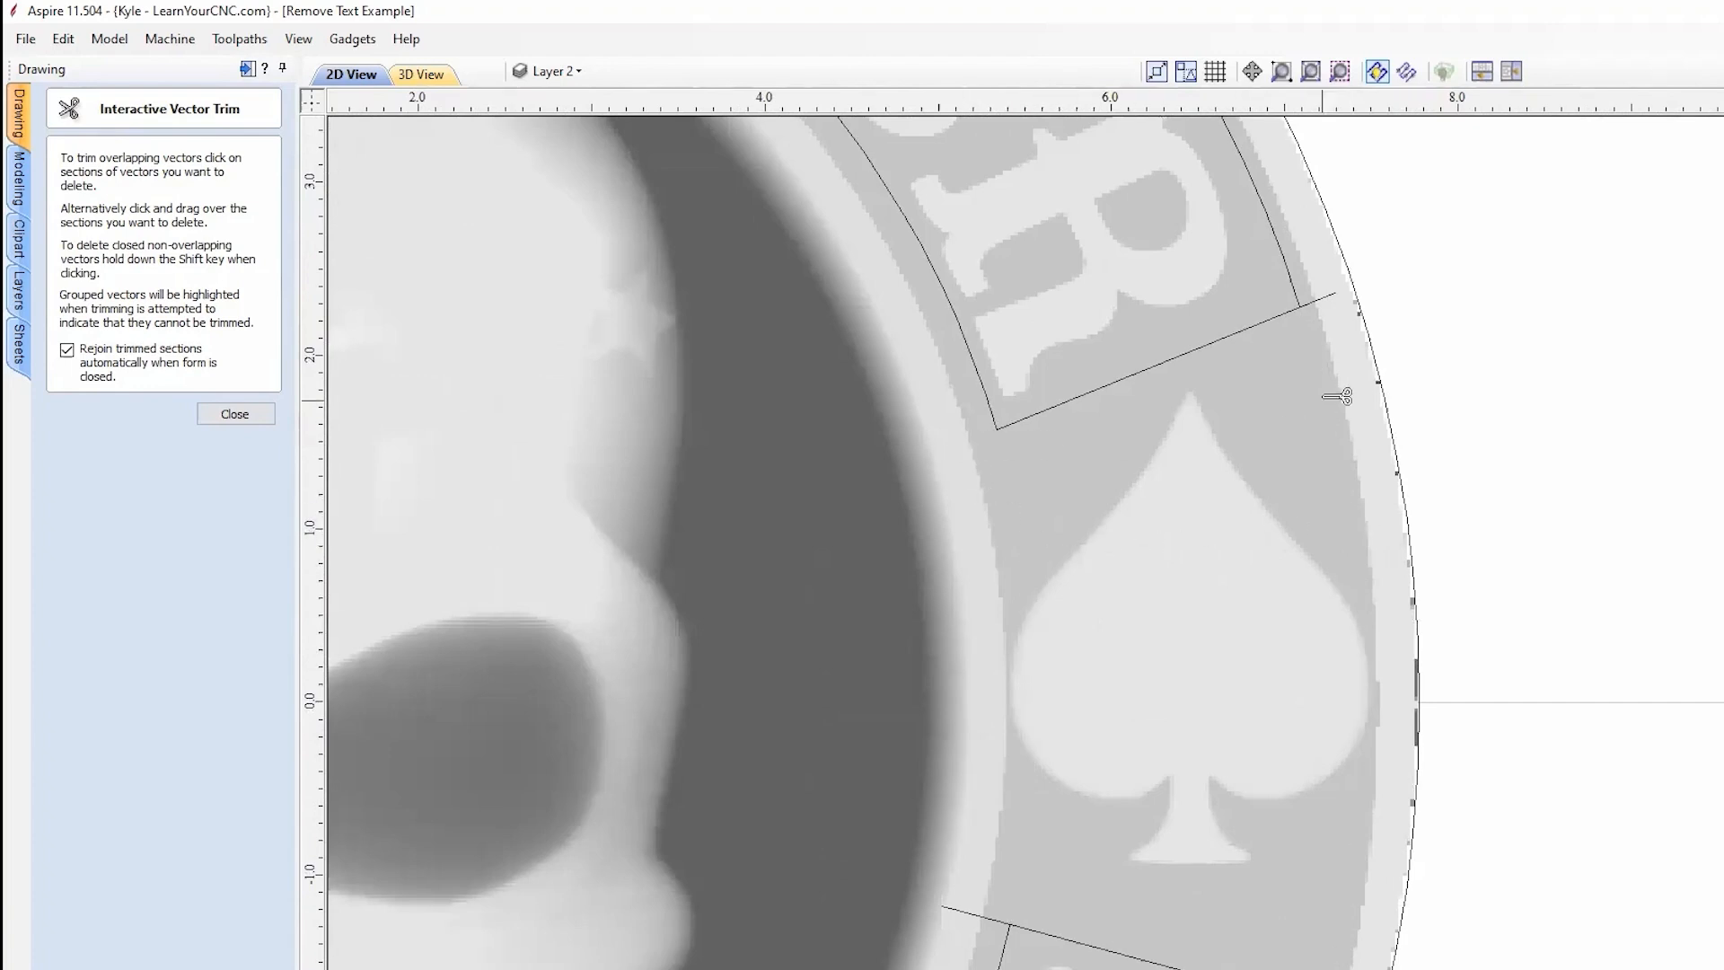
left_click(1321, 299)
scroll(1594, 620, "down", 3)
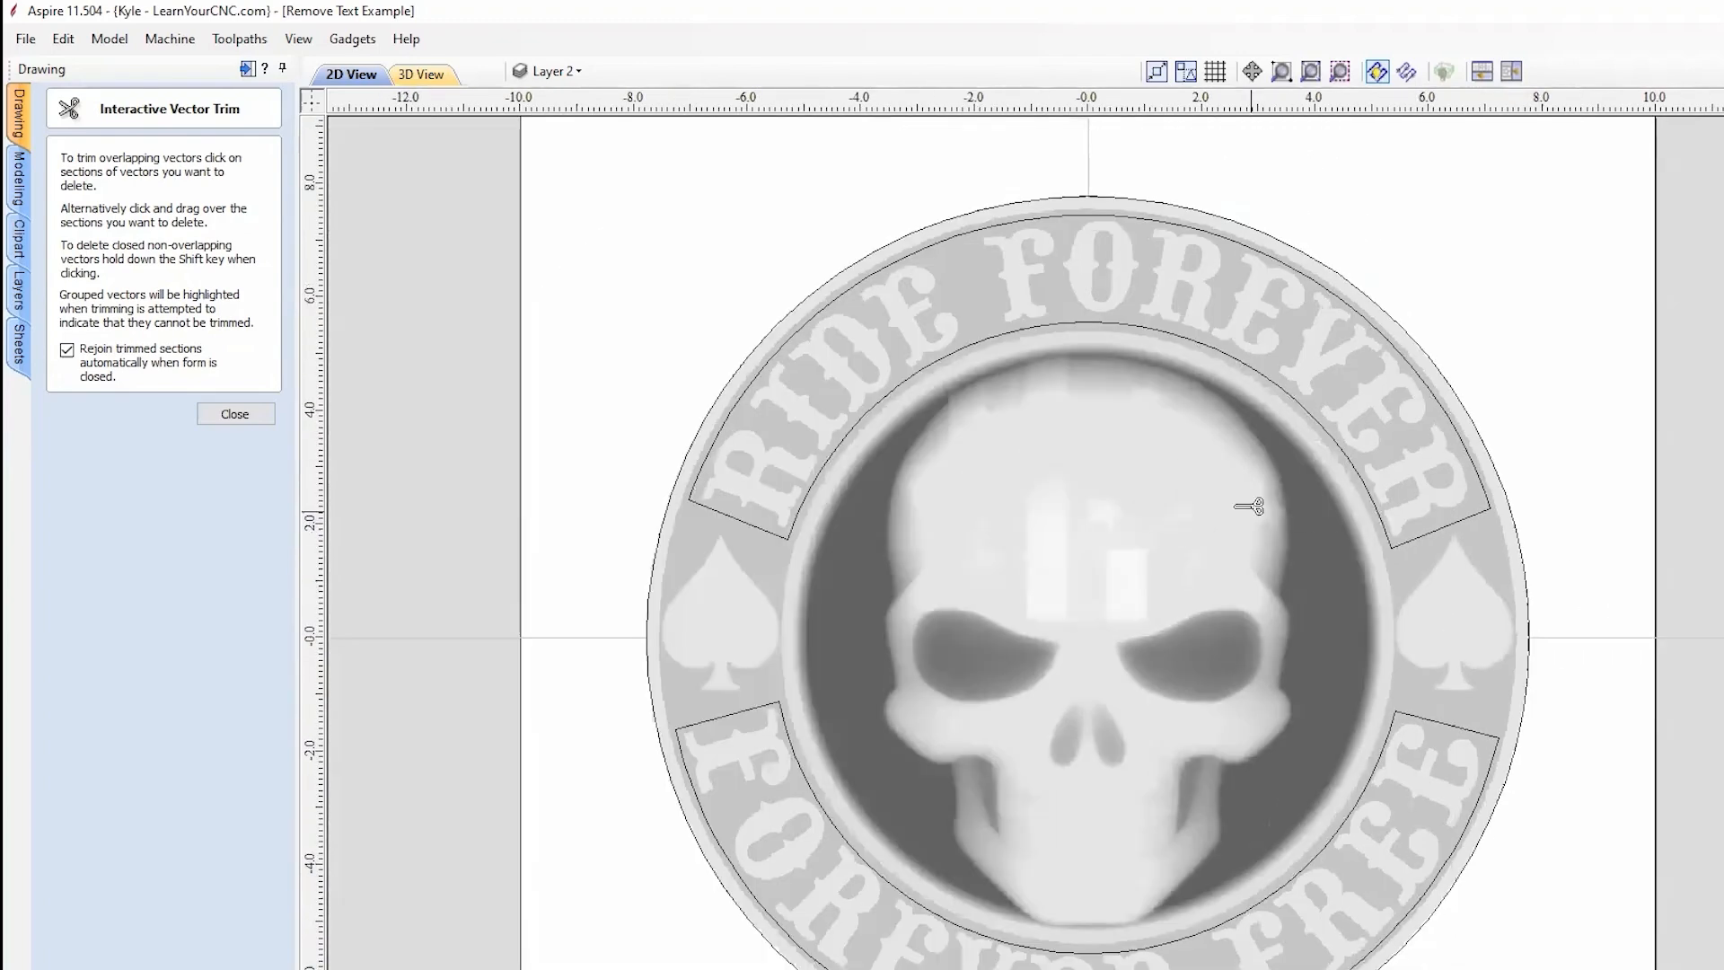
Step: Close the trim tool and confirm the RIDE FOREVER and FOREVER FREE bands each select as one closed vector
left_click(232, 412)
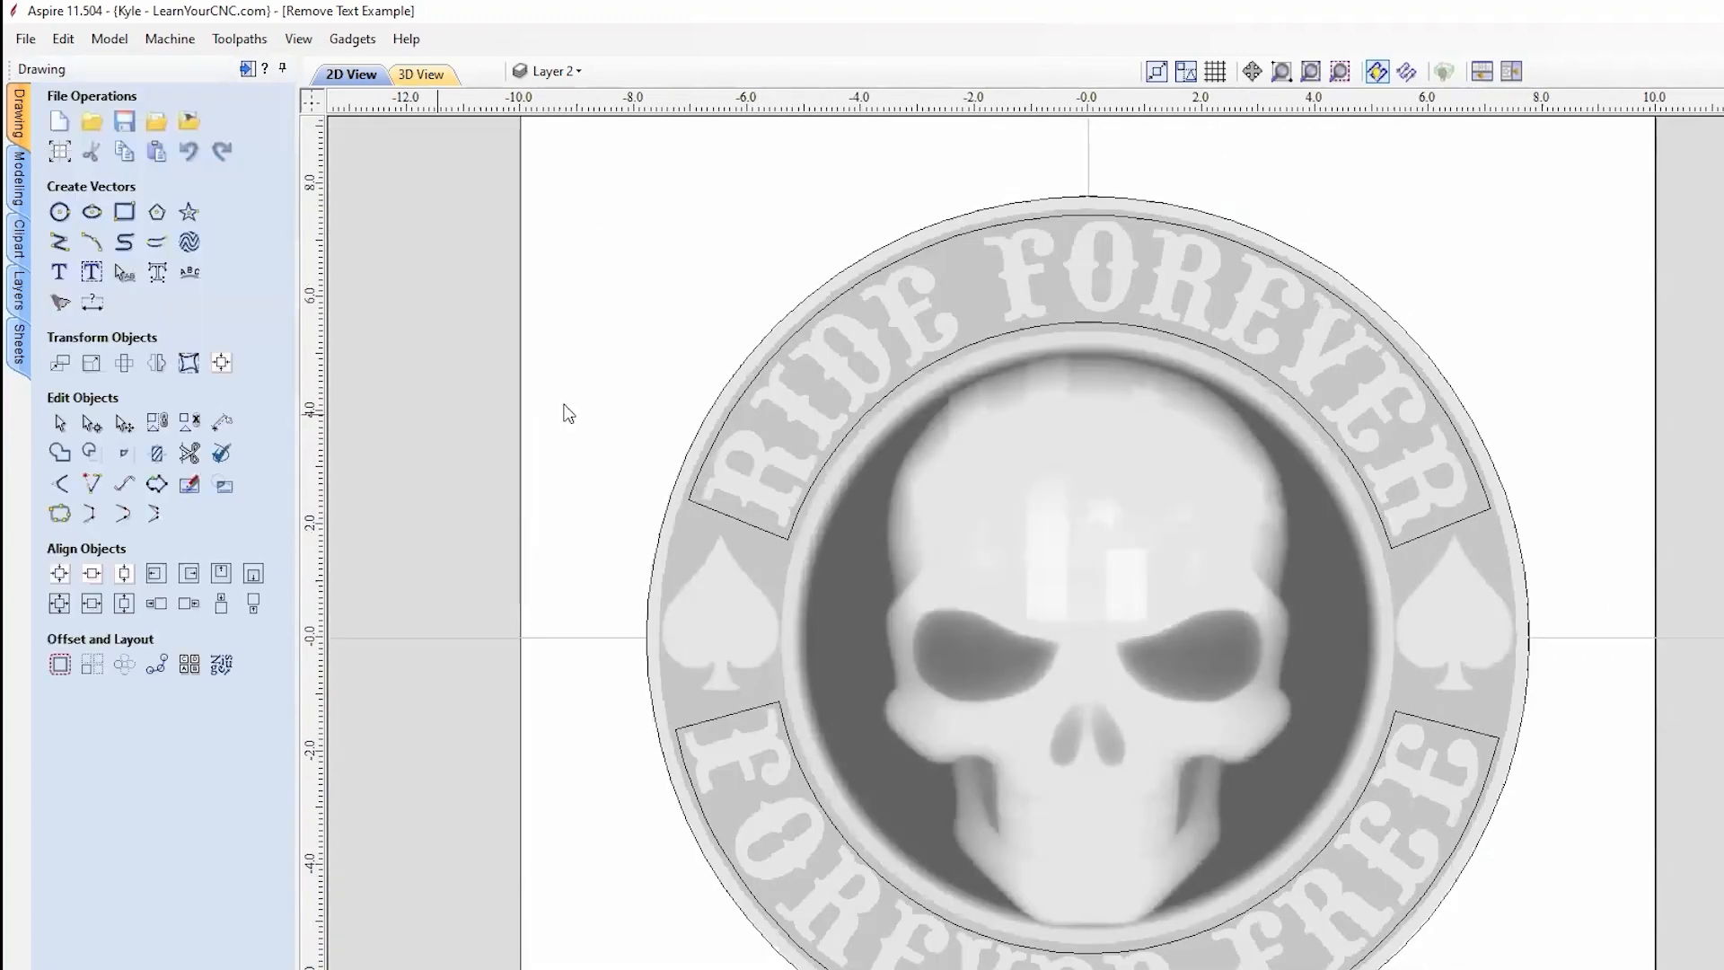
left_click(1116, 322)
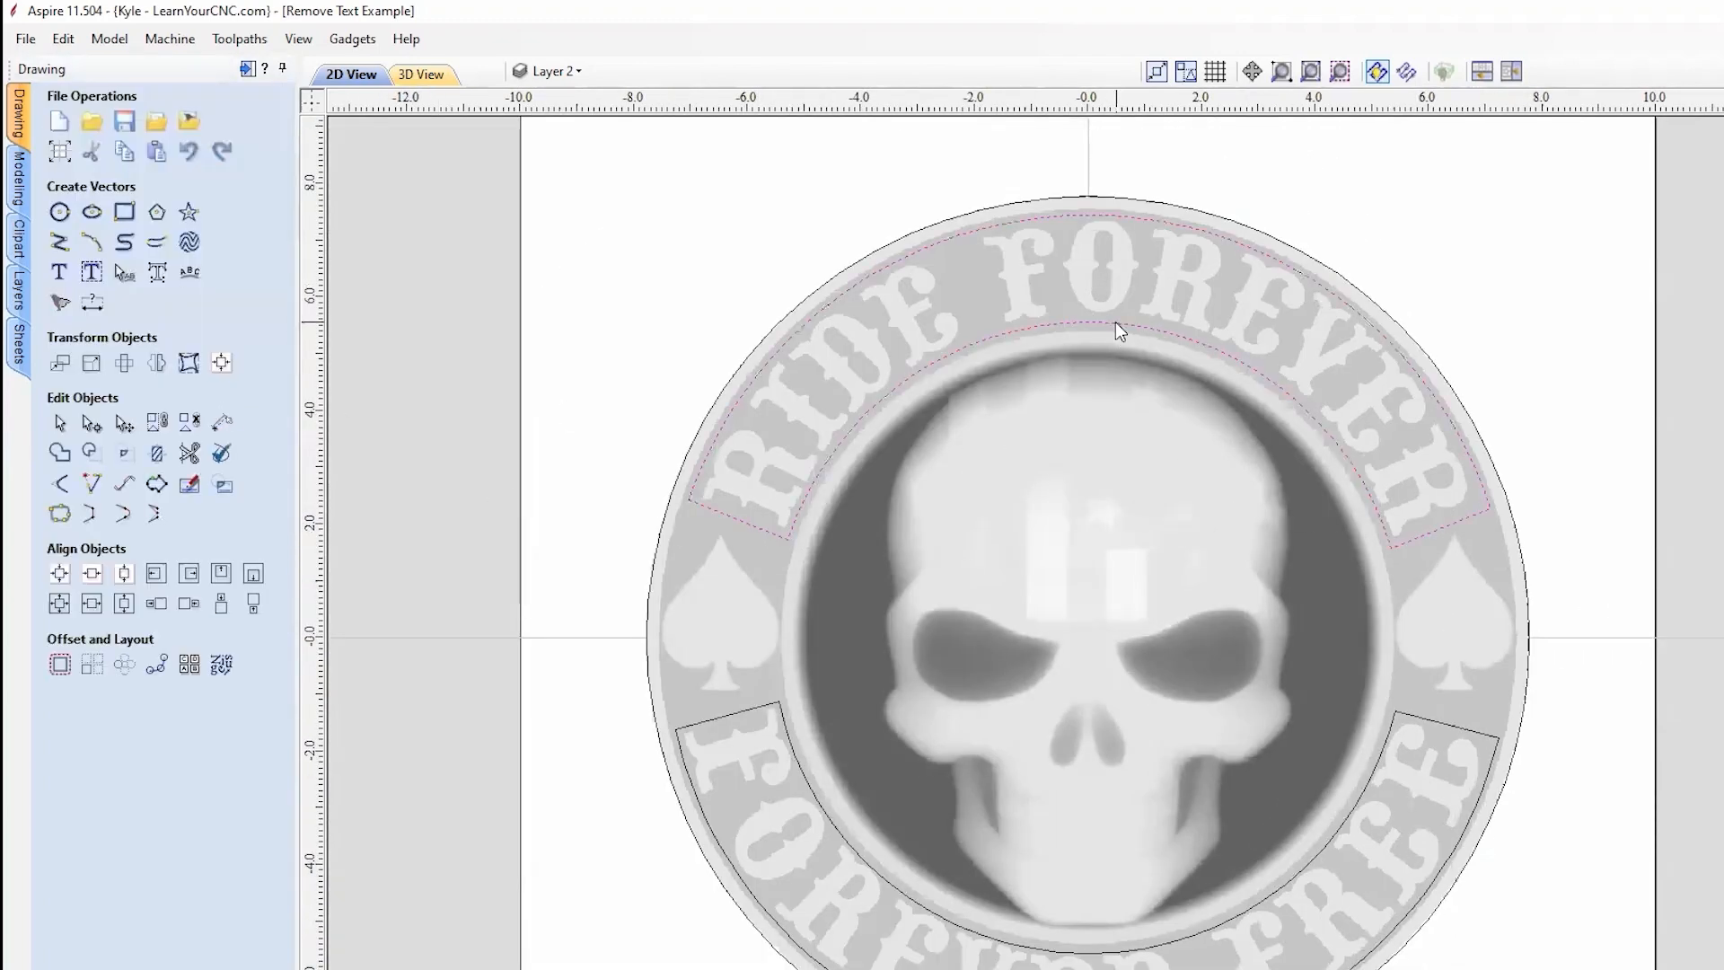
left_click(781, 713, "shift")
left_click(781, 535)
left_click(778, 703)
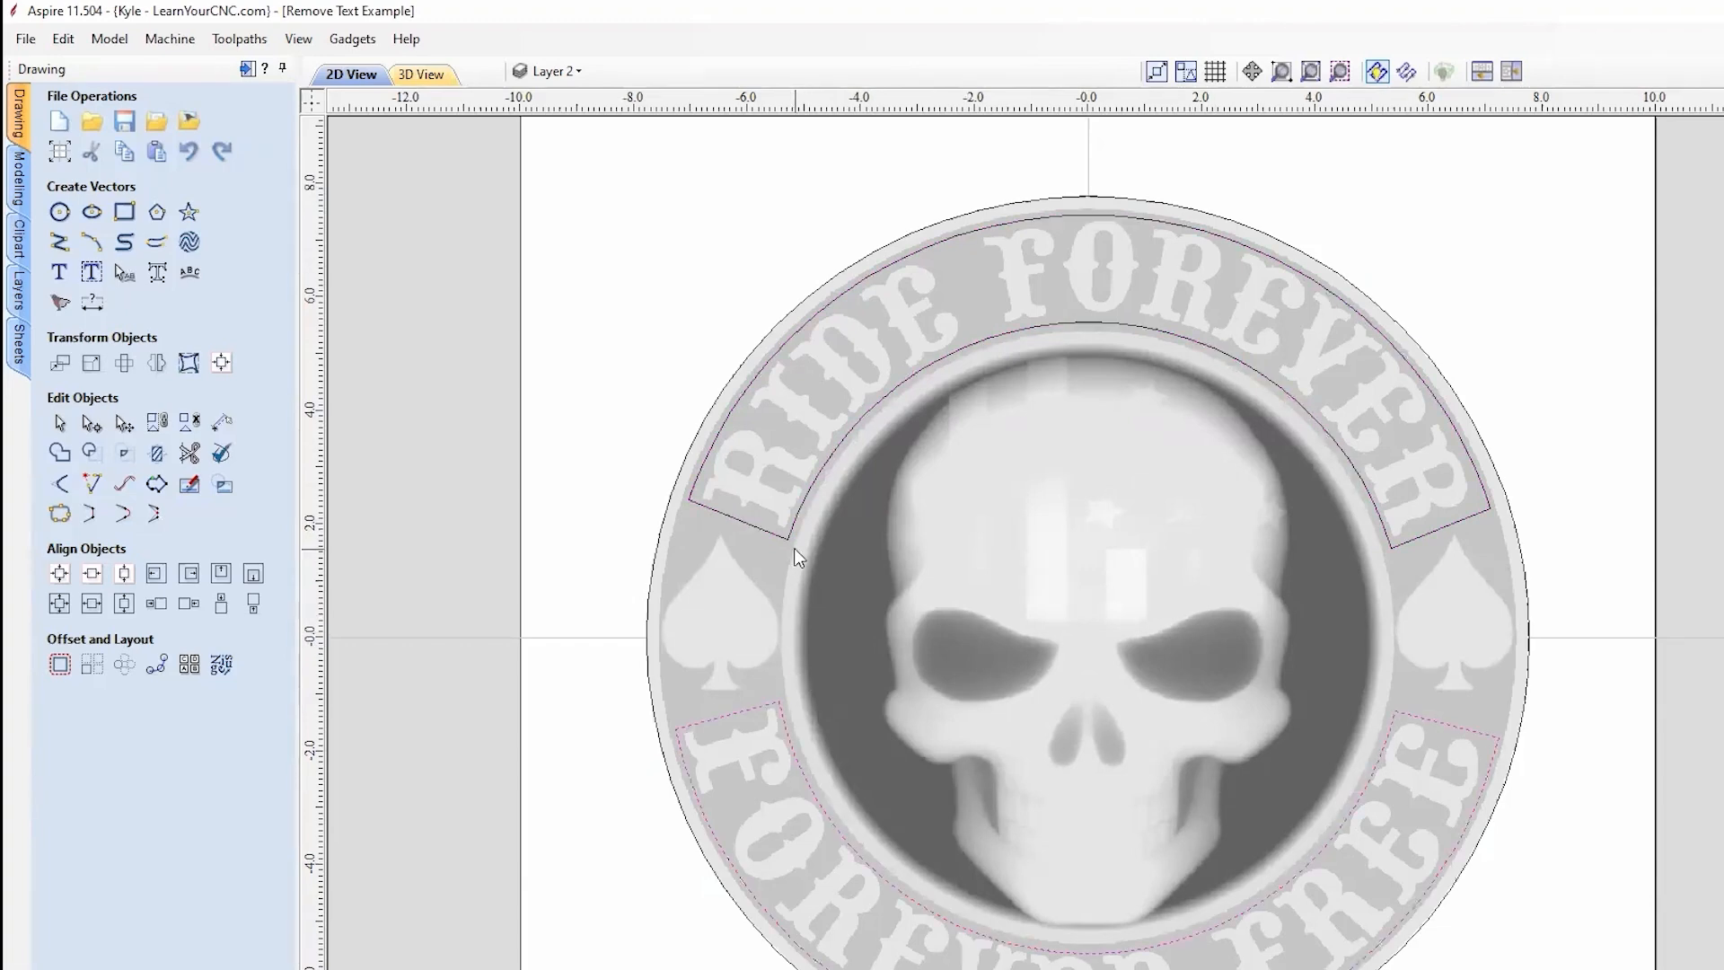
left_click(790, 538)
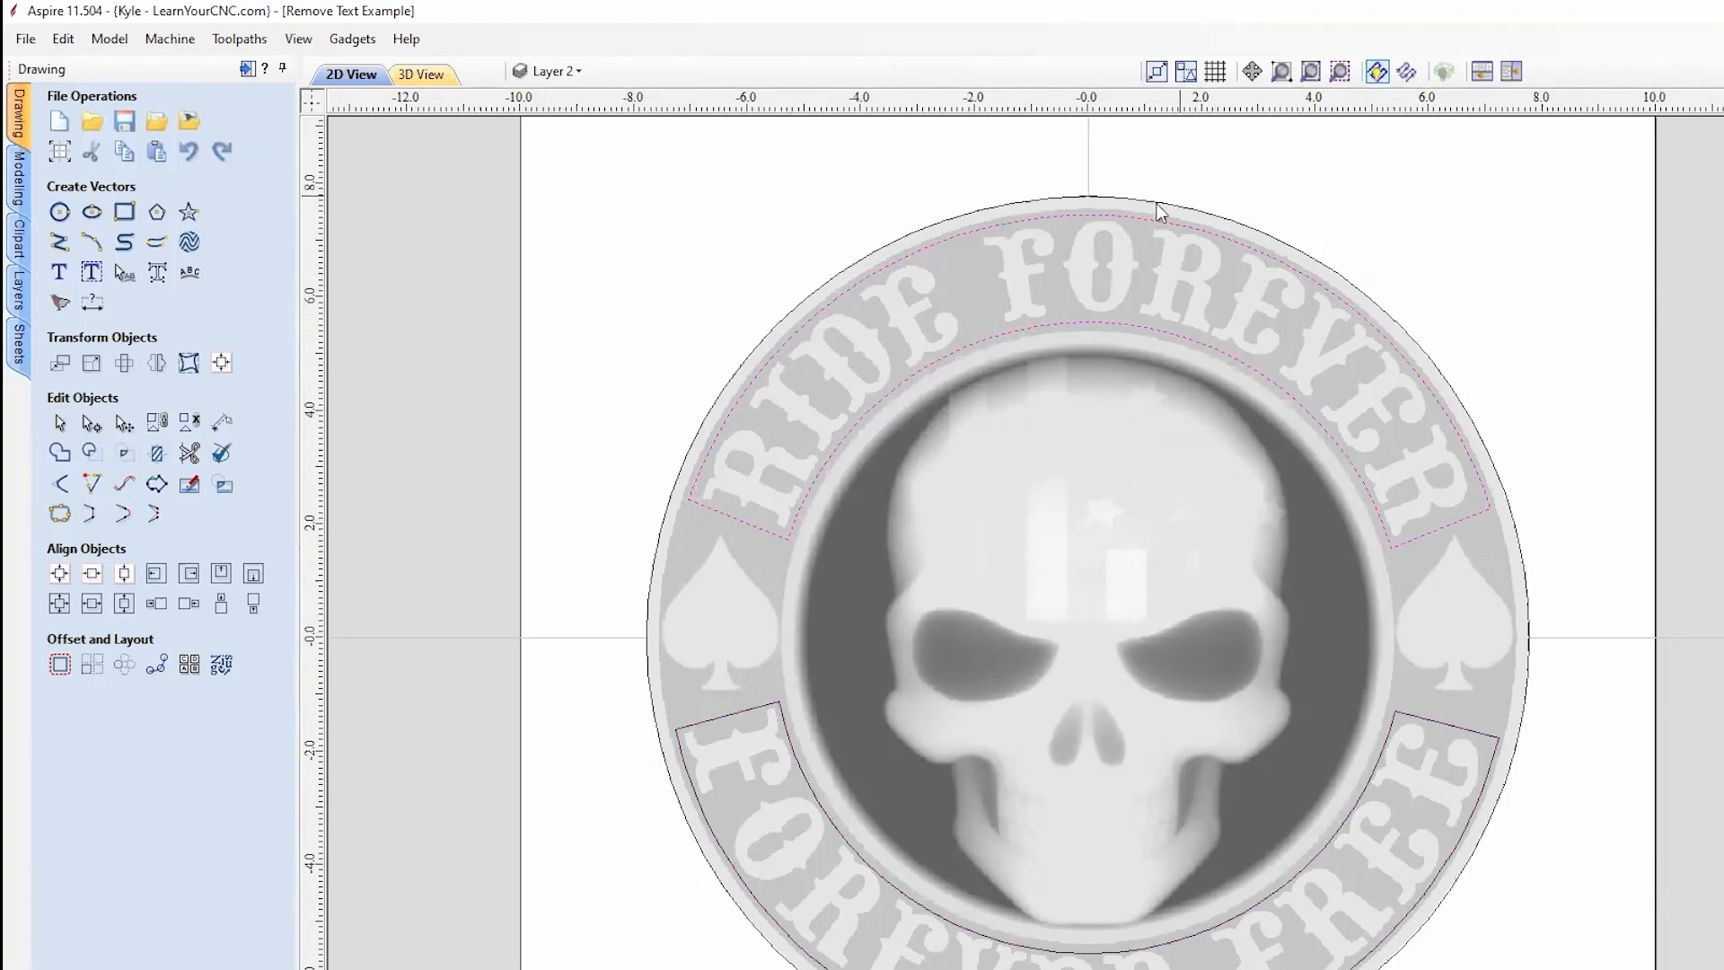
middle_click_drag(770, 764, 681, 736)
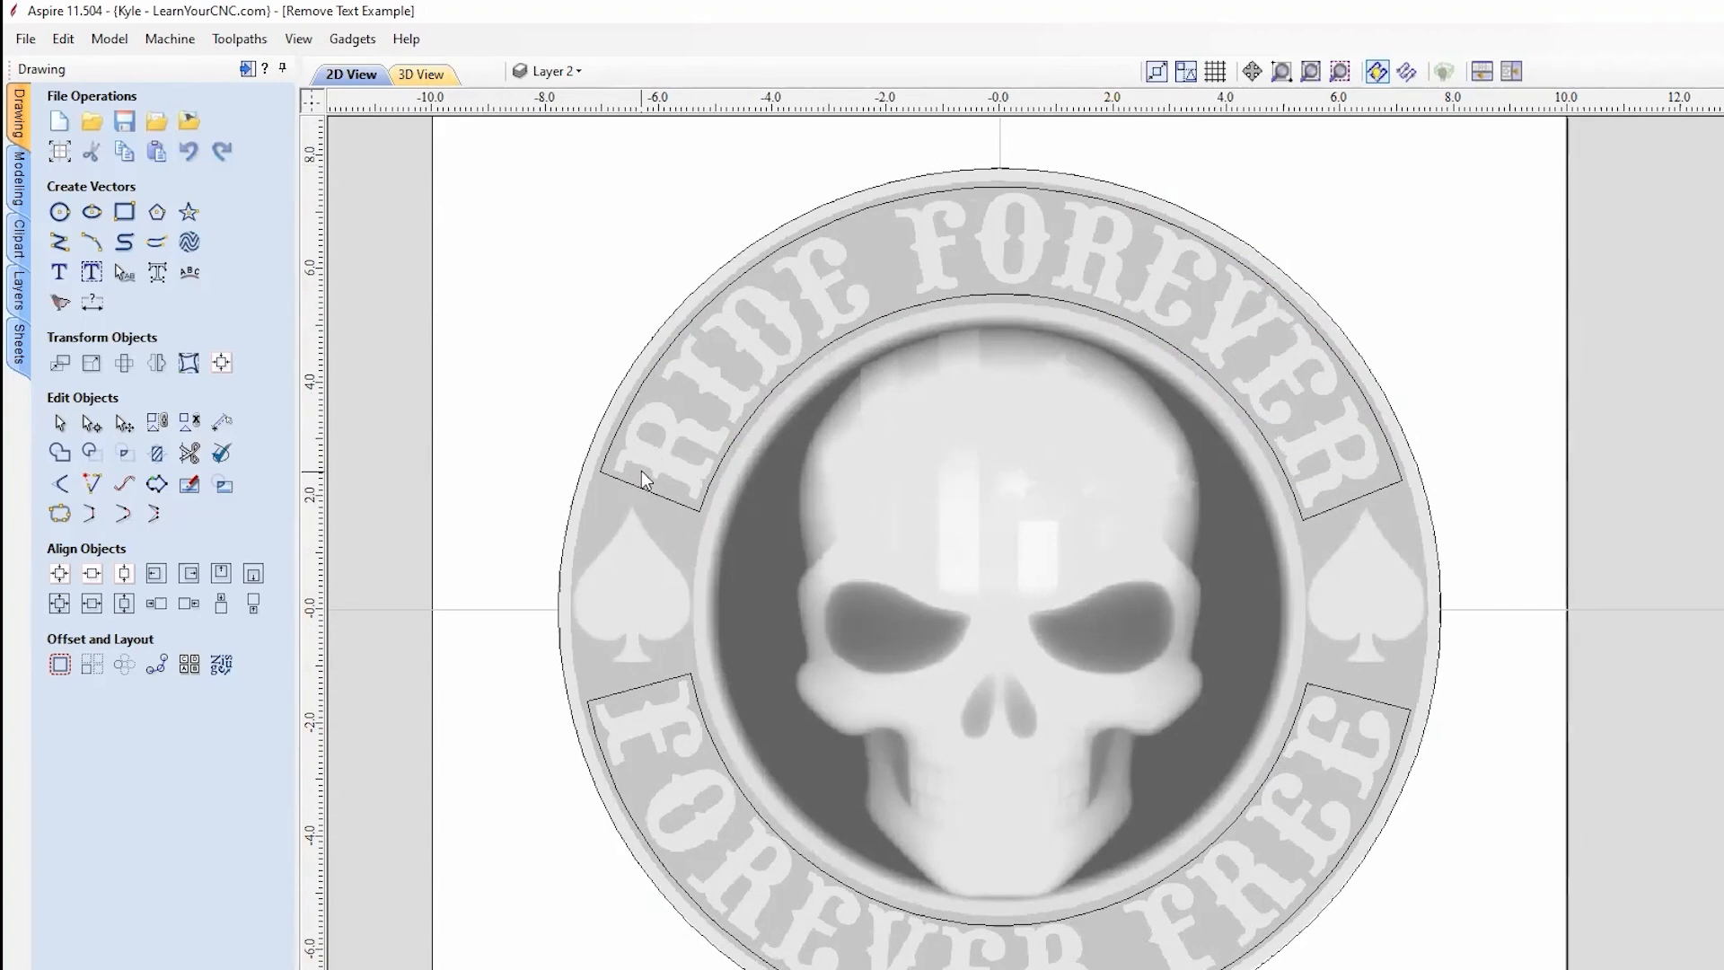
Step: View the rendered 3D coin, zoomed in and tilted to an oblique angle
left_click(422, 75)
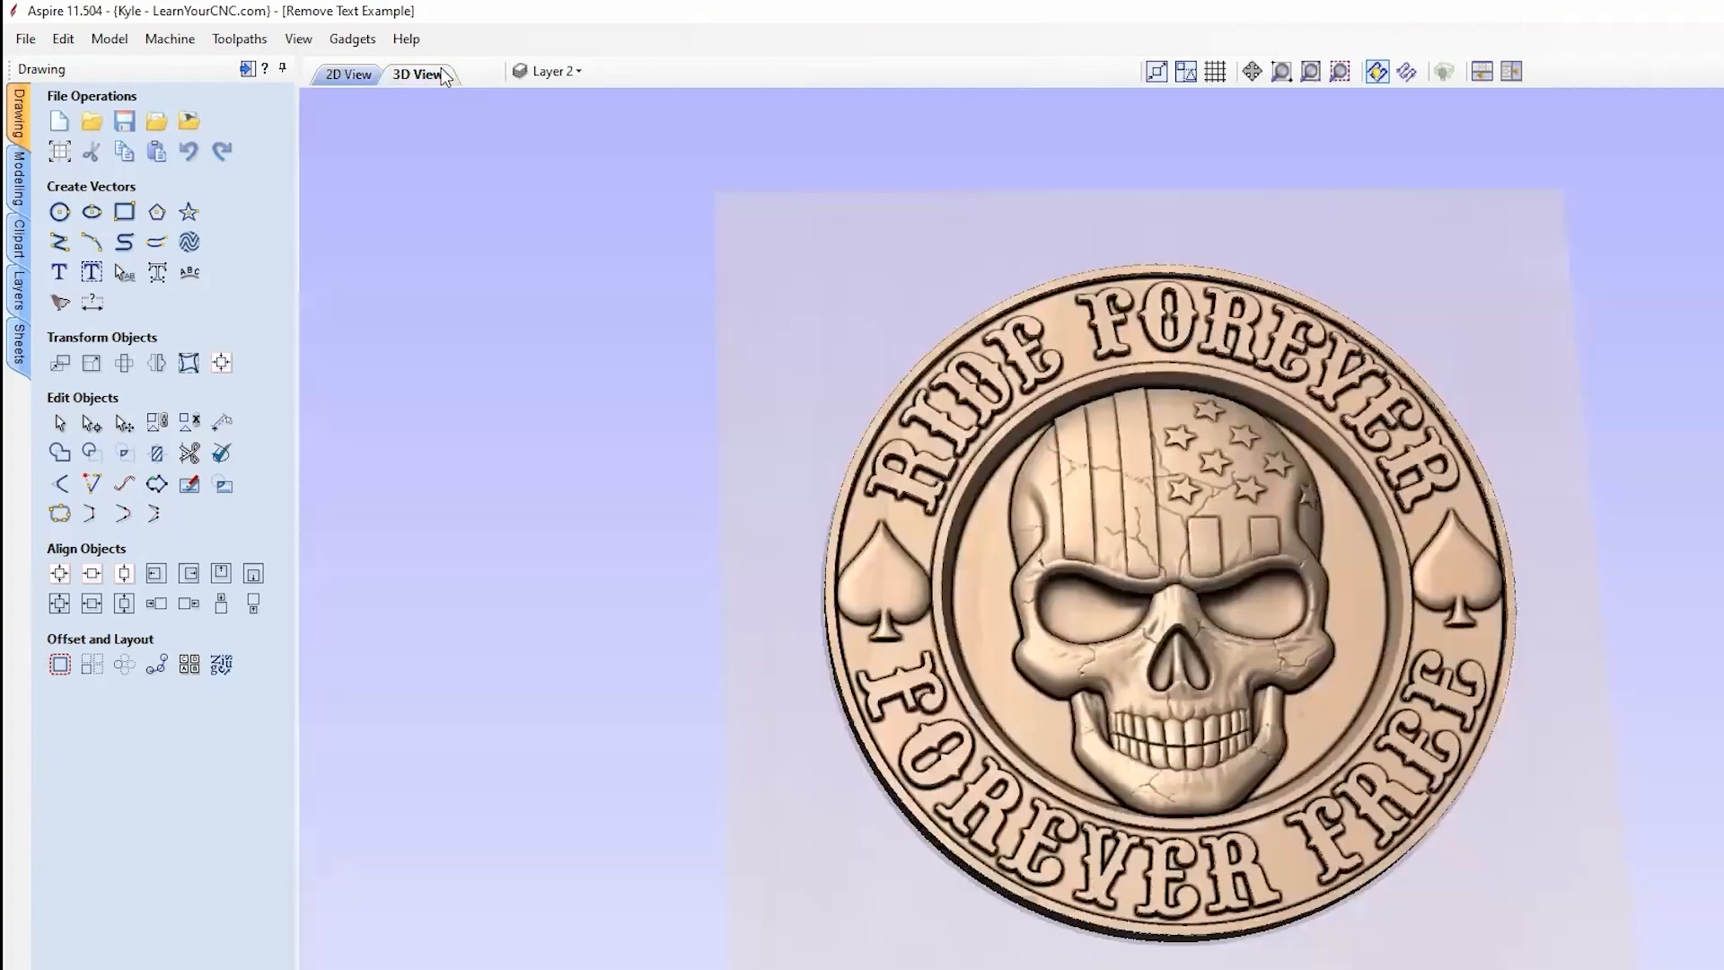
scroll(1482, 494, "up", 4)
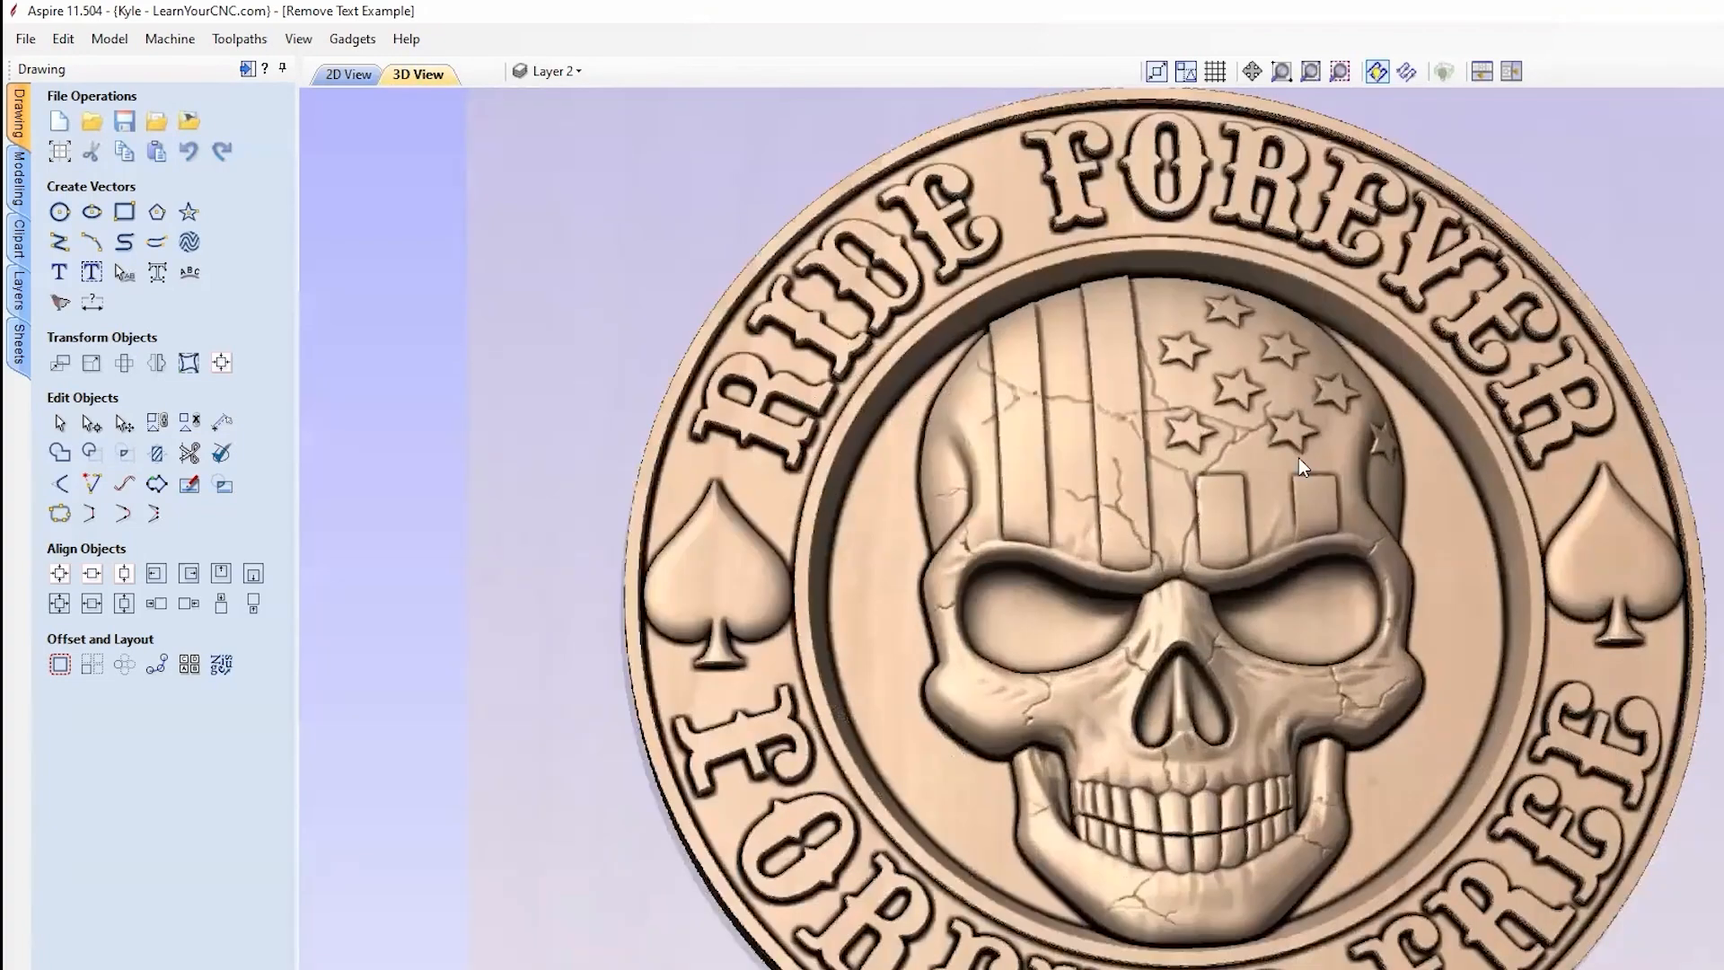
middle_click_drag(1301, 459, 1092, 427)
left_click_drag(1141, 838, 552, 904)
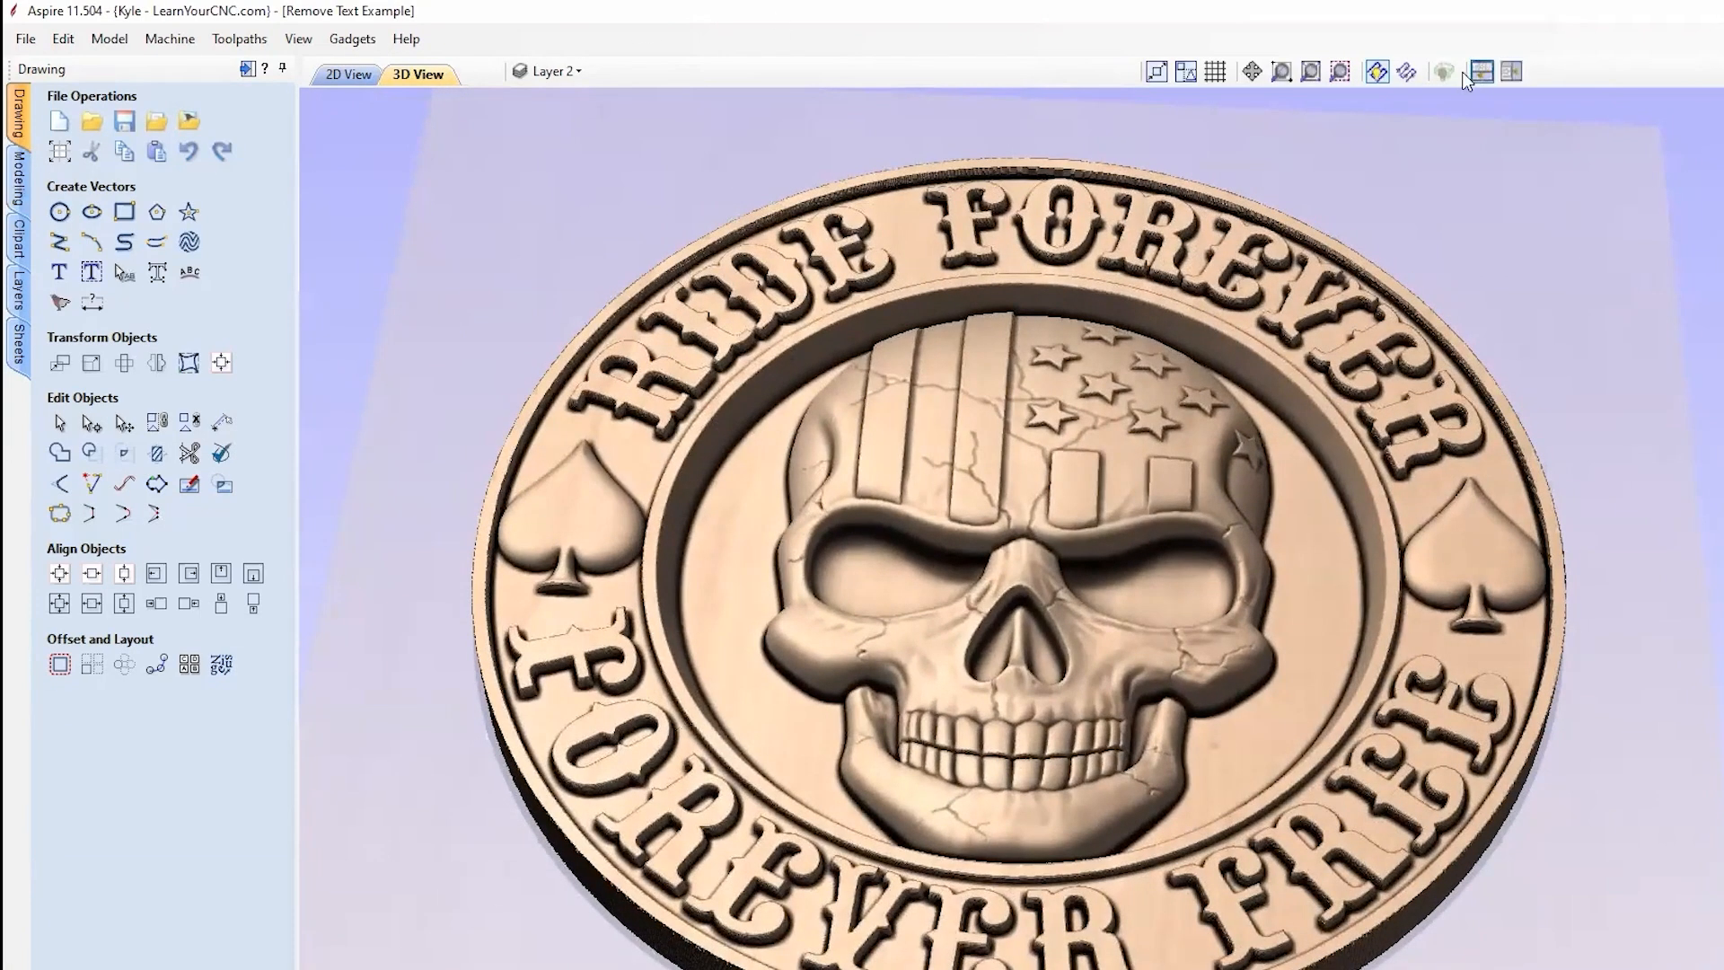
Step: Tile the 2D and 3D windows and select both arched lettering bands in the 2D view
left_click(1511, 71)
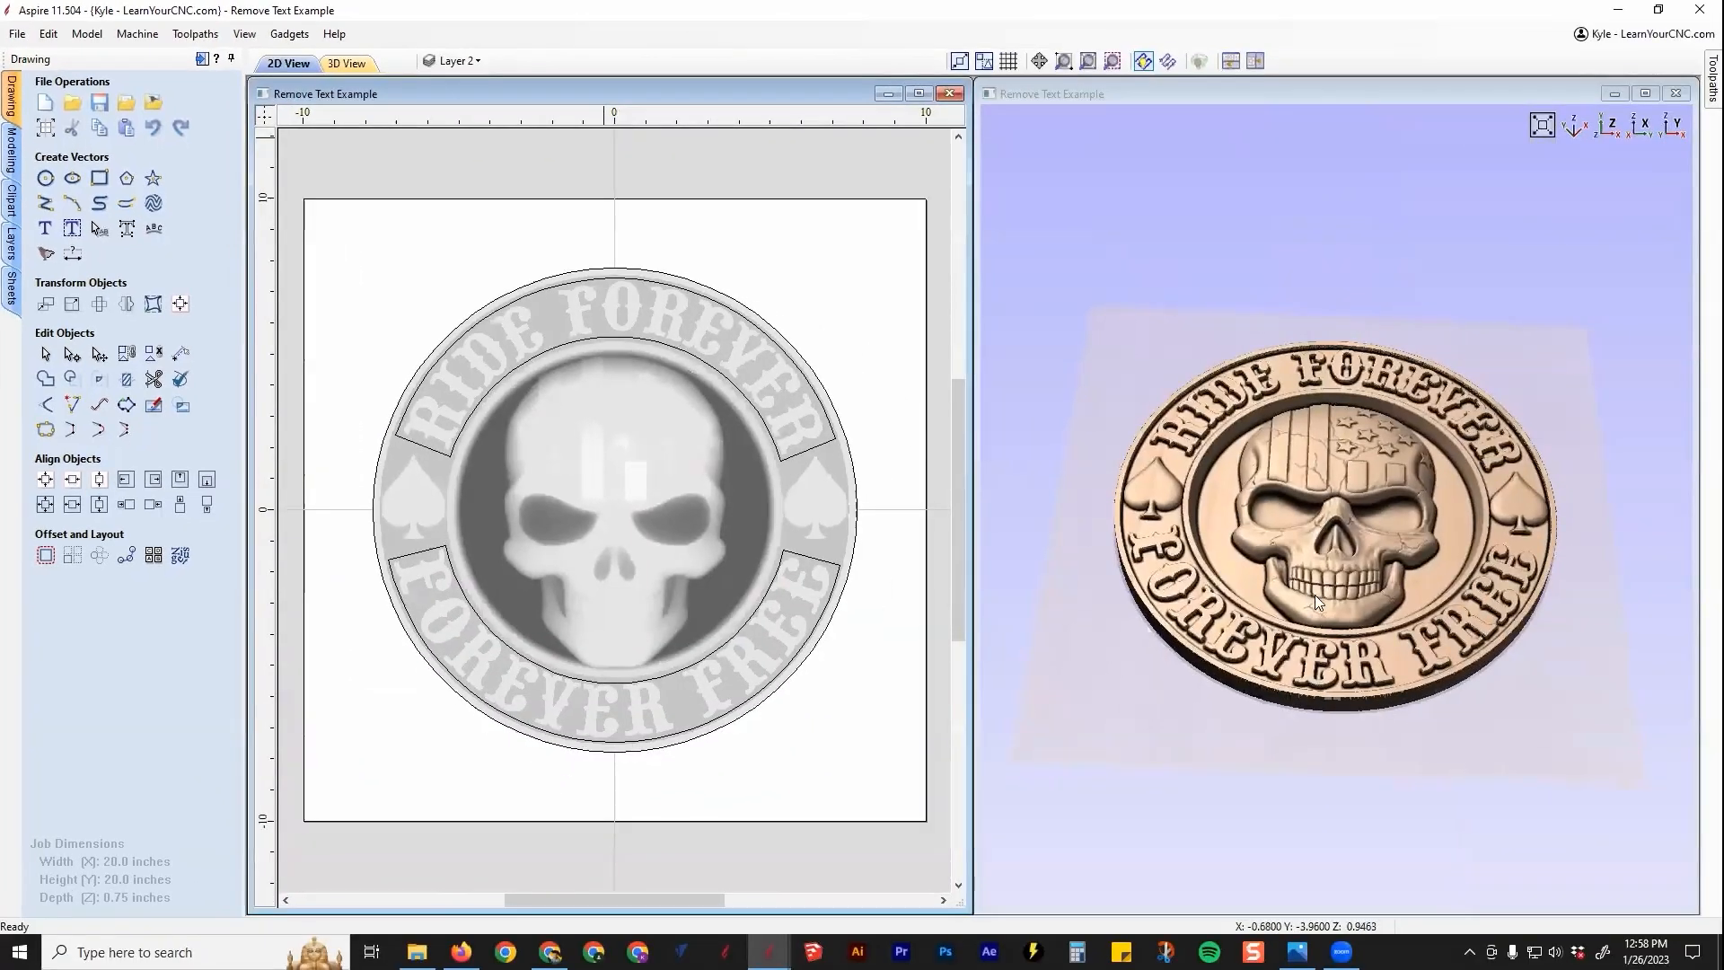
scroll(1253, 726, "up", 3)
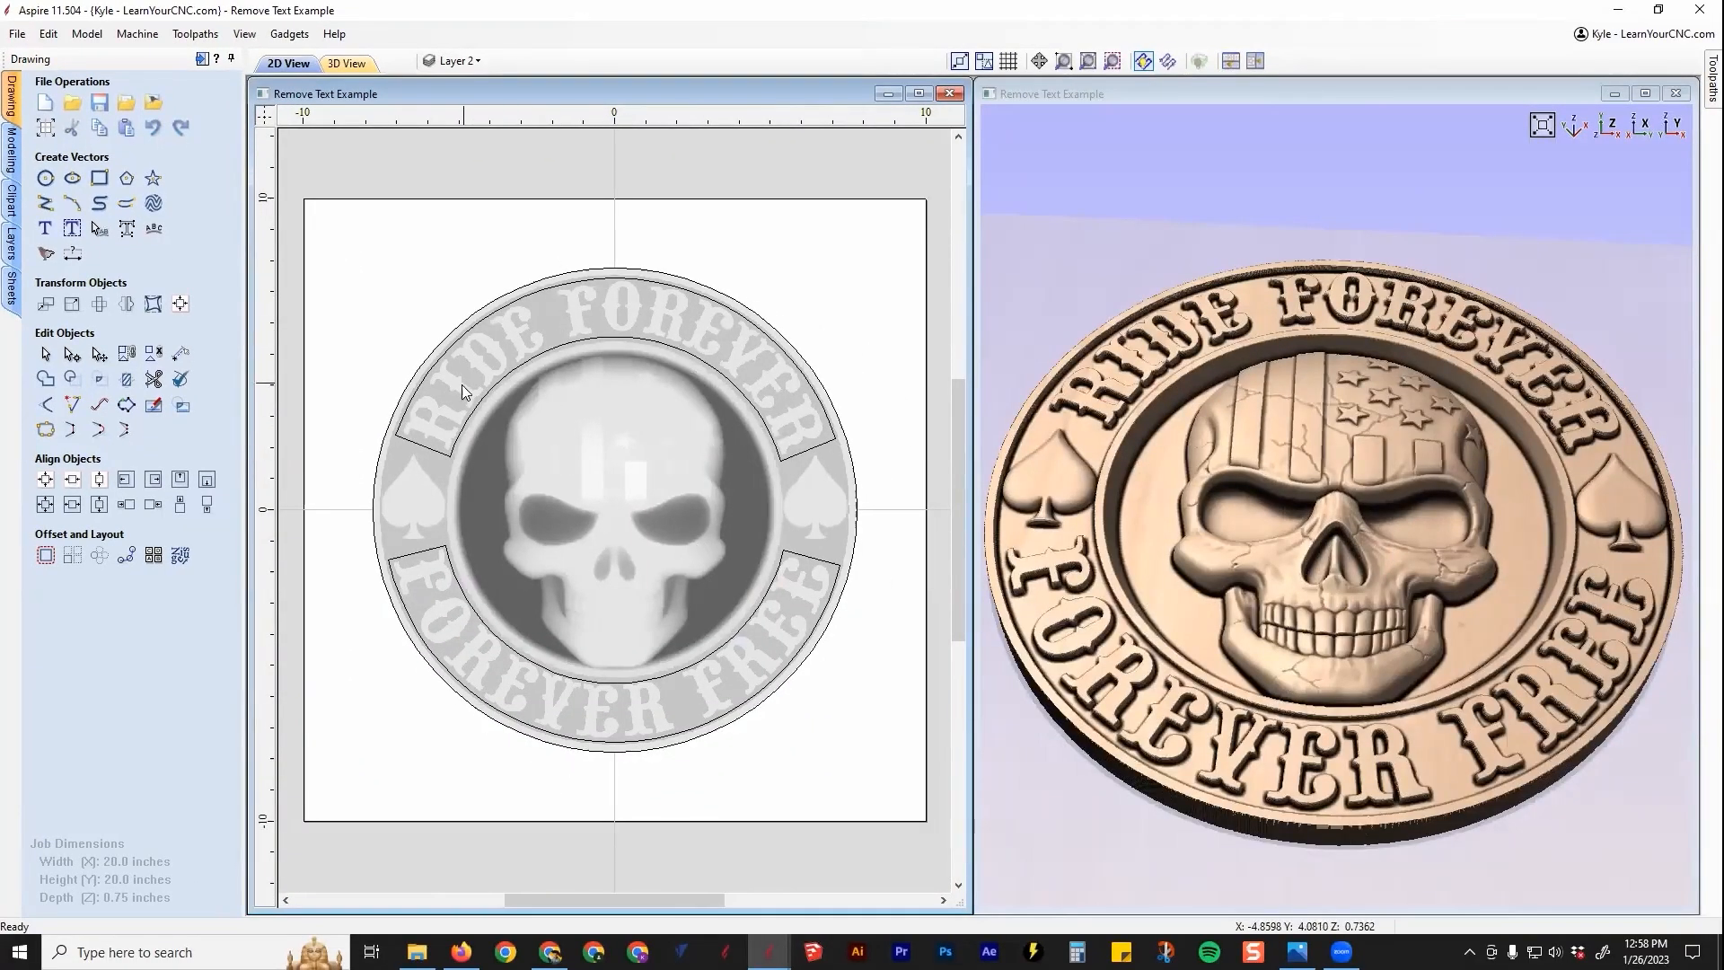
left_click(687, 354)
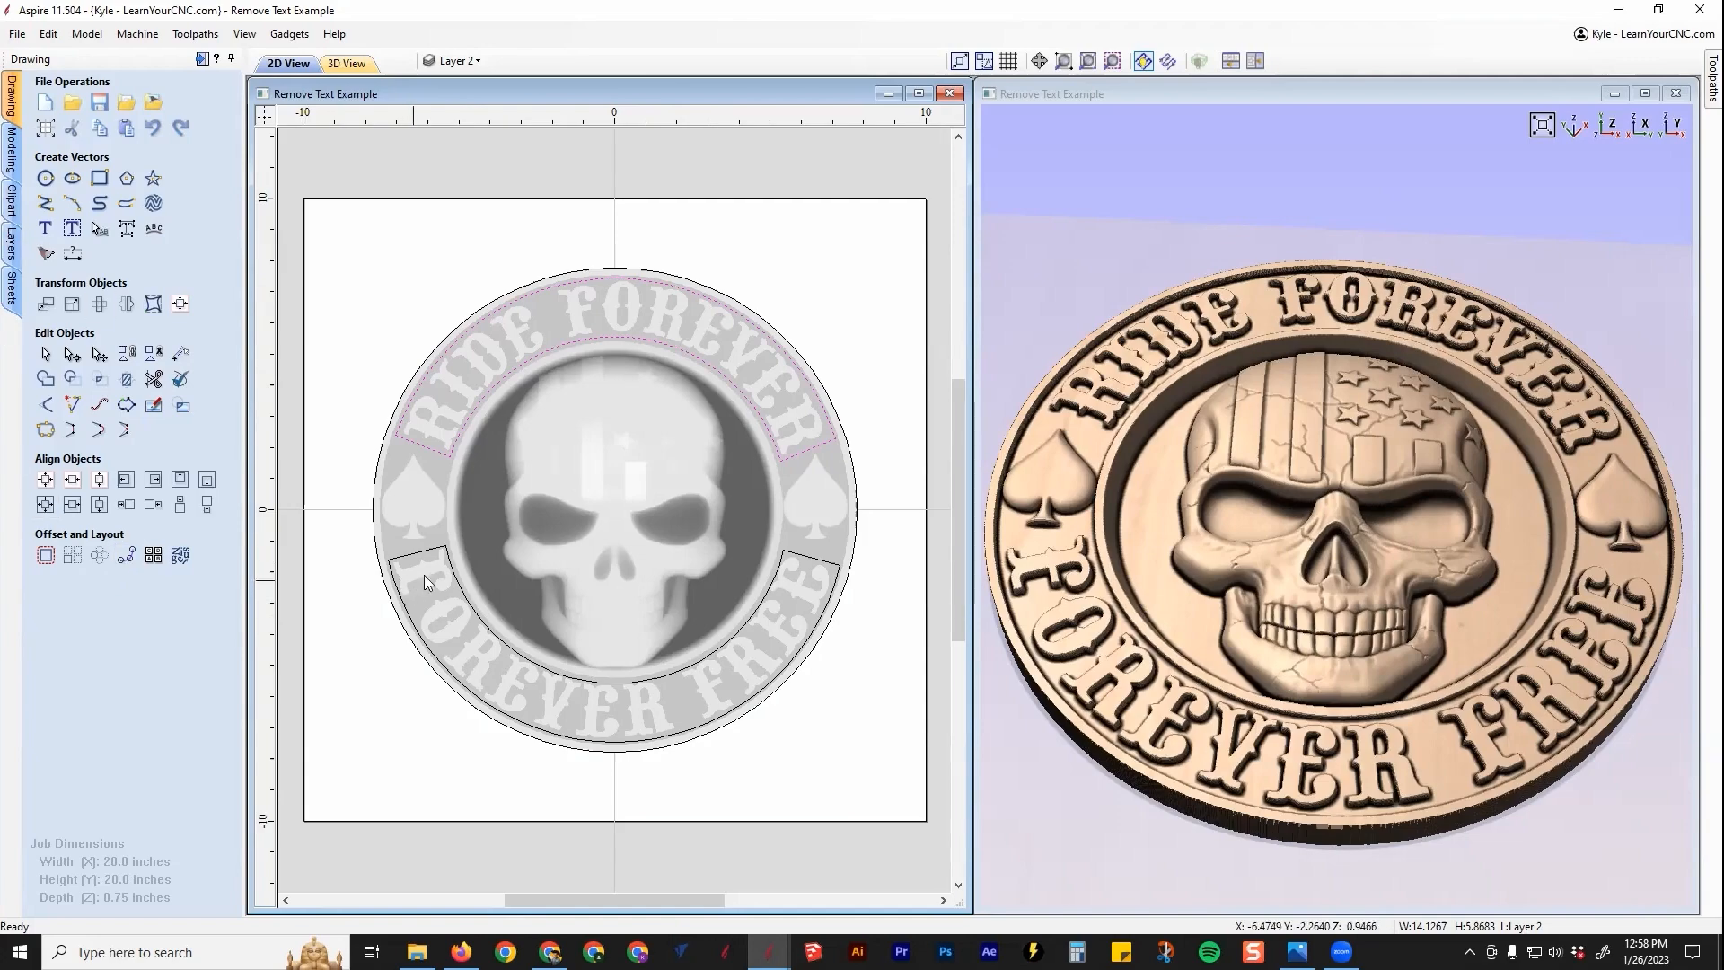
left_click(463, 586, "shift")
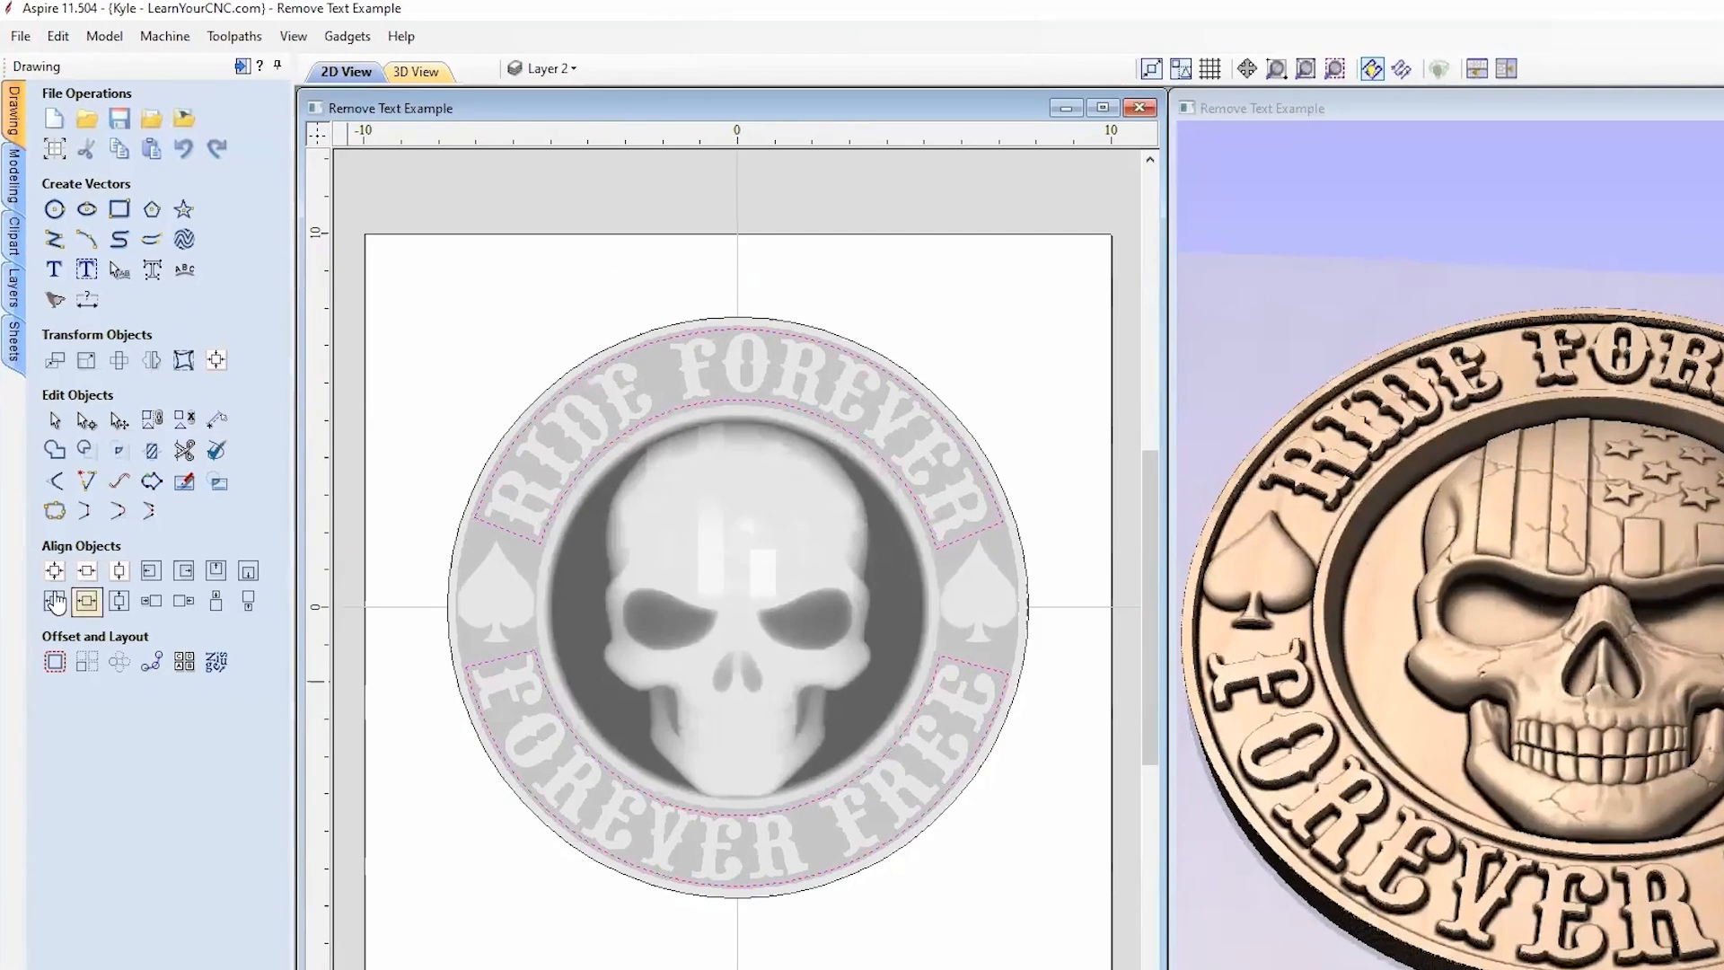
Step: In the Modeling tools, select the RIDE FOREVER band, FOREVER FREE band and outer circle together
left_click(19, 178)
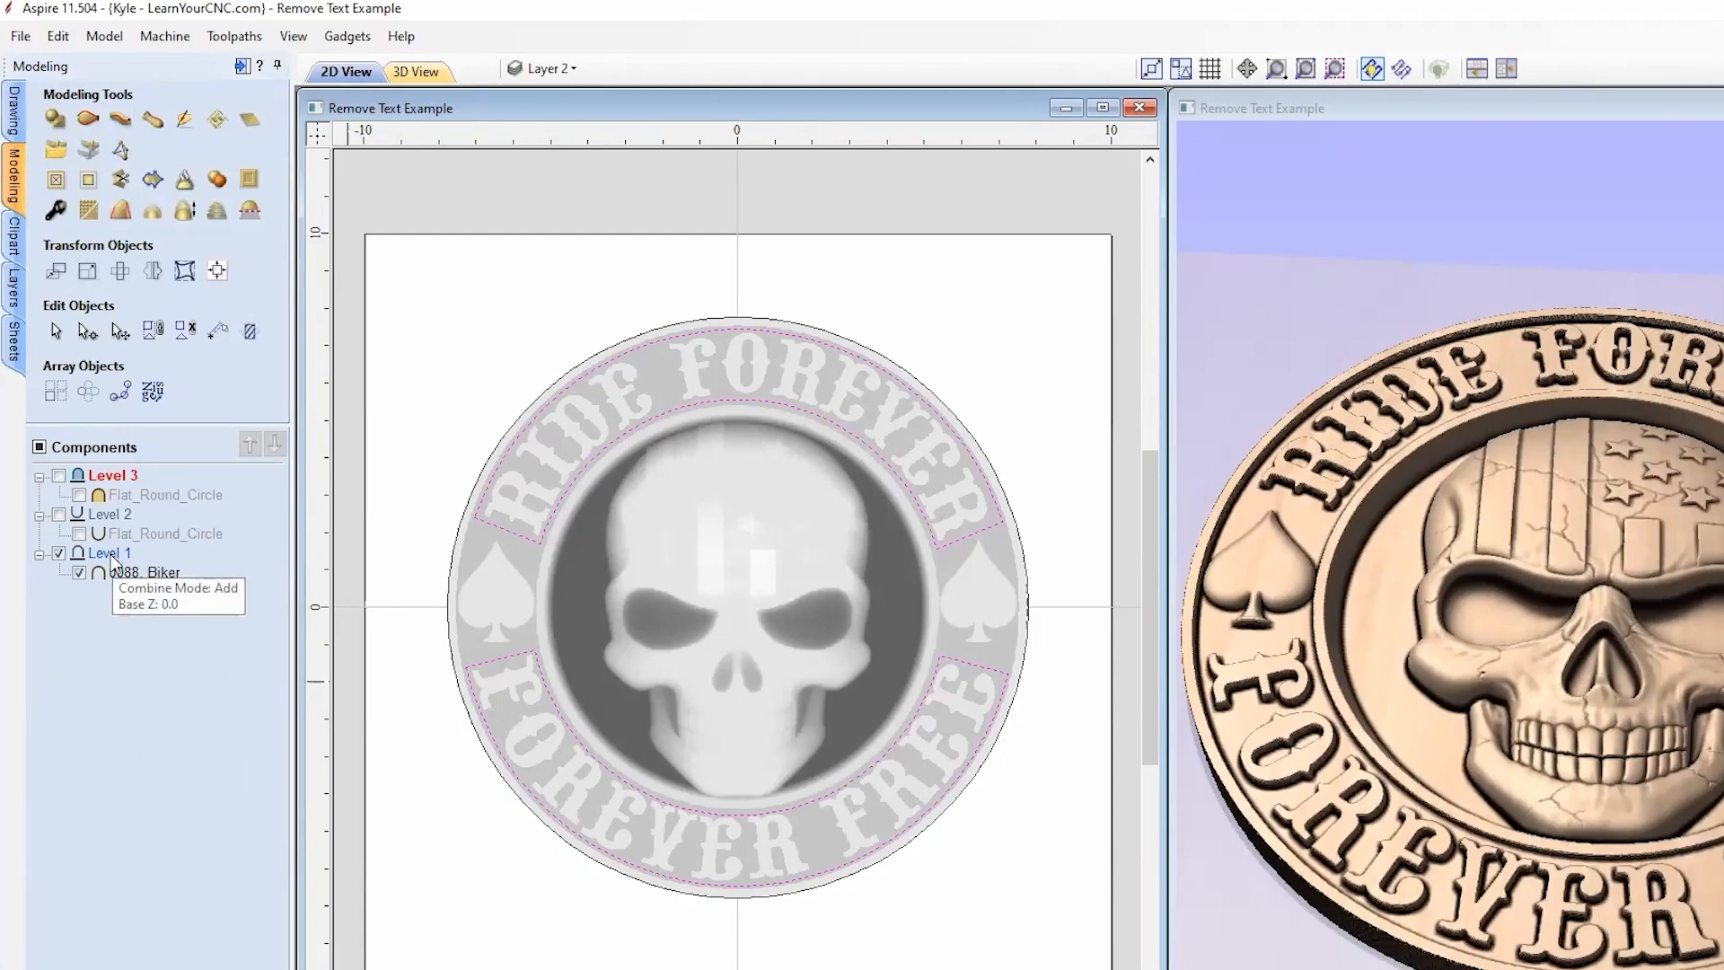
left_click(433, 496)
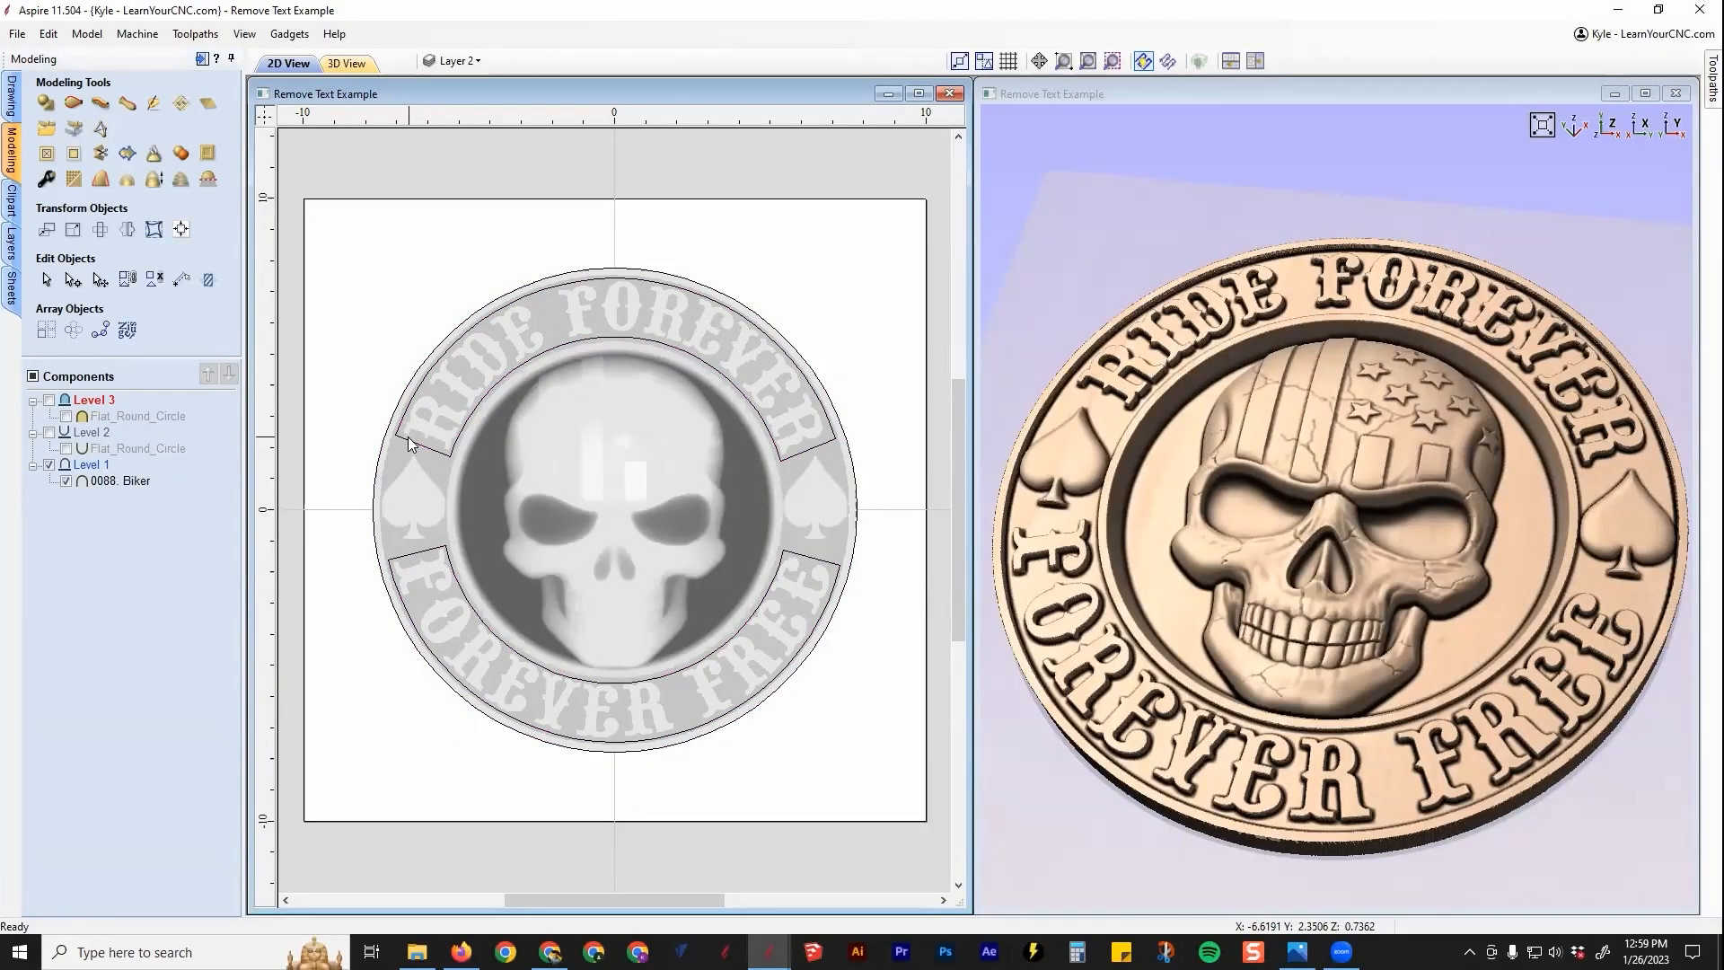
left_click(491, 525)
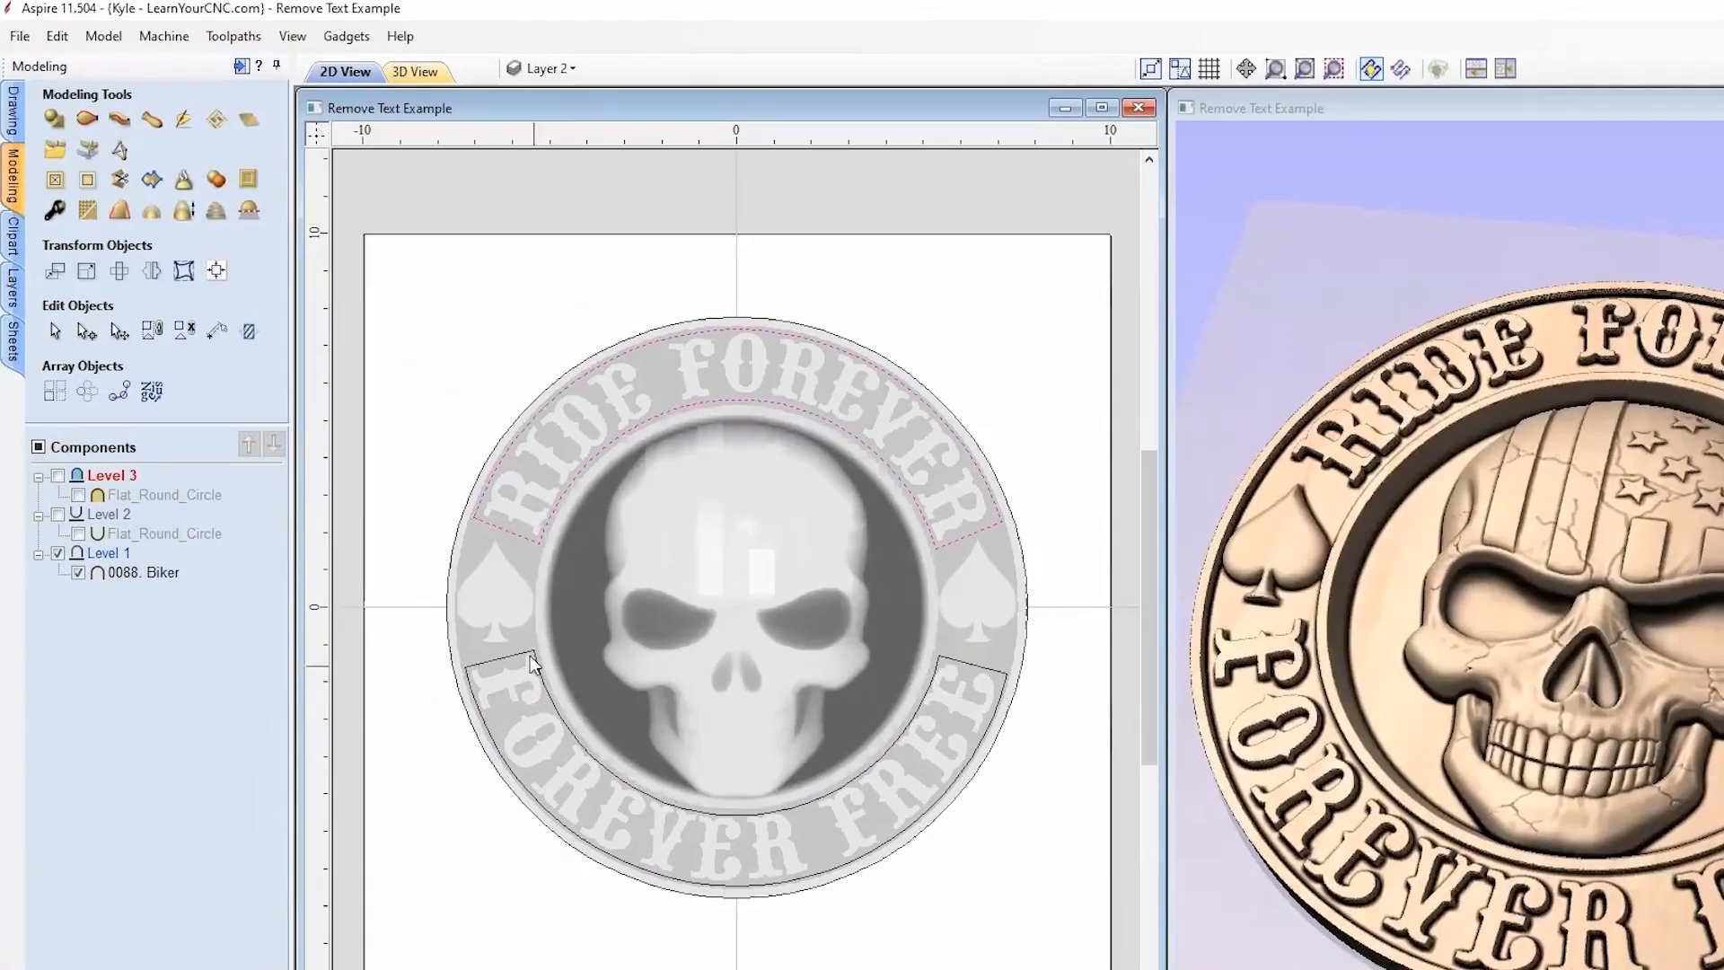
left_click(513, 634, "shift")
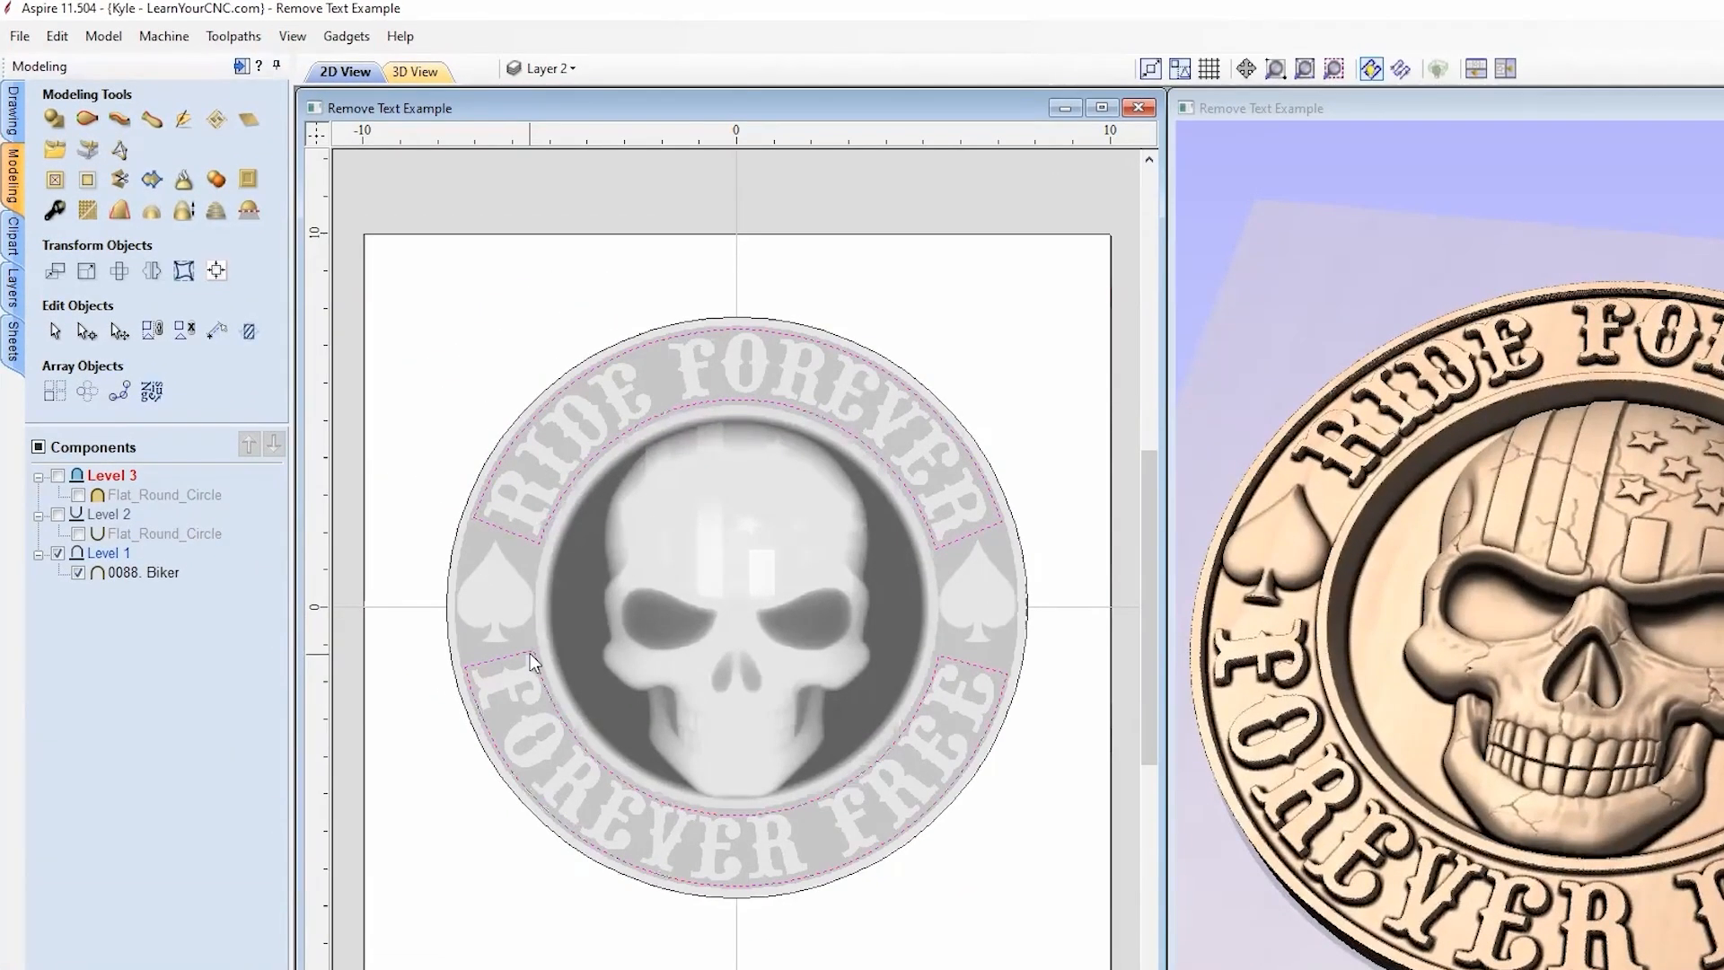
left_click(464, 527, "shift")
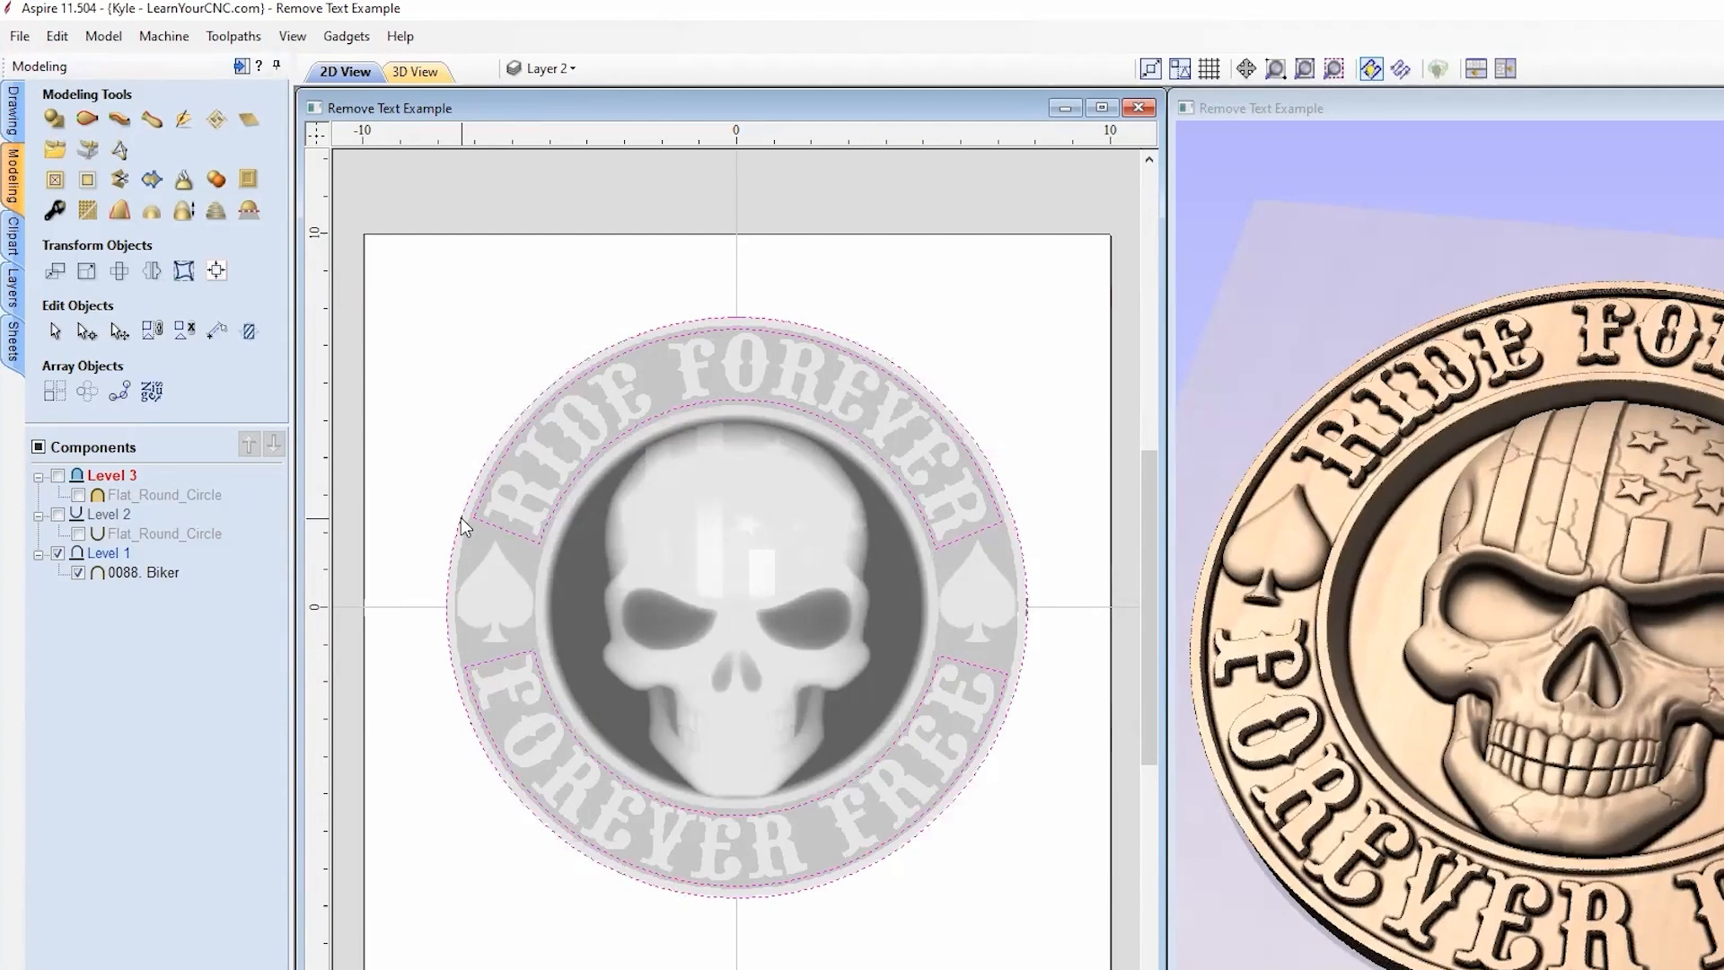
Step: Clip Level 1 to the selected outlines and orbit the 3D coin to inspect the gaps
right_click(128, 559)
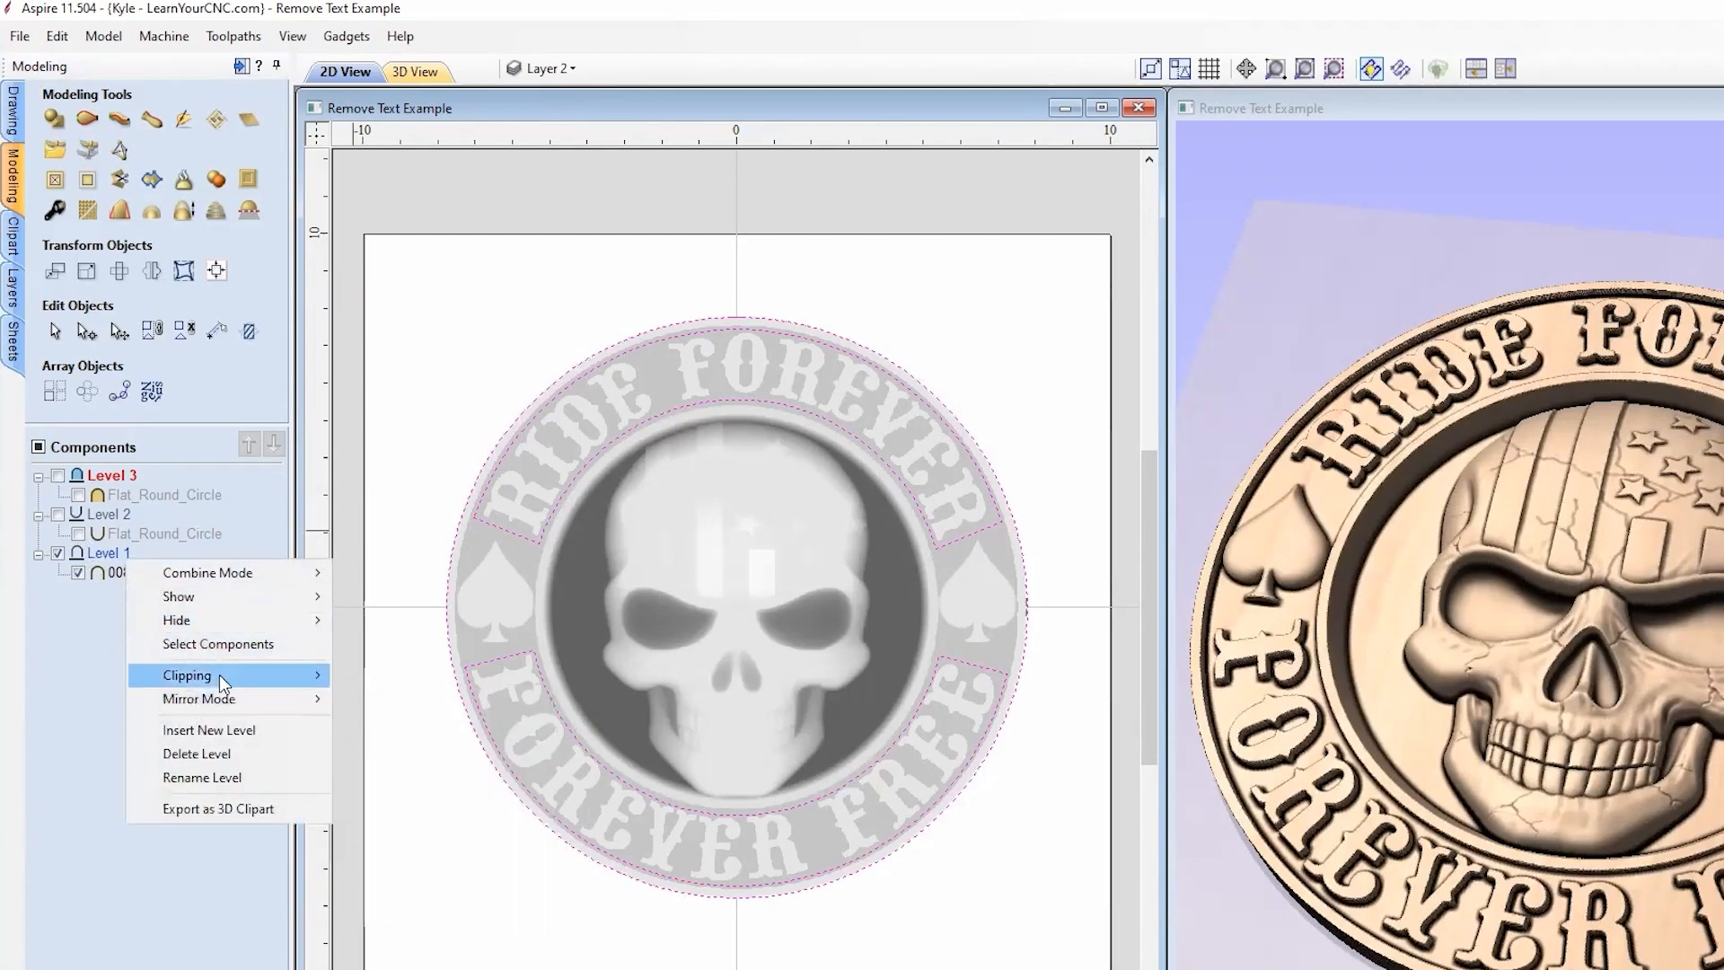
mouse_move(220, 679)
left_click(397, 676)
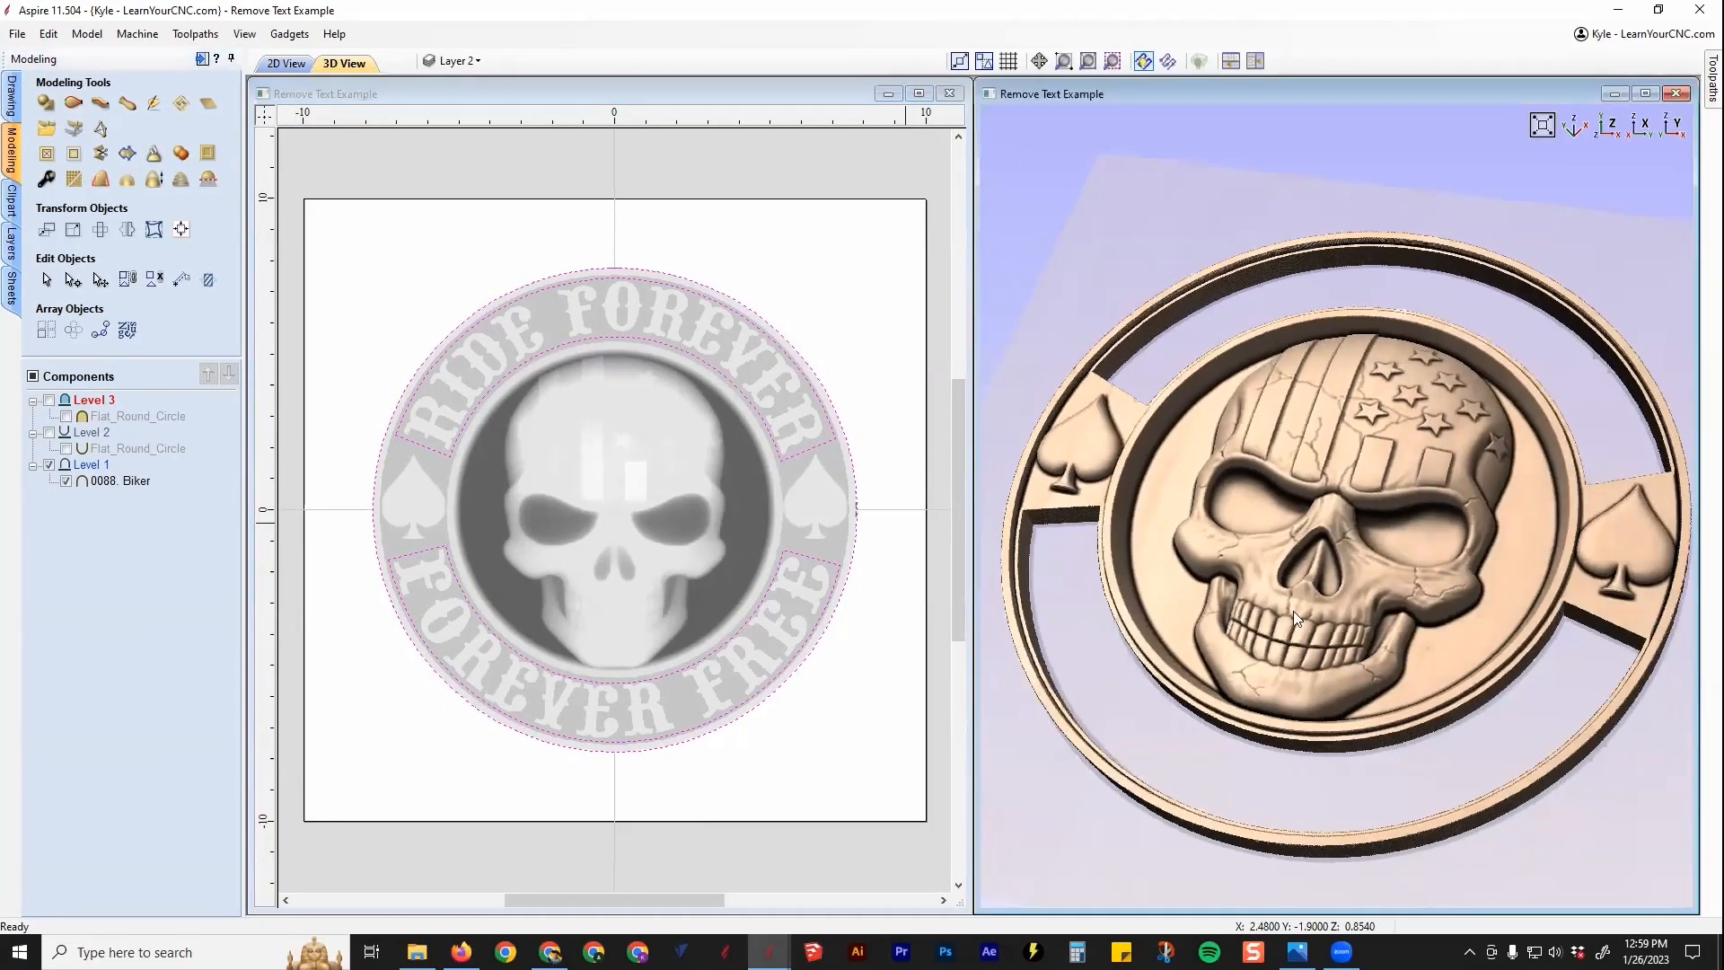
left_click_drag(1554, 729, 1637, 741)
left_click_drag(1363, 621, 1103, 285)
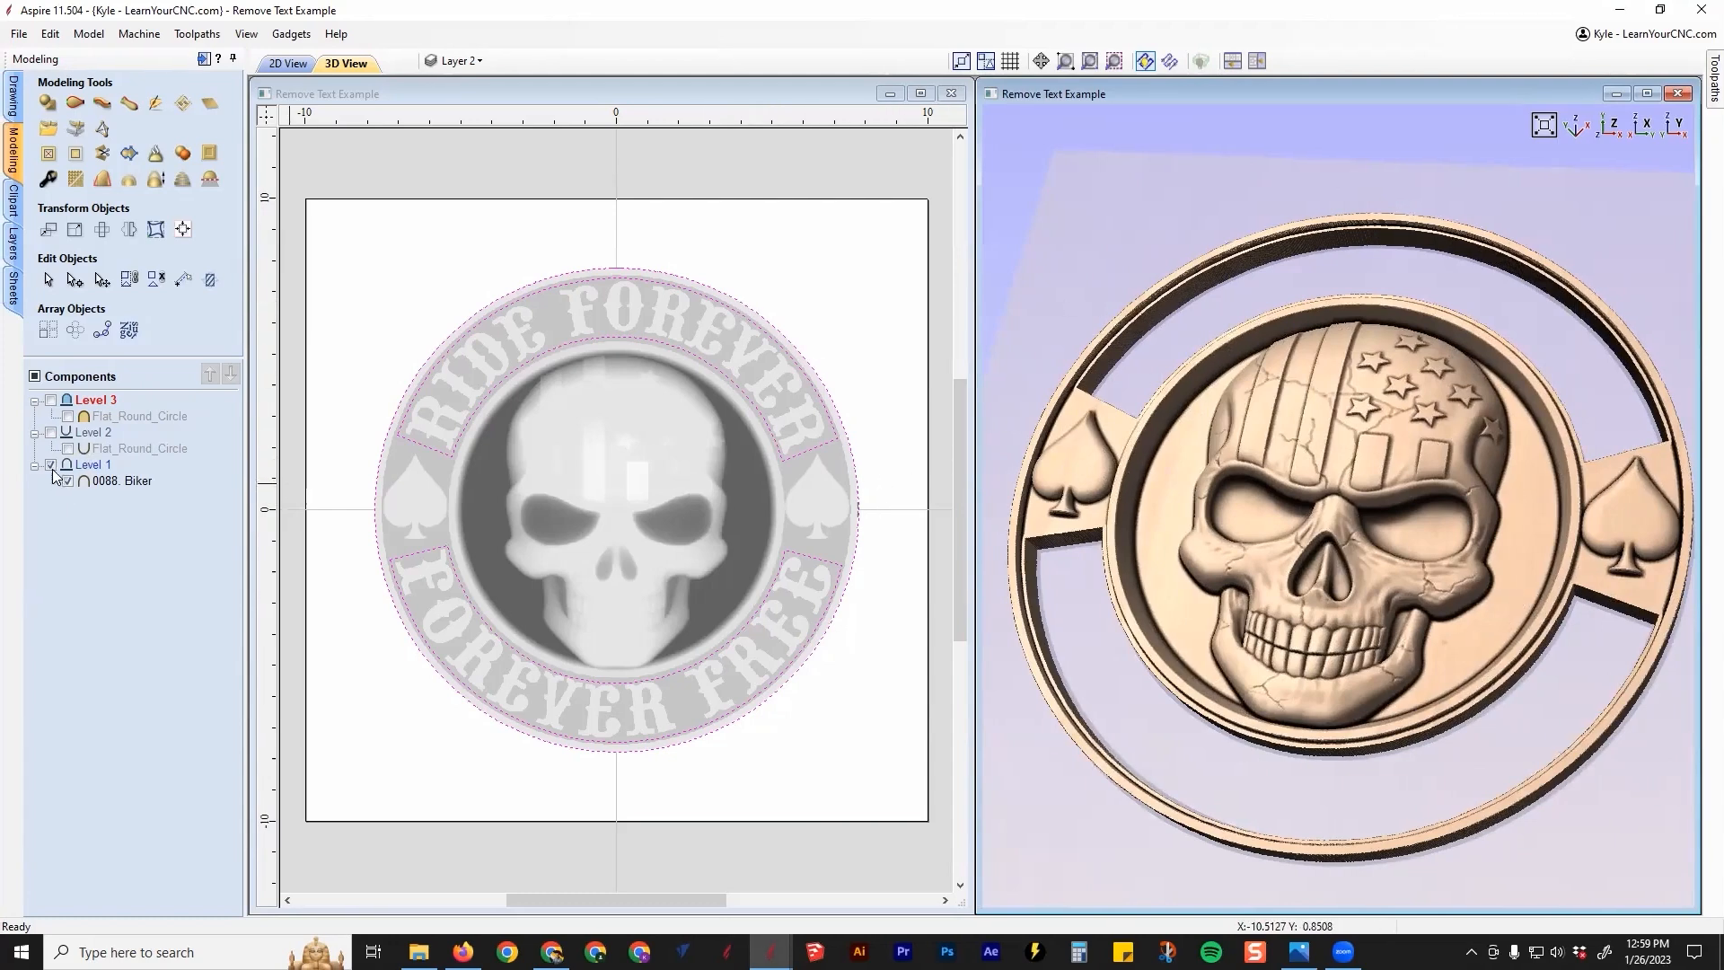
Step: Select Level 1's components and remove the clipping from the 0088. Biker component
right_click(91, 466)
mouse_move(175, 482)
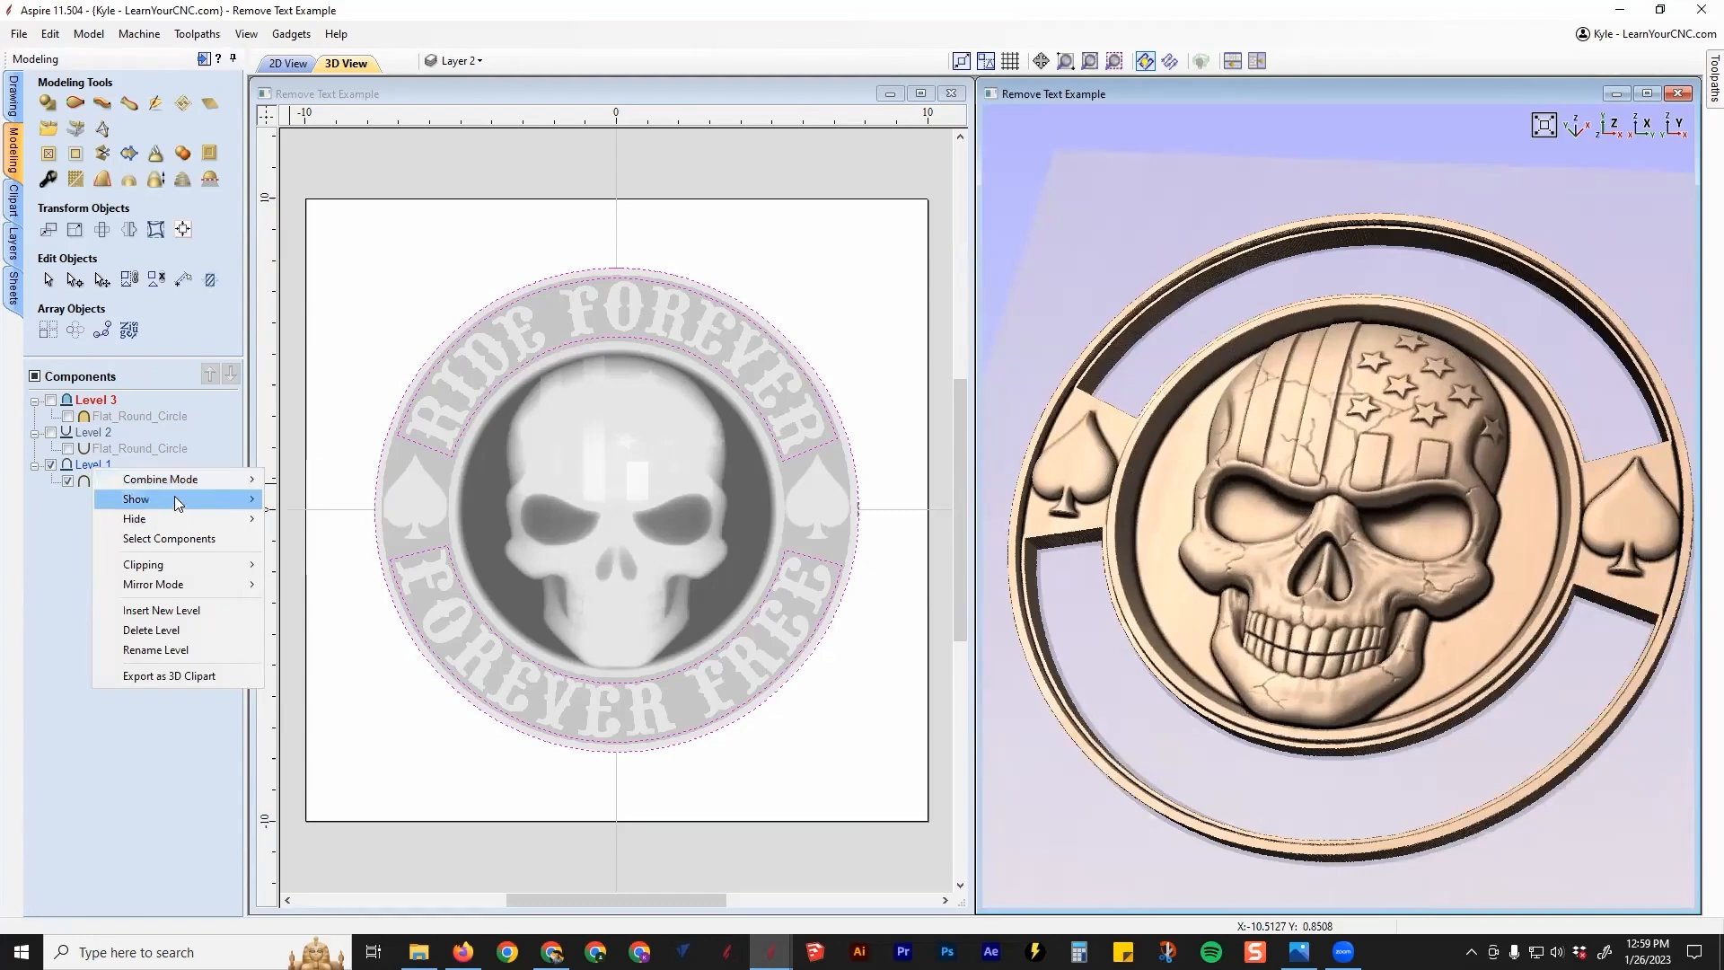
left_click(184, 537)
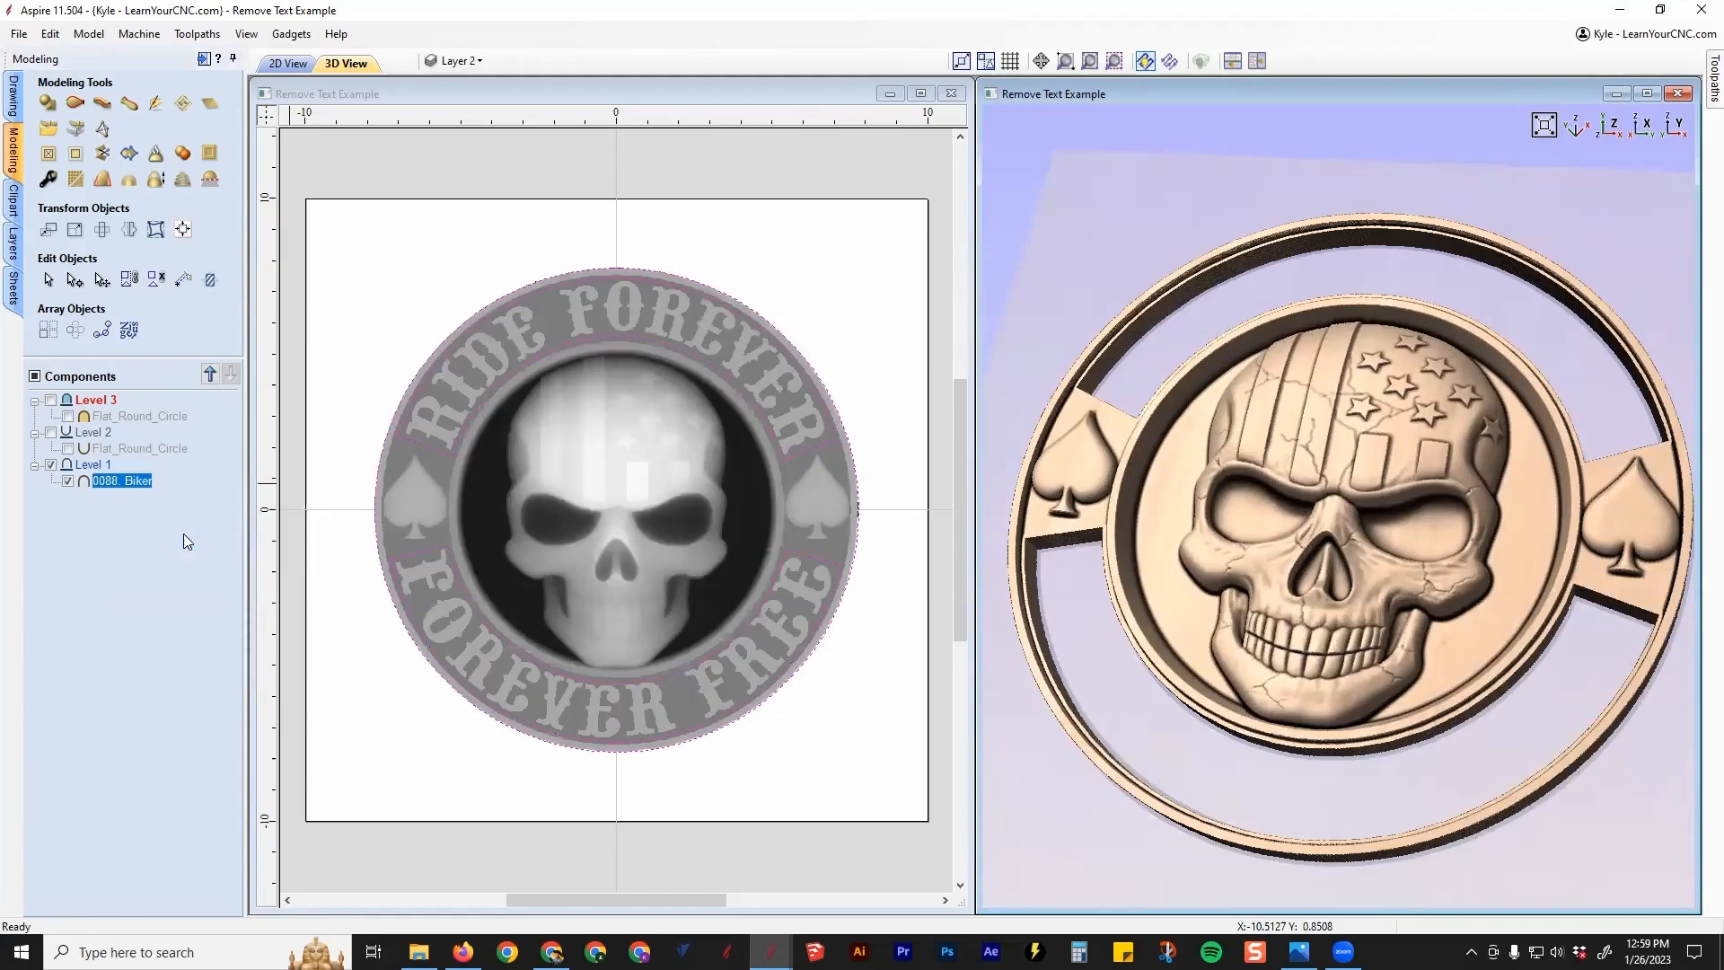
right_click(95, 479)
mouse_move(270, 578)
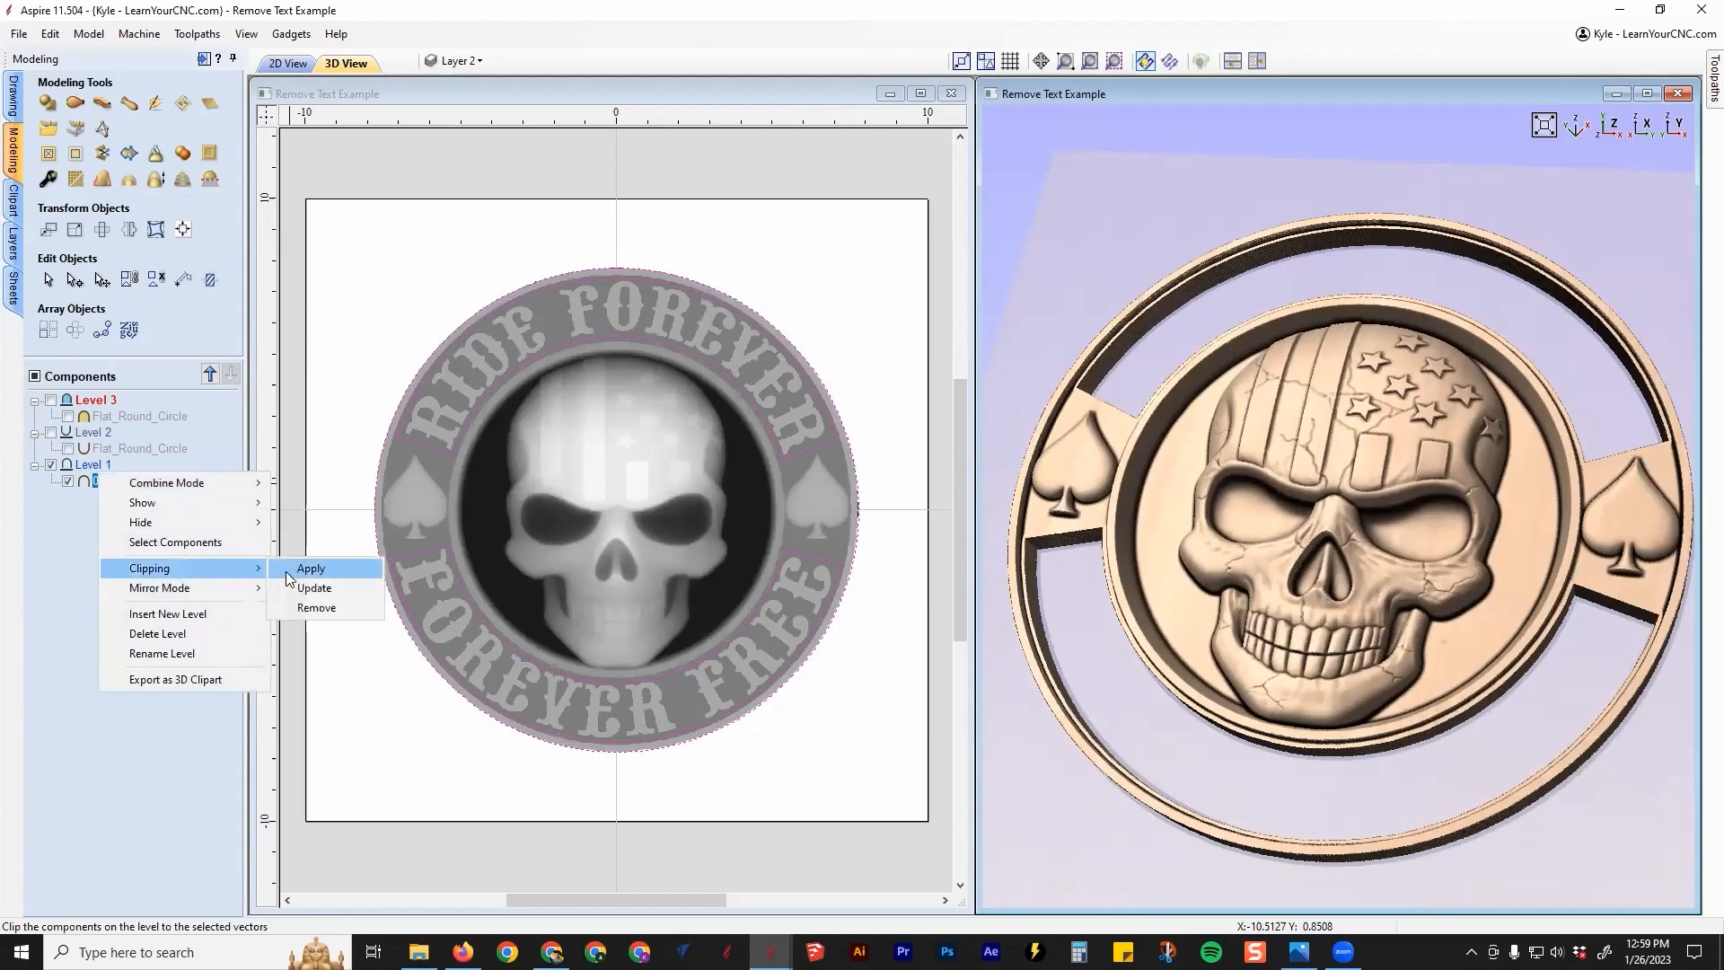
left_click(316, 607)
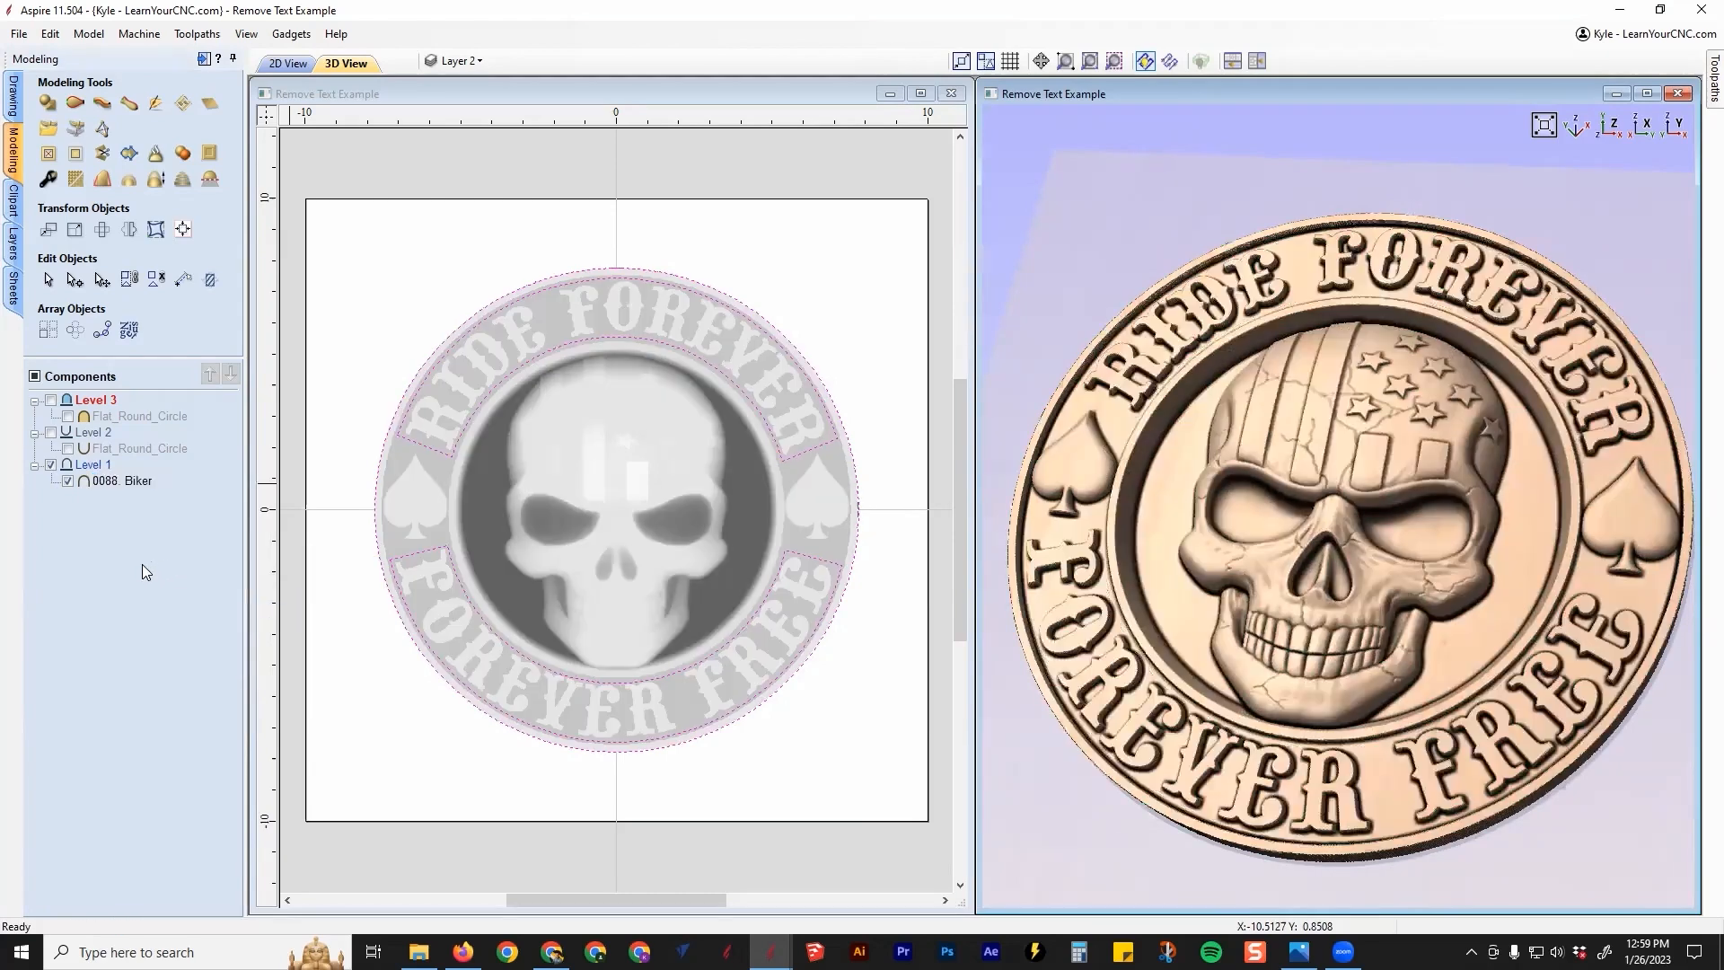
Step: Turn on the Level 2 and Level 3 flat circles and orbit the model to compare
left_click(51, 432)
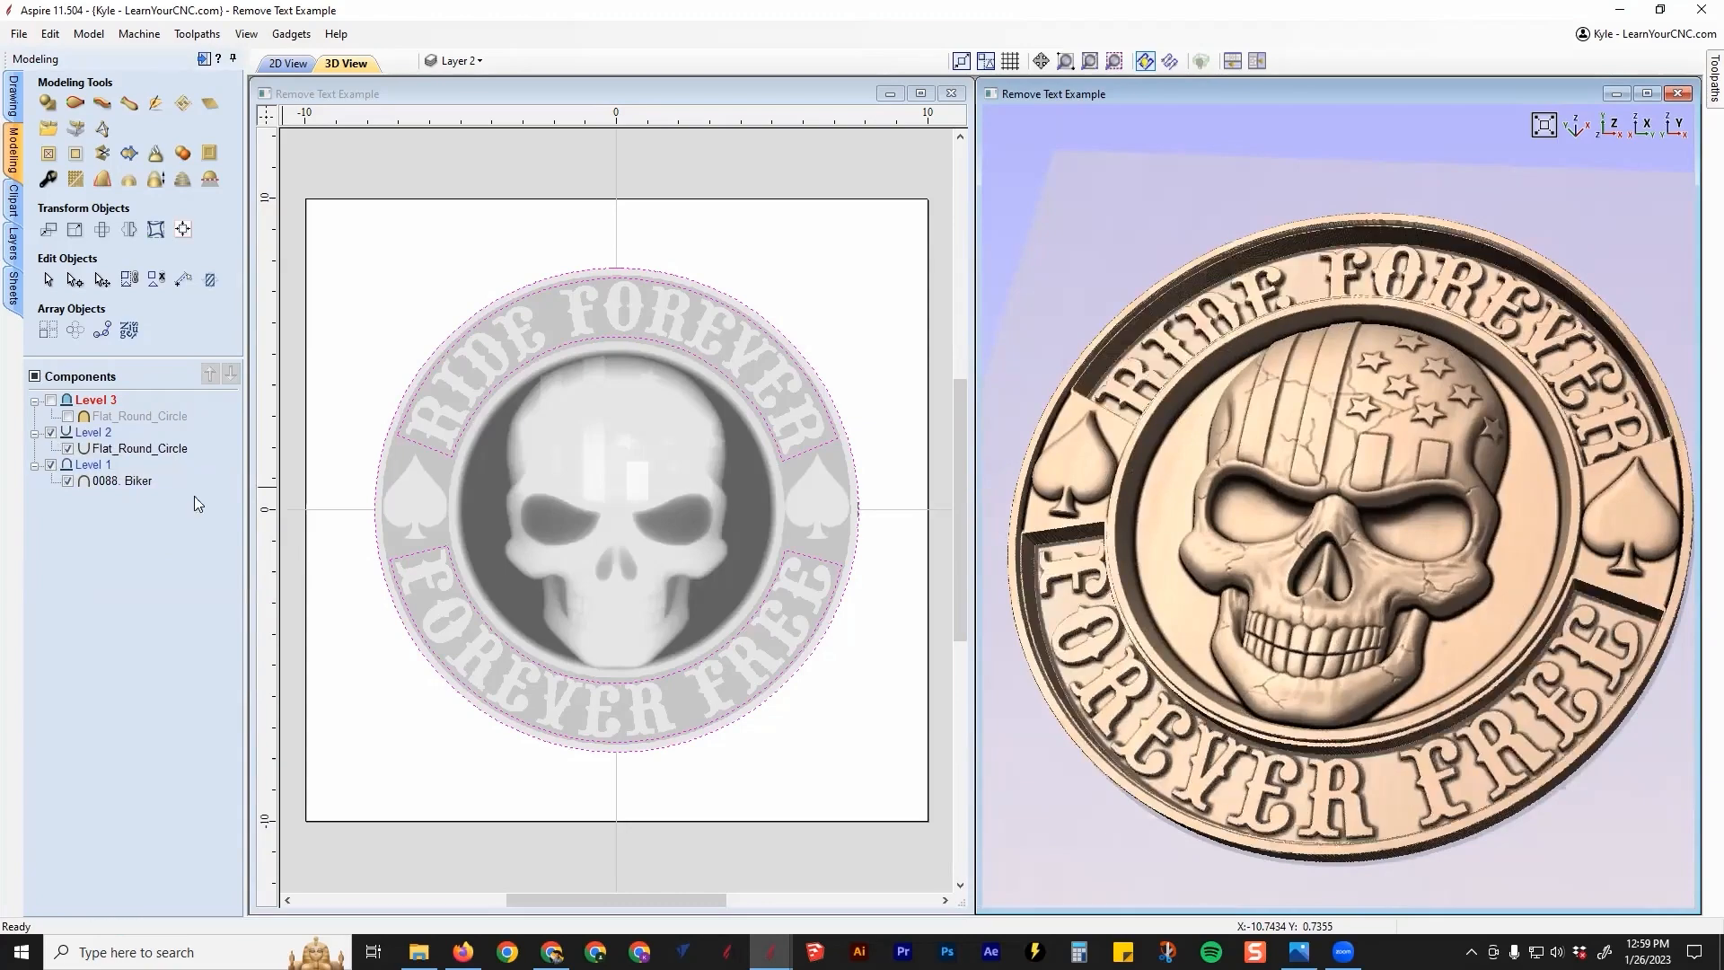
left_click_drag(1194, 701, 1104, 674)
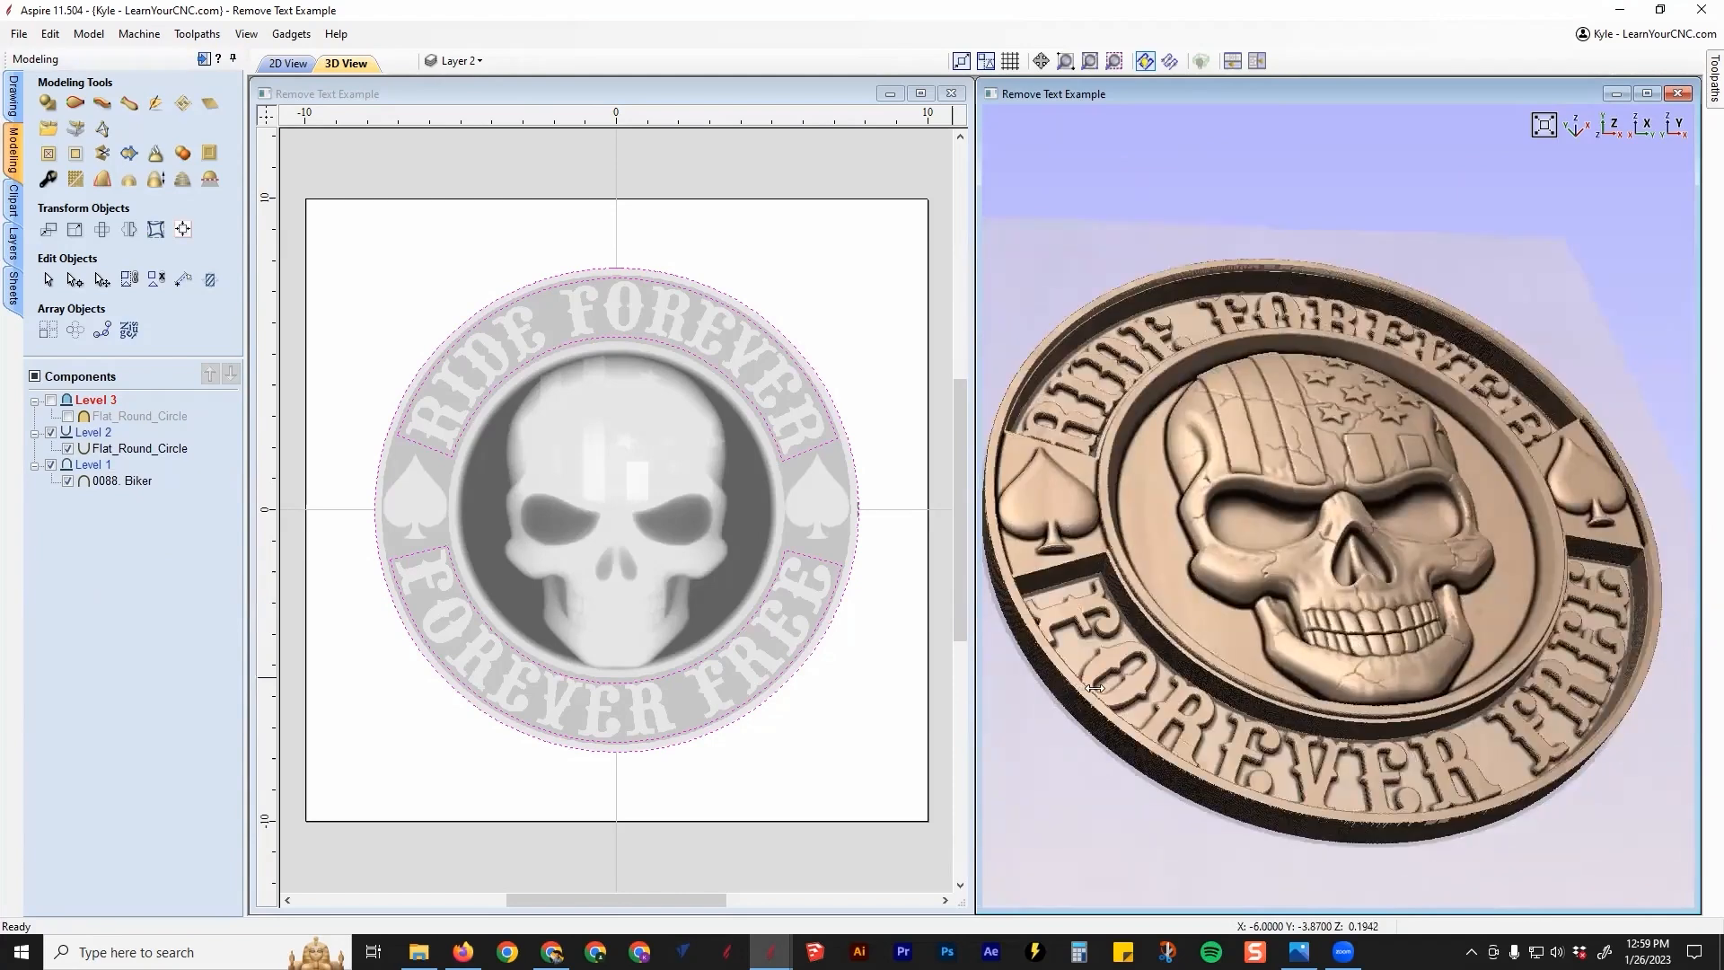
left_click(51, 400)
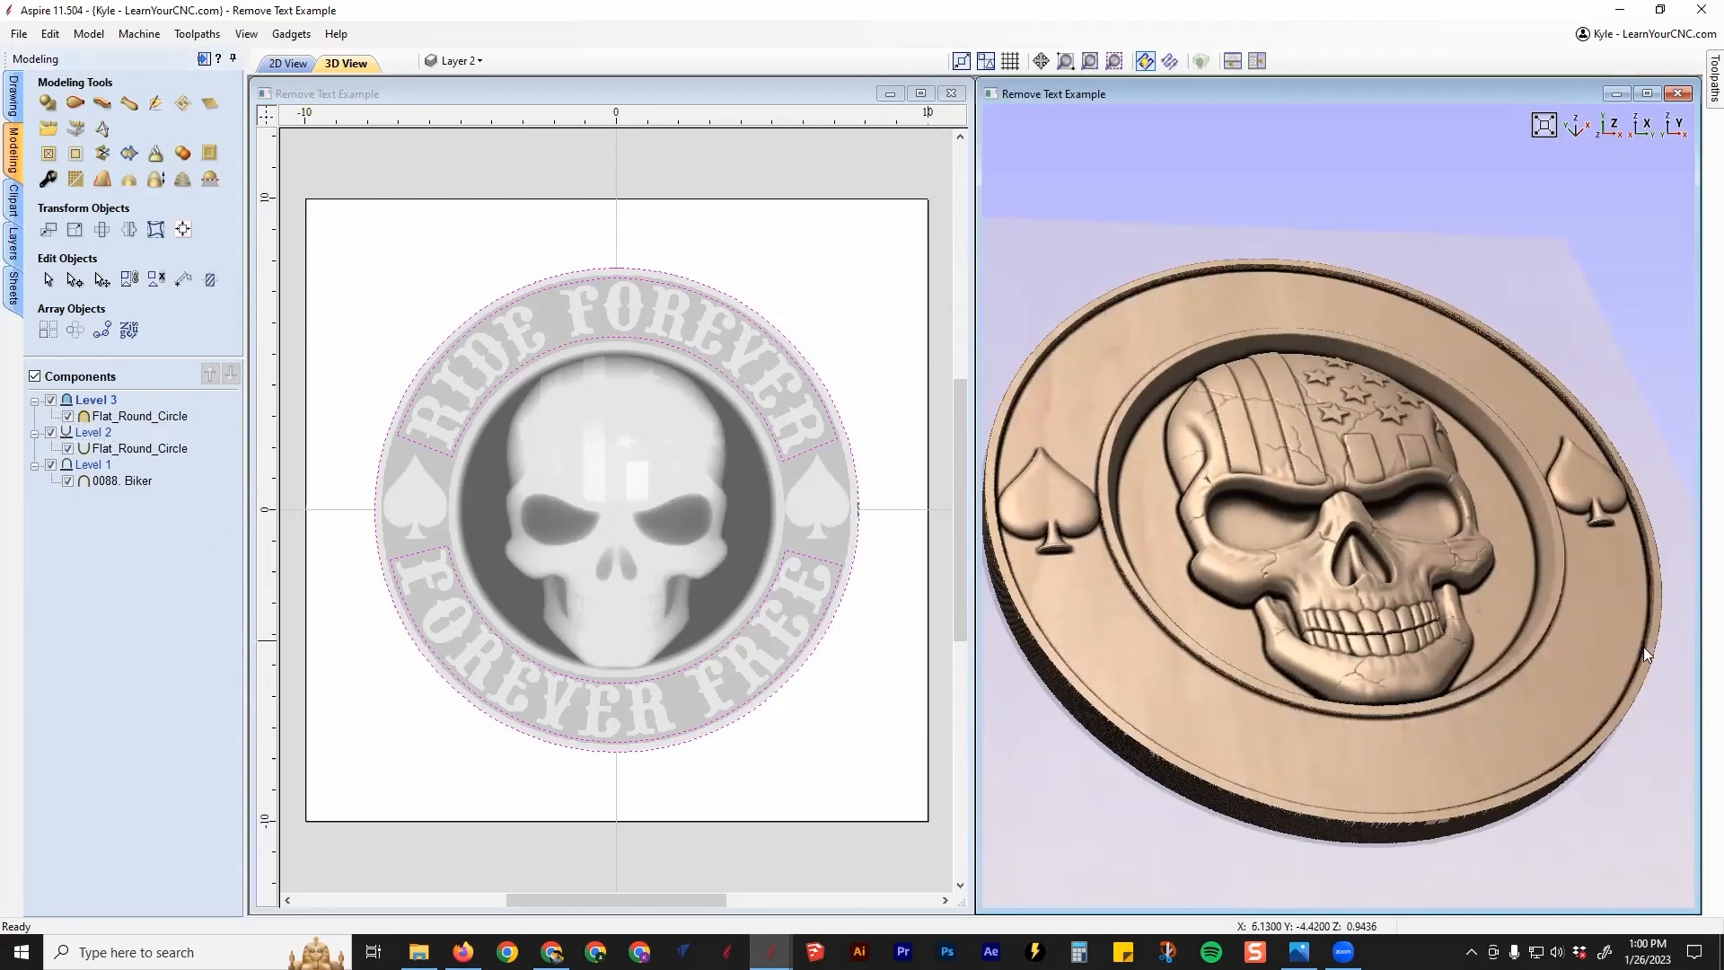
left_click_drag(1514, 670, 1472, 660)
Step: Hide Levels 2 and 3 again and reapply clipping to Level 1 with the selected vectors
left_click(51, 401)
left_click(51, 433)
right_click(93, 473)
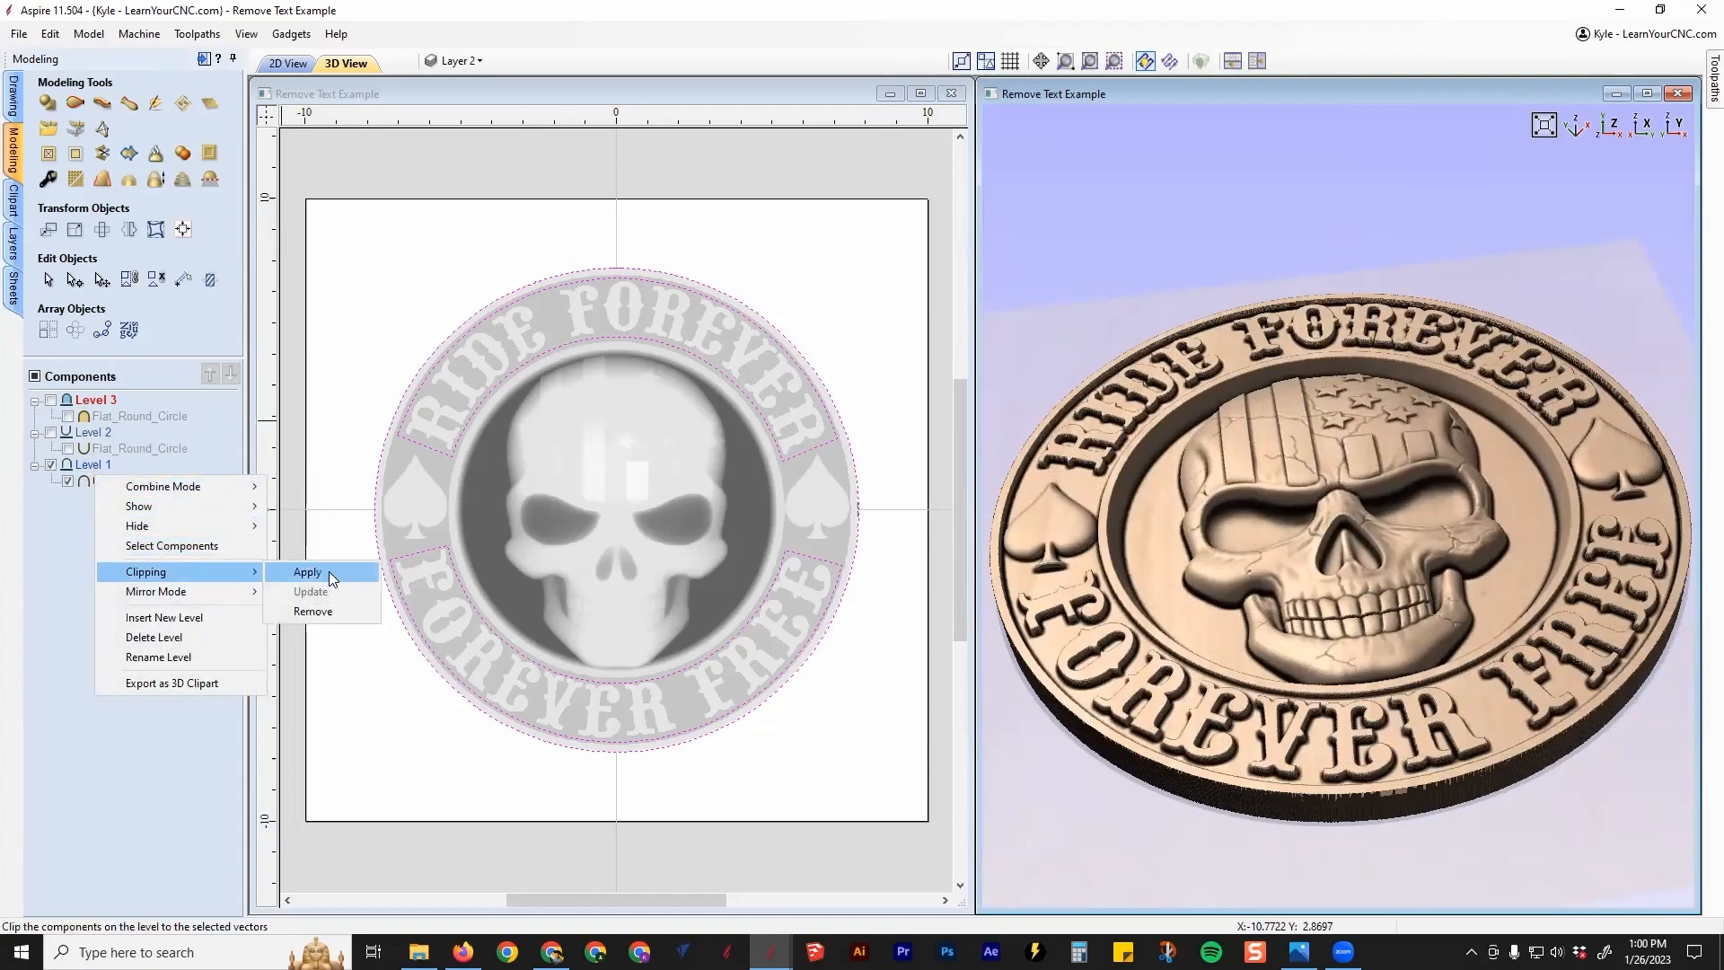
left_click(329, 571)
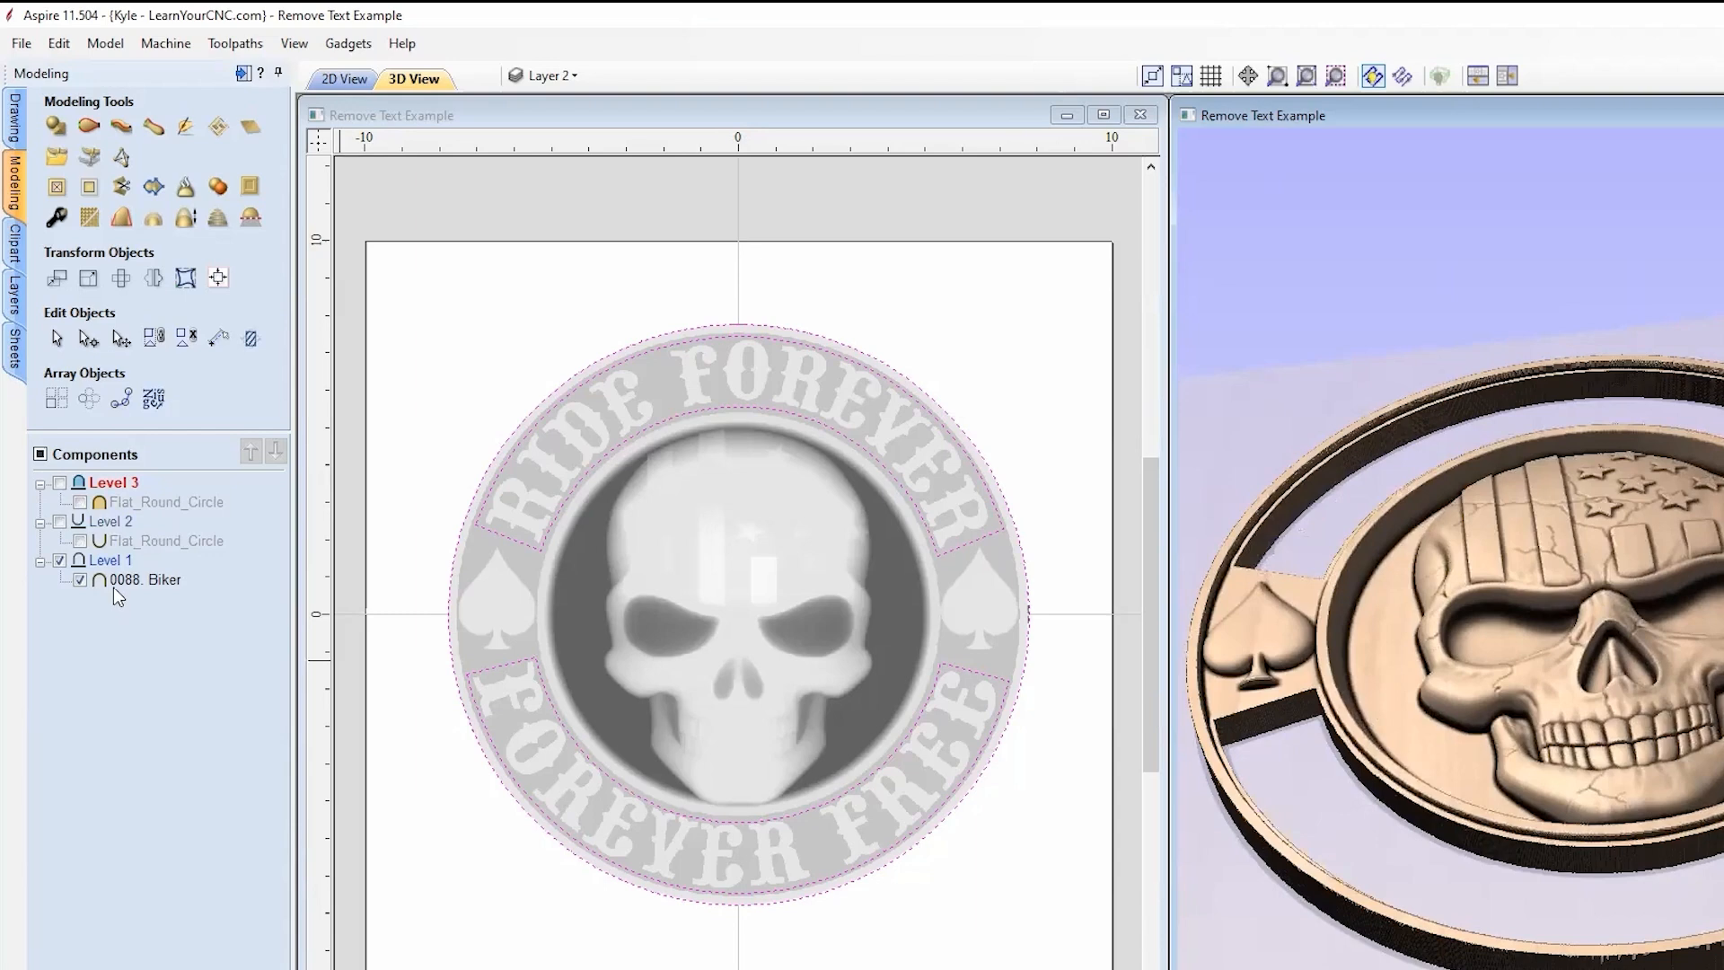
Step: Insert a new Level 4 above Level 1, select it, and bring up the Clipart library
right_click(108, 564)
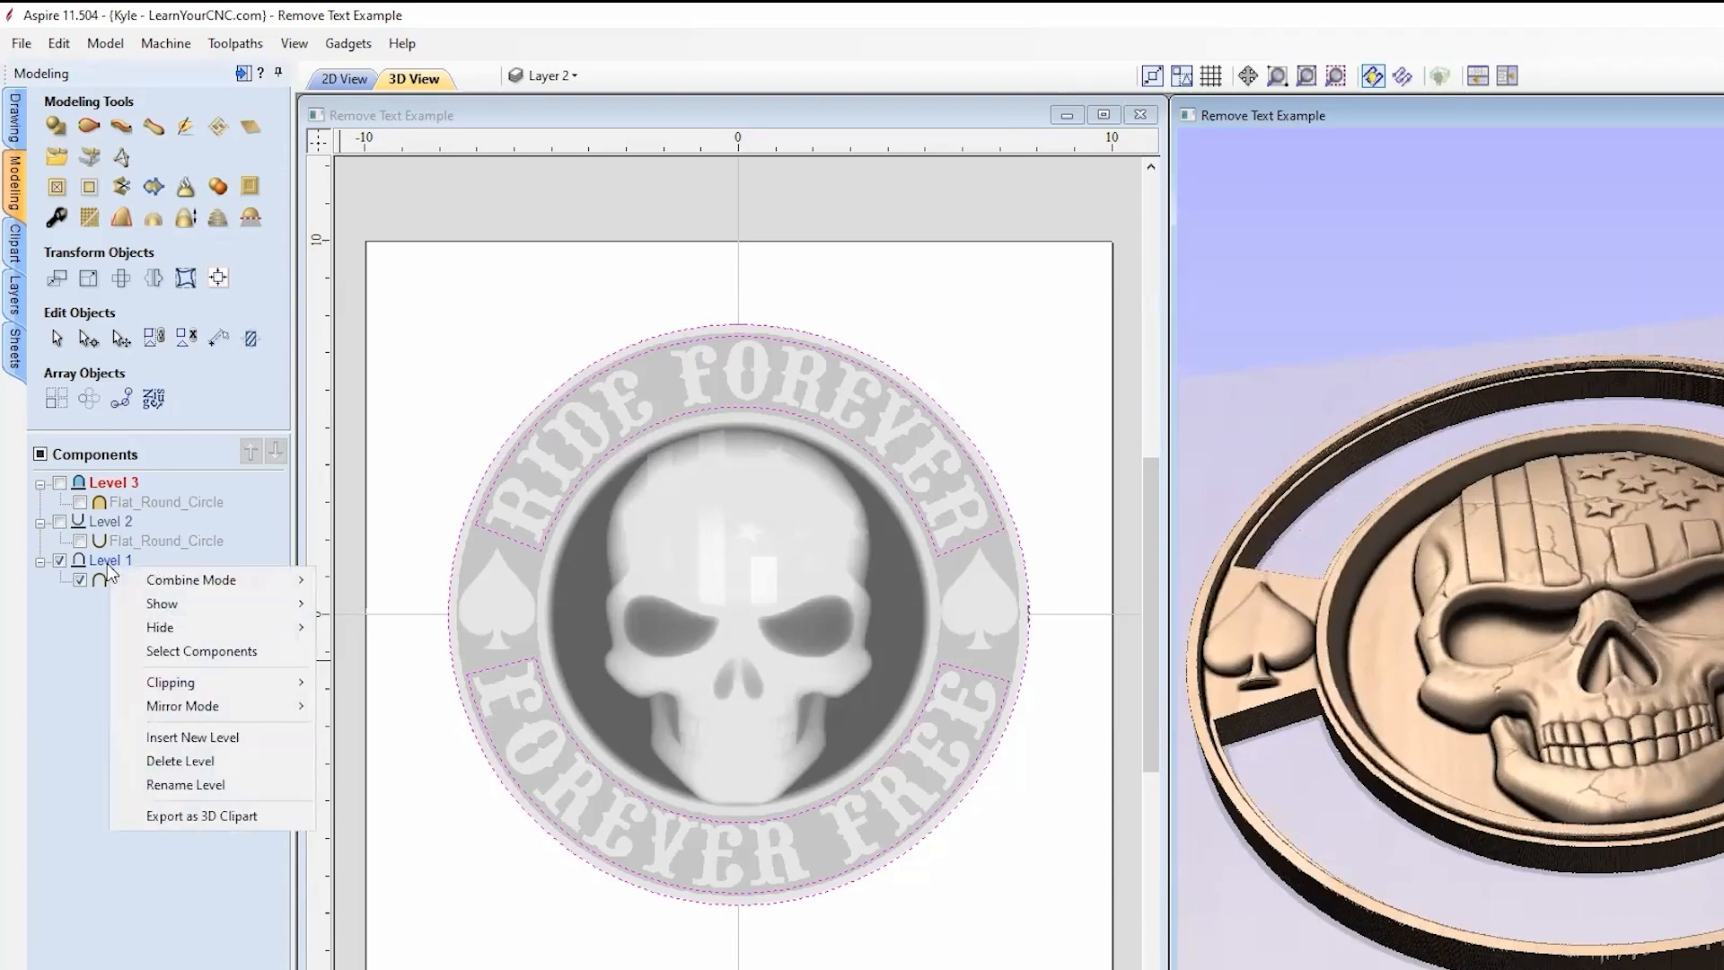
left_click(189, 735)
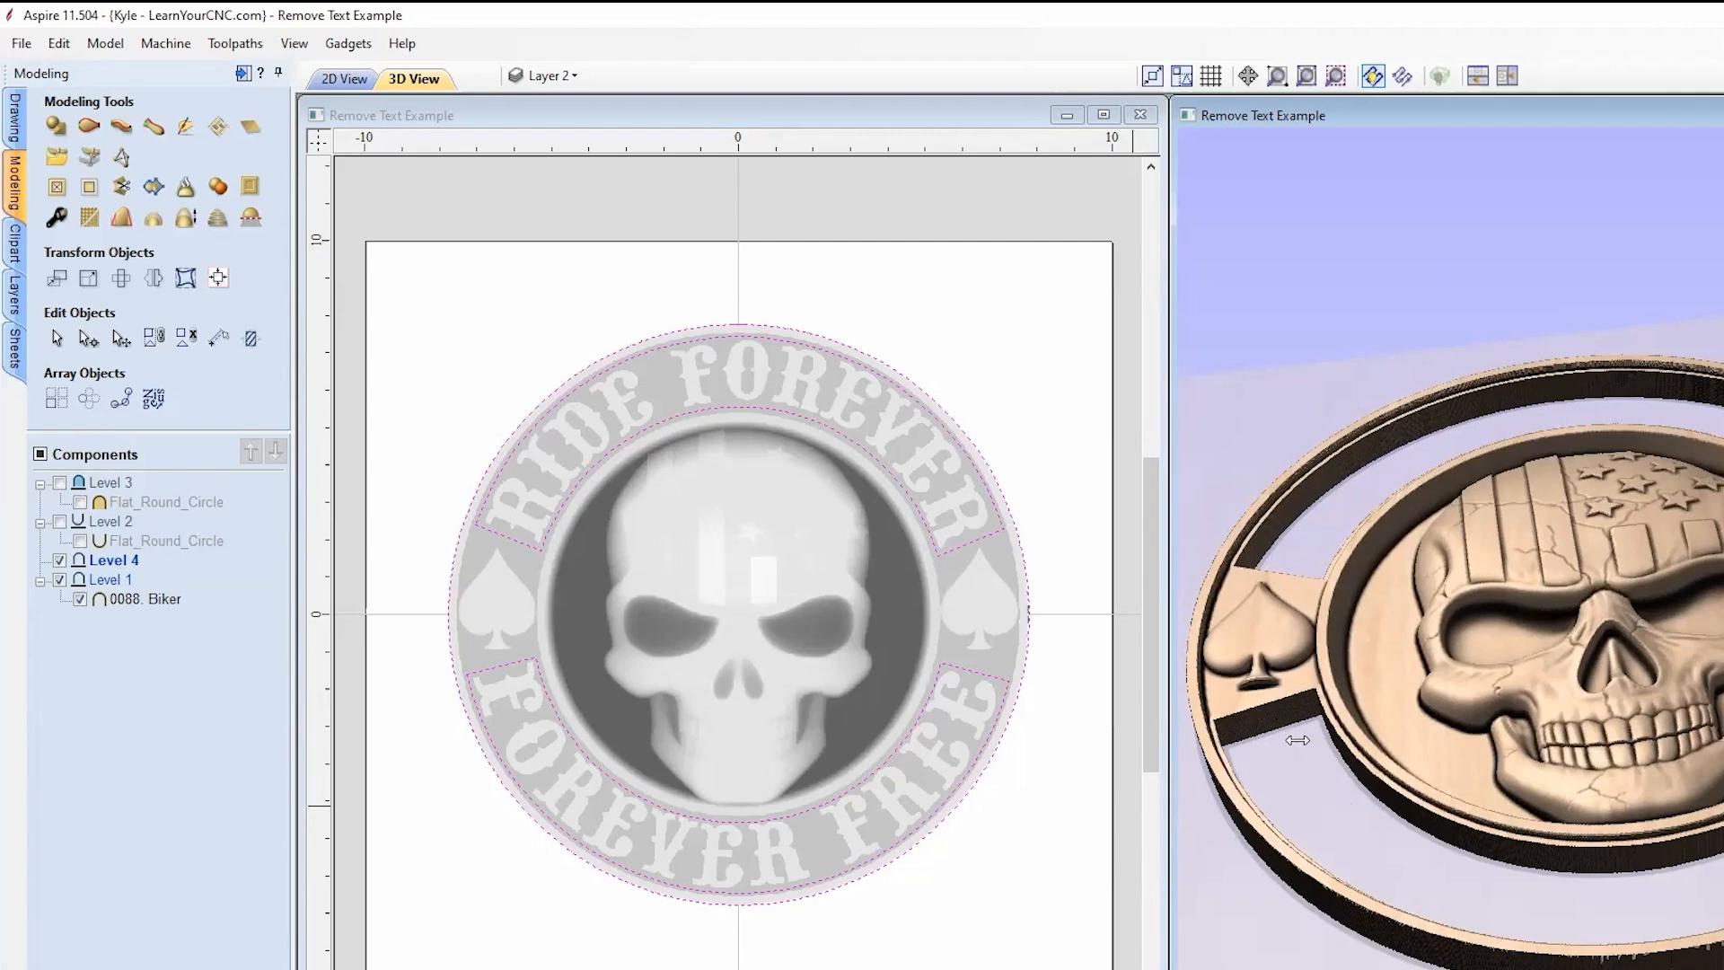
left_click(103, 560)
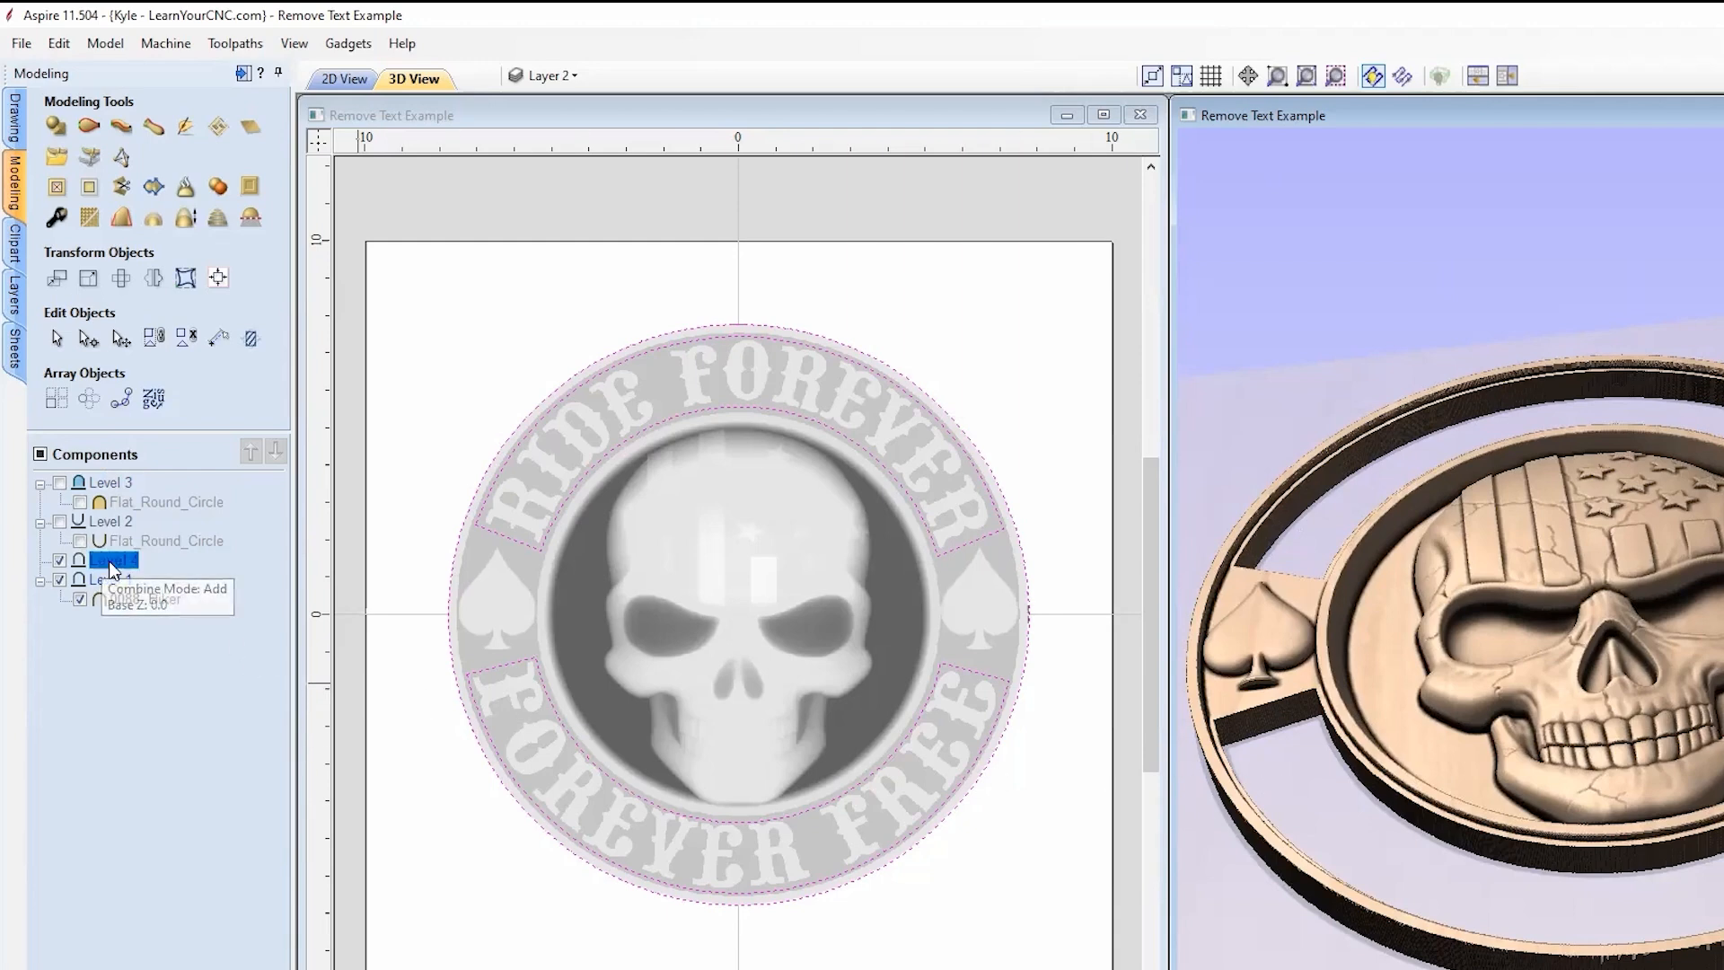
left_click(17, 253)
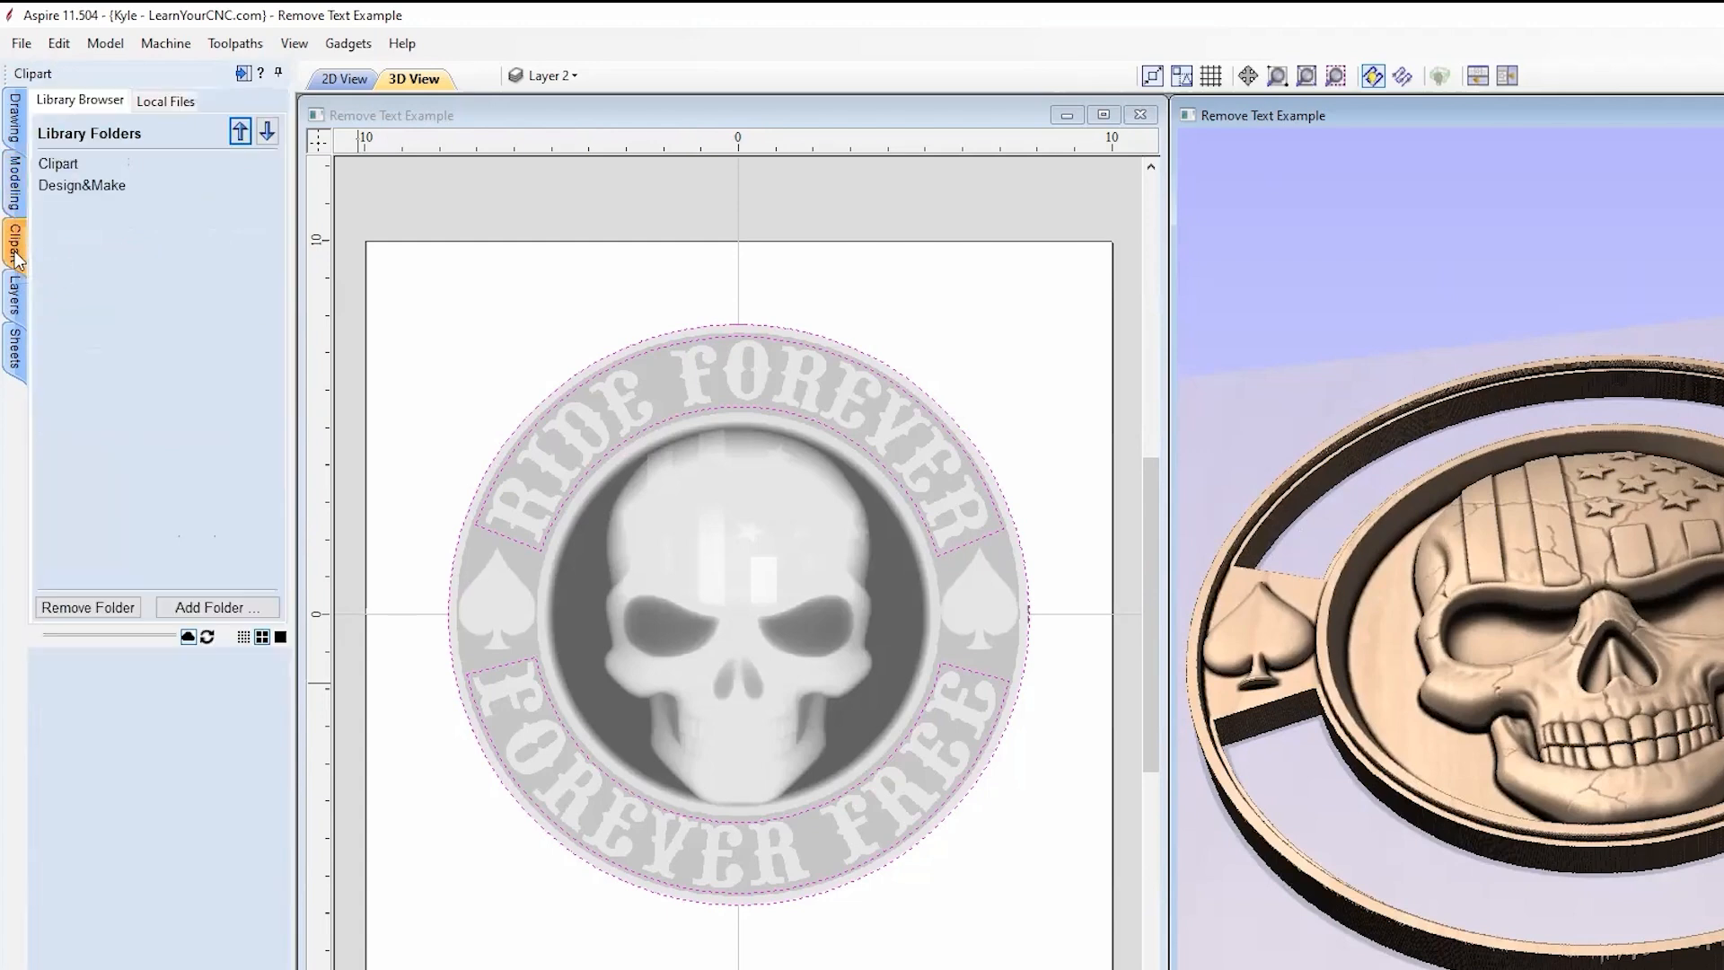
Step: Drag the Flat_Round dome from Clipart > Domes (Dishes) onto the medallion centre
left_click(61, 163)
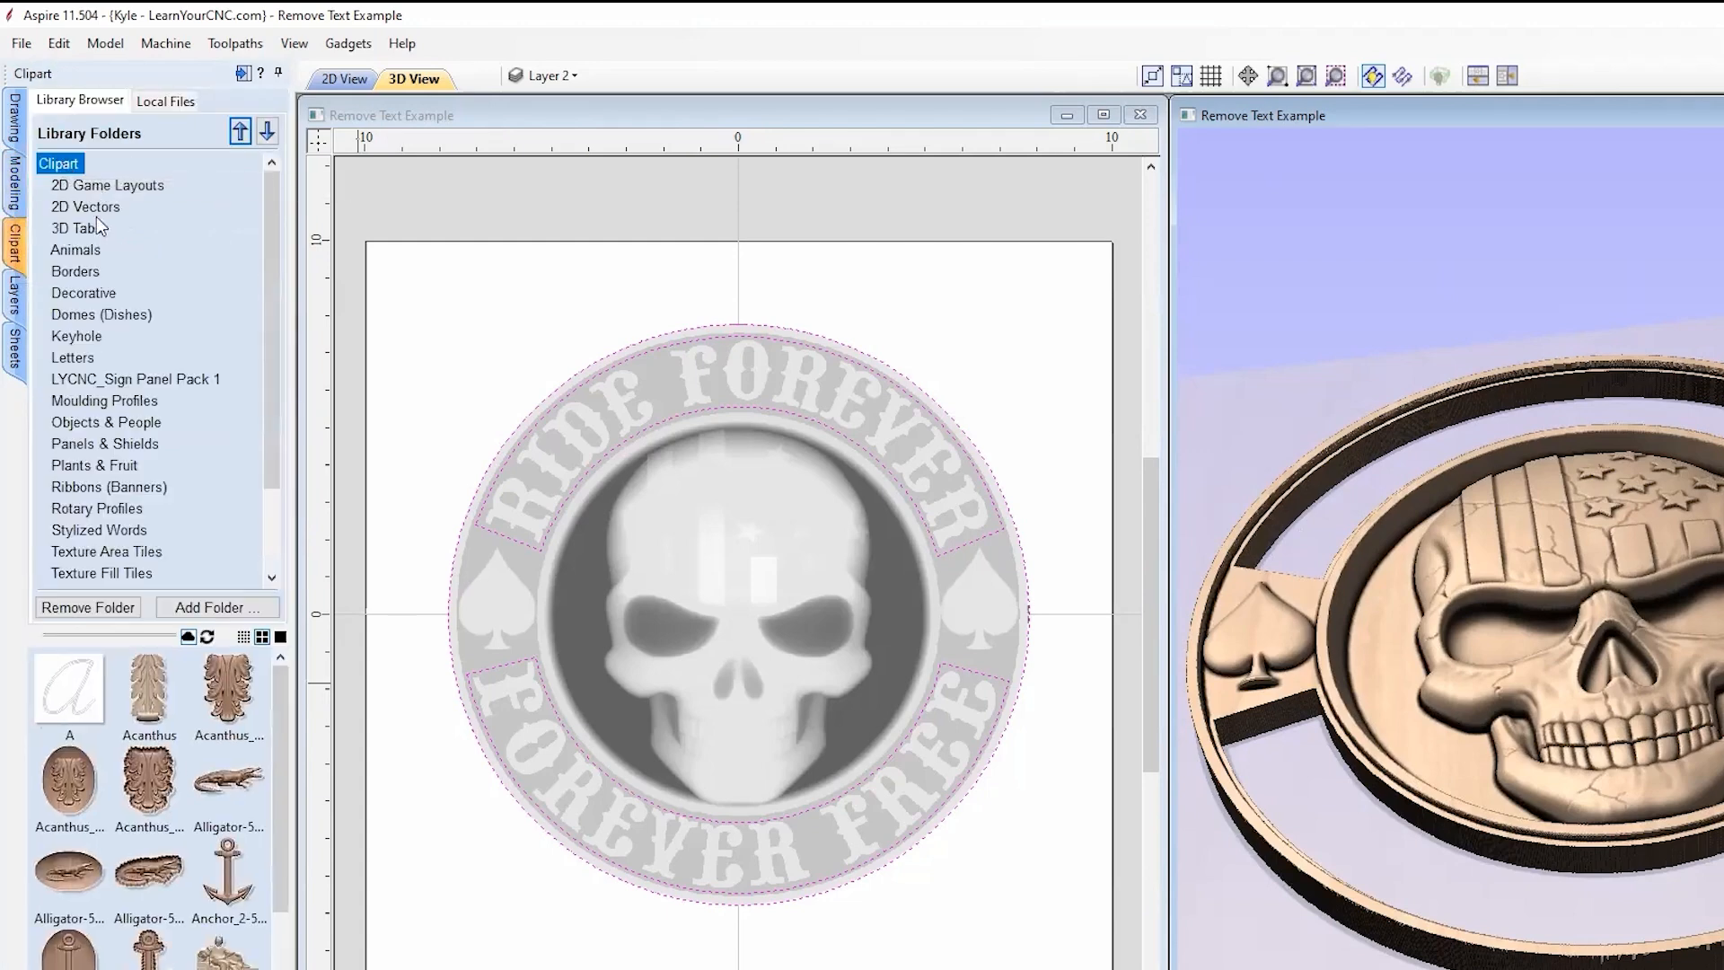
left_click(72, 316)
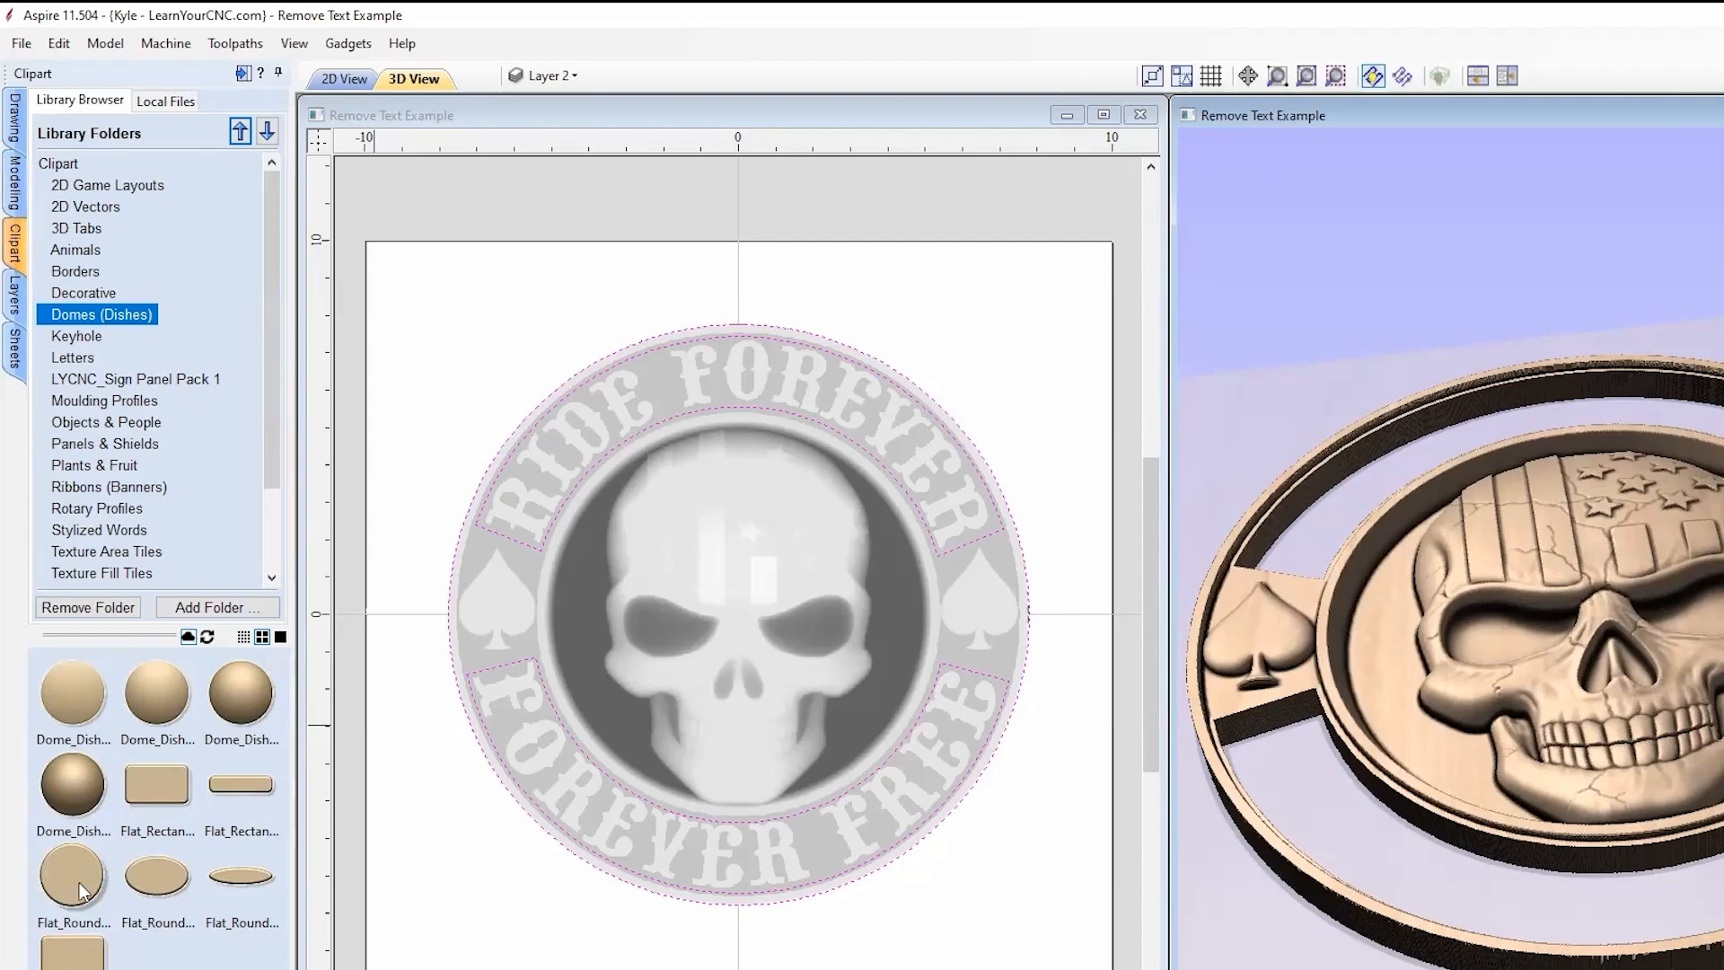
left_click_drag(79, 889, 714, 564)
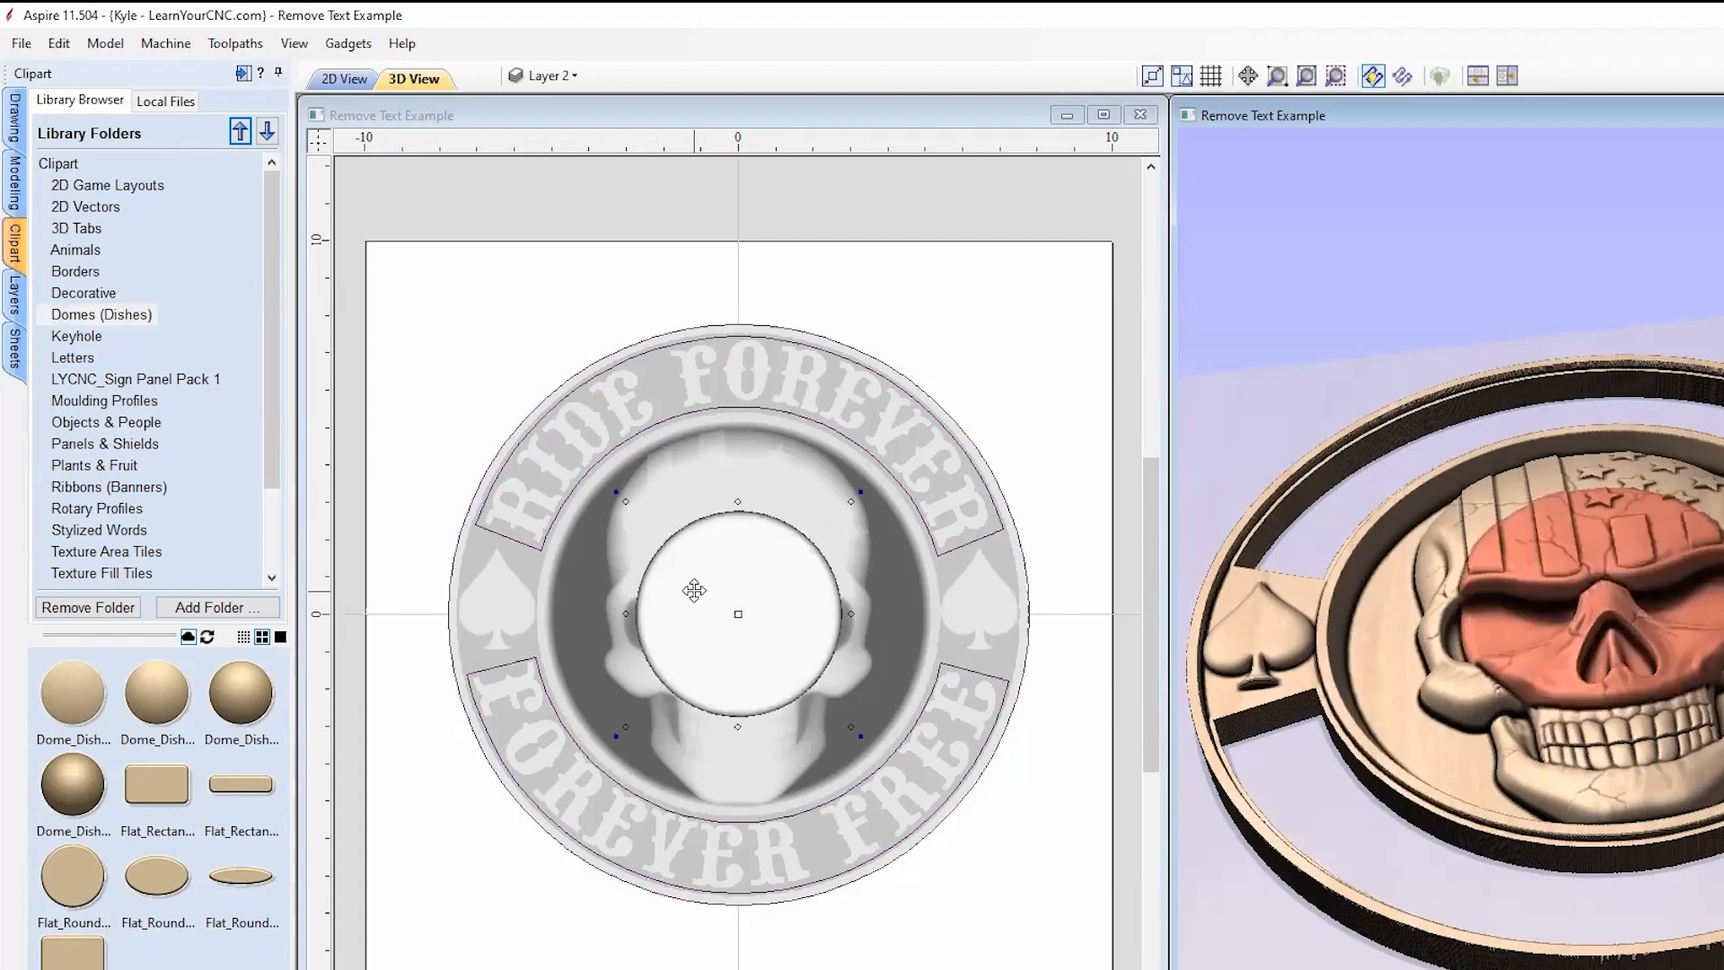
scroll(705, 597, "down", 1)
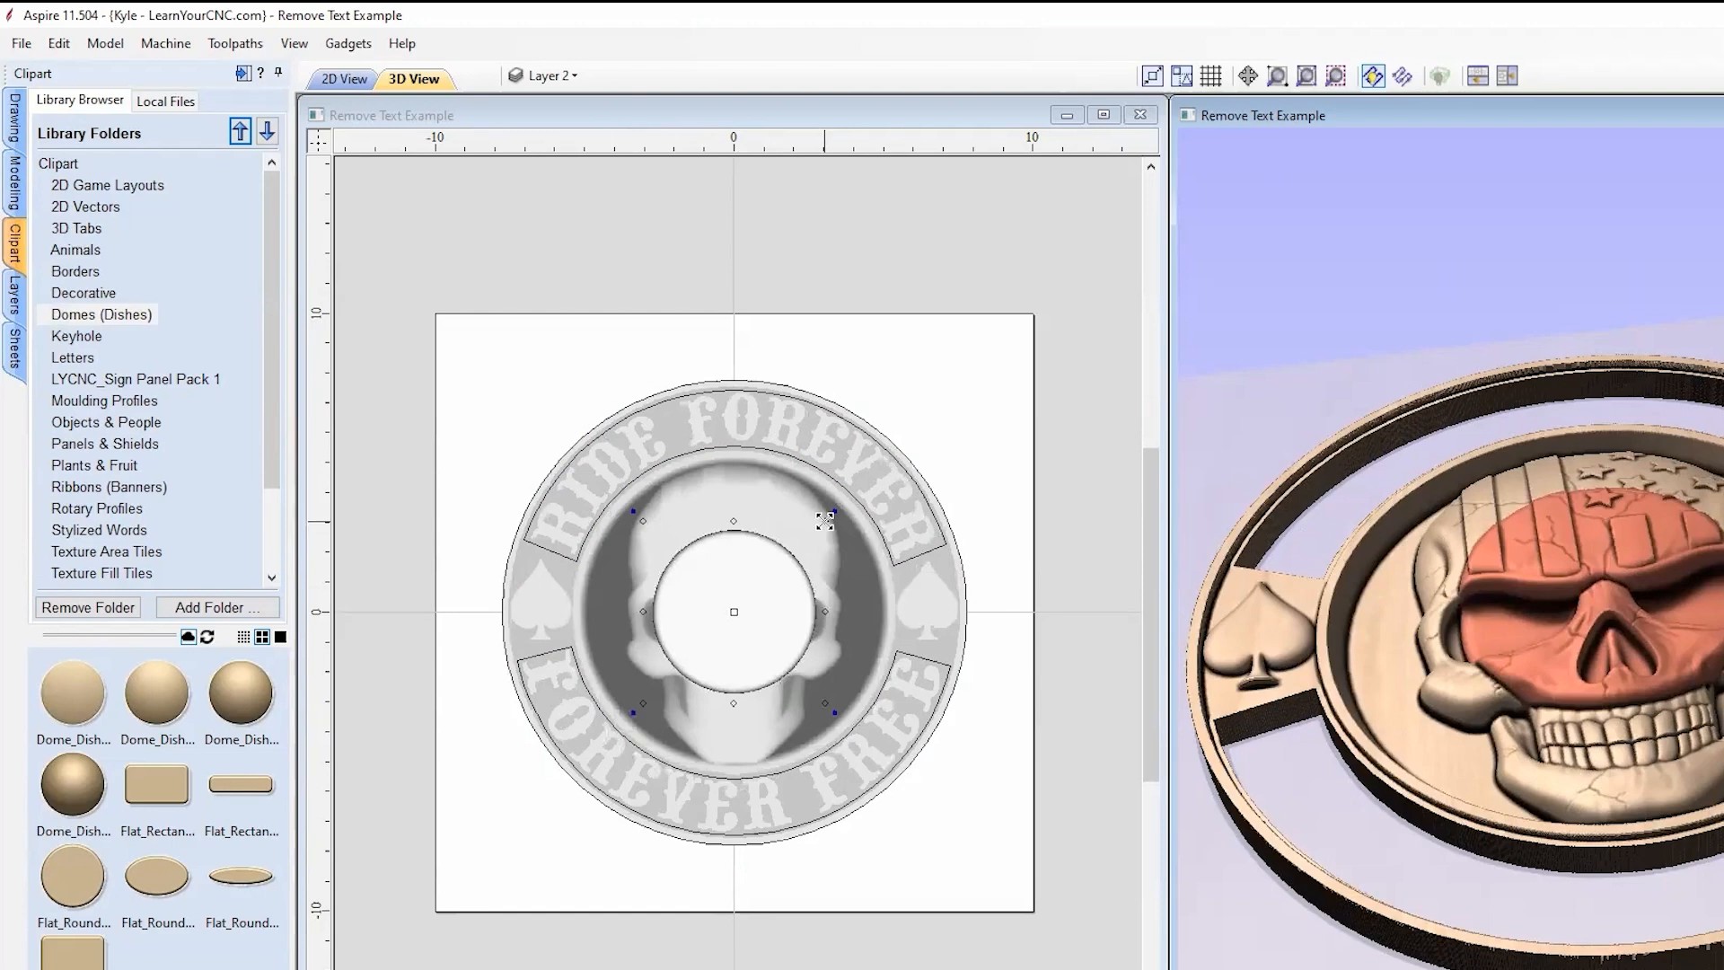
Step: Scale the Flat_Round_Circle dome up to span the full medallion and check it in 3D
left_click_drag(824, 520, 1085, 330)
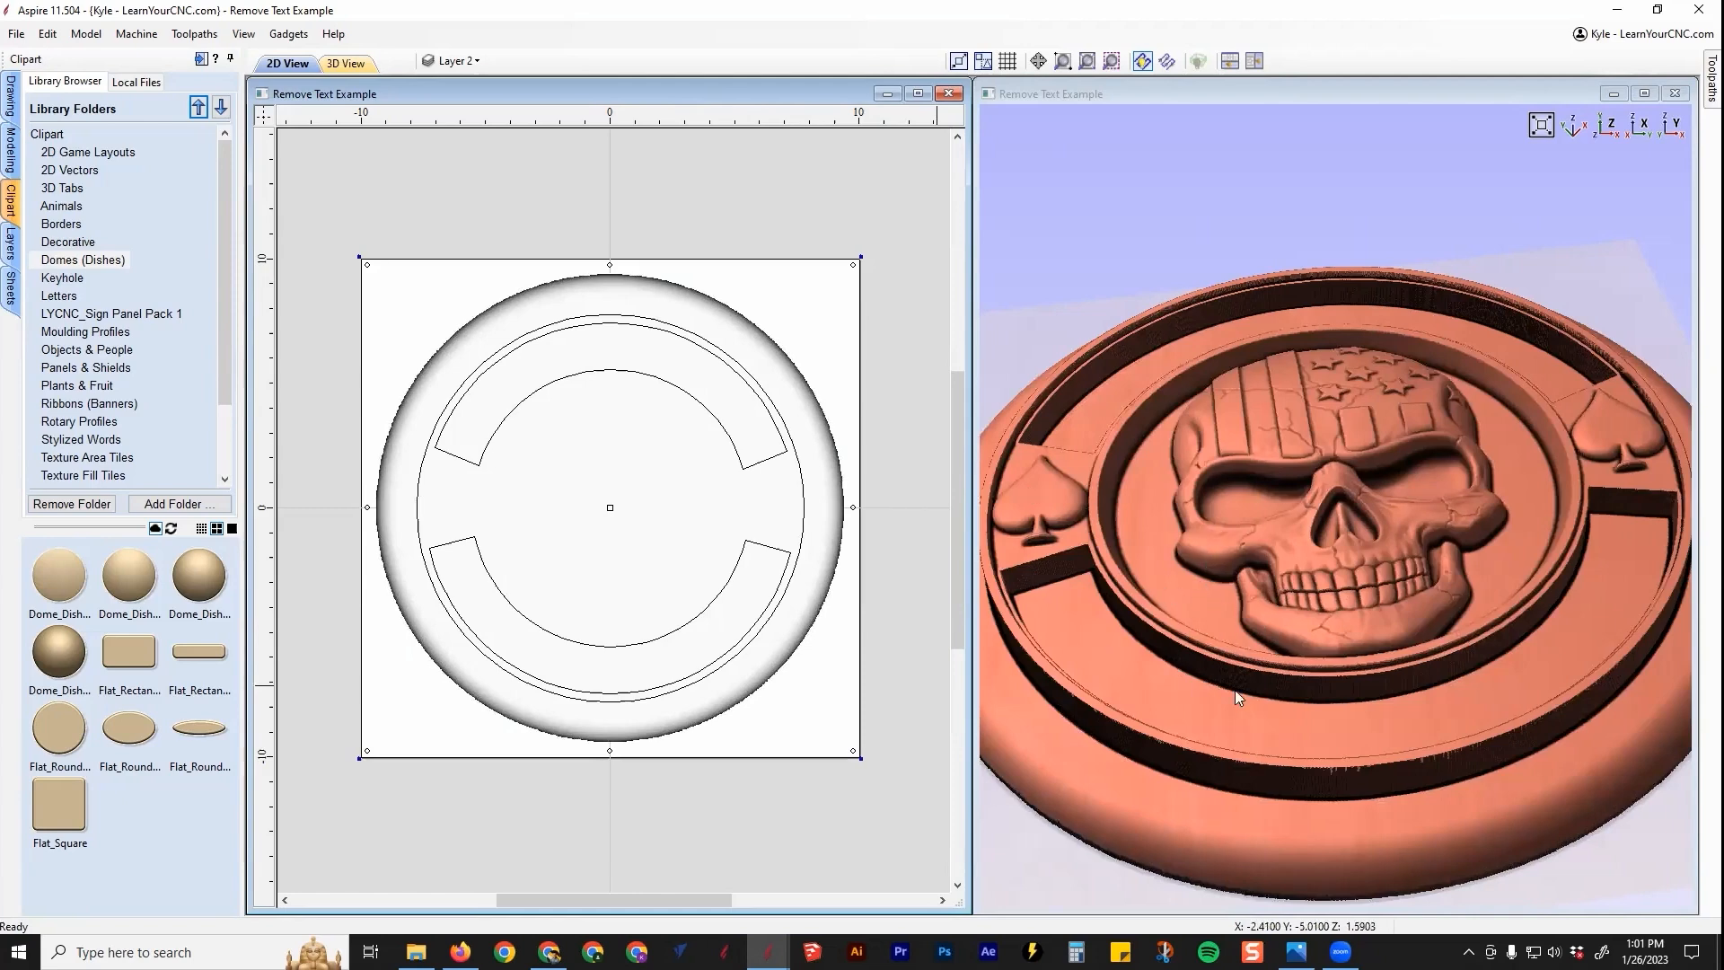
left_click_drag(1230, 607, 1293, 691)
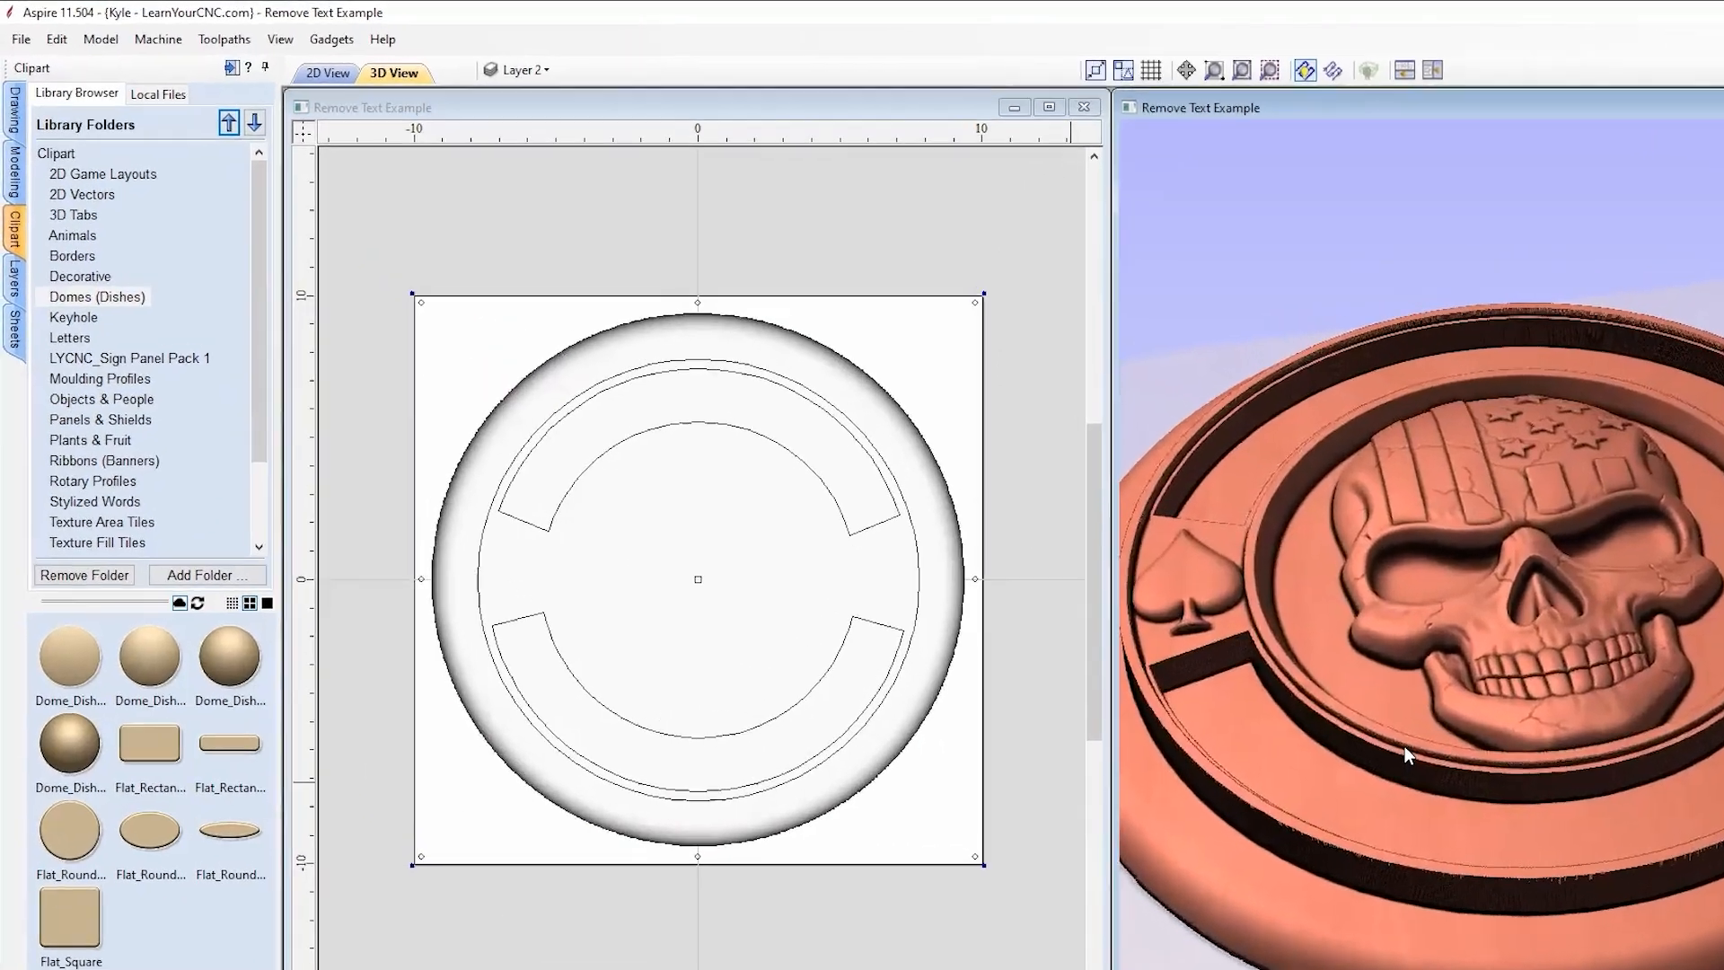
left_click(19, 184)
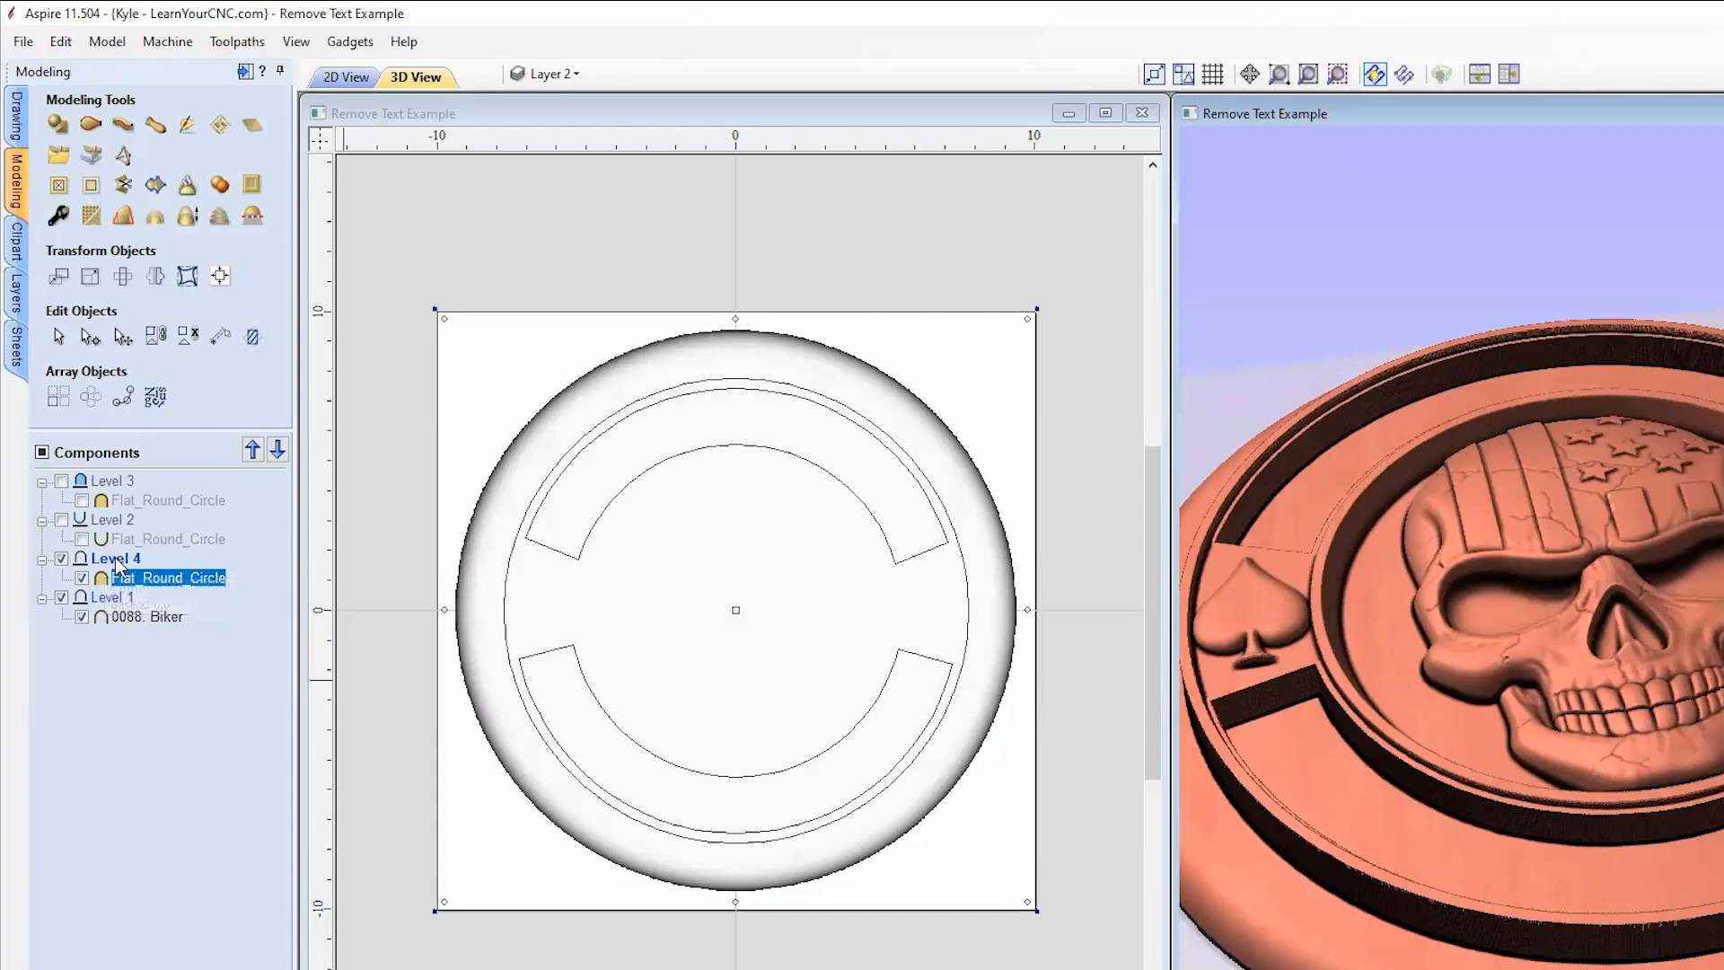
left_click_drag(1539, 800, 1378, 760)
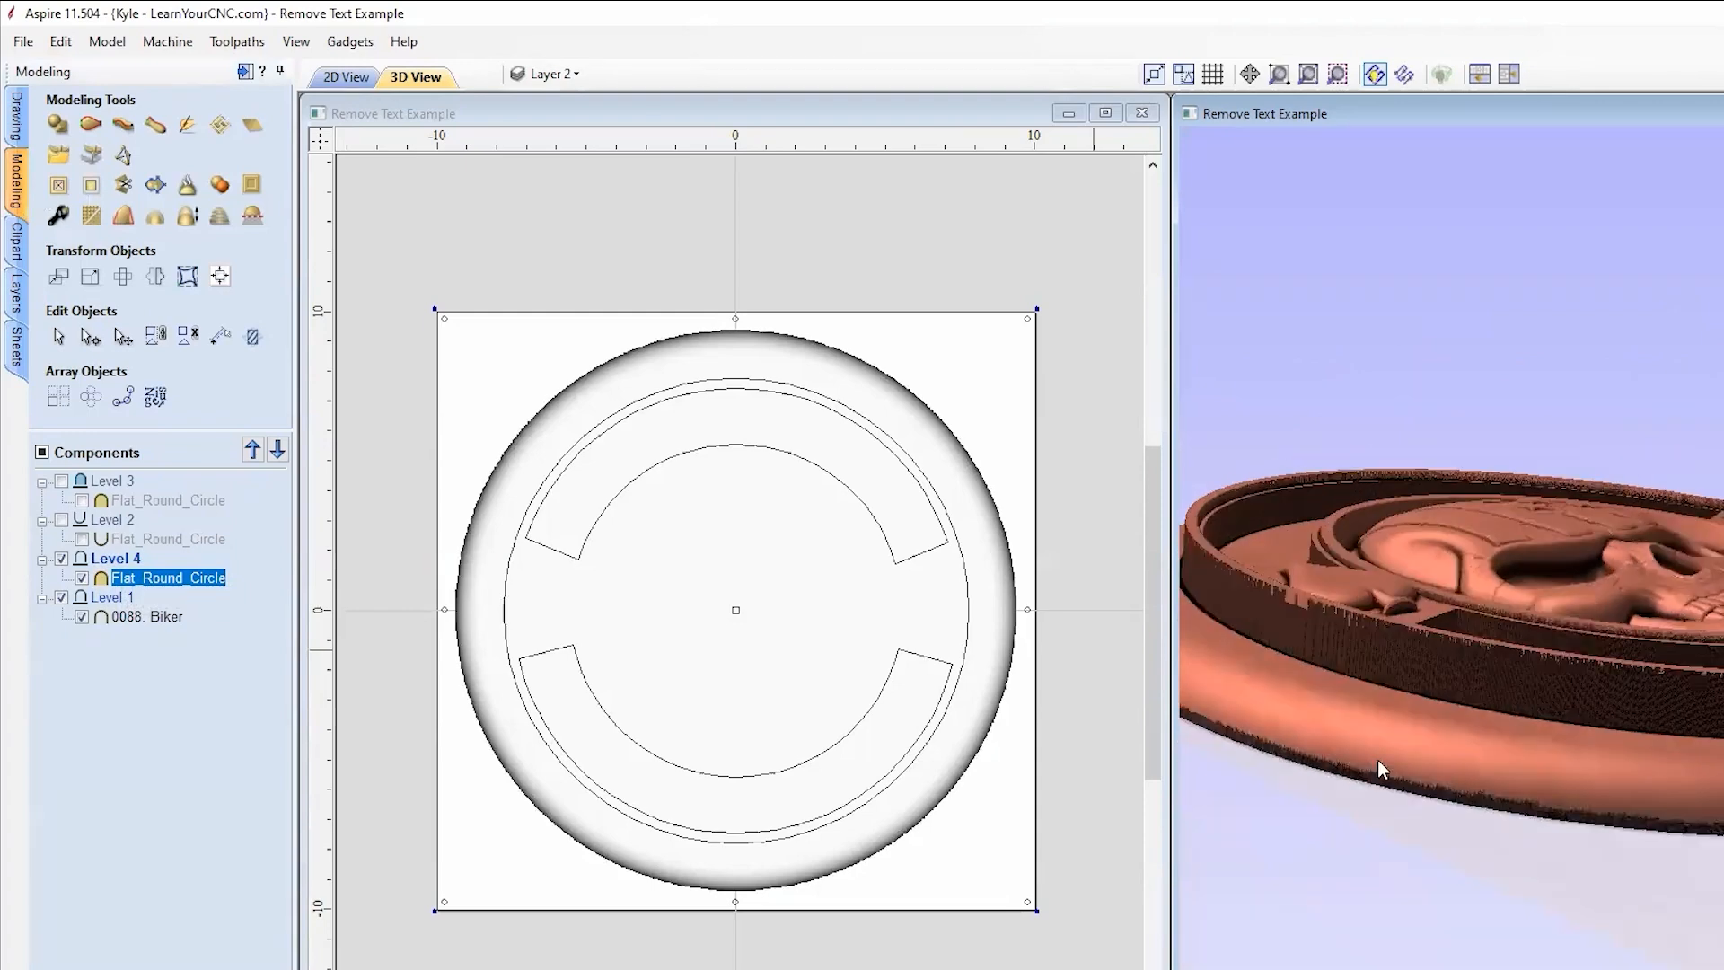
left_click_drag(1613, 617, 1089, 739)
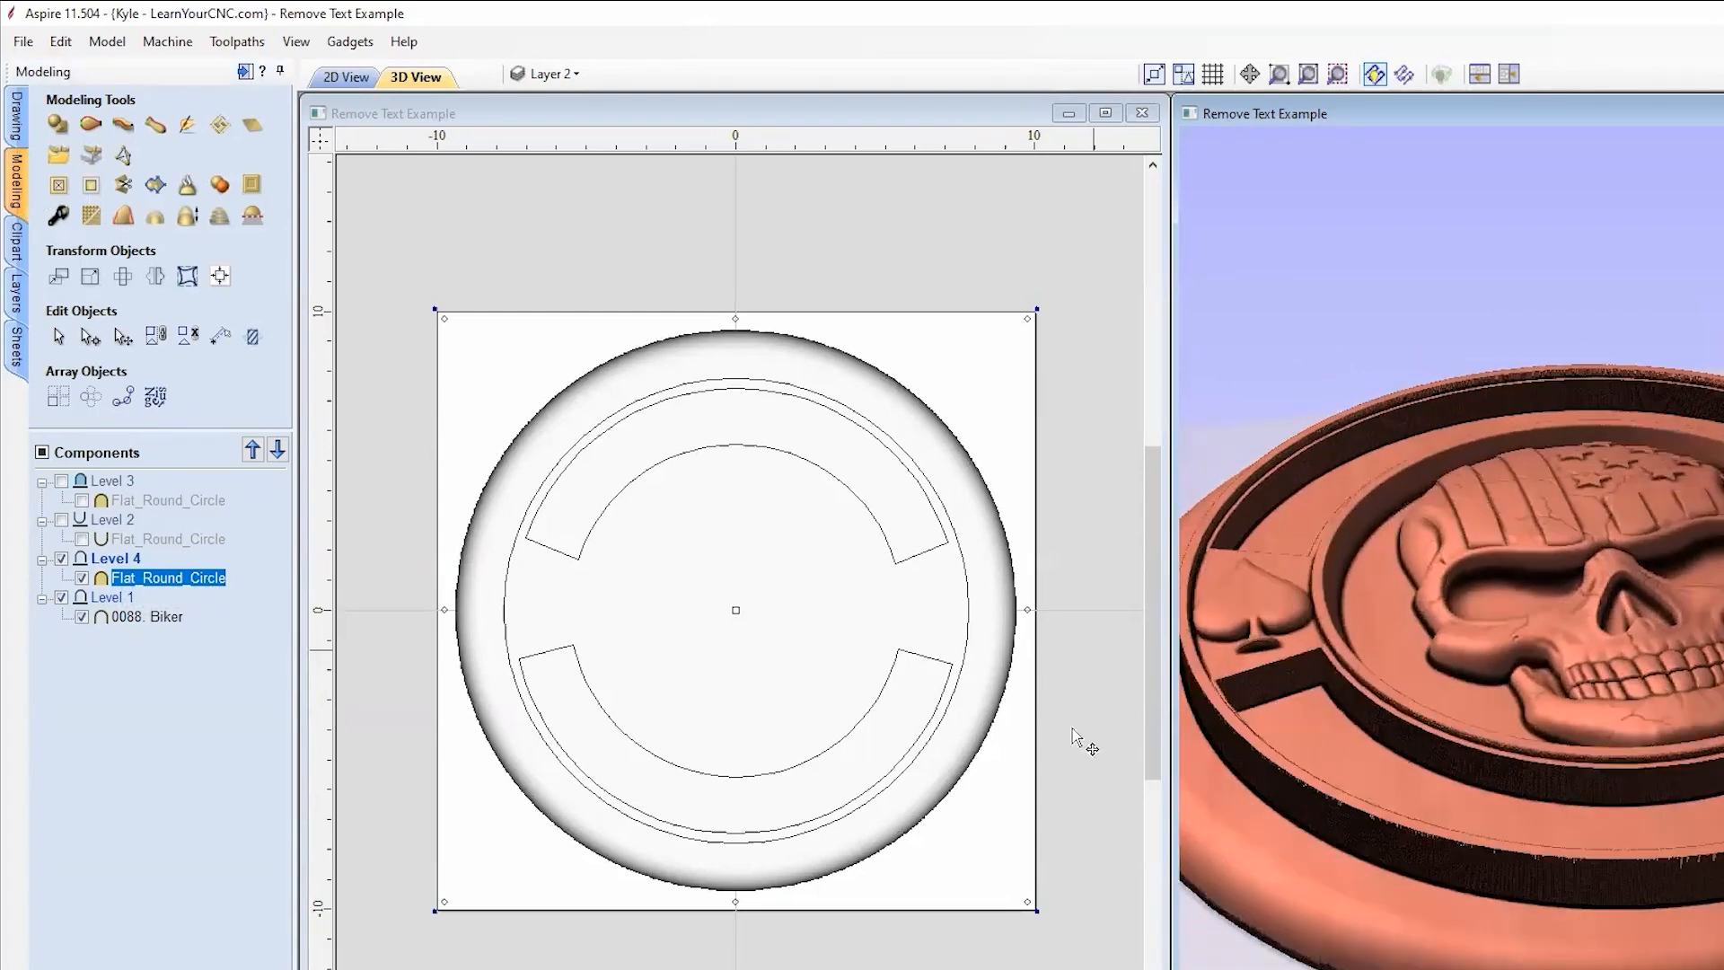
Step: Set Level 4's combine mode to Merge so the skull and spades rise through the disc
right_click(102, 558)
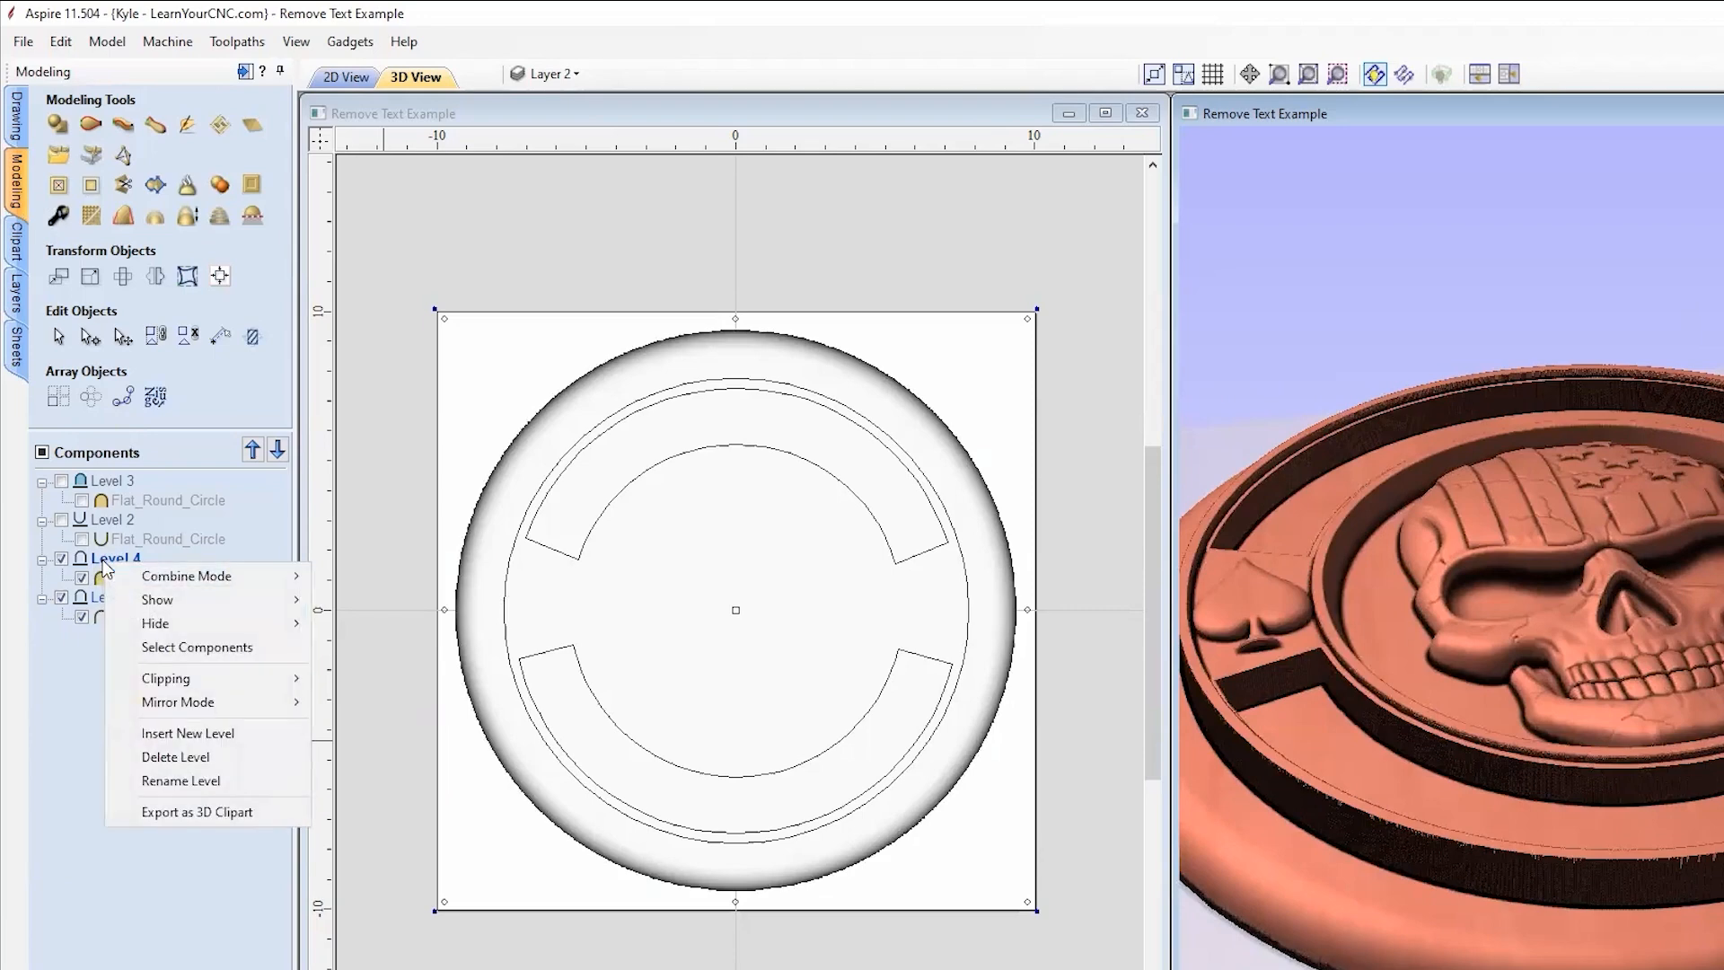
mouse_move(167, 578)
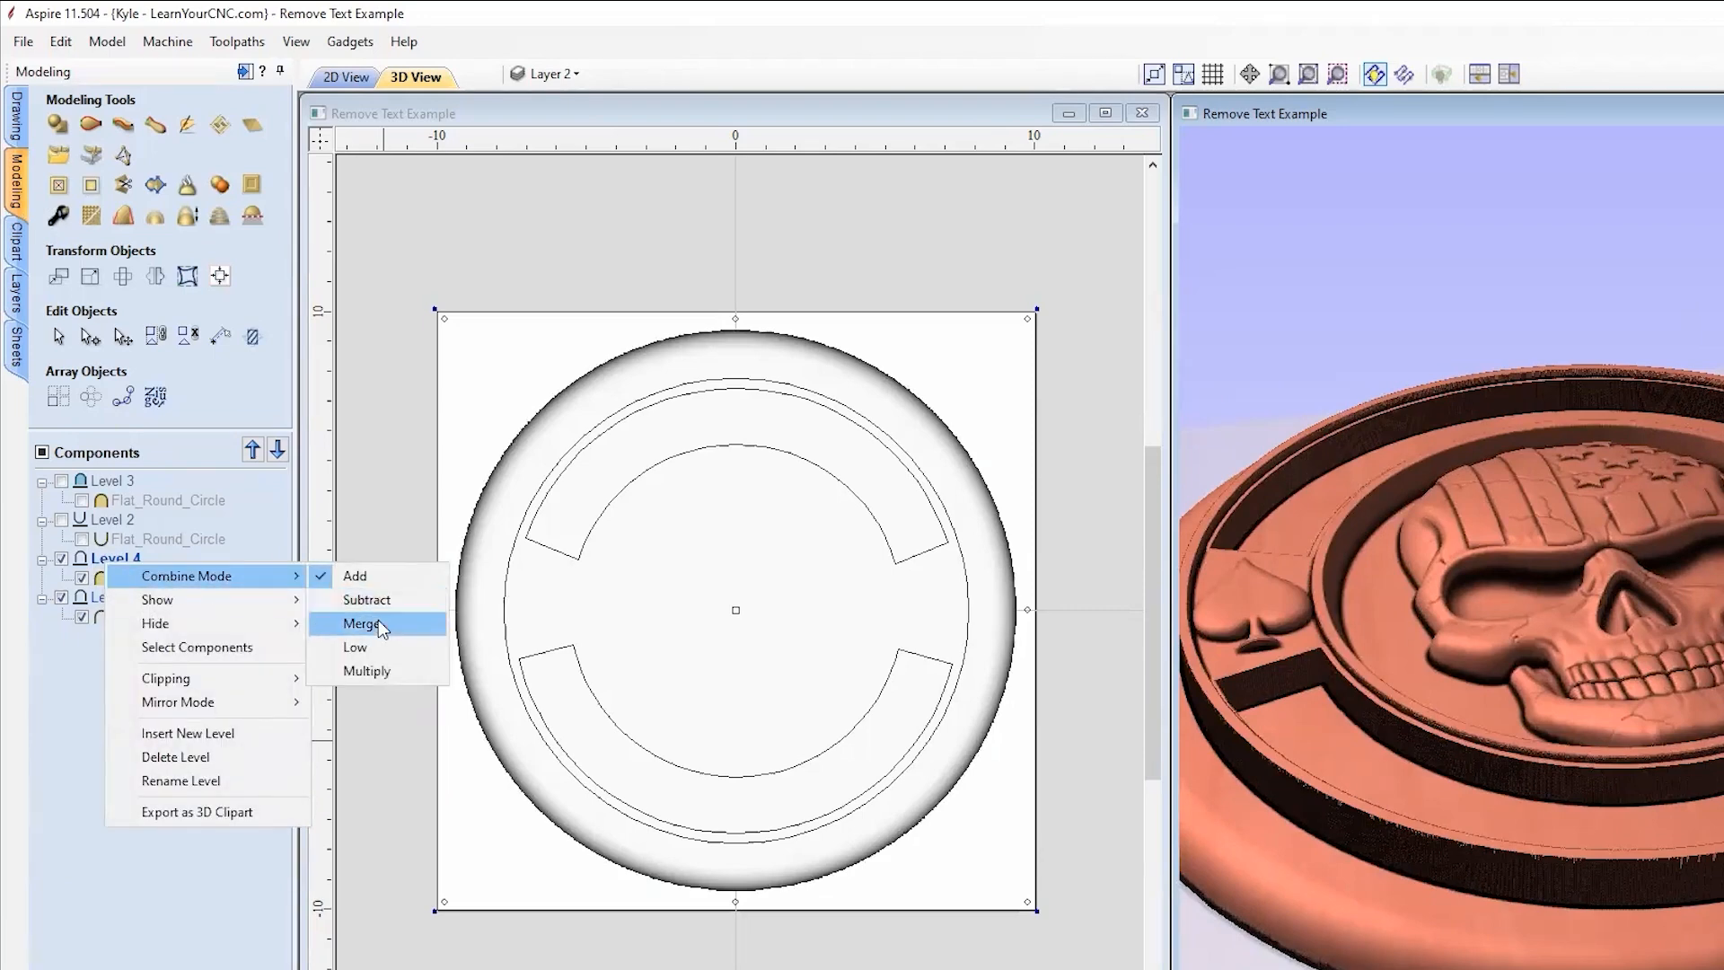
left_click(378, 623)
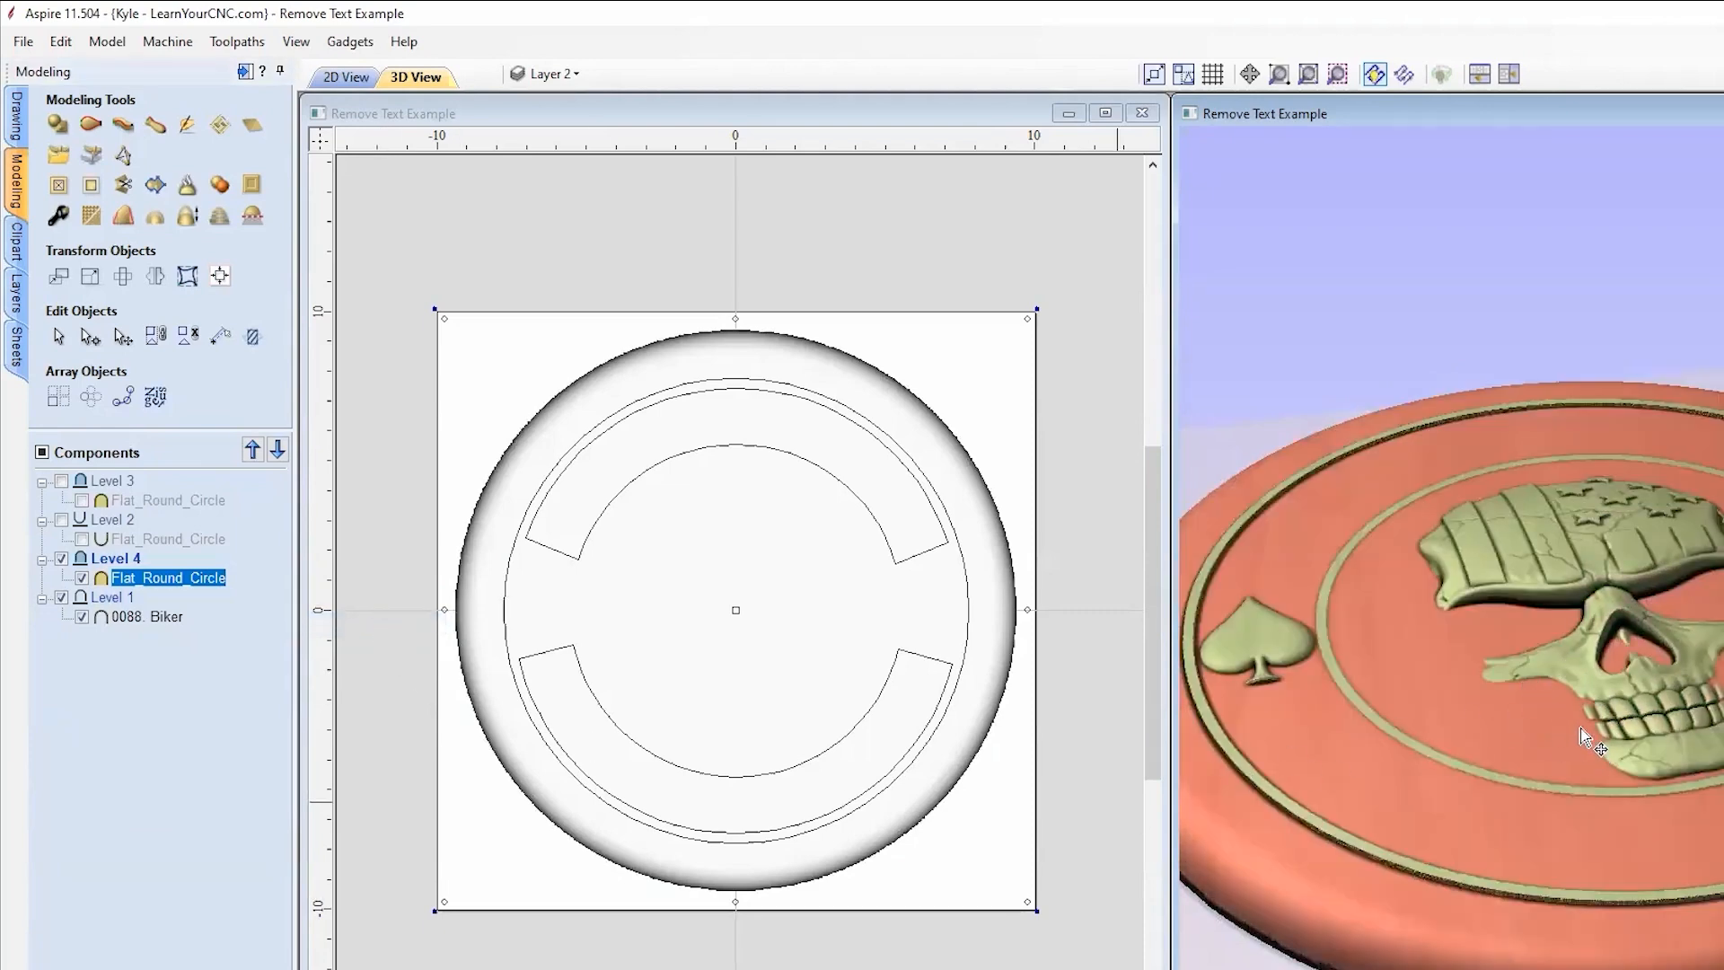
mouse_move(1581, 744)
left_mouse_down()
mouse_move(1473, 718)
mouse_move(1417, 804)
mouse_move(1596, 760)
mouse_move(1575, 774)
left_mouse_up()
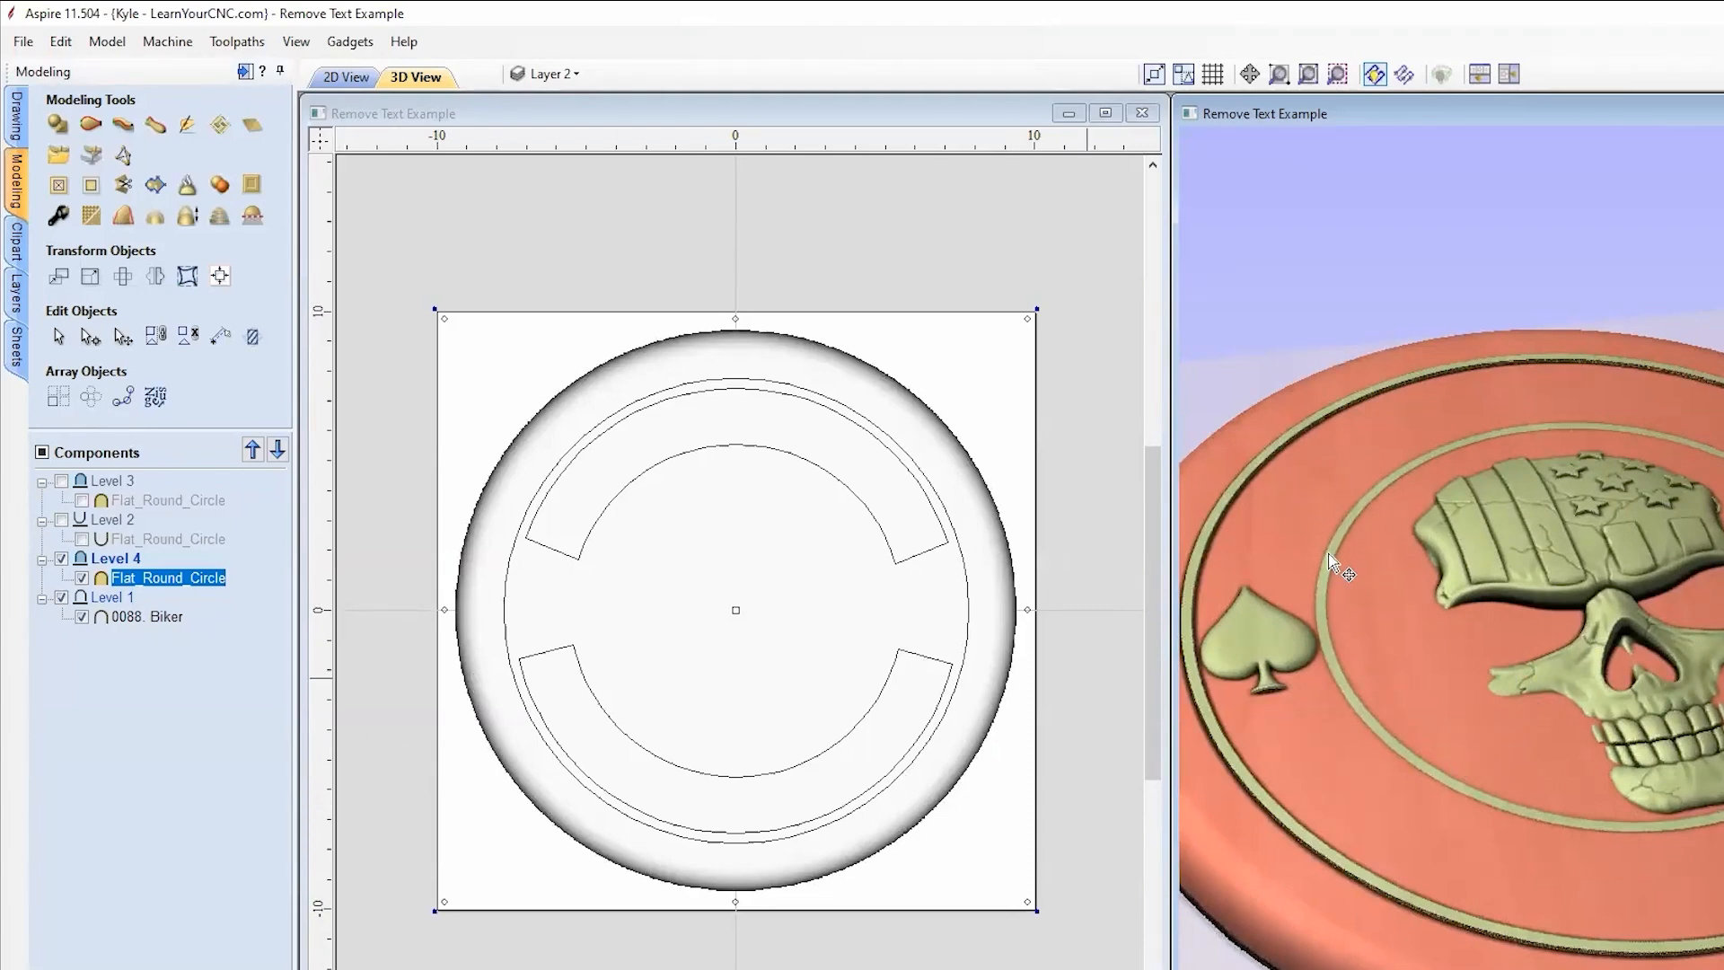
Step: Set the Flat_Round_Circle shape height to 0.75 inches and close its properties
double_click(158, 579)
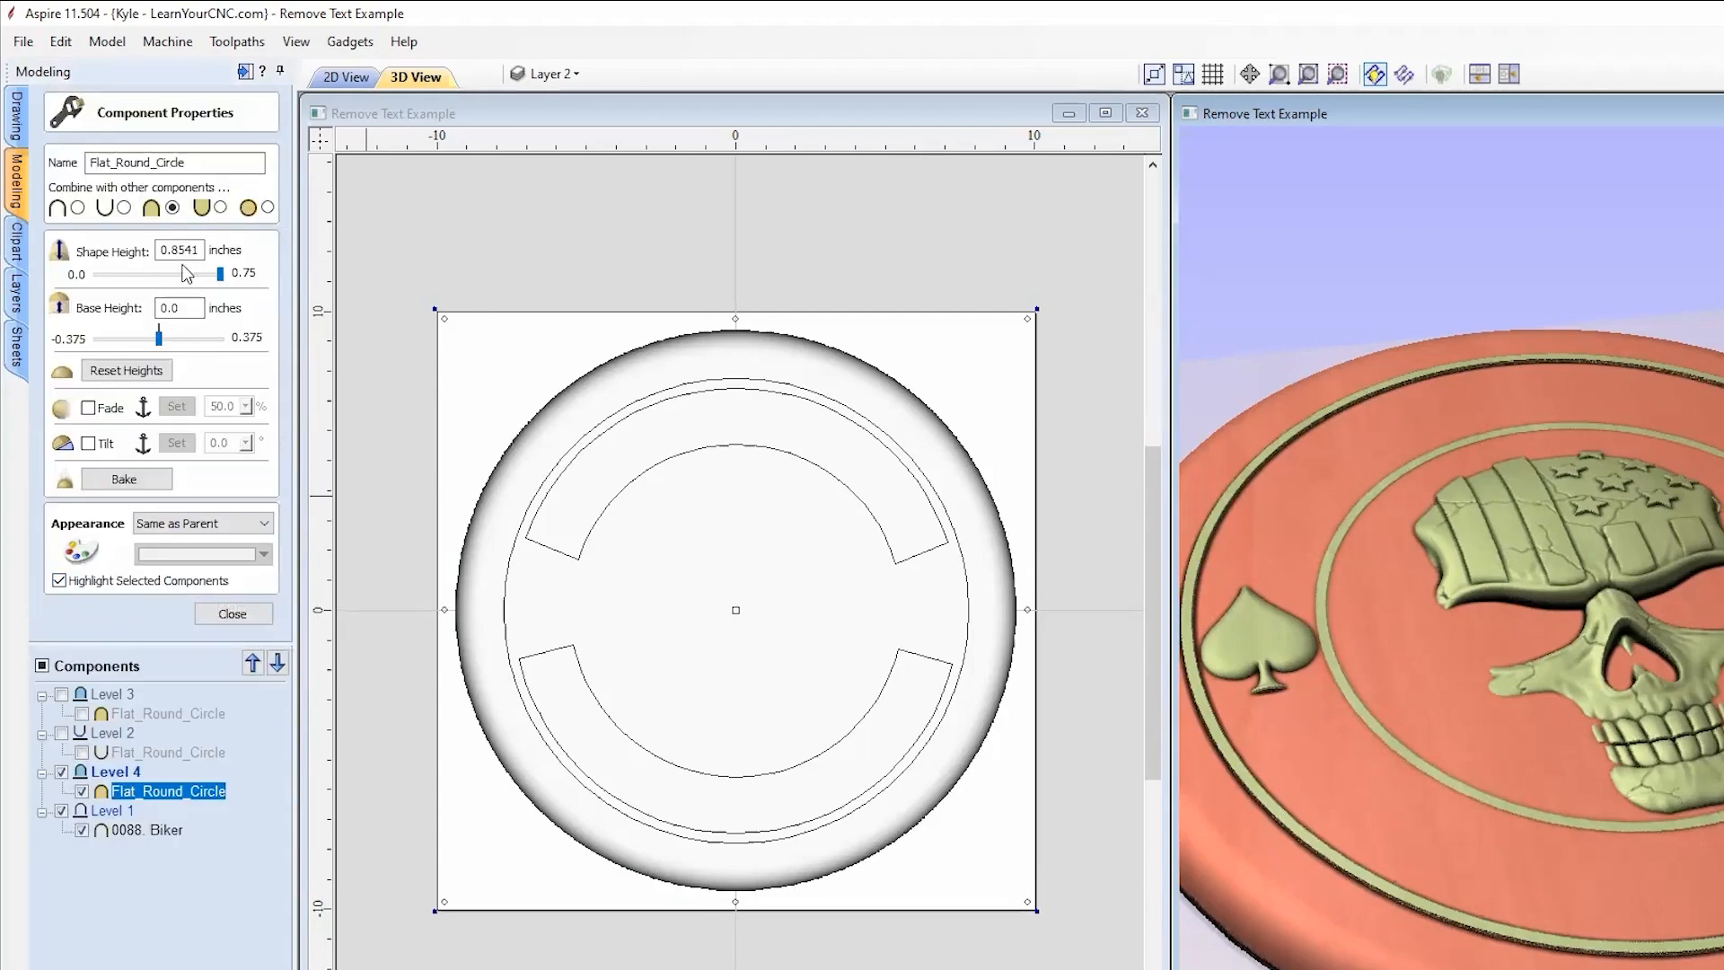
left_click_drag(222, 281, 211, 283)
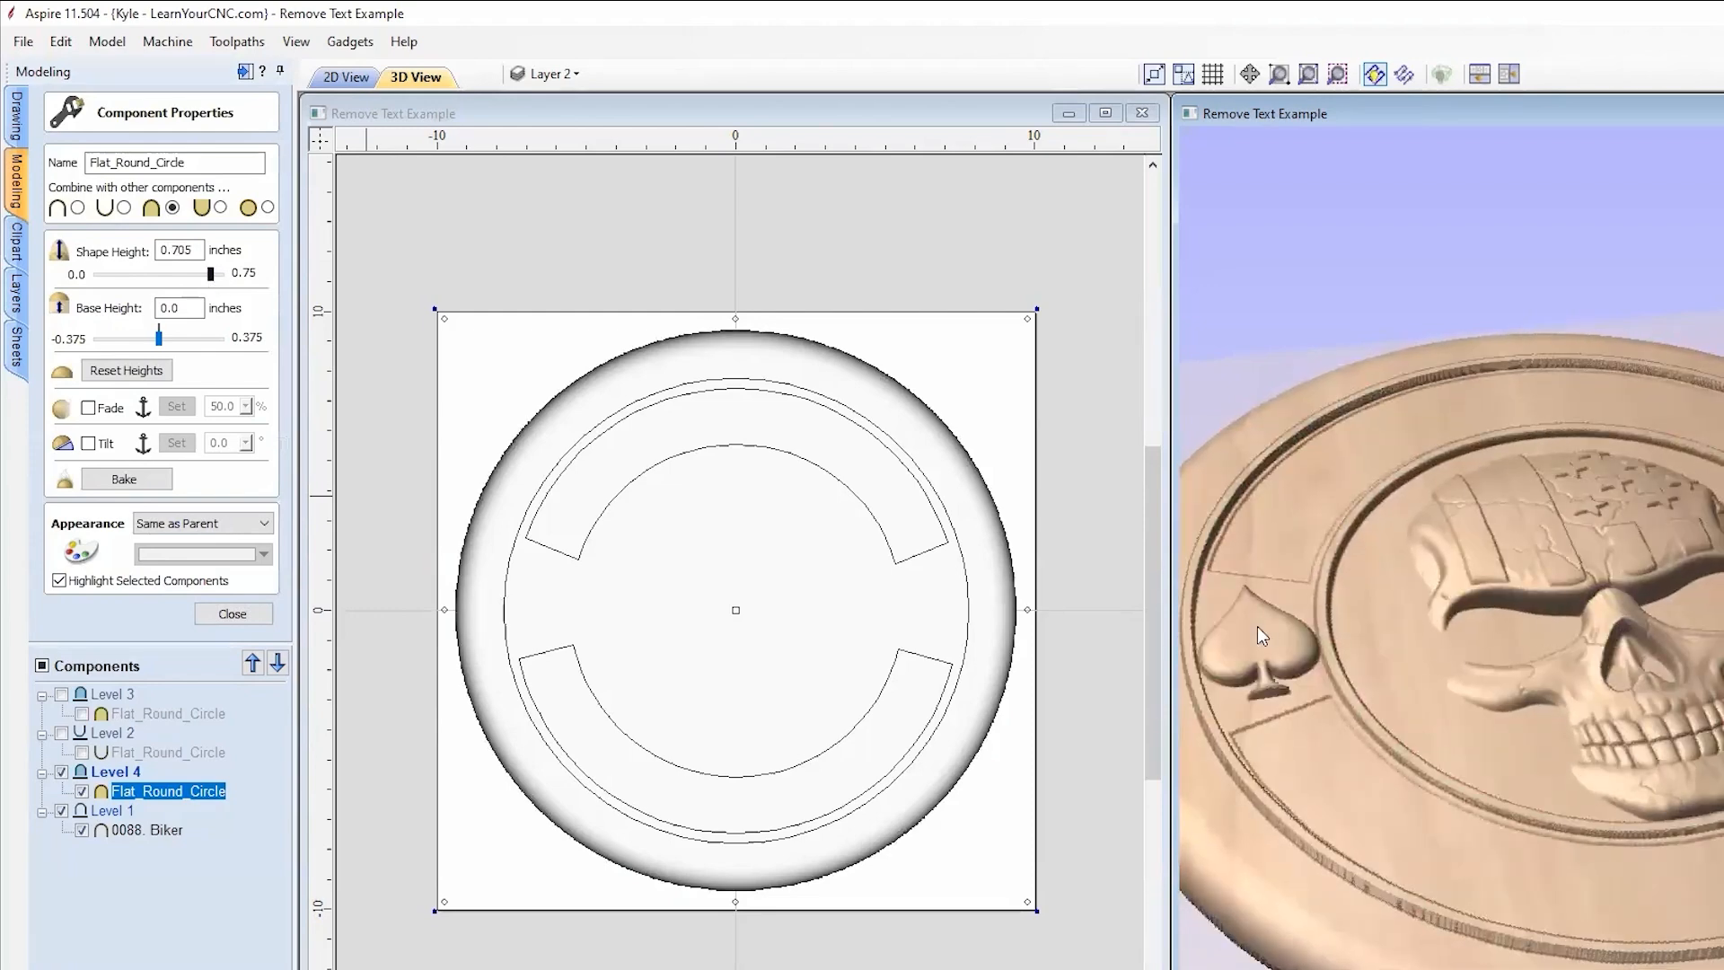
scroll(1437, 772, "up", 5)
middle_click_drag(1515, 772, 1723, 664)
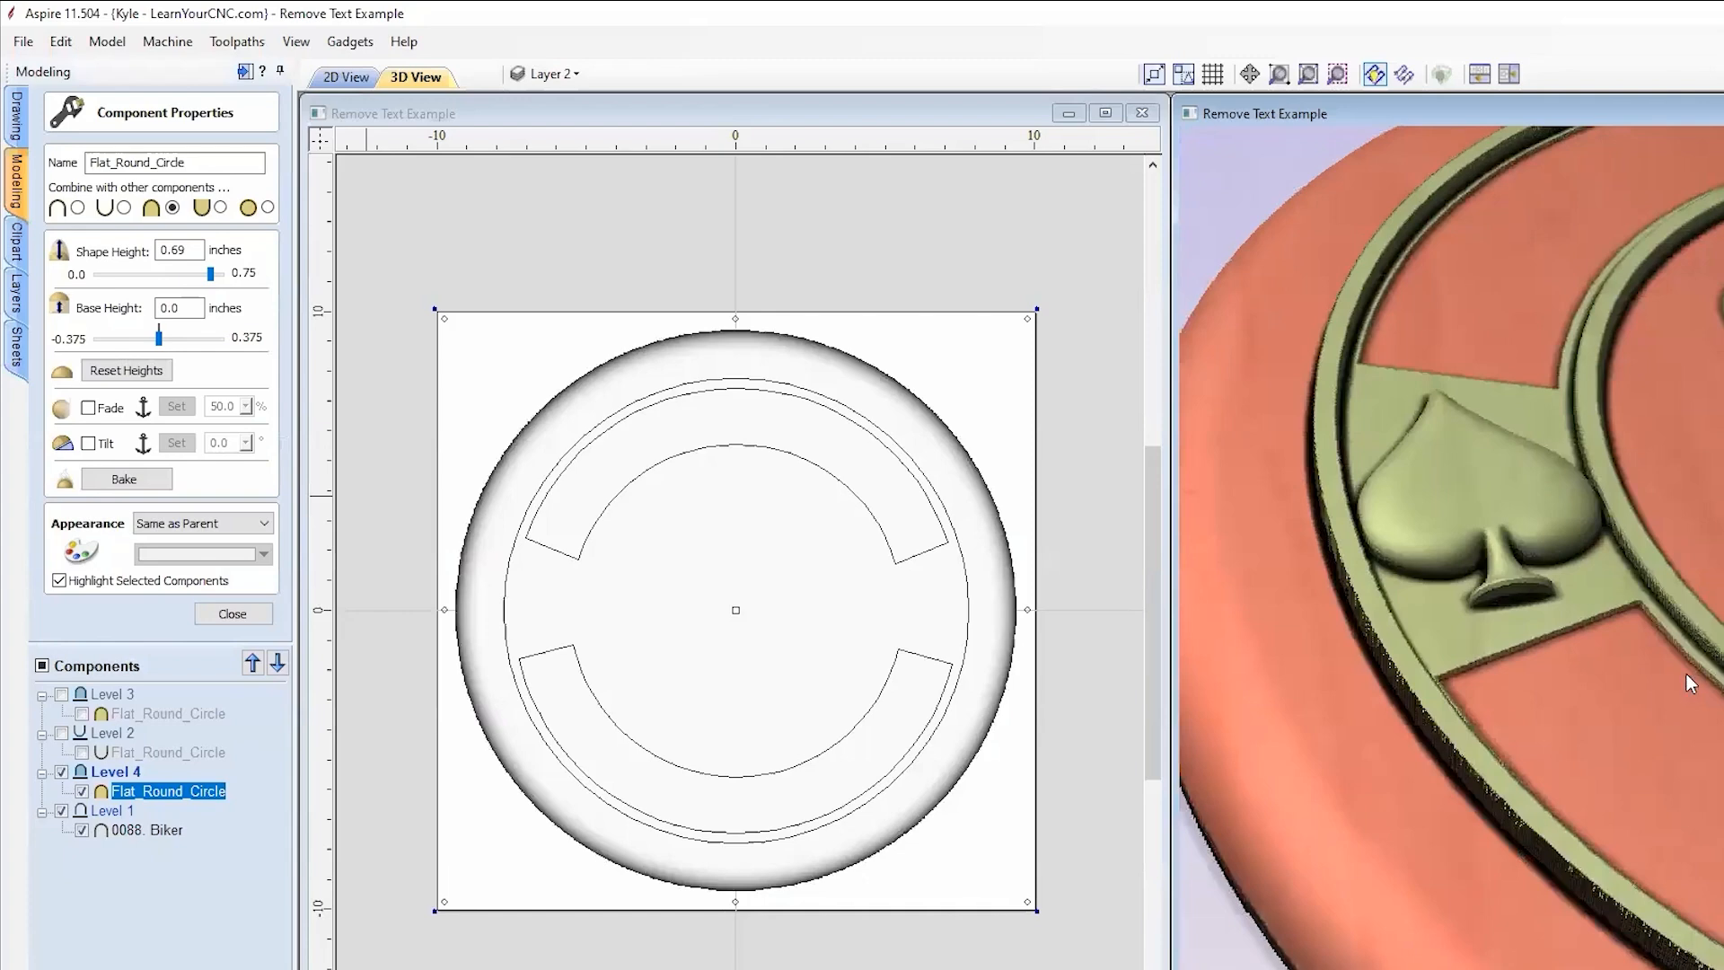
scroll(1678, 674, "up", 3)
scroll(1562, 701, "up", 2)
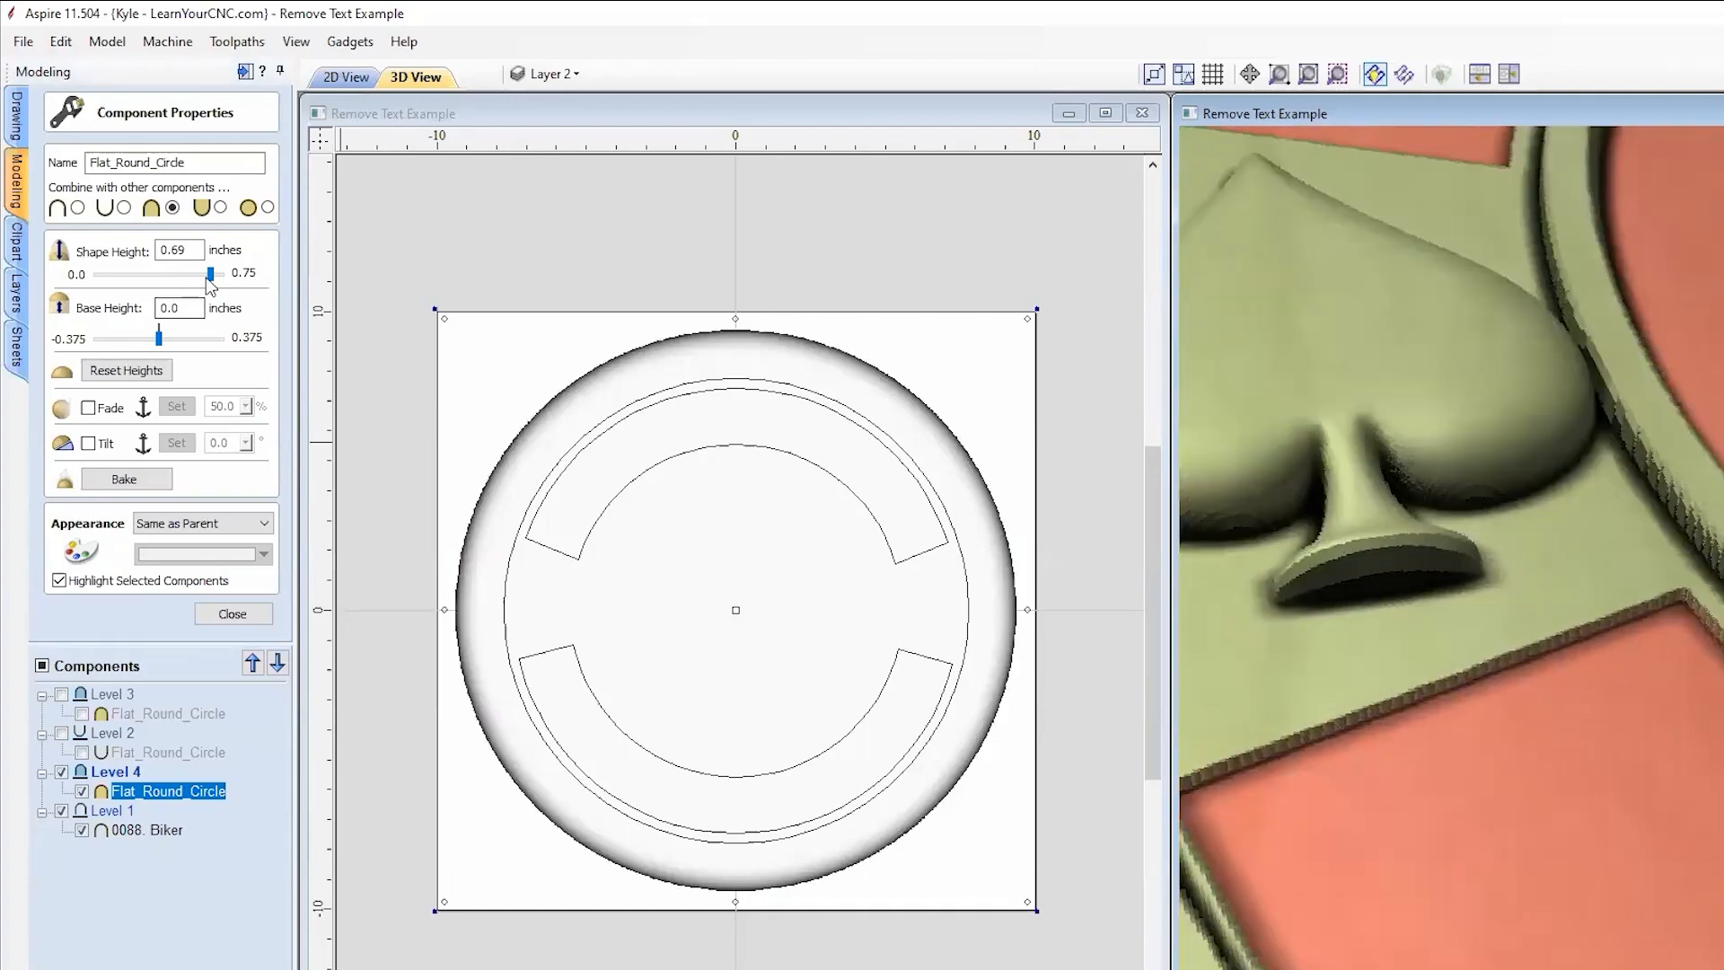
left_click_drag(210, 274, 219, 275)
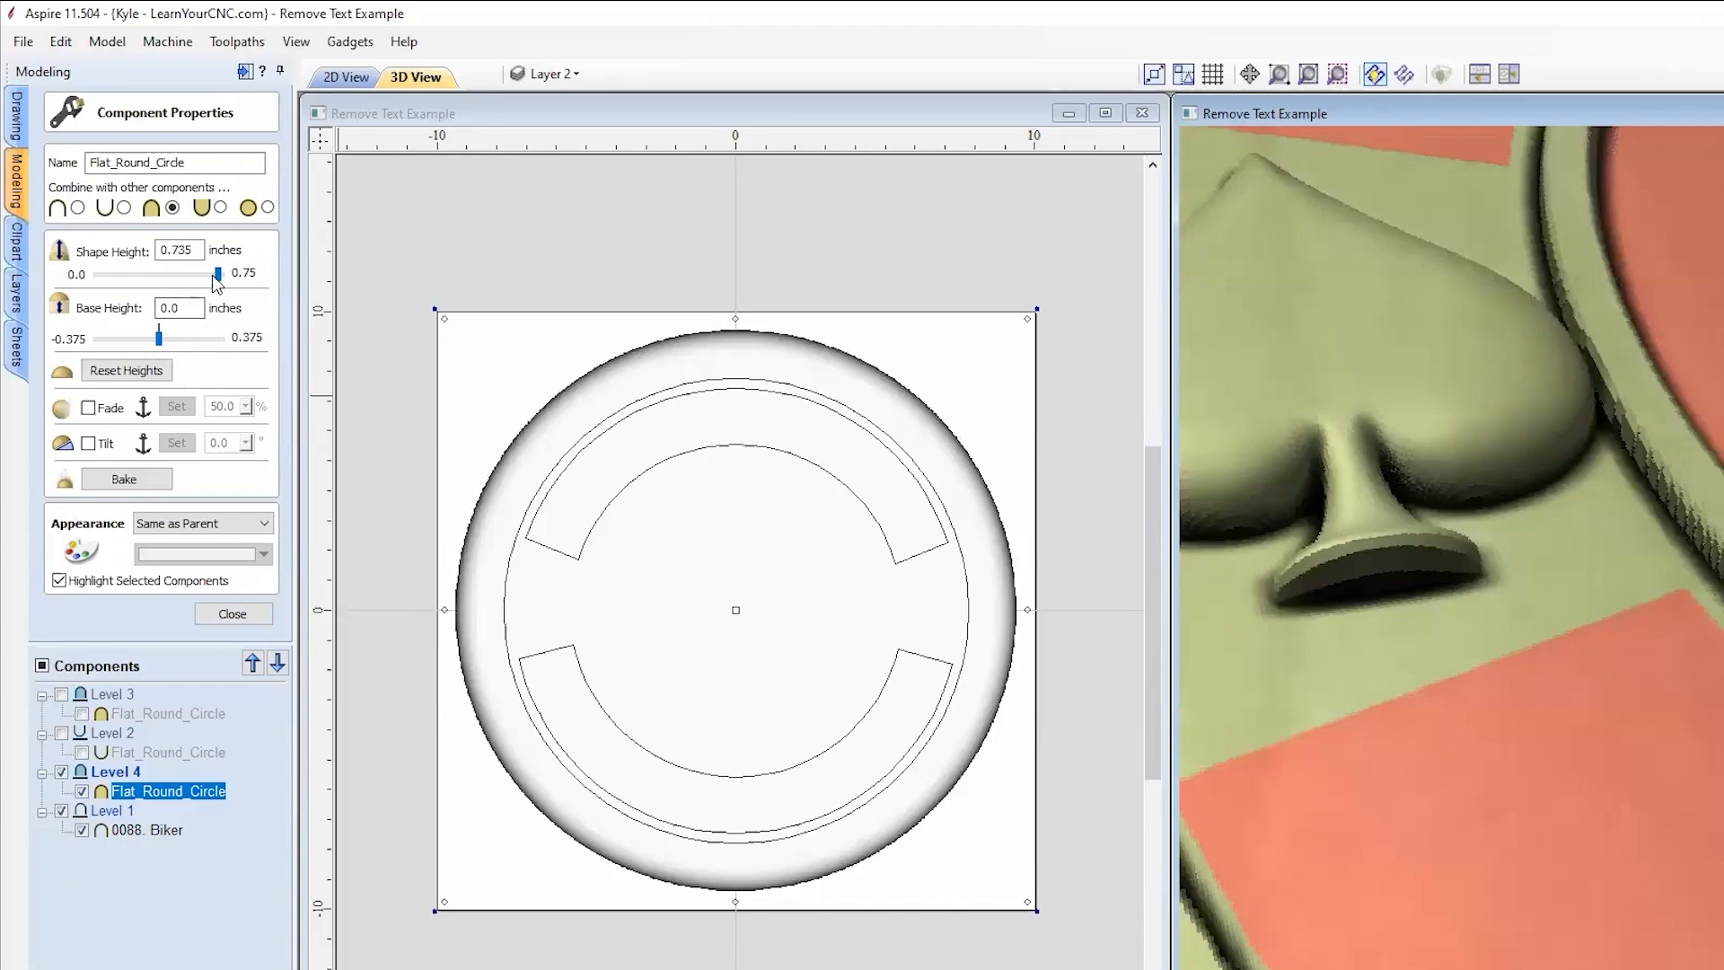
left_click_drag(217, 275, 220, 276)
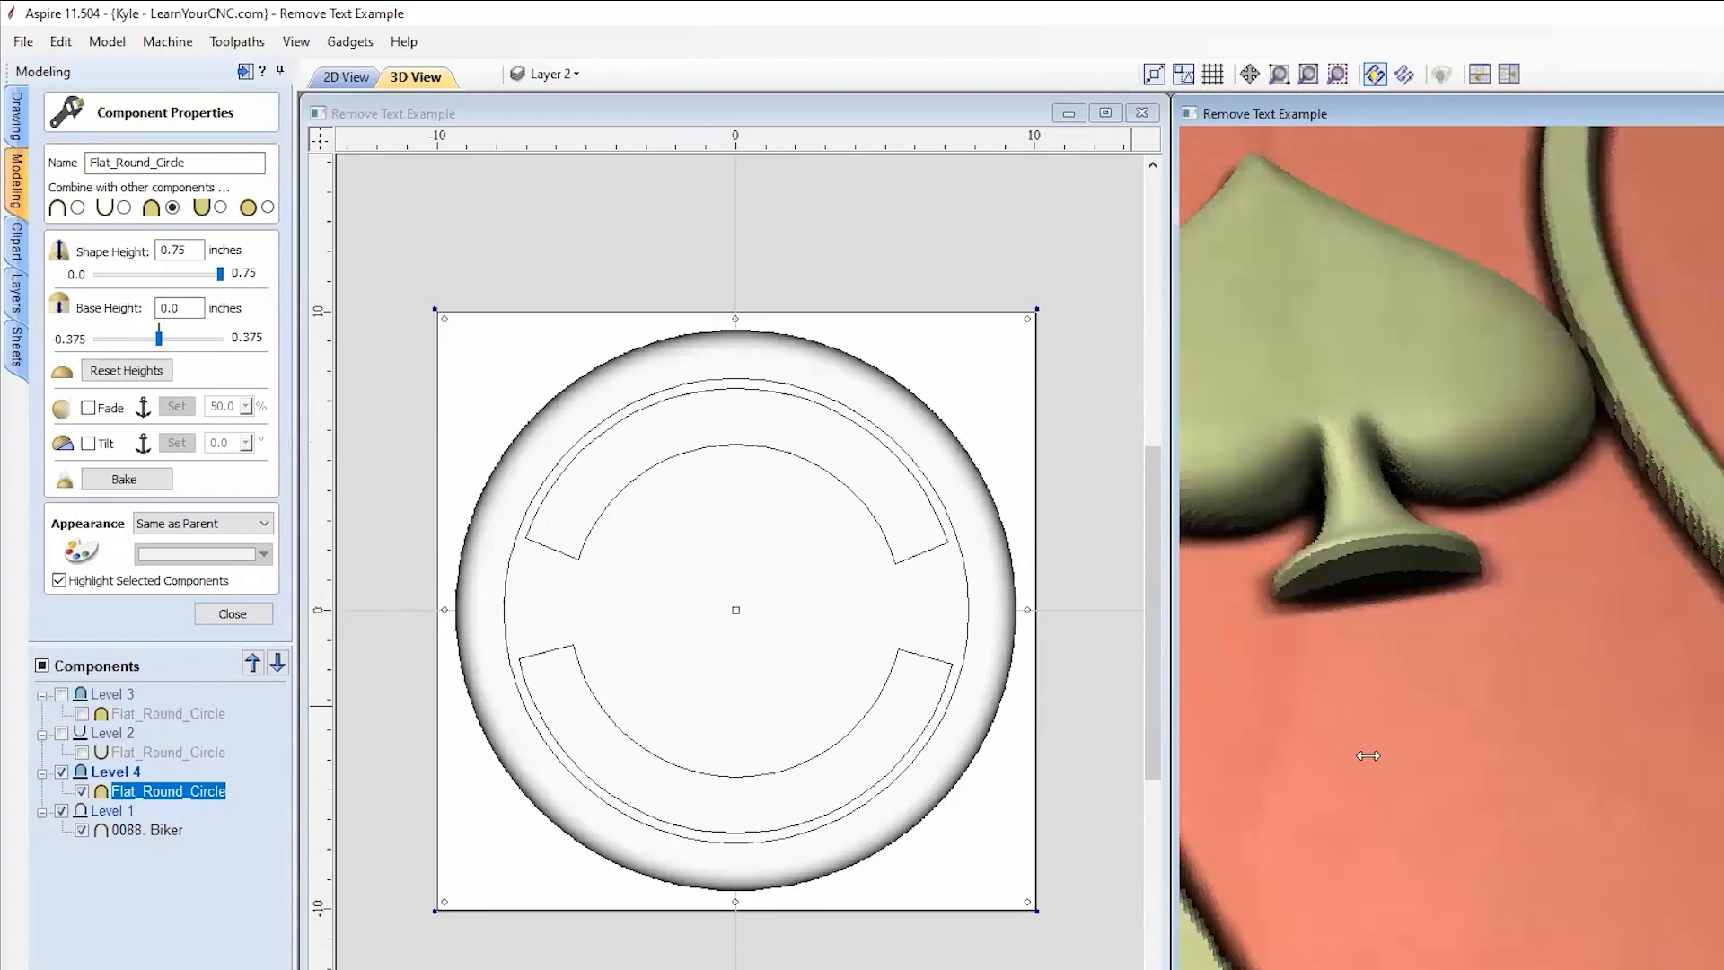
scroll(1693, 585, "down", 5)
middle_click_drag(1719, 606, 1487, 607)
scroll(1549, 559, "down", 1)
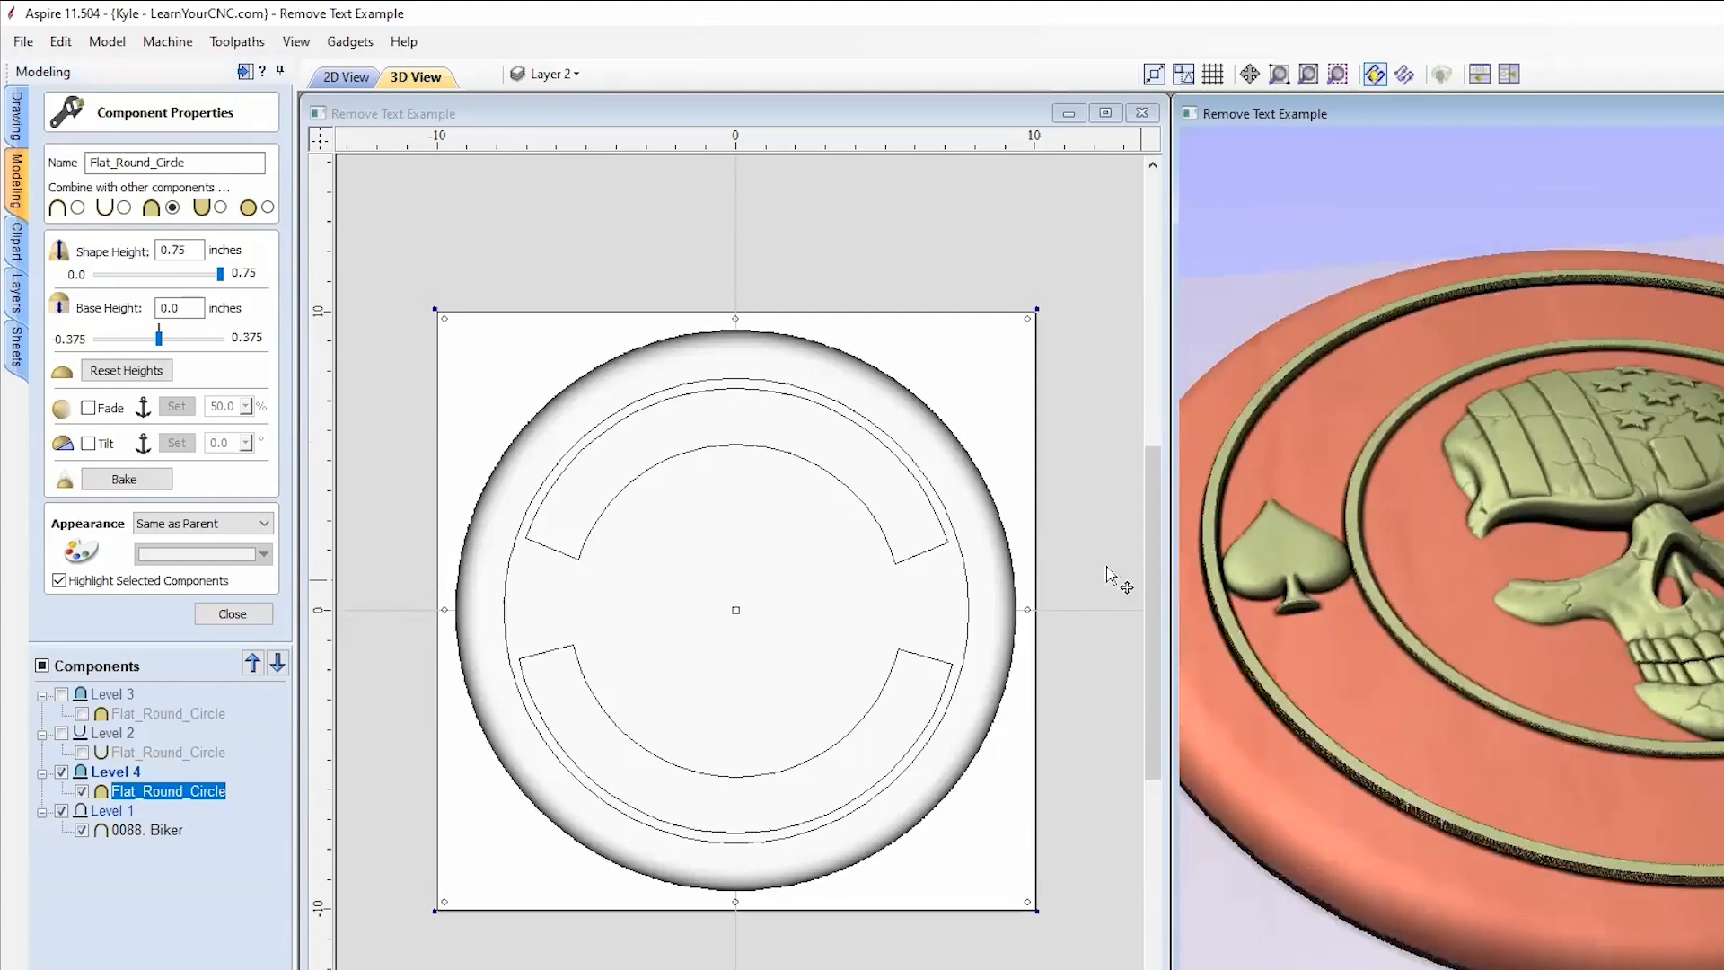
left_click(232, 613)
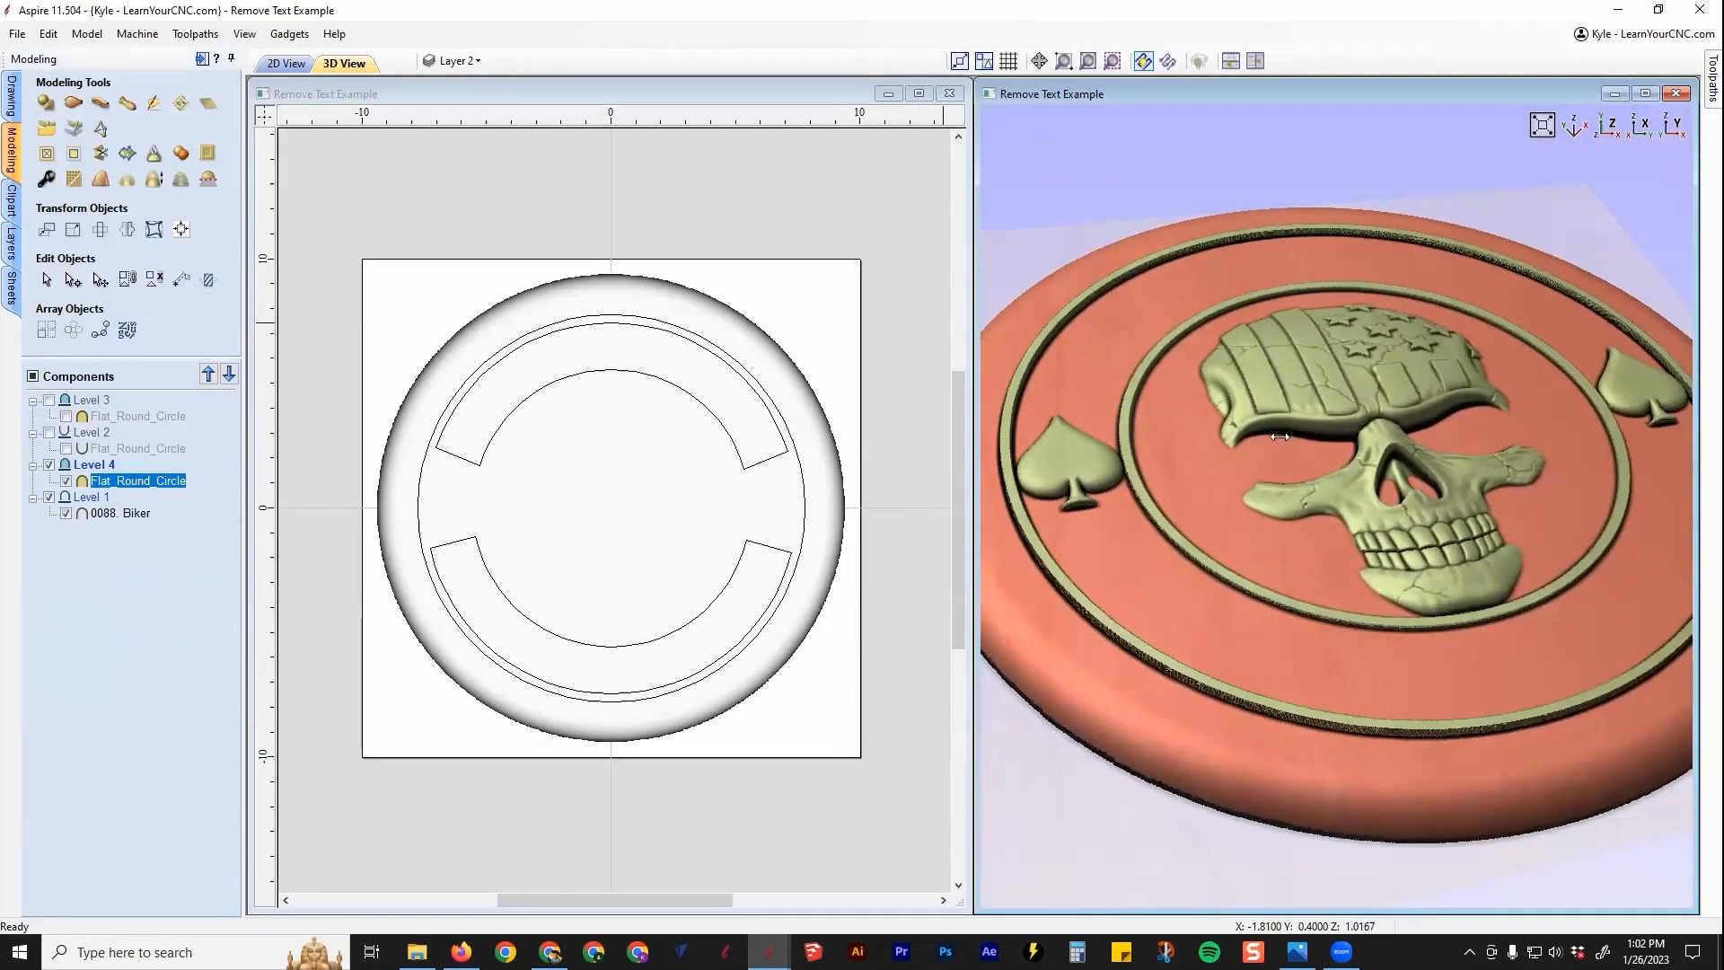
Step: Deselect the Flat_Round_Circle component and make Layer 1's outlines visible
scroll(1299, 407, "down", 1)
scroll(1390, 347, "down", 1)
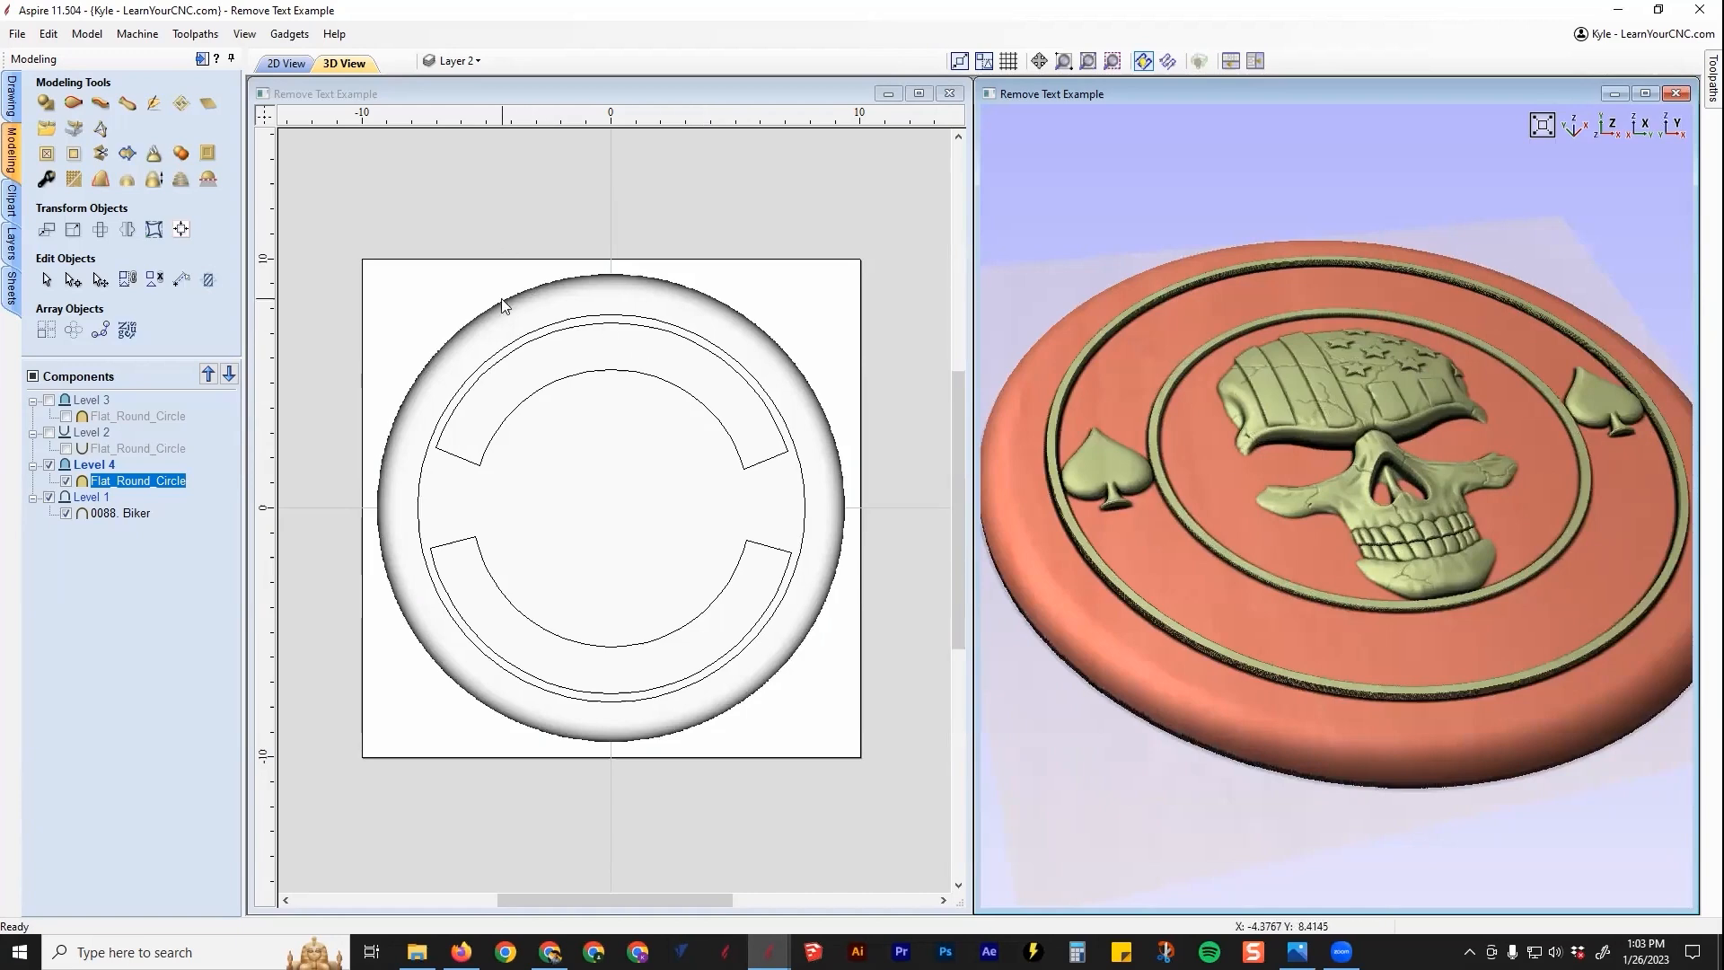
left_click(409, 318)
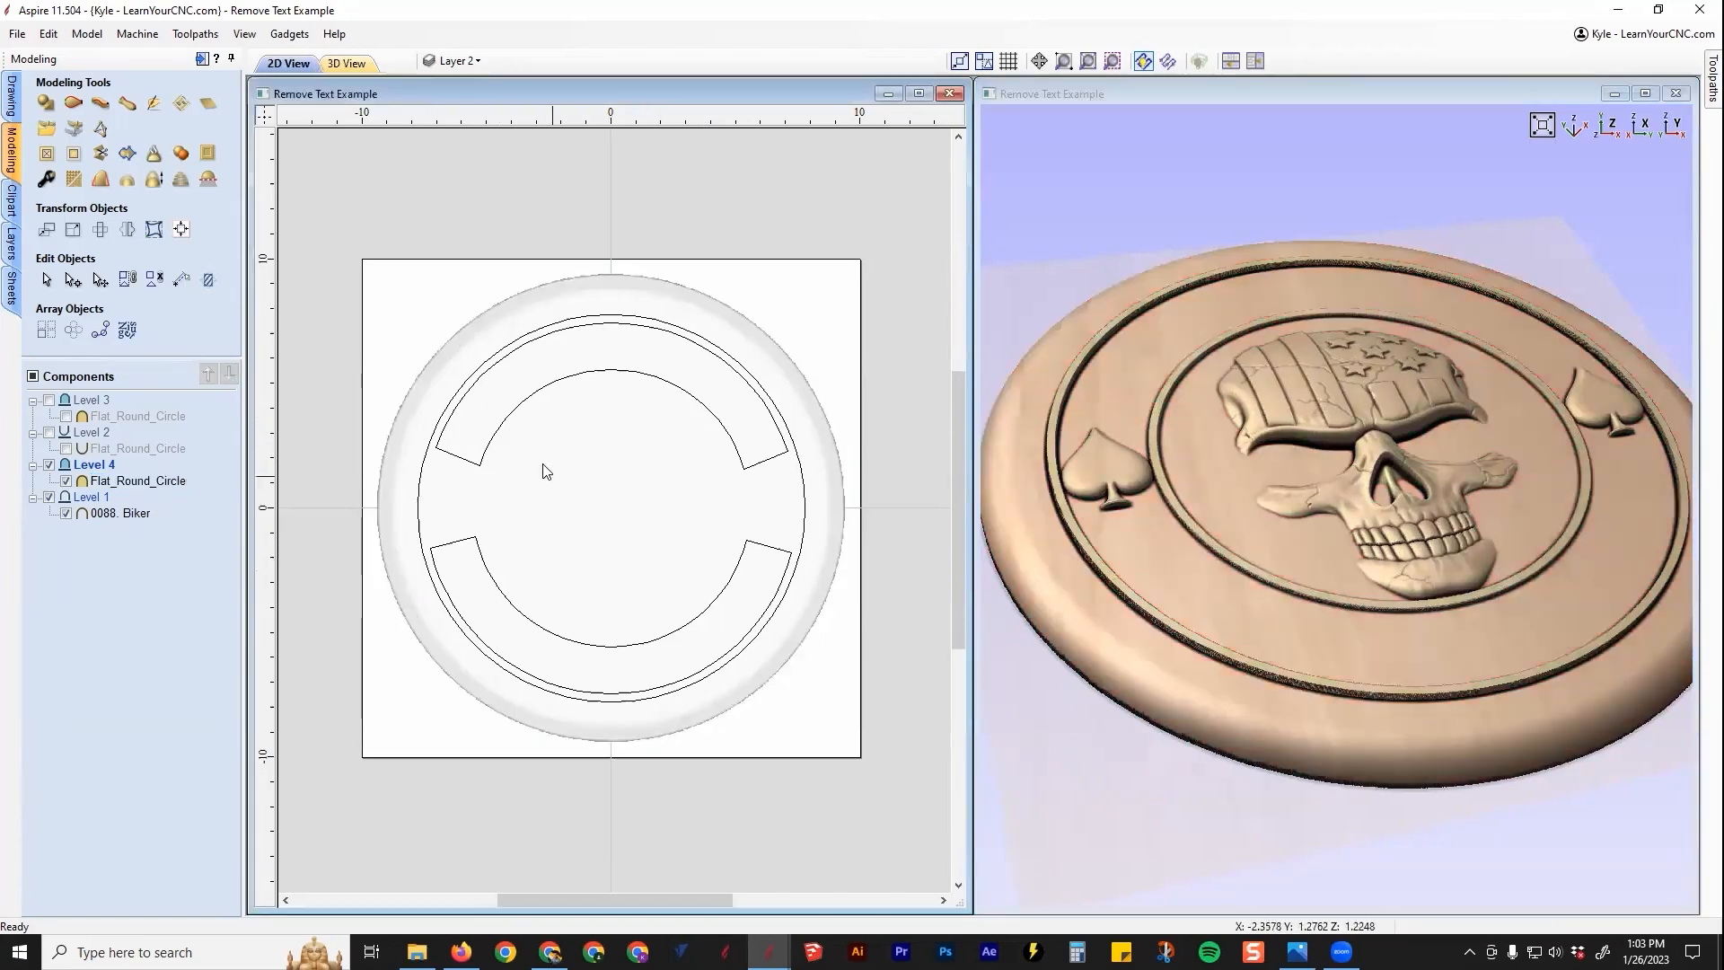
left_click(459, 60)
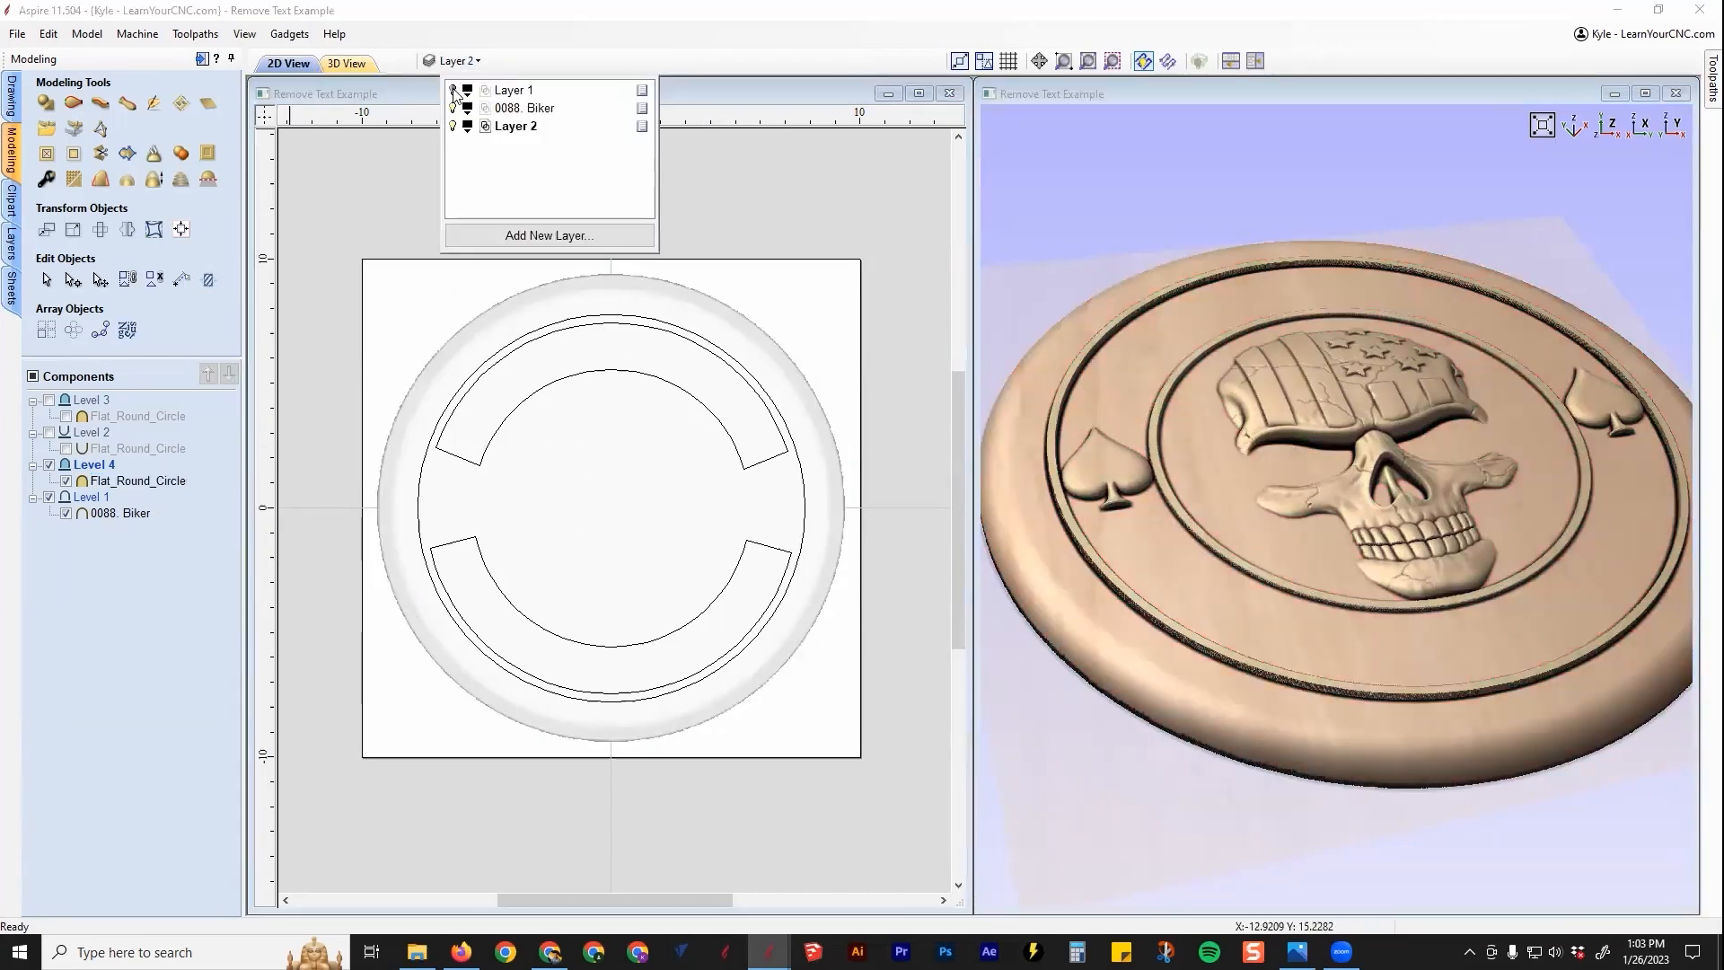
left_click(453, 90)
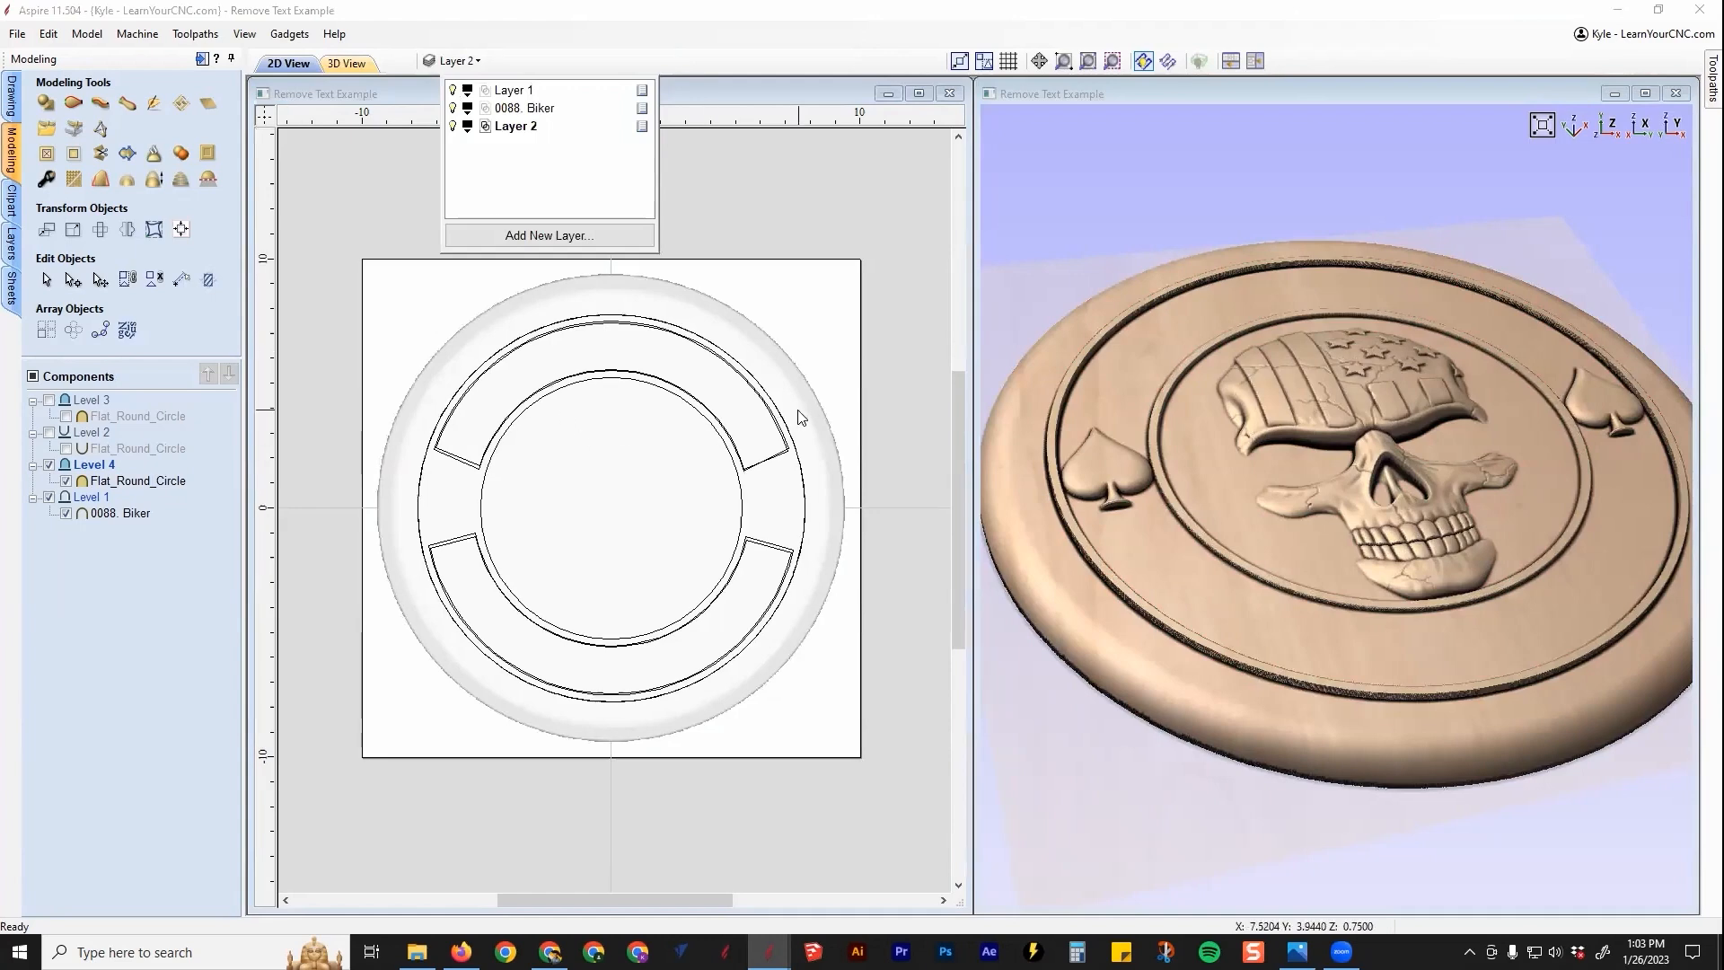
Step: Select the outer and inner ring circles as the clipping boundary
left_click(791, 440)
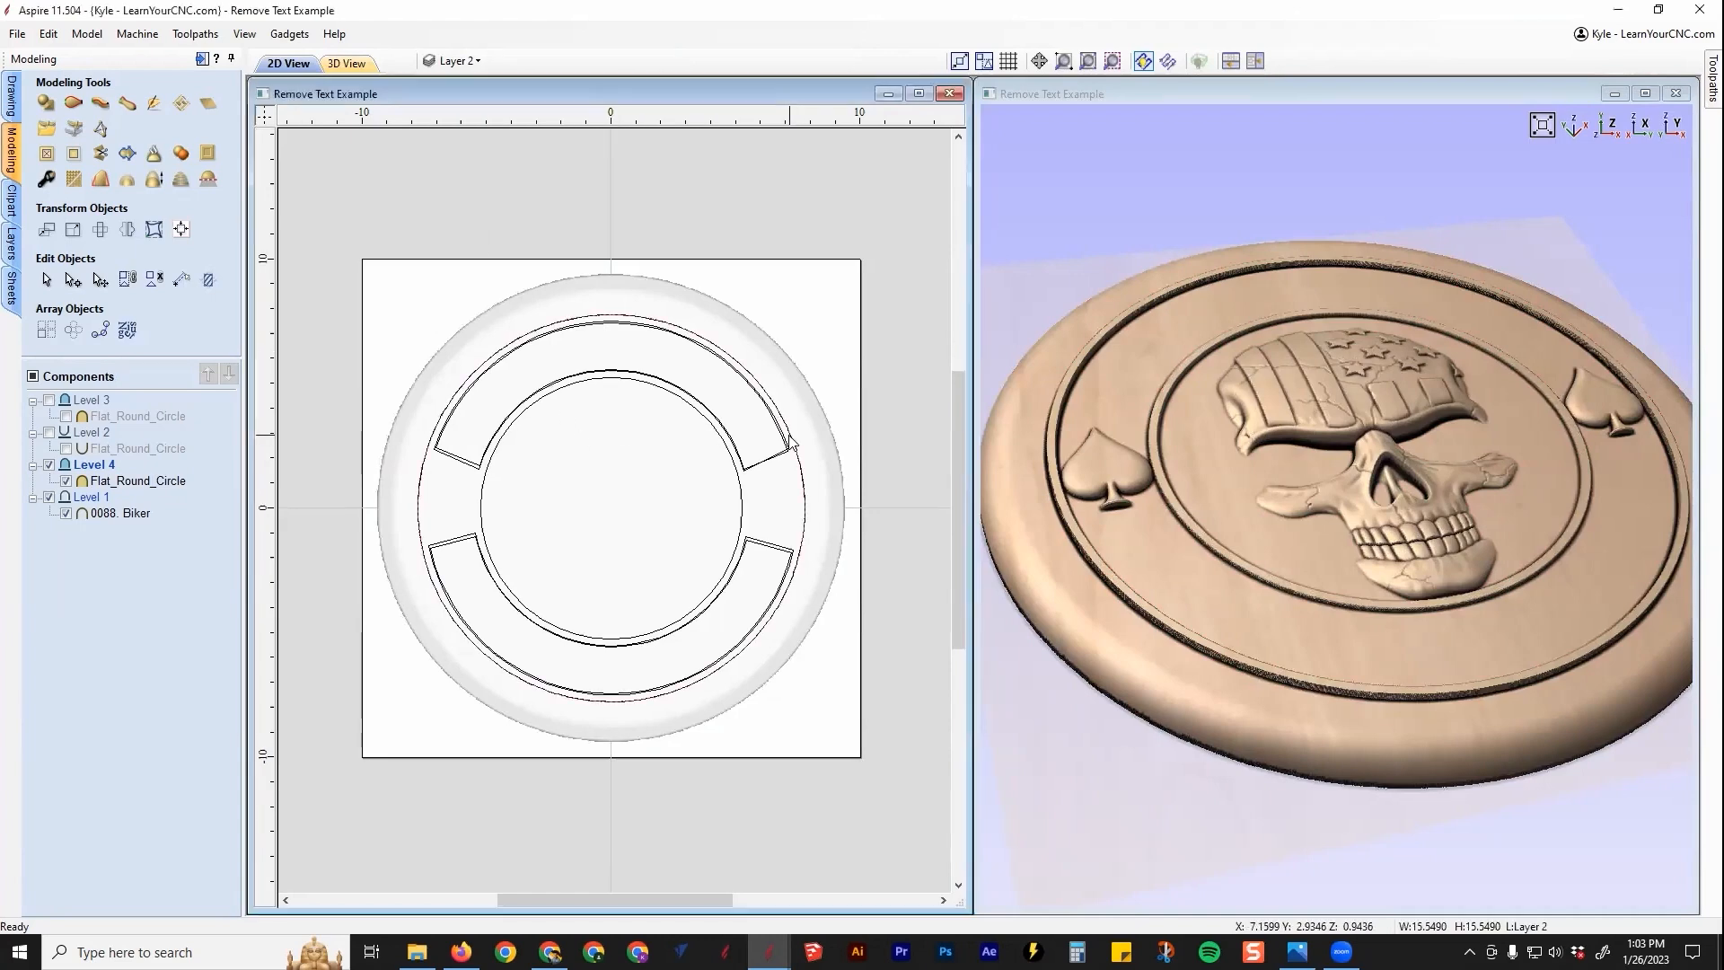
left_click(741, 490)
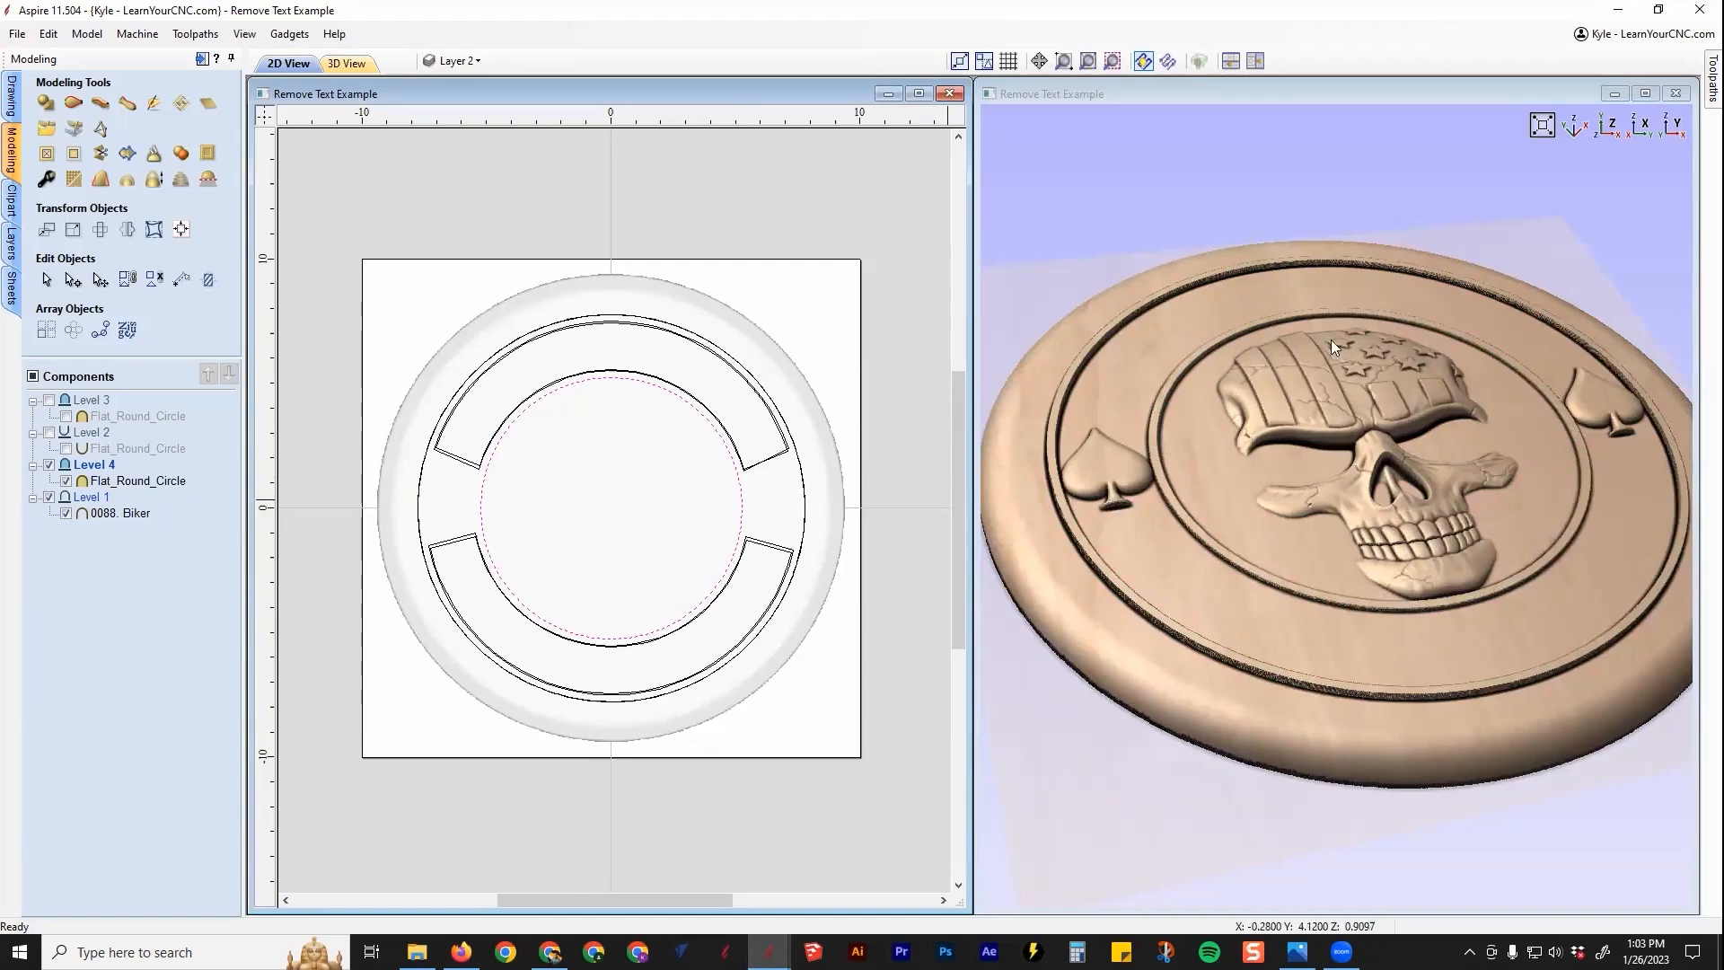
left_click(616, 249)
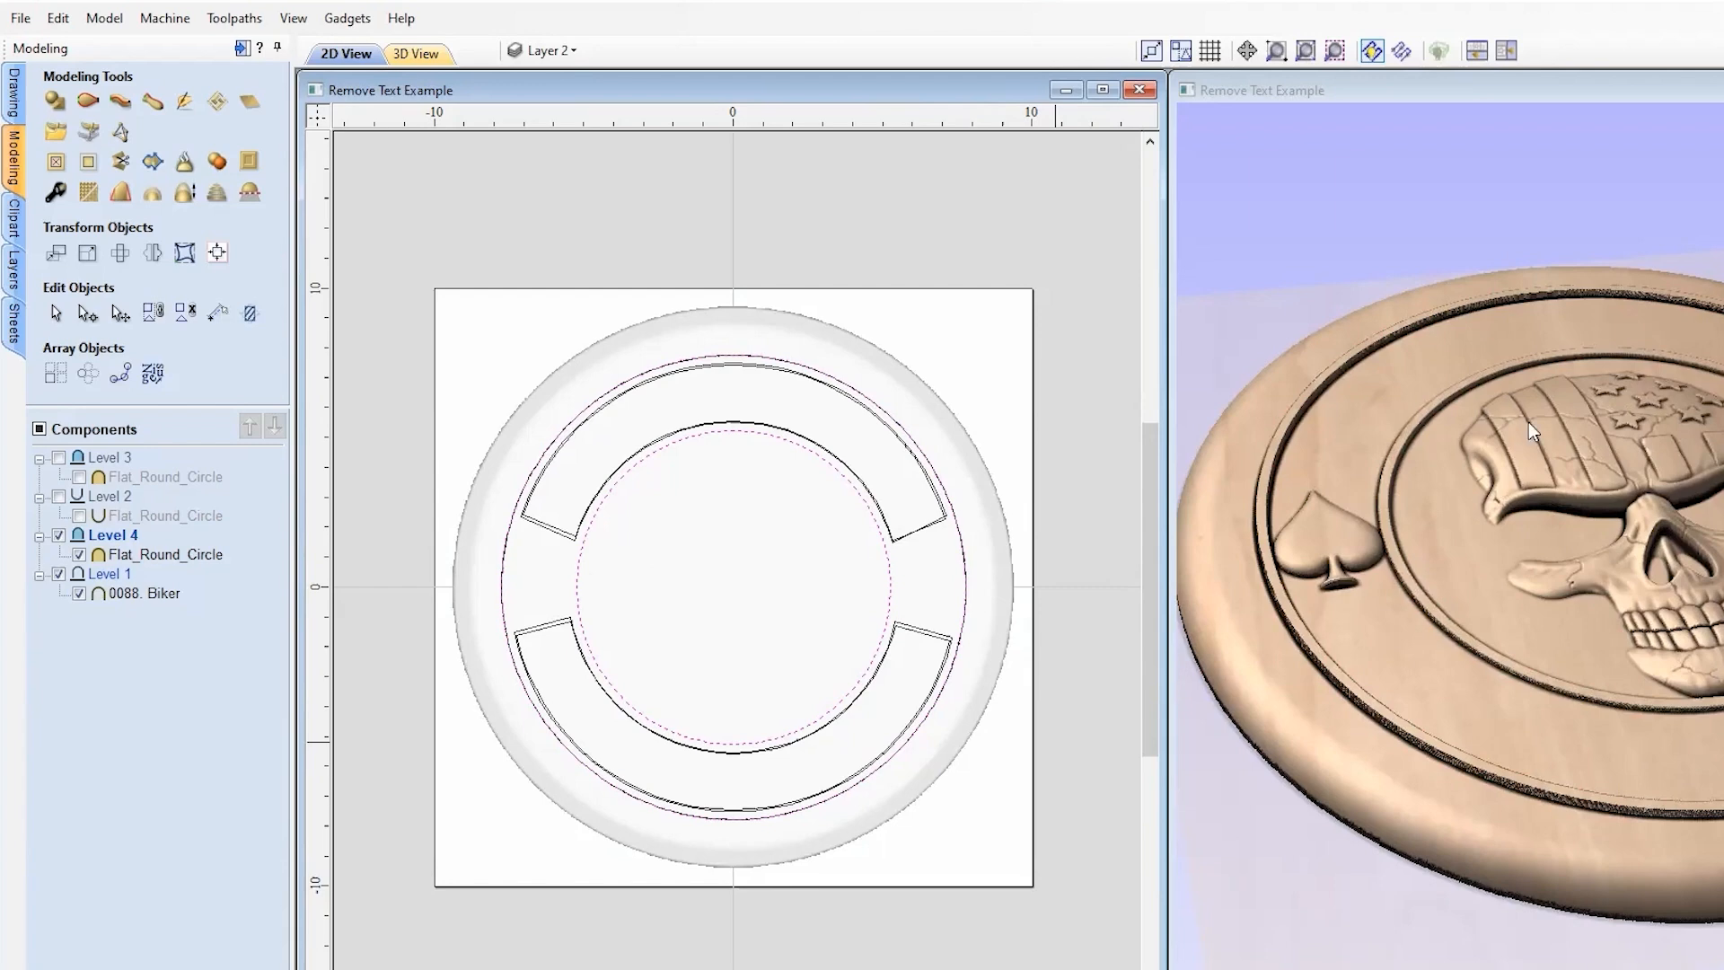
Step: Clip Level 4 to the selected circles and orbit to a top-down view to check
right_click(122, 542)
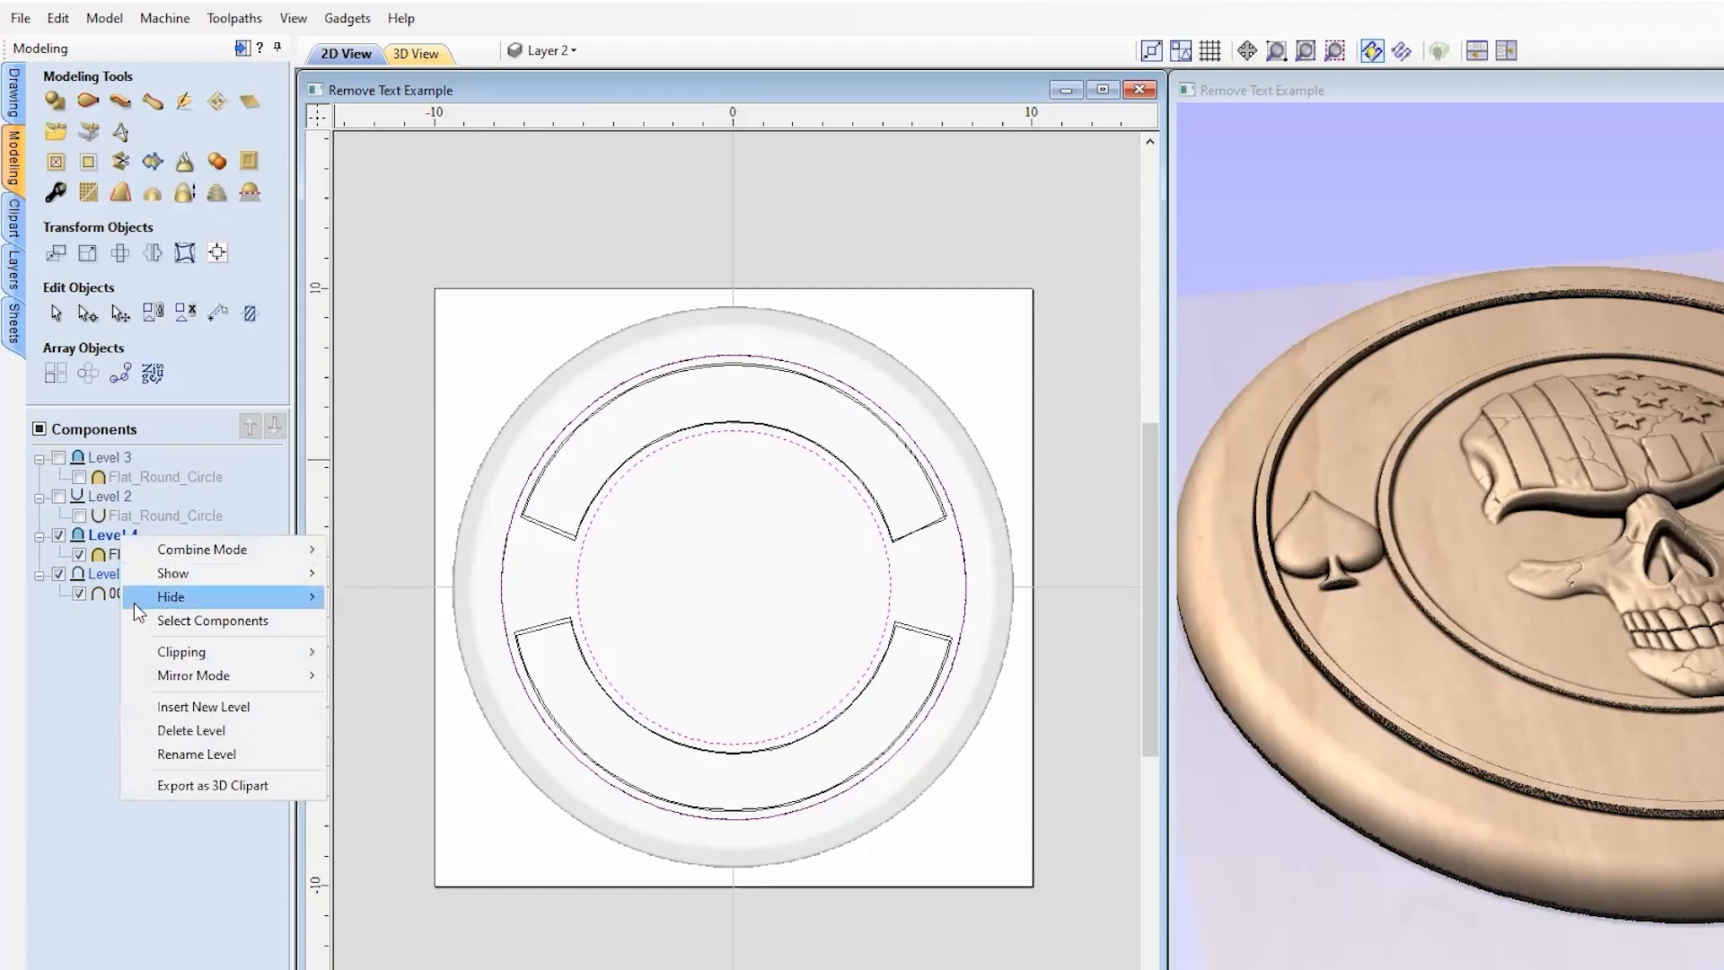
mouse_move(268, 662)
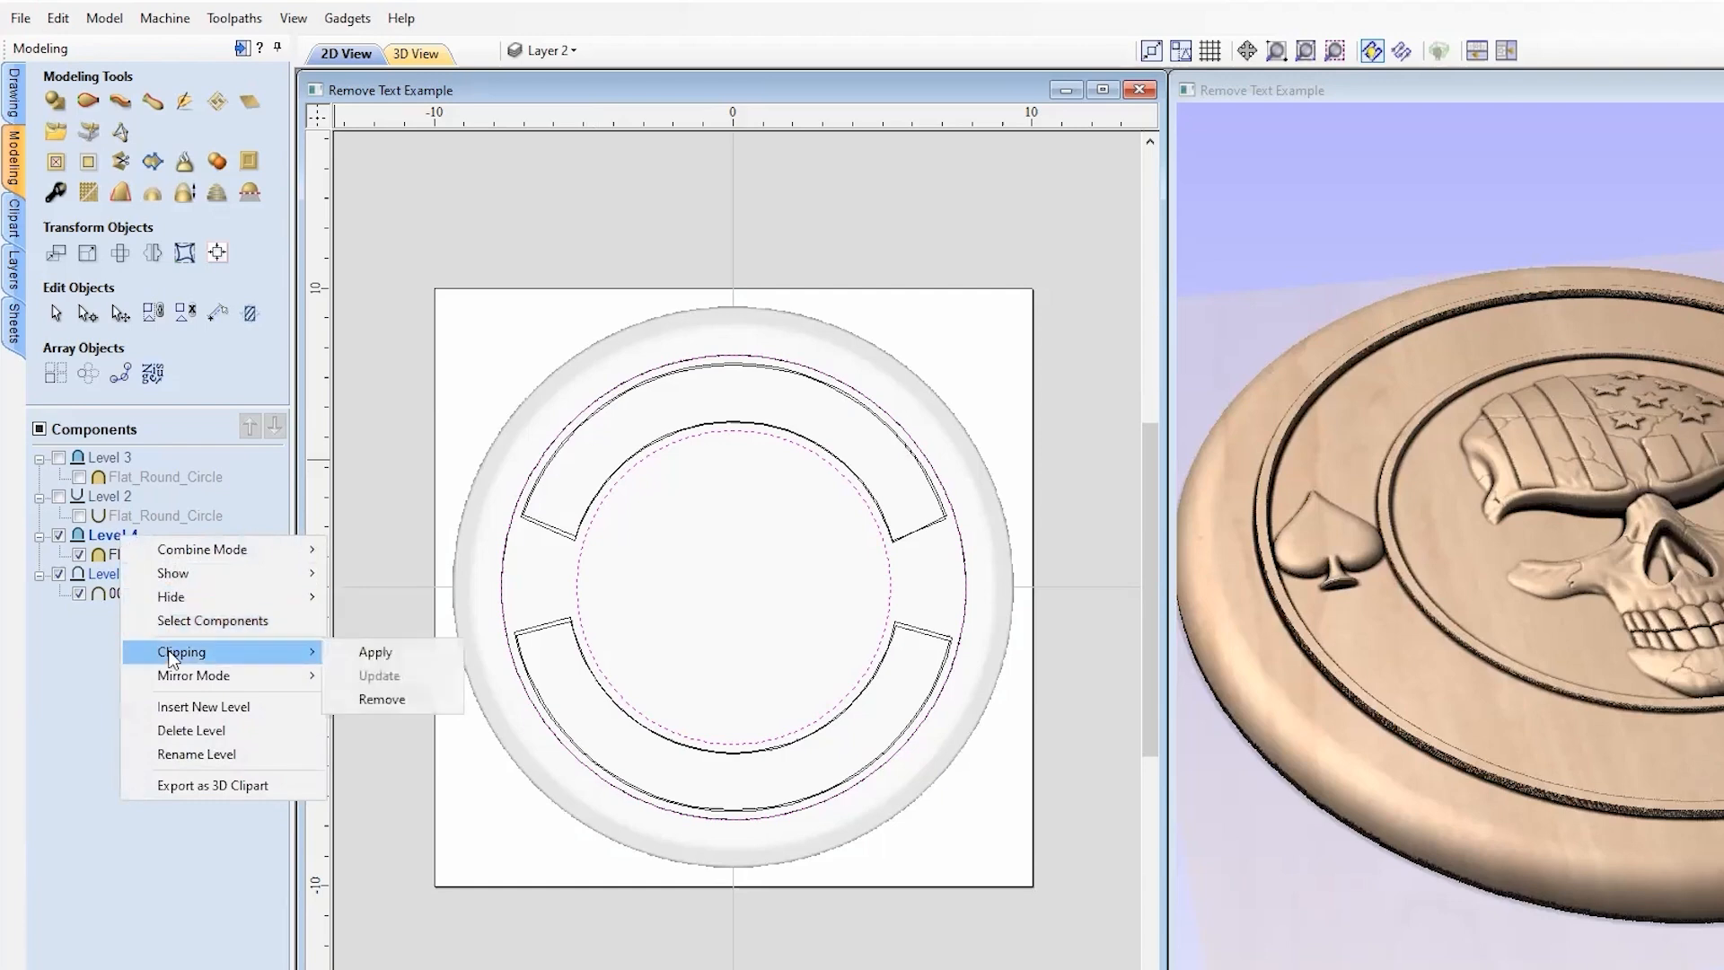
left_click(399, 655)
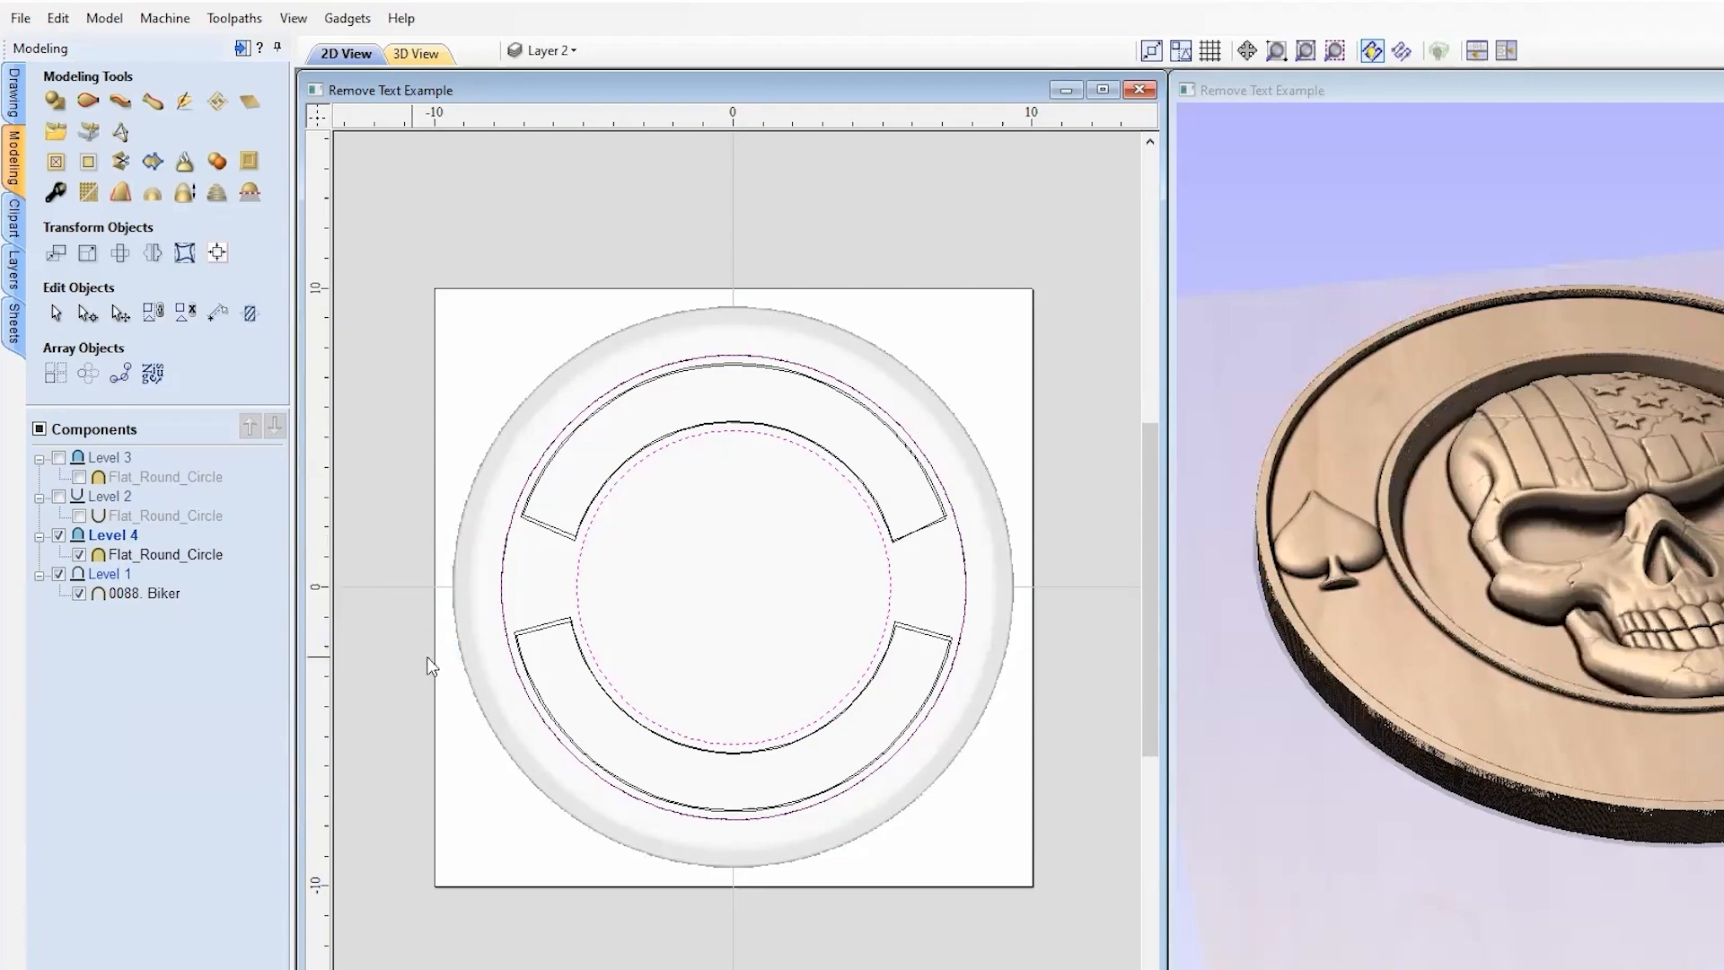
left_click_drag(1710, 534, 1702, 601)
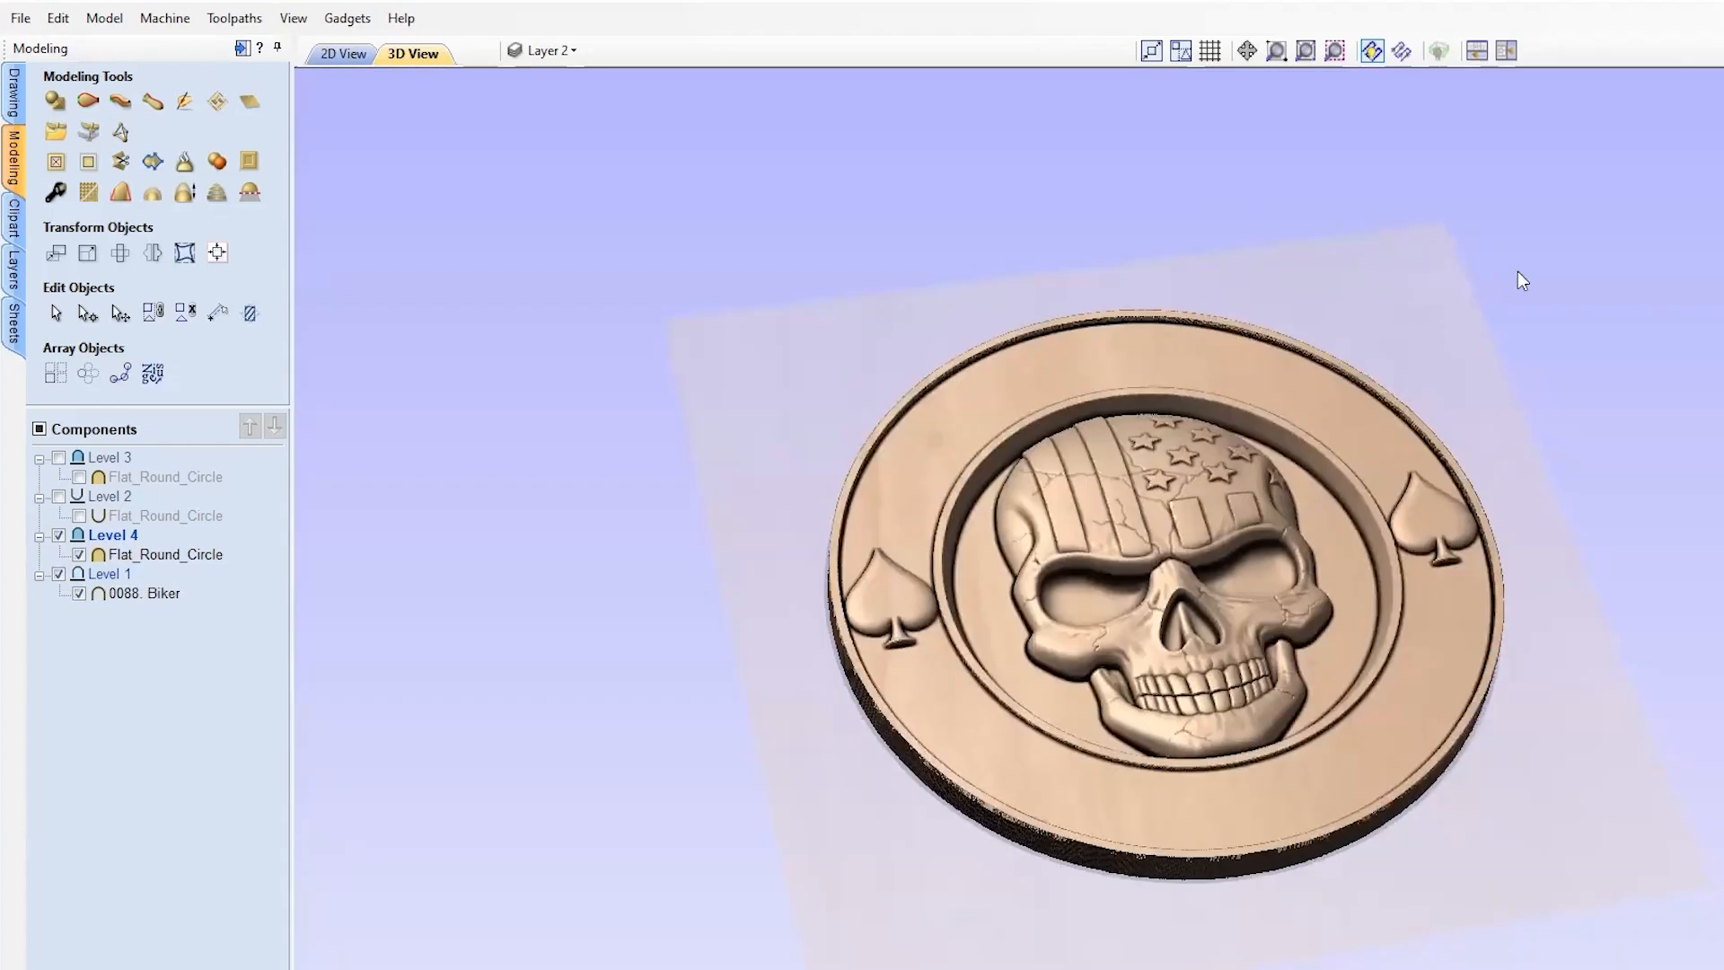
Step: Hide Level 4, then show it again to compare the relief
scroll(1279, 620, "up", 3)
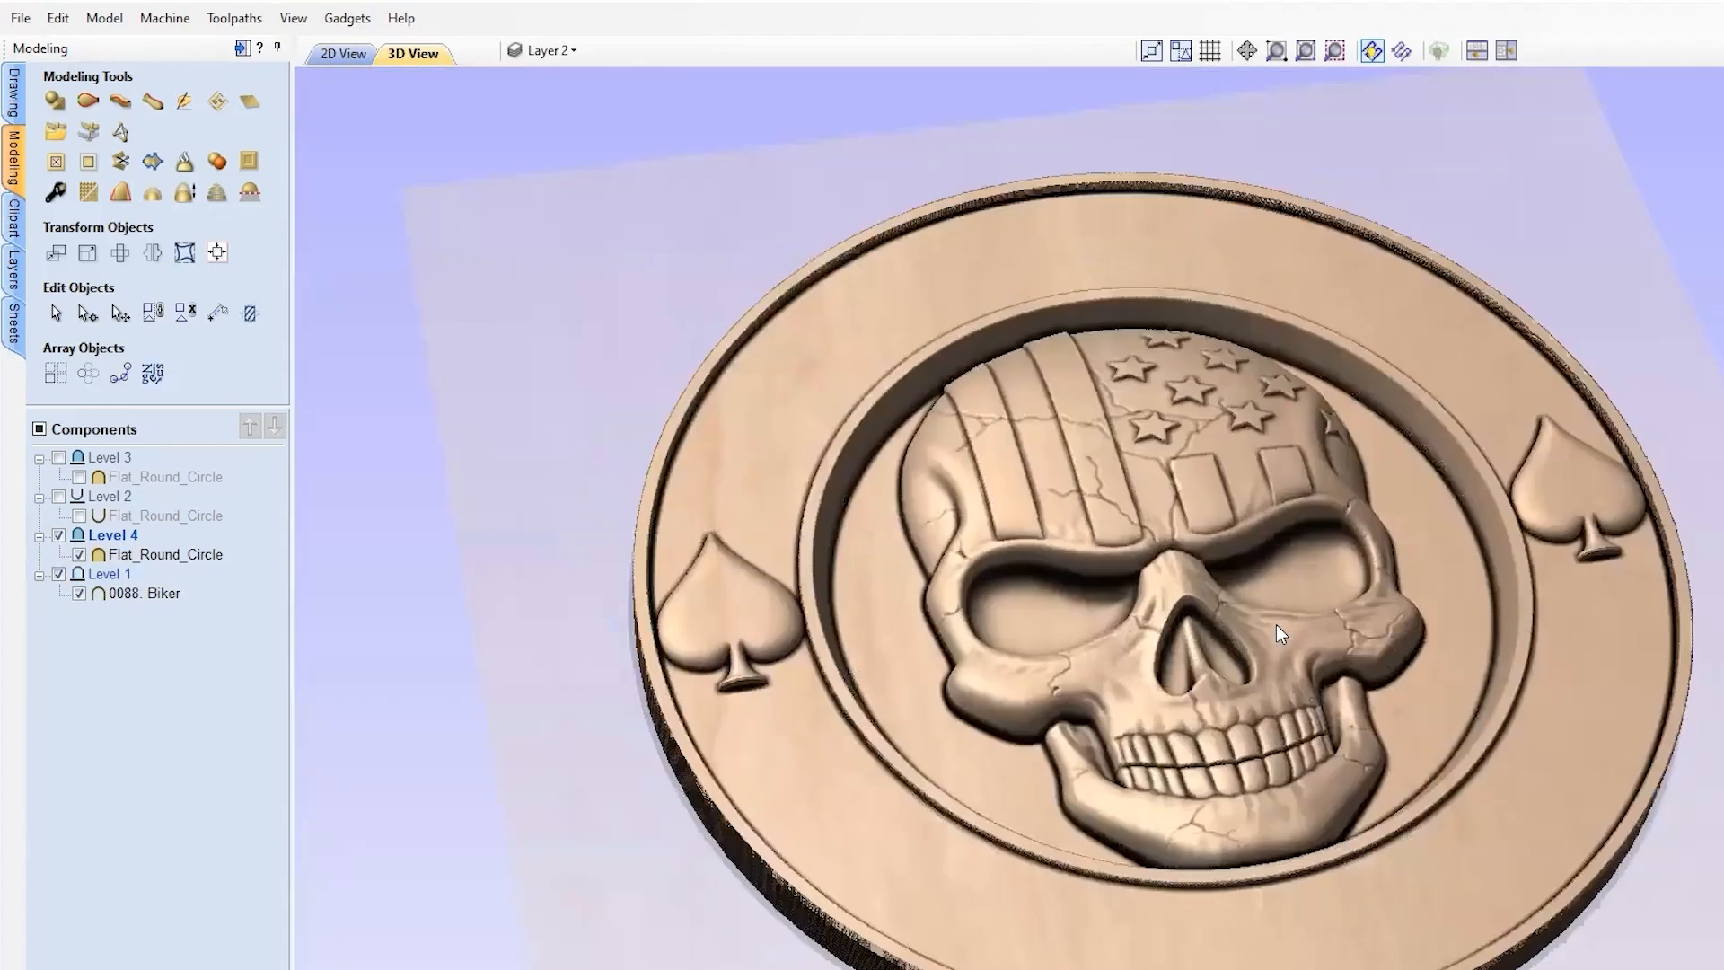
left_click(59, 536)
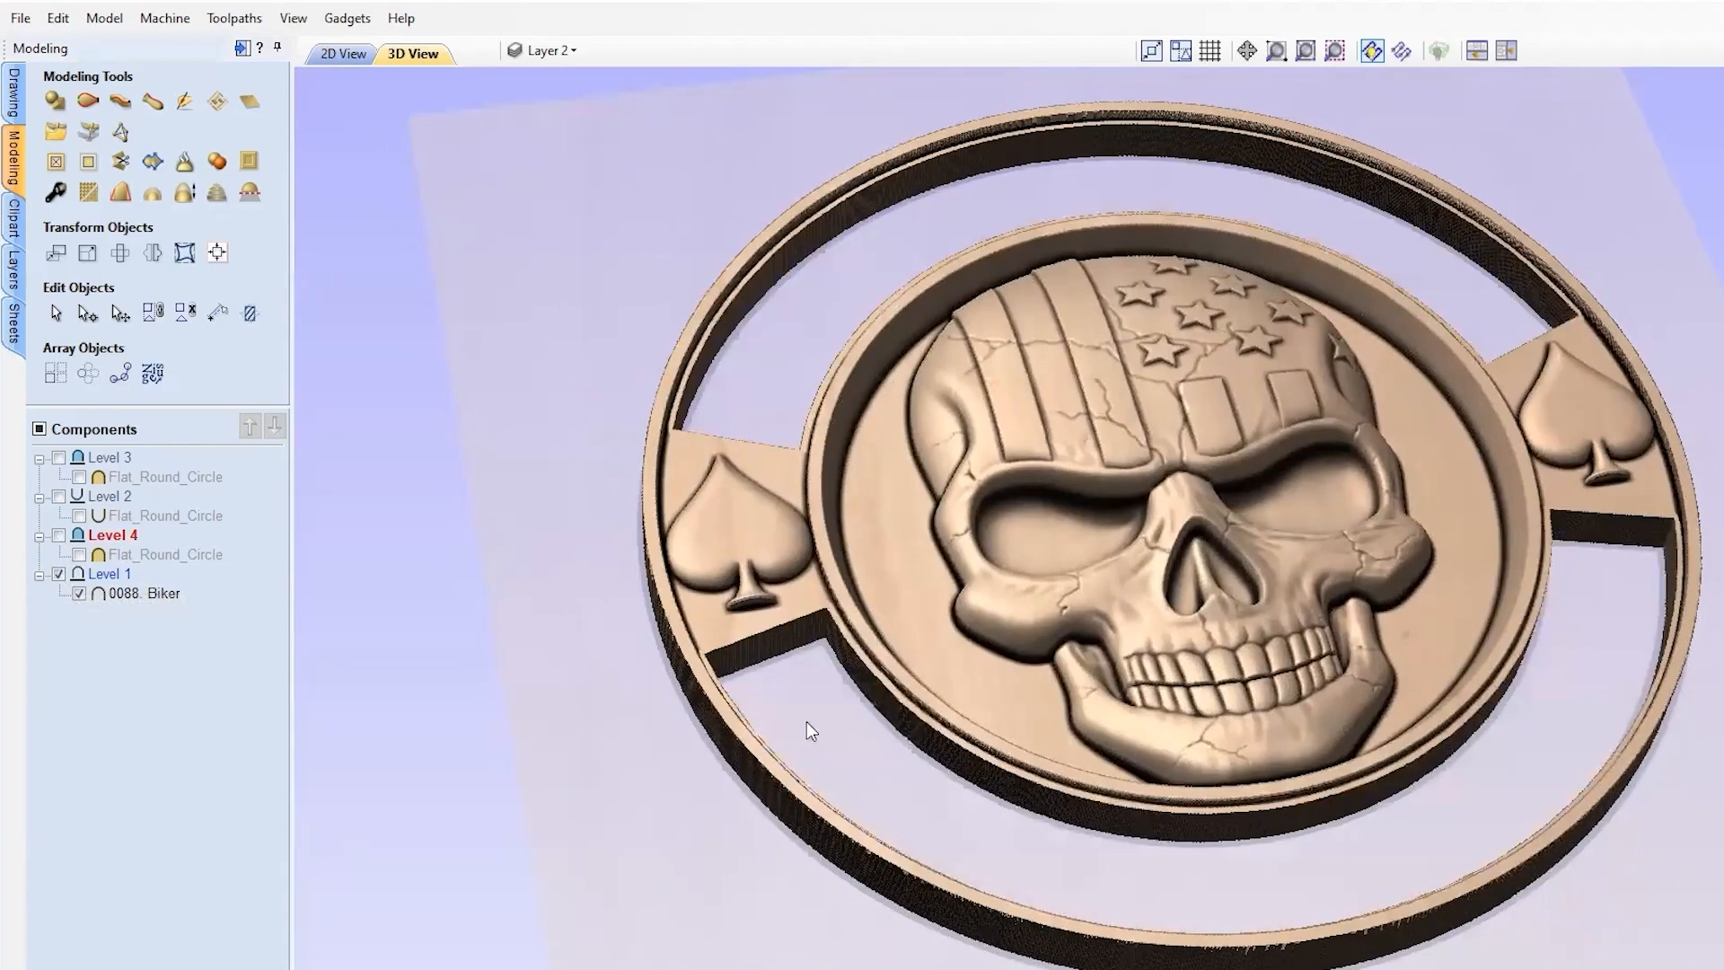
left_click(59, 535)
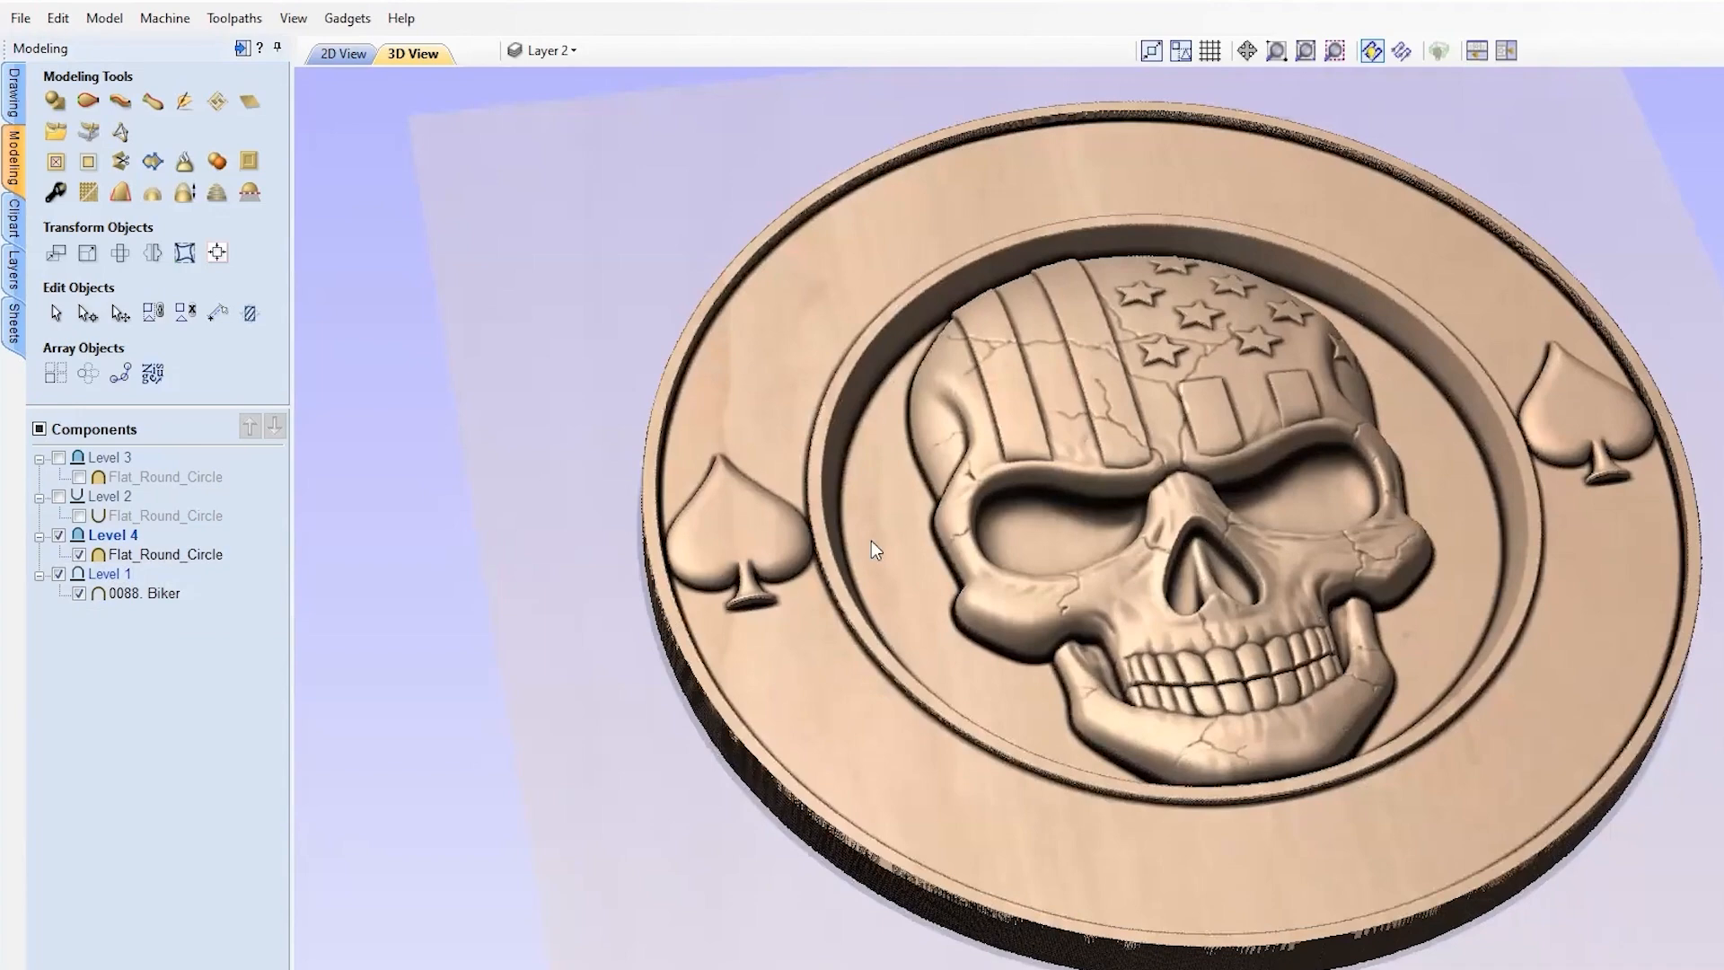
Step: Orbit and zoom in on the stars on the skull's forehead
left_click_drag(1390, 602, 1245, 455)
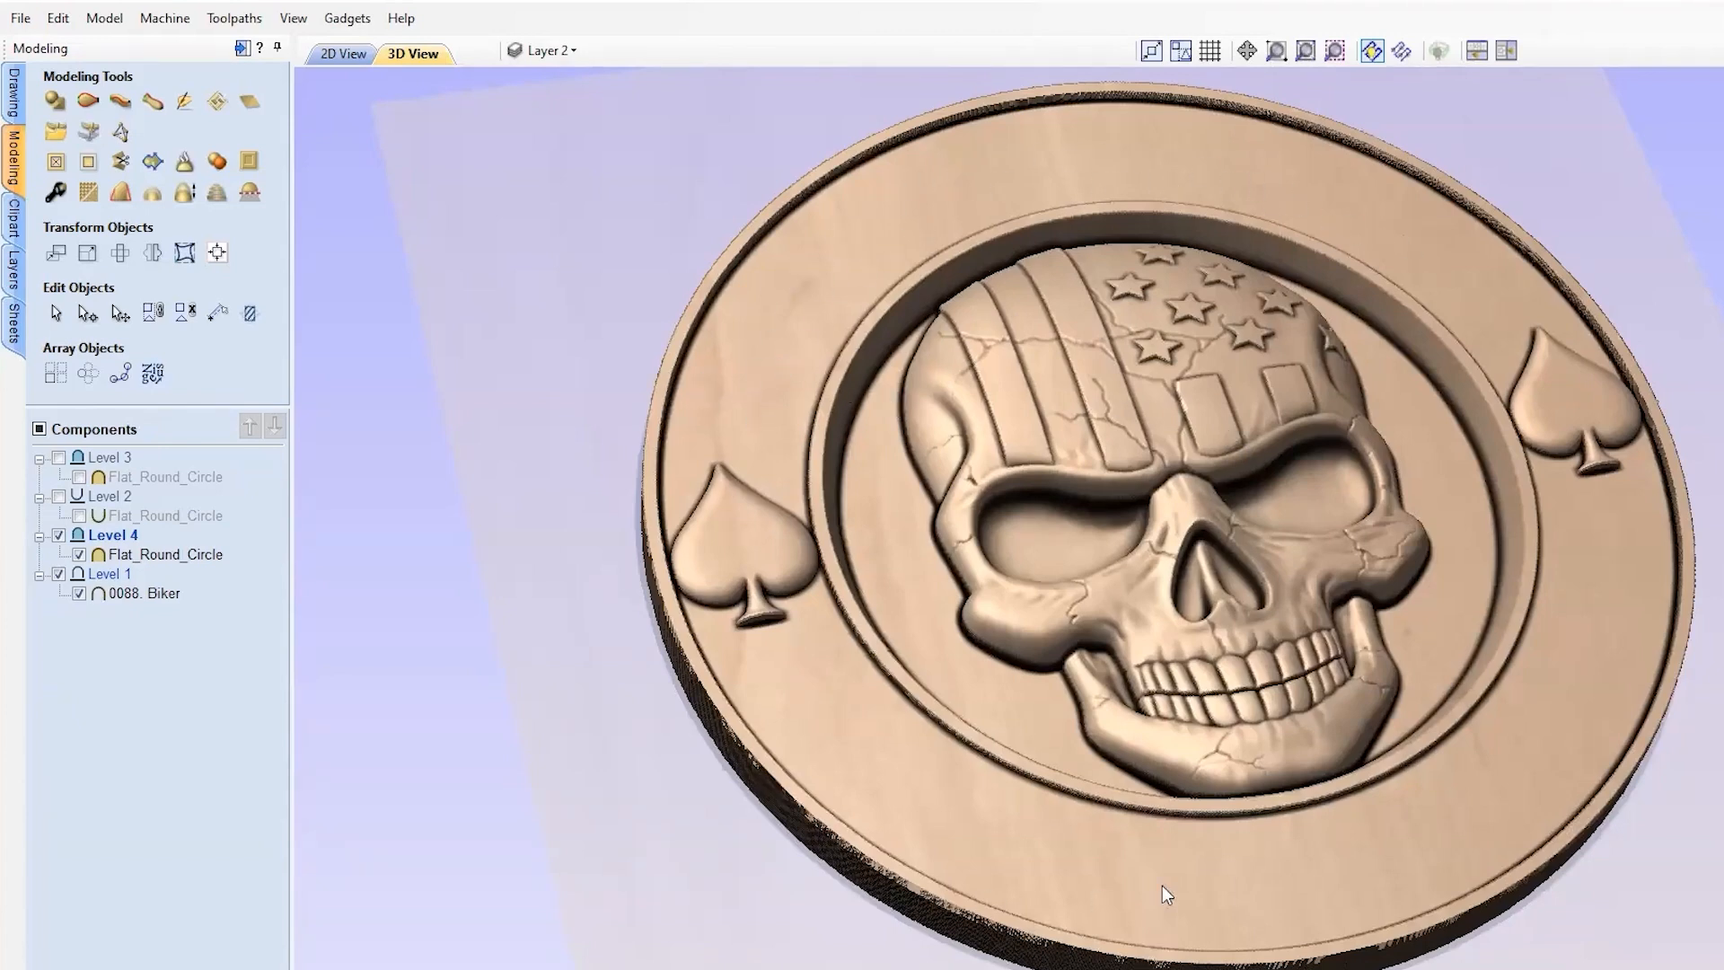
left_click_drag(1574, 456, 1275, 536)
scroll(1274, 536, "up", 10)
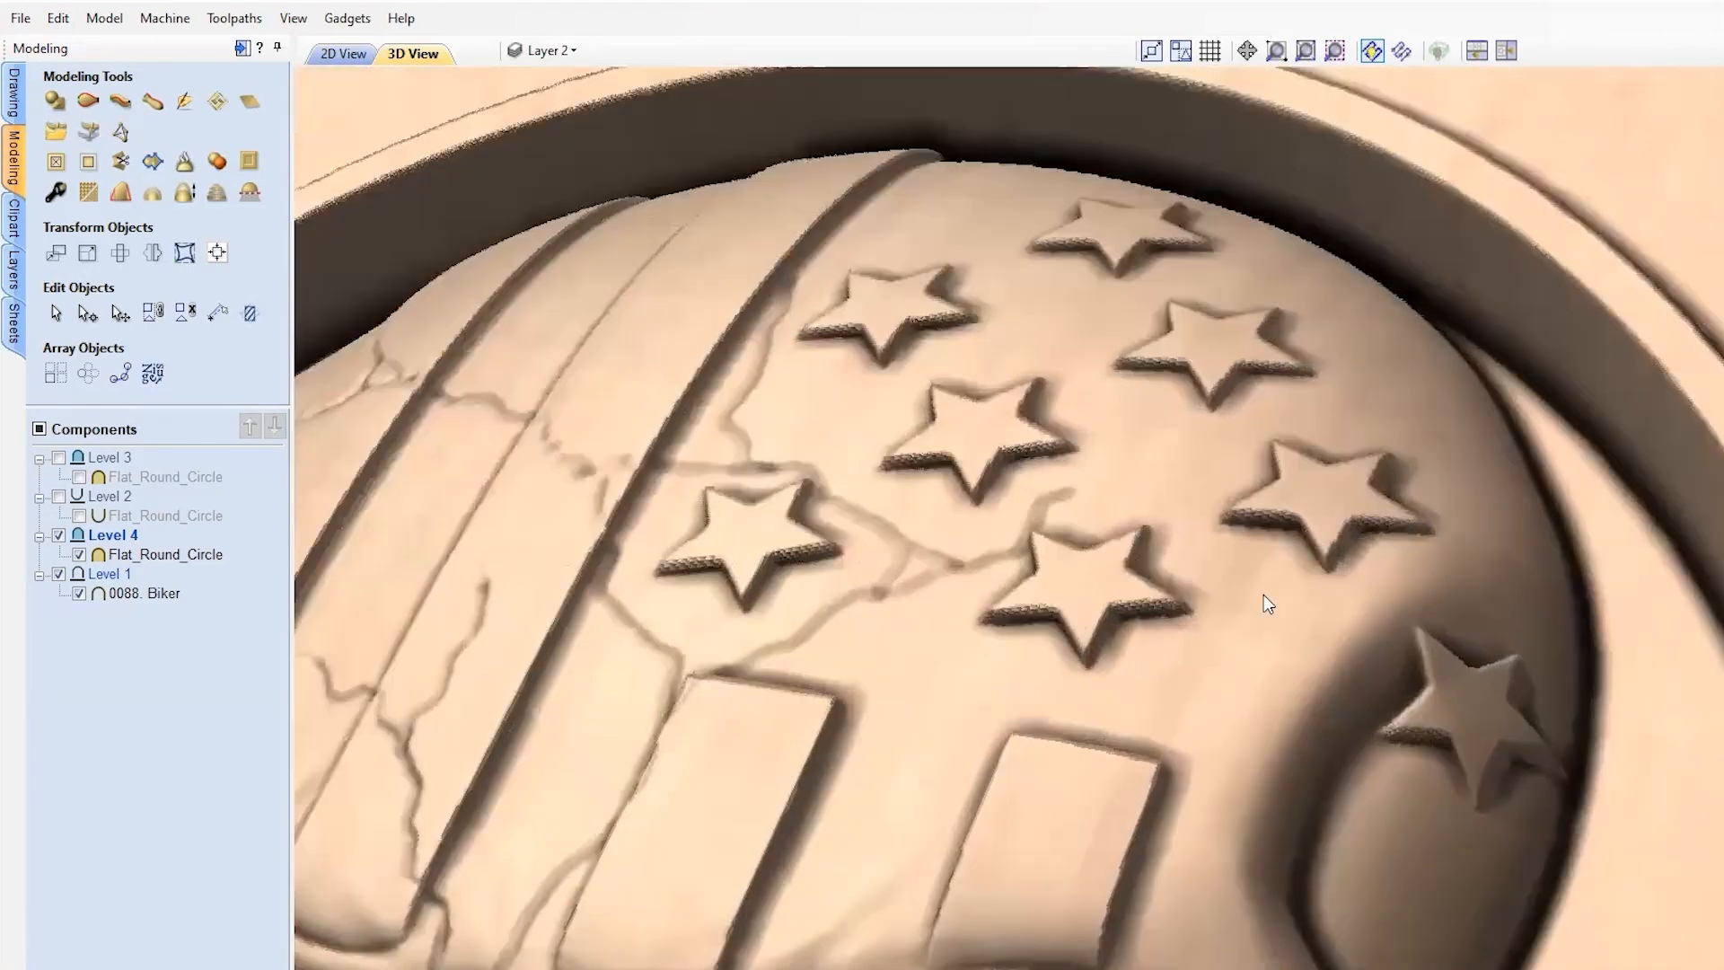
left_click_drag(1263, 594, 1369, 690)
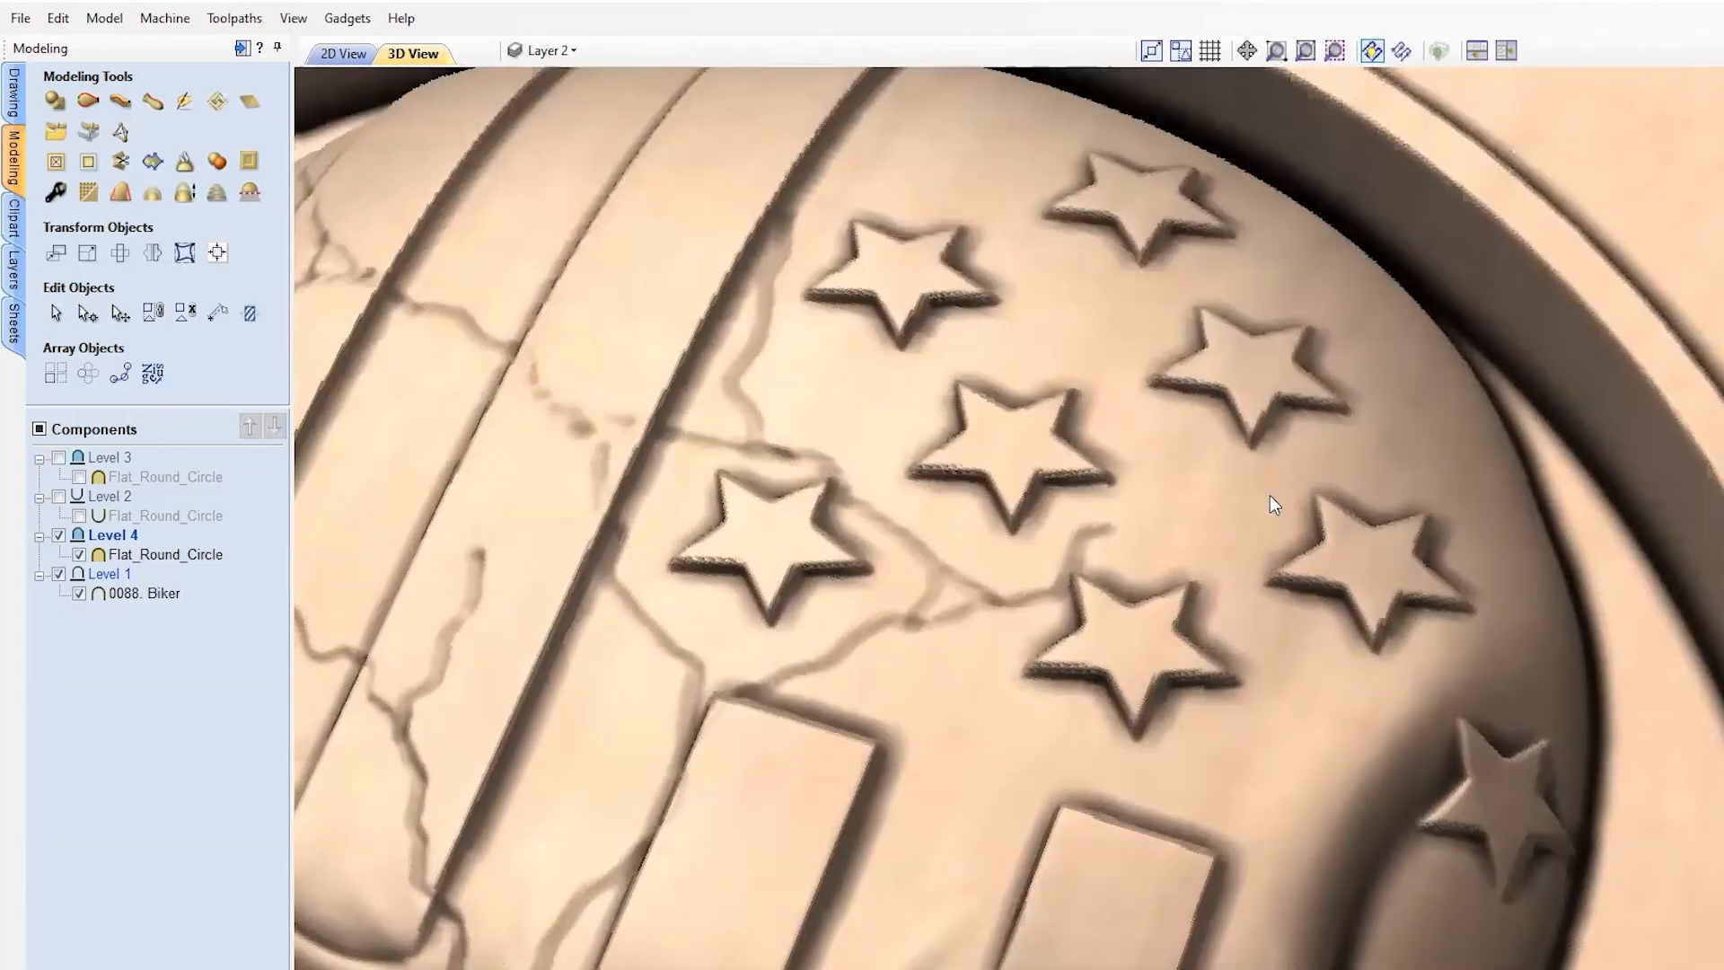
left_click_drag(1379, 530, 1209, 553)
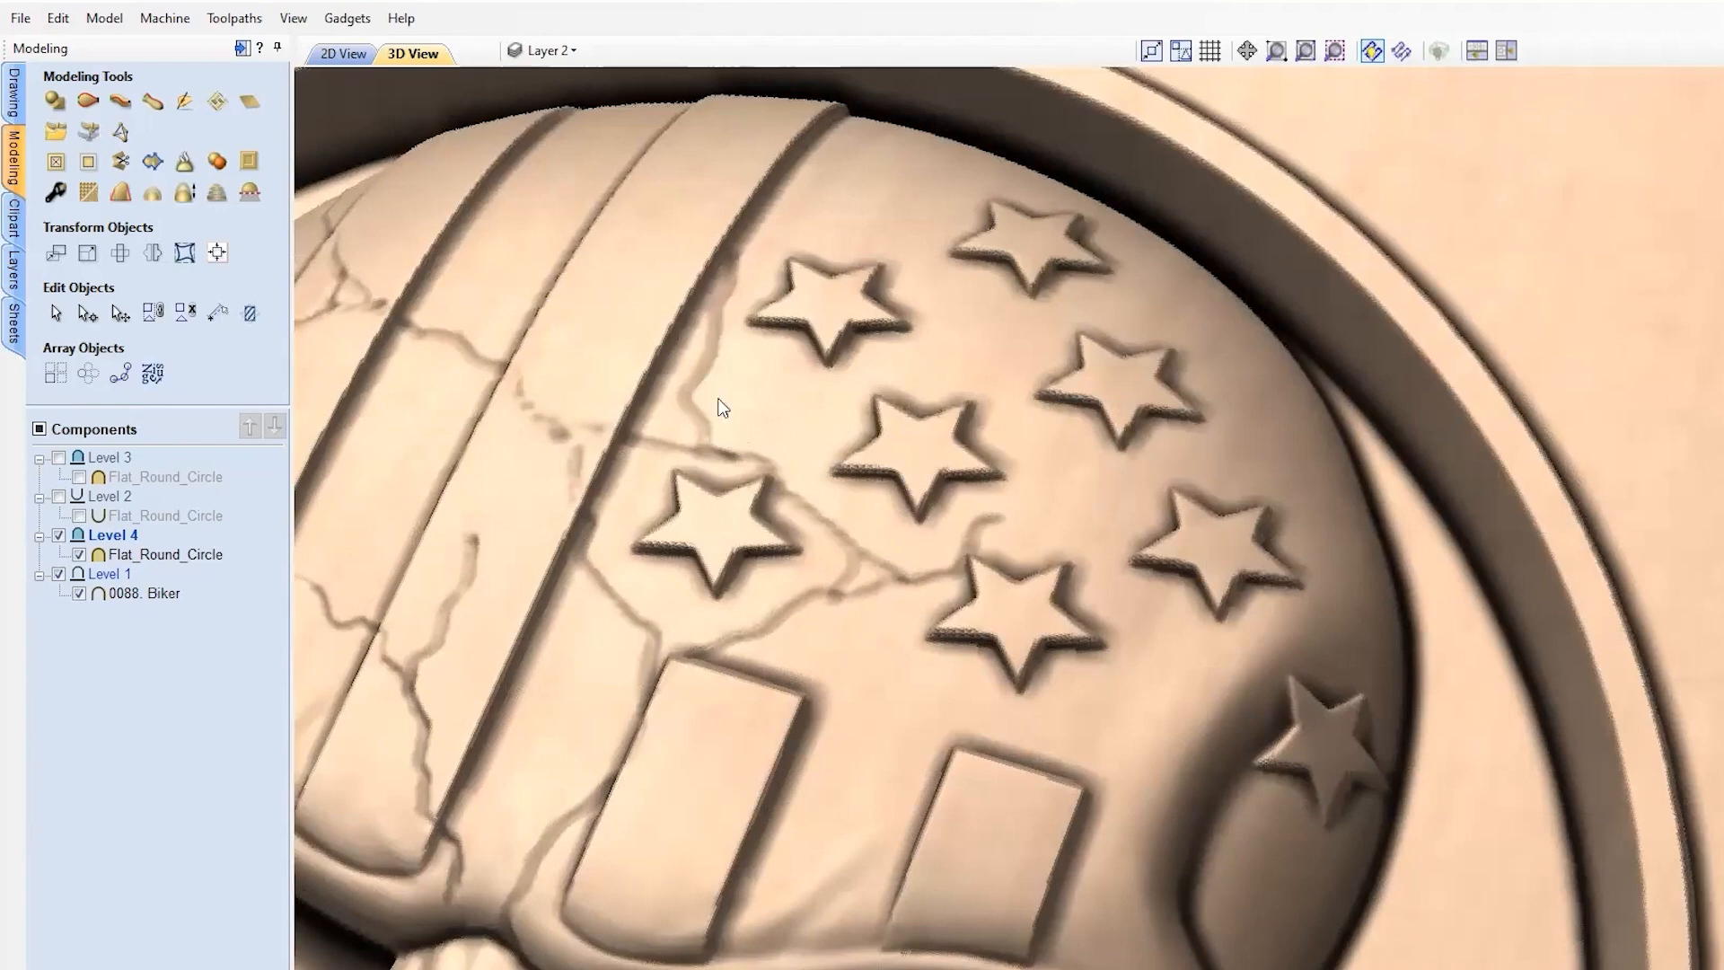
Step: Sculpt the 0088. Biker component, carving away the right star with Remove at strength 48
left_click(173, 596)
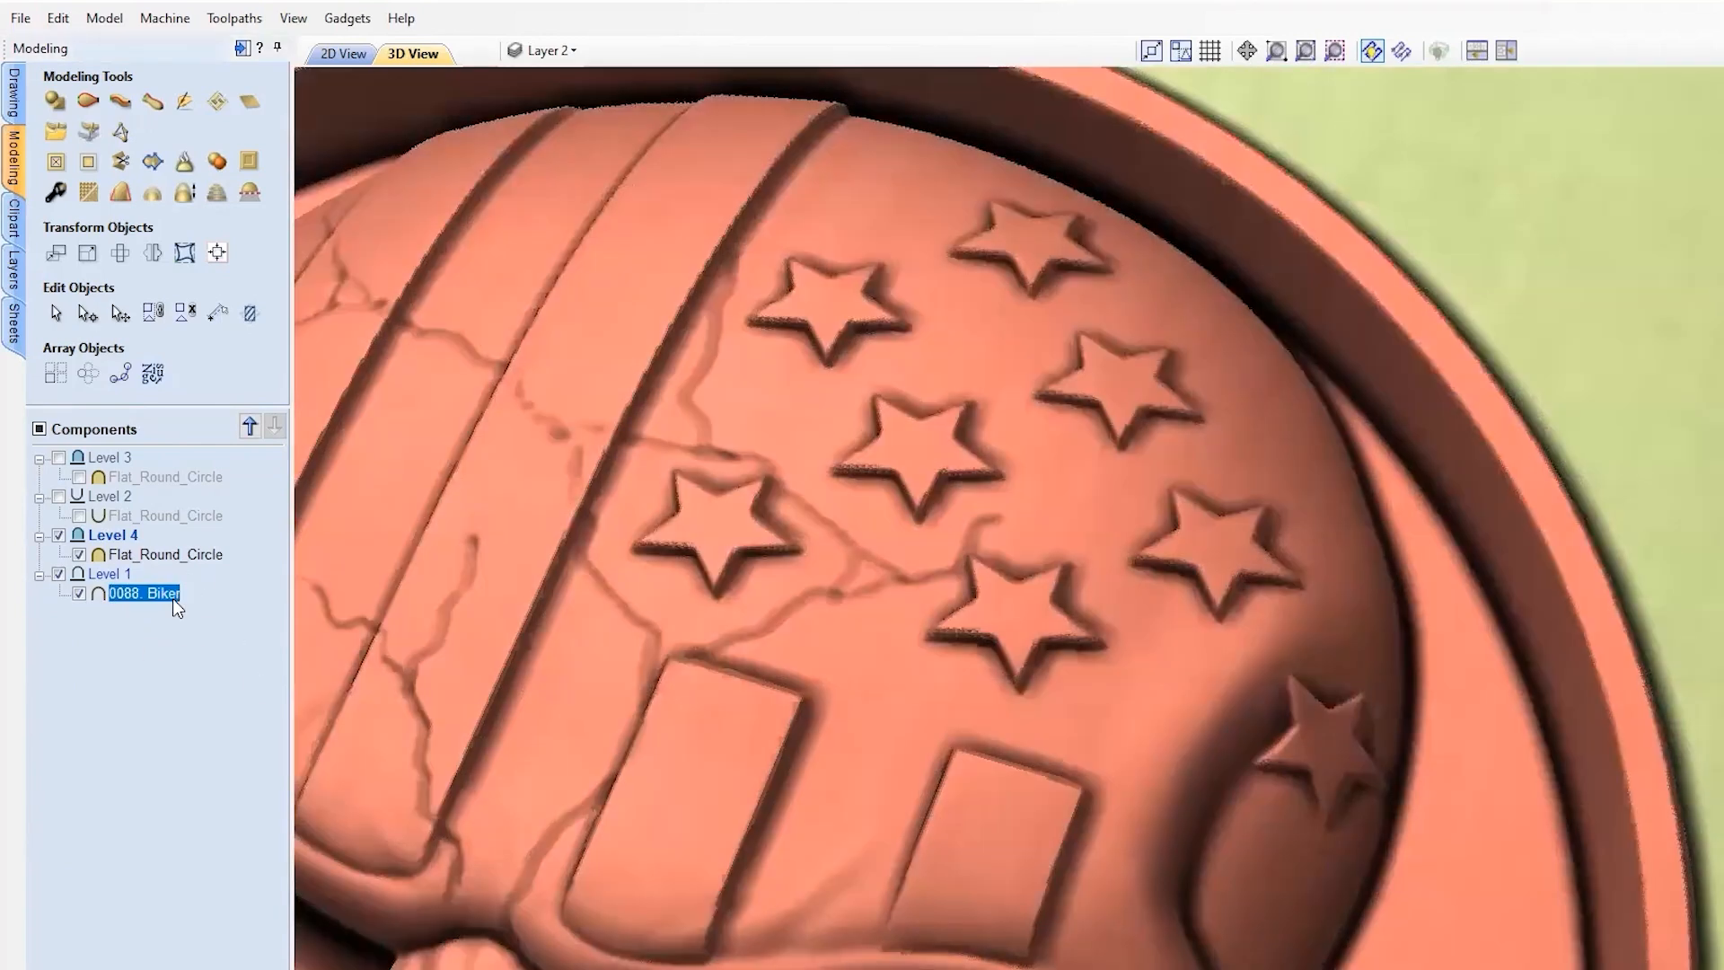
left_click(188, 101)
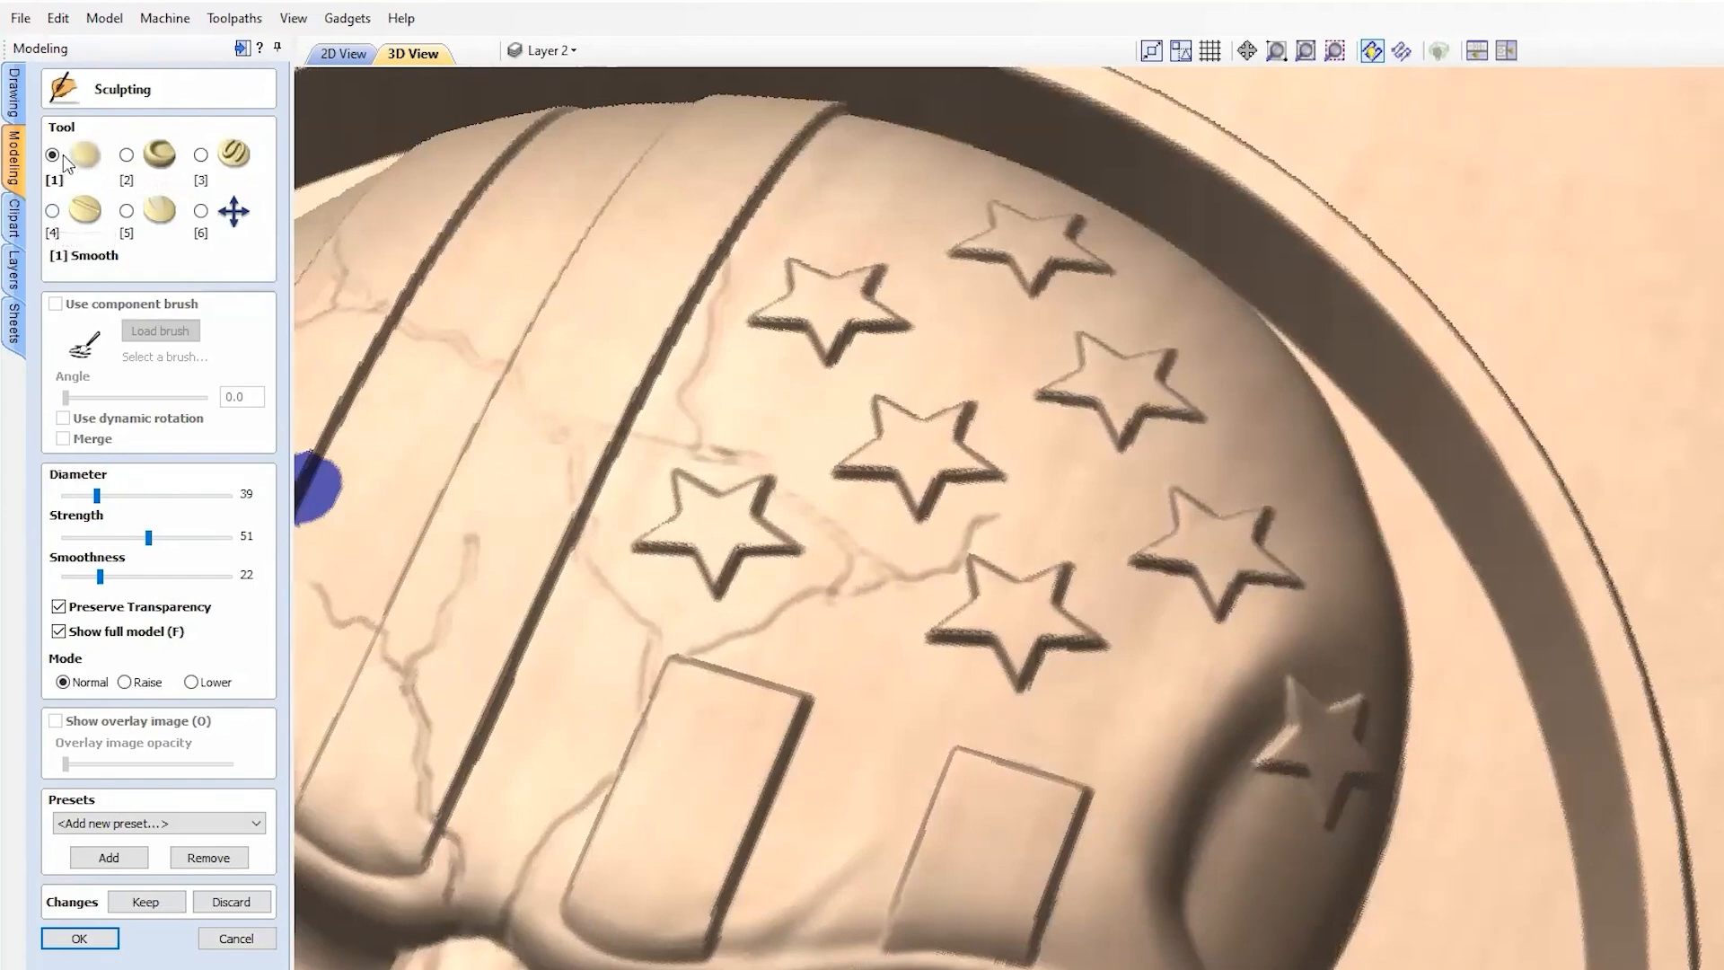
left_click(53, 212)
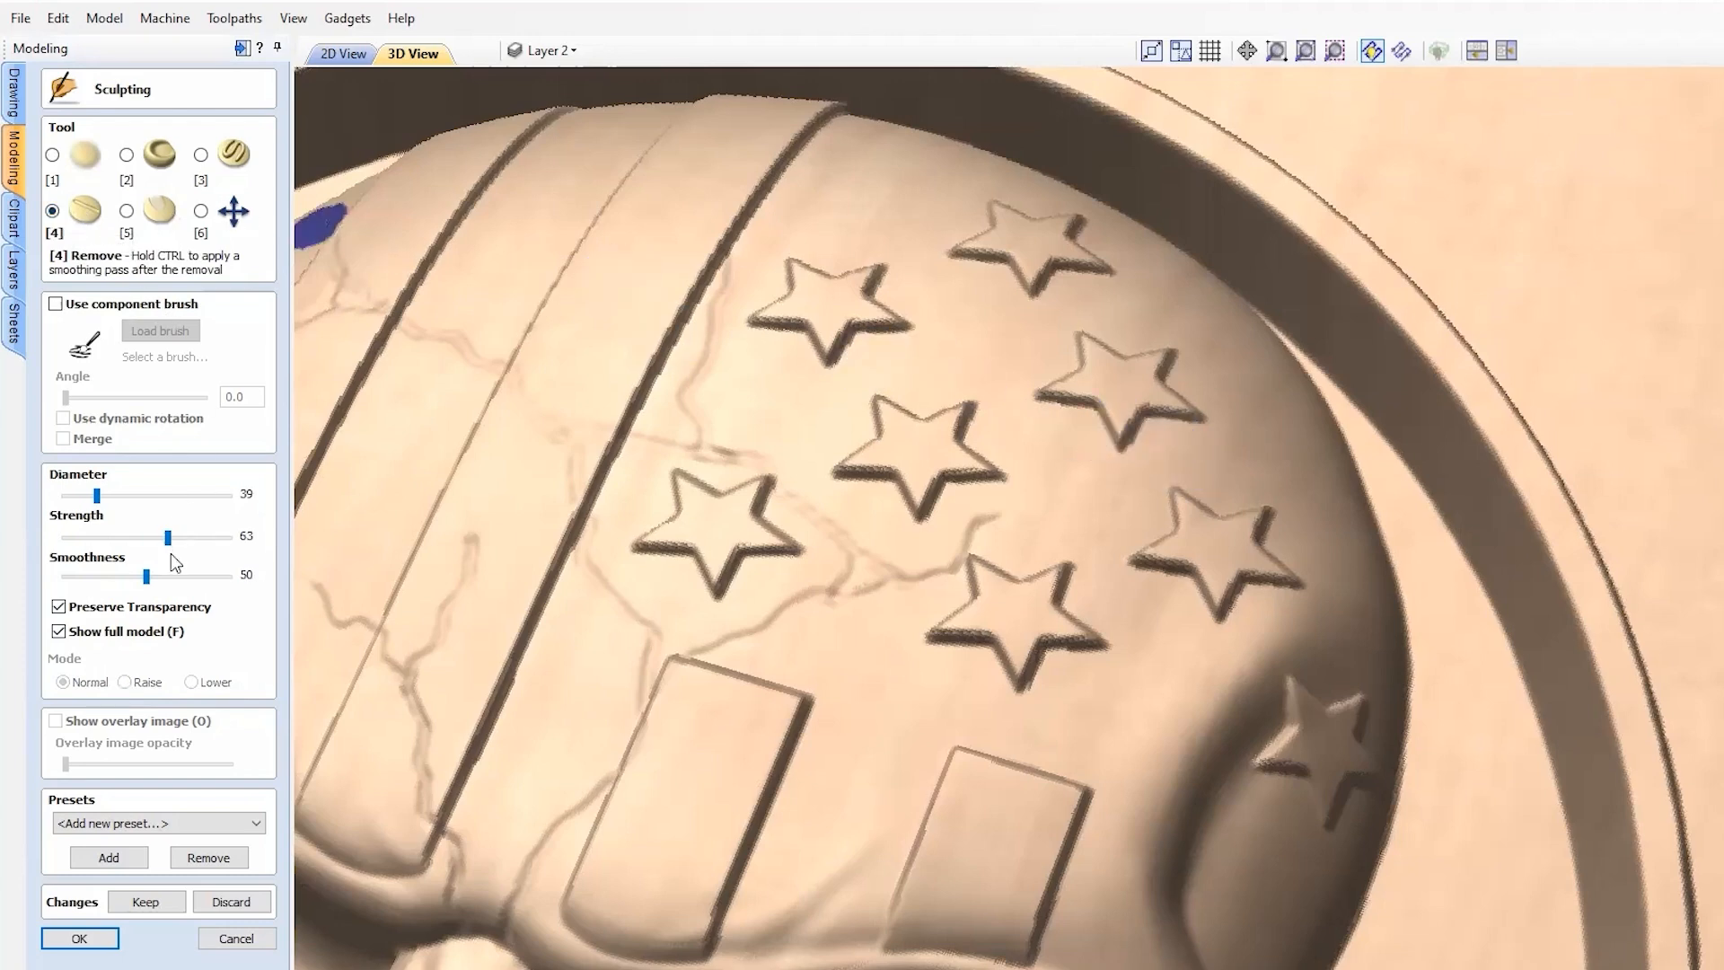
left_click_drag(168, 537, 131, 536)
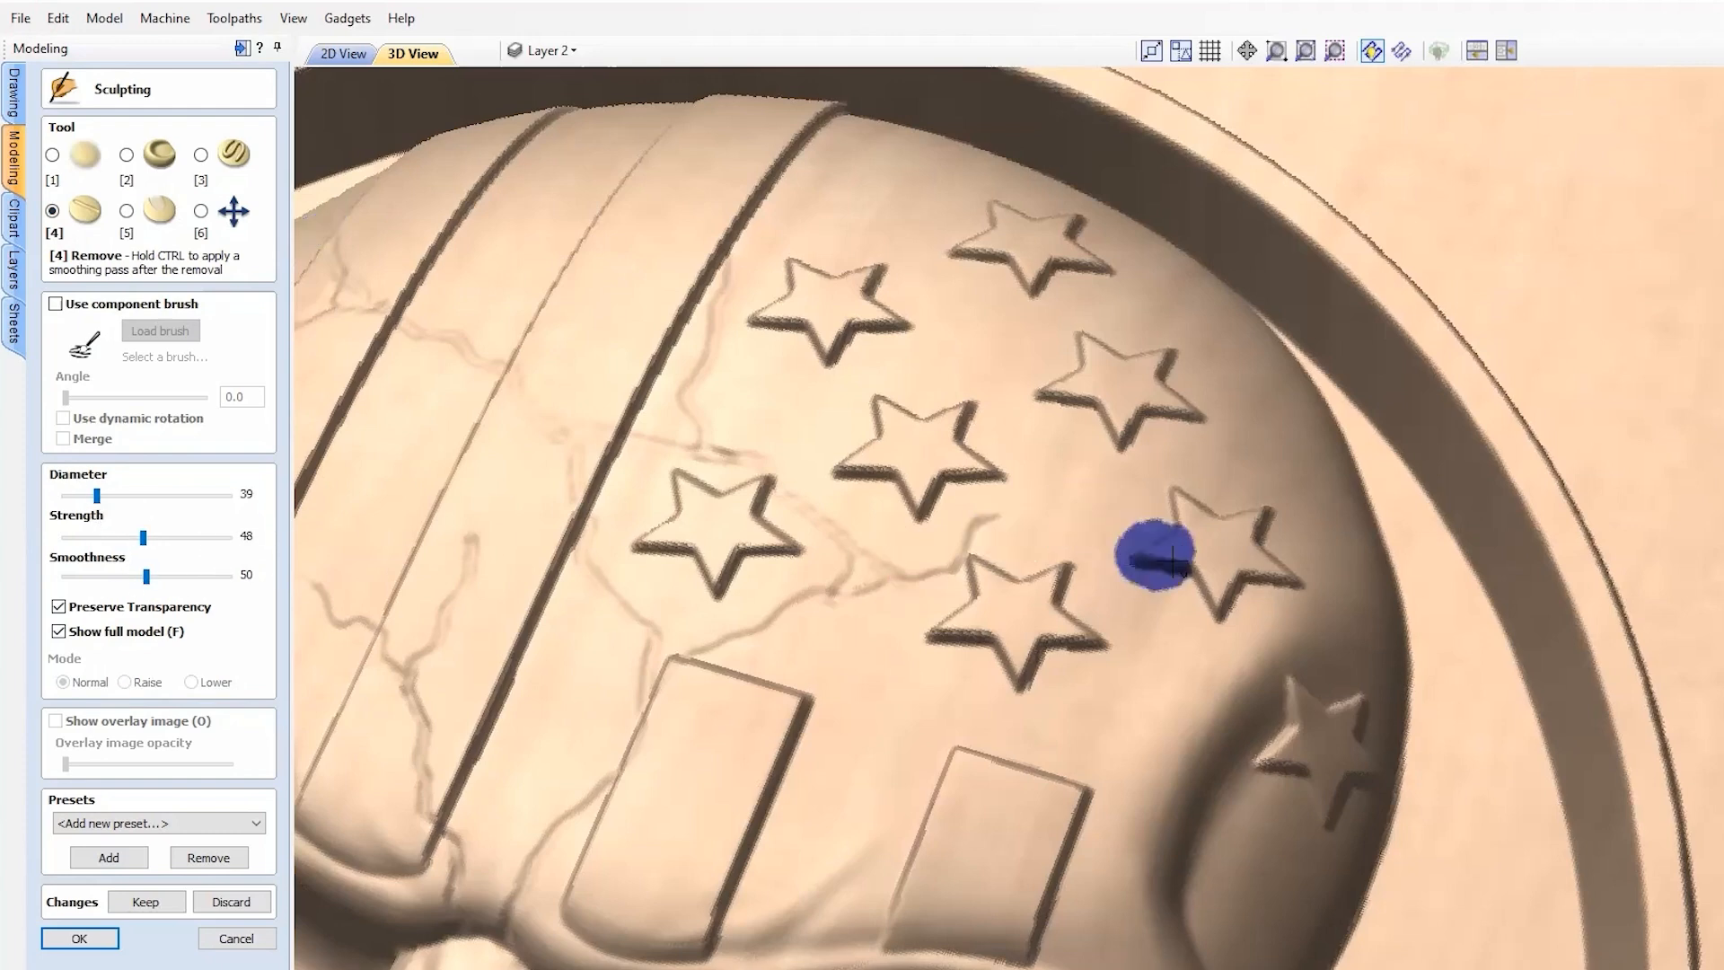
mouse_move(1205, 541)
left_mouse_down()
mouse_move(1279, 524)
mouse_move(1197, 504)
mouse_move(1154, 558)
mouse_move(1208, 529)
mouse_move(1178, 565)
left_mouse_up()
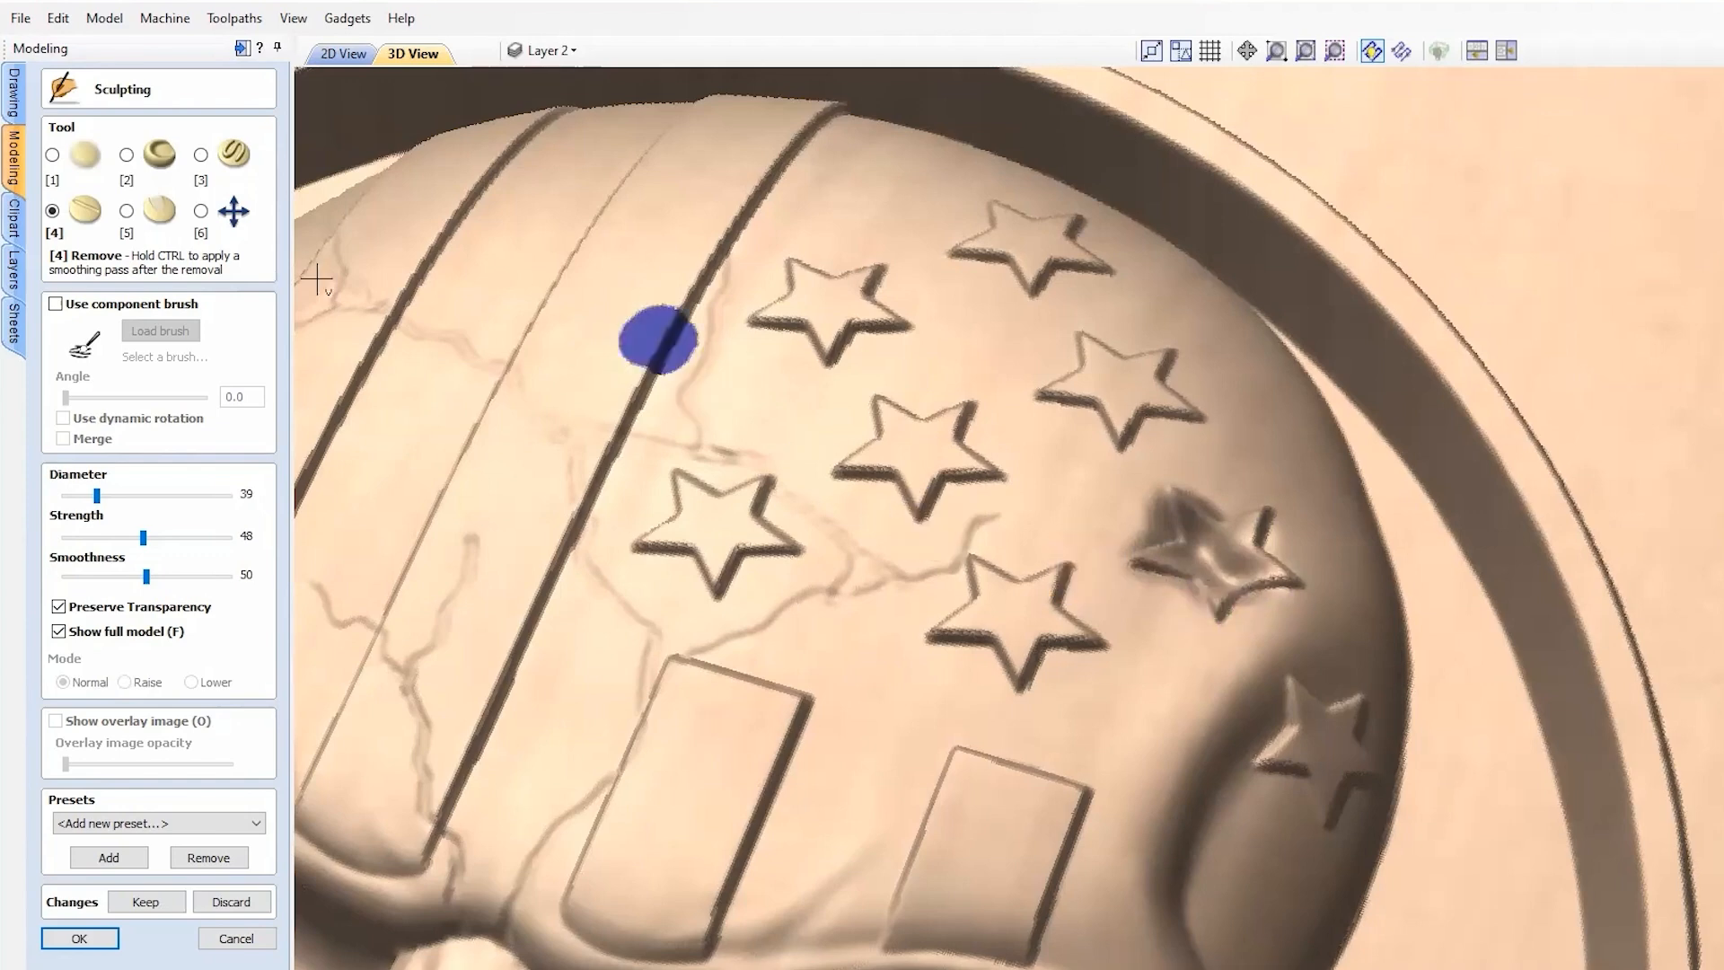
Step: Smooth the carved right star into a soft bump
left_click(53, 155)
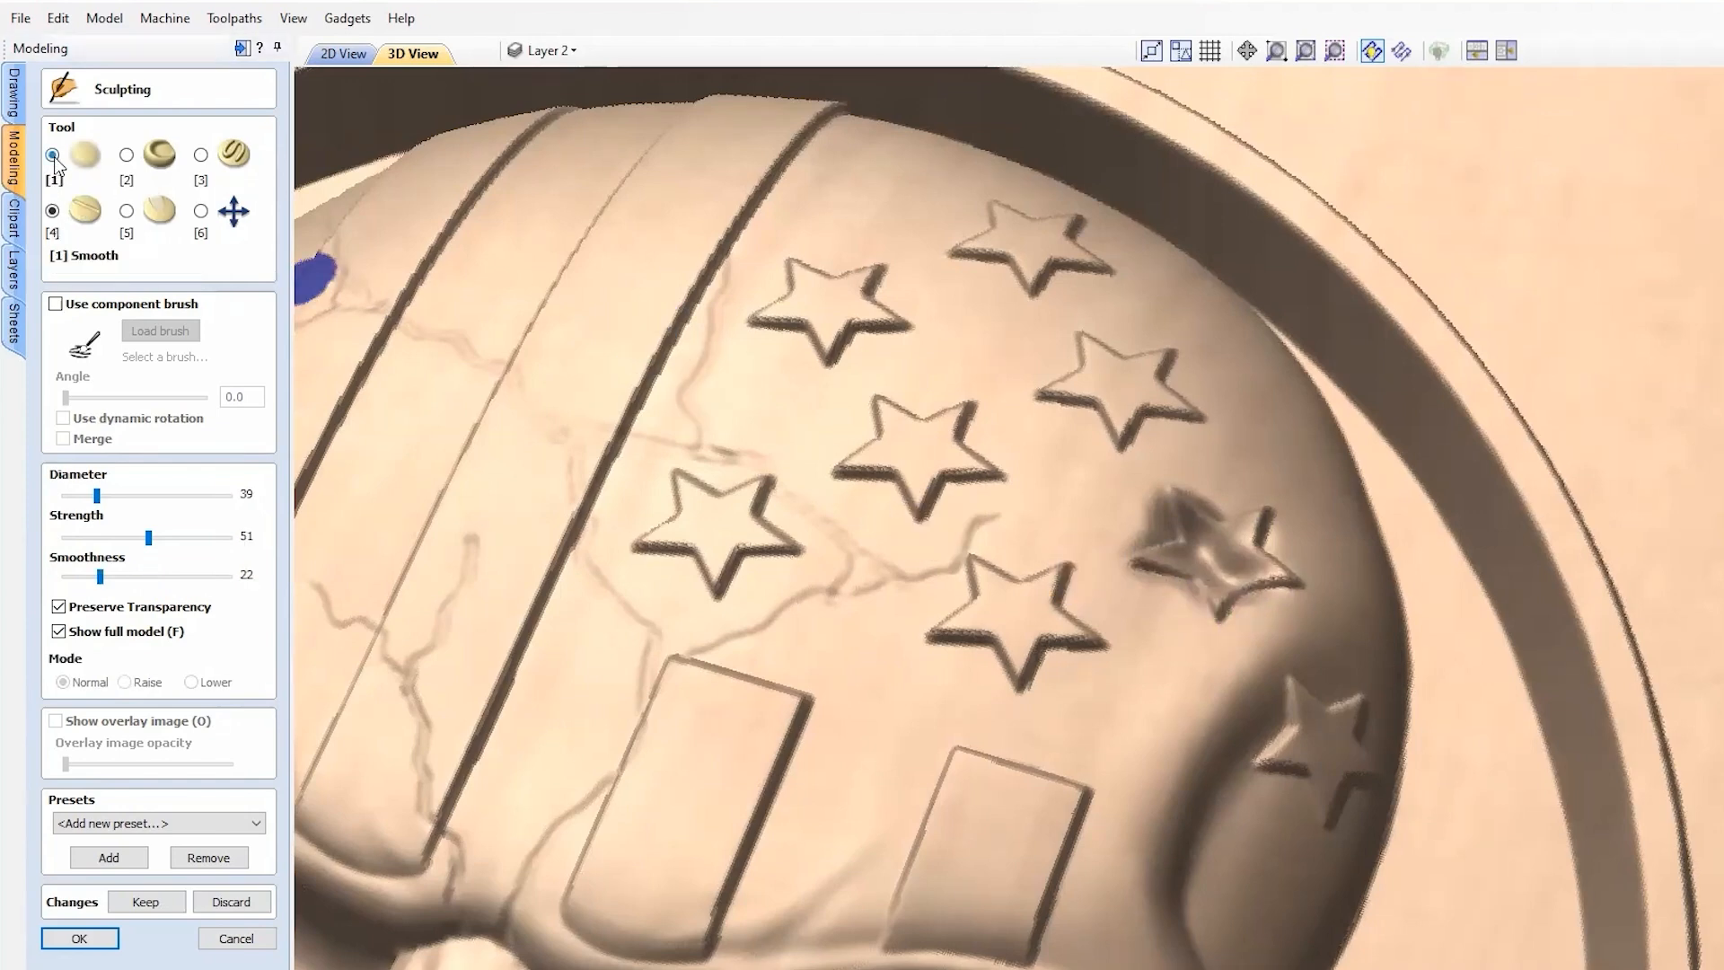
mouse_move(1253, 519)
left_mouse_down()
mouse_move(1236, 504)
mouse_move(1197, 568)
mouse_move(1173, 557)
mouse_move(1240, 562)
mouse_move(1171, 521)
mouse_move(1162, 548)
mouse_move(1293, 589)
mouse_move(1281, 552)
mouse_move(1230, 539)
mouse_move(1246, 527)
mouse_move(1224, 542)
mouse_move(1205, 510)
mouse_move(1167, 503)
mouse_move(1186, 596)
mouse_move(1235, 542)
mouse_move(1201, 628)
left_mouse_up()
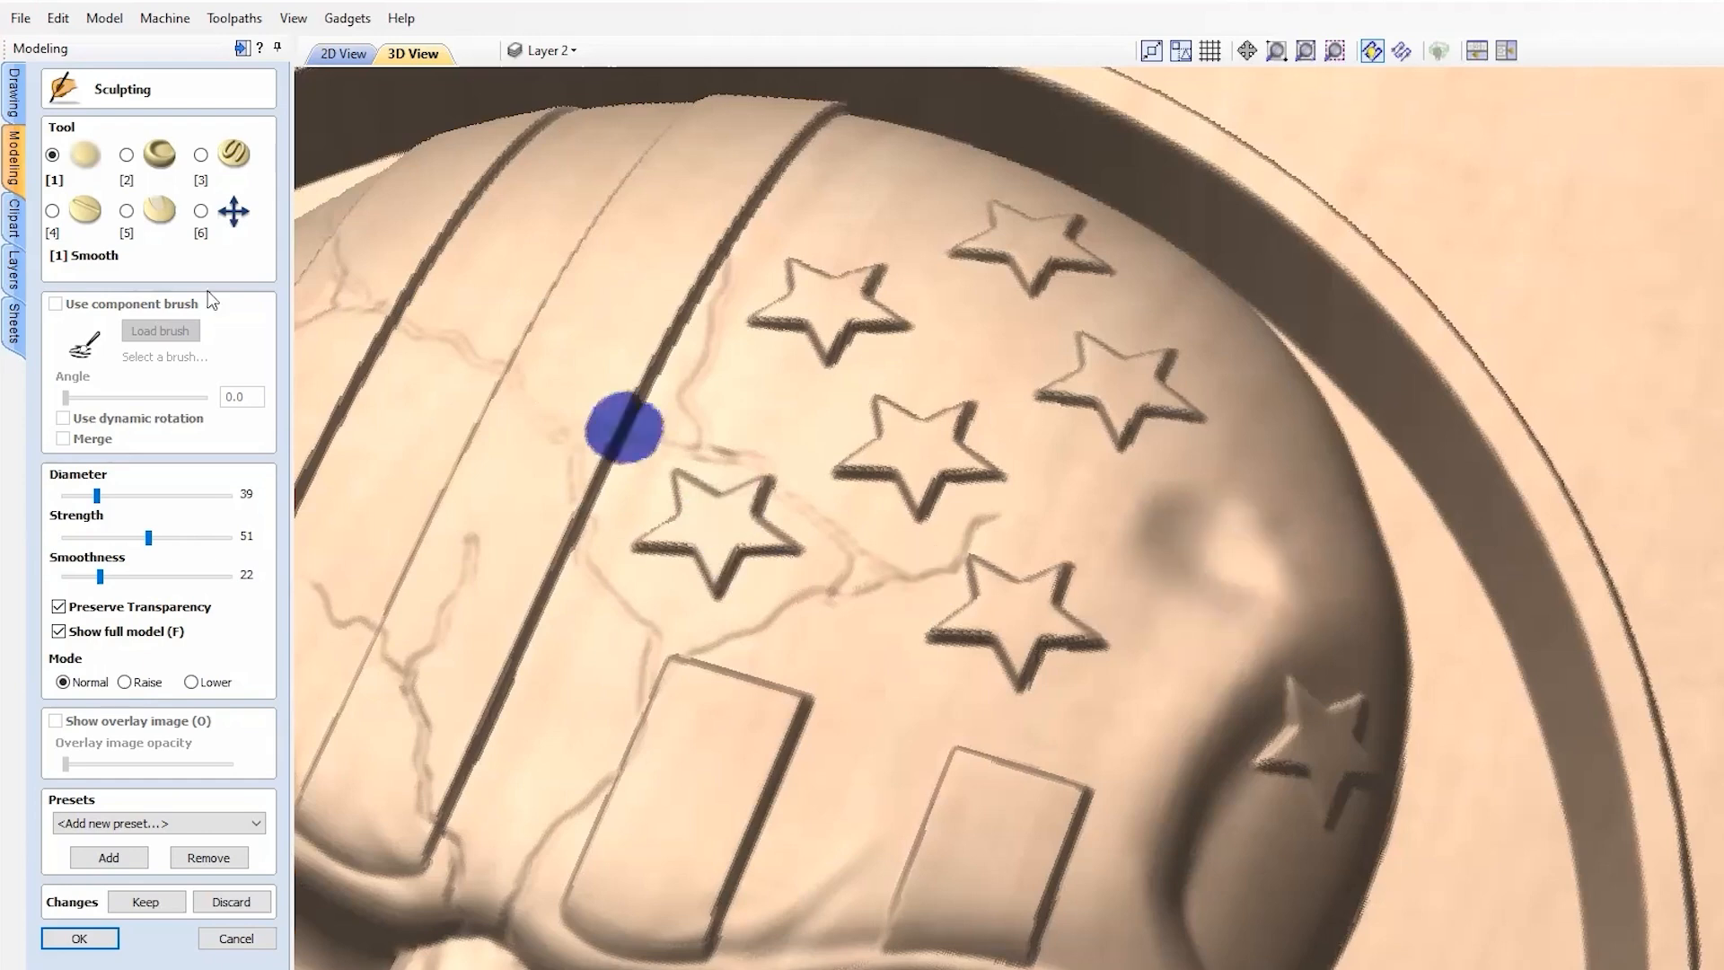
left_click(200, 155)
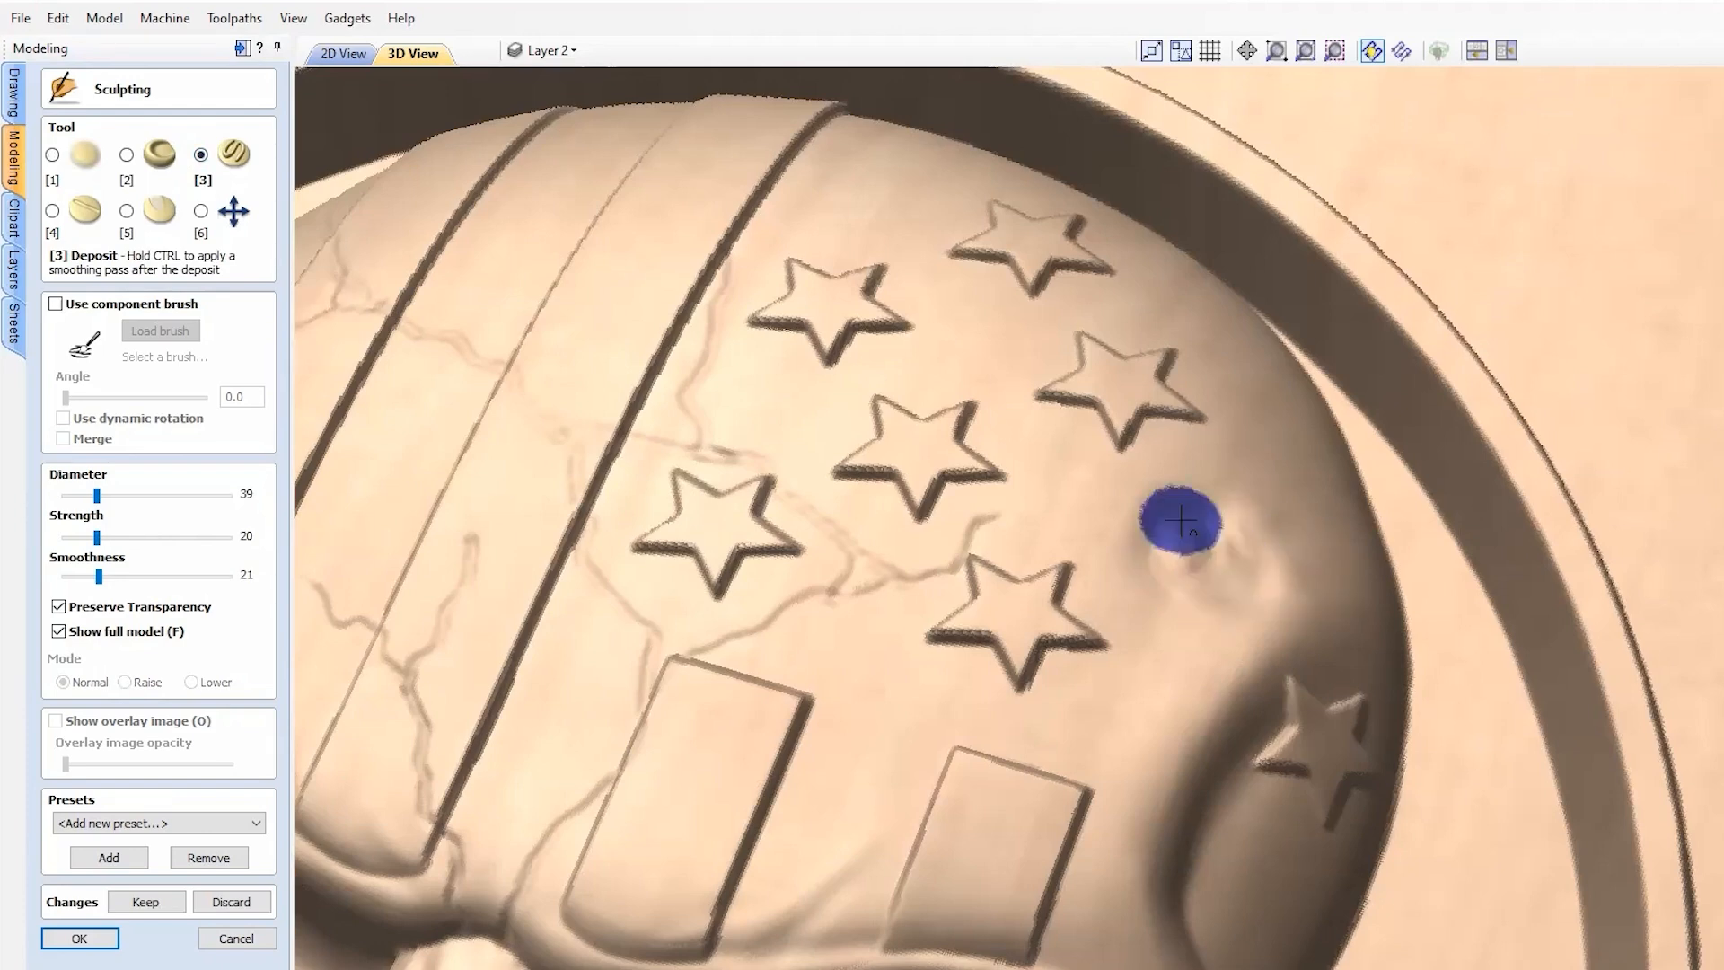
Step: Smooth away the leftover bump and the lower star, blending the patch into the forehead
left_click(52, 160)
mouse_move(1114, 537)
left_mouse_down()
mouse_move(1172, 605)
mouse_move(1246, 564)
mouse_move(1200, 528)
mouse_move(1253, 535)
mouse_move(1133, 529)
mouse_move(1197, 515)
mouse_move(1231, 557)
mouse_move(1189, 569)
mouse_move(1277, 548)
mouse_move(1258, 558)
mouse_move(1201, 508)
mouse_move(1270, 581)
mouse_move(1153, 553)
mouse_move(1223, 489)
mouse_move(1293, 530)
mouse_move(1257, 570)
mouse_move(1213, 581)
mouse_move(1158, 493)
mouse_move(1176, 629)
mouse_move(1239, 493)
mouse_move(1217, 566)
left_mouse_up()
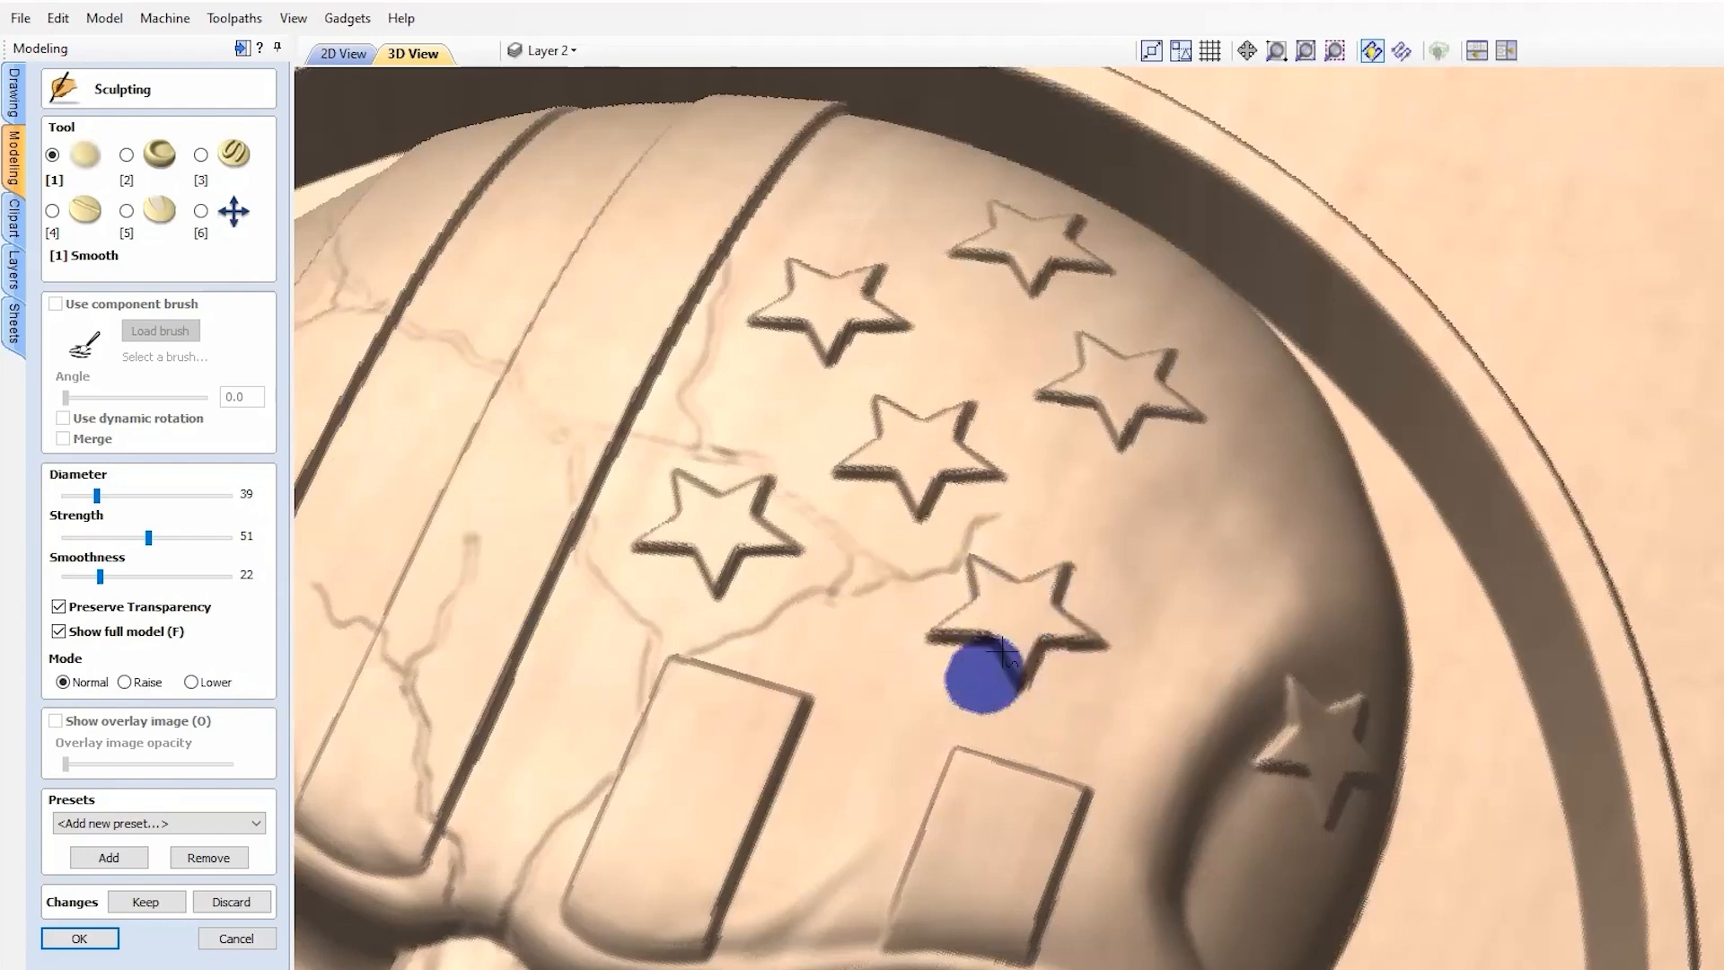
mouse_move(1037, 593)
left_mouse_down()
mouse_move(1013, 638)
mouse_move(1051, 584)
mouse_move(954, 629)
mouse_move(1126, 622)
mouse_move(978, 649)
mouse_move(1025, 588)
mouse_move(1007, 551)
mouse_move(943, 607)
left_mouse_up()
left_click_drag(1050, 553, 1007, 616)
mouse_move(1097, 537)
left_mouse_down()
mouse_move(1015, 677)
mouse_move(1078, 666)
mouse_move(1079, 635)
mouse_move(988, 590)
mouse_move(916, 657)
left_mouse_up()
mouse_move(1065, 626)
left_mouse_down()
mouse_move(968, 639)
mouse_move(1069, 616)
mouse_move(1016, 624)
mouse_move(1031, 677)
mouse_move(985, 607)
mouse_move(1010, 574)
left_mouse_up()
mouse_move(1020, 662)
left_mouse_down()
mouse_move(1064, 609)
mouse_move(987, 595)
left_mouse_up()
mouse_move(1024, 678)
left_mouse_down()
mouse_move(1080, 611)
mouse_move(1136, 629)
mouse_move(994, 657)
mouse_move(1037, 562)
left_mouse_up()
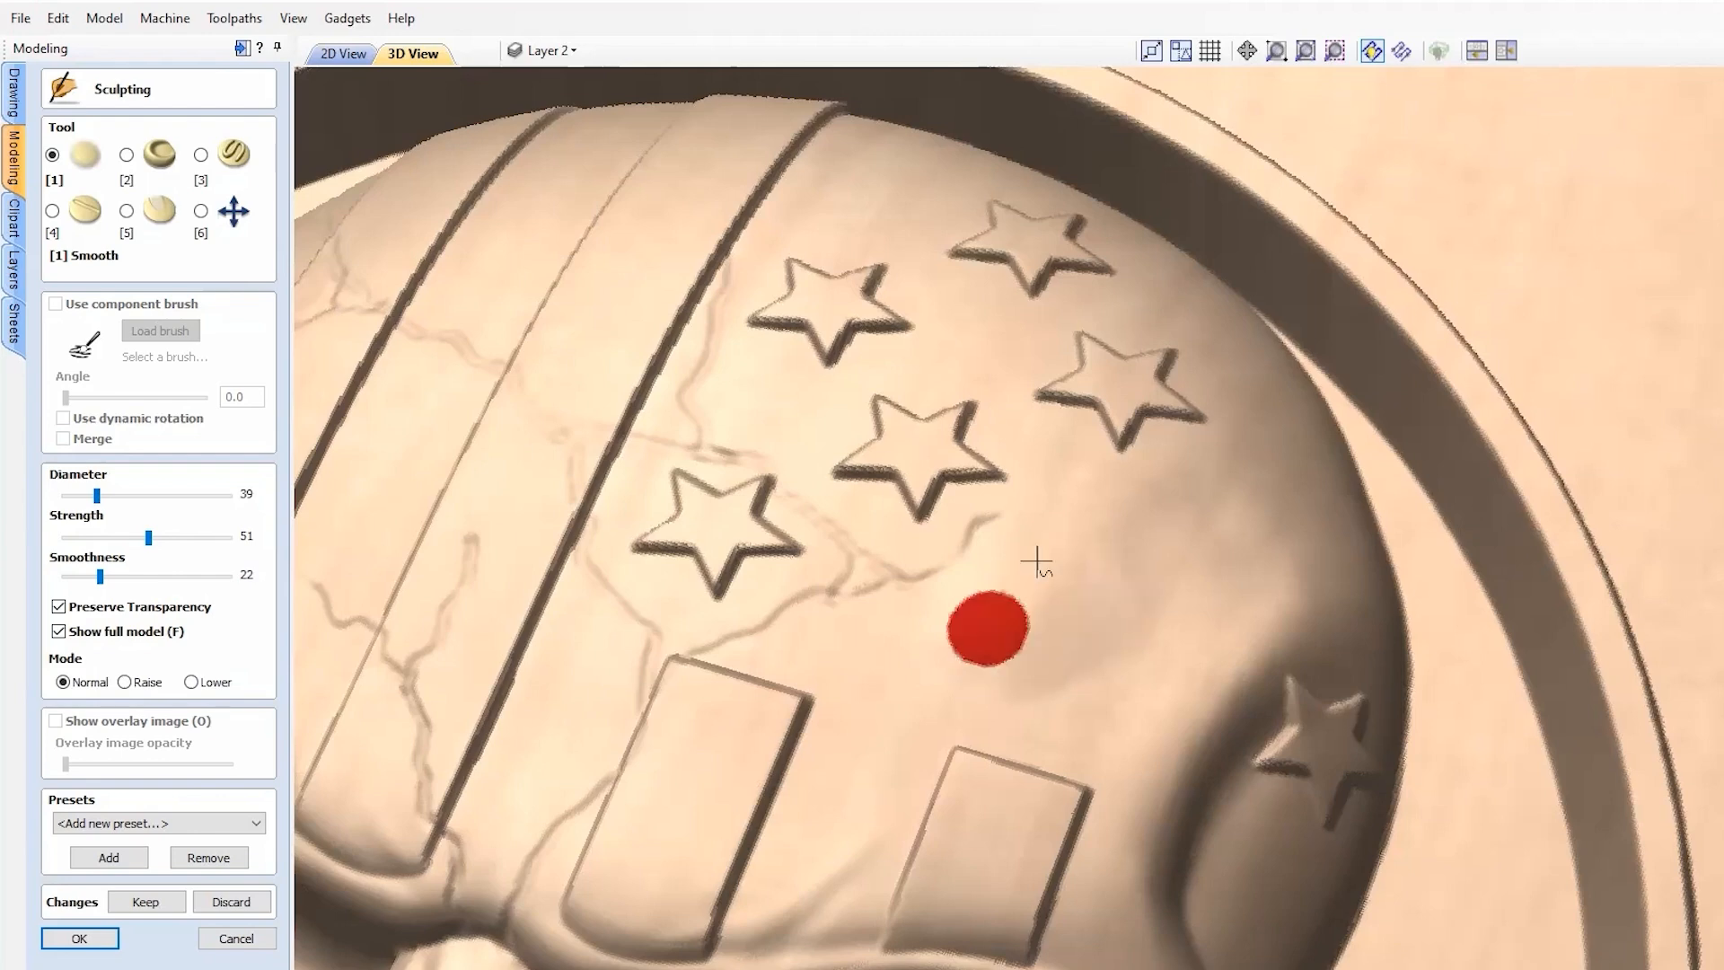
mouse_move(912, 624)
left_mouse_down()
mouse_move(930, 638)
mouse_move(1108, 608)
mouse_move(920, 635)
mouse_move(1158, 581)
mouse_move(1526, 638)
left_mouse_up()
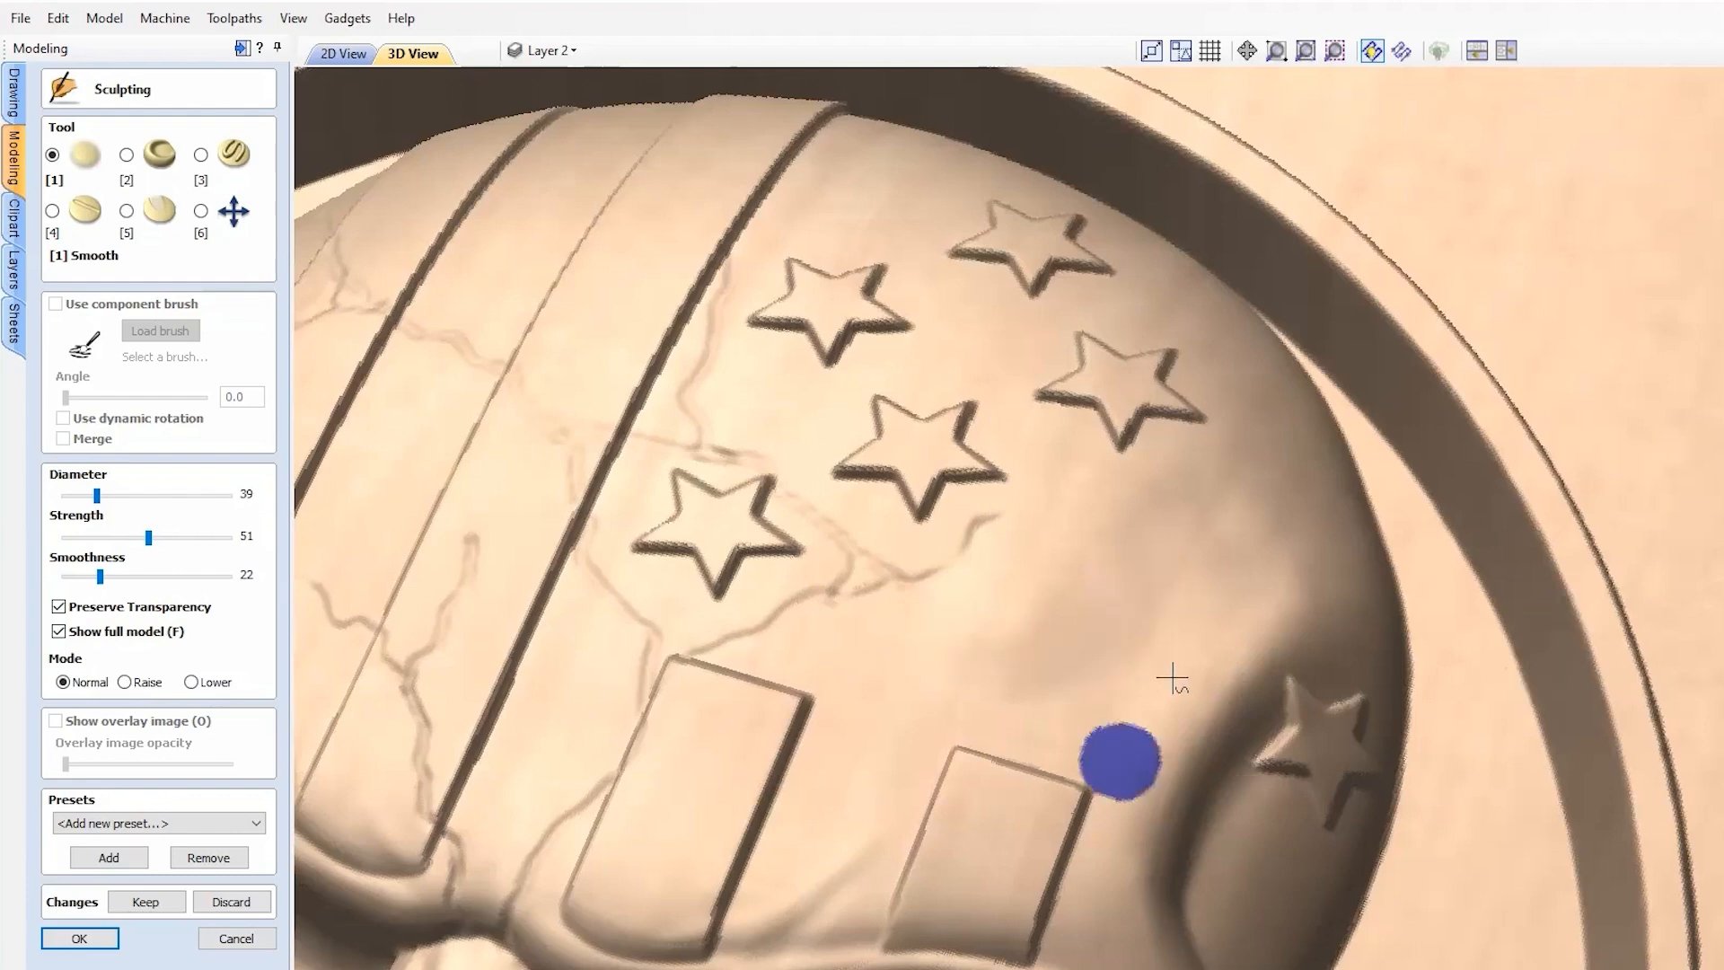
Step: Rotate the relief to review the stars, then try Discard and dismiss the confirmation
left_click(201, 211)
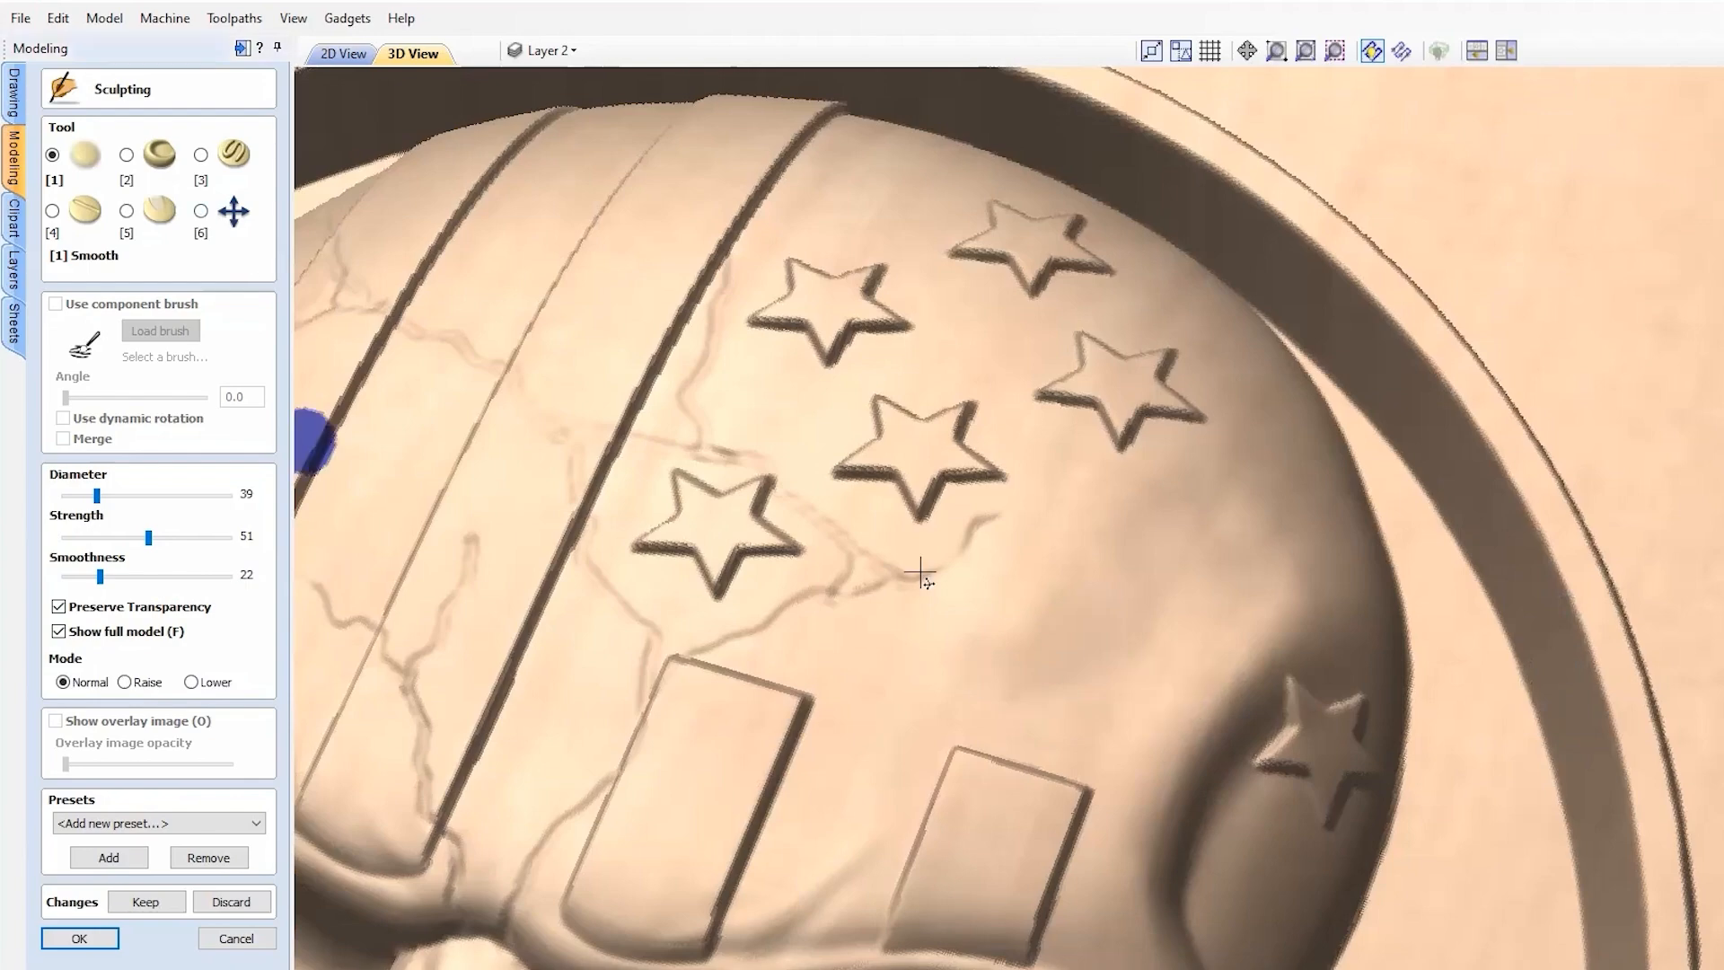
left_click_drag(1118, 642, 618, 545)
left_click_drag(1074, 566, 1090, 851)
left_click_drag(1274, 937, 931, 673)
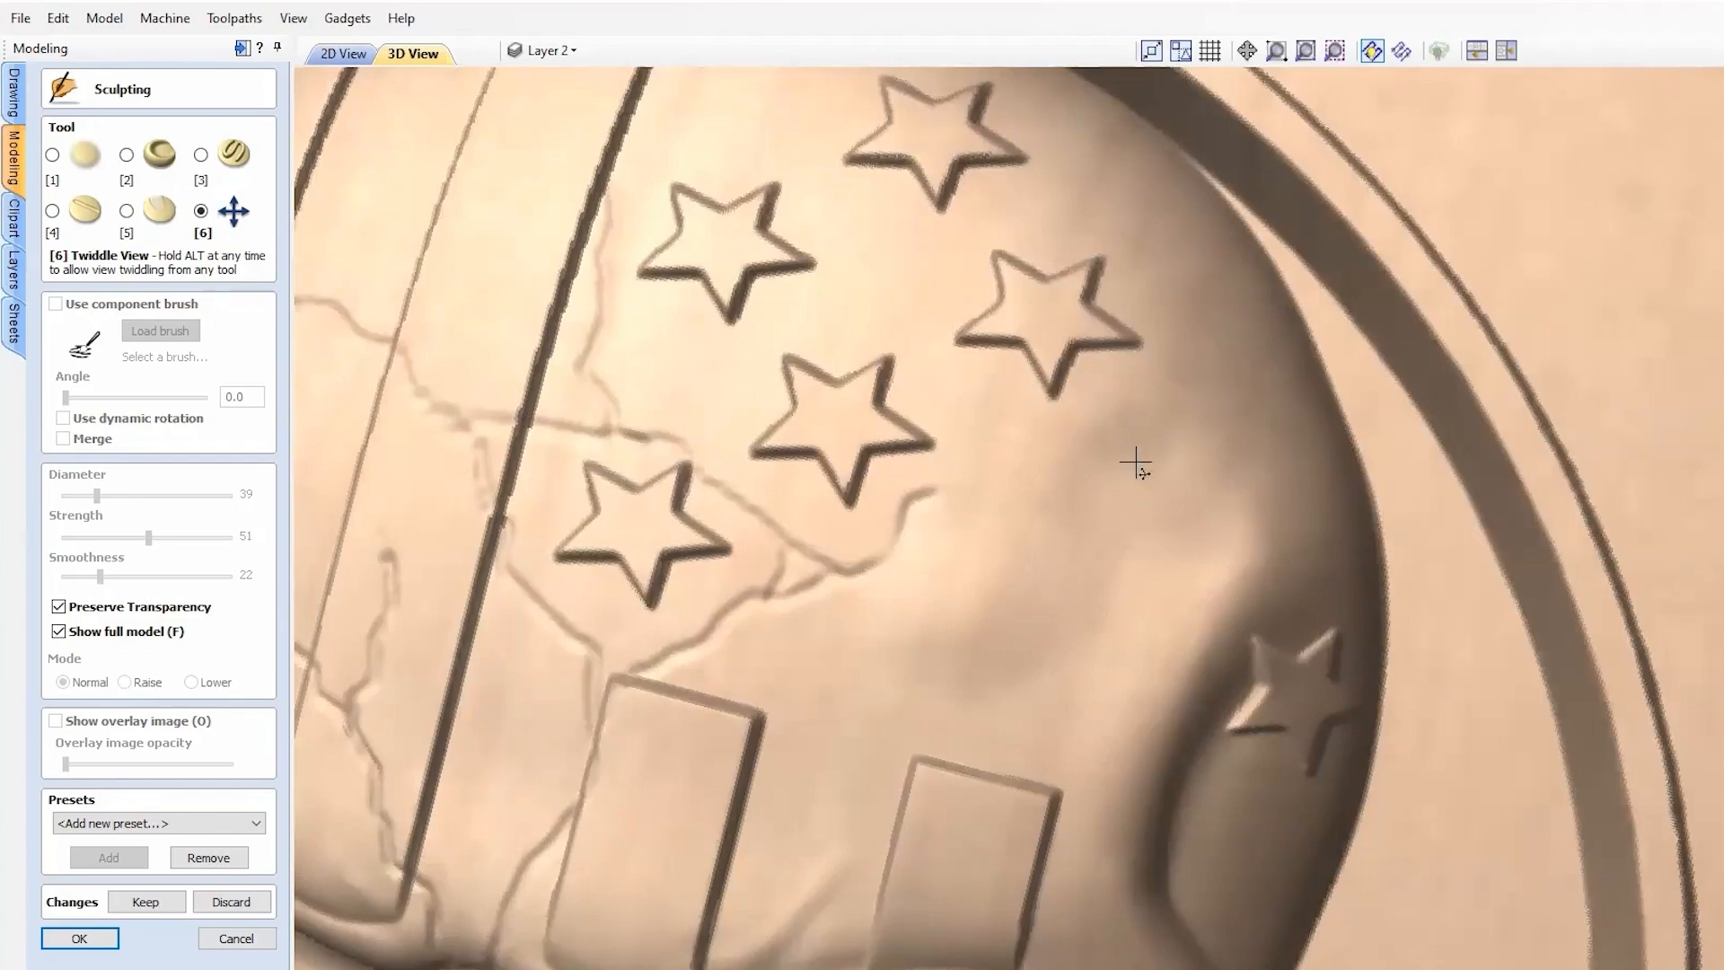
scroll(1123, 512, "down", 2)
left_click_drag(1158, 713, 1258, 531)
scroll(1082, 474, "down", 4)
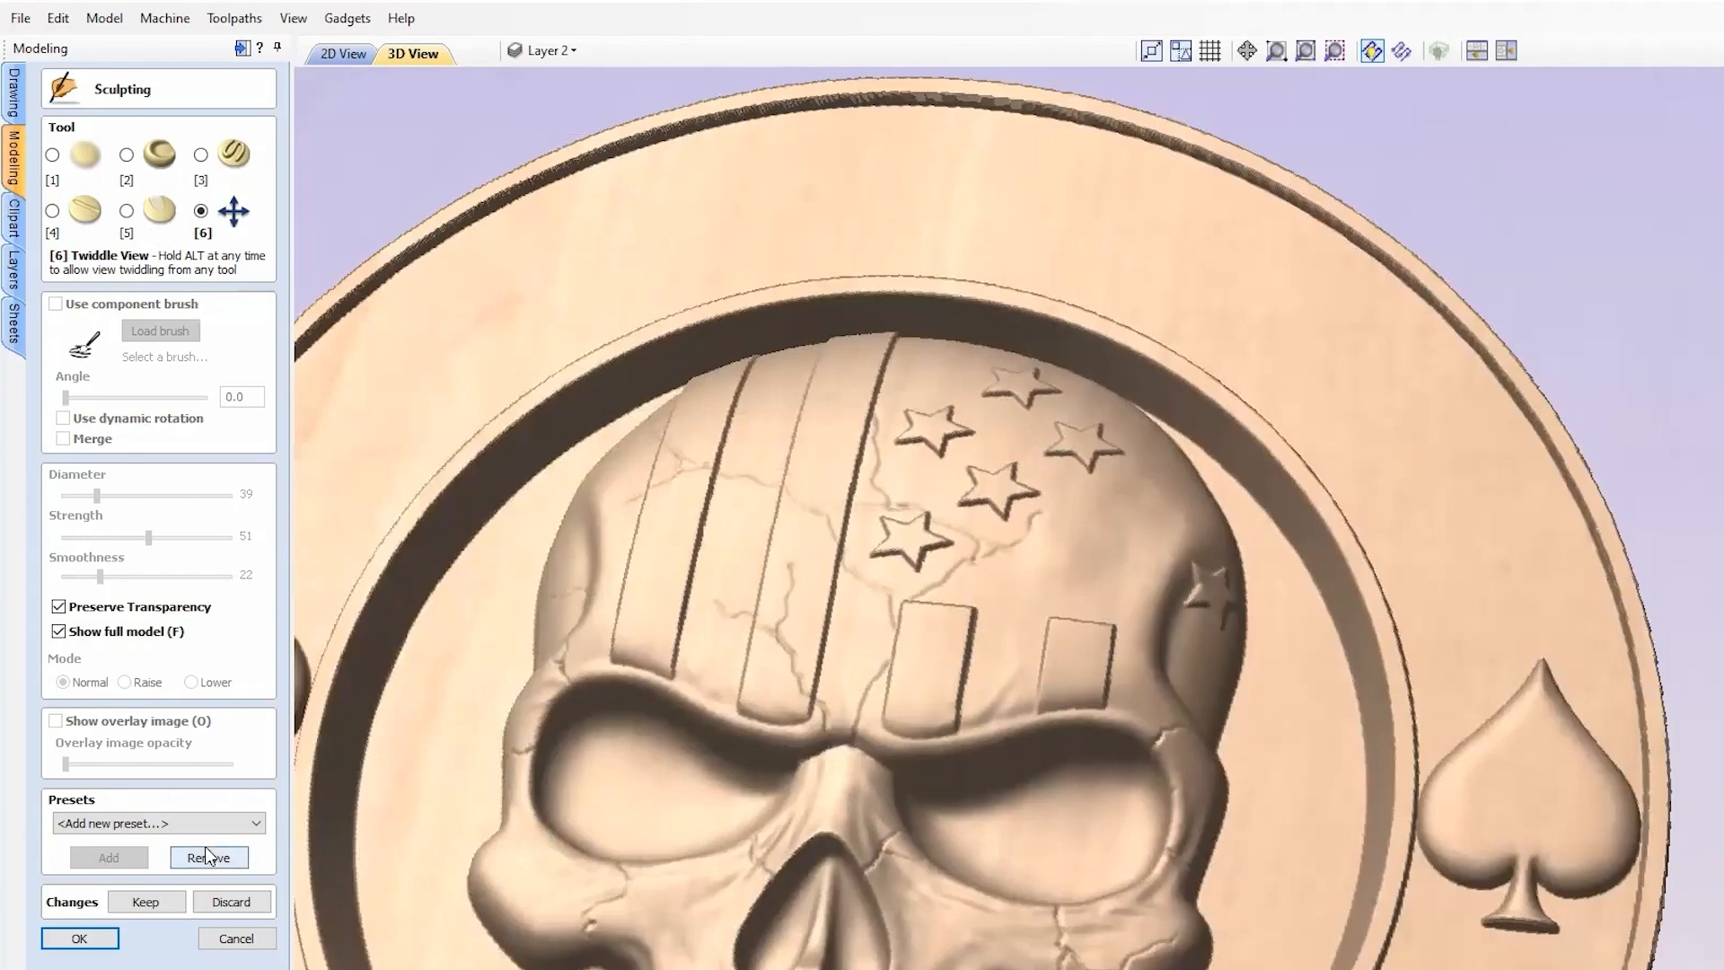
left_click(230, 902)
left_click(1089, 603)
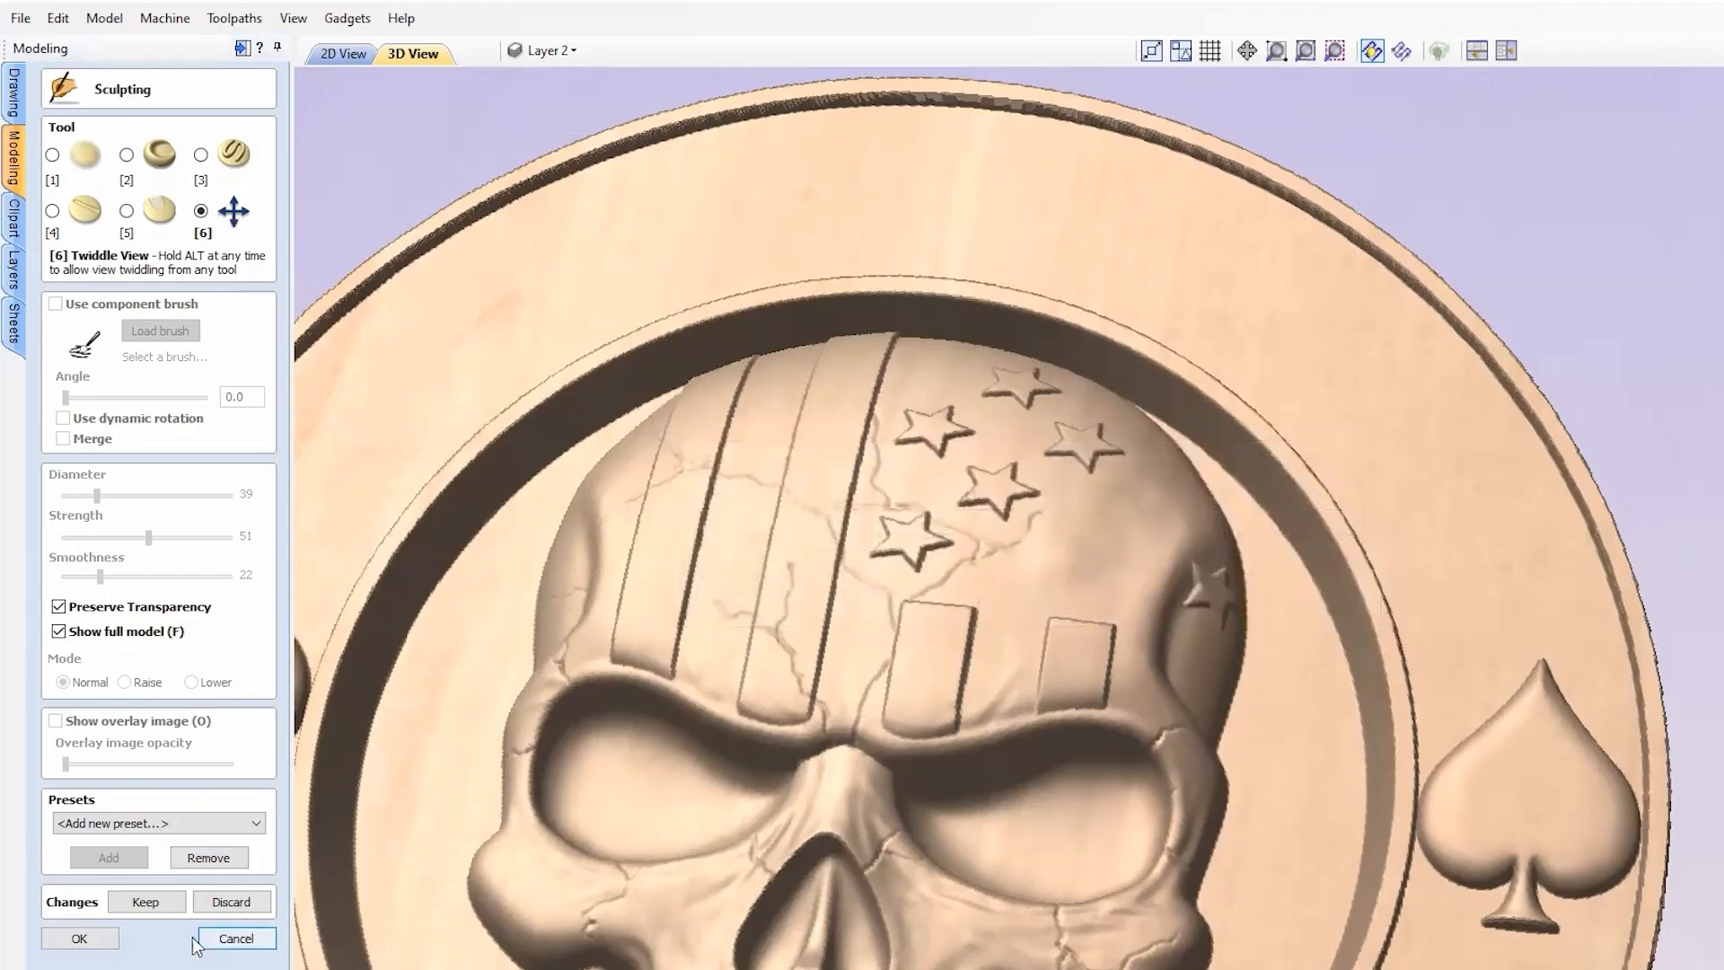
Step: Cancel sculpting, confirm losing all changes, and return to the 2D view
left_click(240, 941)
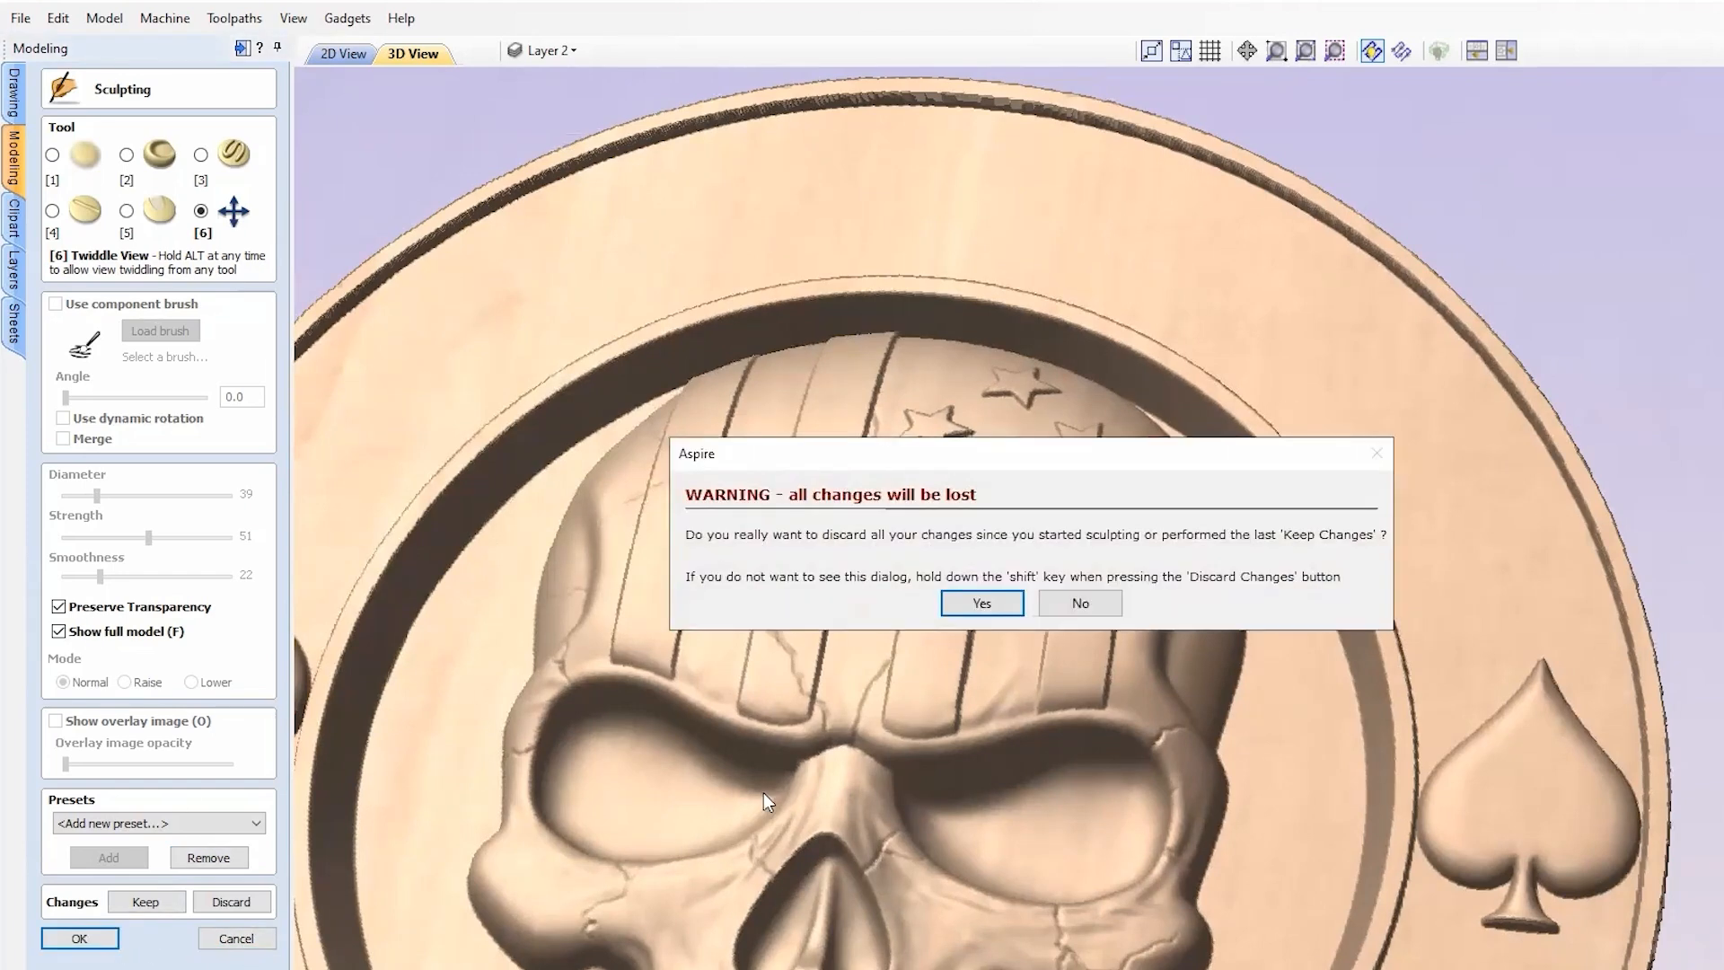
left_click(954, 607)
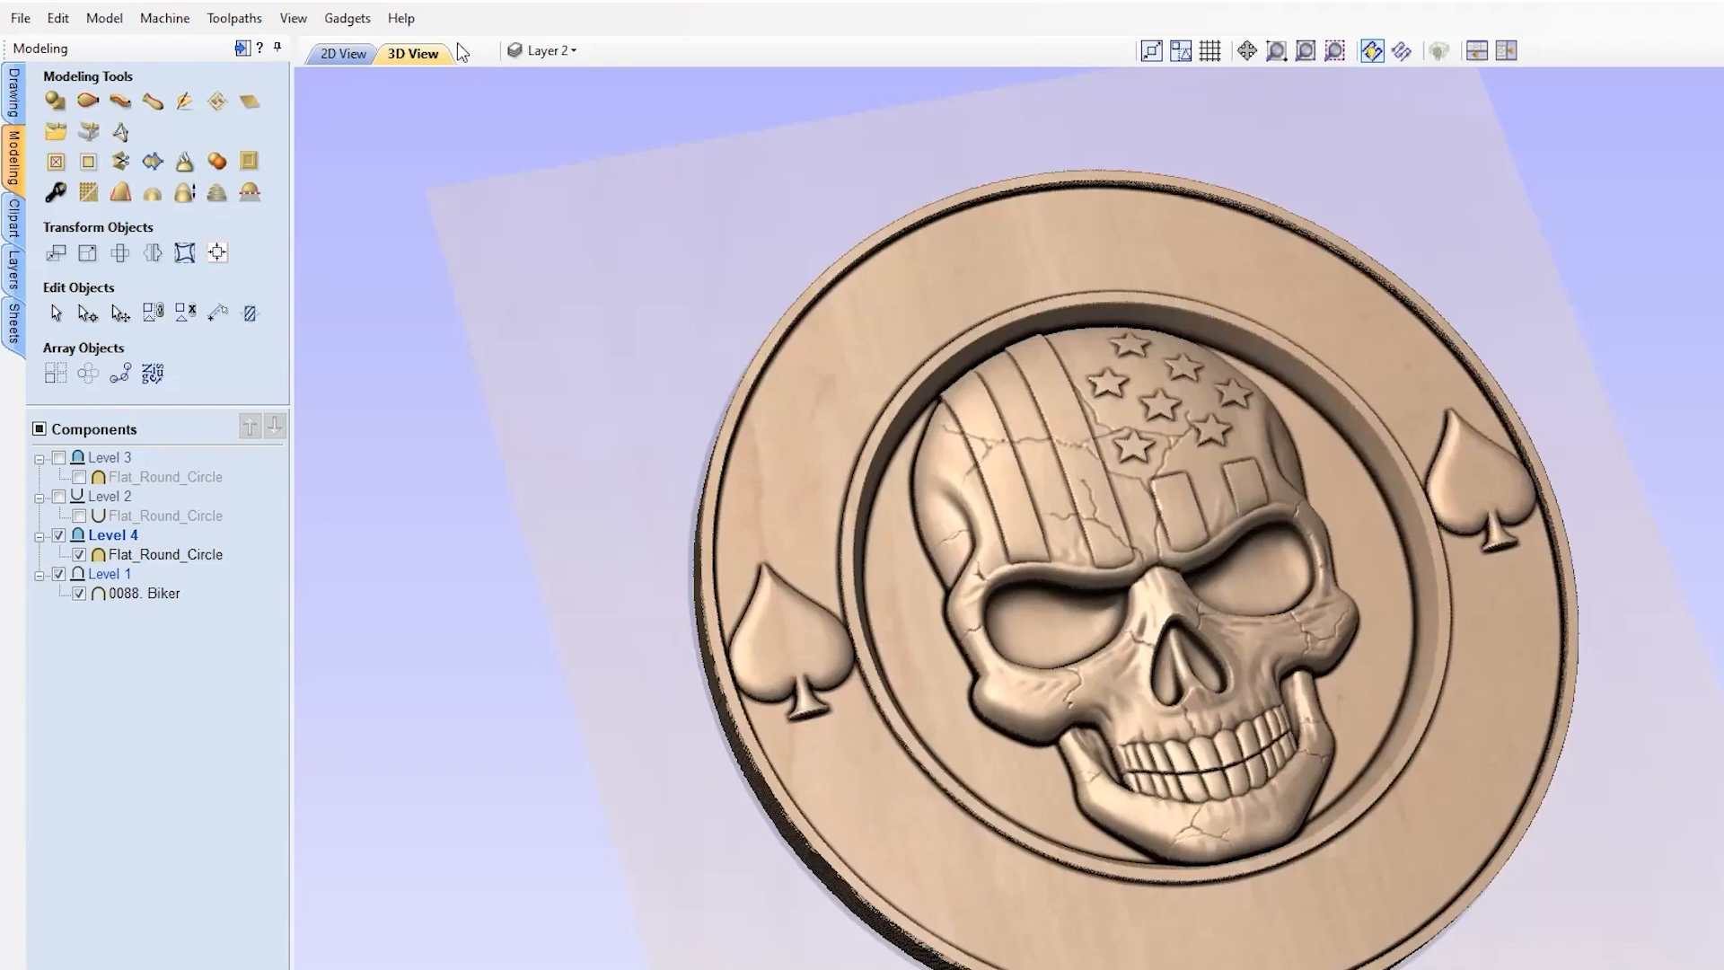
left_click(342, 56)
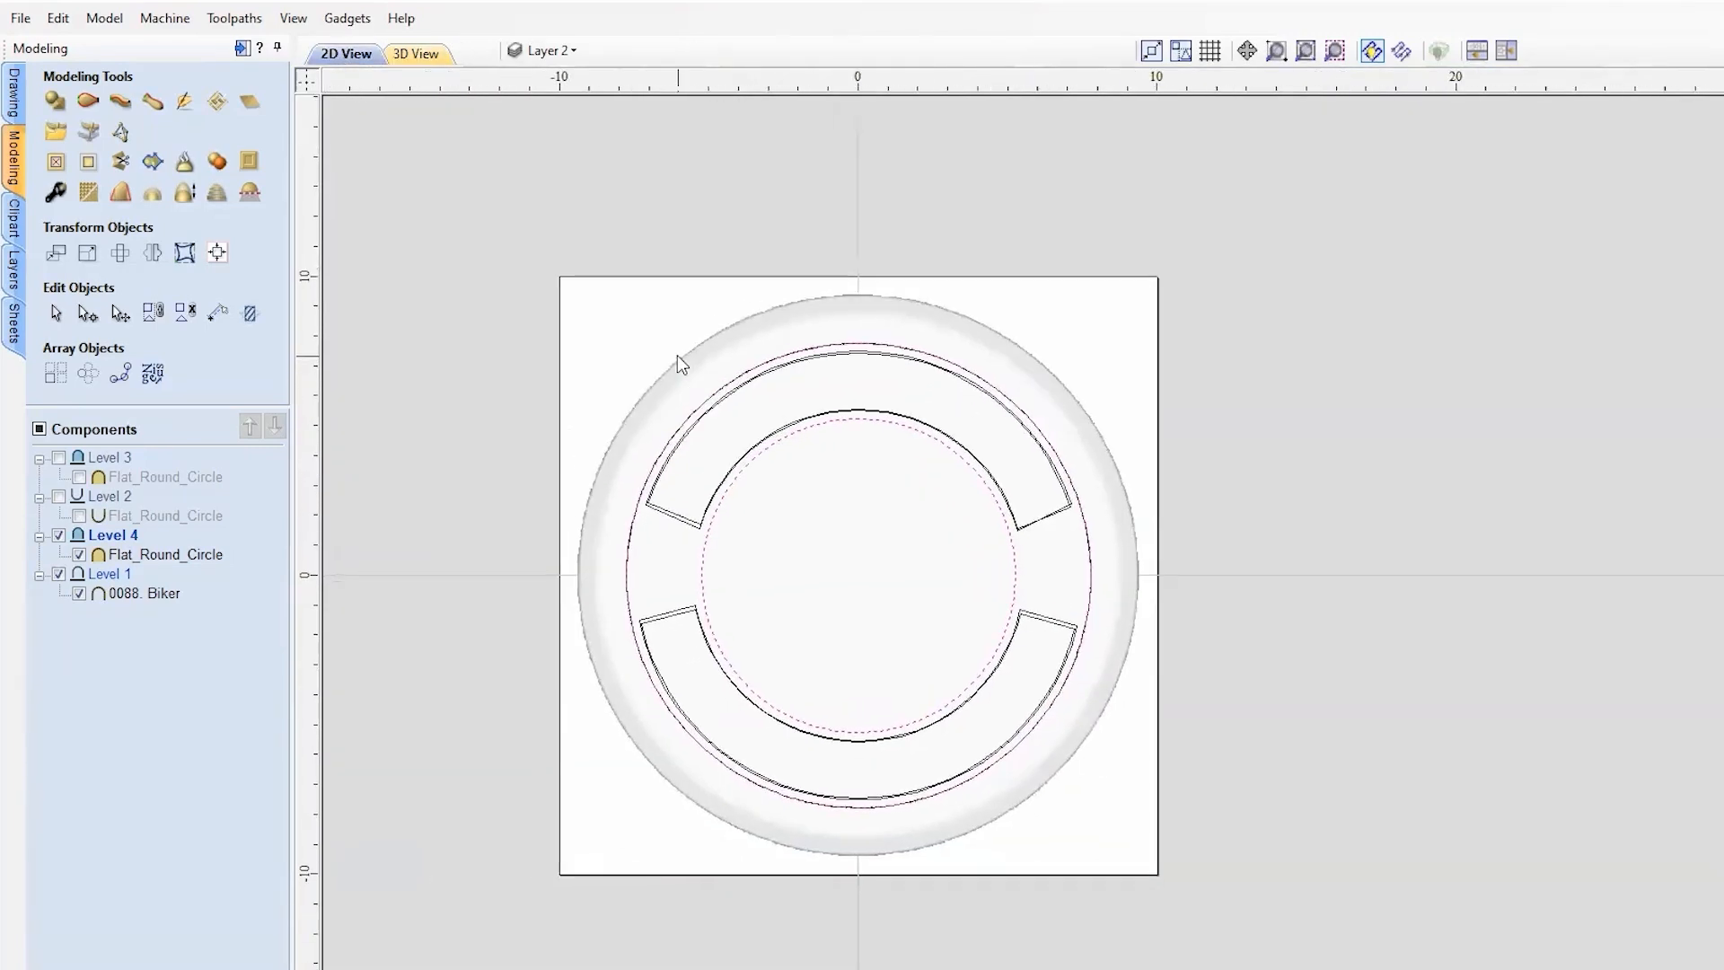
Step: Hide Layer 1 and select the upper arc band
scroll(563, 460, "up", 1)
left_click(671, 560)
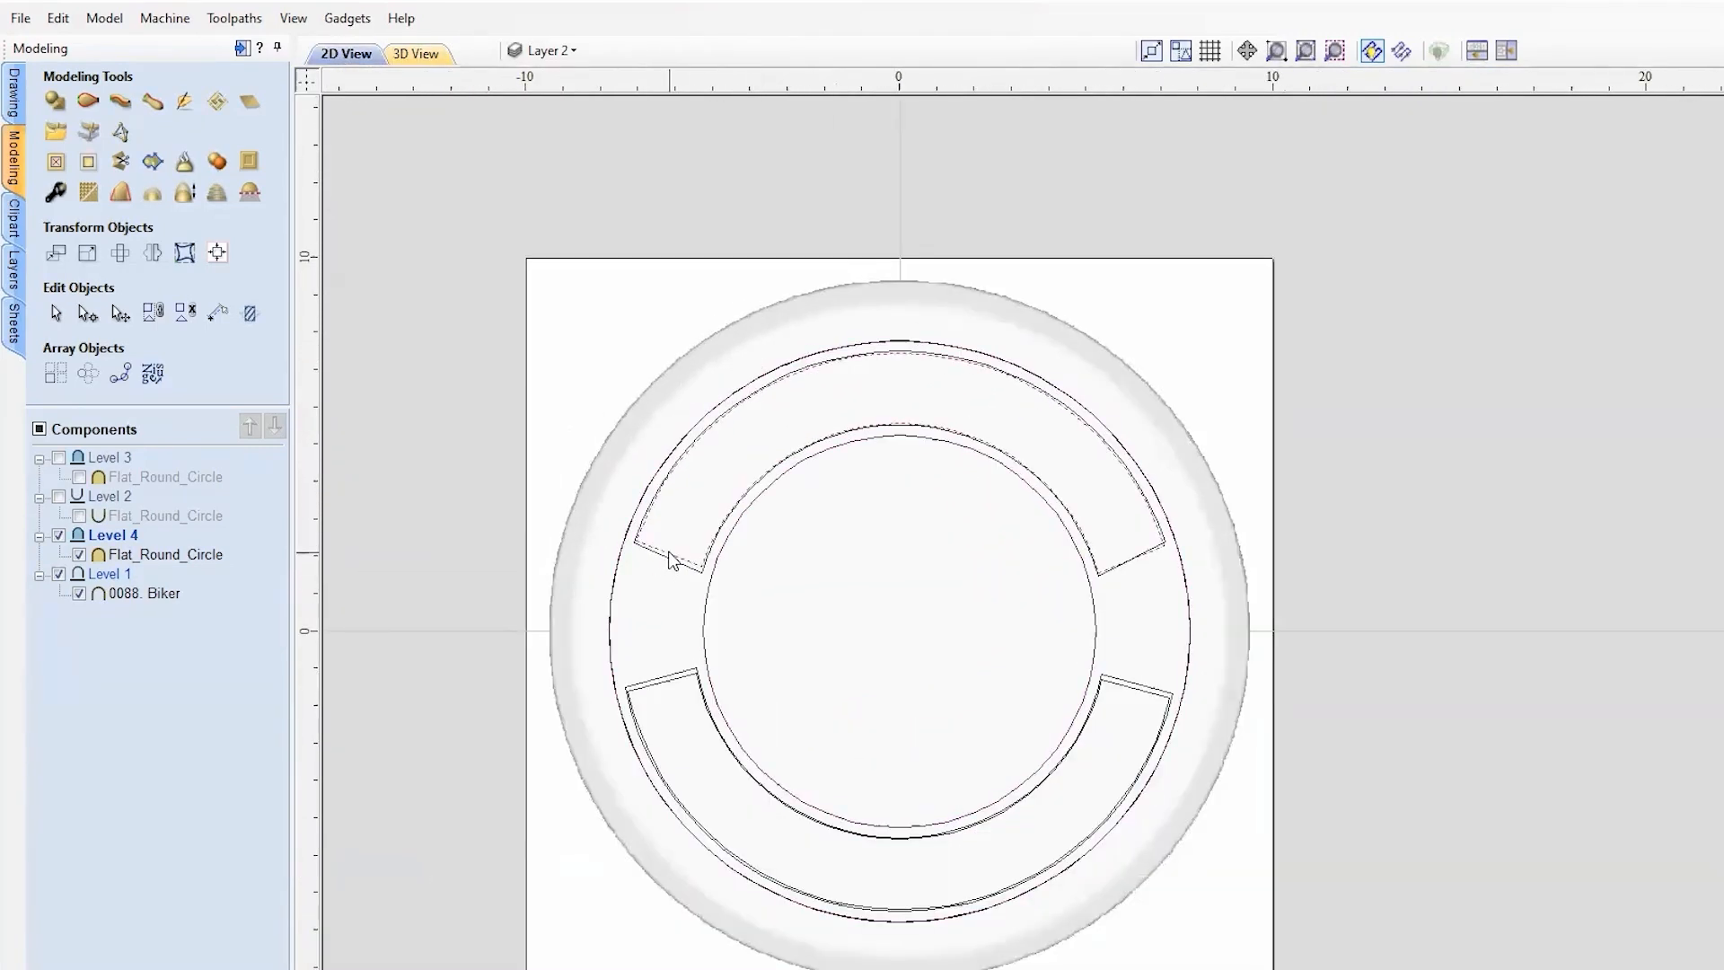
scroll(682, 558, "up", 1)
left_click(573, 51)
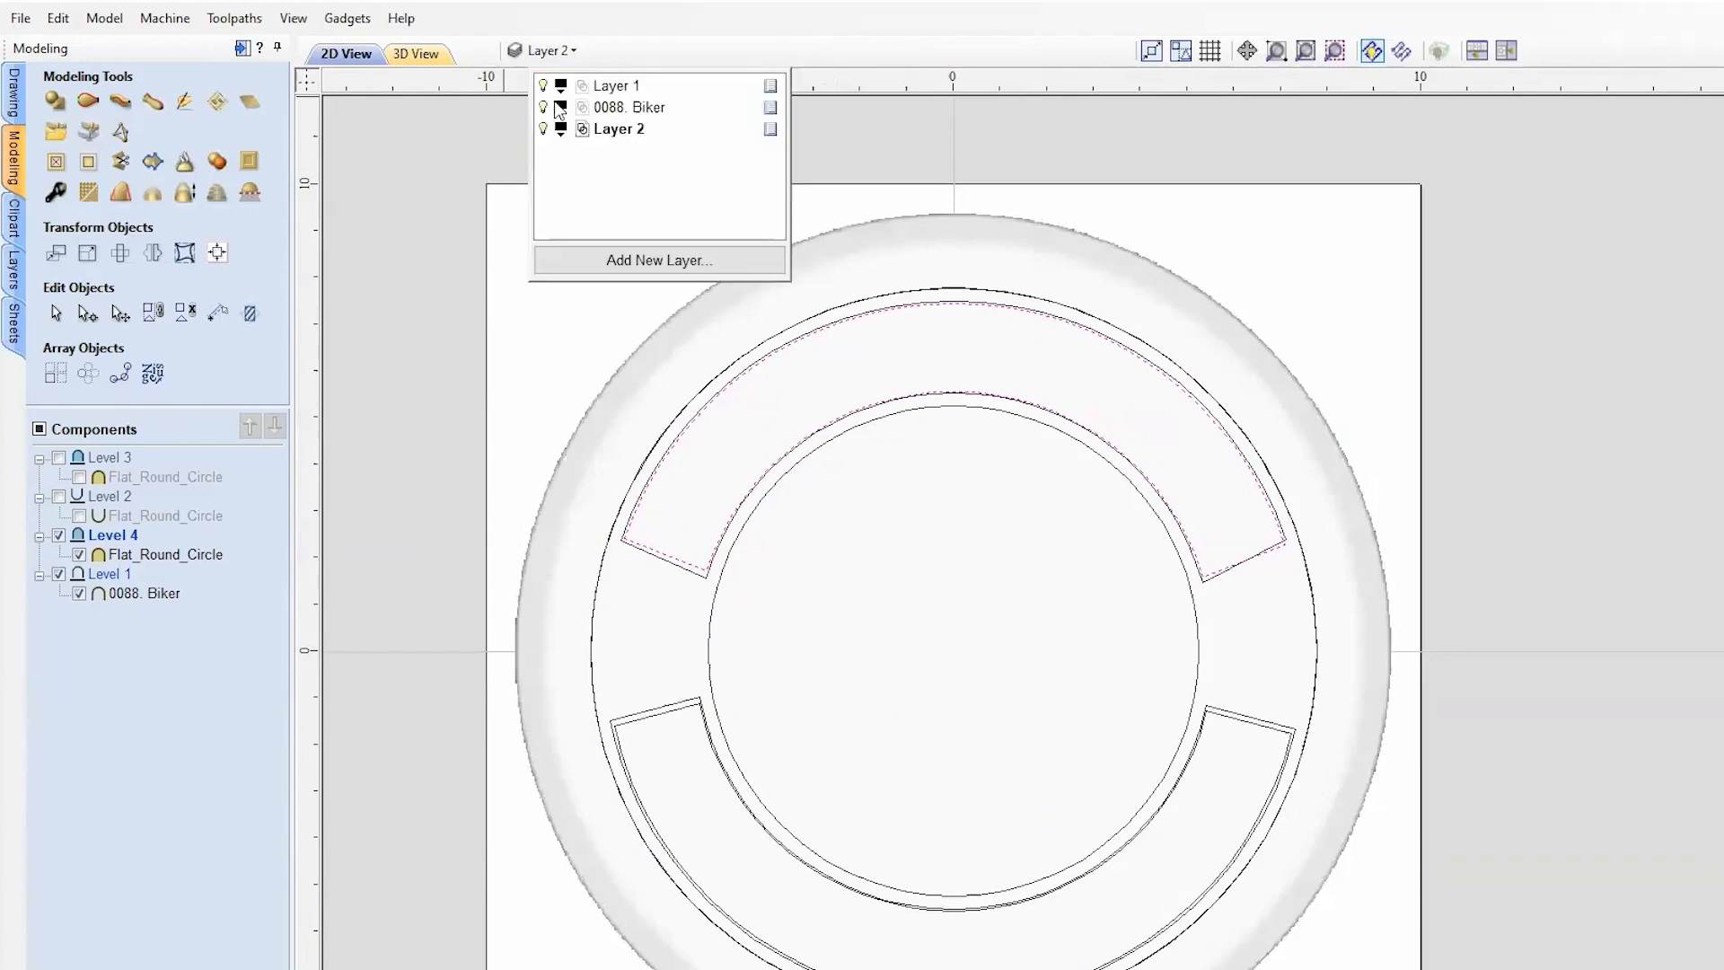
left_click(545, 87)
left_click(768, 533)
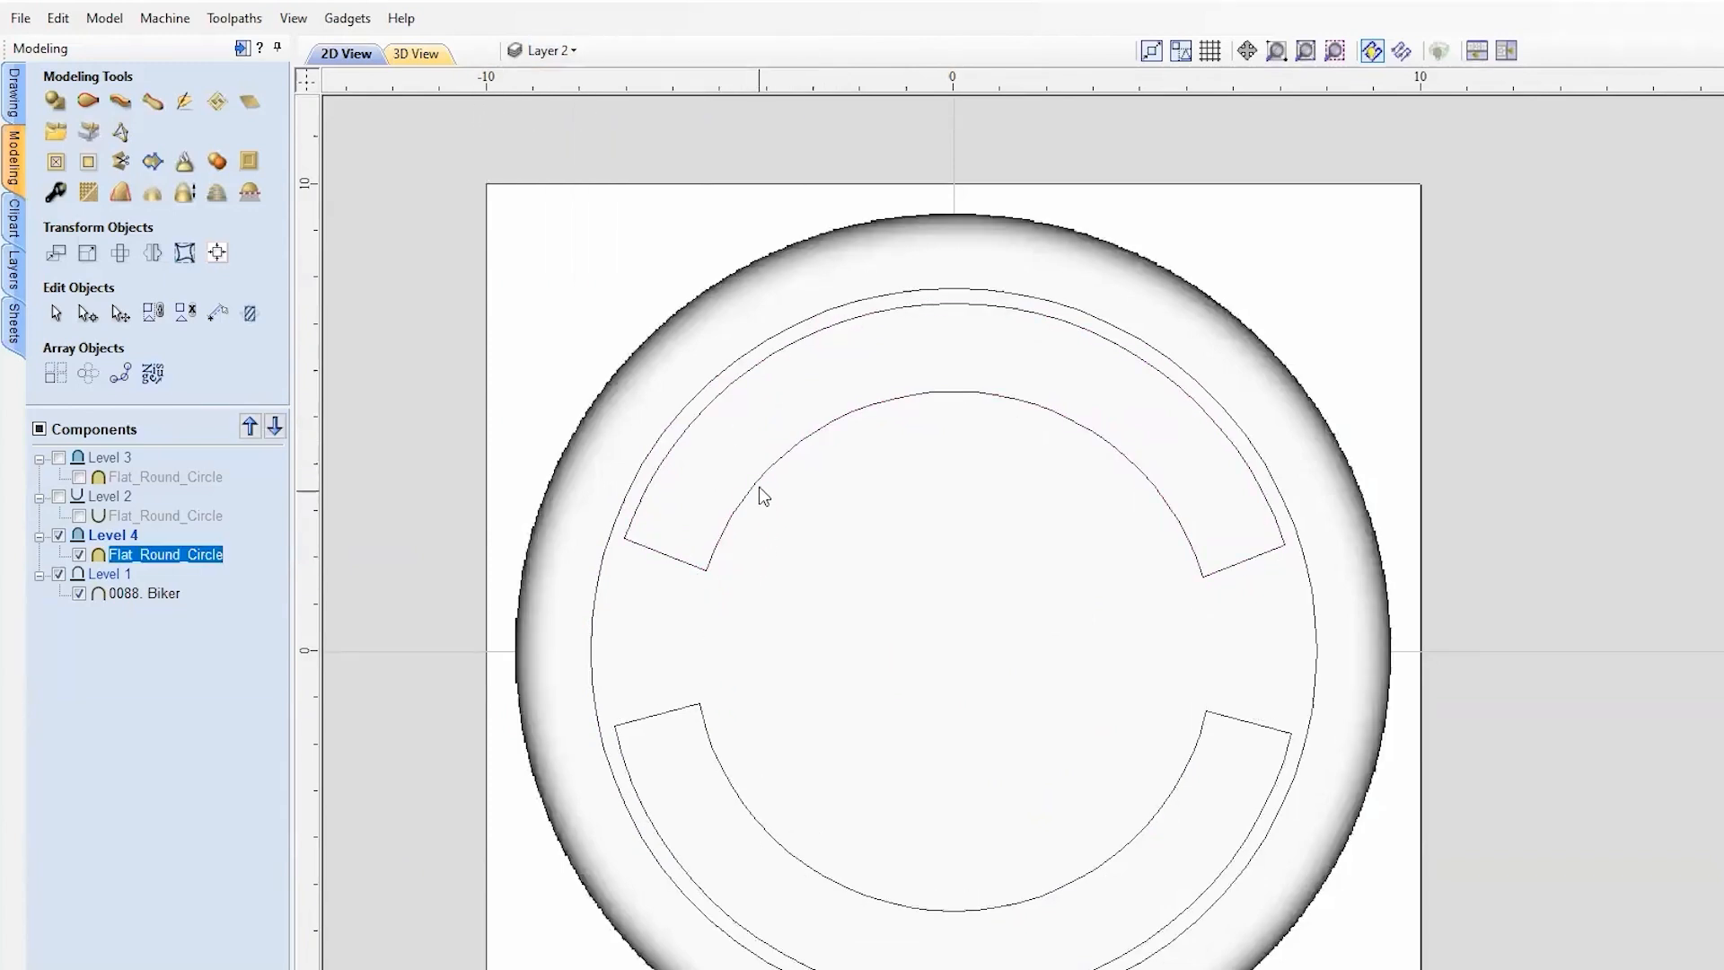
left_click(758, 491)
Step: Create the texts LEARN and YOUR CNC in the American Purpose STRIPE 1 font
left_click(14, 88)
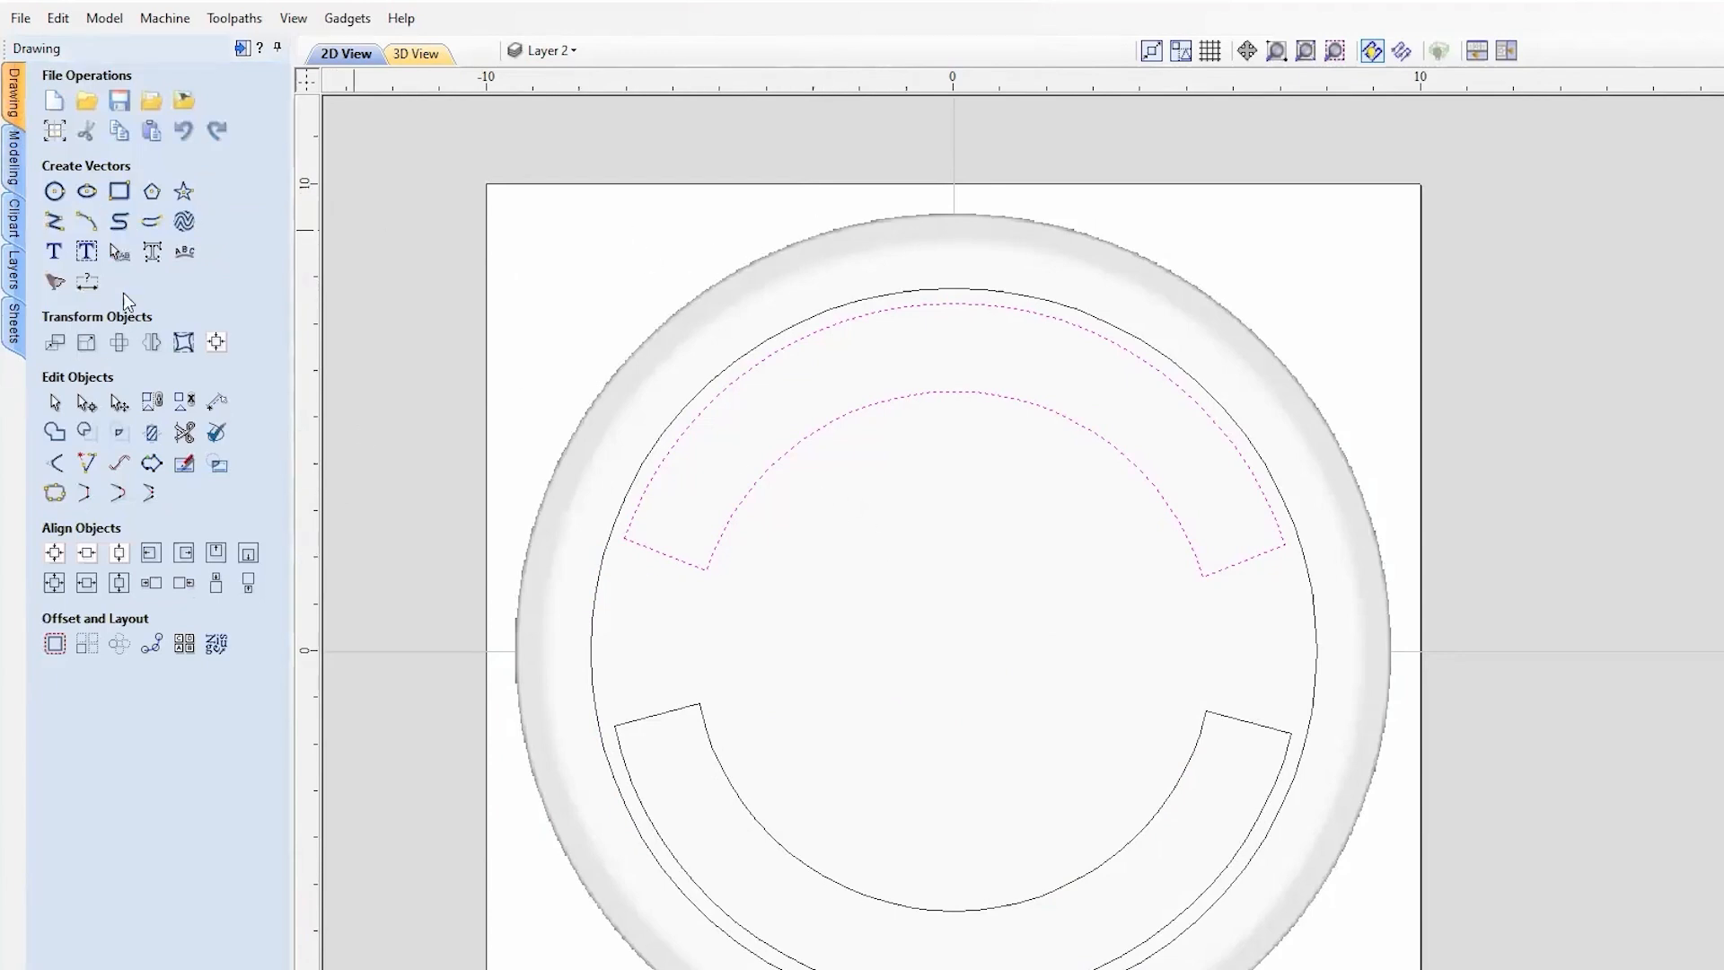
left_click(54, 258)
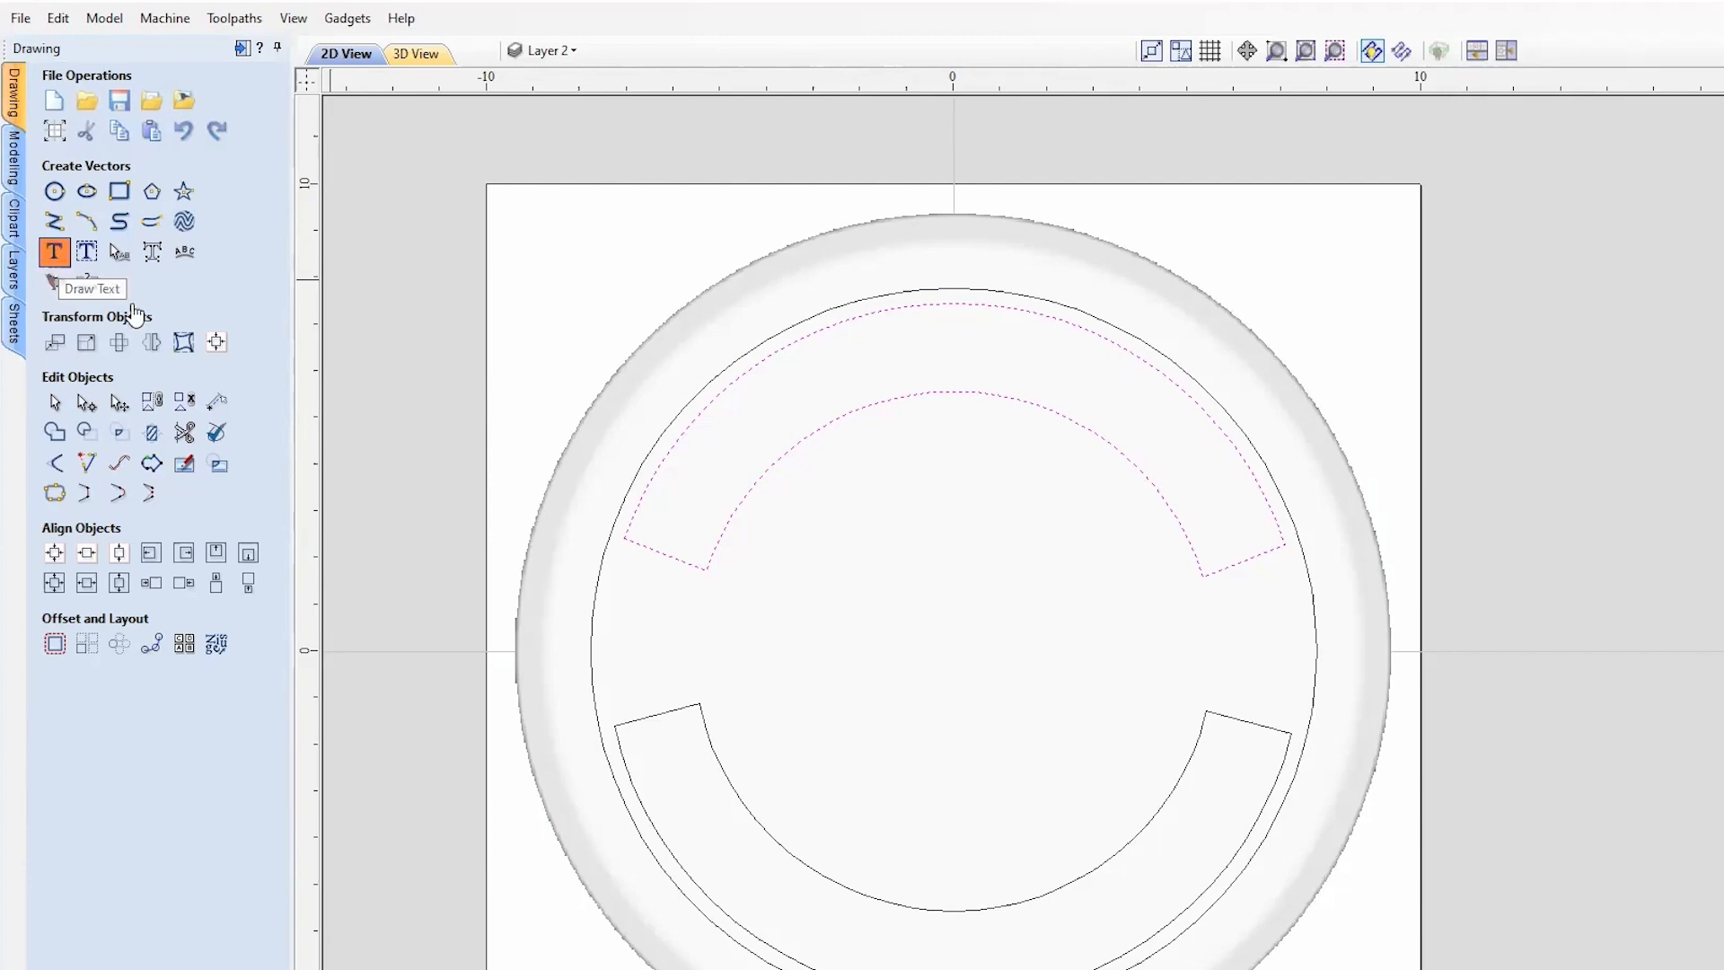
left_click(255, 342)
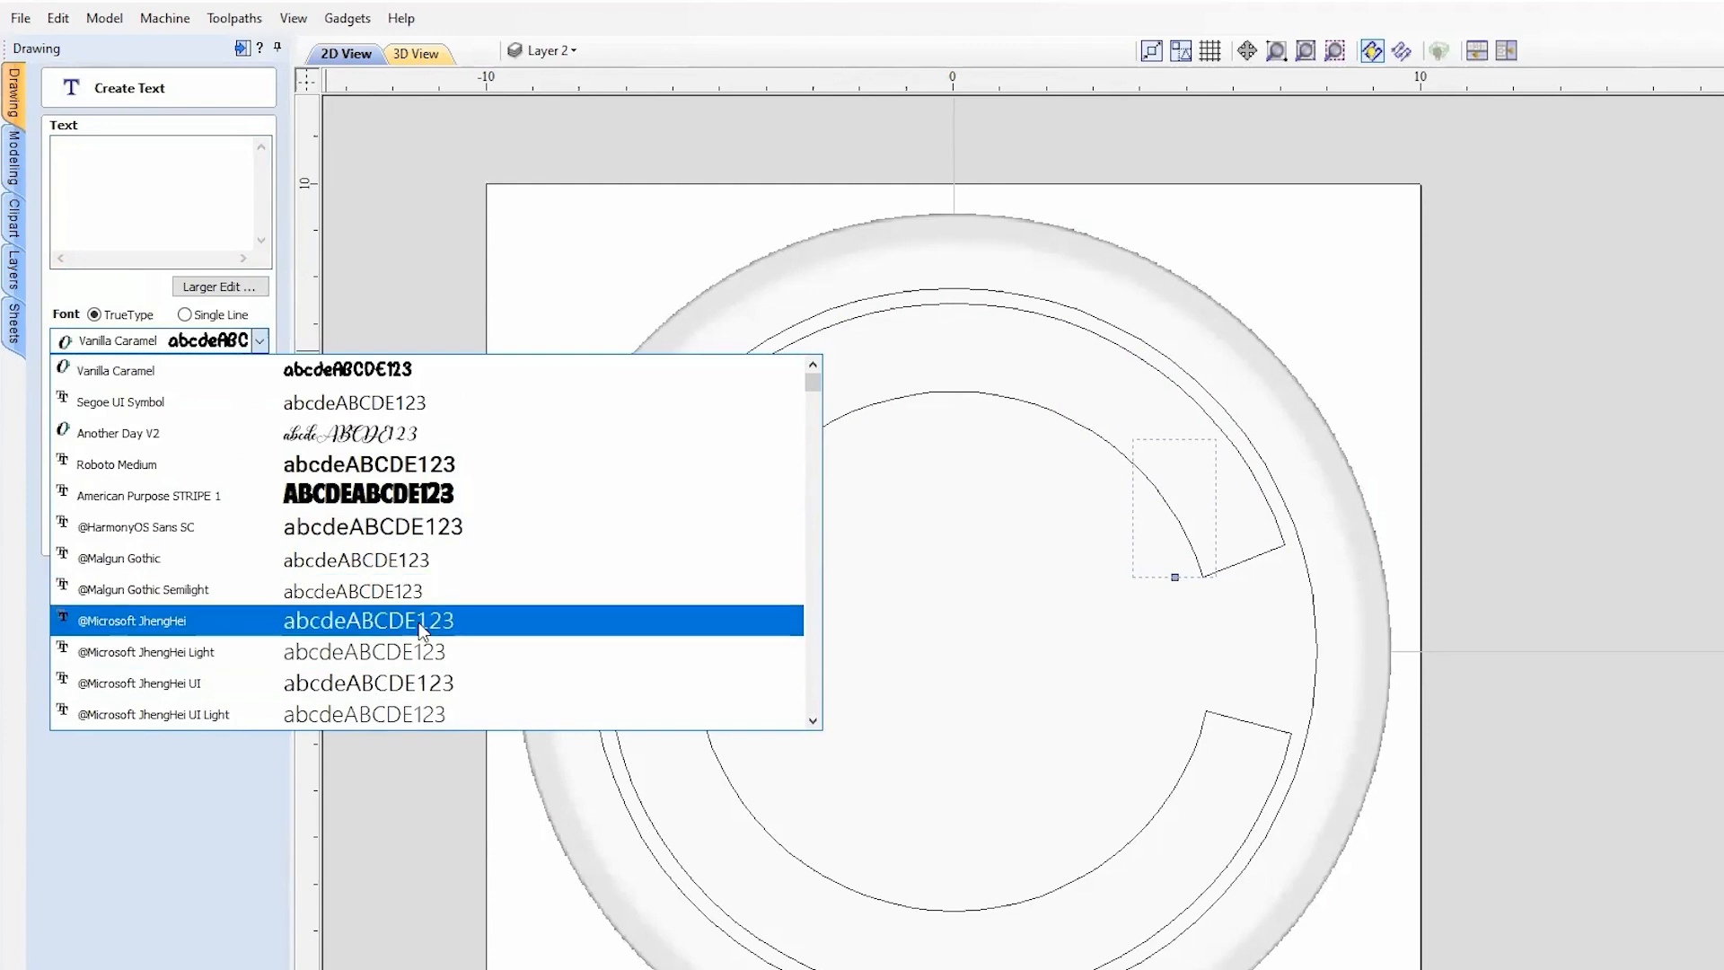
left_click(391, 495)
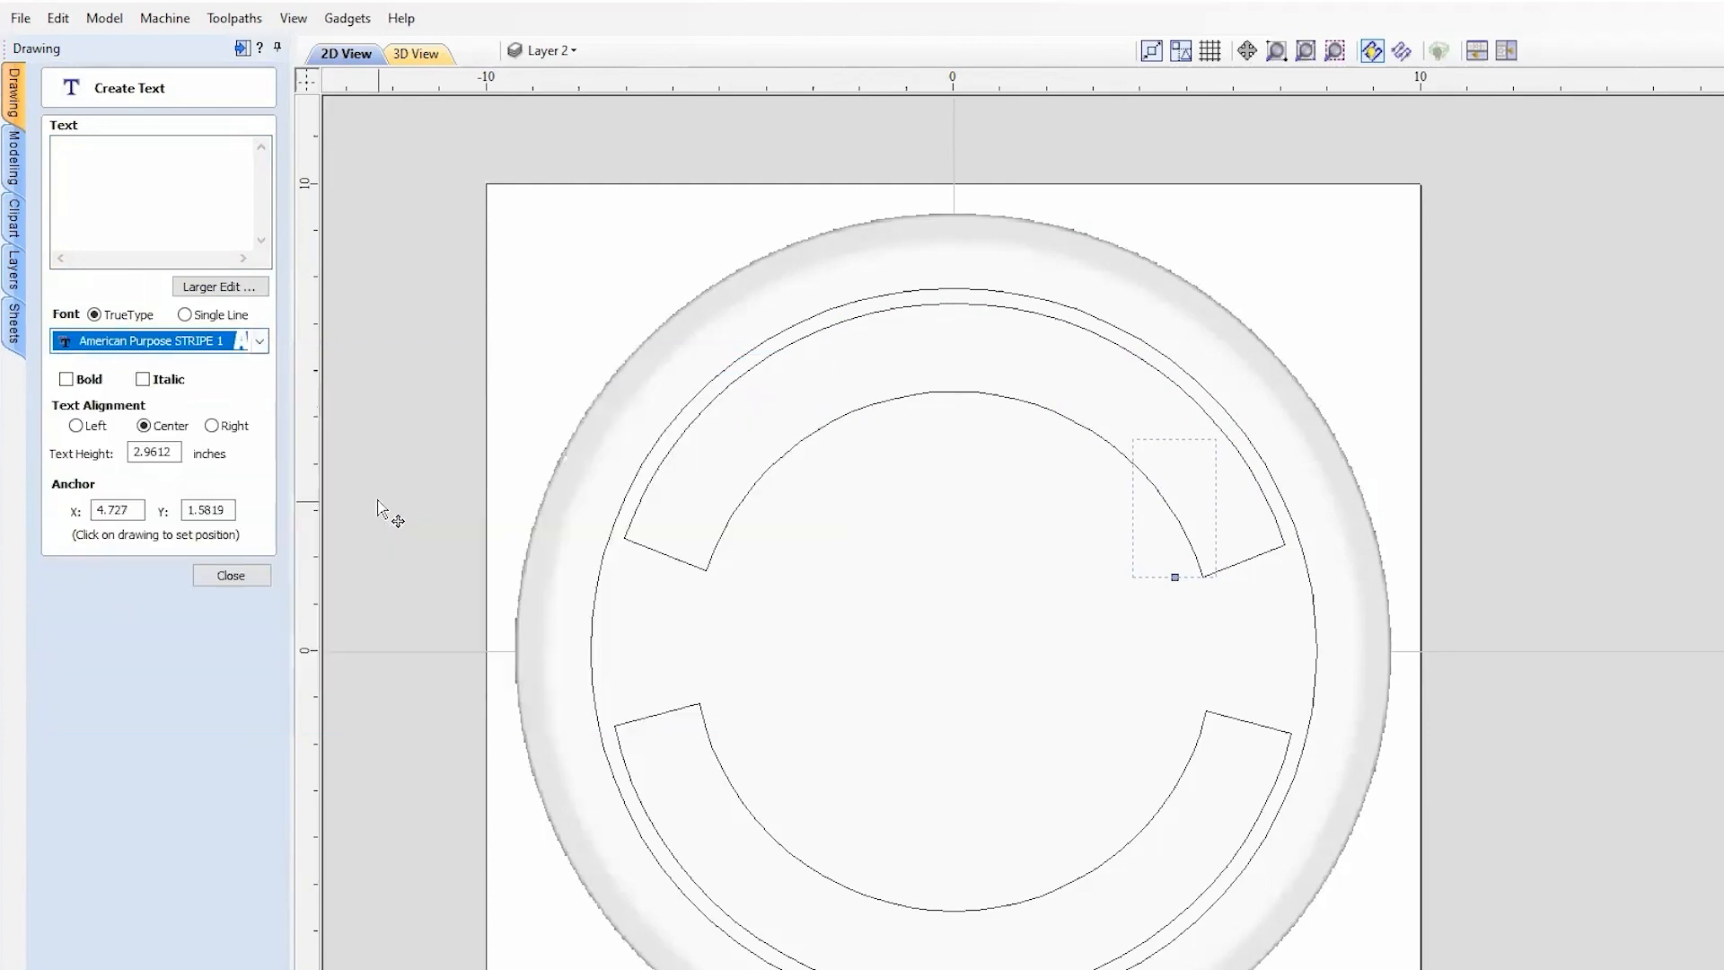
left_click(170, 230)
type("LEARN")
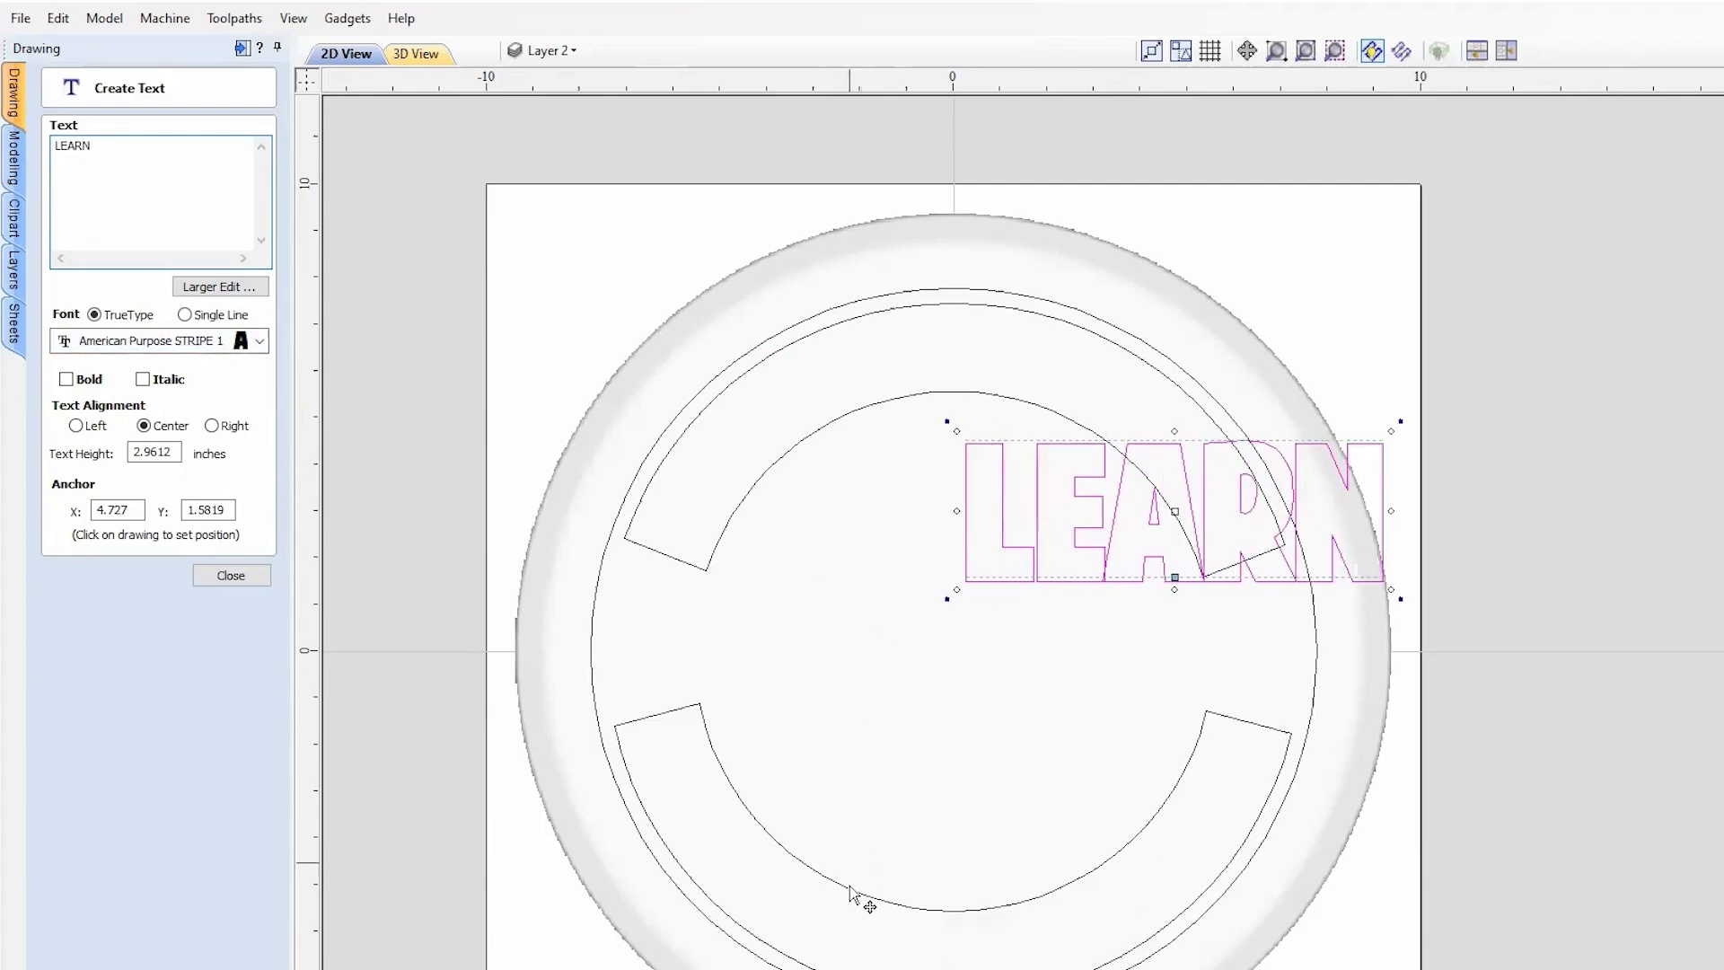
left_click(876, 851)
type("Y")
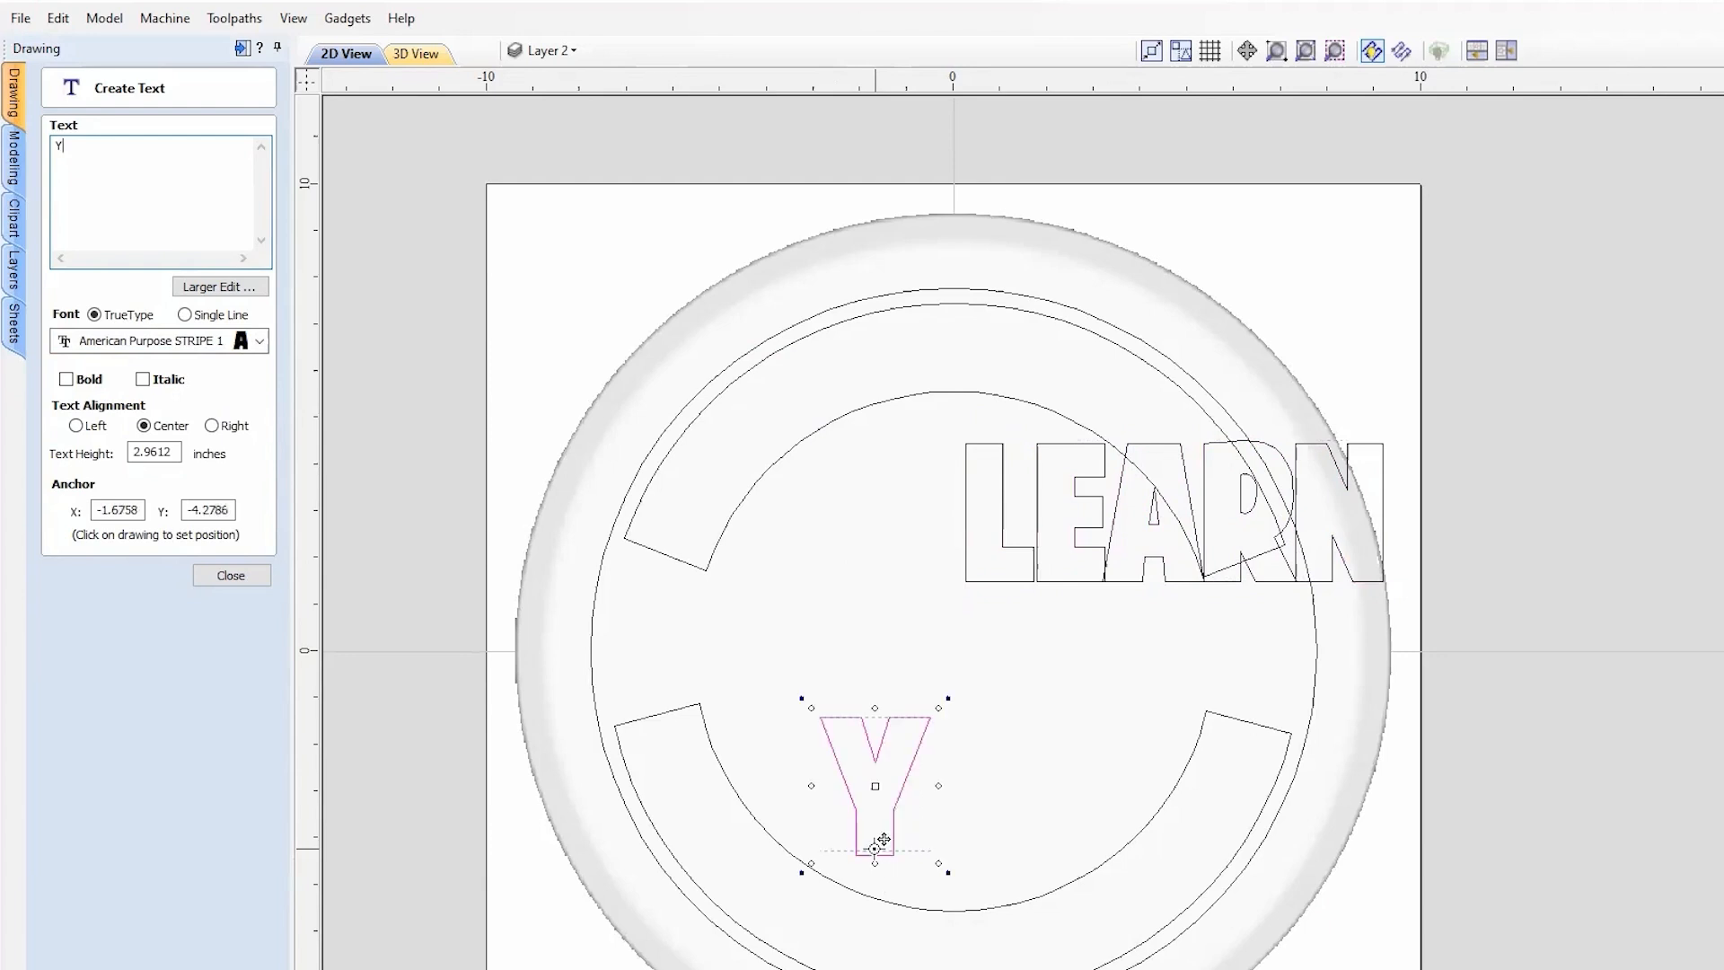
type("OUR CNC")
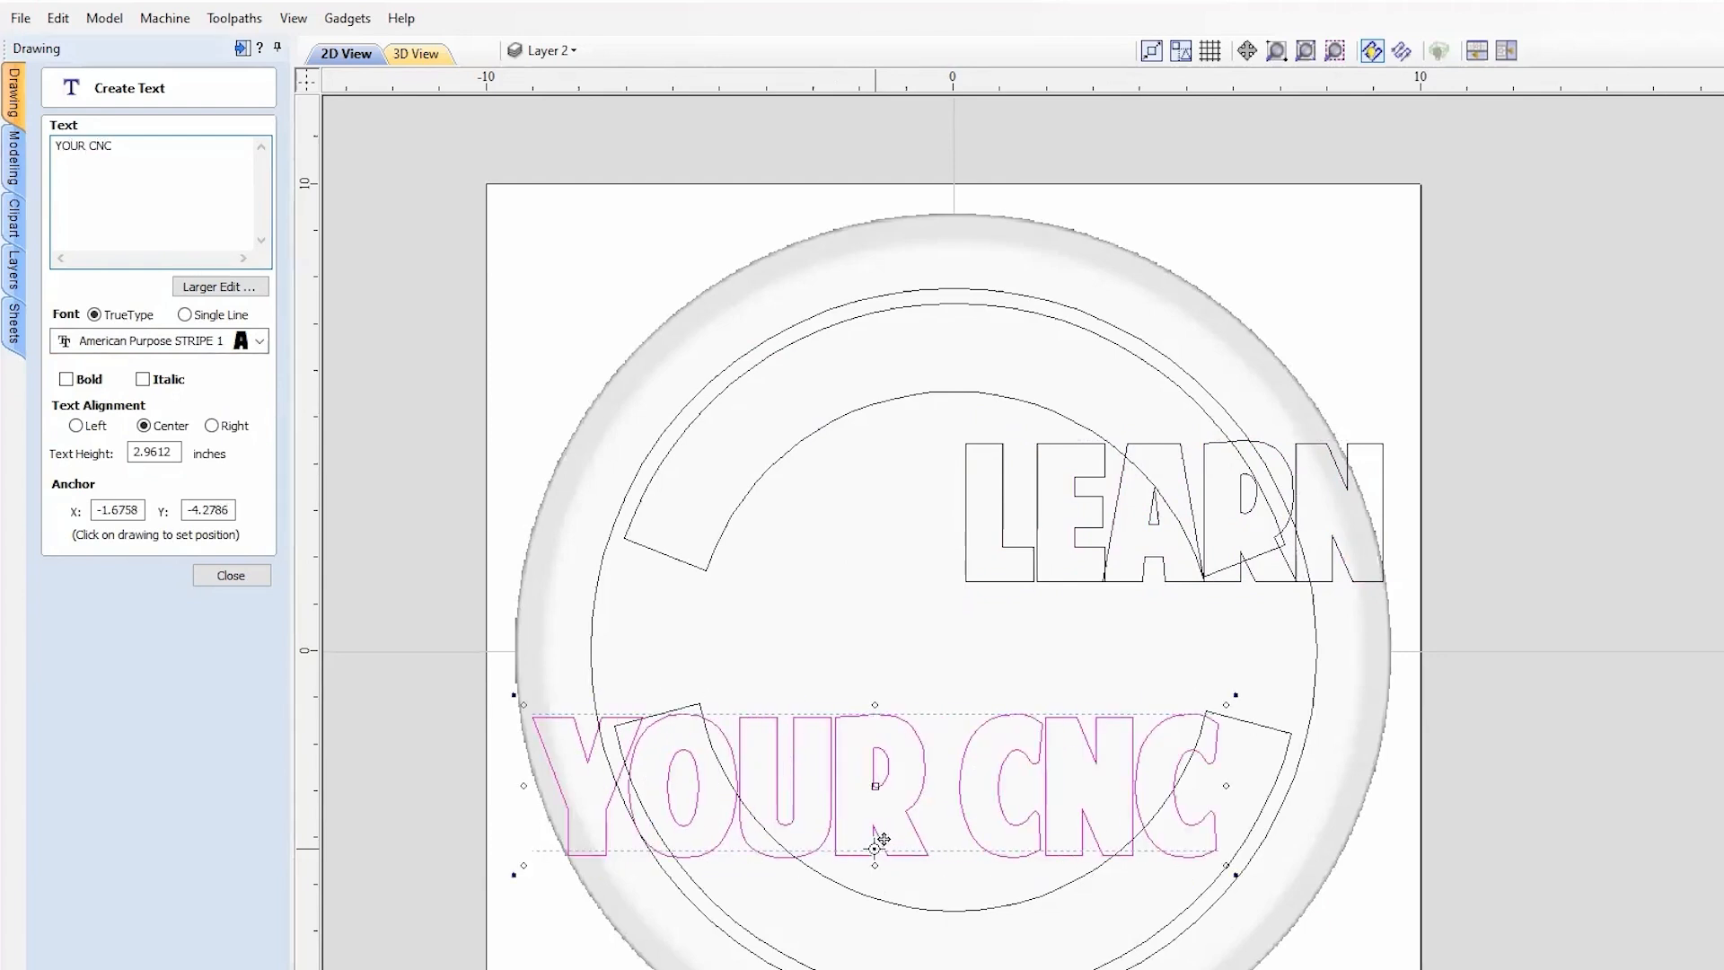
left_click(262, 582)
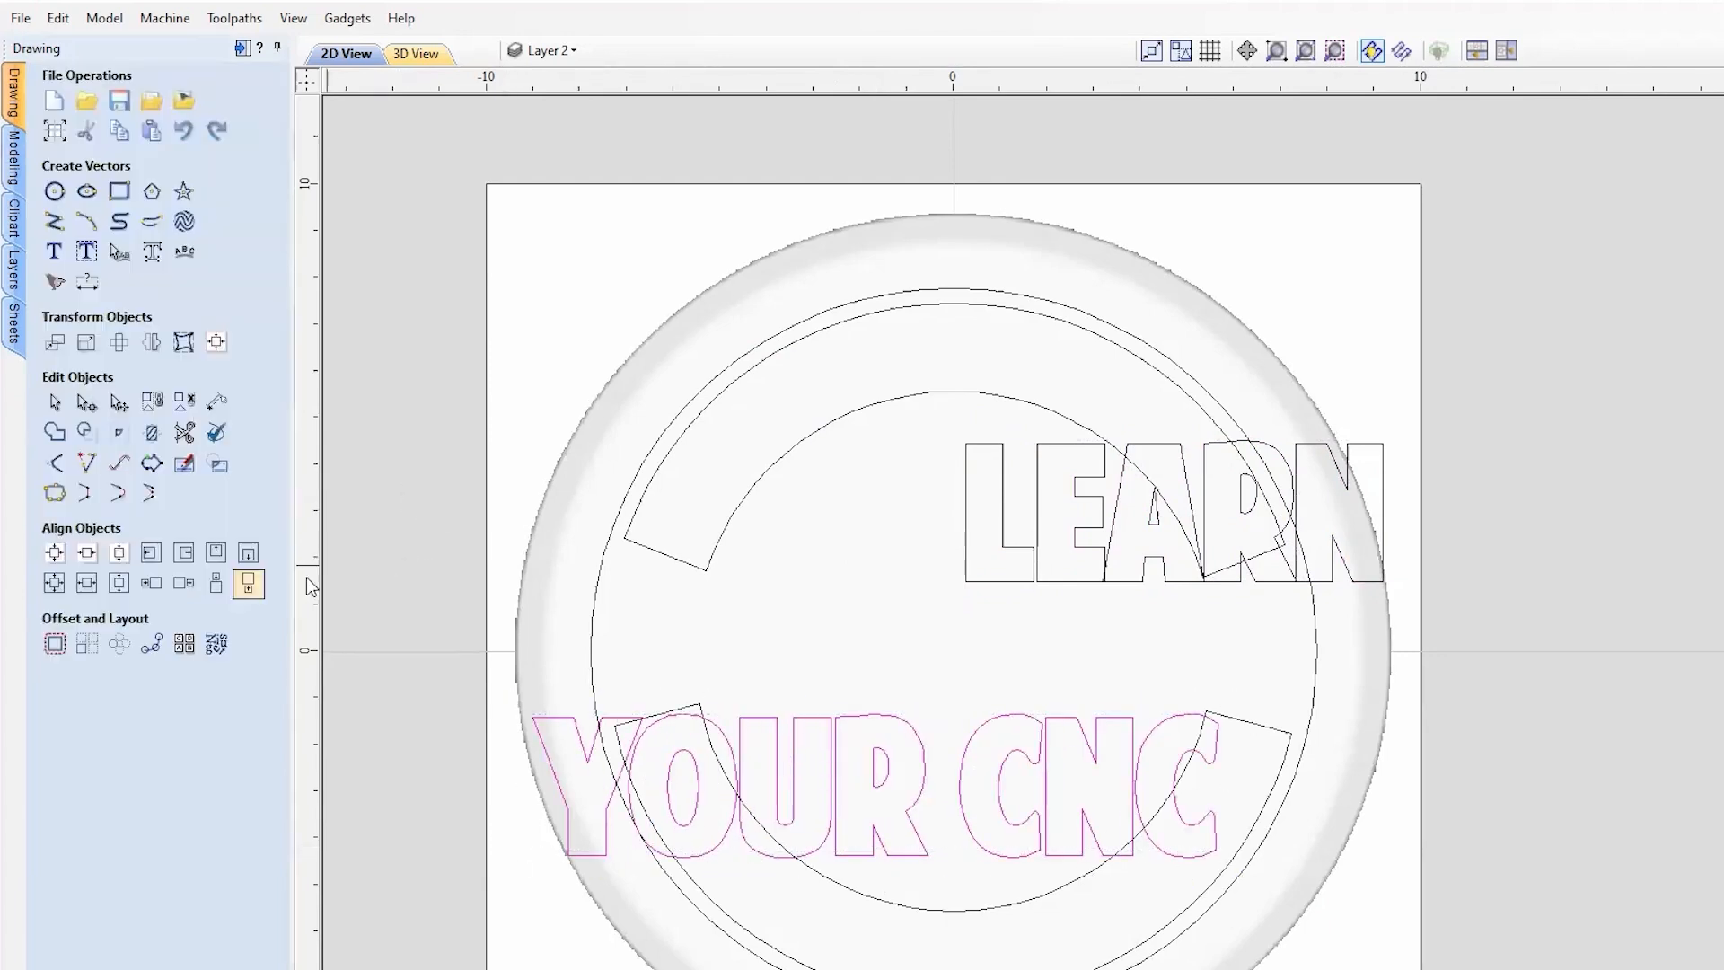
middle_click_drag(1028, 695, 1158, 699)
Step: Wrap LEARN onto the upper arc, centre it at the top, and scale it to fill the curve
left_click(1262, 534)
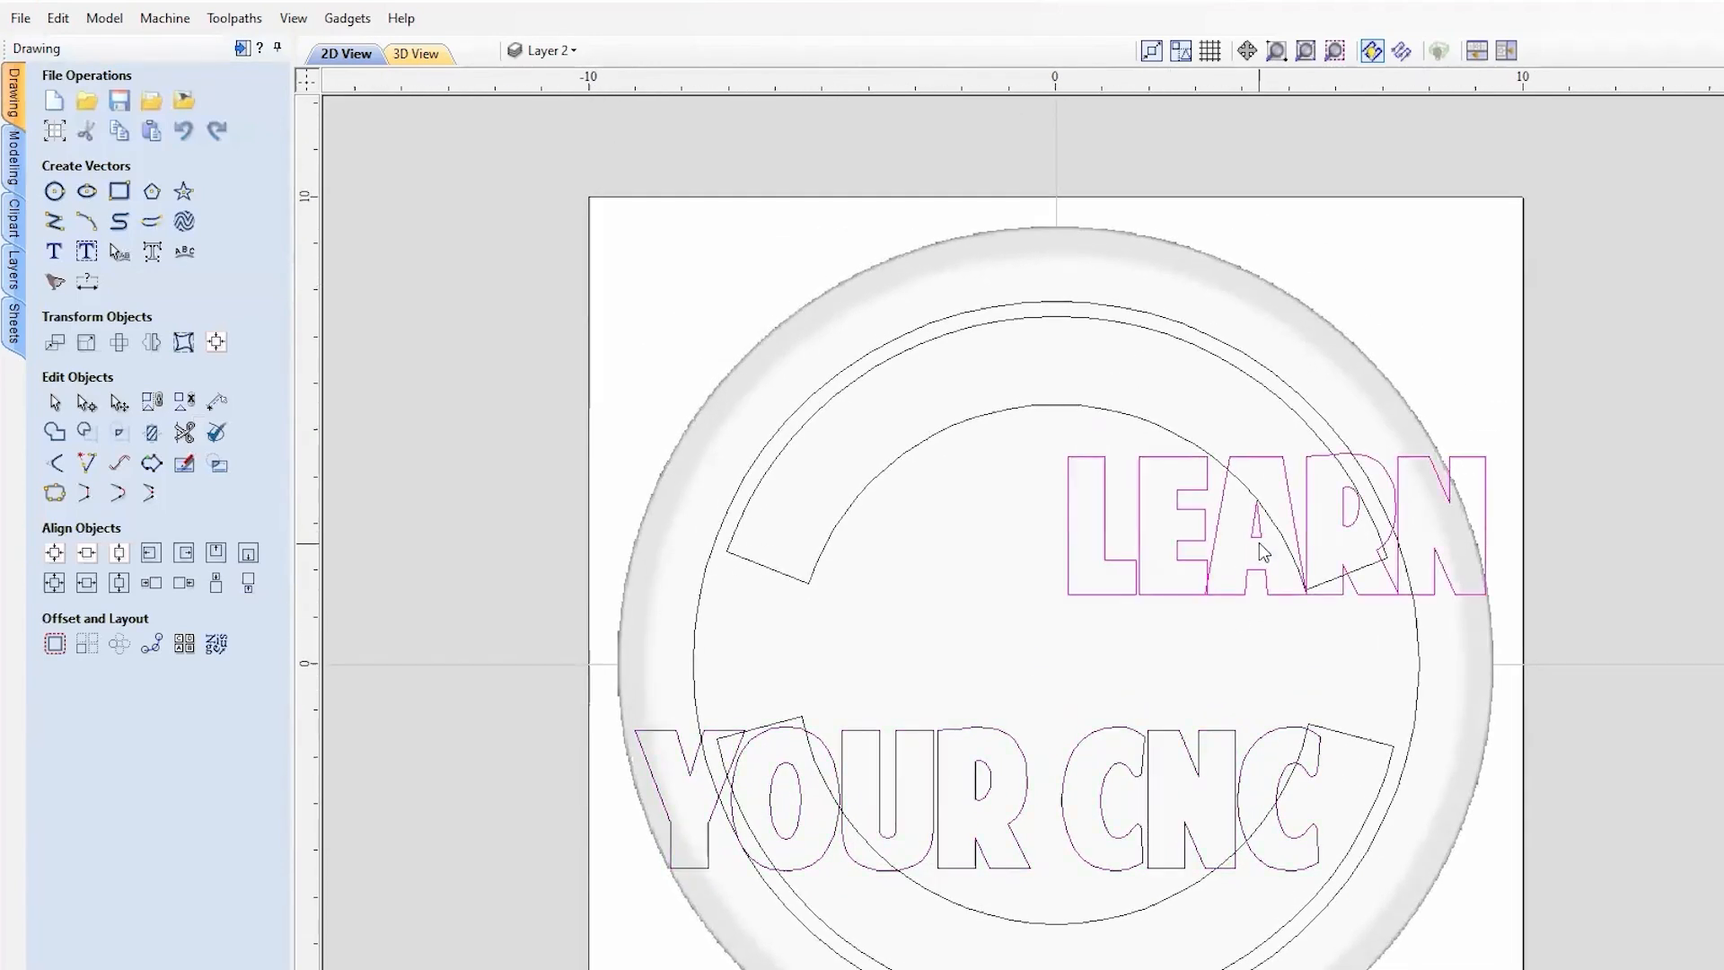
left_click(1026, 413)
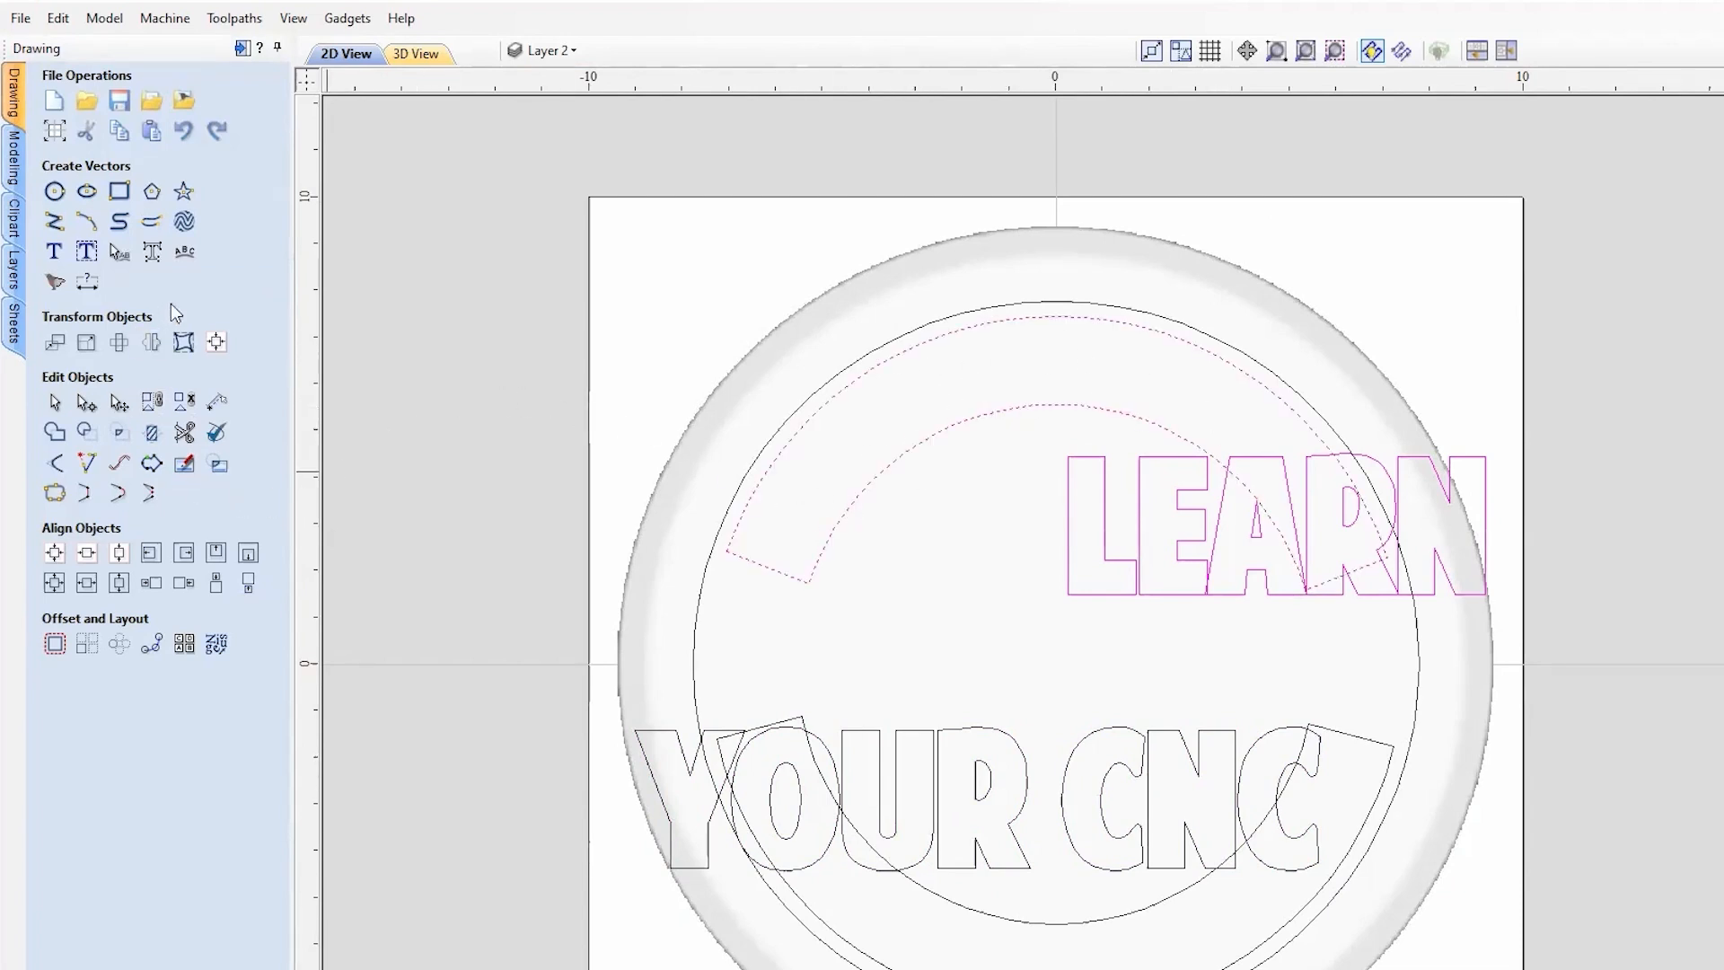
left_click(185, 256)
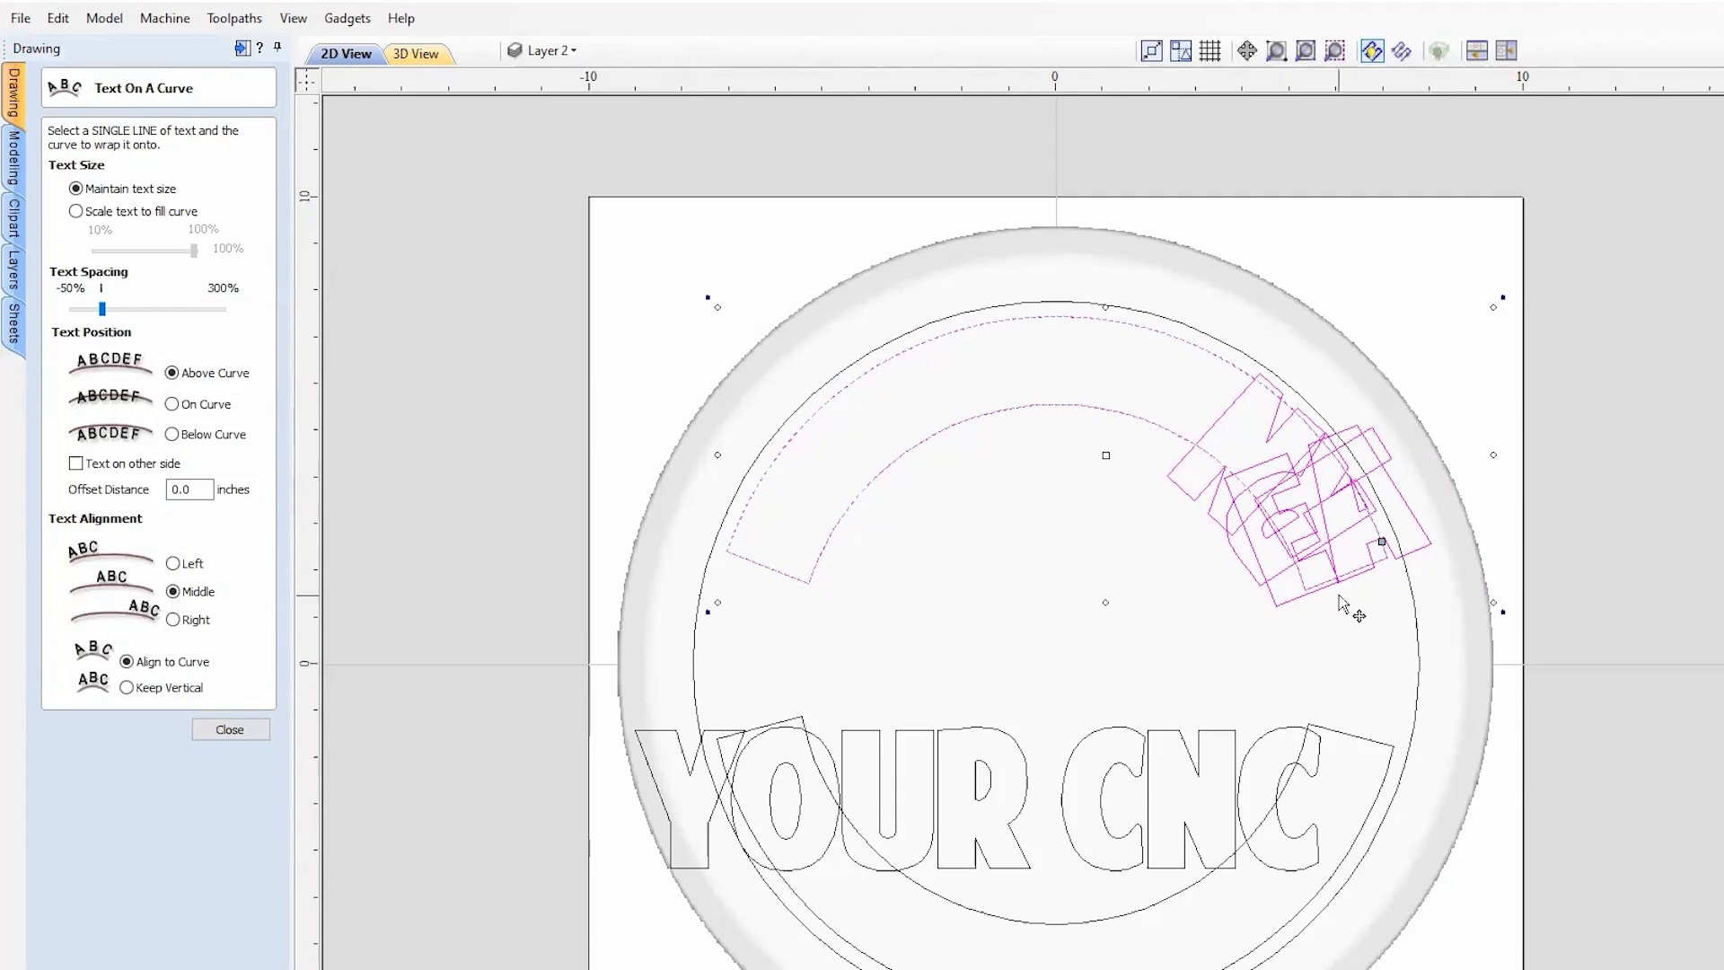
scroll(1342, 521, "up", 2)
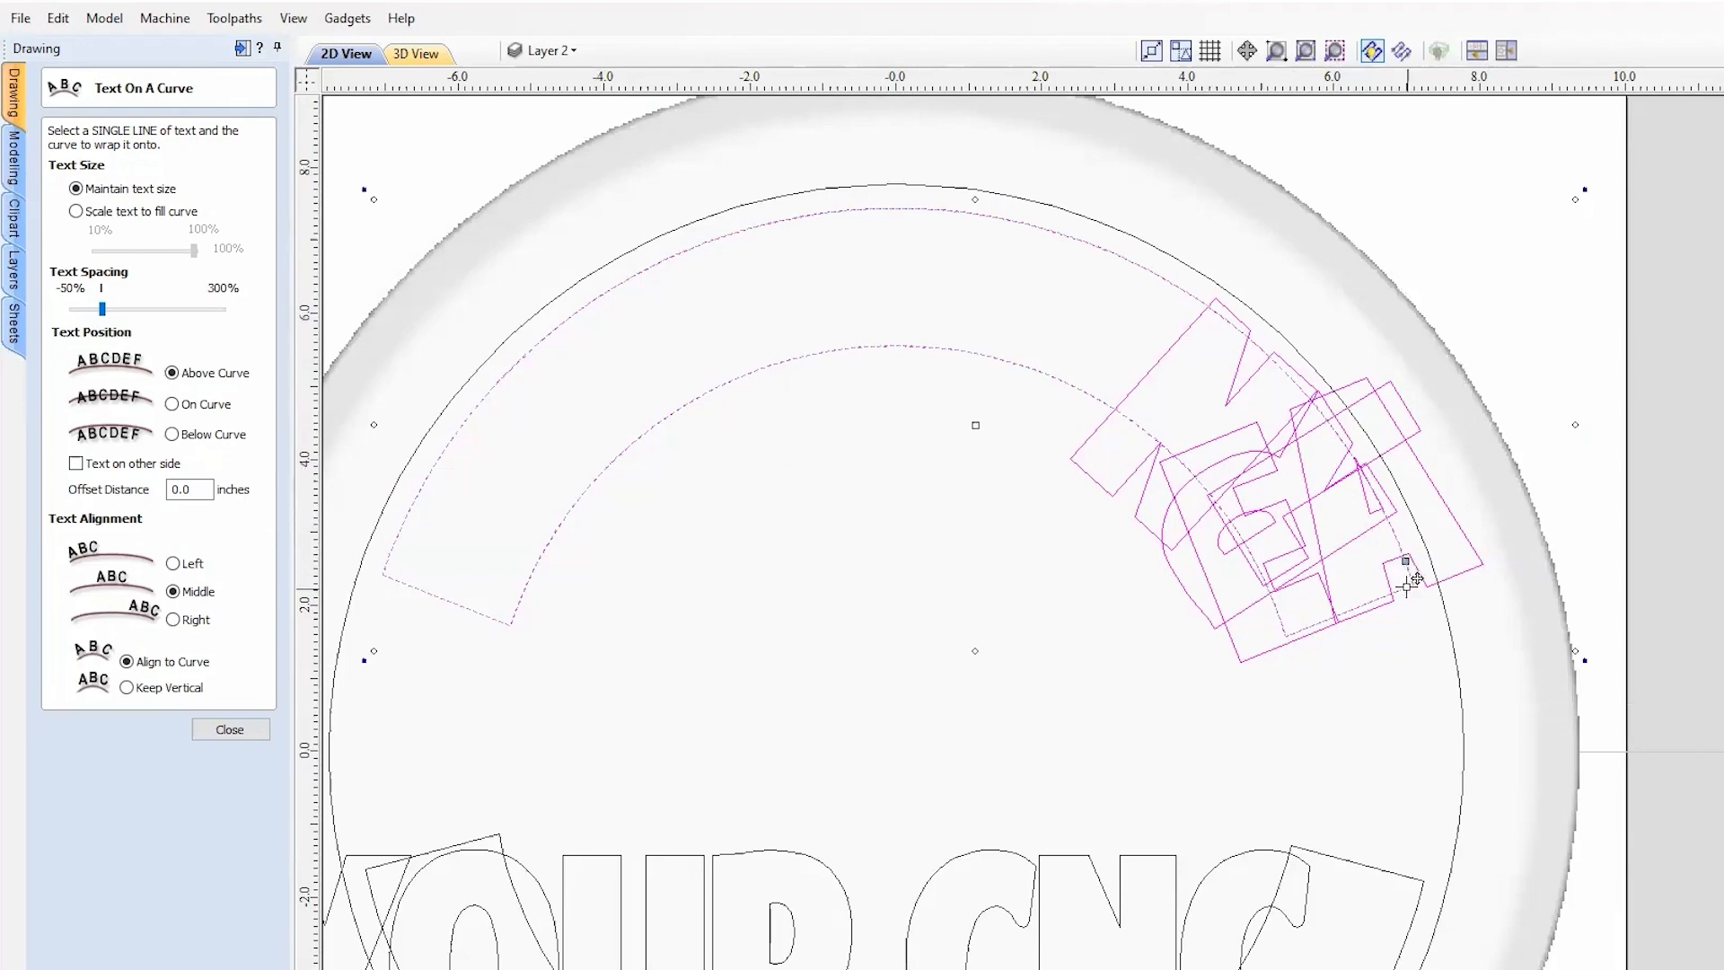
scroll(1415, 575, "up", 3)
scroll(1453, 575, "down", 5)
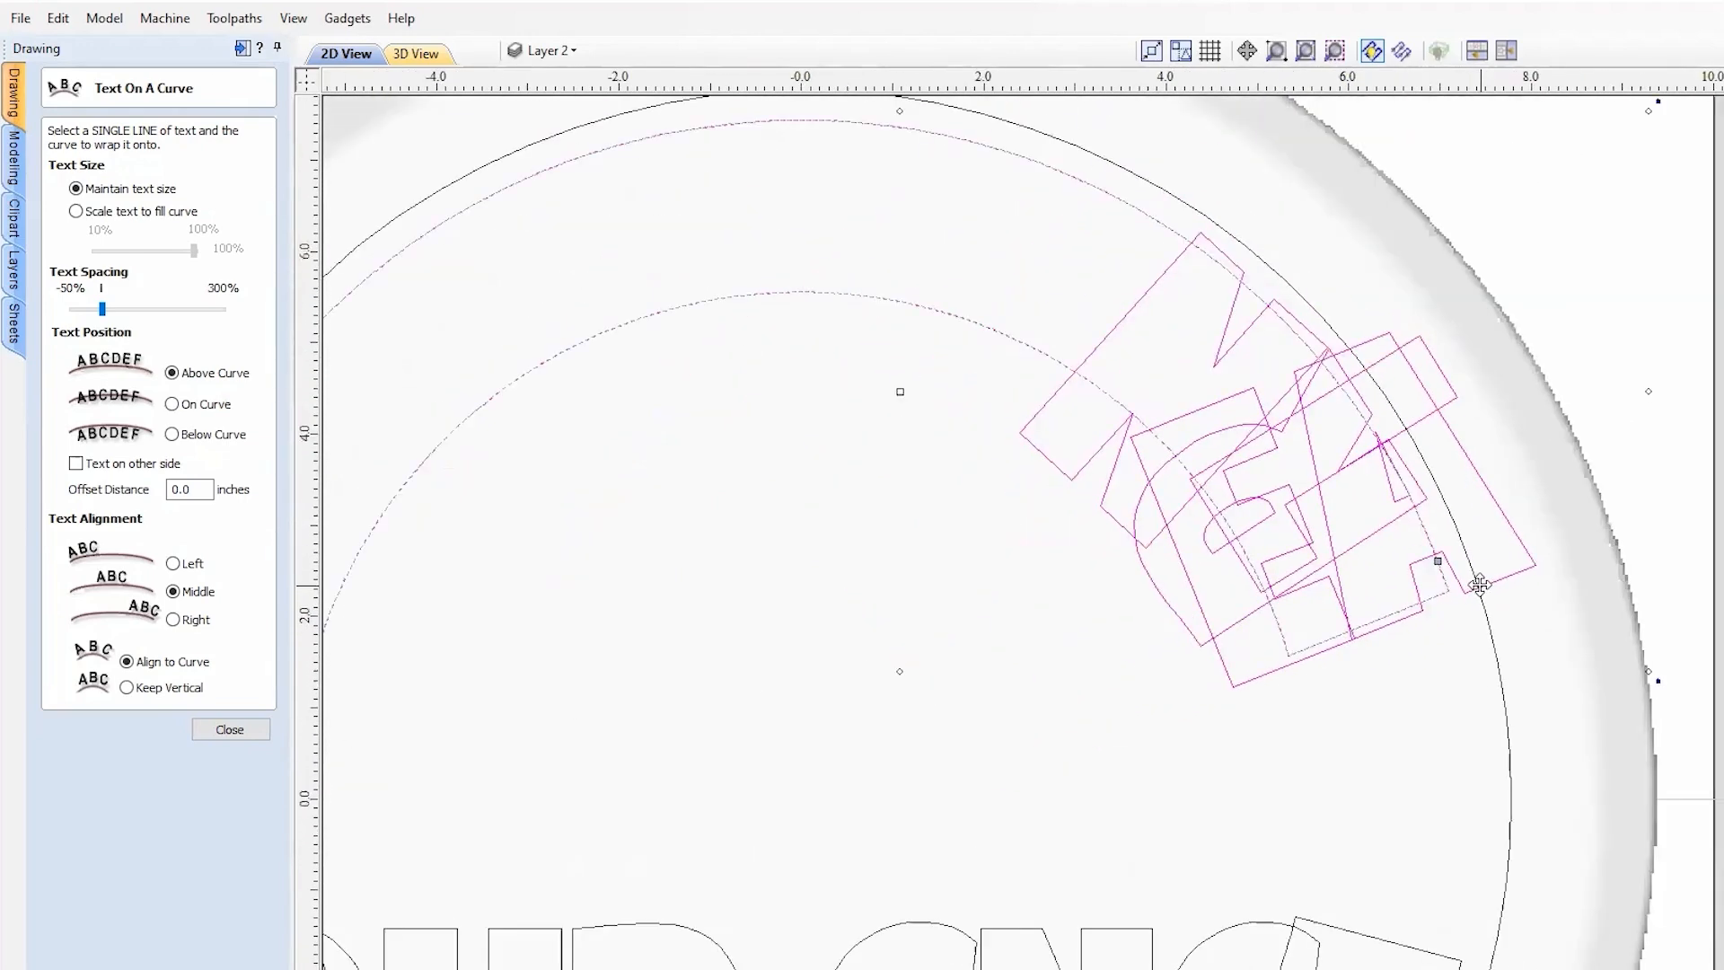
left_click_drag(1464, 560, 1041, 401)
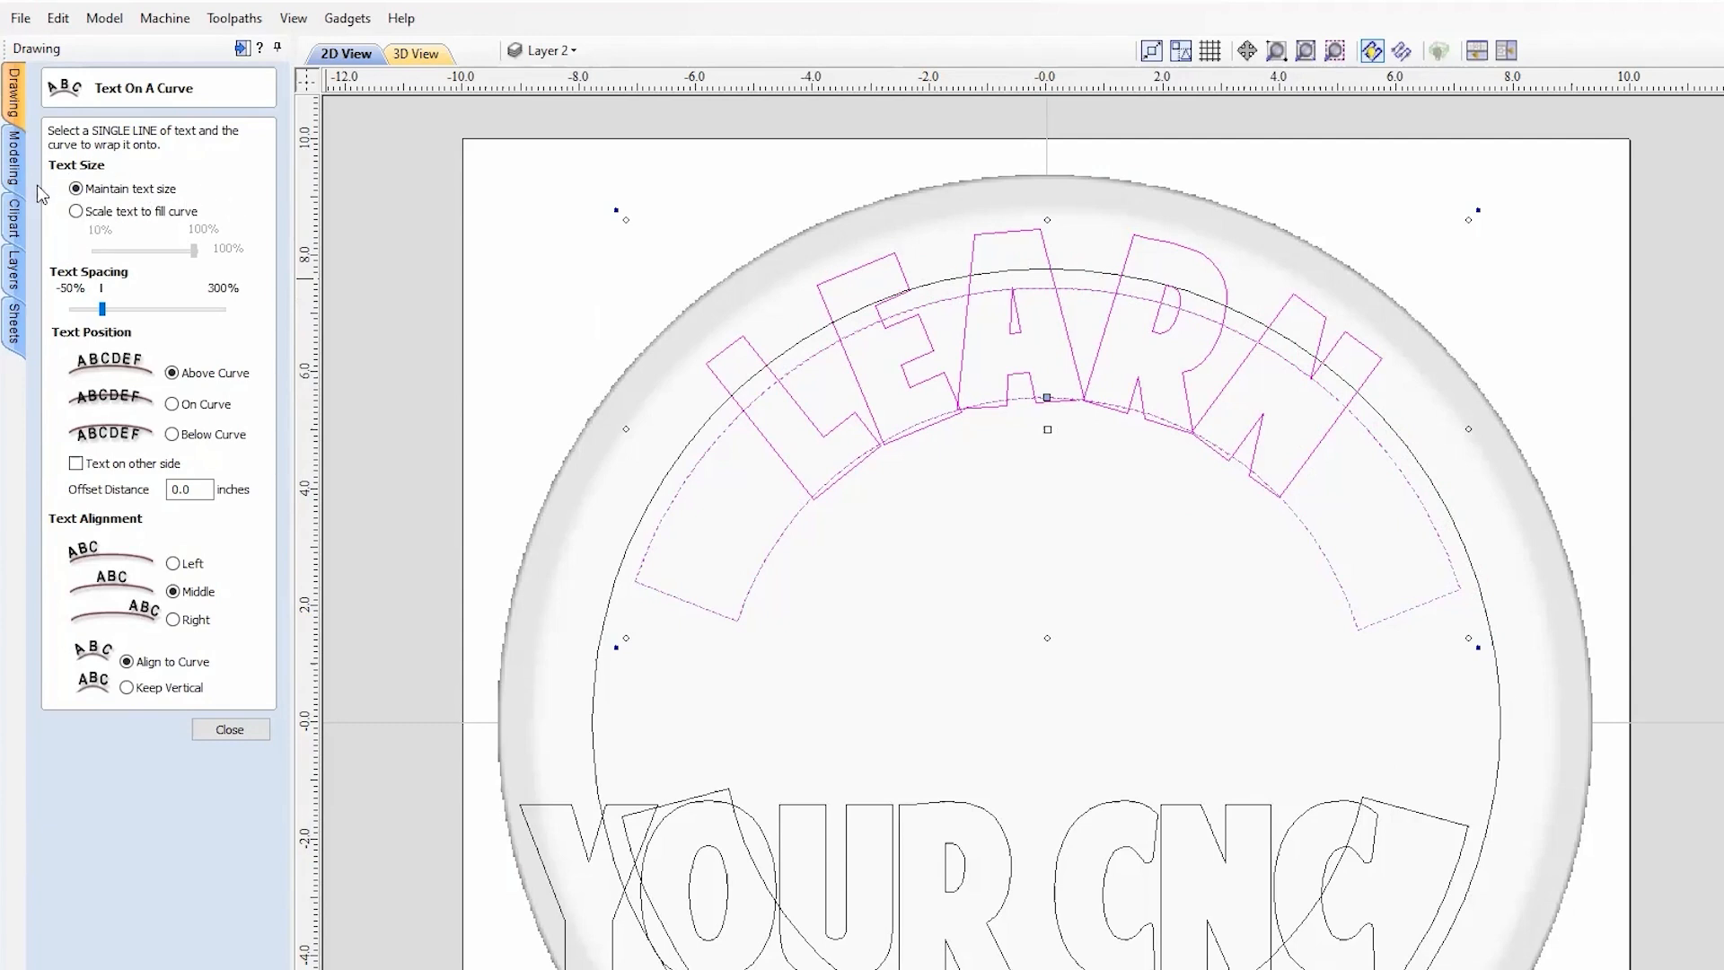
left_click(76, 212)
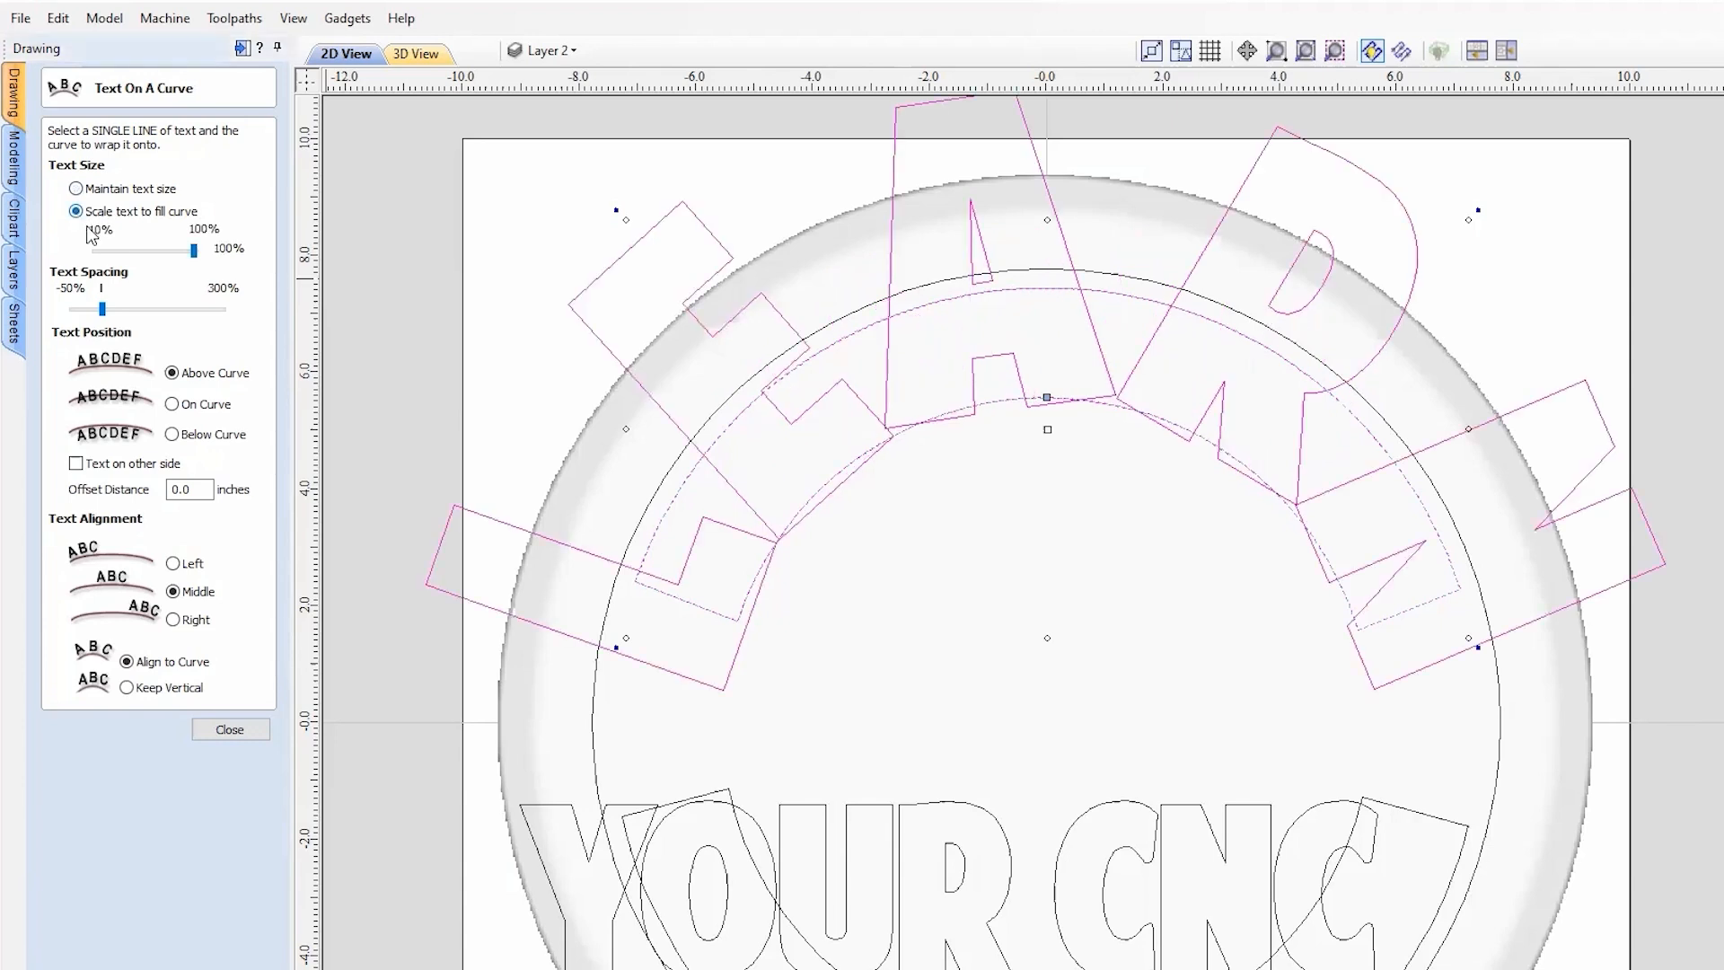
Step: Shrink LEARN to about 14% on the curve and widen its letter spacing
left_click_drag(198, 260, 101, 255)
scroll(1062, 305, "up", 1)
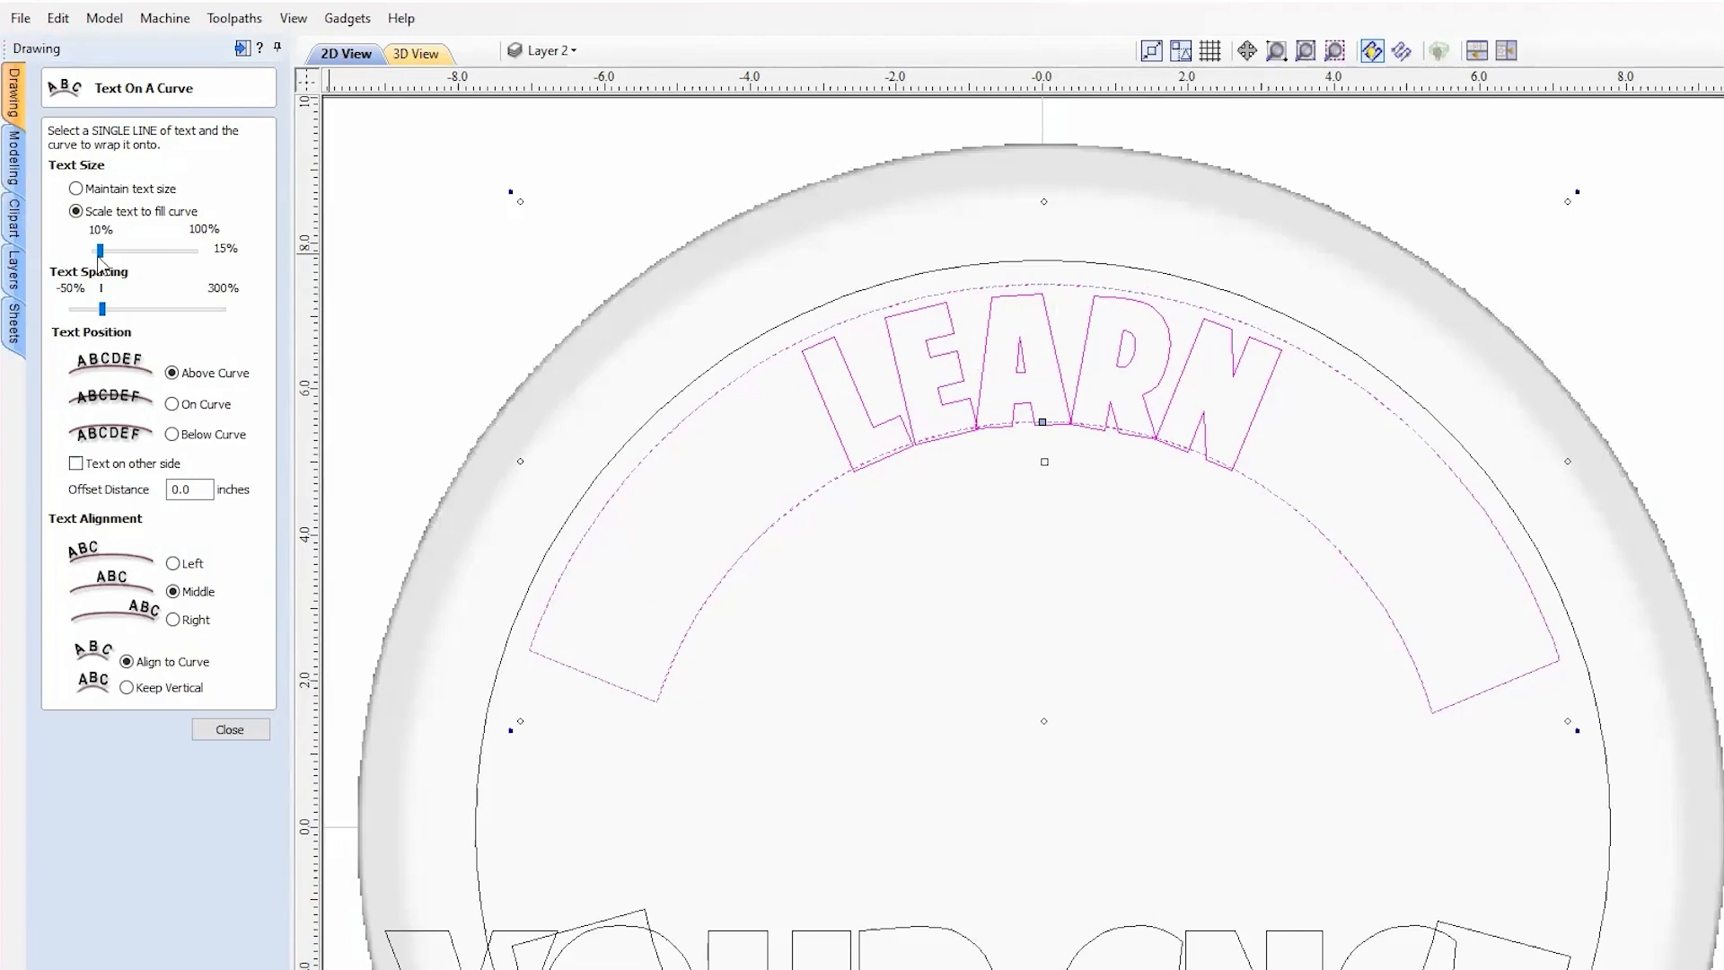
left_click_drag(99, 251, 97, 252)
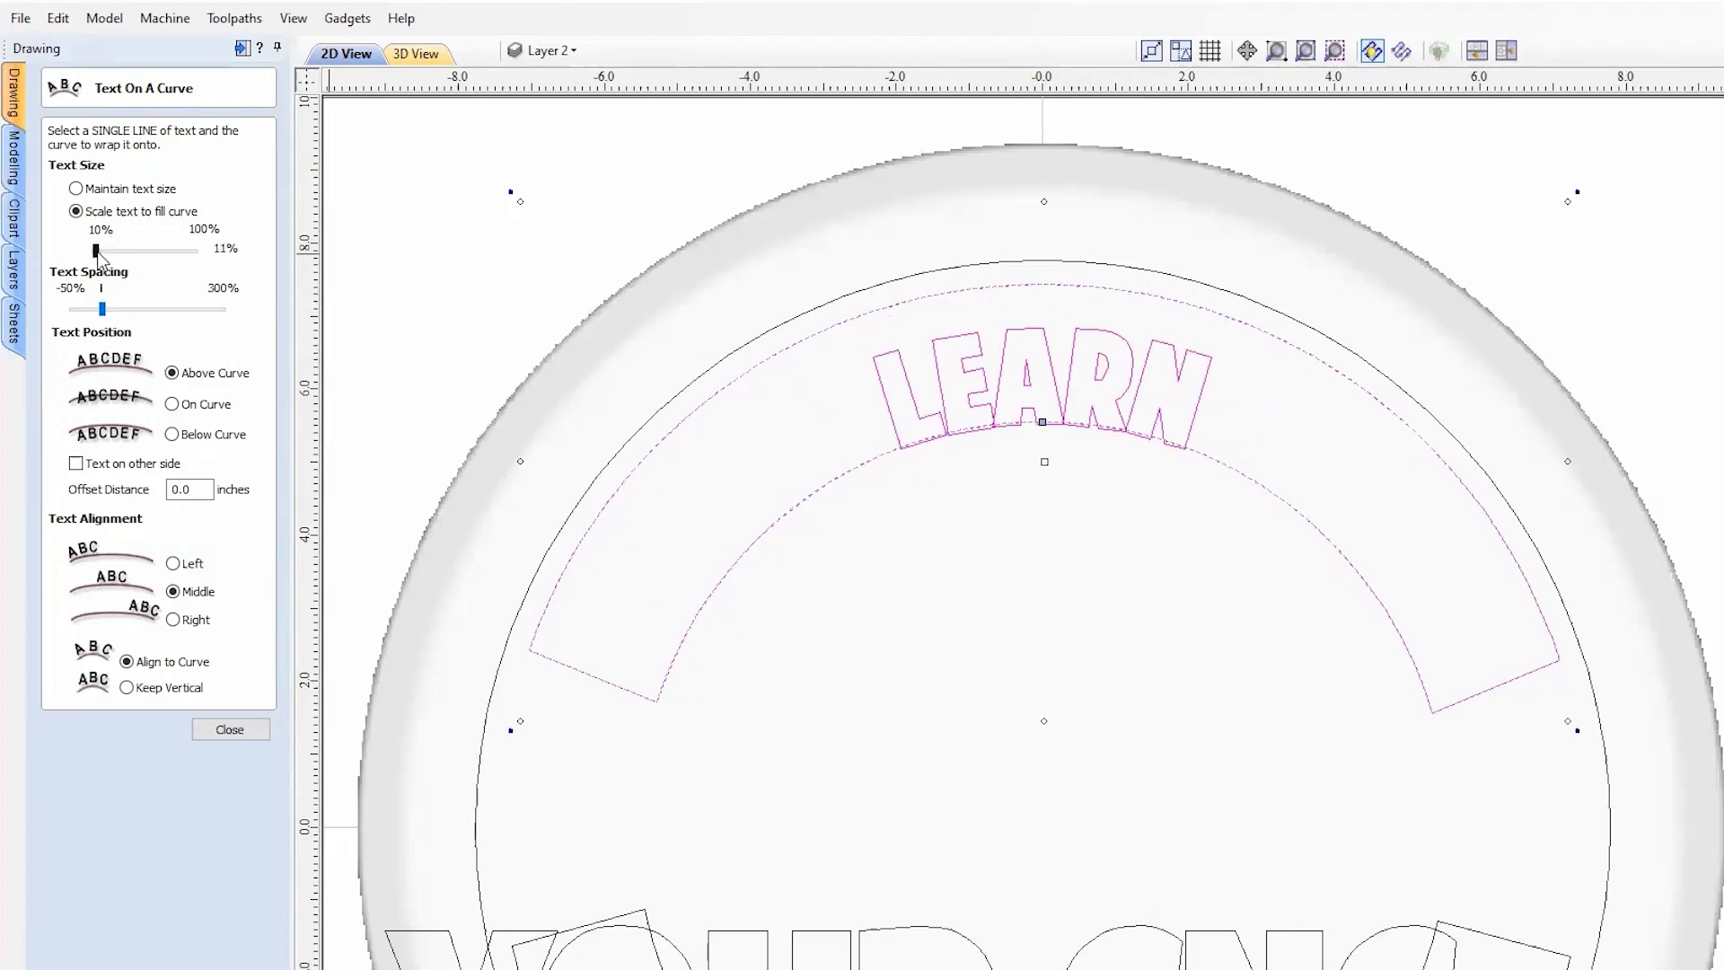
left_click(100, 251)
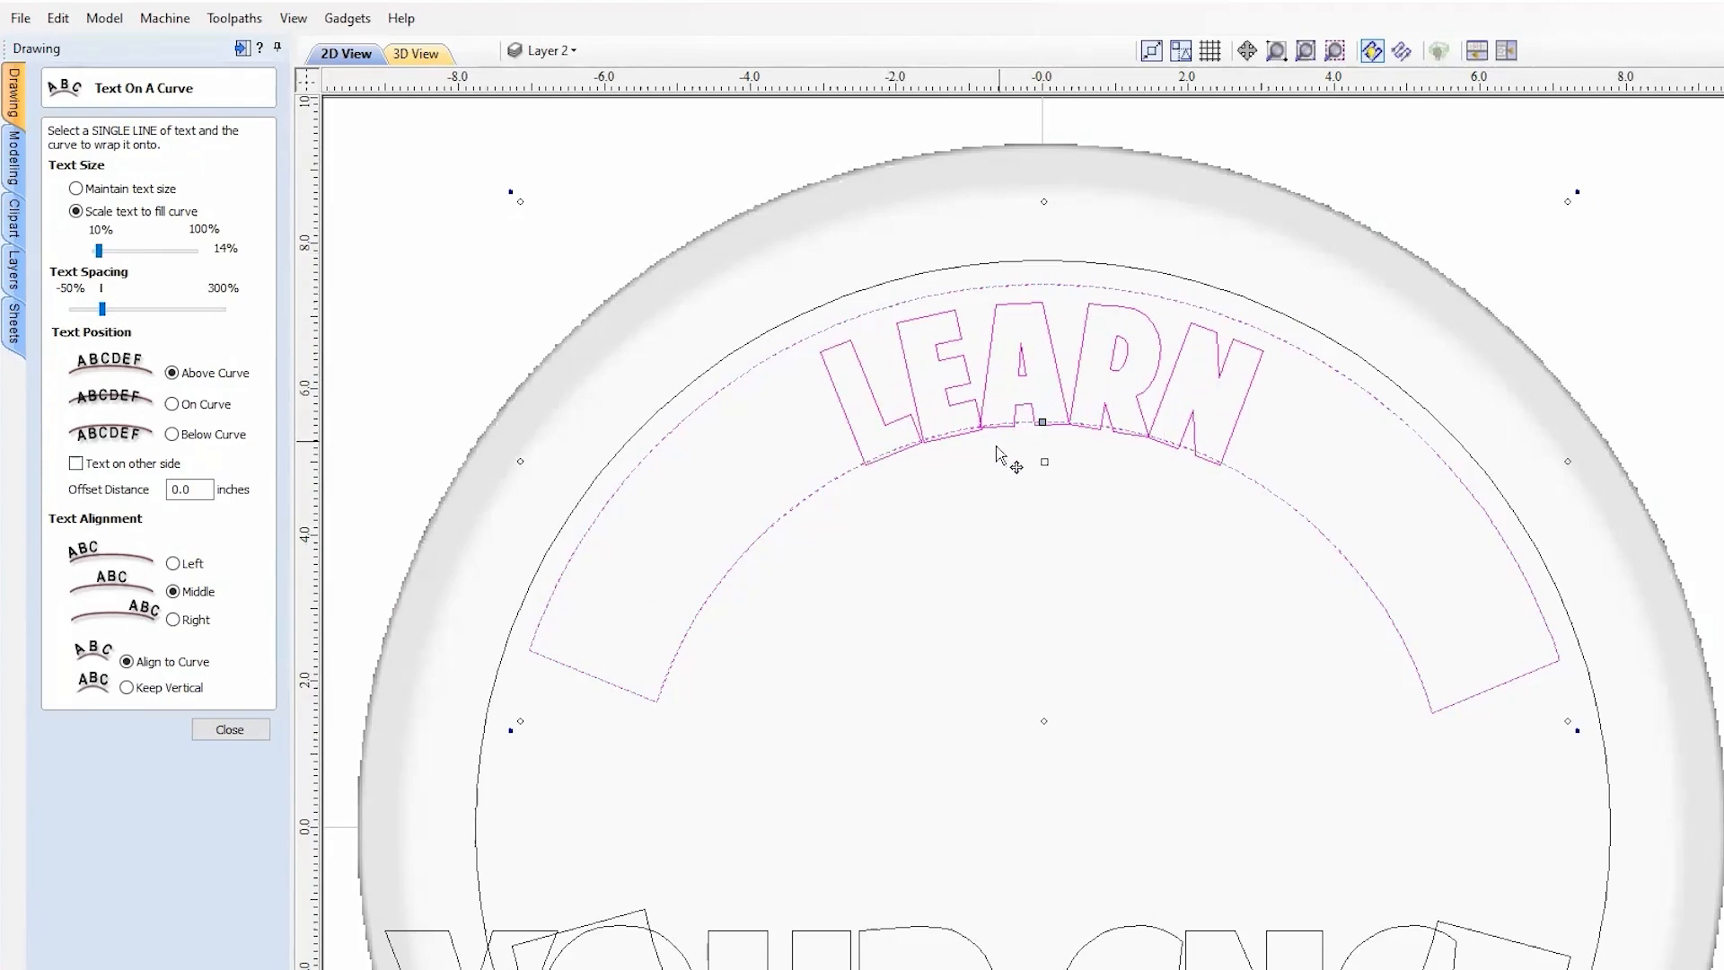
scroll(1008, 454, "up", 6)
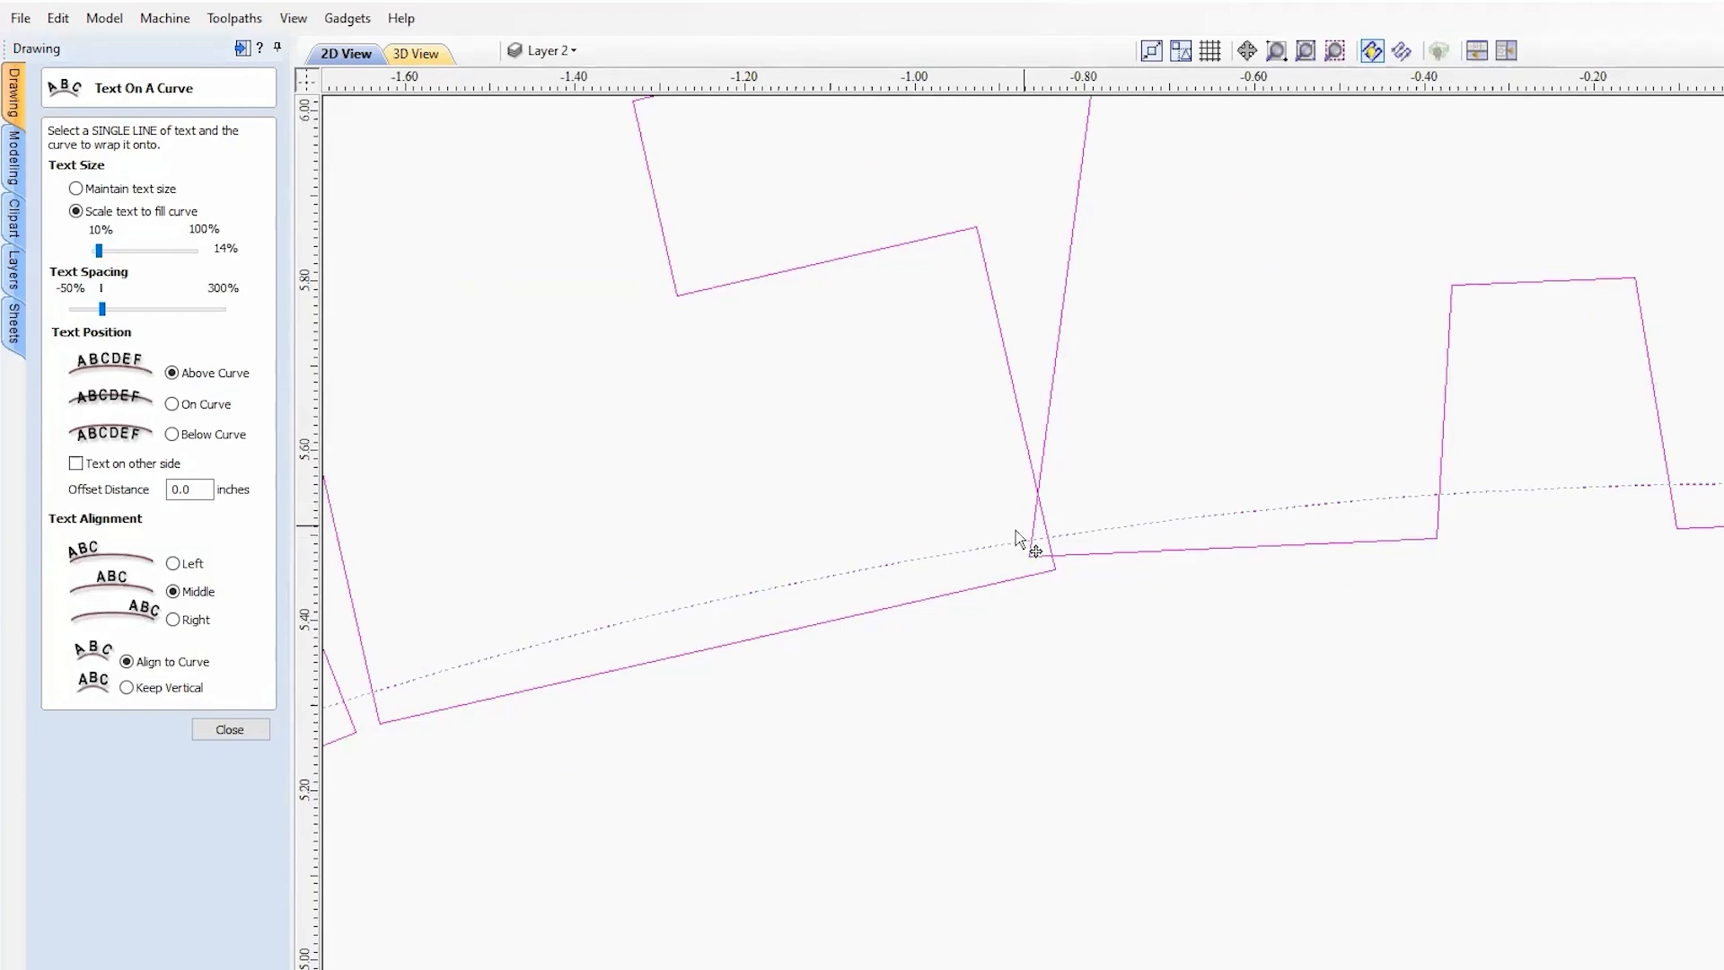
scroll(1024, 547, "down", 5)
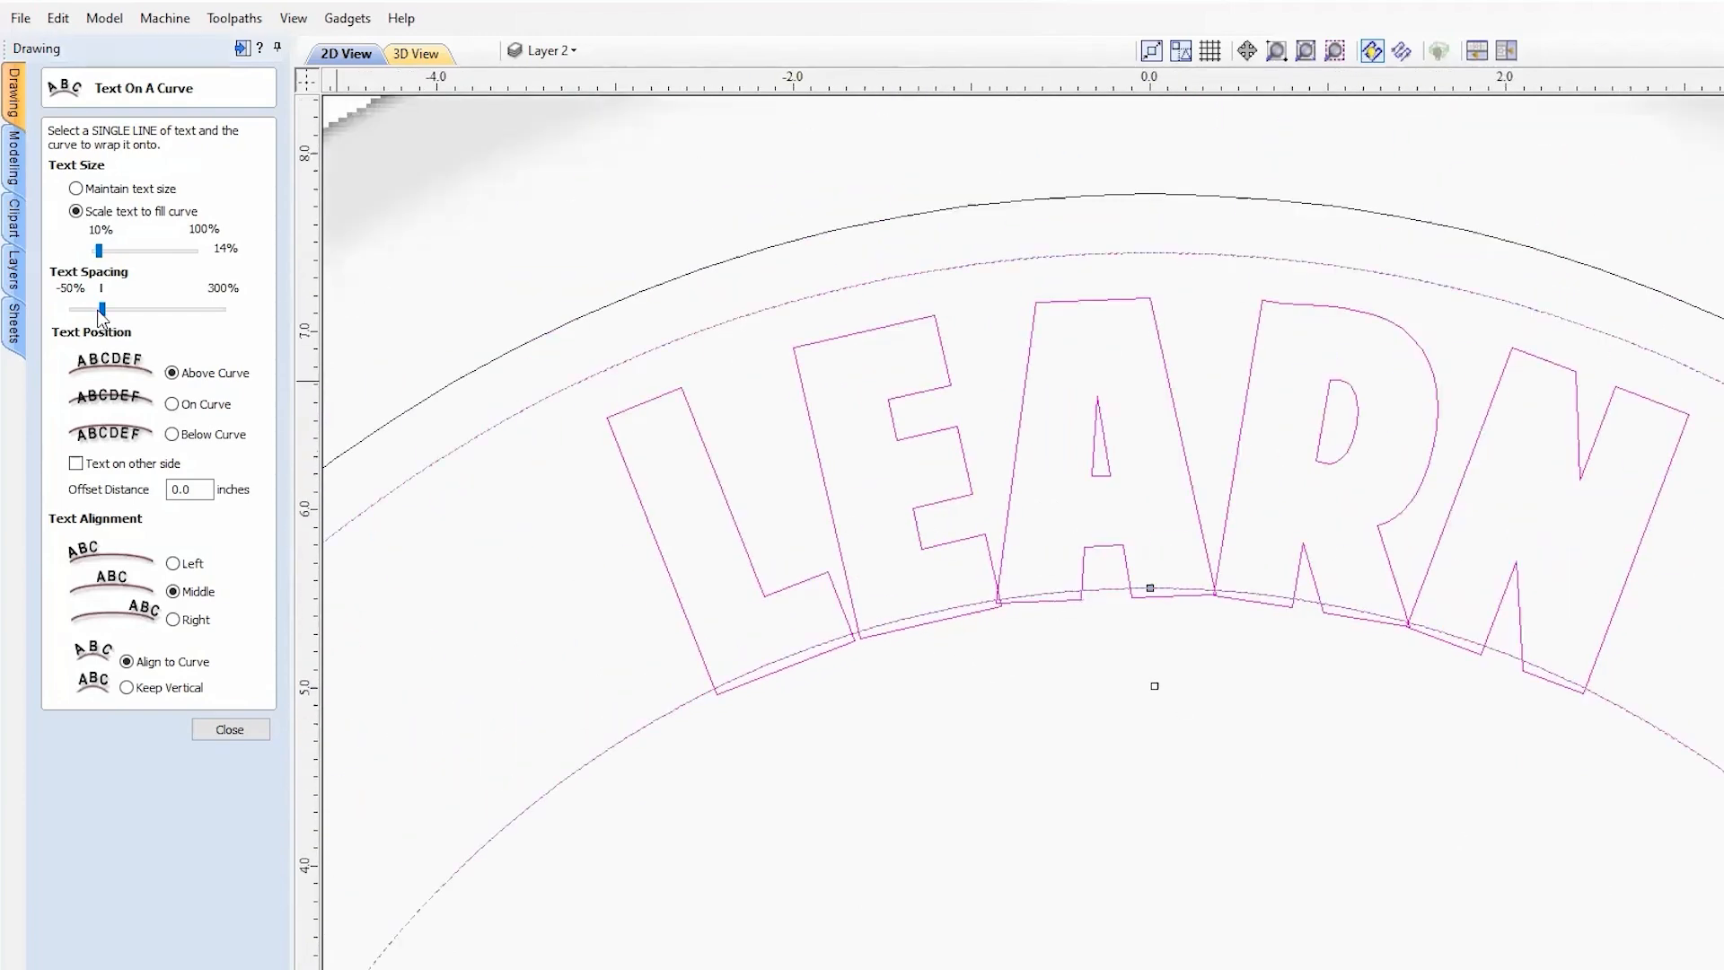
left_click_drag(110, 307, 131, 315)
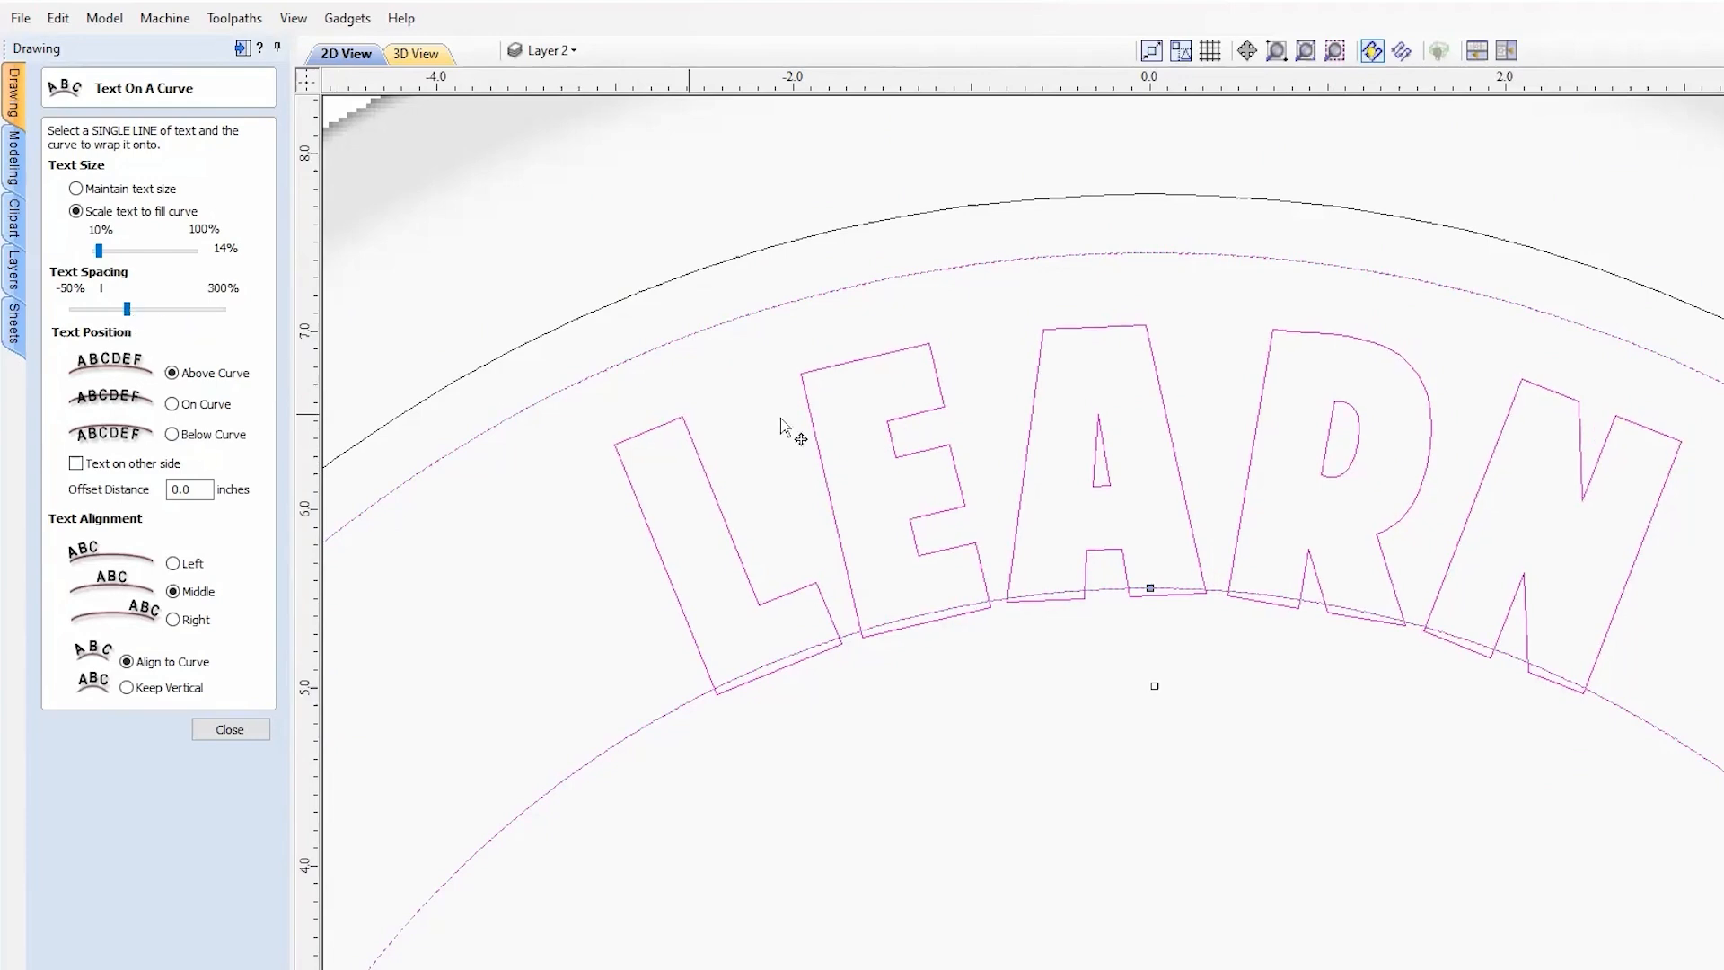
scroll(1046, 292, "down", 2)
scroll(1197, 530, "up", 2)
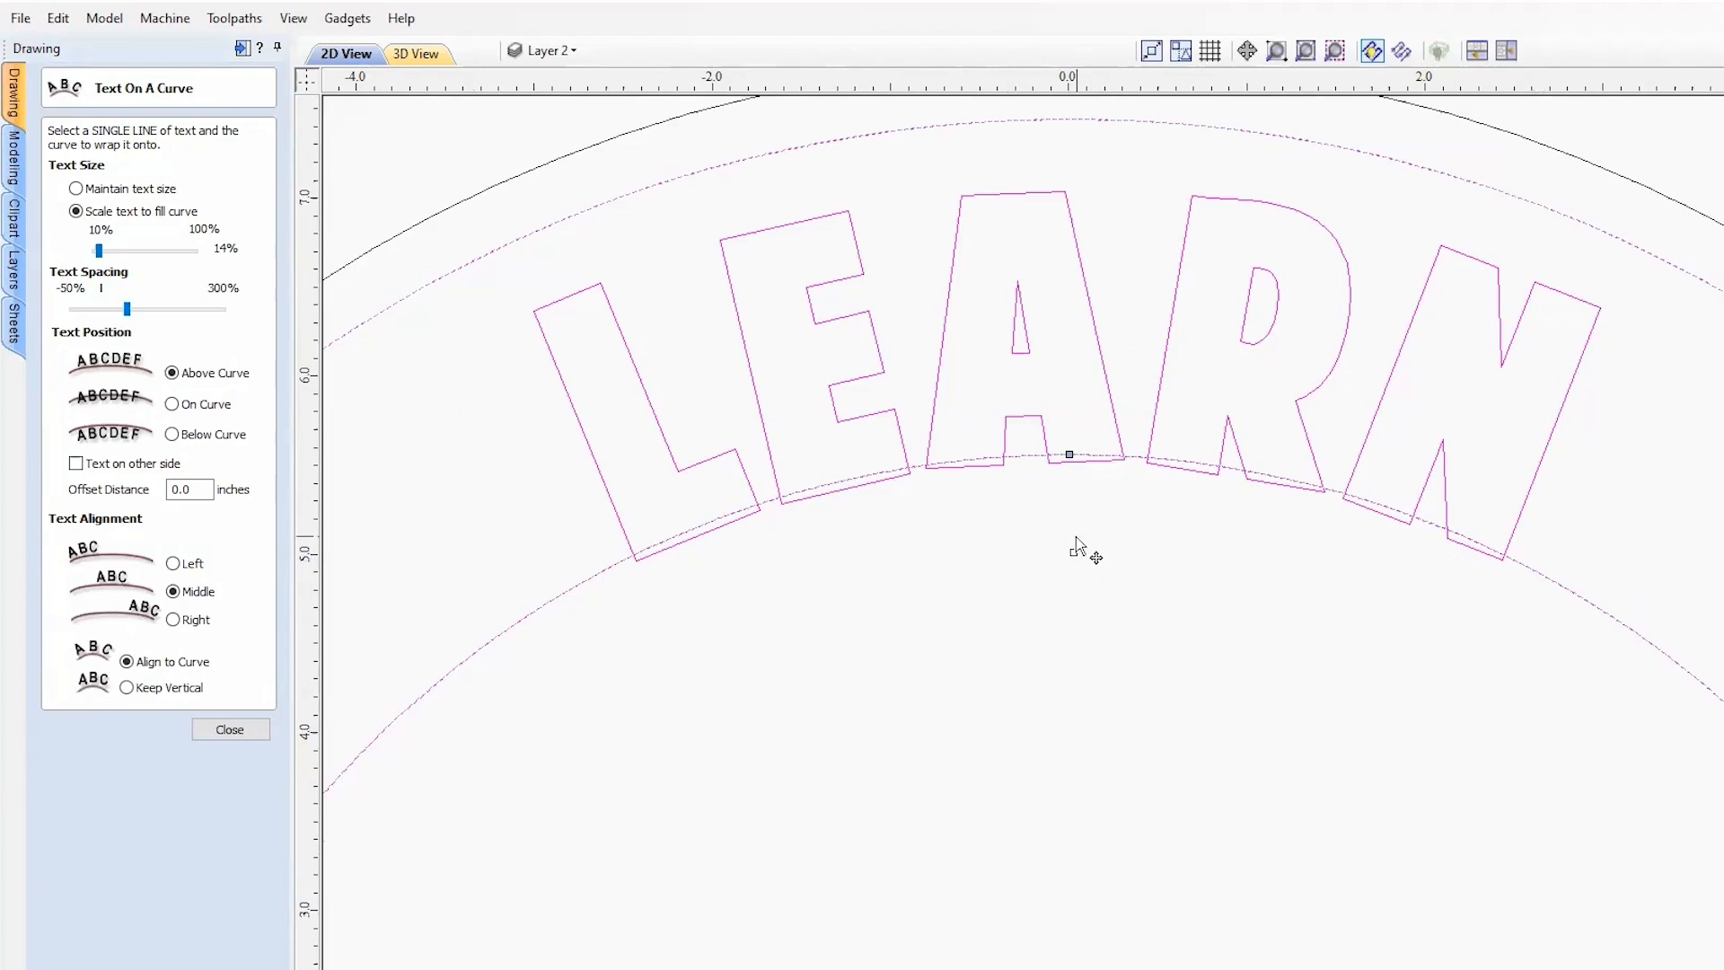
scroll(1082, 547, "down", 2)
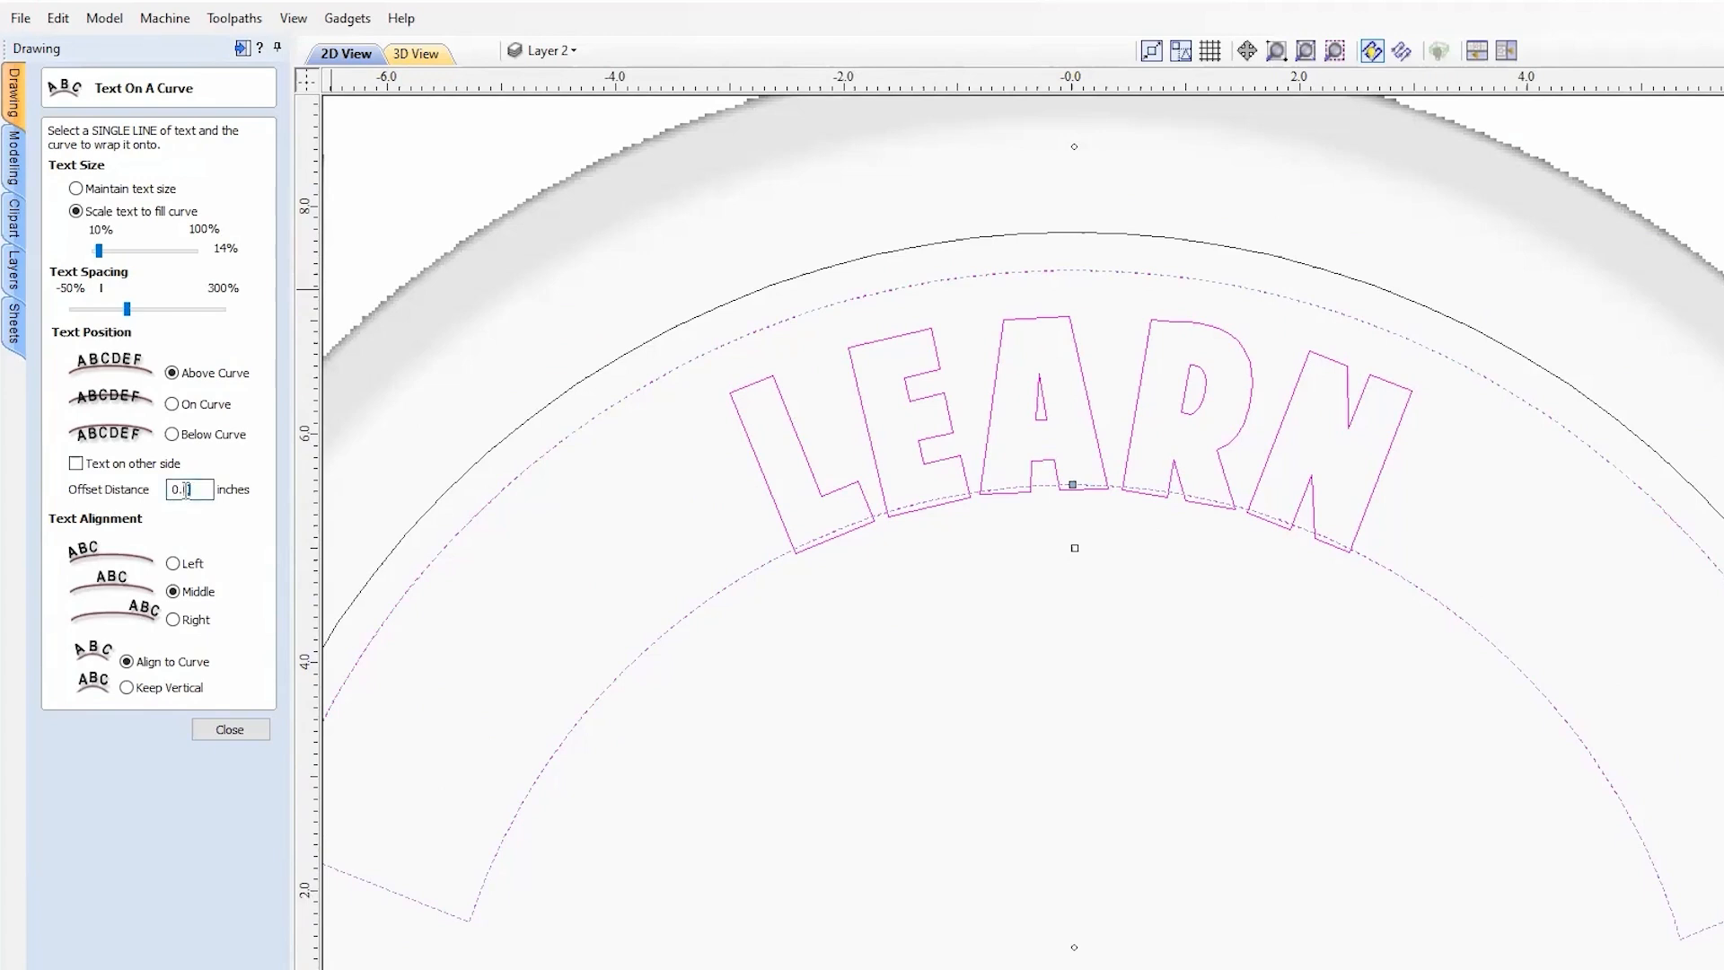
Step: Offset LEARN 0.25 inches from the curve, keep Align to Curve, and close the form
key("space")
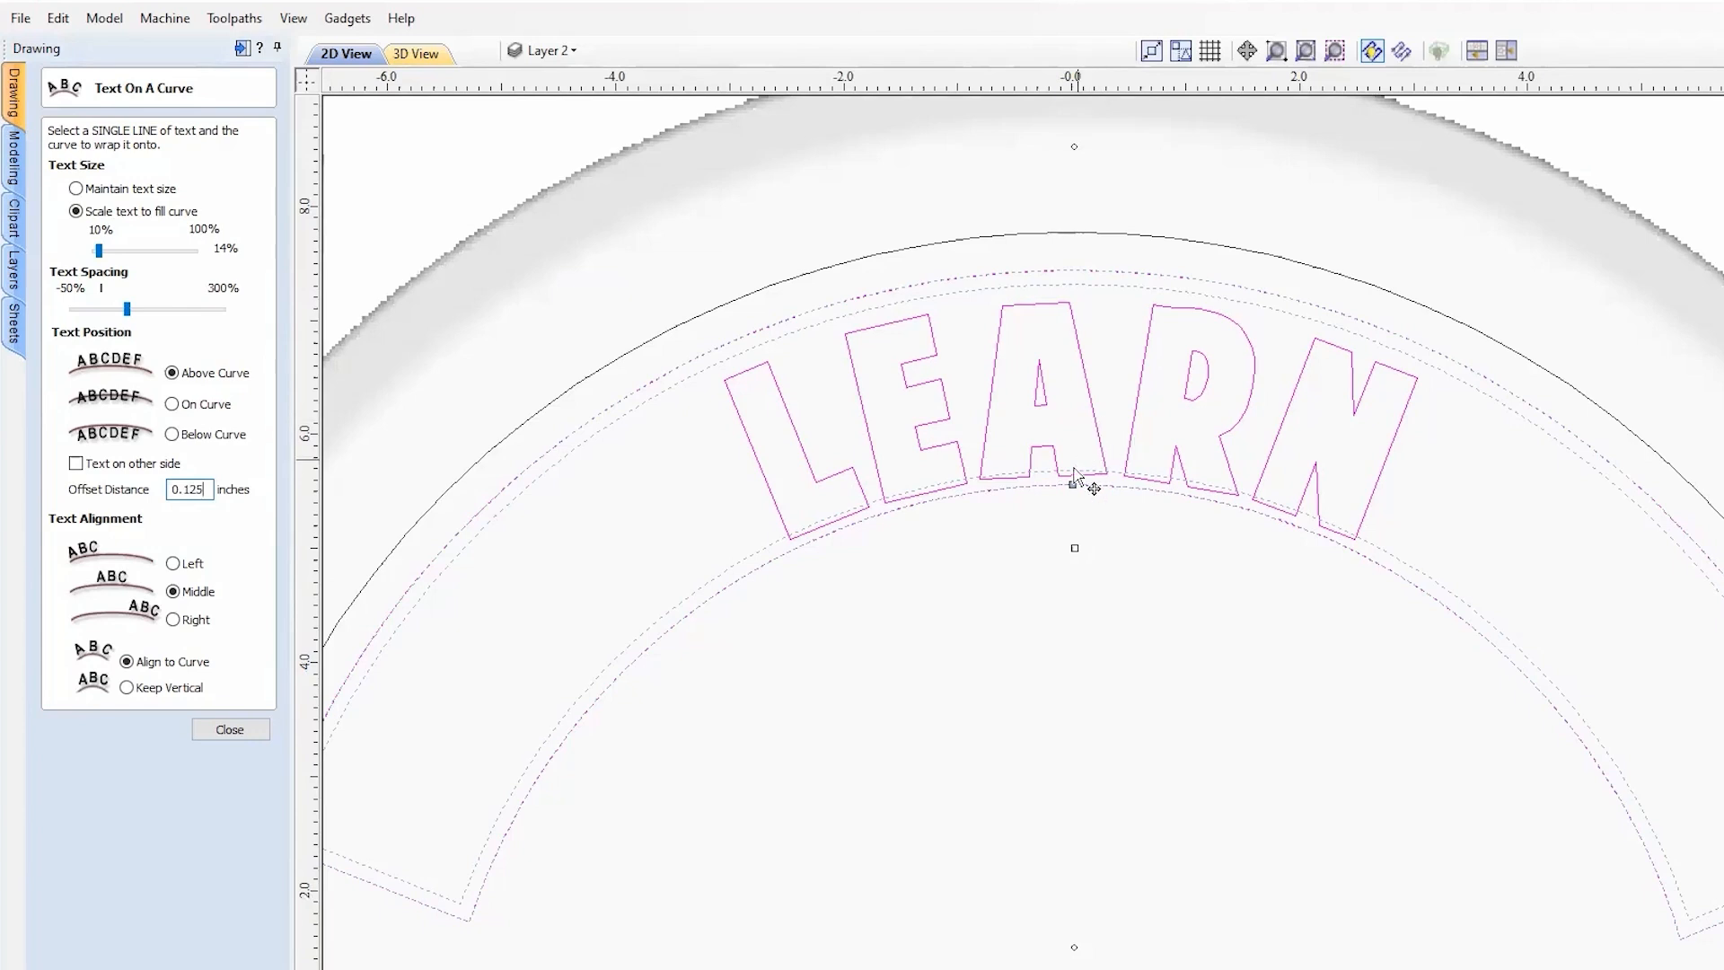
left_click_drag(185, 490, 316, 499)
type("2")
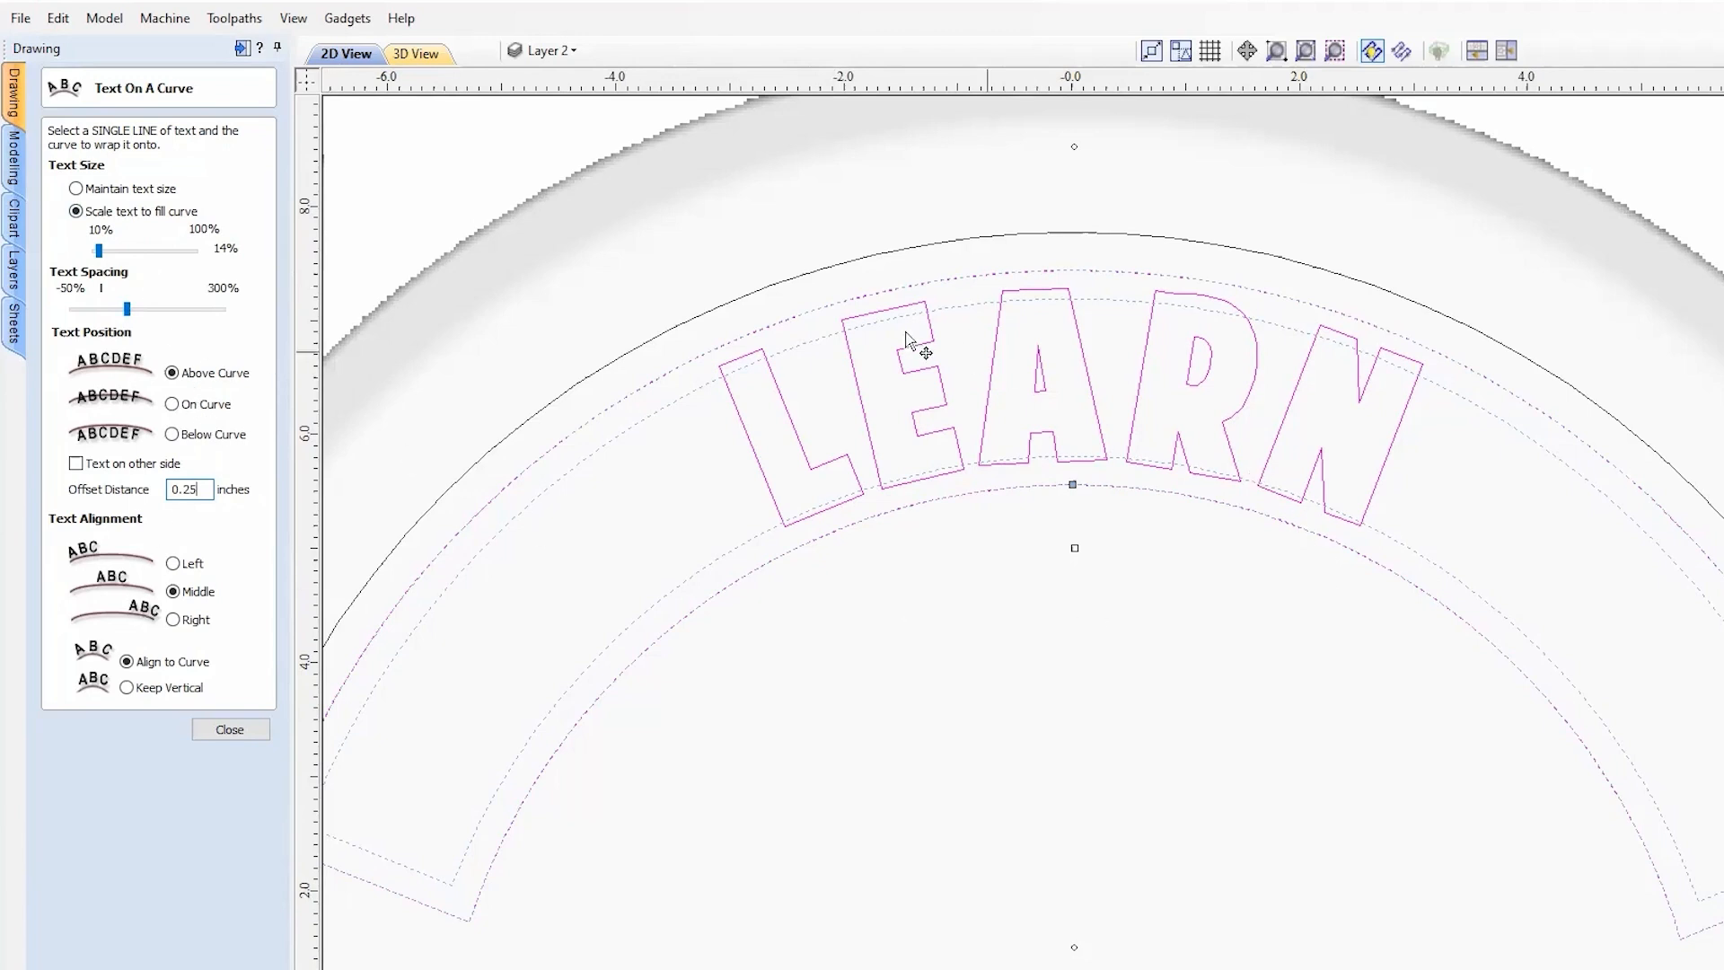
scroll(1087, 225, "down", 1)
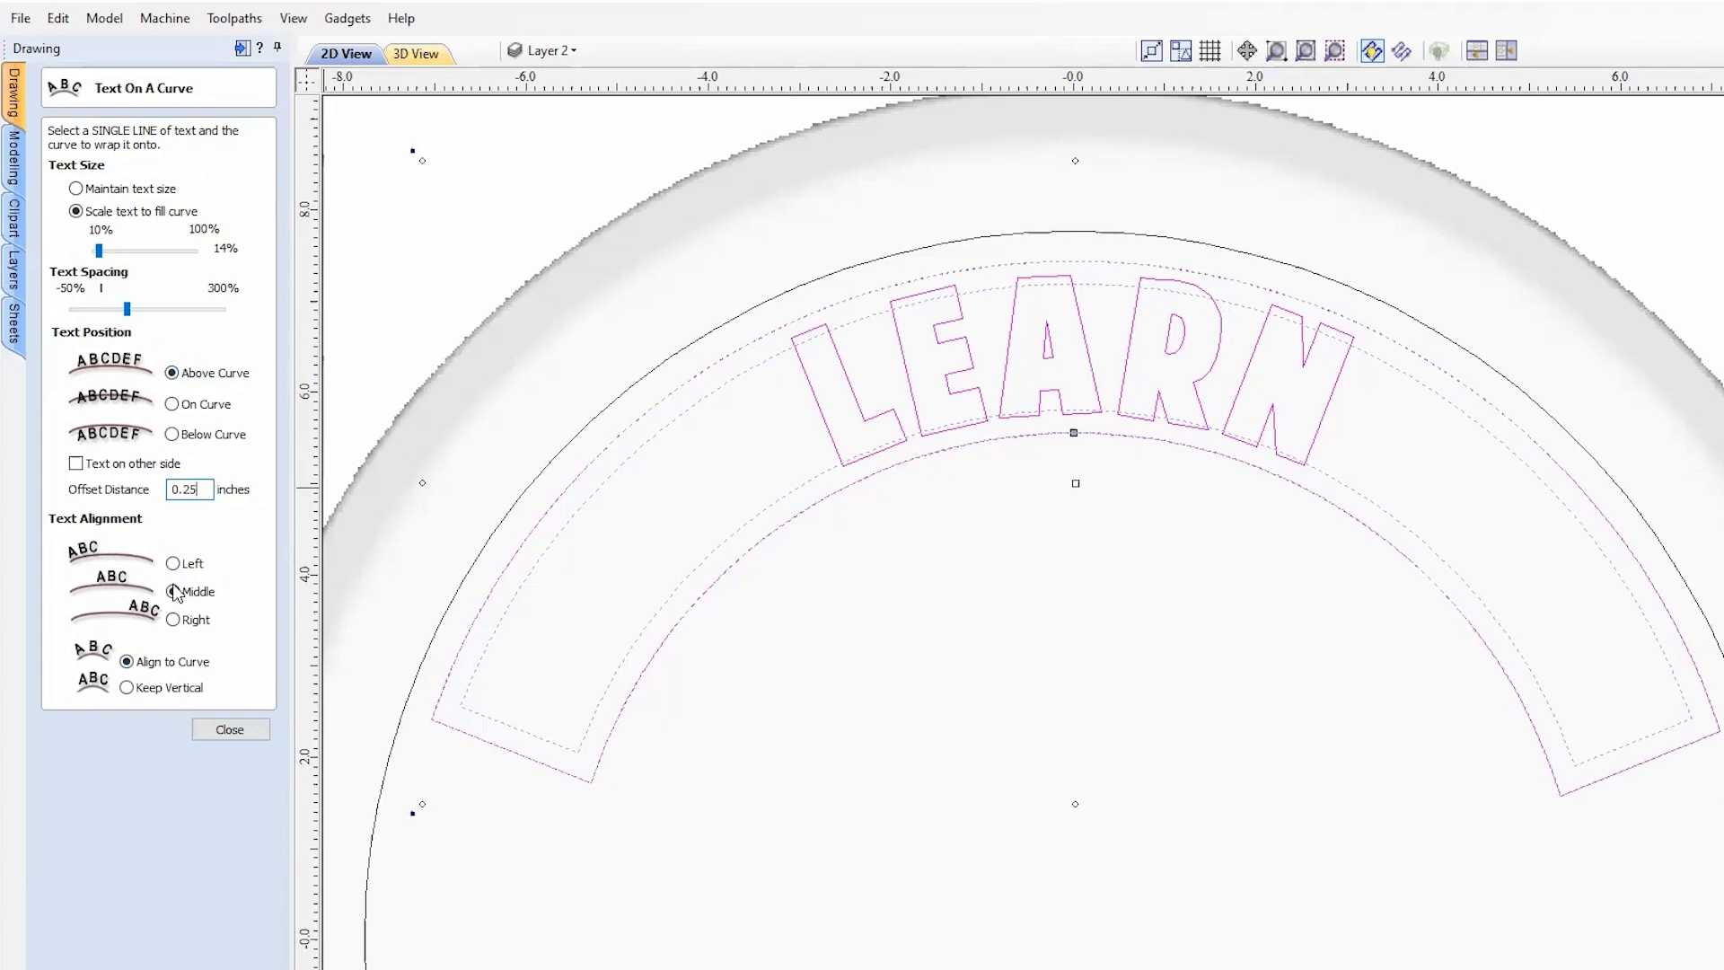
left_click(128, 688)
left_click(141, 666)
scroll(1212, 213, "down", 2)
left_click(231, 730)
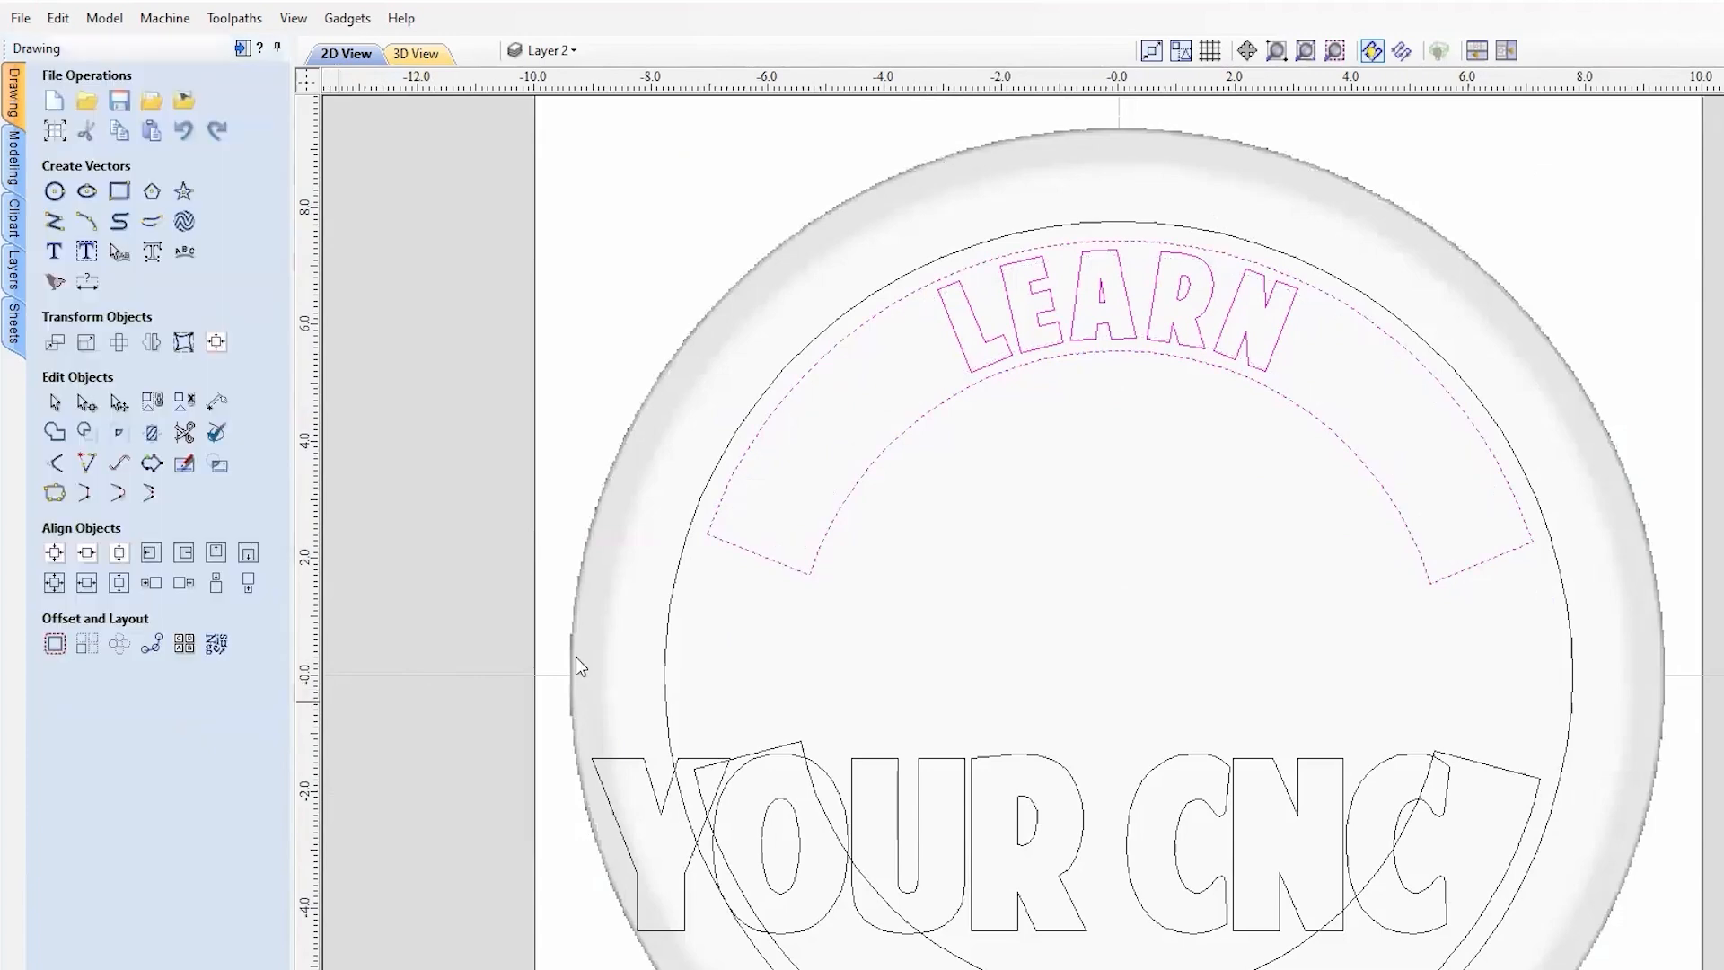
scroll(1364, 280, "down", 1)
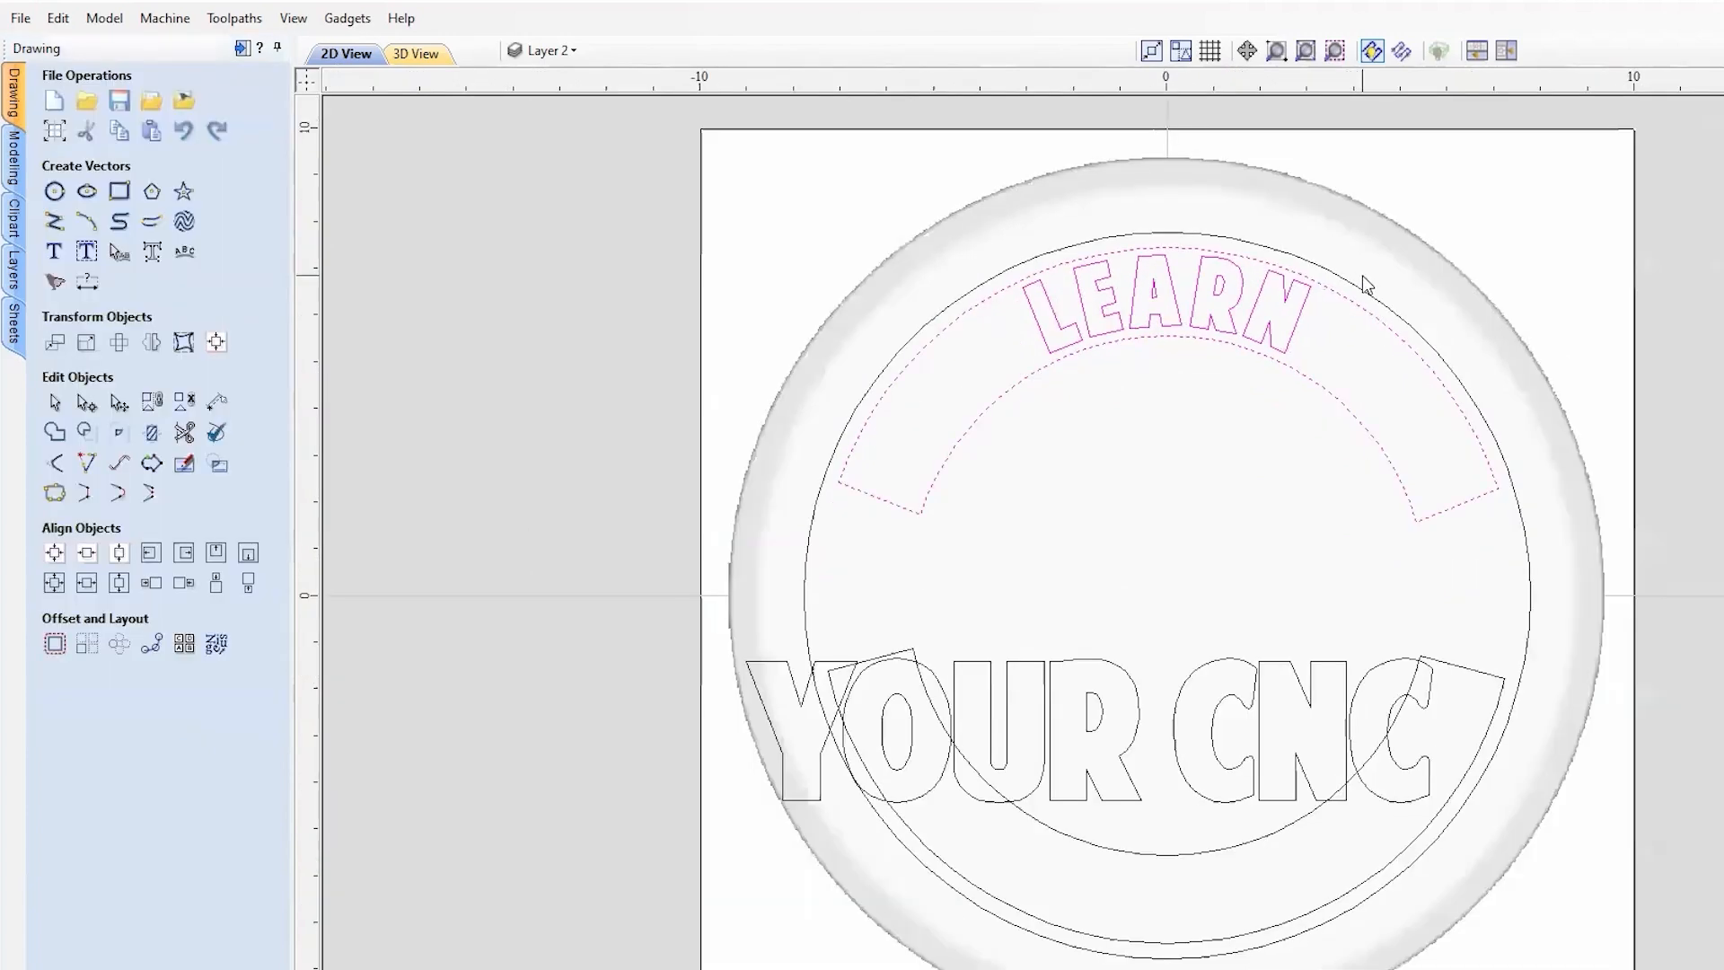
Step: Wrap YOUR CNC onto the lower arc, centred at the bottom on the curve's other side
left_click(1136, 701)
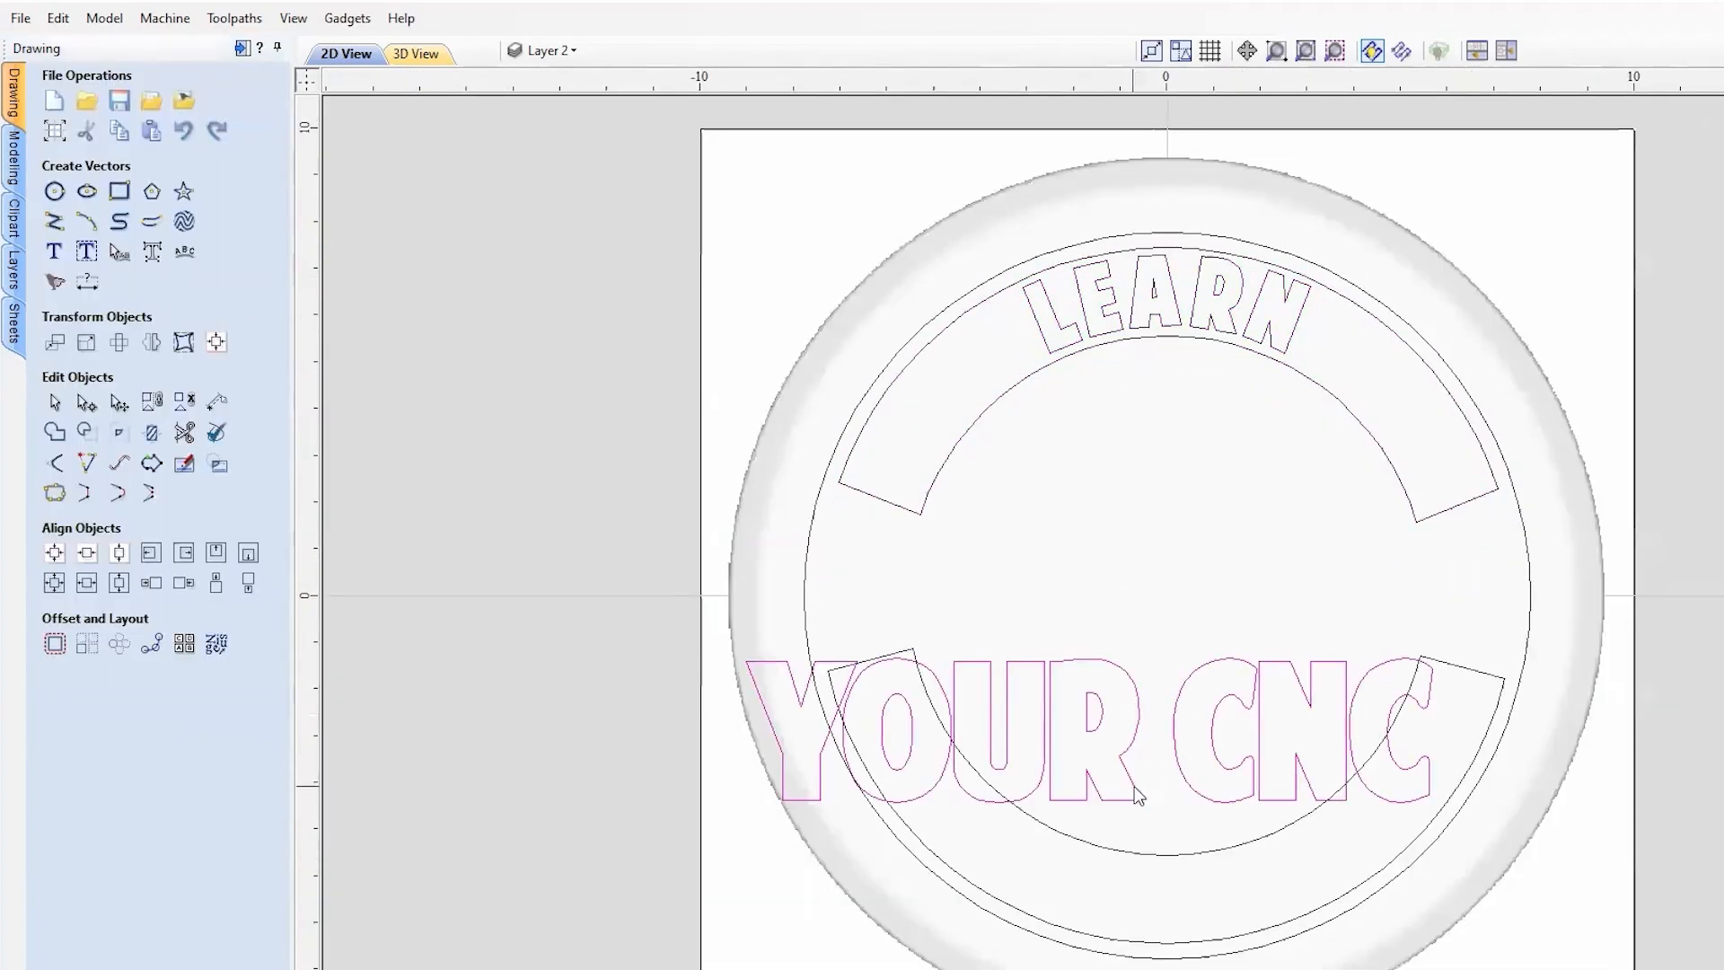
left_click(1132, 853, "shift")
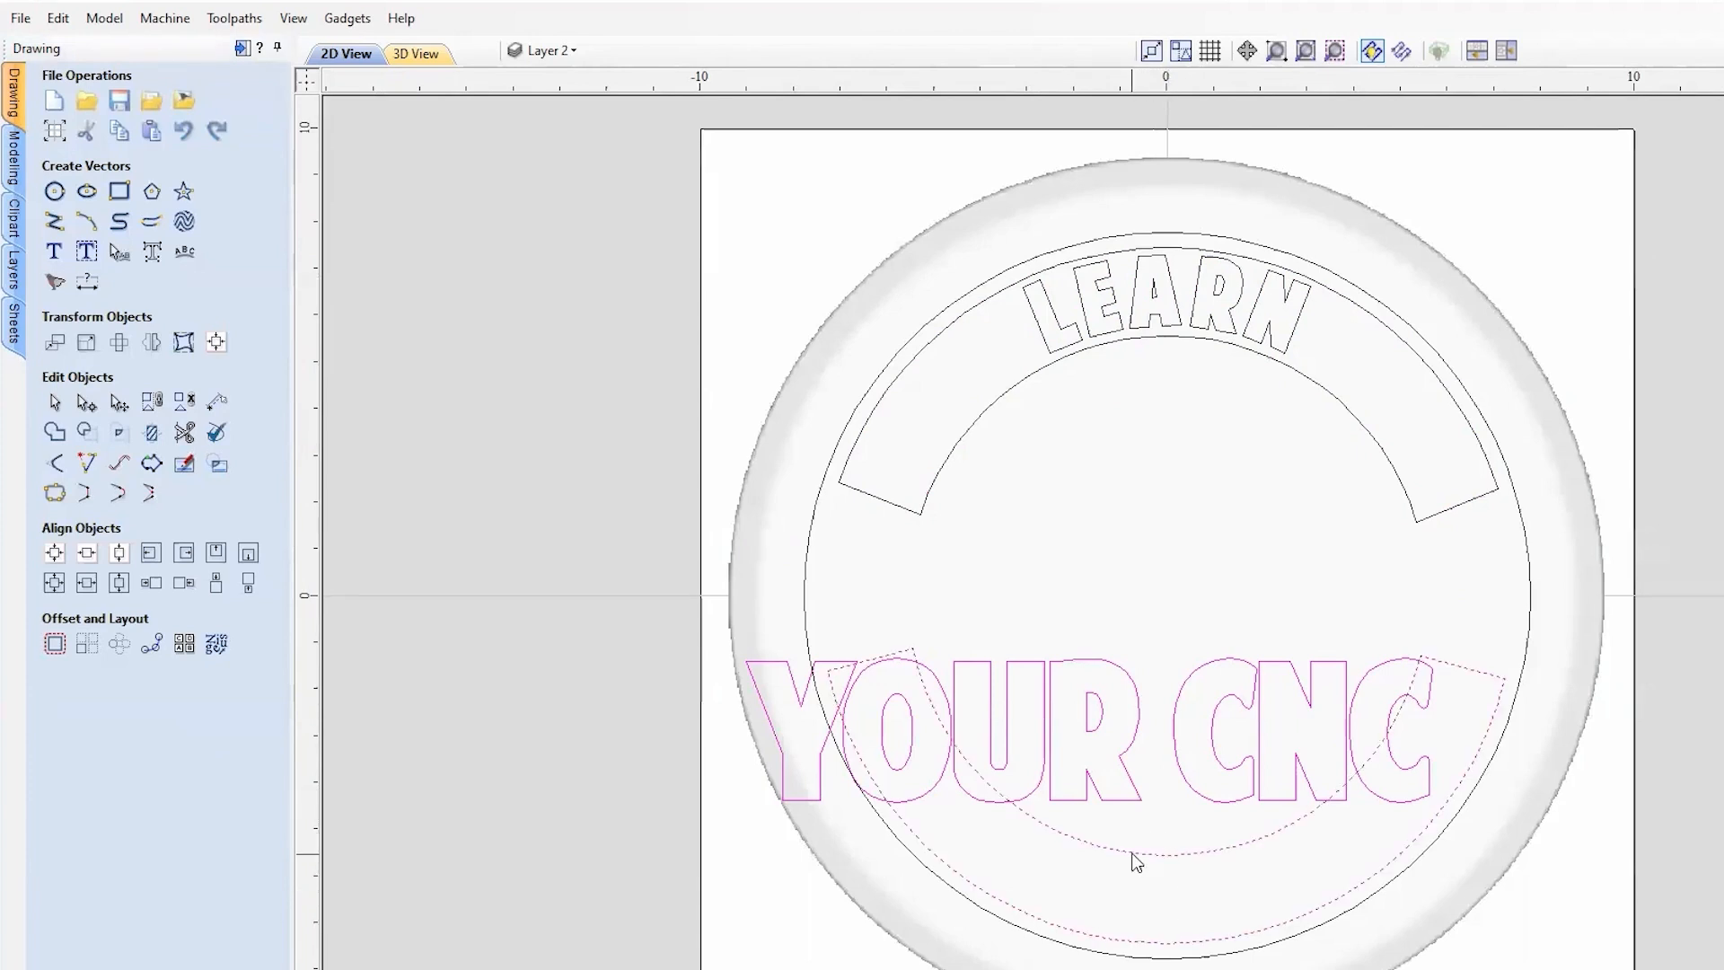
left_click(184, 251)
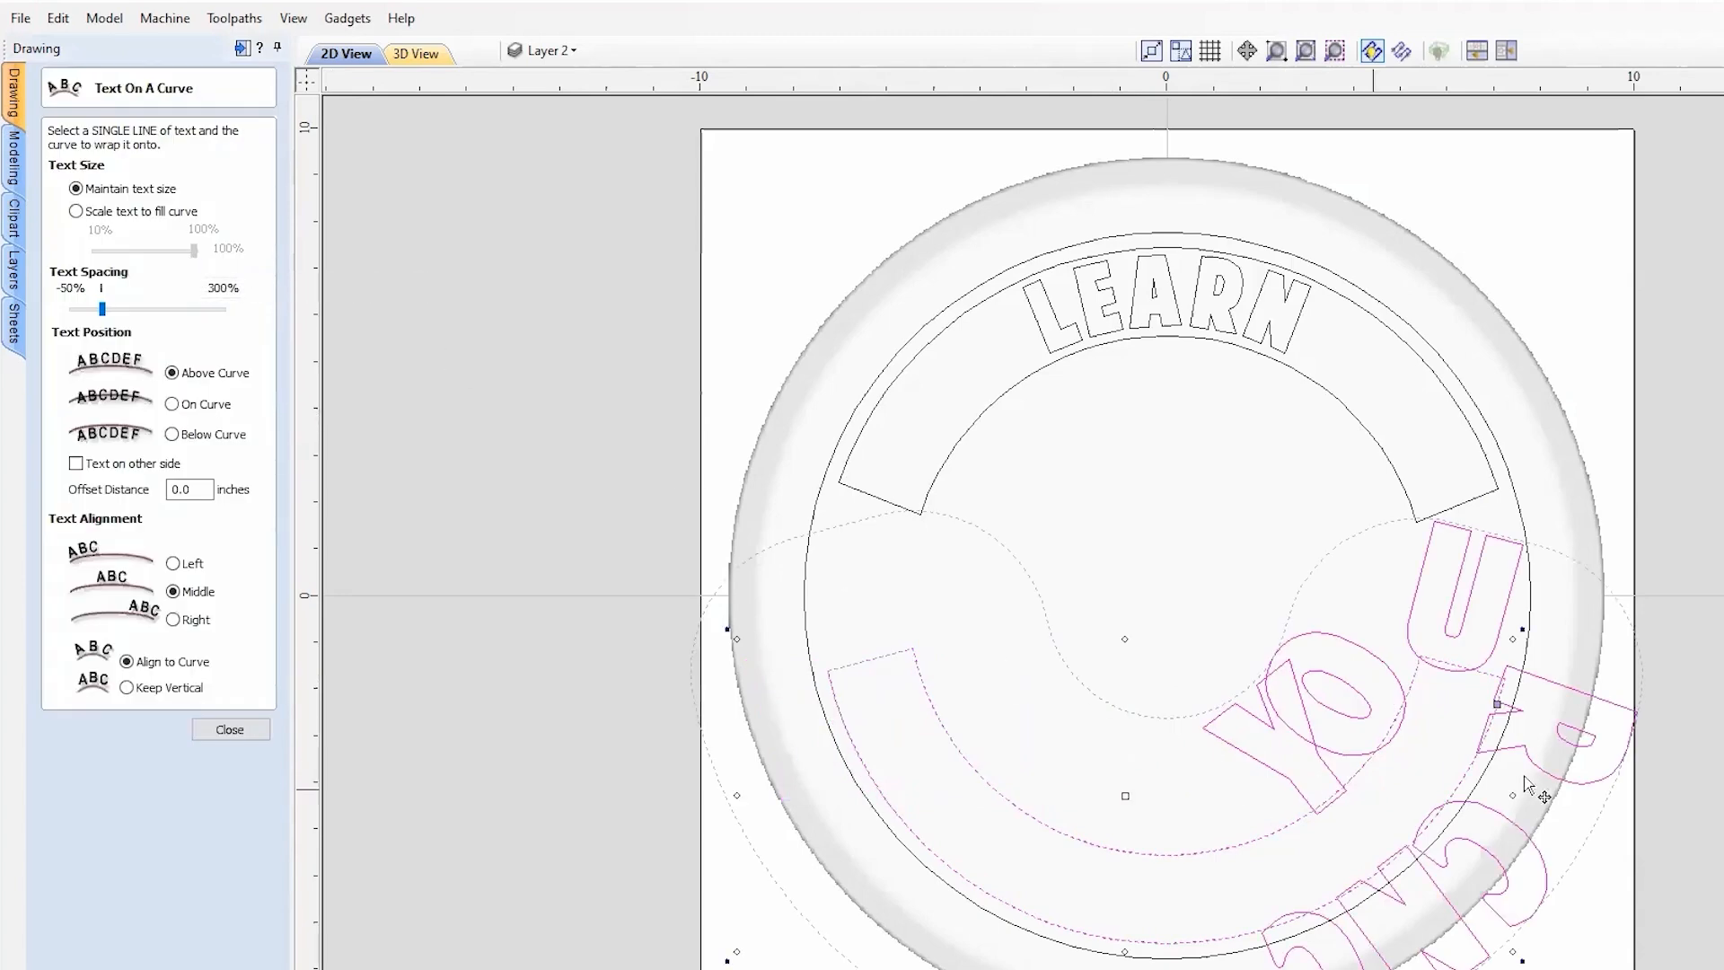
left_click_drag(1500, 701, 1167, 842)
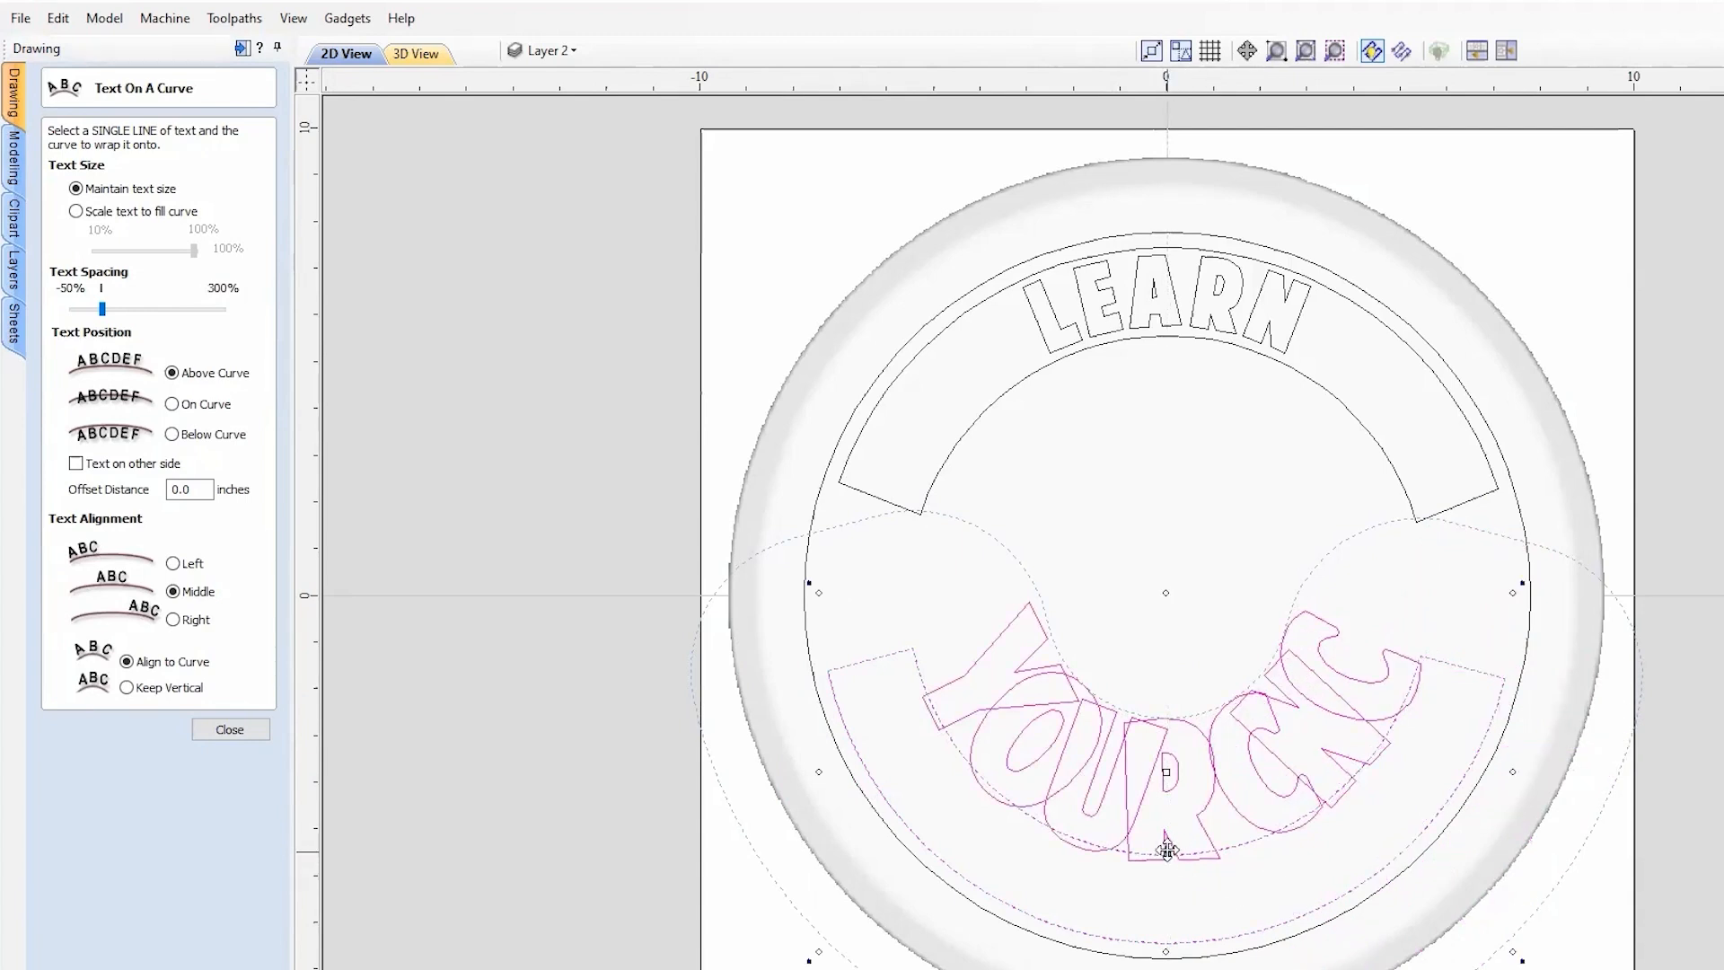
left_click(76, 464)
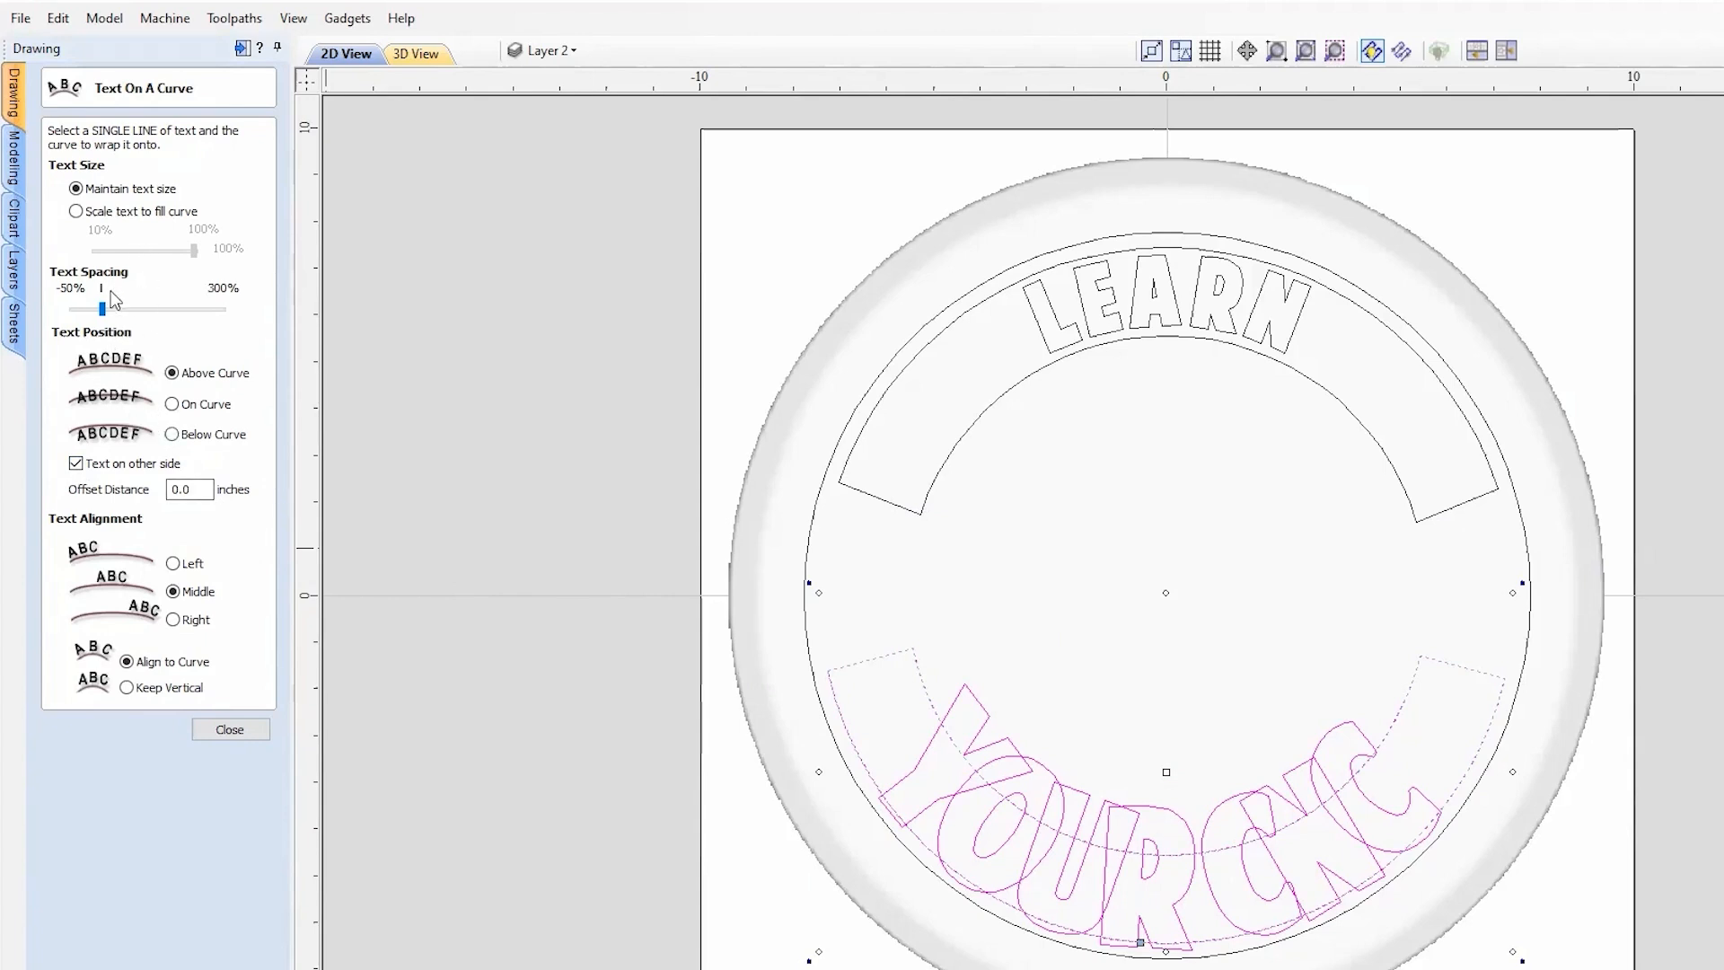
left_click(101, 214)
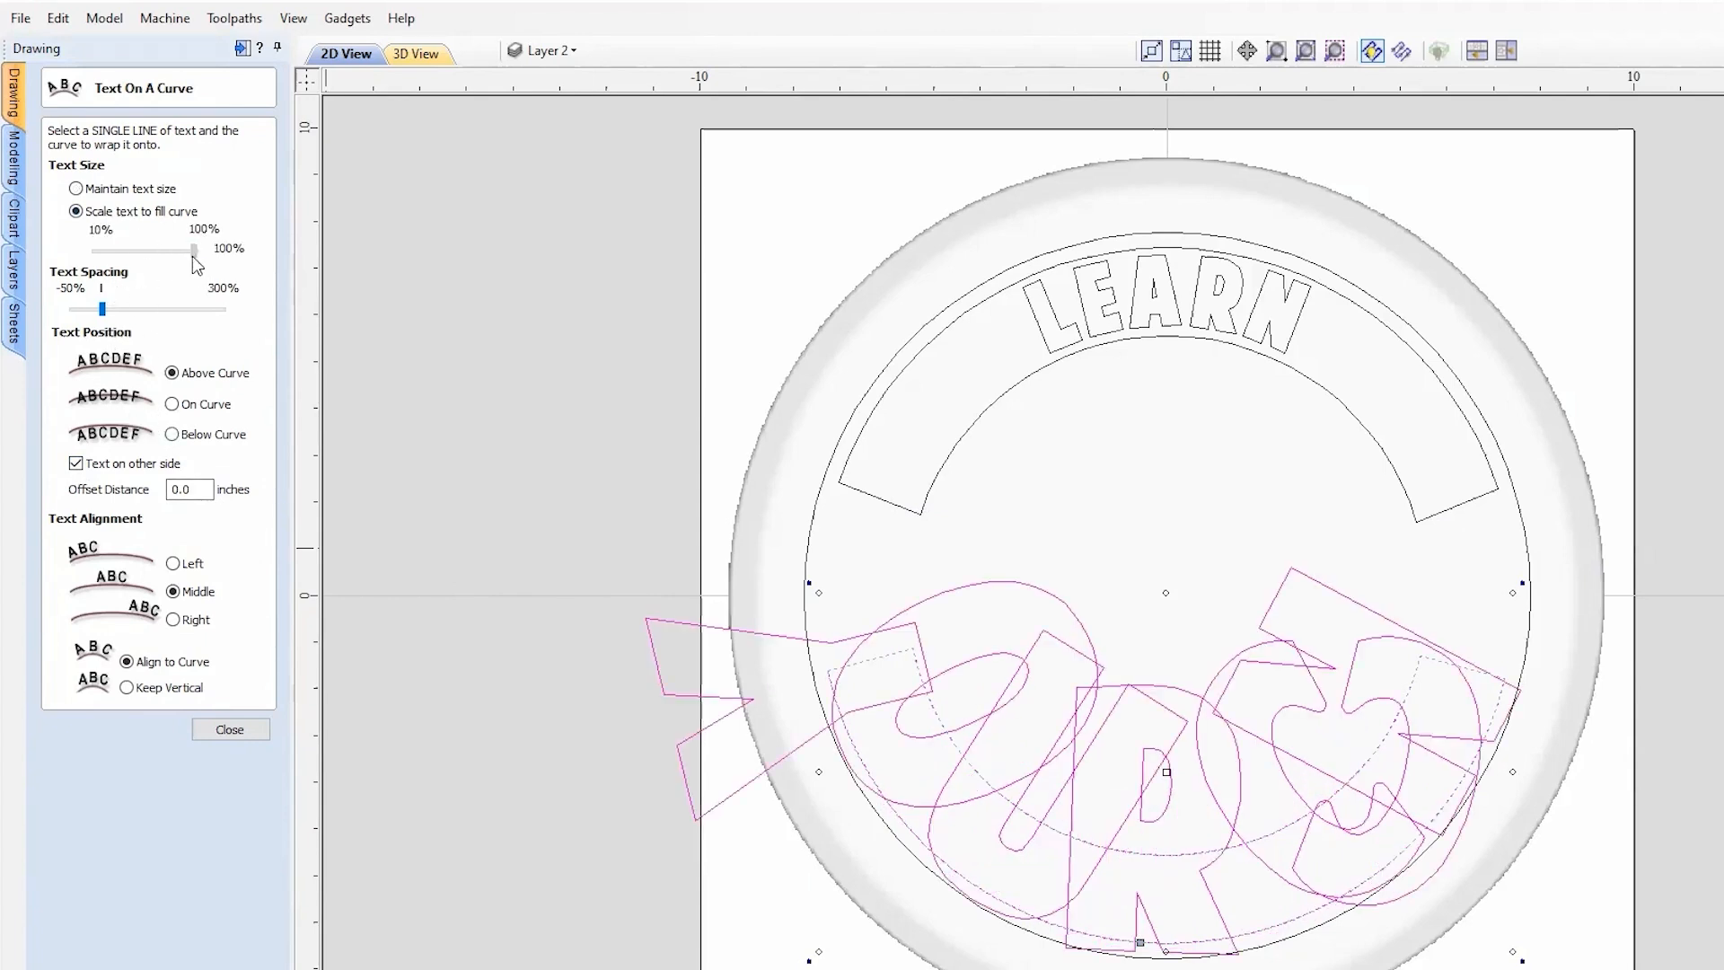
Step: Scale YOUR CNC to 23%, widen its letter spacing, and offset it 0.25 inches
left_click_drag(195, 263, 91, 261)
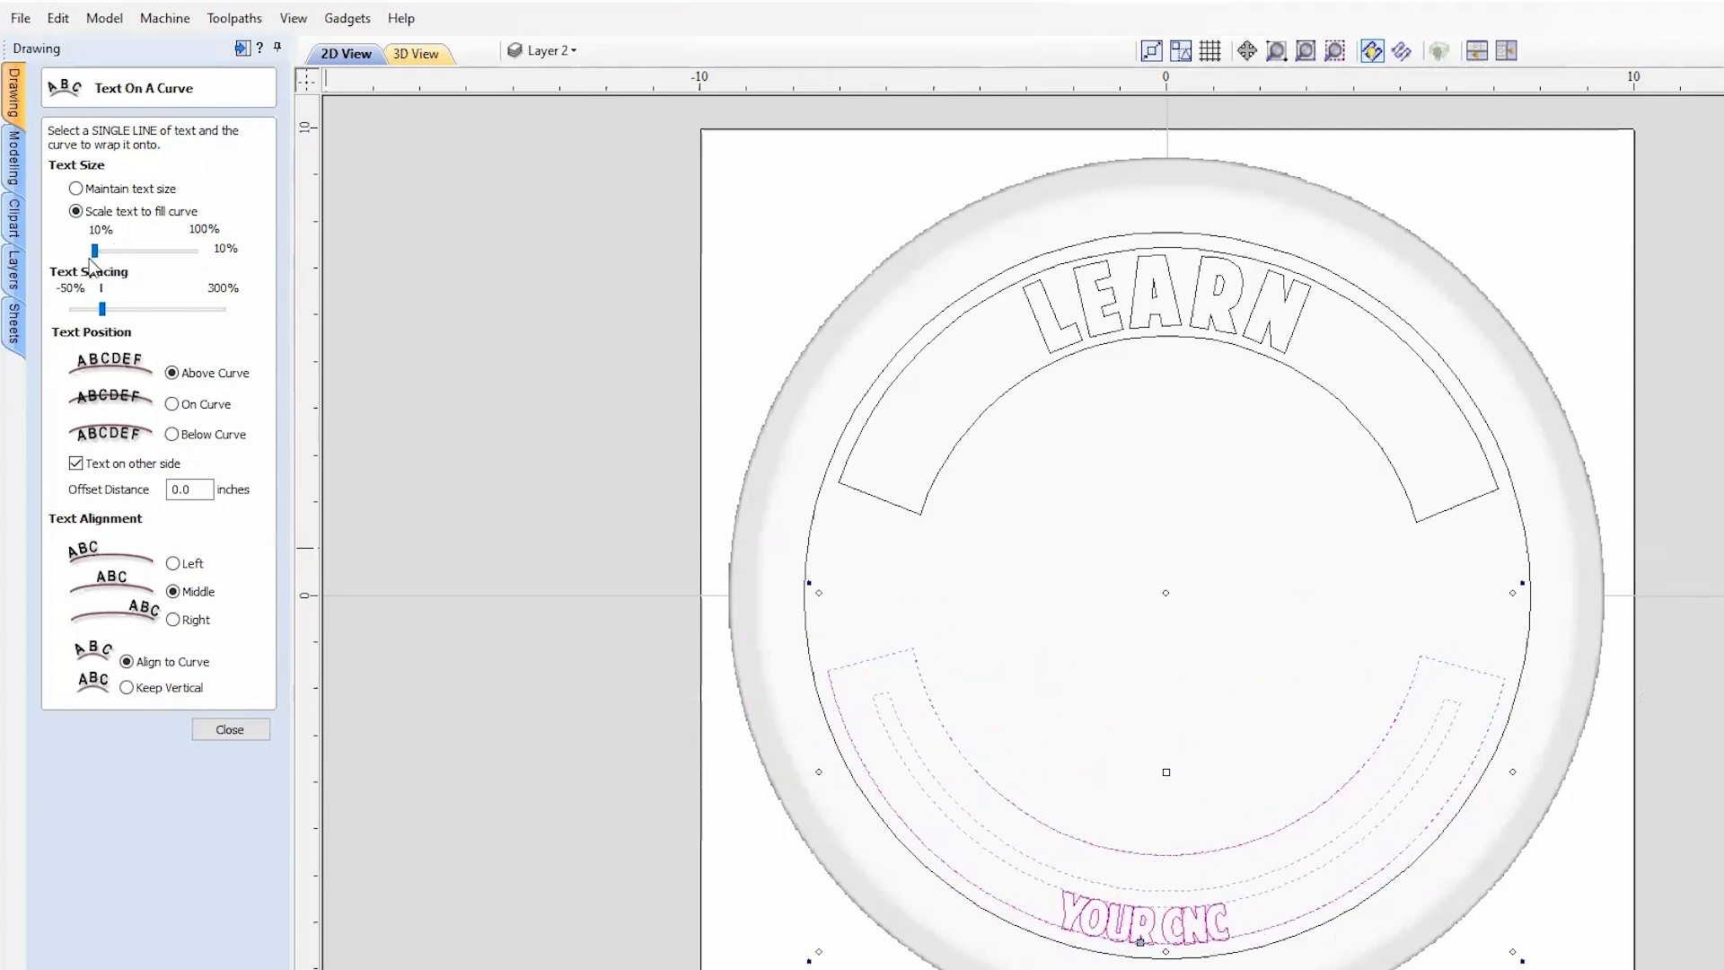
left_click_drag(95, 252, 101, 252)
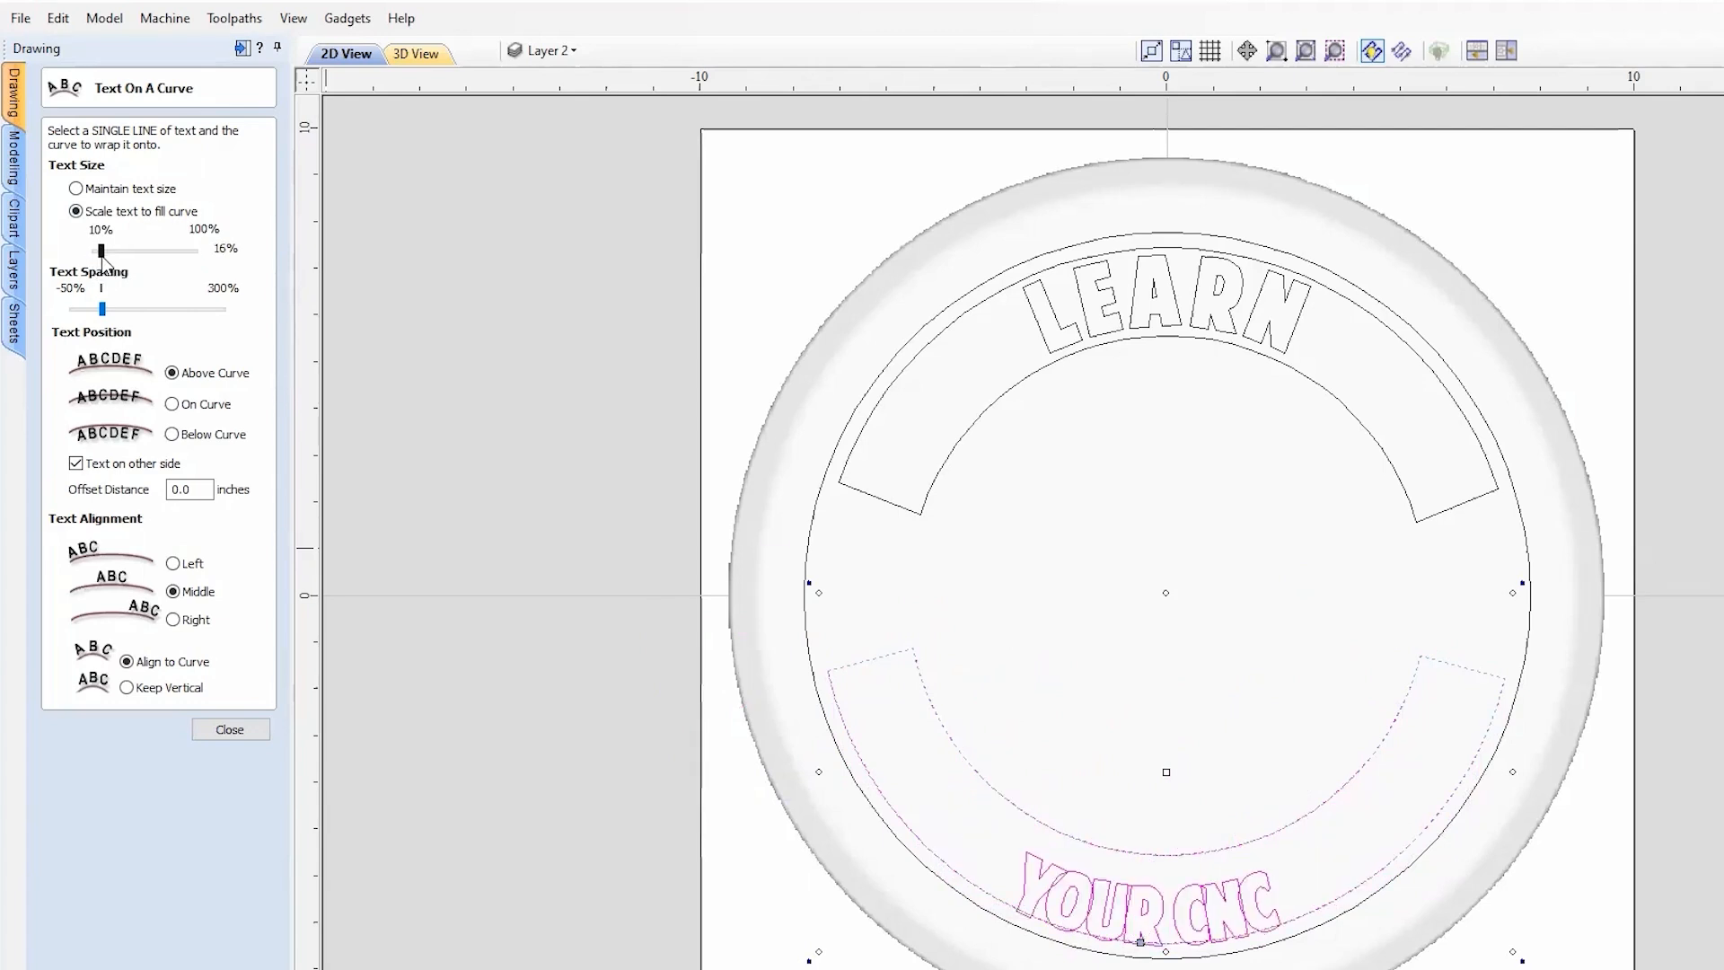
left_click_drag(105, 314, 130, 316)
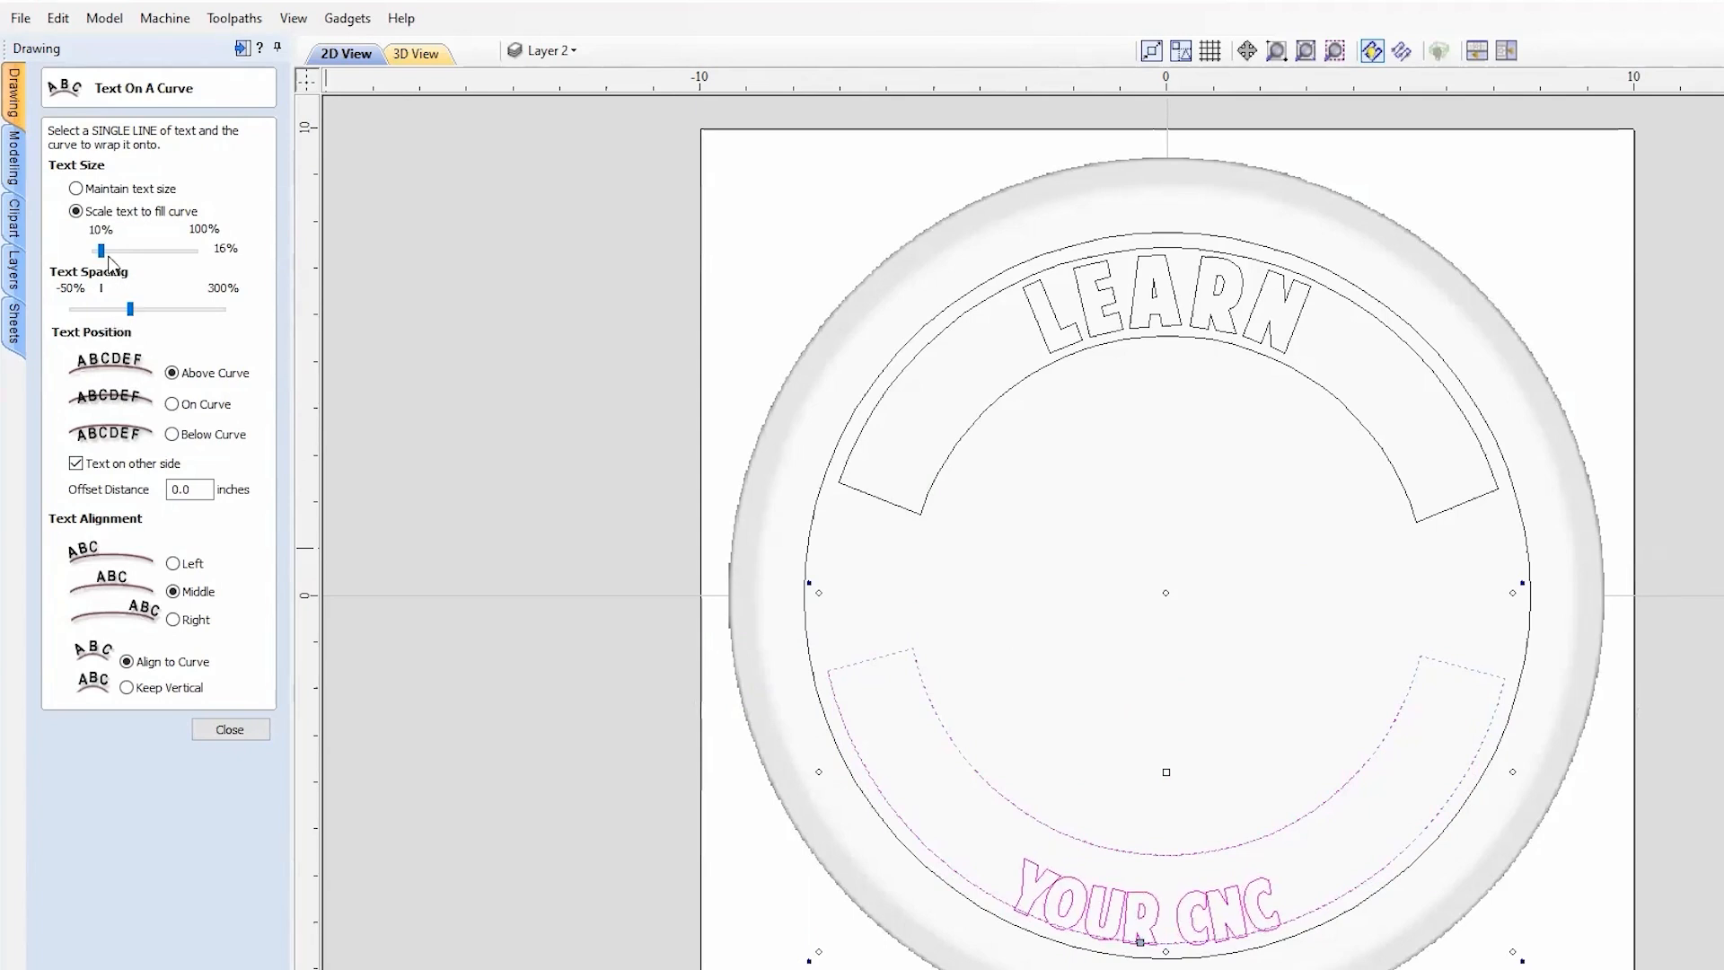
left_click_drag(104, 255, 114, 255)
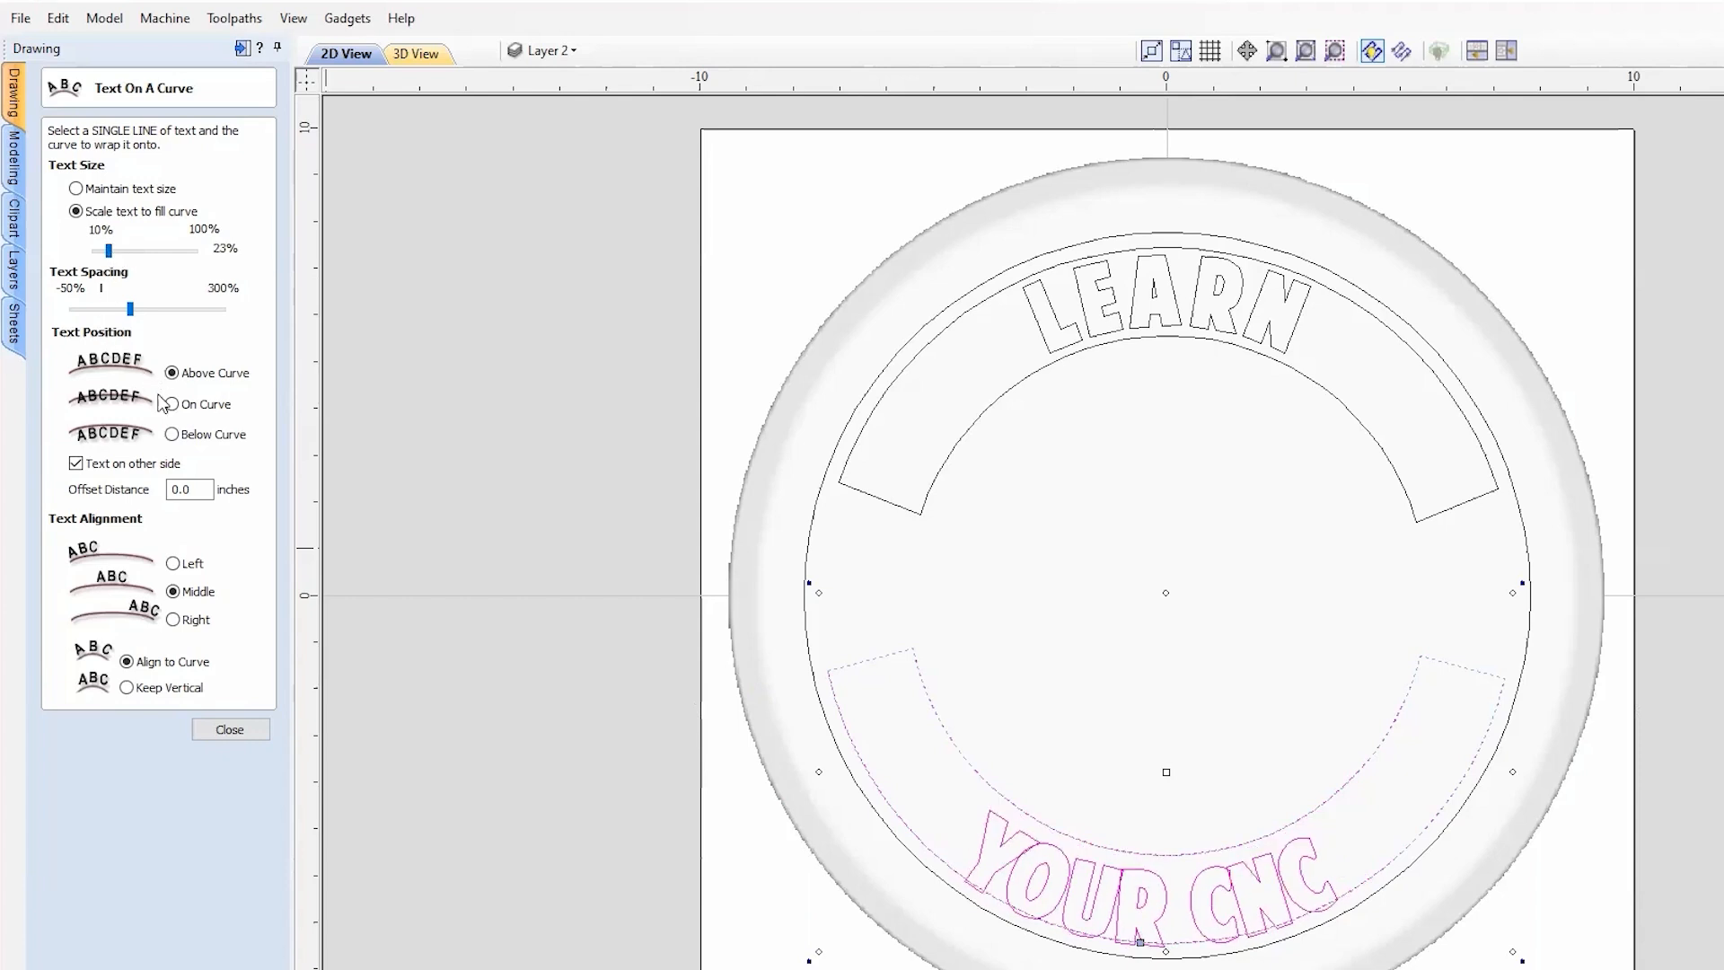
left_click(189, 488)
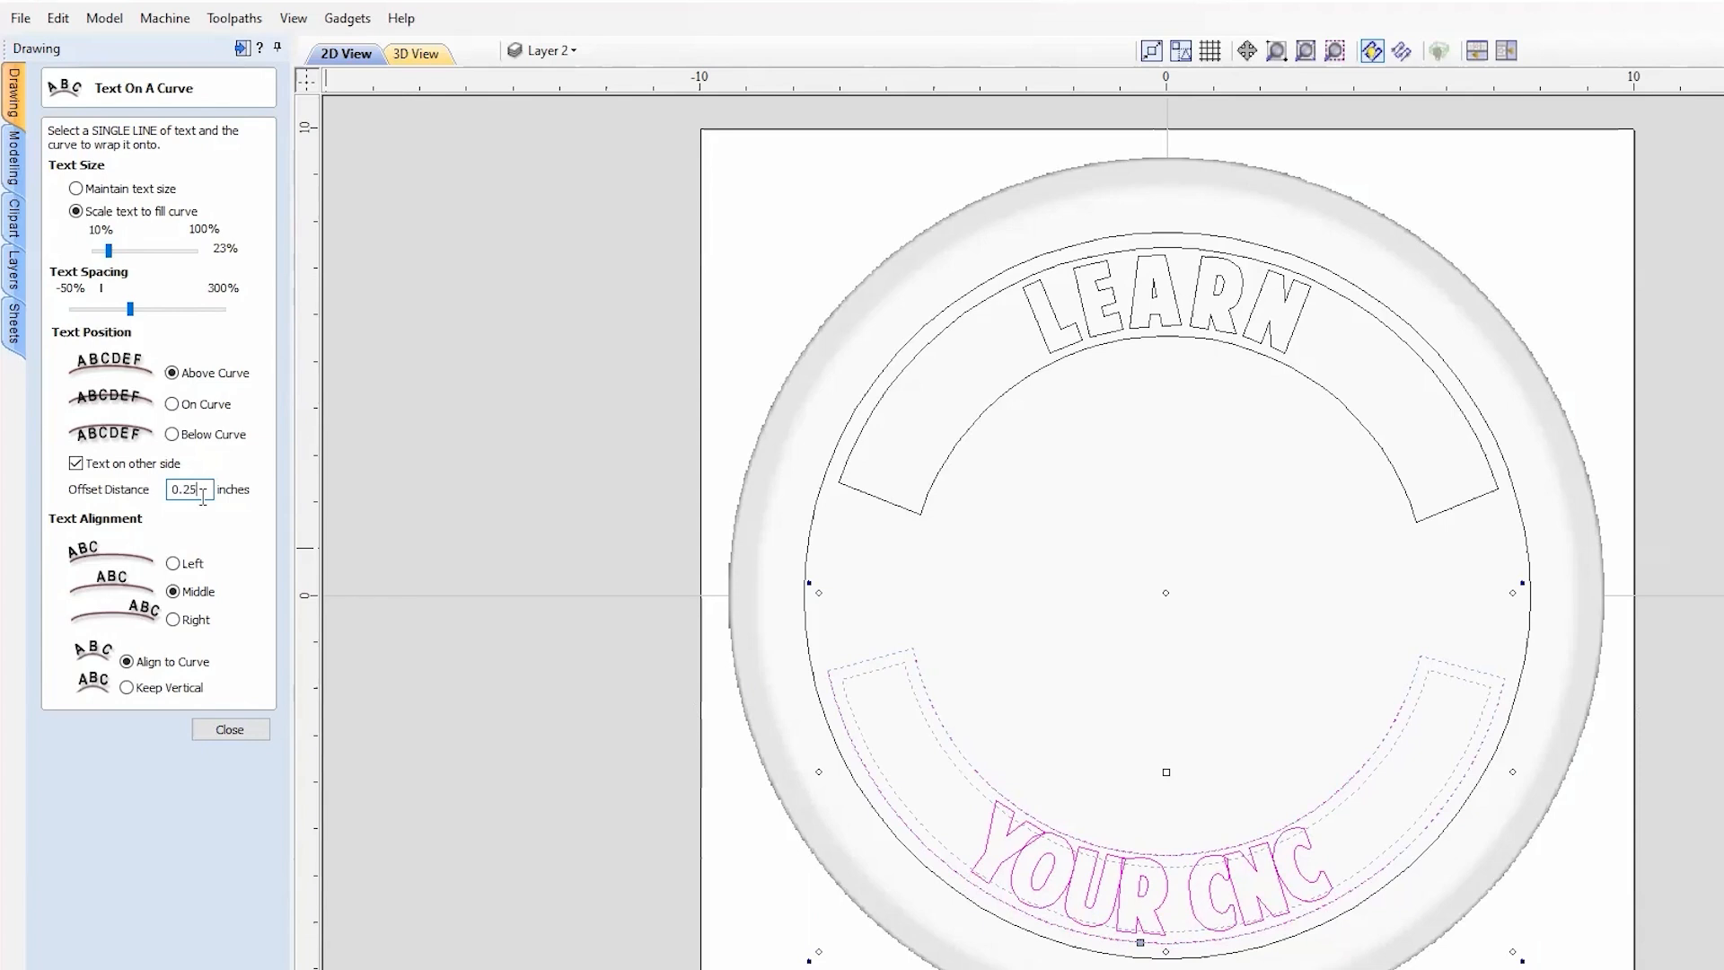
left_click(135, 307)
left_click_drag(134, 308, 156, 312)
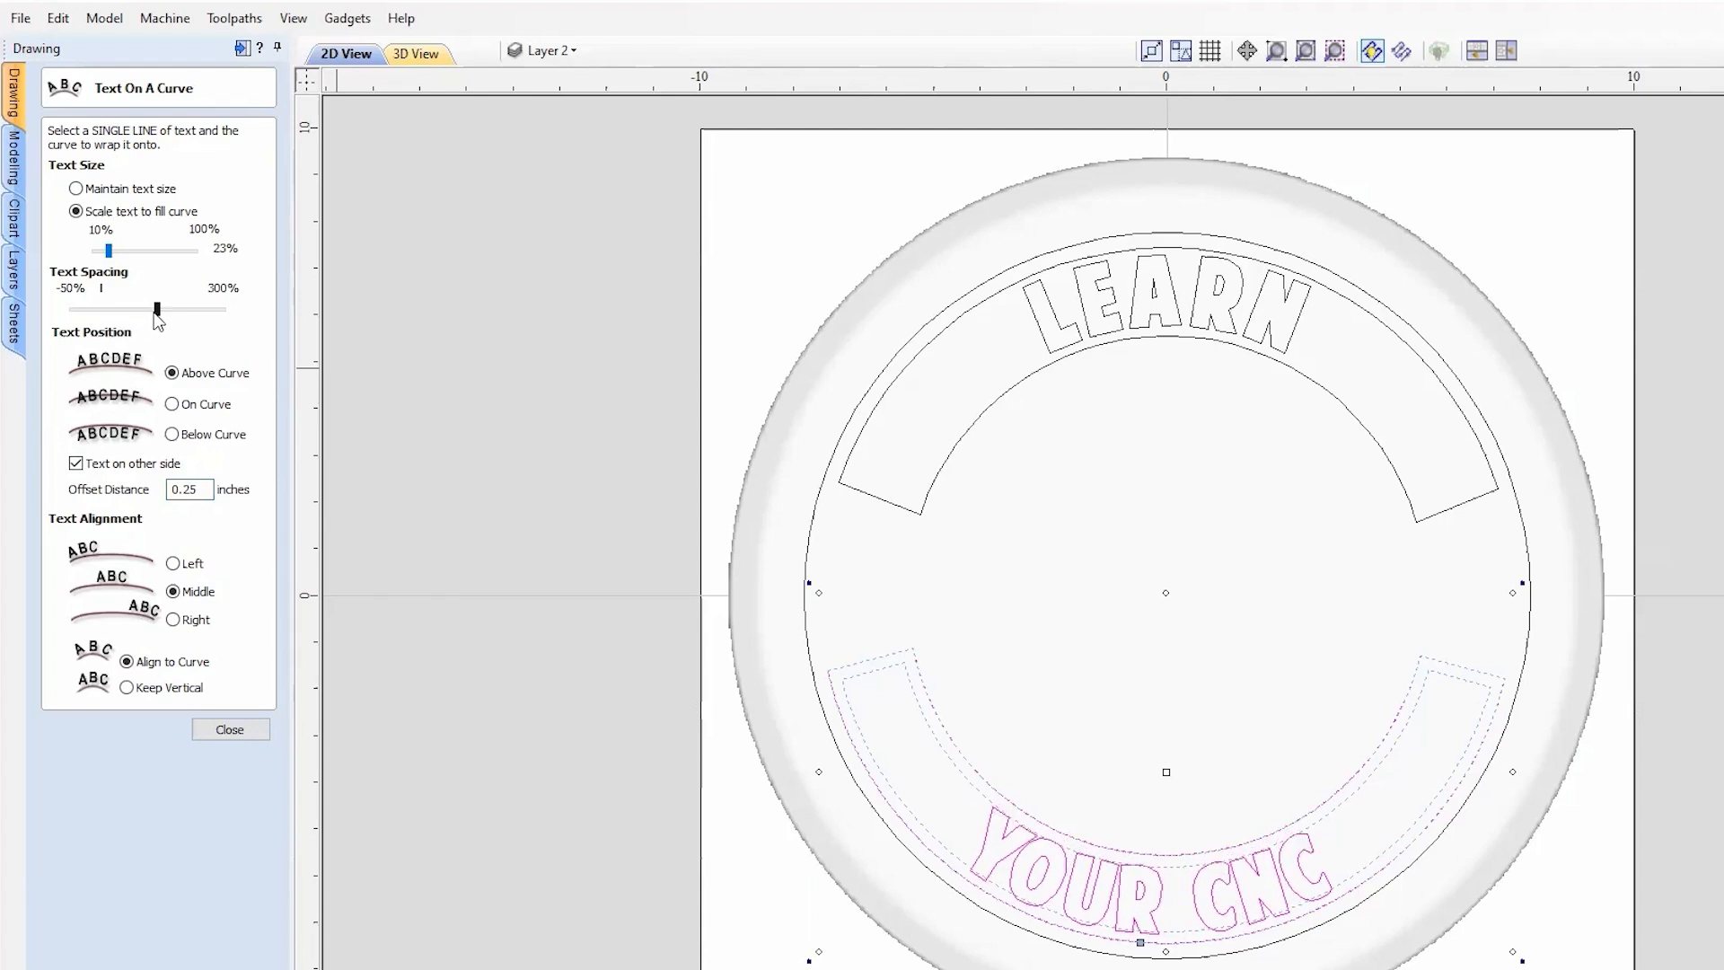
left_click(157, 313)
left_click(216, 730)
Step: Check the 3D coin, then tile the 2D and 3D views side by side
left_click(1638, 434)
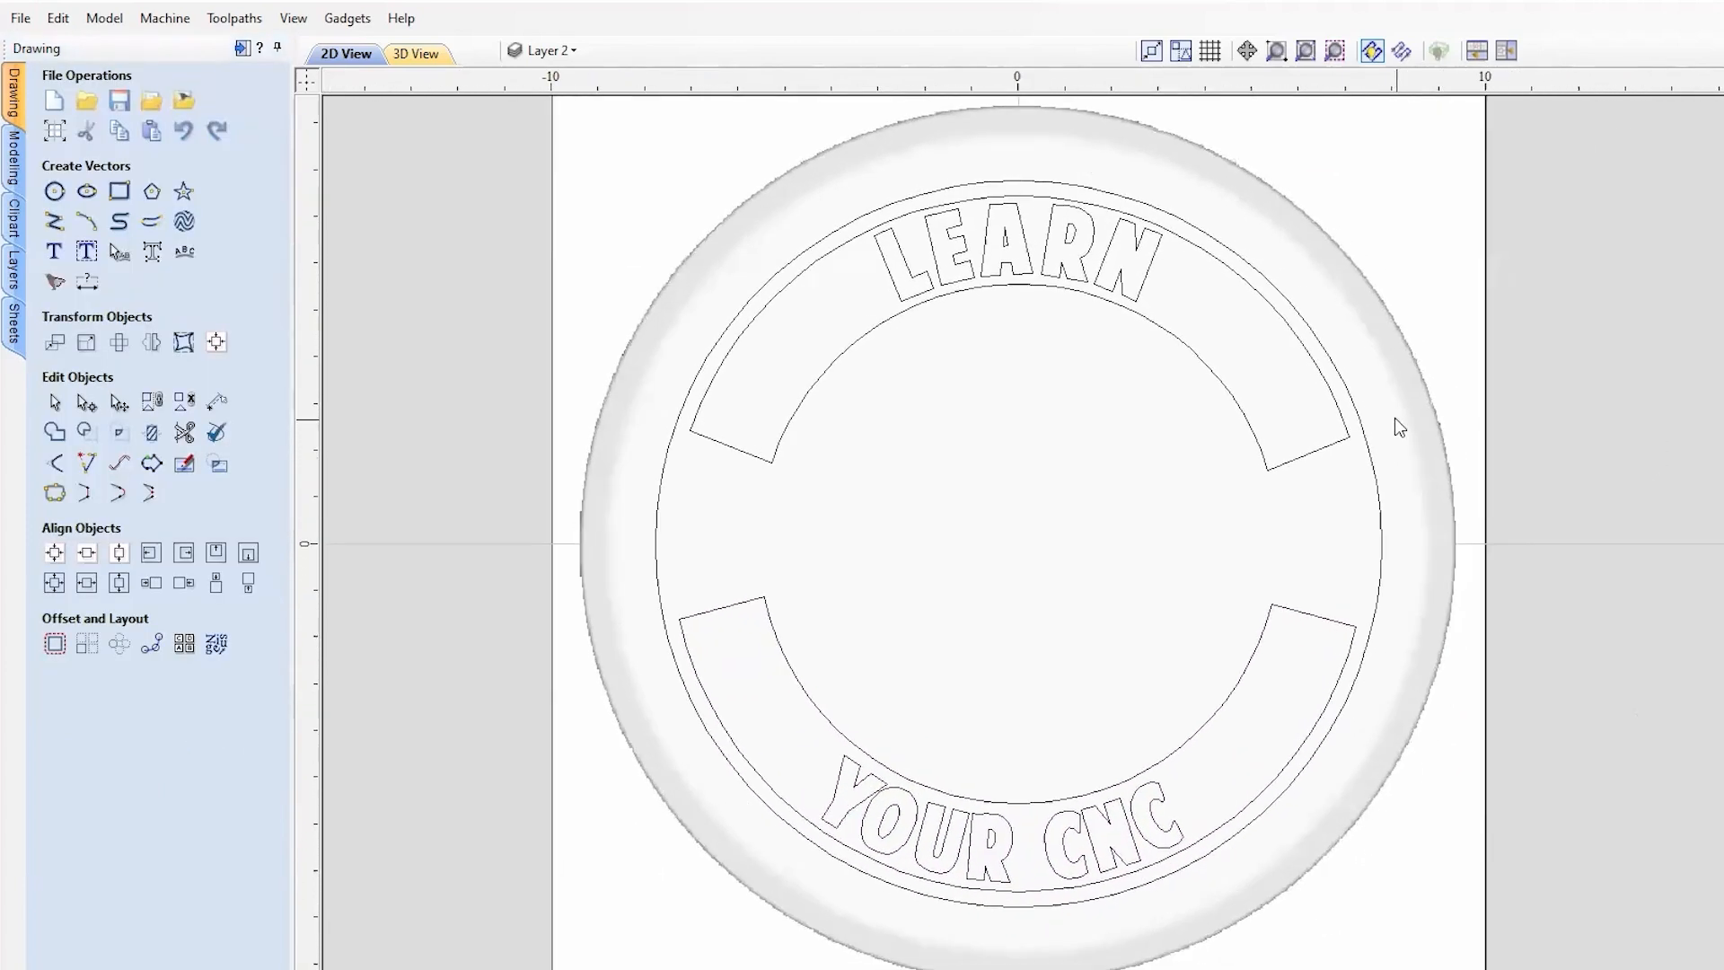
left_click(429, 59)
scroll(1329, 644, "up", 2)
middle_click_drag(1382, 650, 1367, 687)
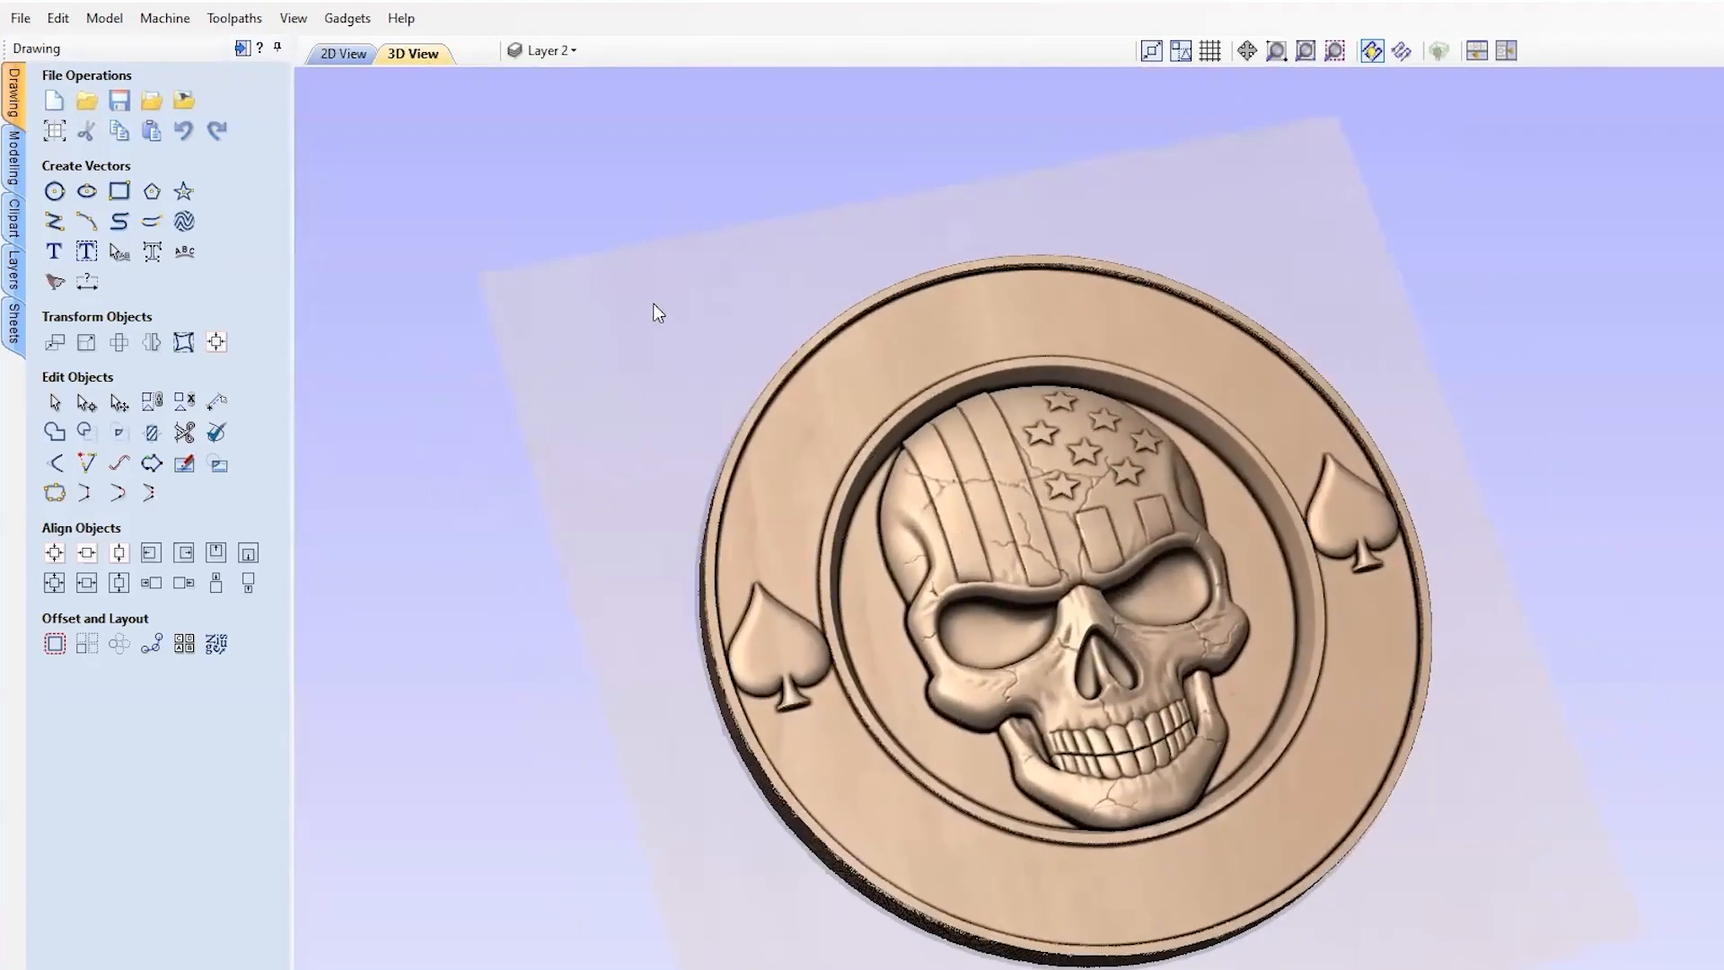
left_click(344, 54)
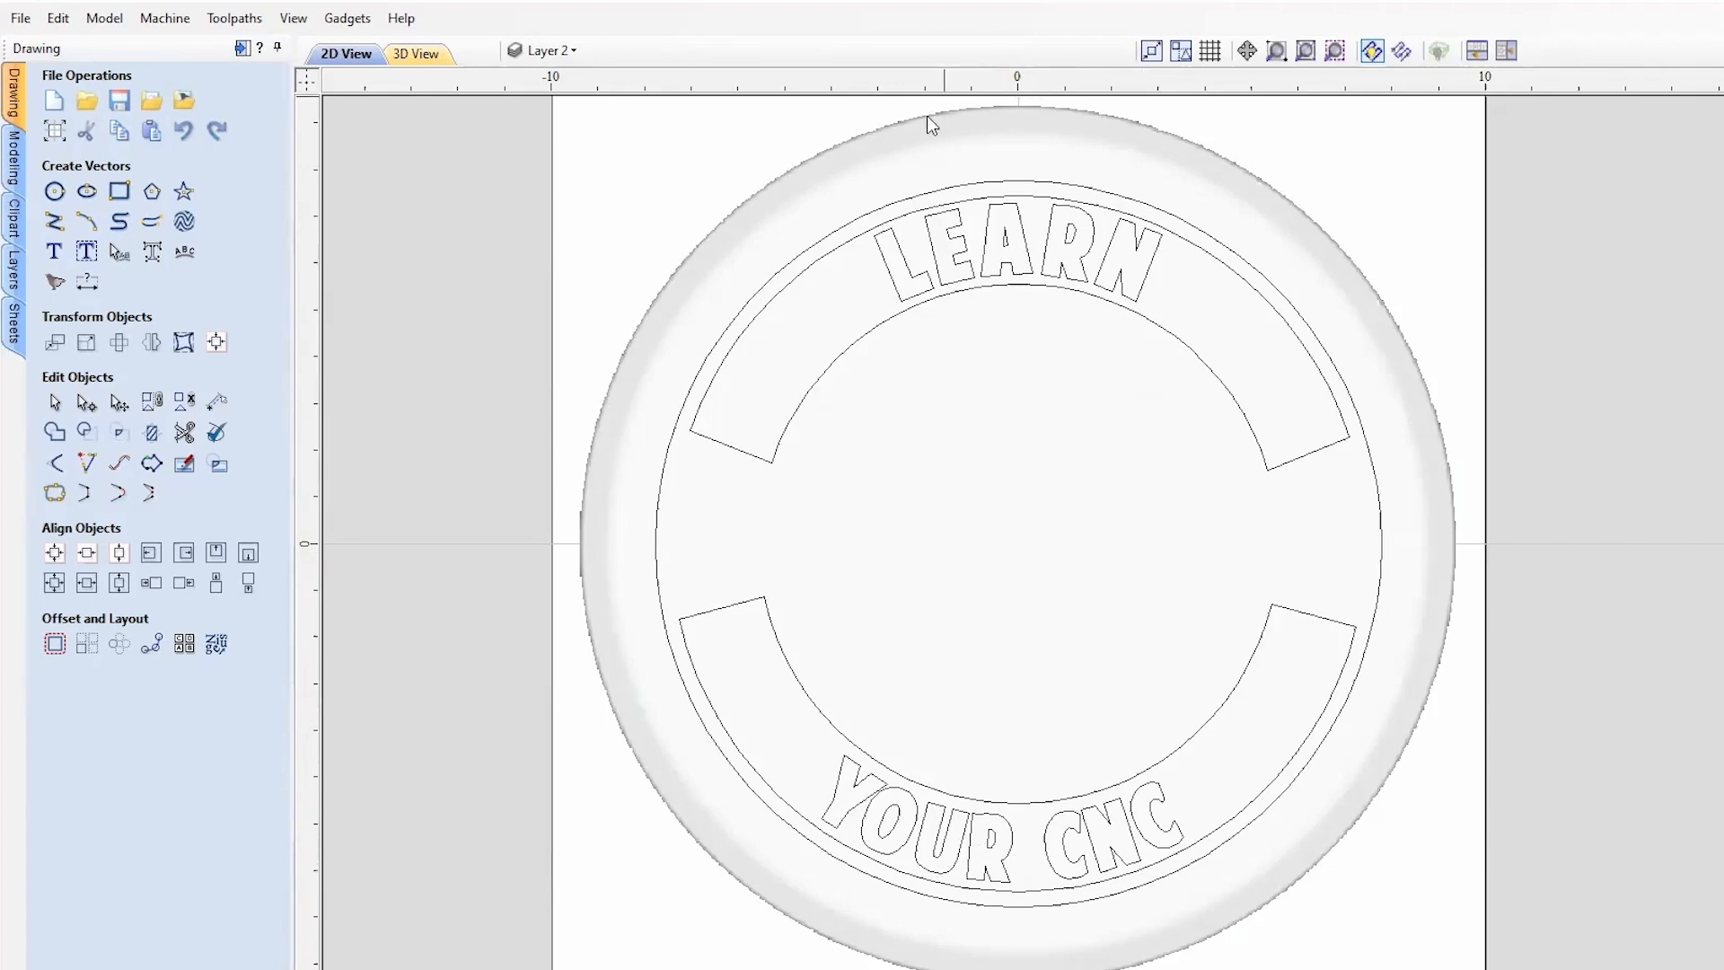
left_click(1506, 51)
scroll(1412, 269, "up", 2)
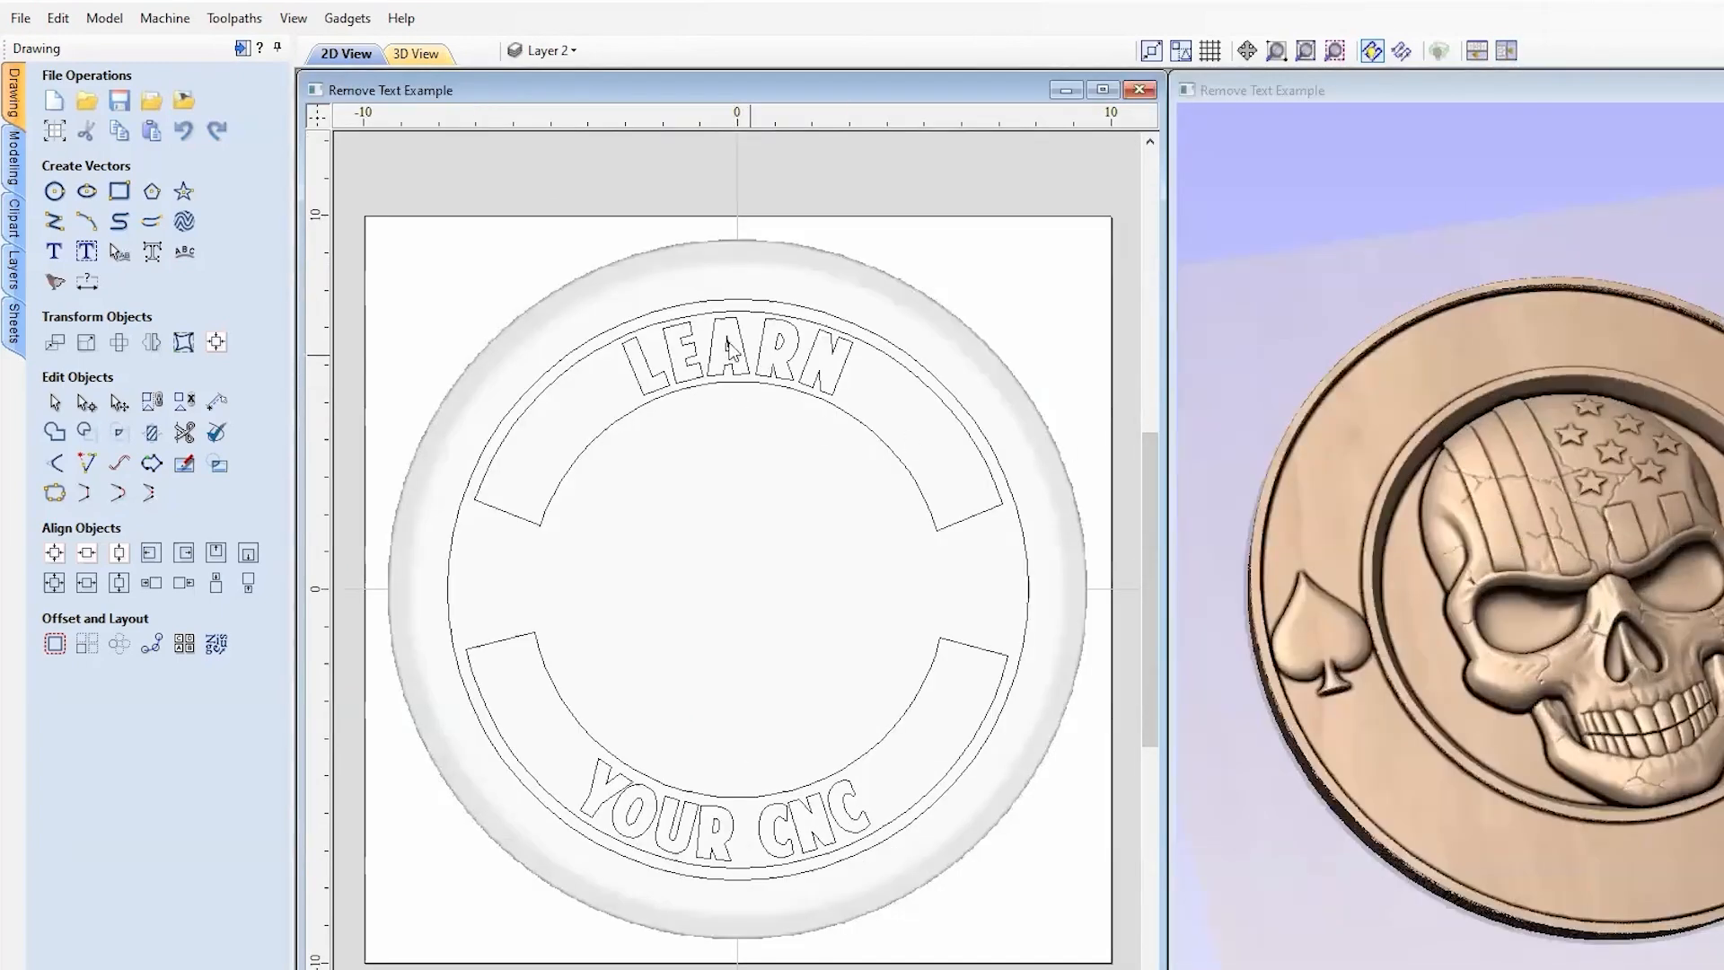
Step: Shape LEARN and YOUR CNC as raised letters with an angled 39.6° profile and -0.0075-inch base height
left_click(18, 155)
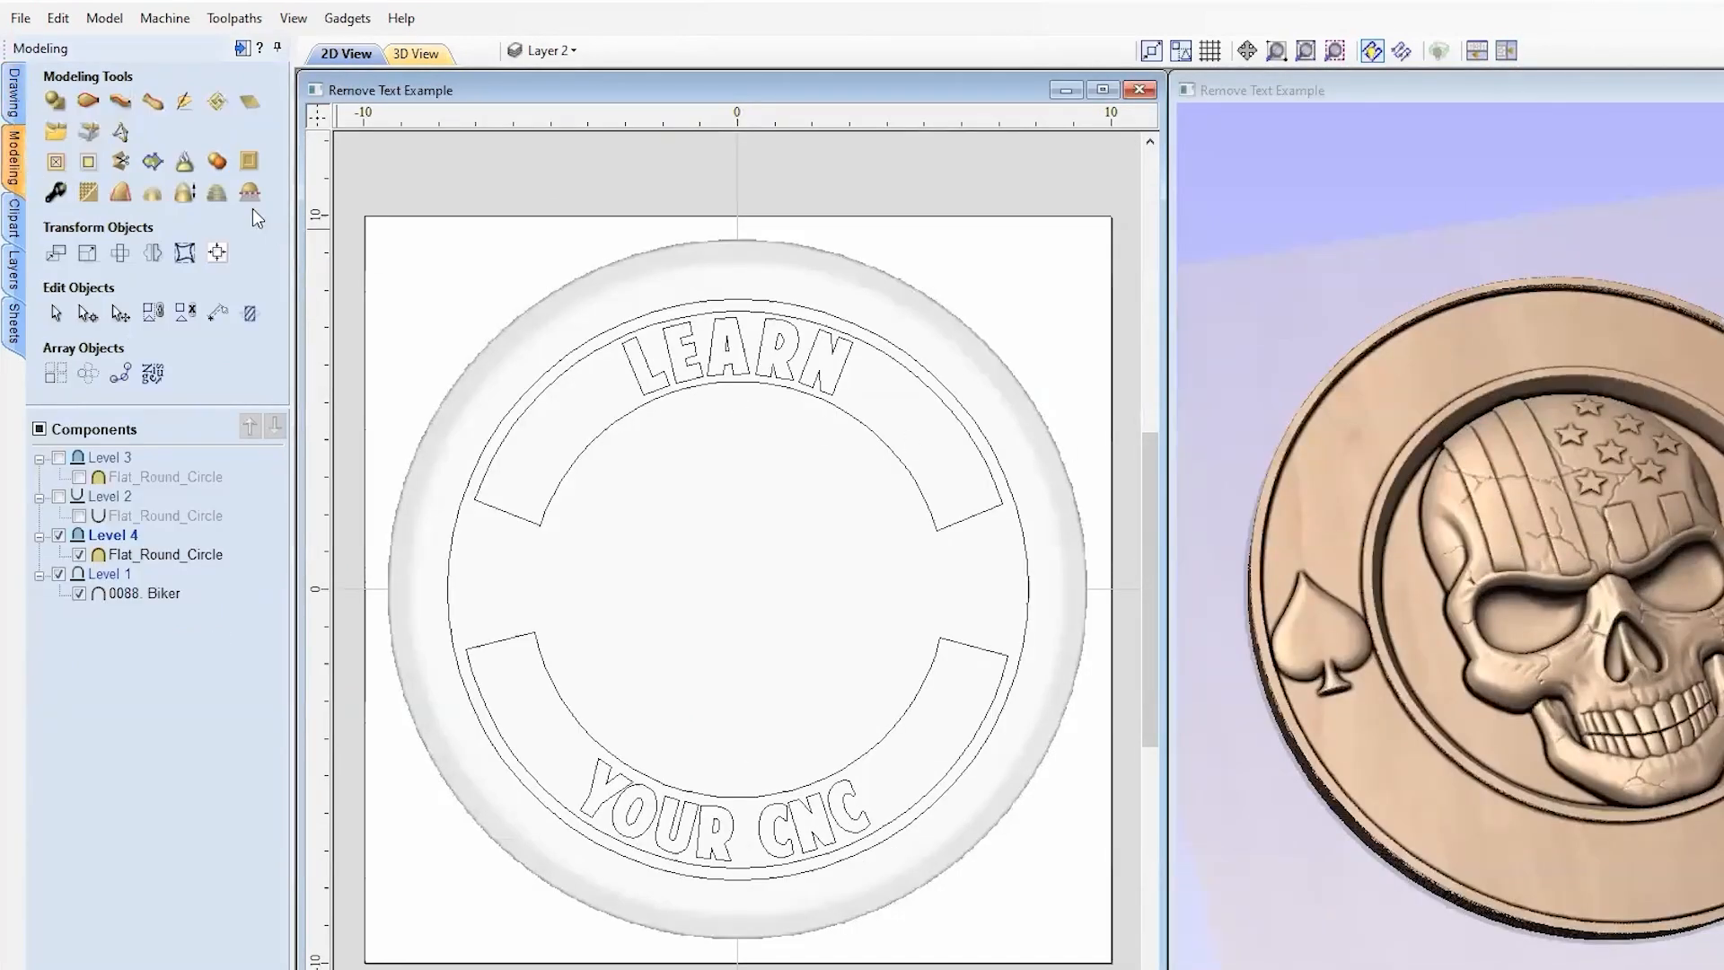
left_click(54, 104)
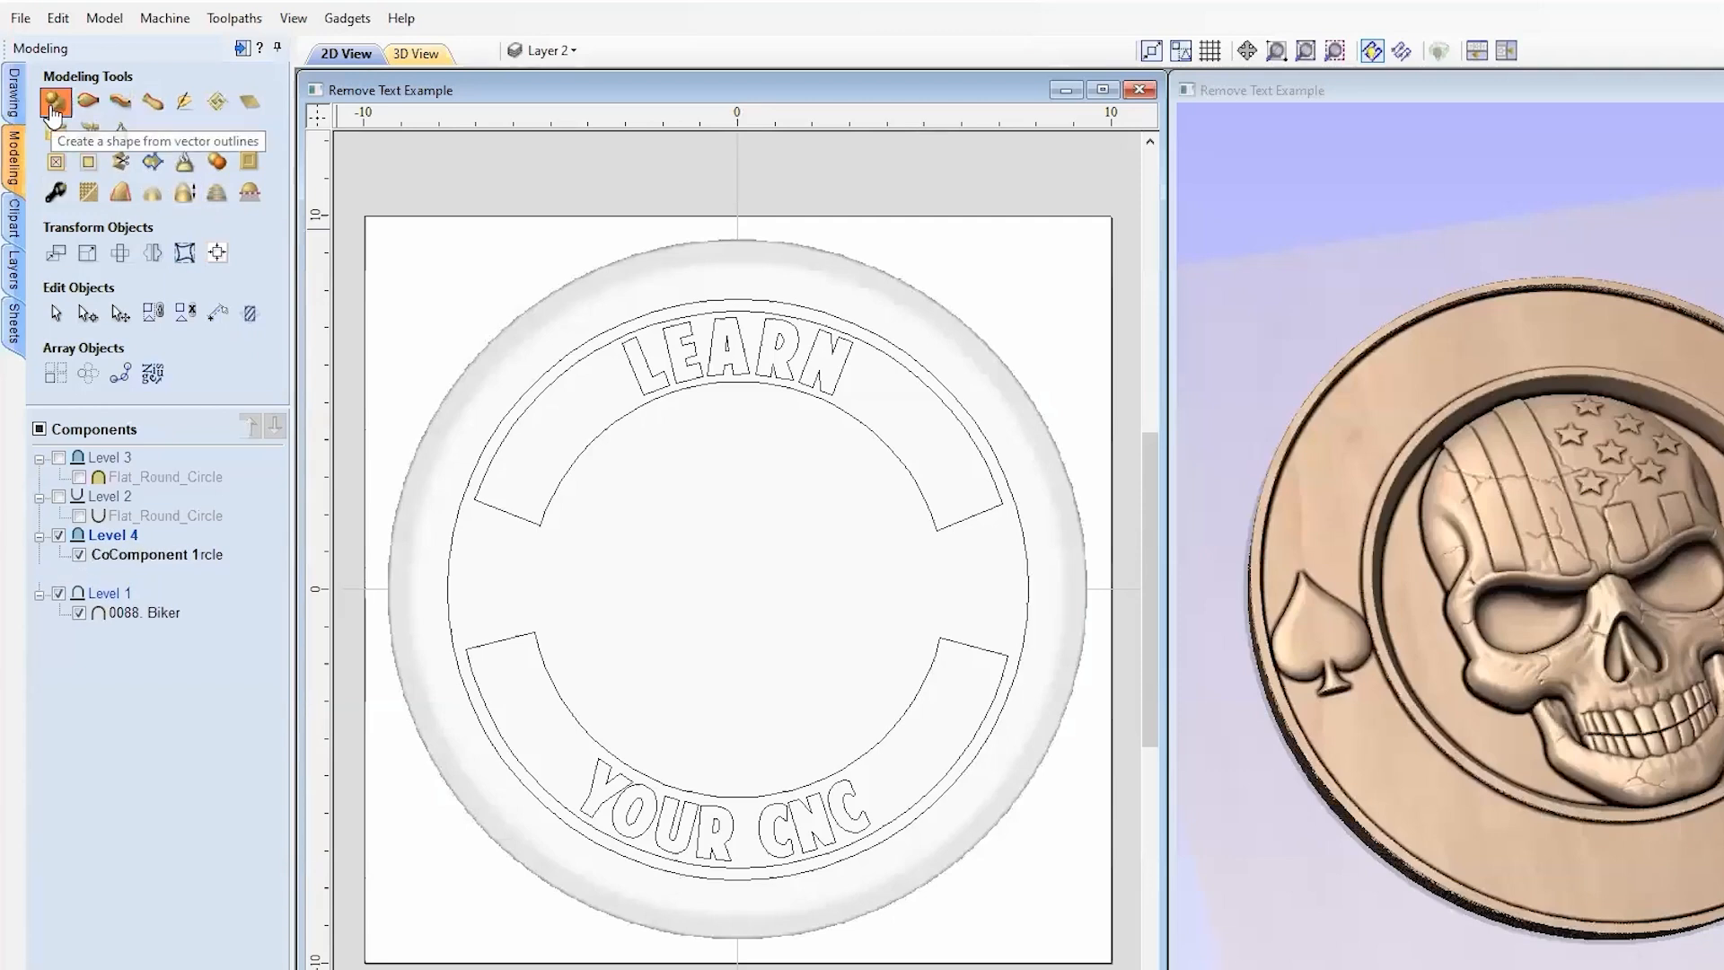
left_click(756, 355)
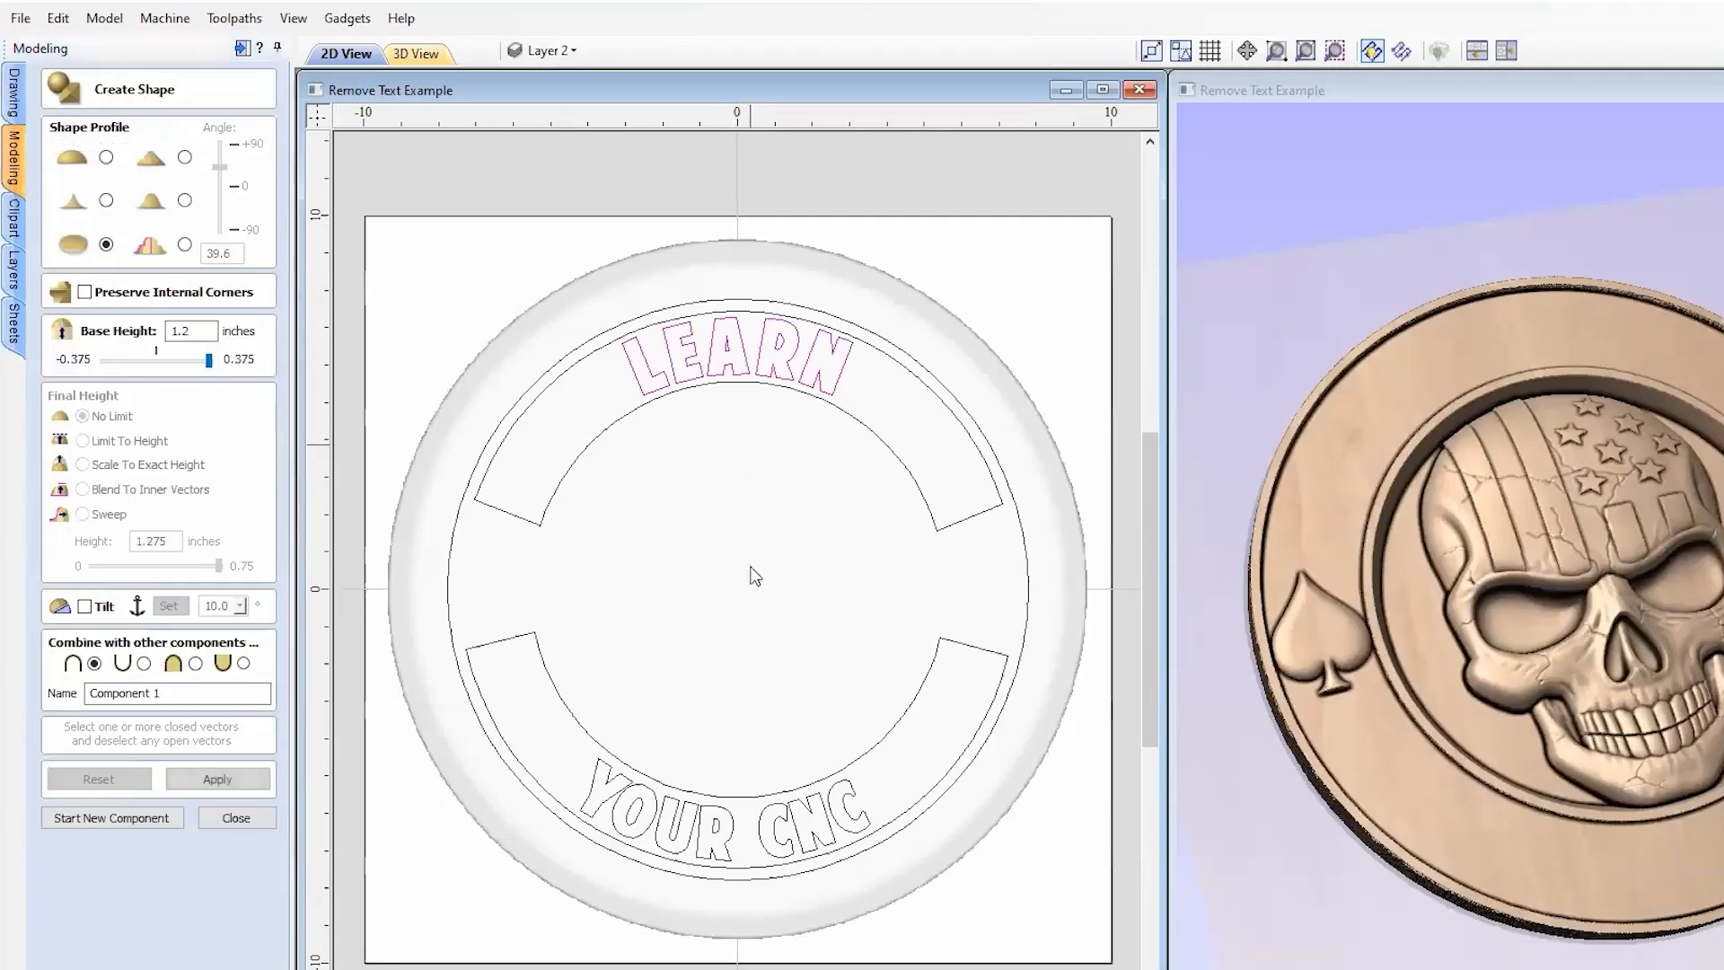
left_click(690, 808, "shift")
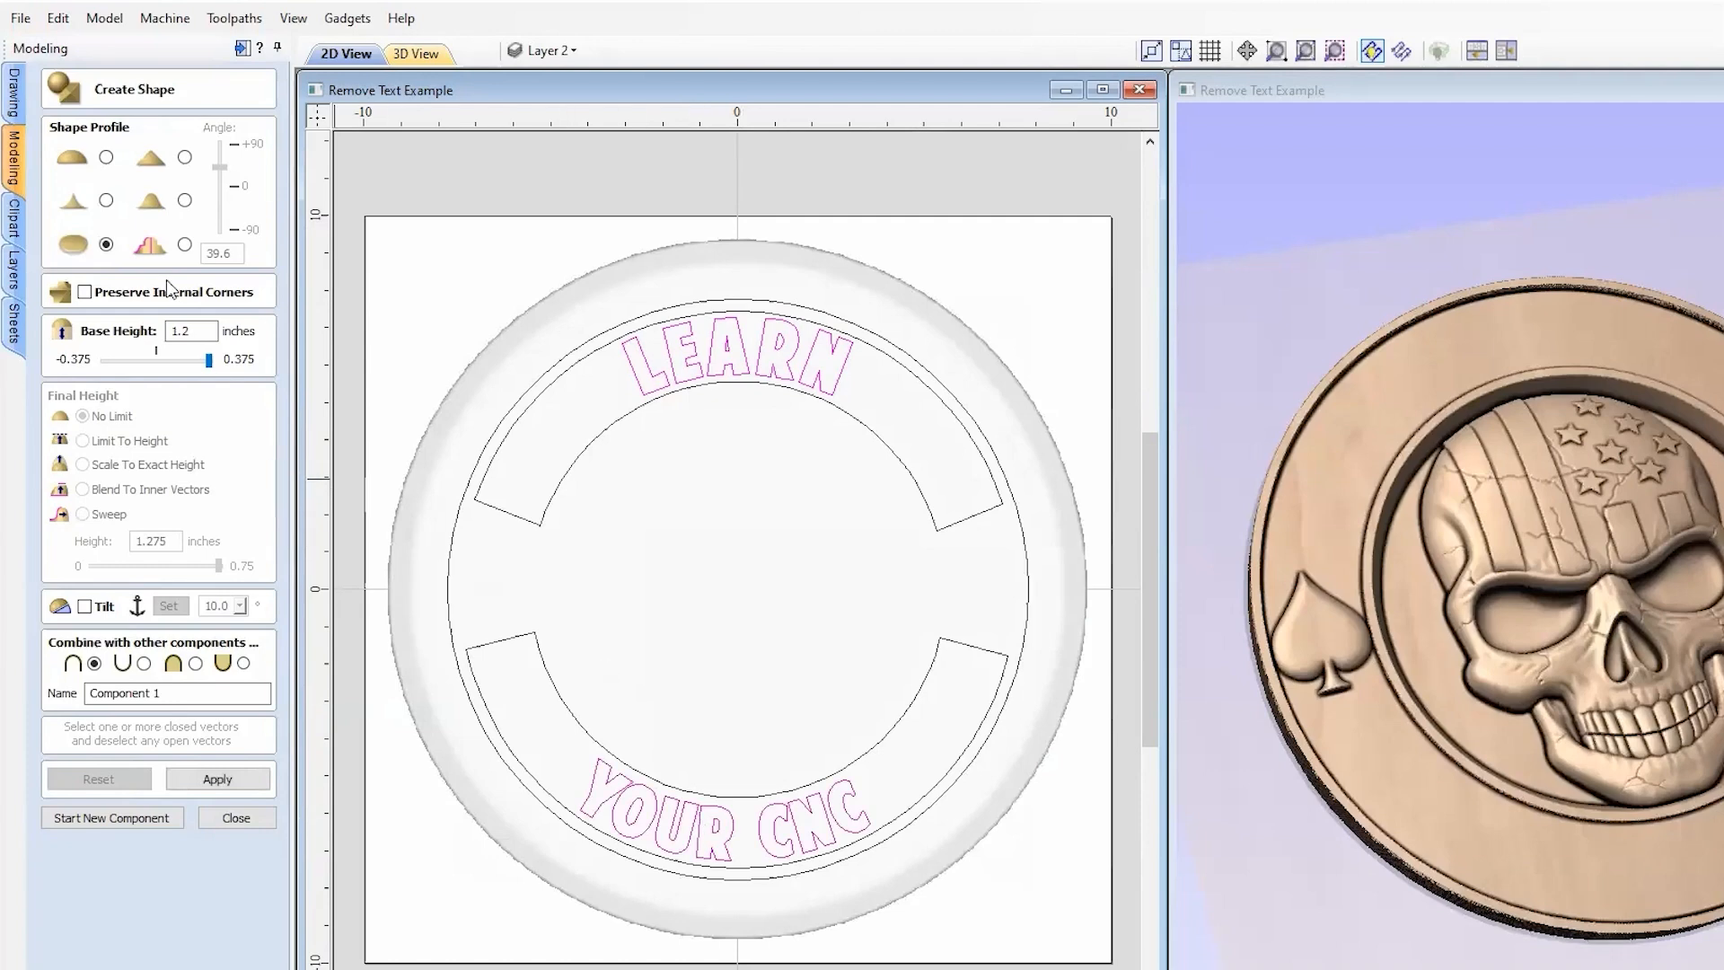
left_click(106, 243)
left_click(185, 158)
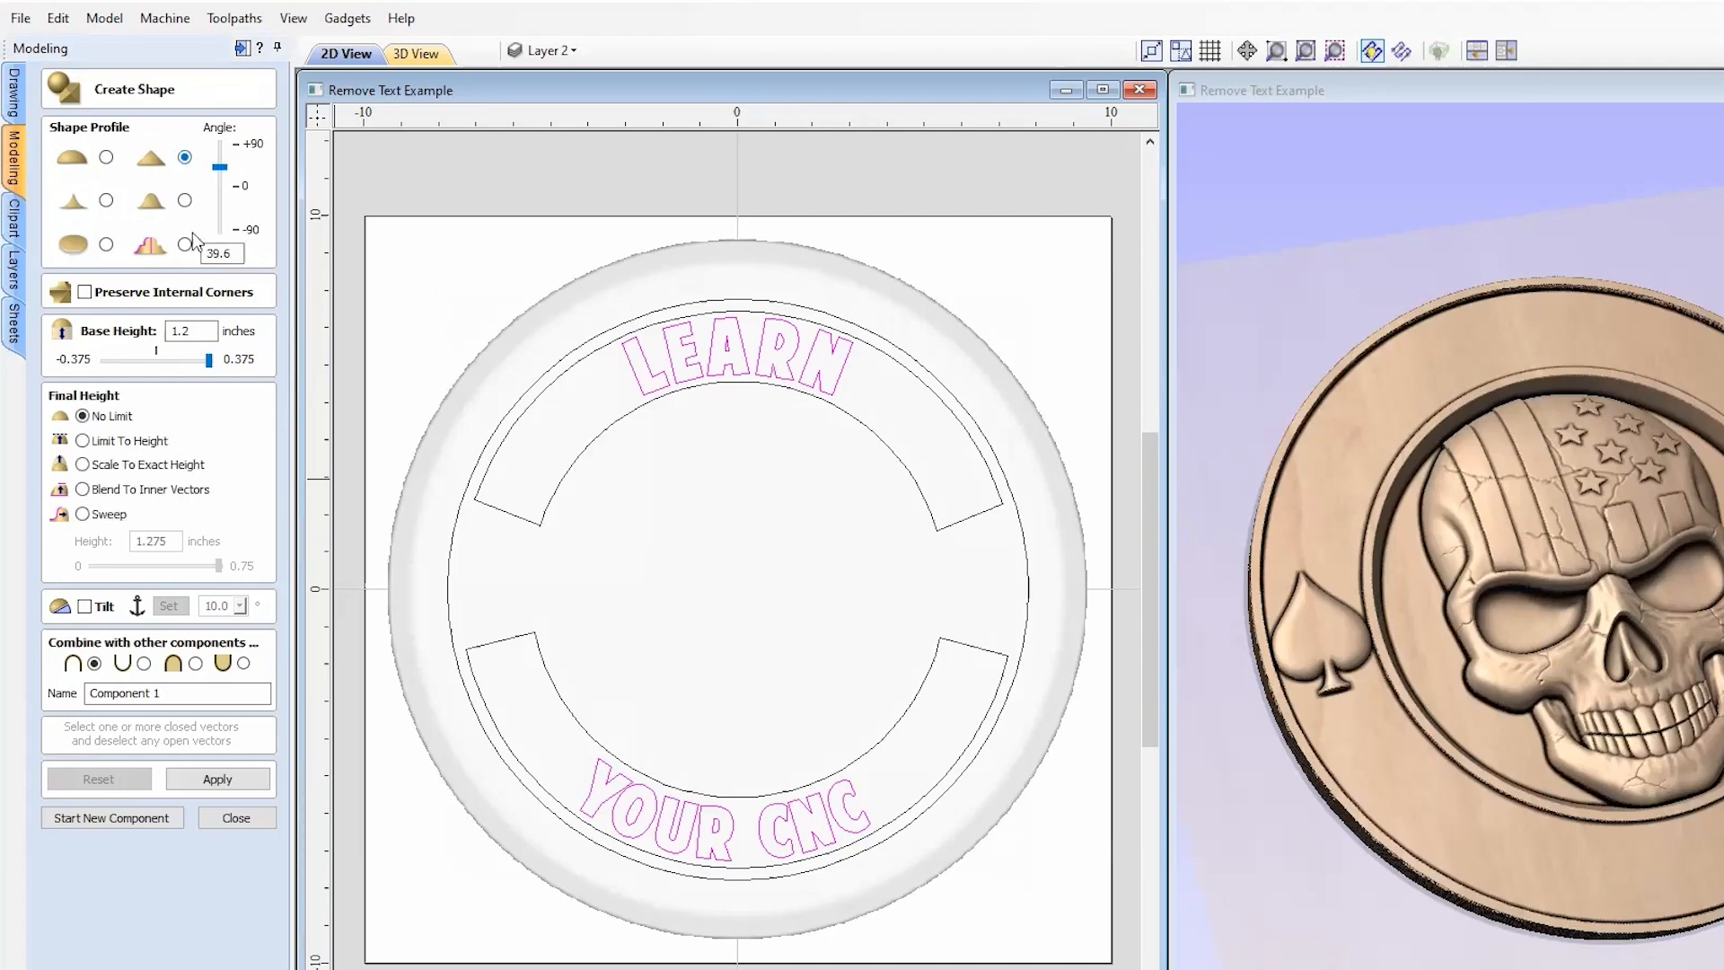
double_click(231, 254)
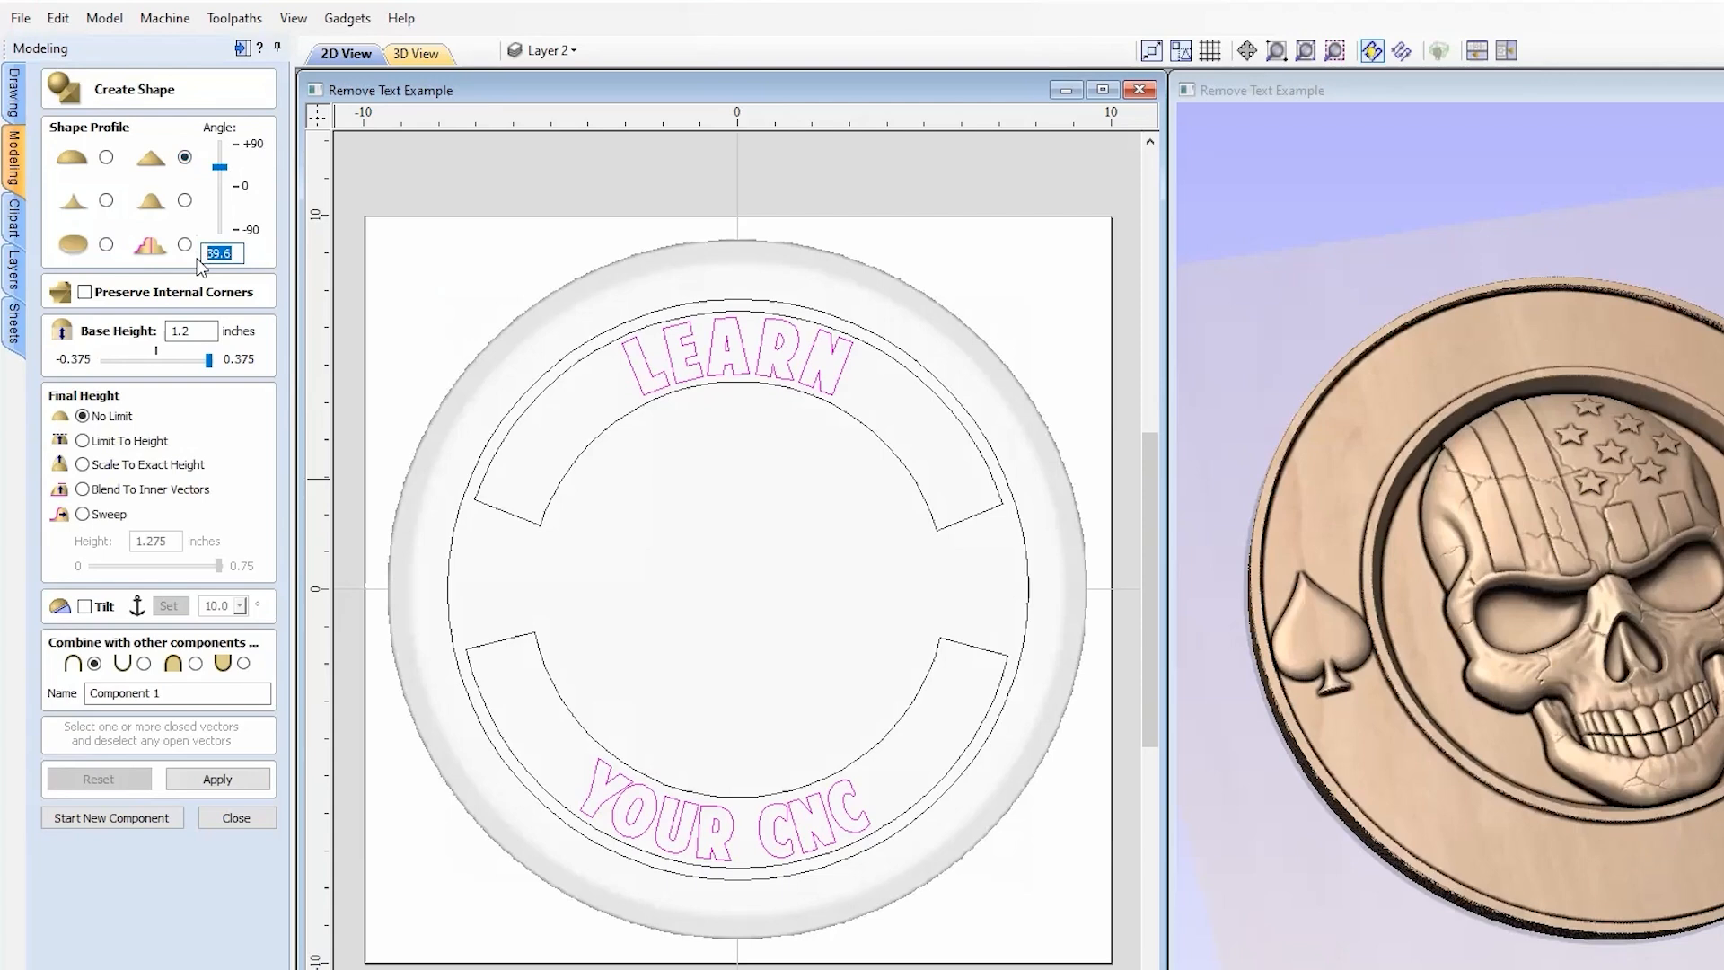
left_click(156, 359)
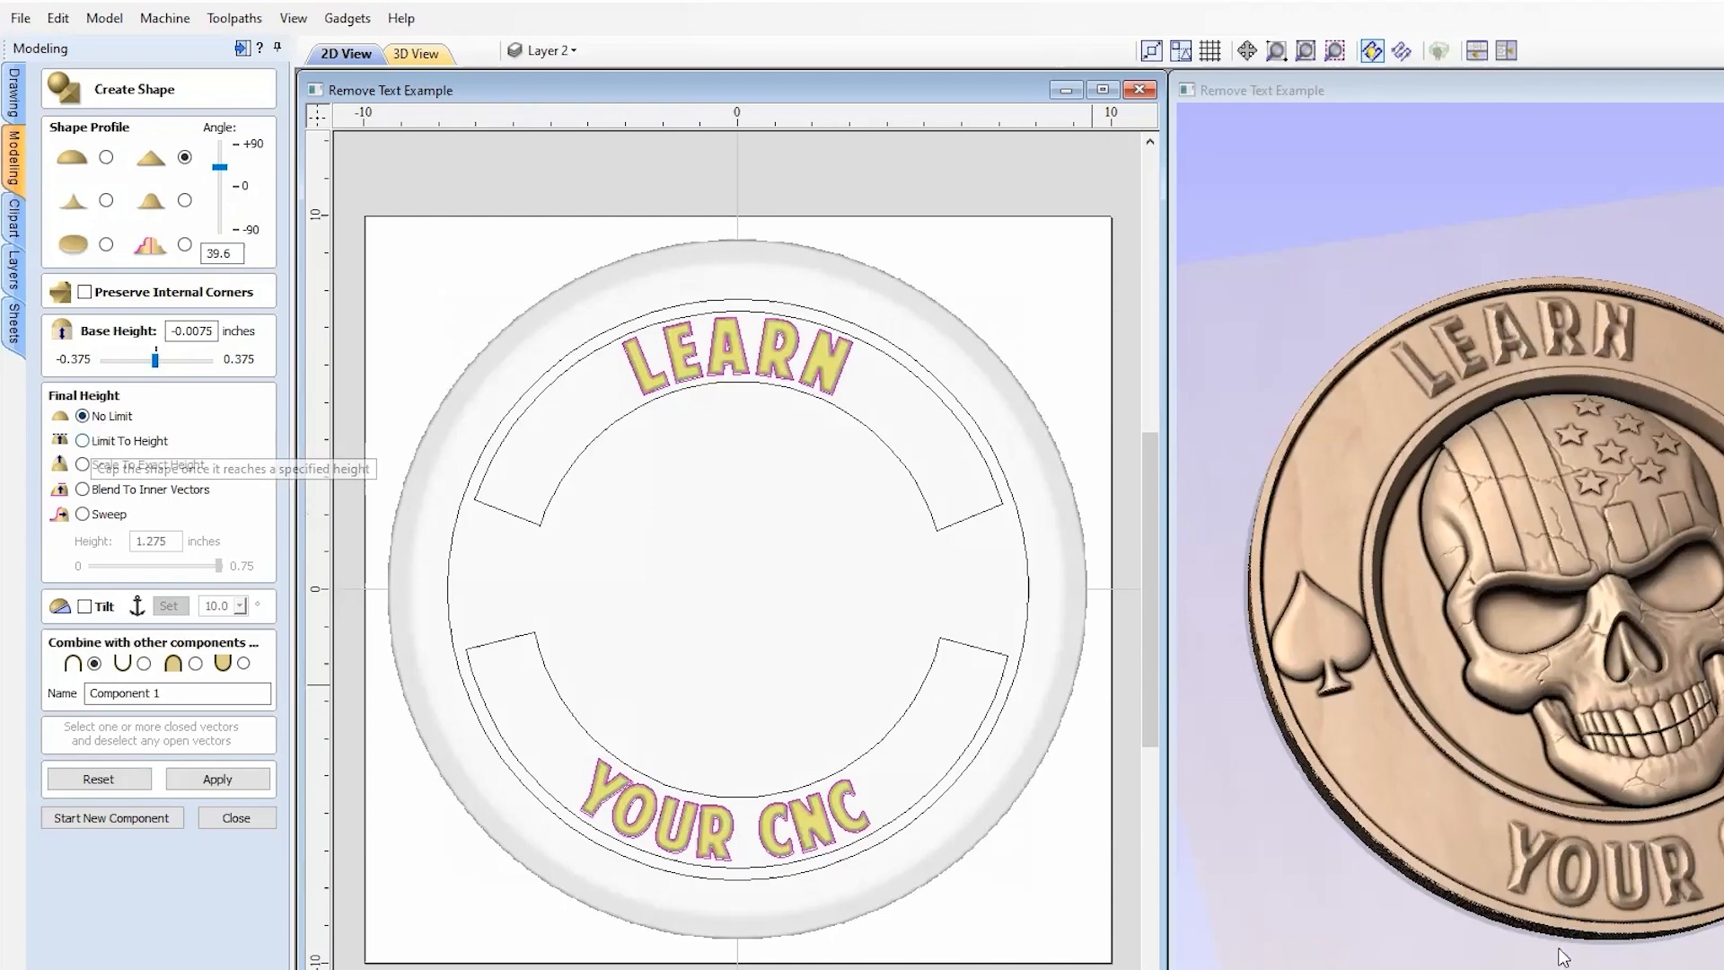
Step: Limit the lettering to a 0.125-inch height and reset its base height to 0
scroll(1343, 817, "up", 2)
scroll(1704, 802, "up", 5)
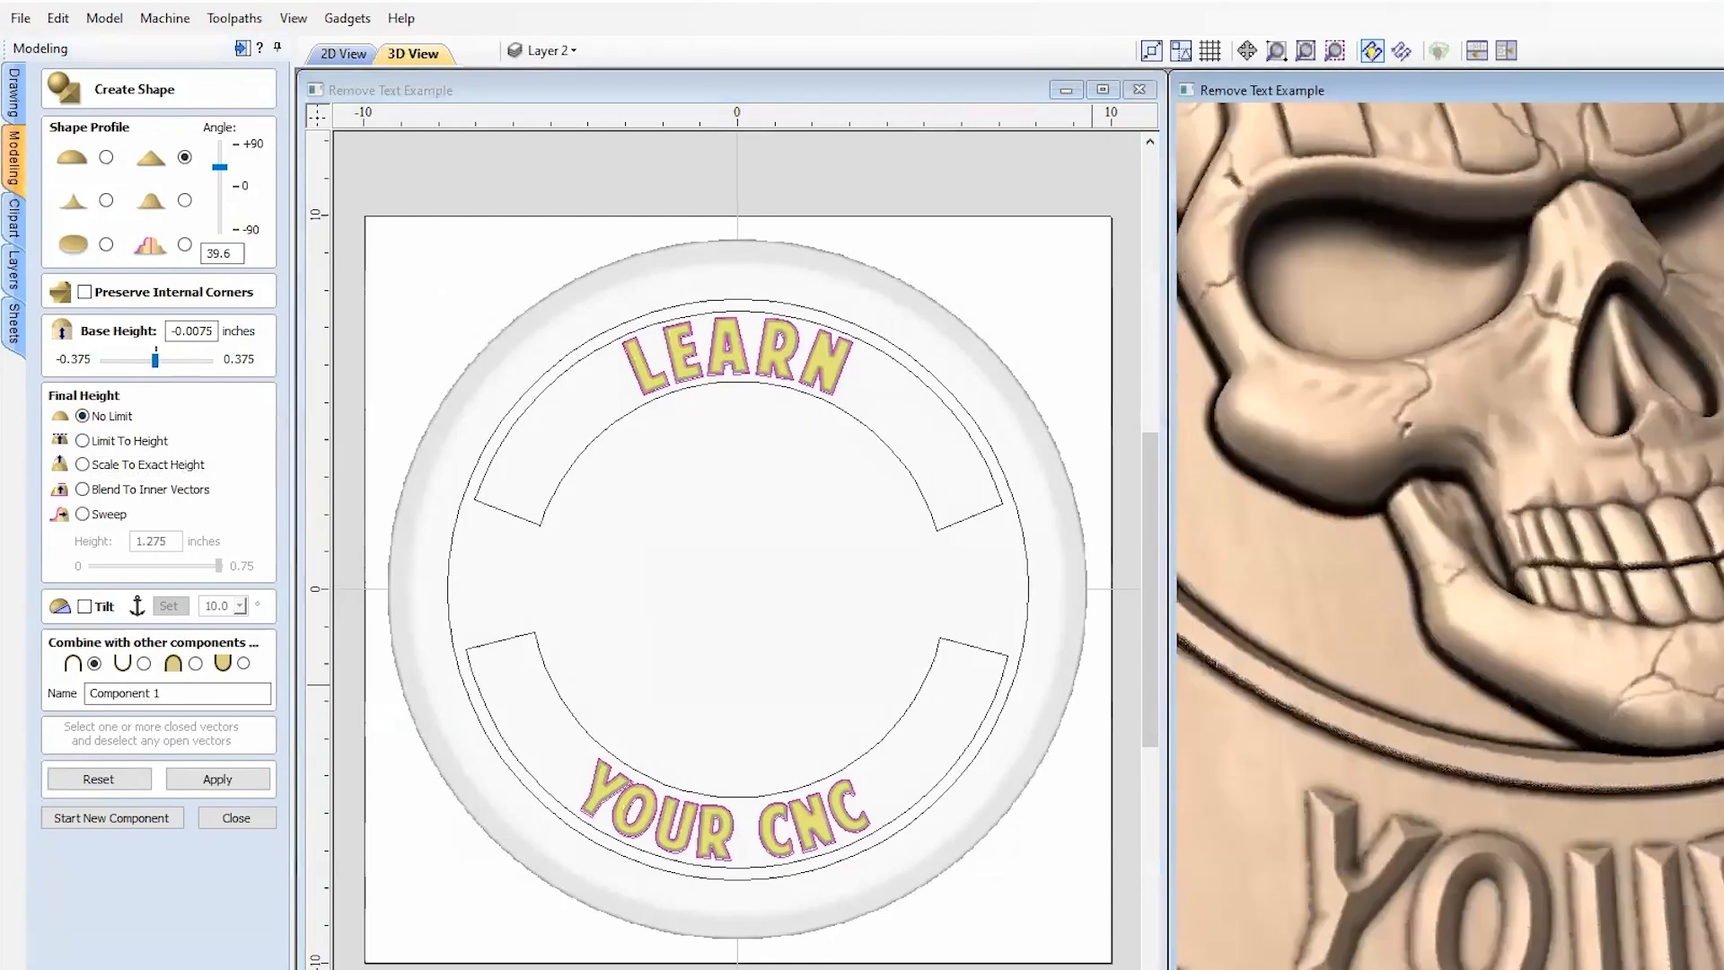
mouse_move(1704, 802)
left_mouse_down()
mouse_move(1717, 812)
mouse_move(1720, 709)
mouse_move(1505, 652)
left_mouse_up()
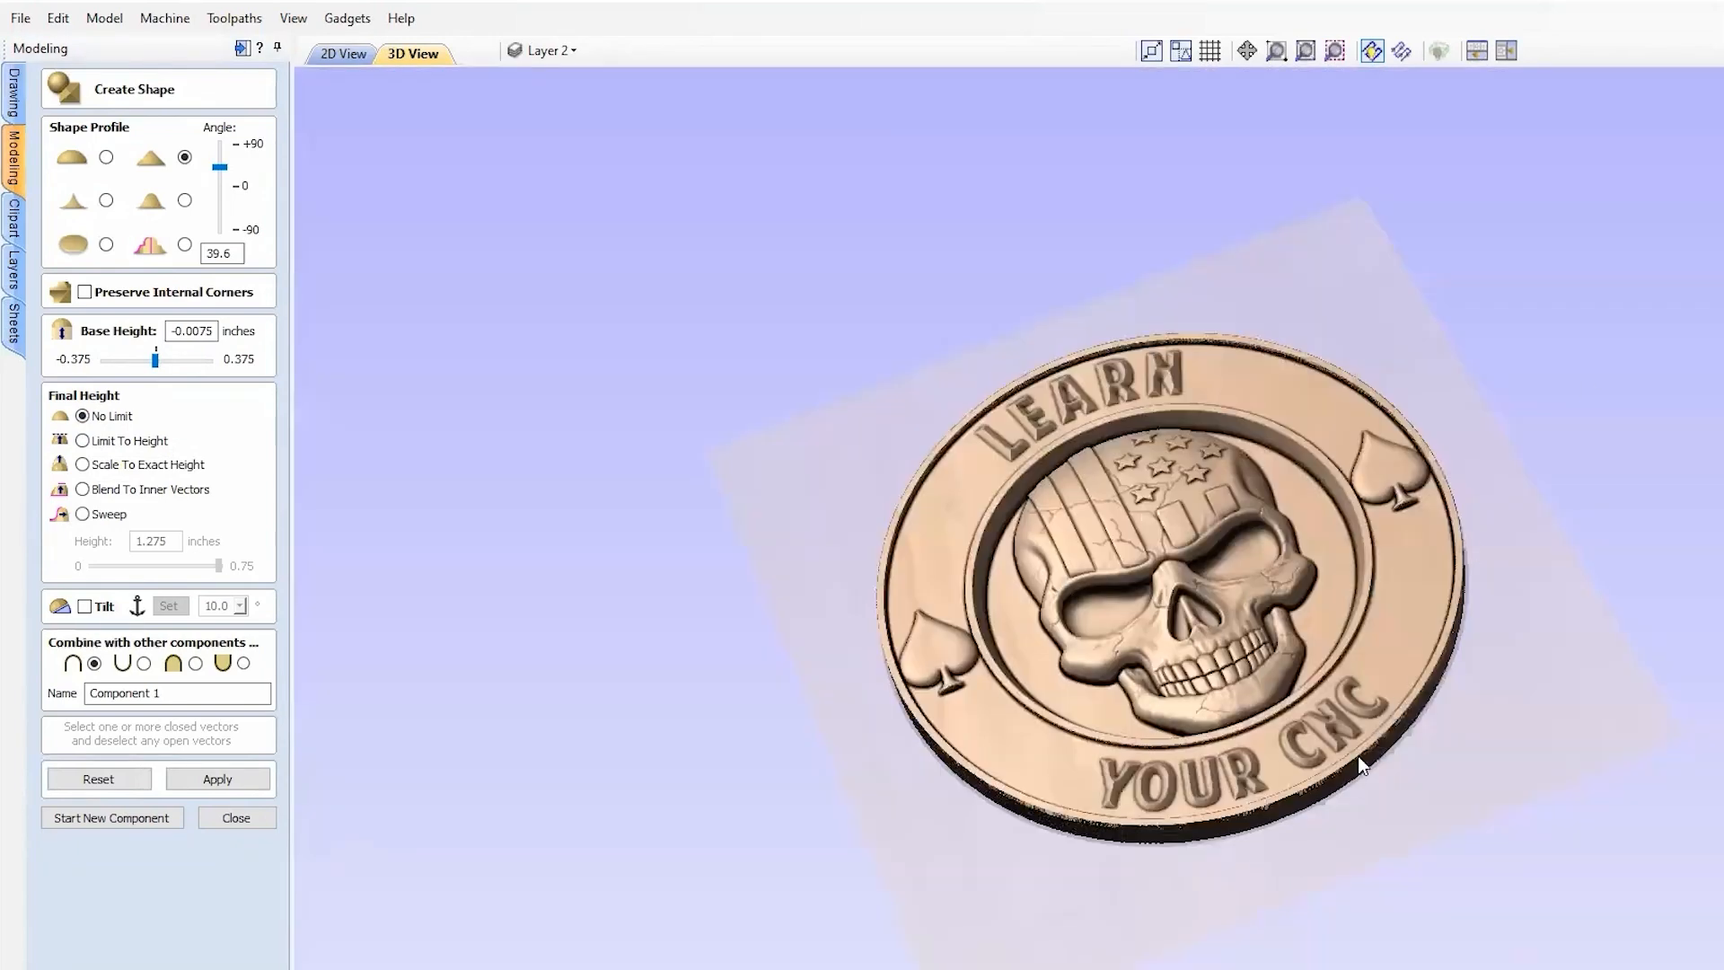
scroll(1257, 790, "up", 4)
middle_click_drag(1235, 897, 1254, 817)
scroll(1223, 832, "up", 3)
left_click_drag(1221, 831, 1085, 826)
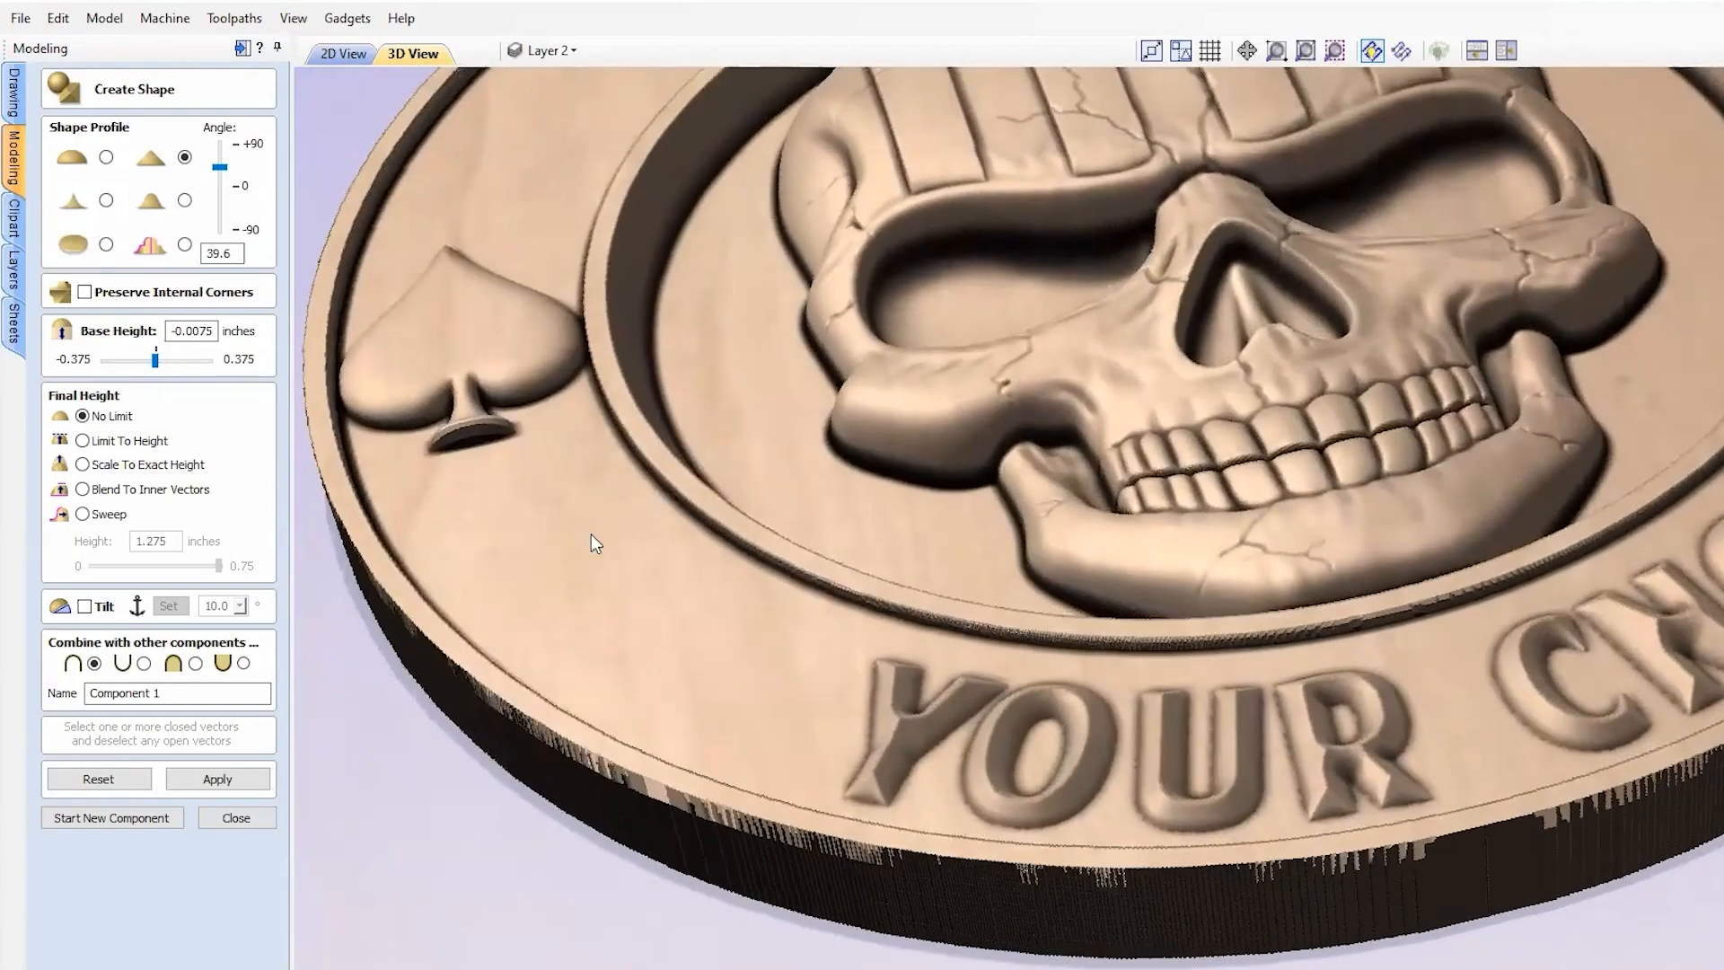
left_click(82, 441)
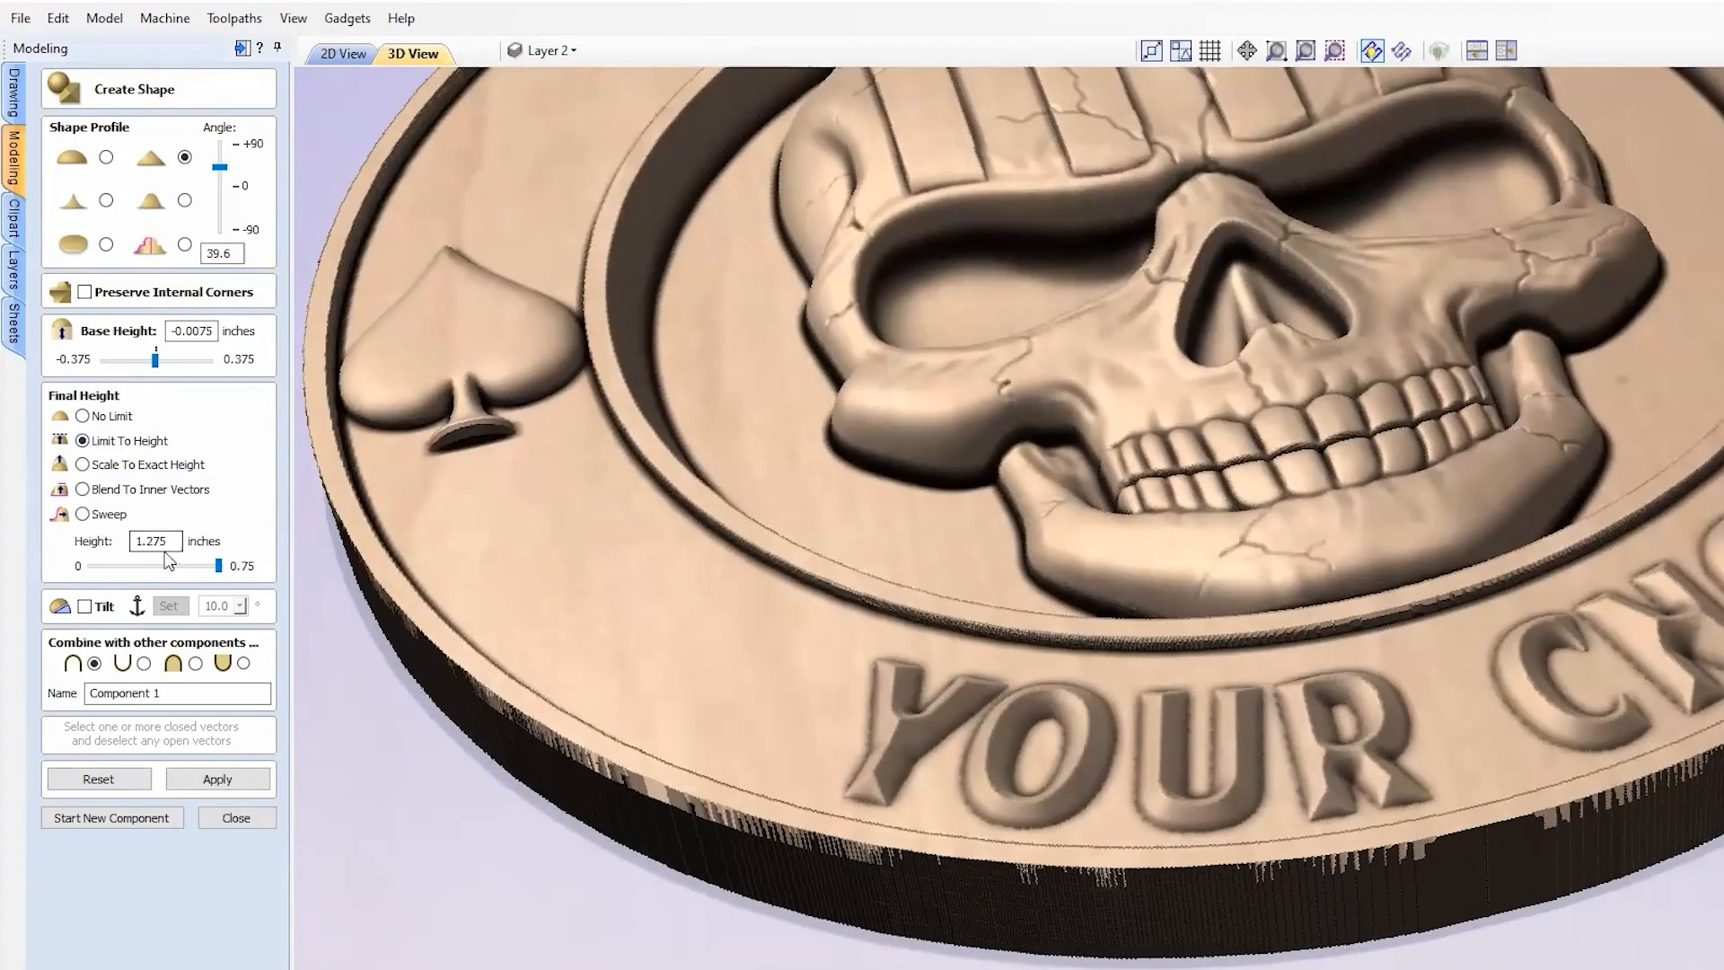
left_click_drag(168, 541, 117, 550)
type("0.125")
left_click_drag(215, 331, 108, 340)
type("0")
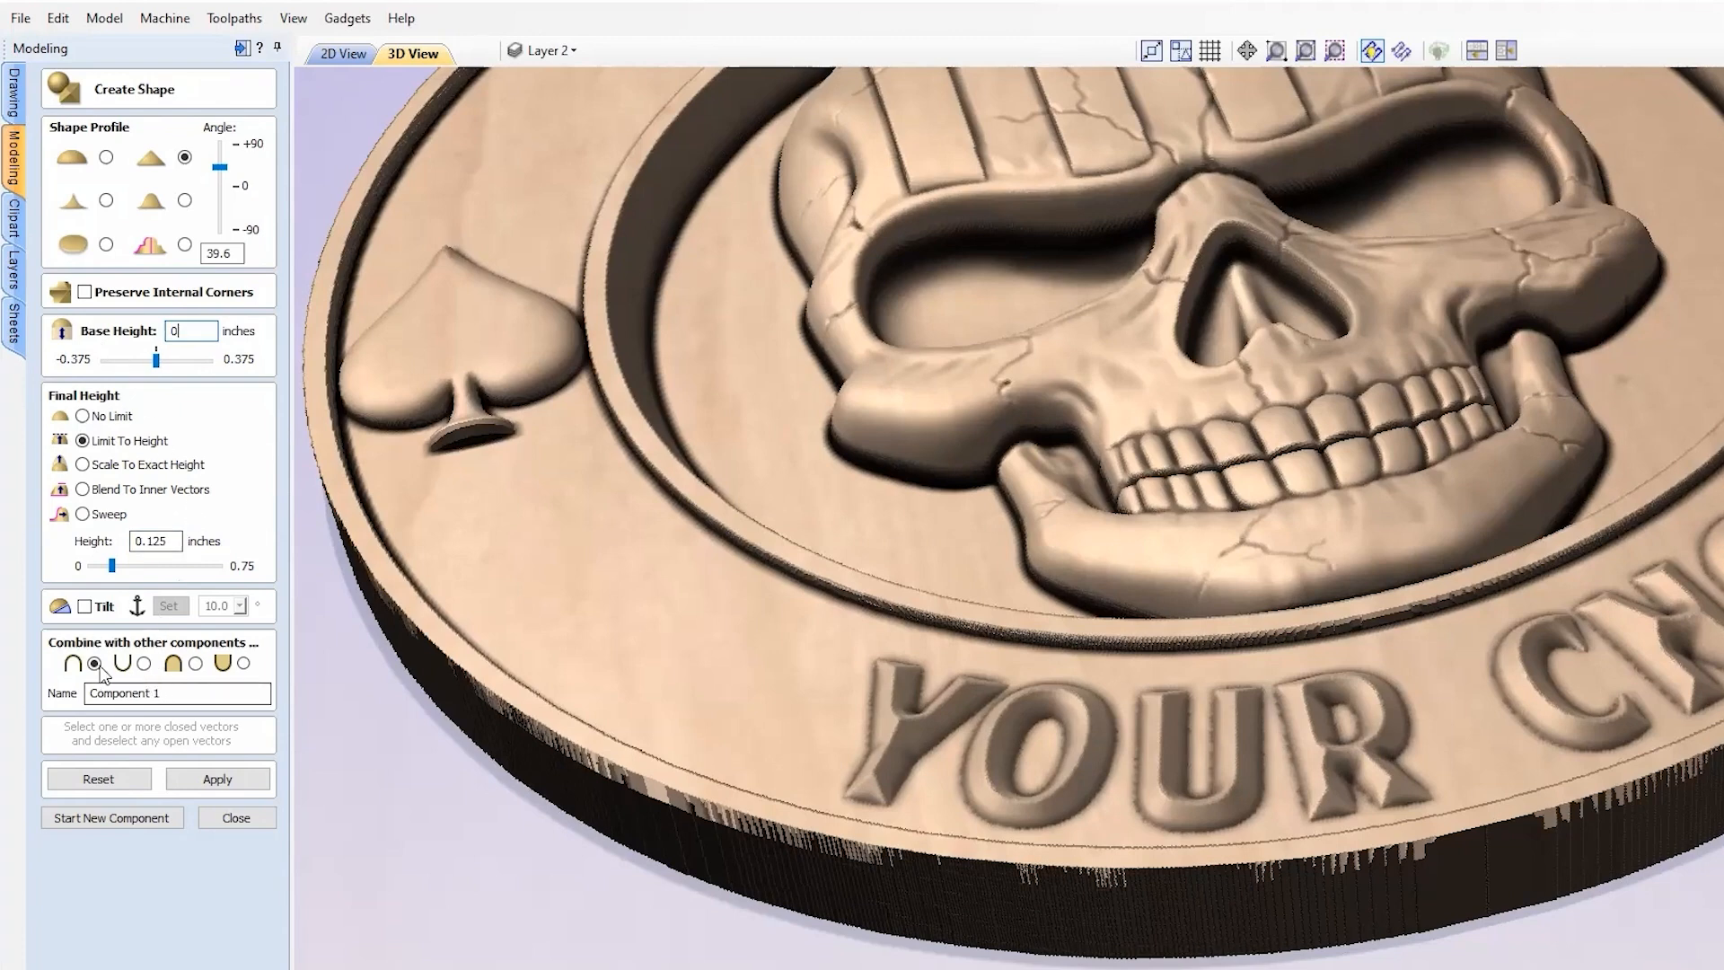
Step: Apply the angled lettering shape and steepen the letter sides to about 63°
left_click(219, 779)
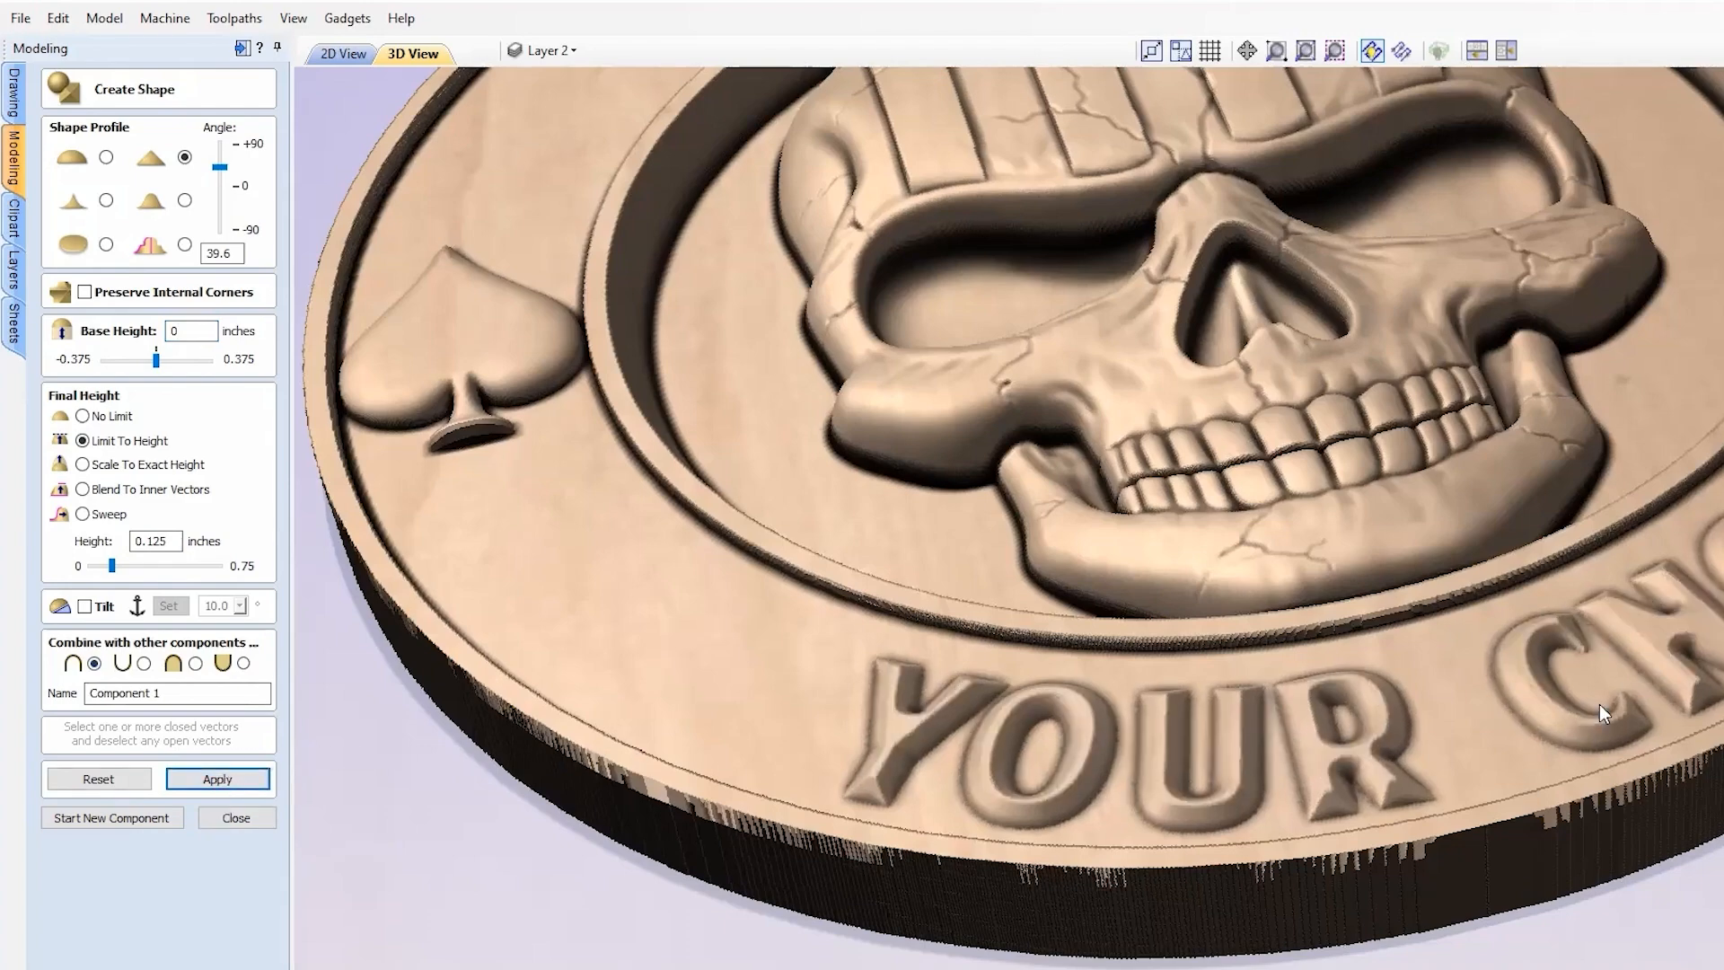
left_click_drag(1562, 727, 1473, 792)
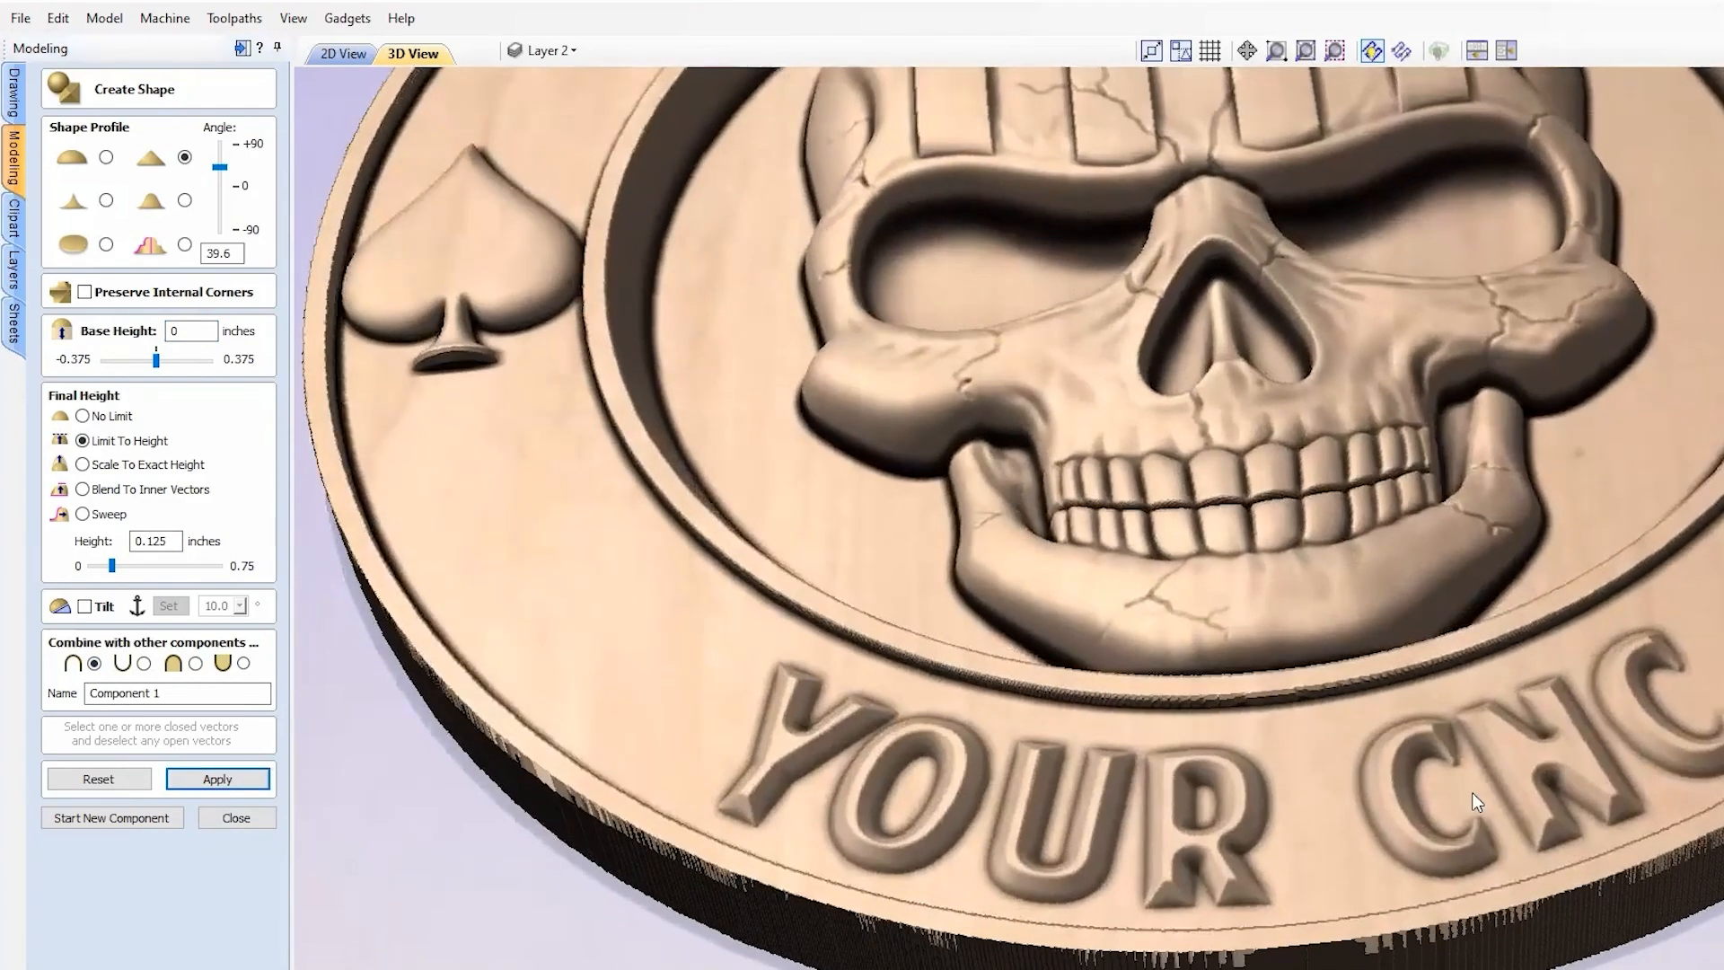
left_click_drag(220, 167, 221, 159)
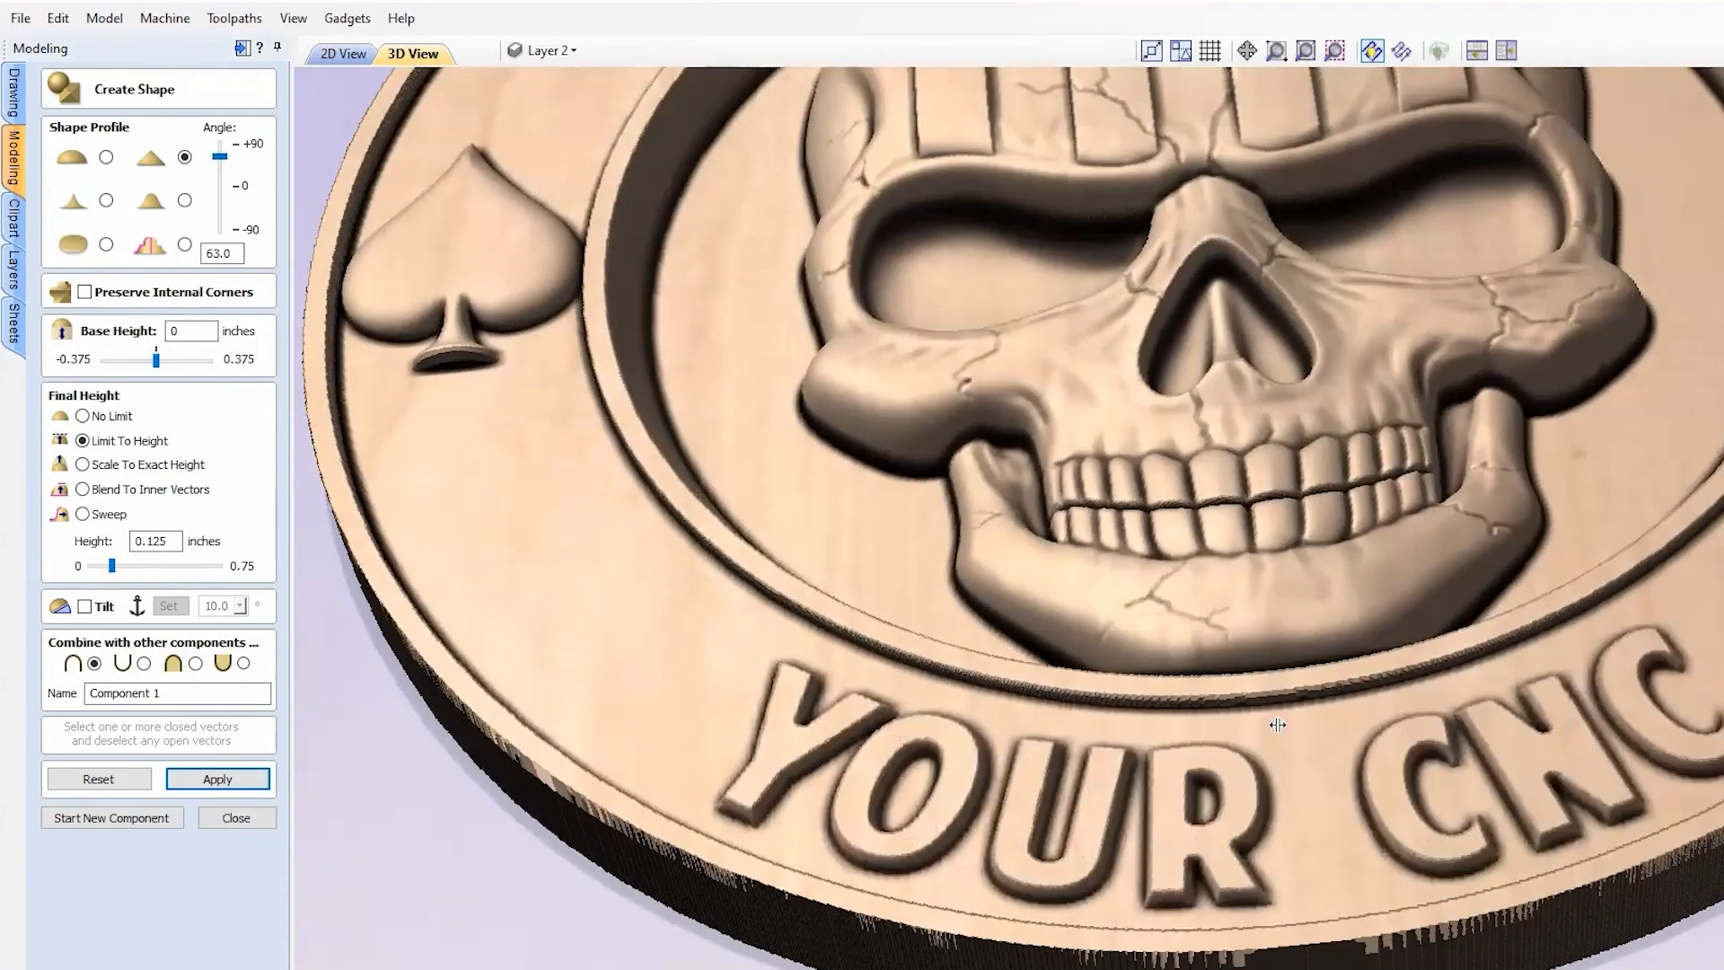
scroll(1293, 863, "down", 5)
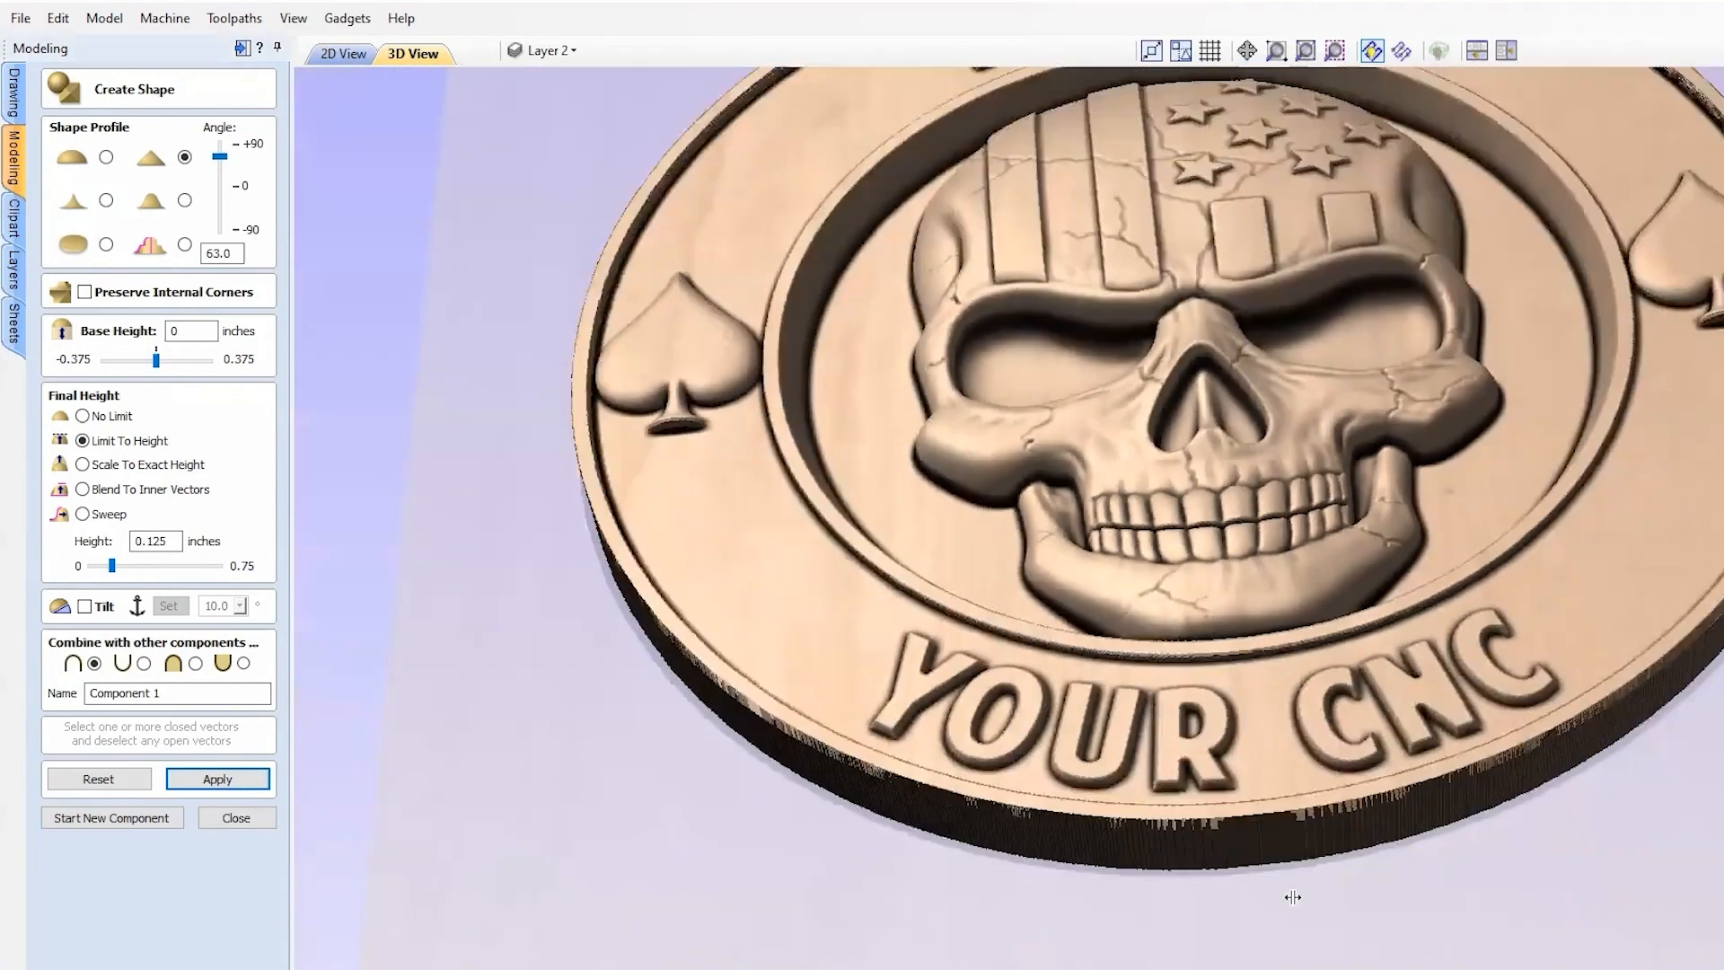
scroll(1275, 352, "up", 3)
middle_click_drag(1275, 352, 1255, 165)
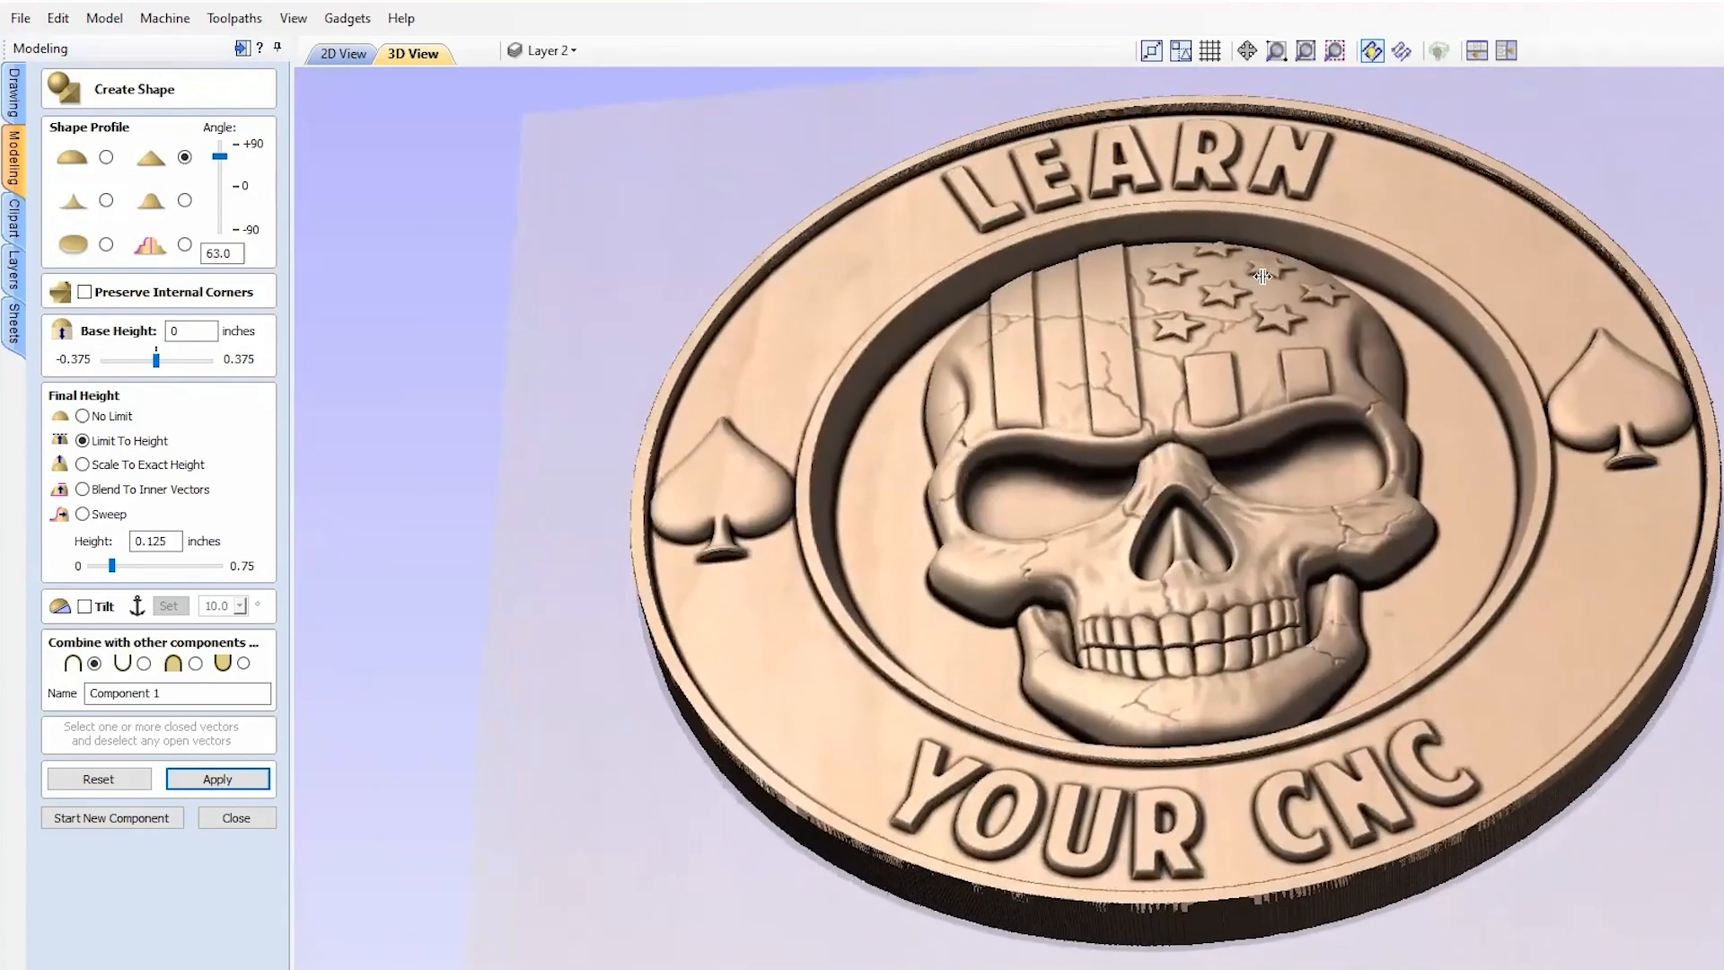
scroll(1254, 171, "up", 3)
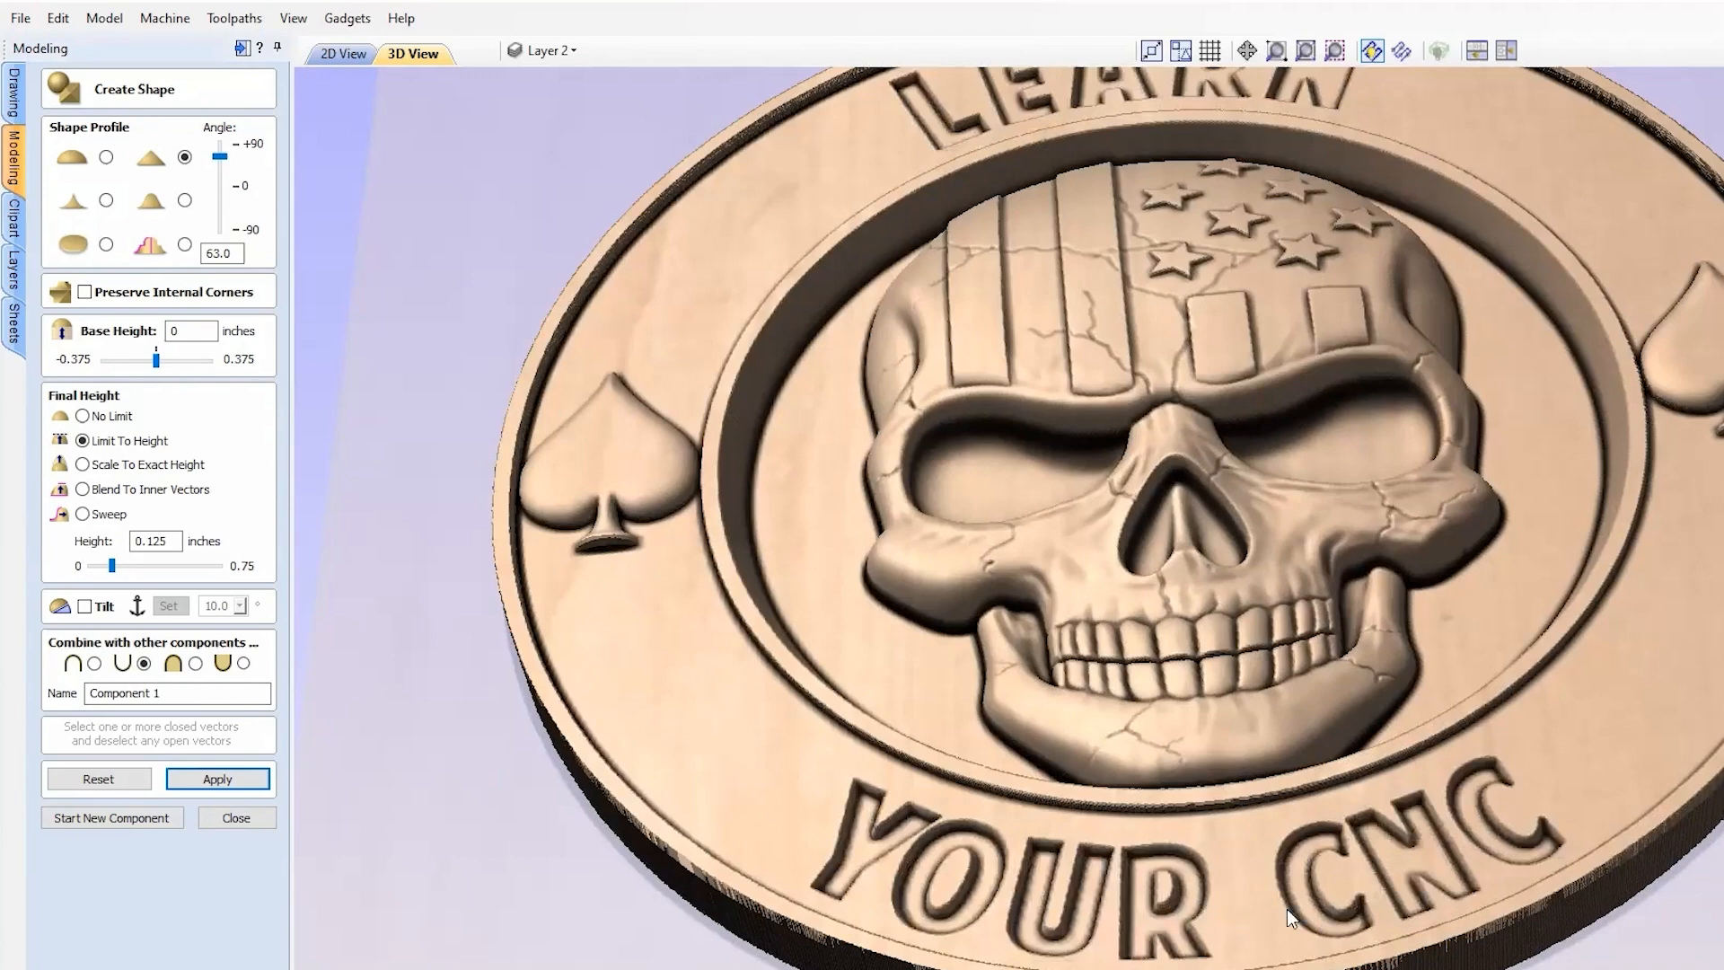
Step: Set the letter side angle to 64.8° and combine the lettering with the coin by Add
left_click_drag(220, 166, 224, 174)
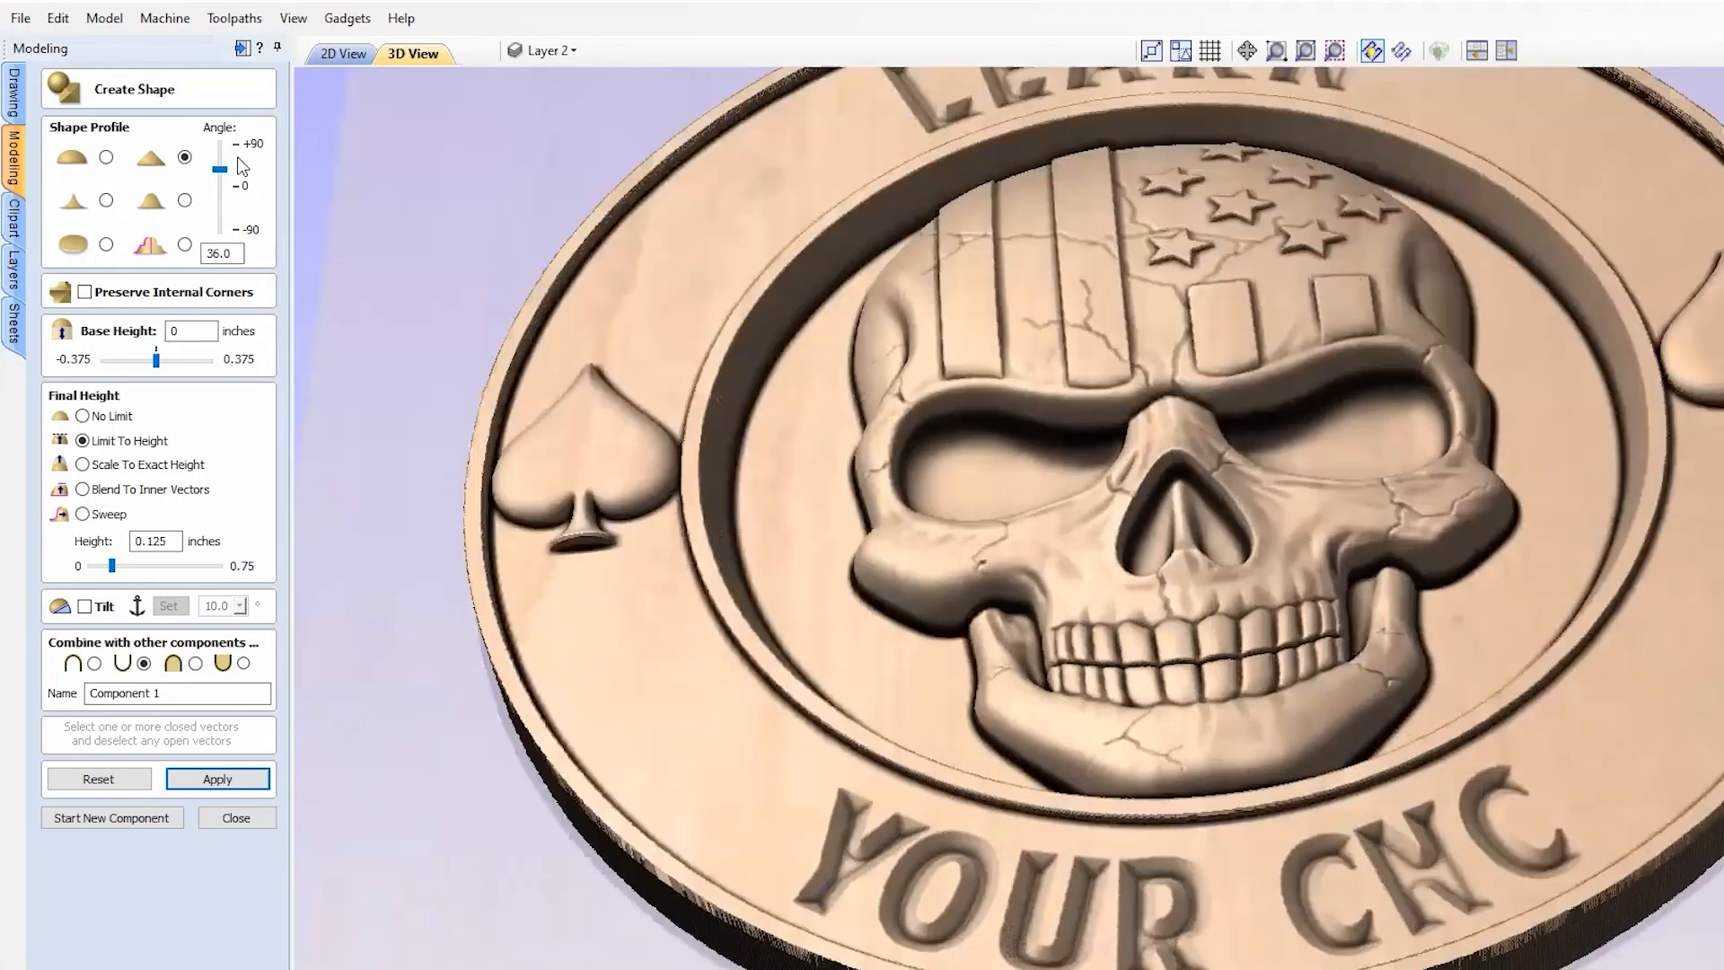
left_click(94, 664)
left_click_drag(221, 172, 221, 159)
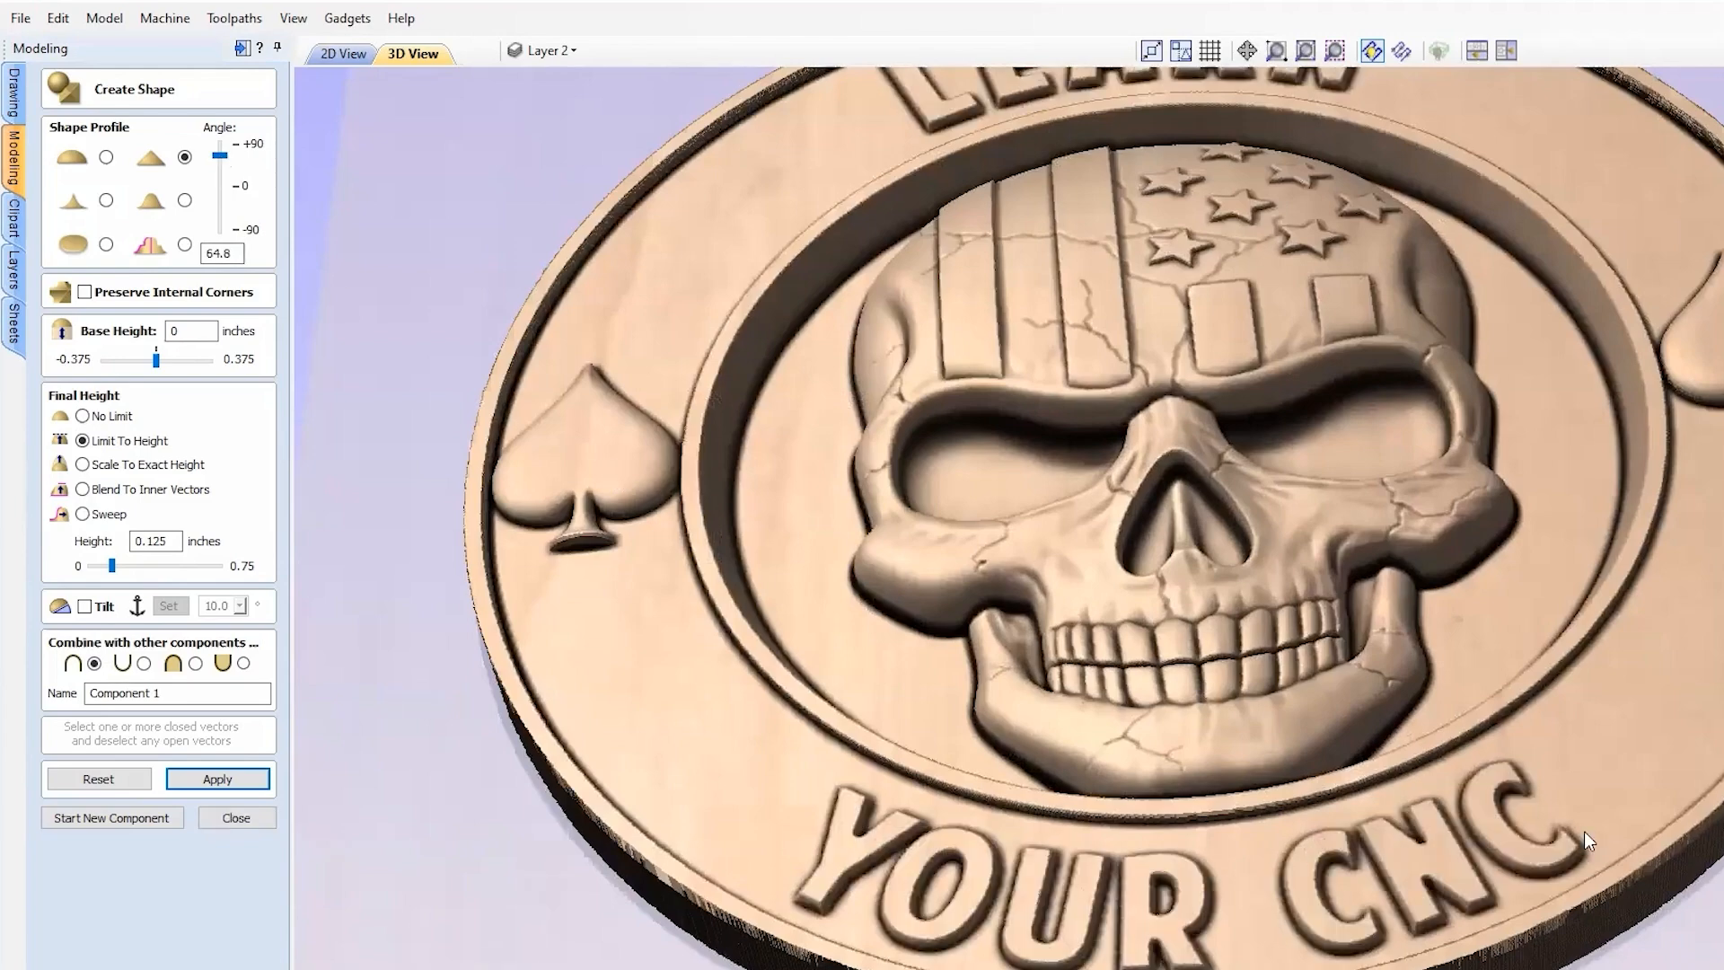
scroll(1304, 695, "down", 1)
left_click_drag(1304, 695, 1419, 732)
scroll(1275, 503, "down", 3)
left_click_drag(1279, 503, 1150, 458)
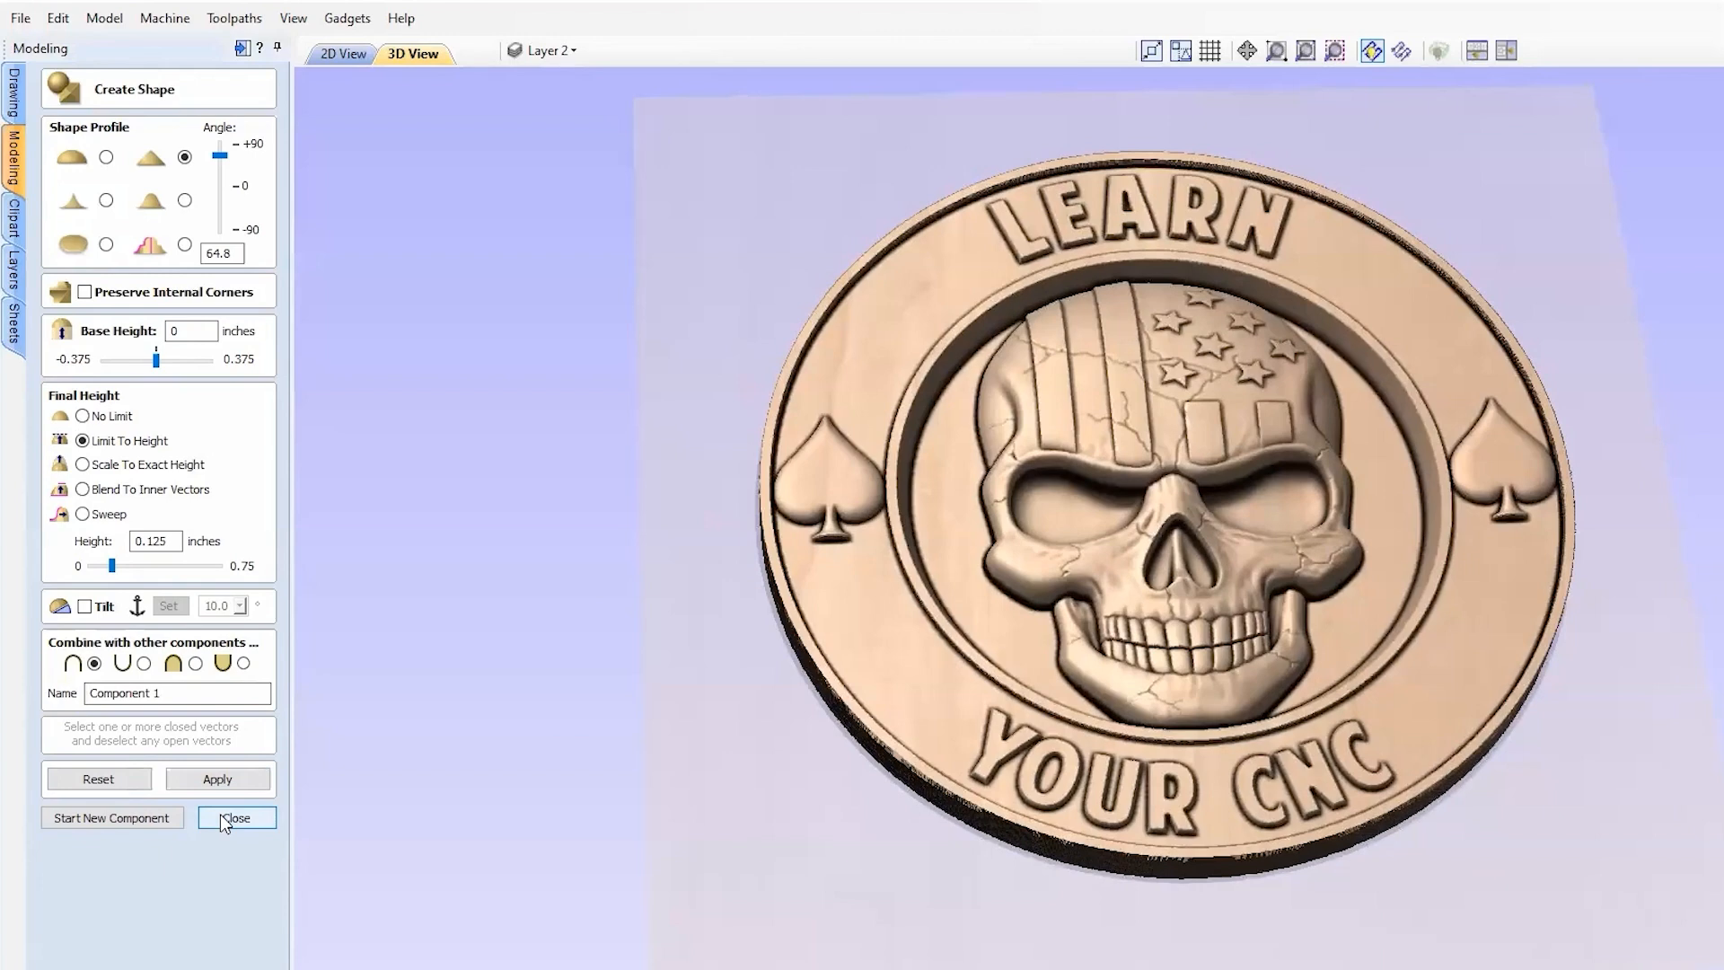
Step: Close Create Shape and move Component 1 into Level 1, then back into Level 4
left_click(219, 813)
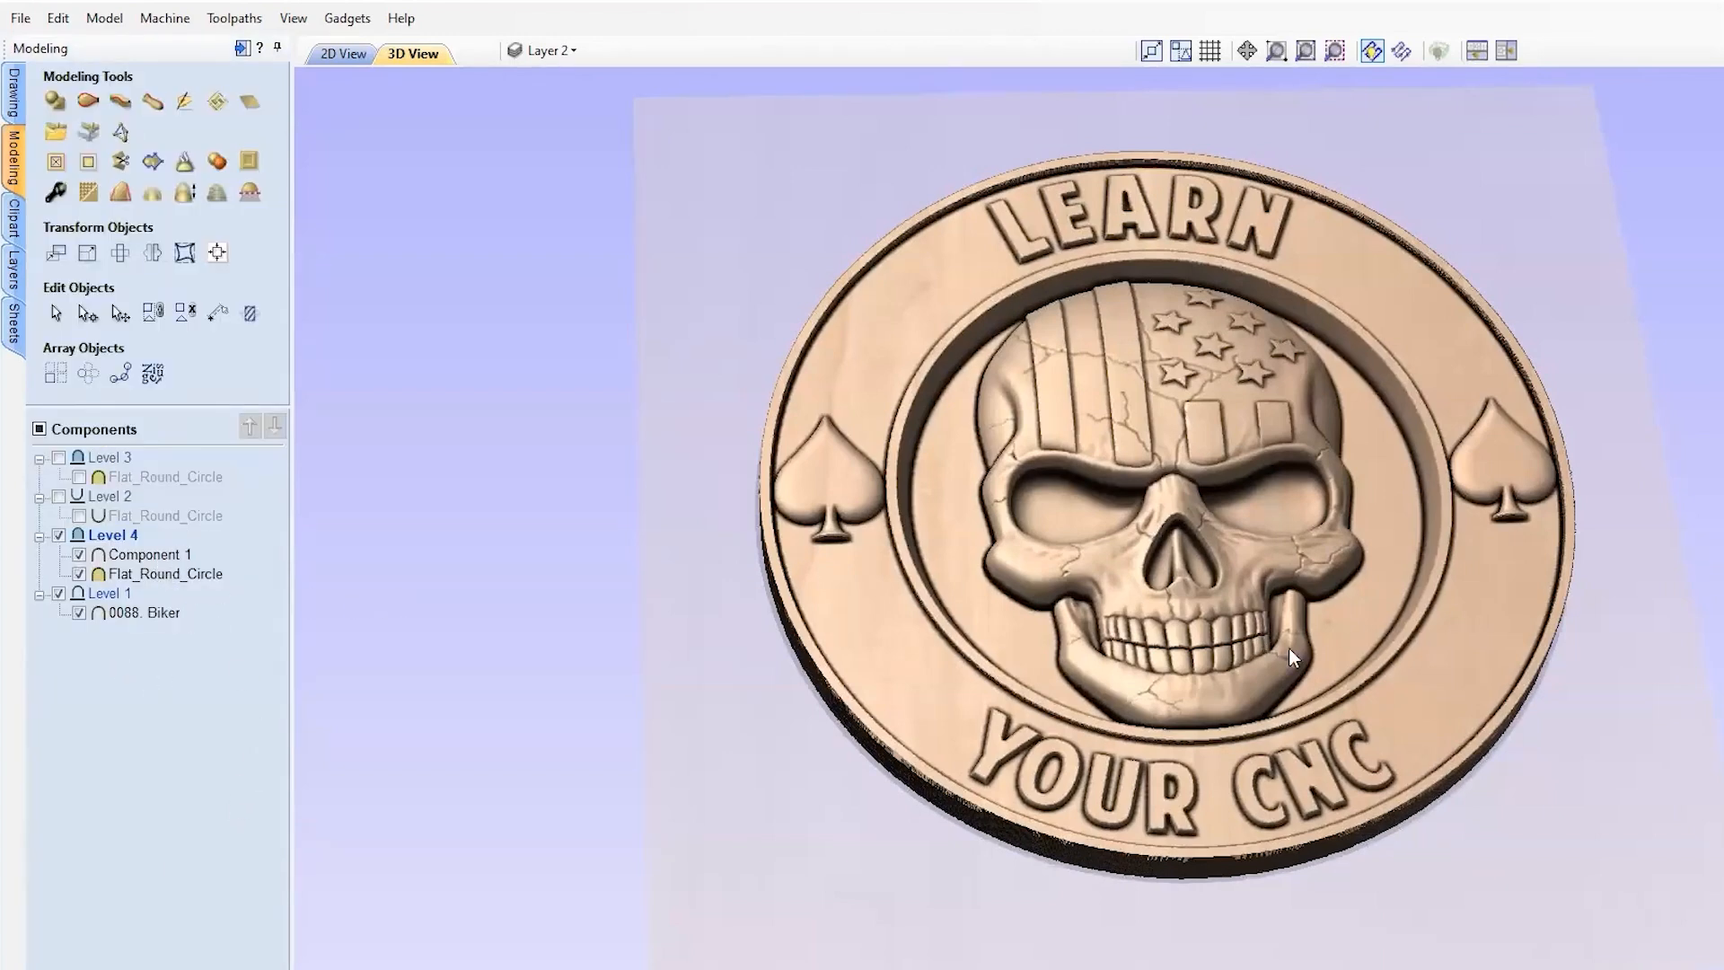
scroll(1077, 718, "up", 3)
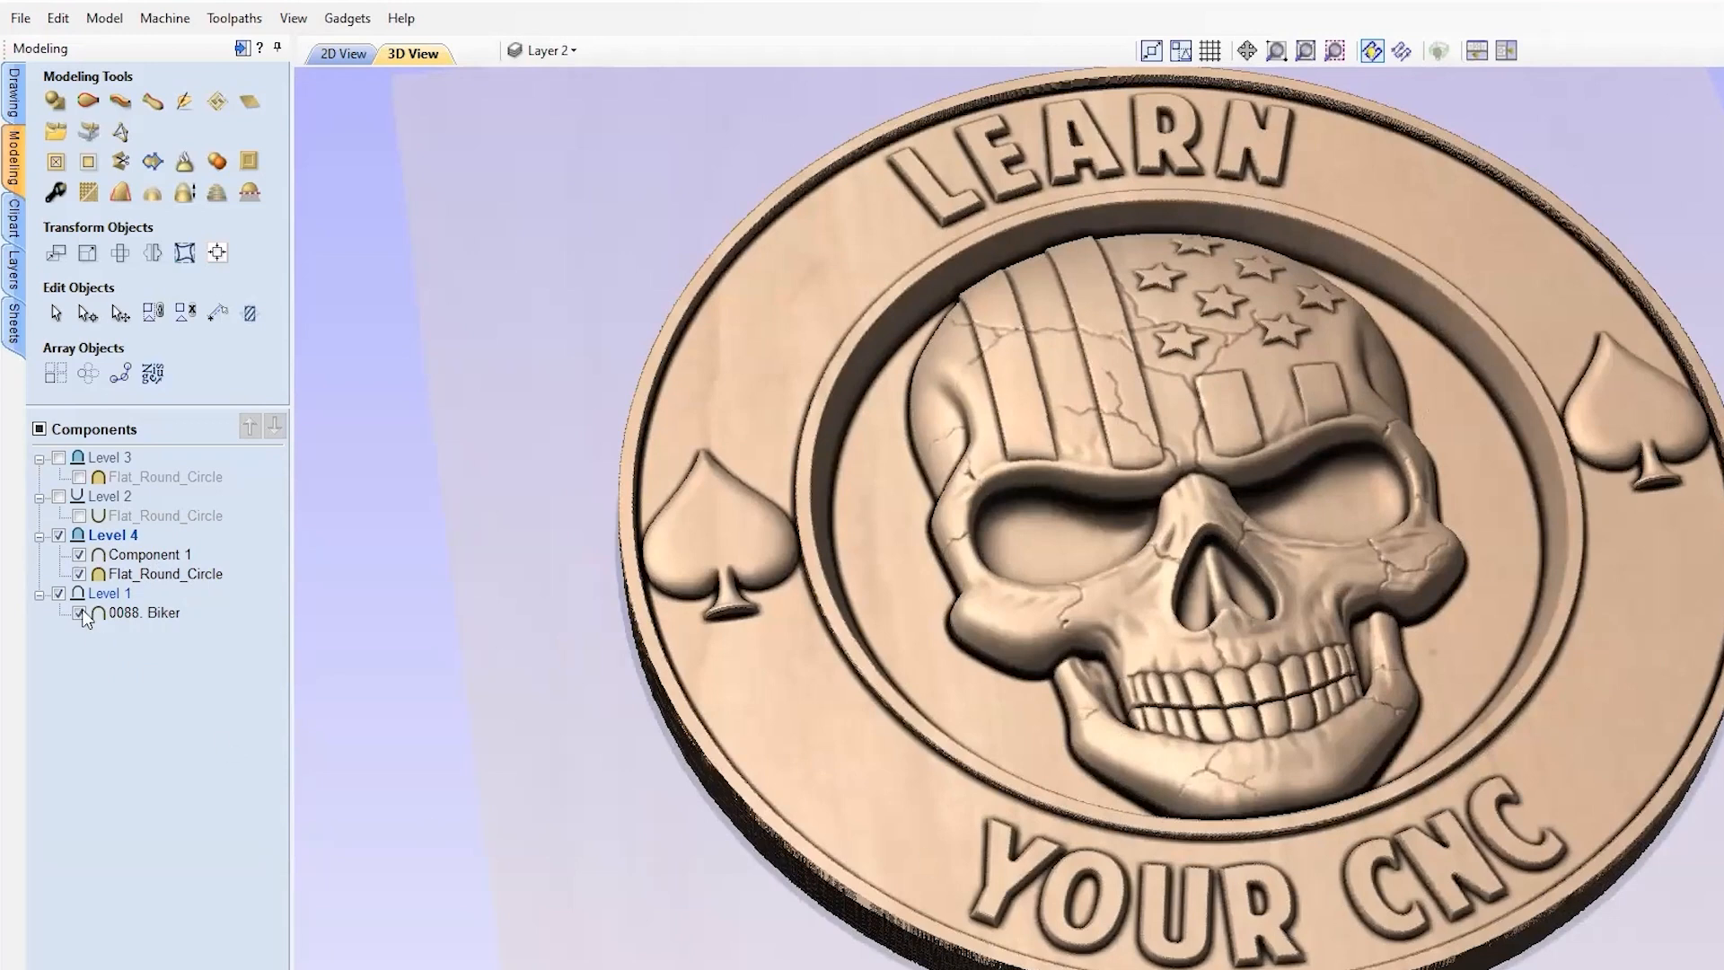
left_click_drag(149, 555, 148, 607)
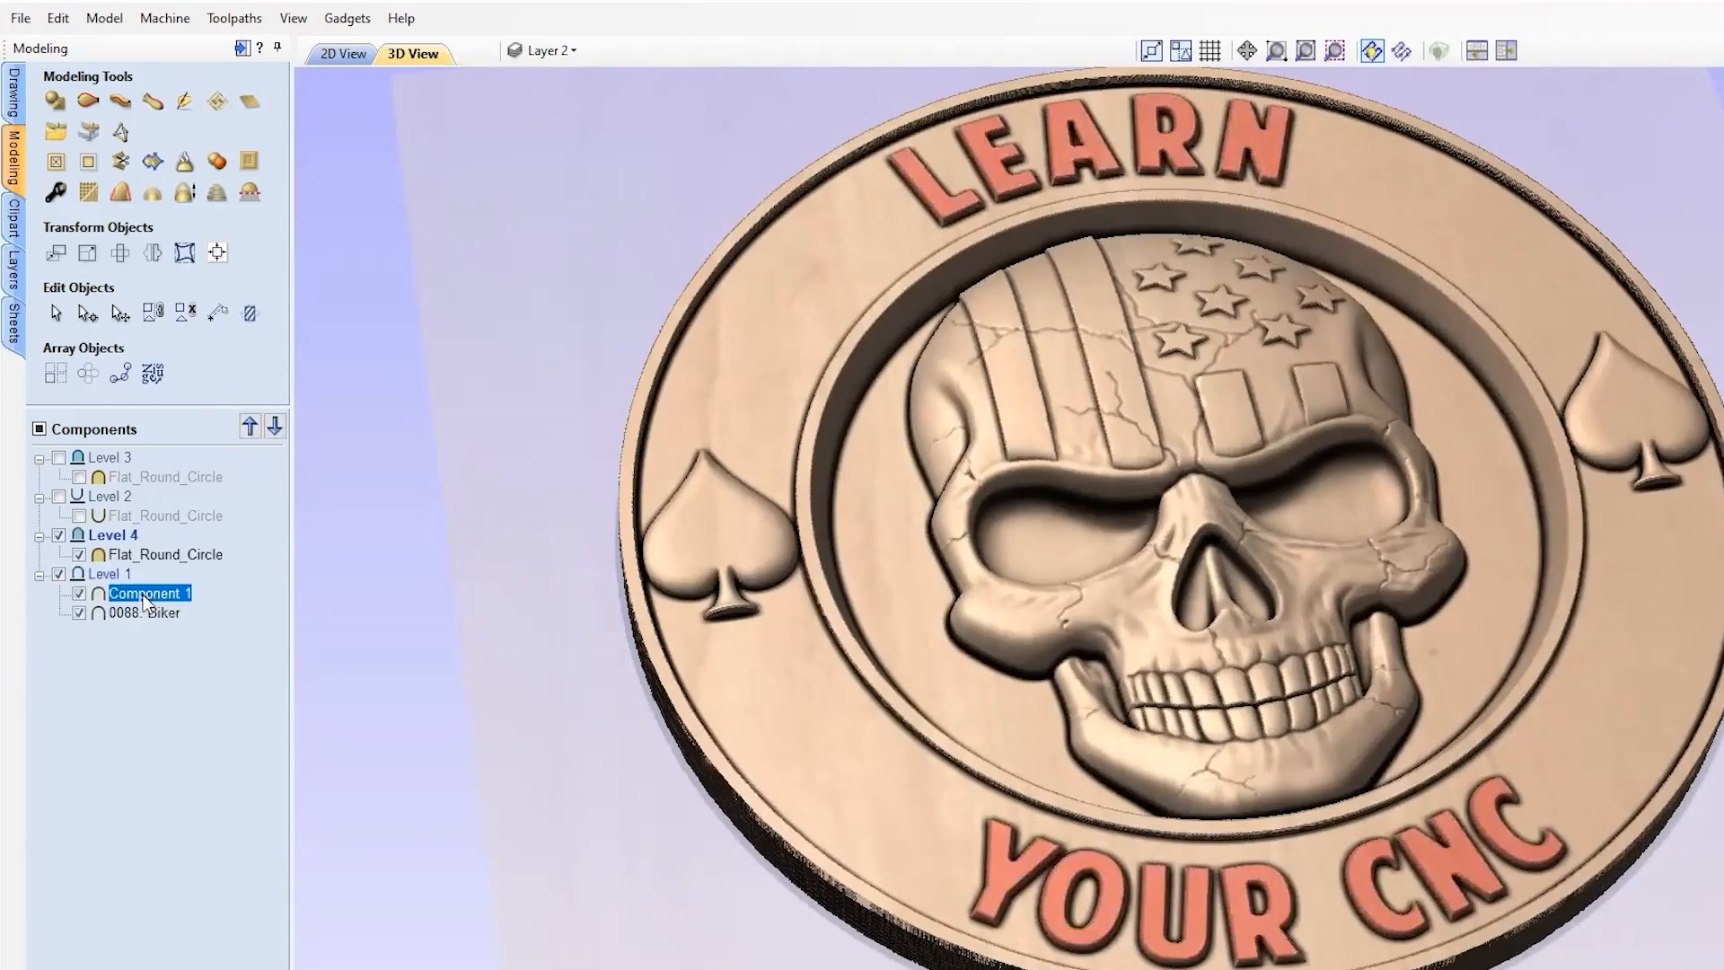
left_click(124, 736)
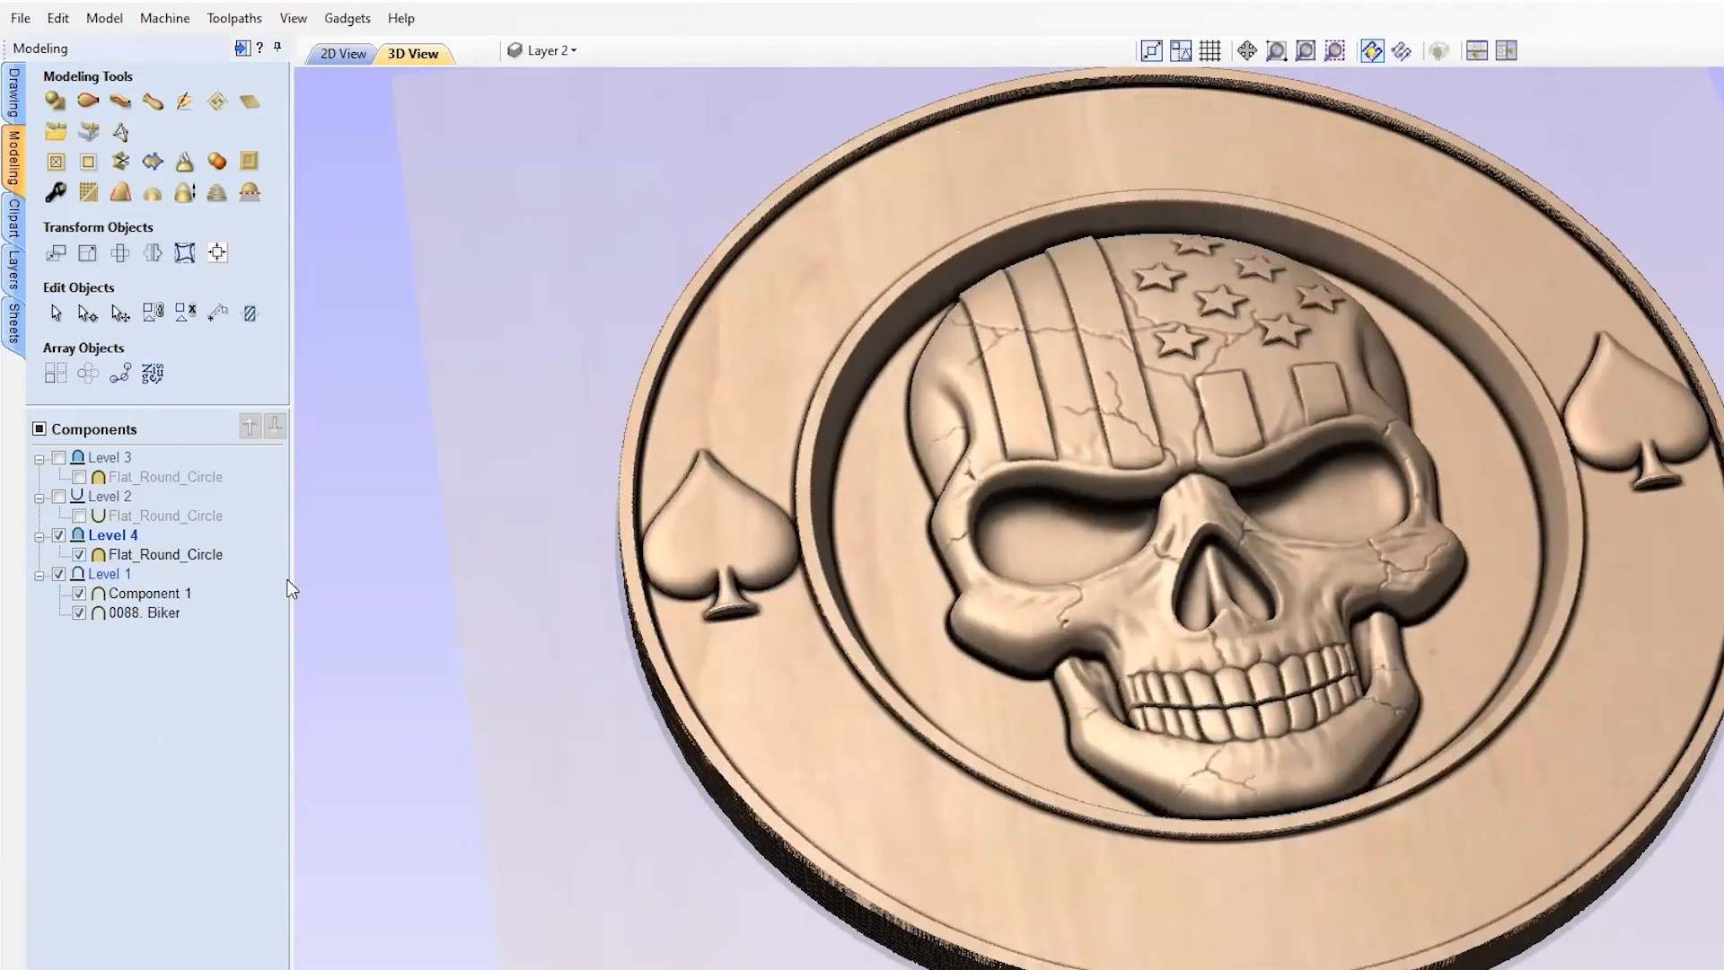
left_click_drag(134, 599, 151, 555)
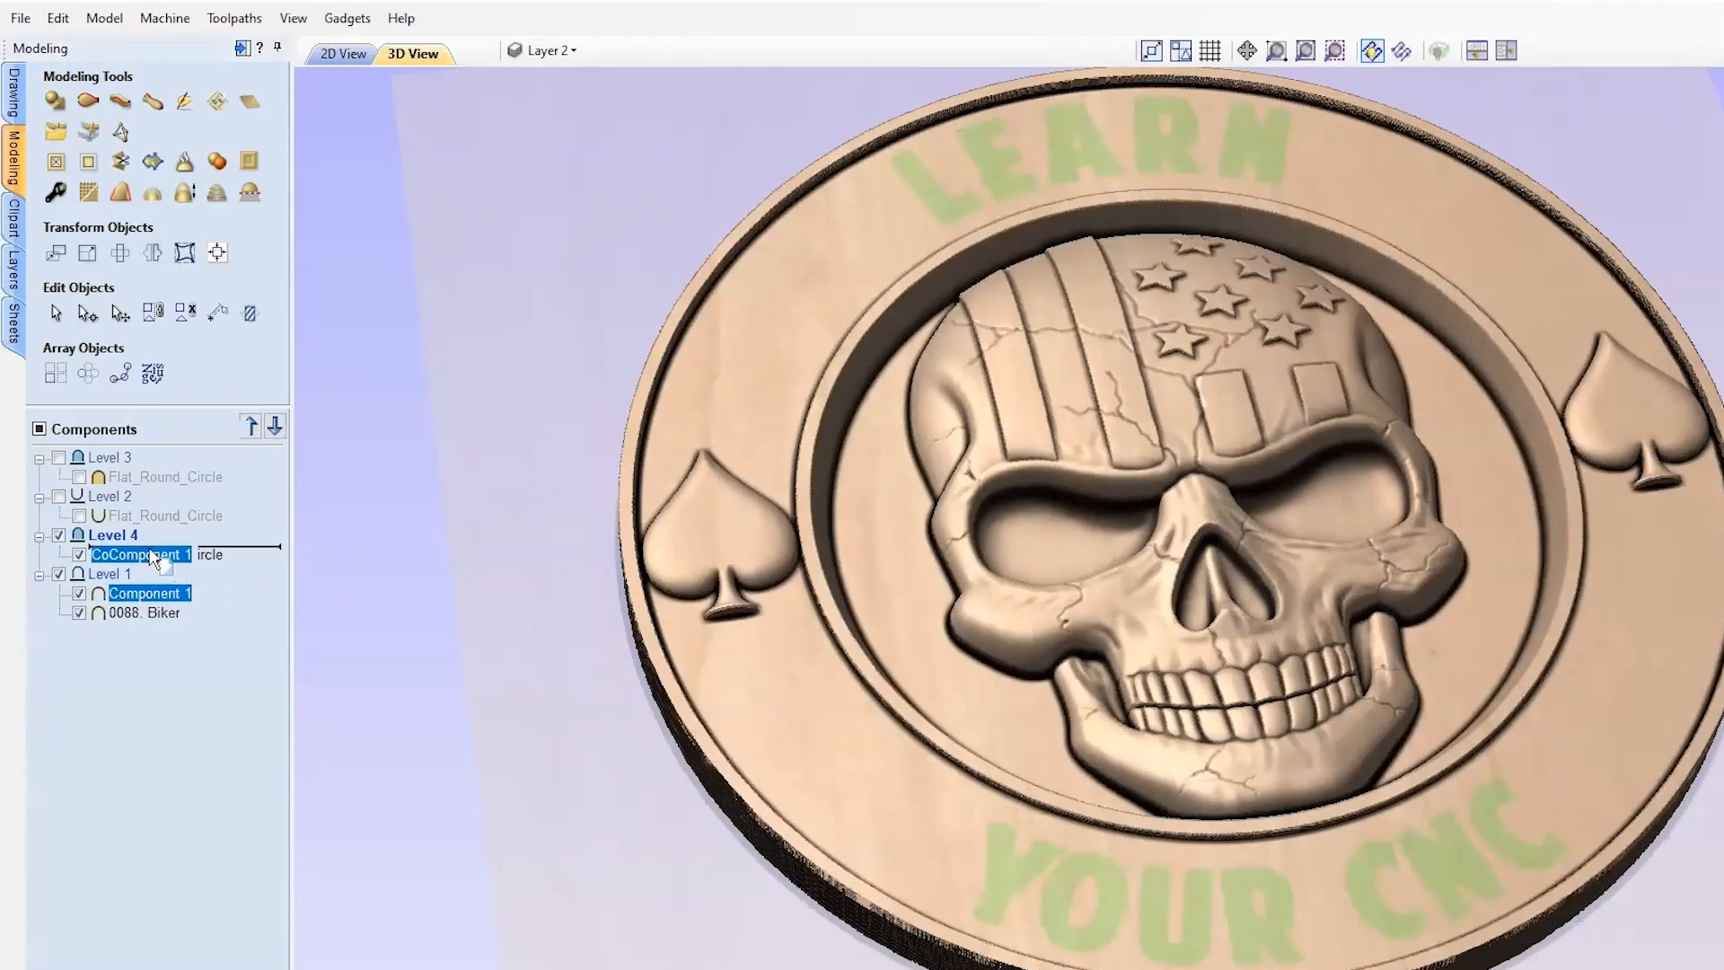
left_click(150, 555)
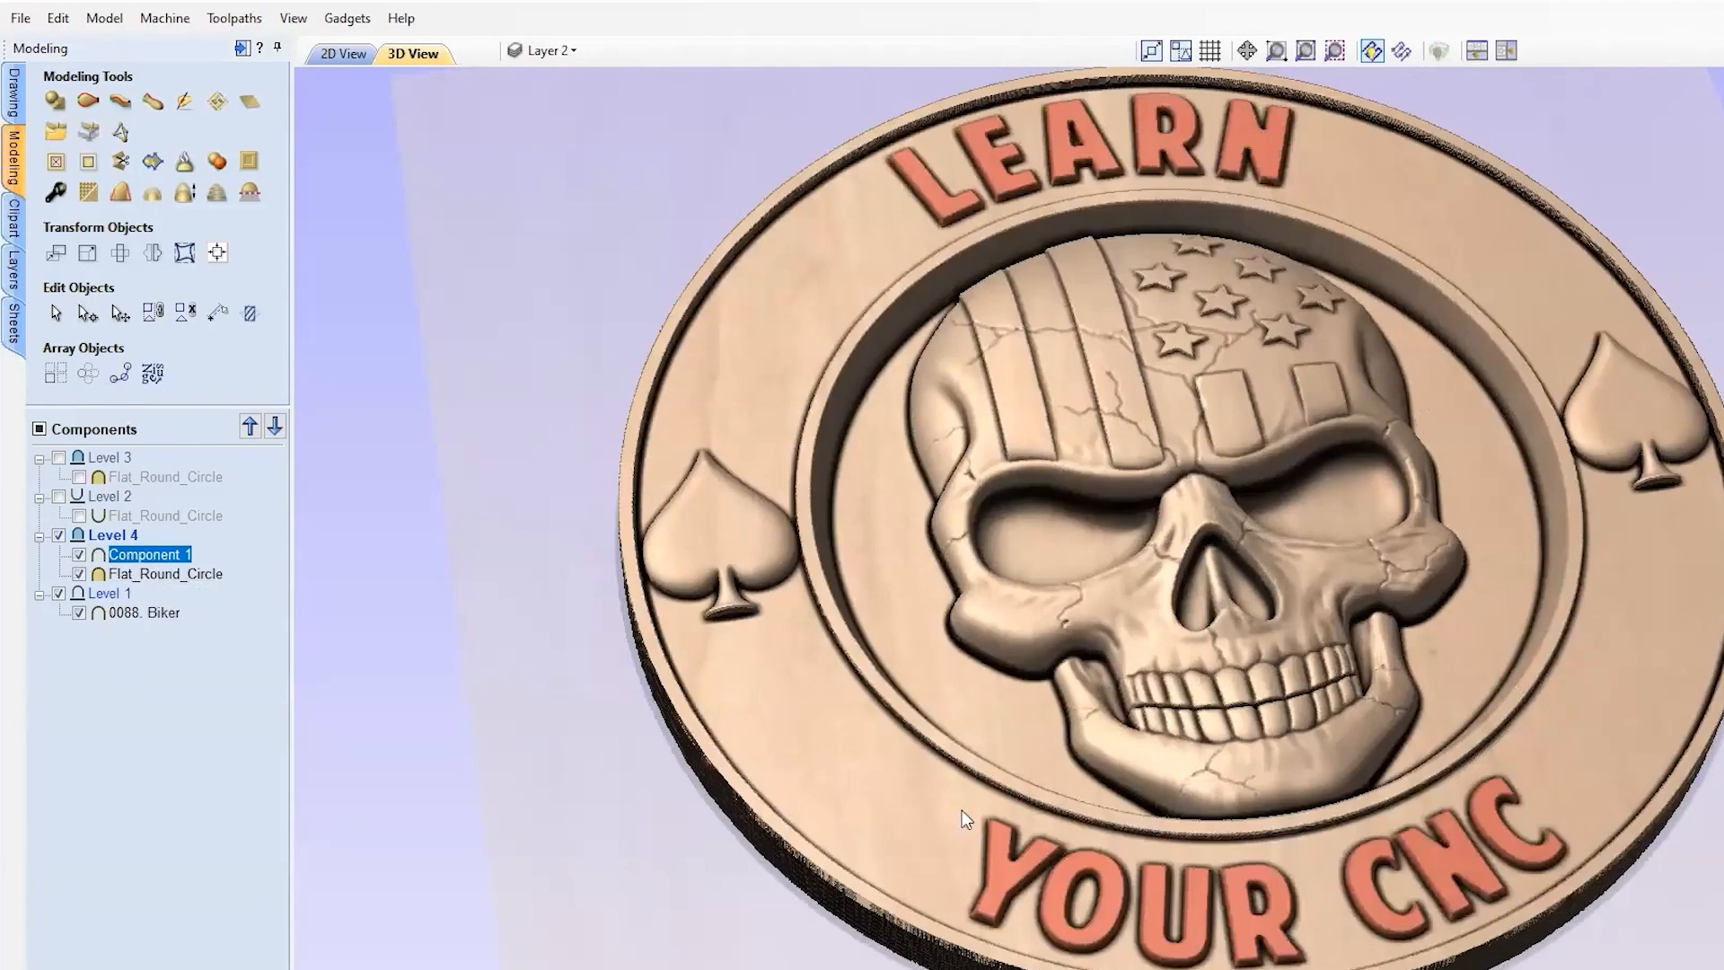
Step: Hide the lettering component so the coin shows only the skull, spades and rings
left_click(1401, 477)
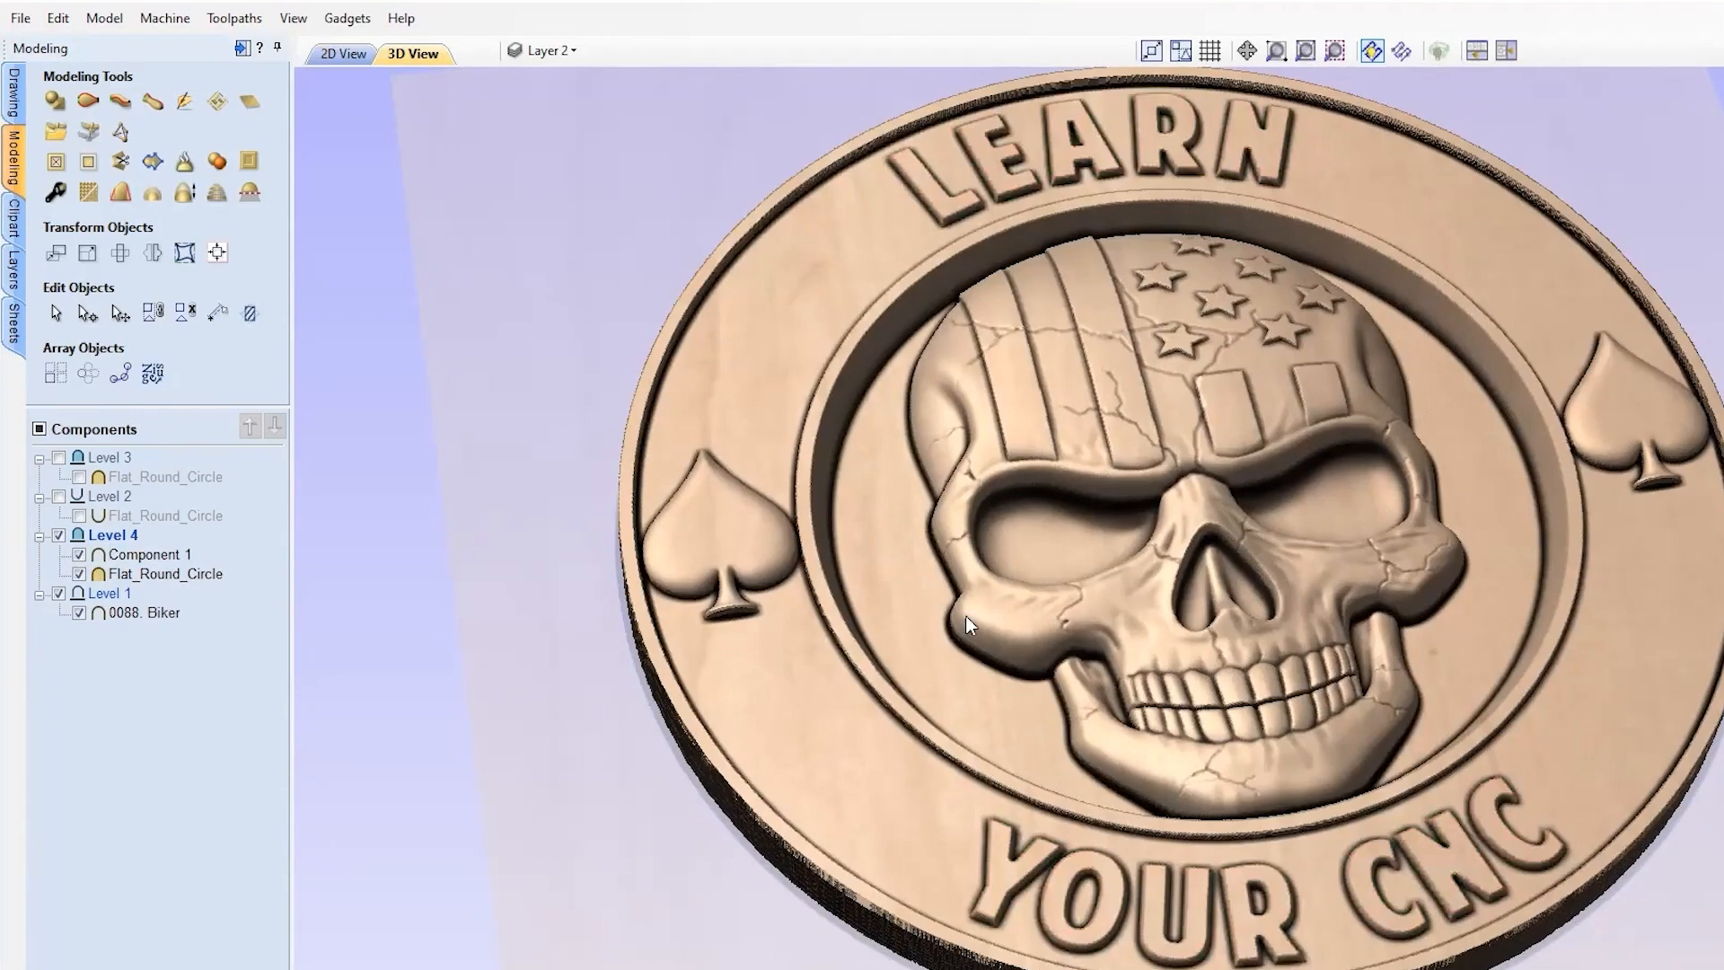
scroll(966, 616, "down", 6)
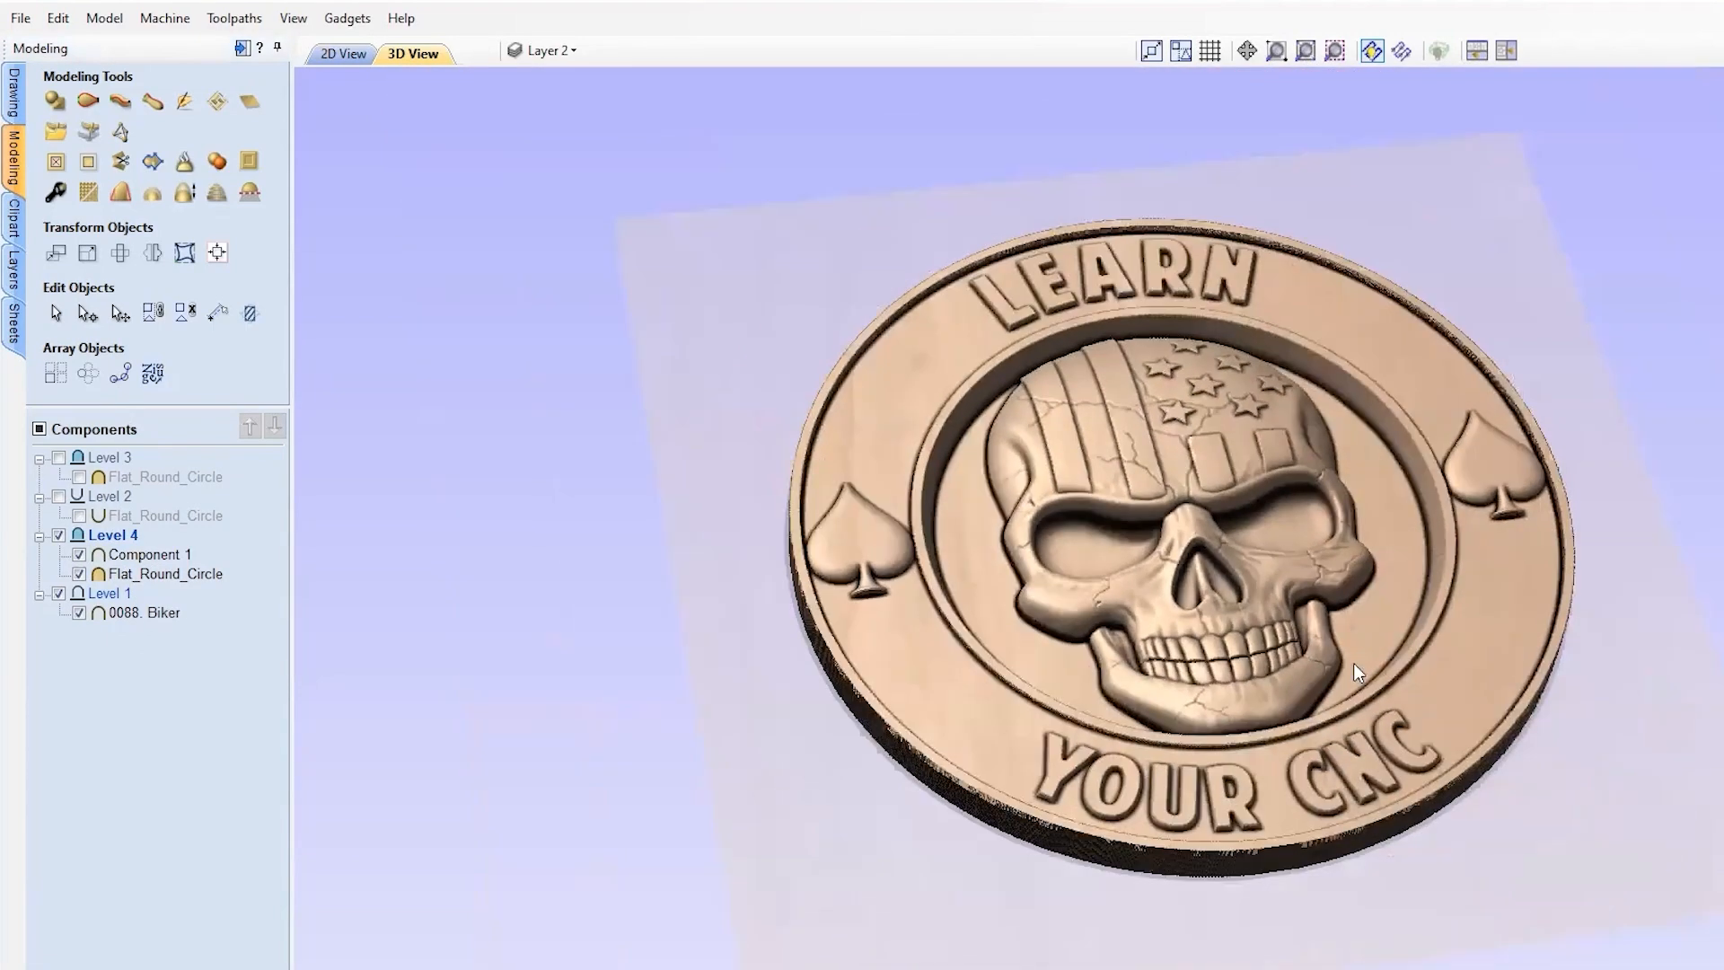
left_click(79, 554)
middle_click_drag(1049, 624, 931, 702)
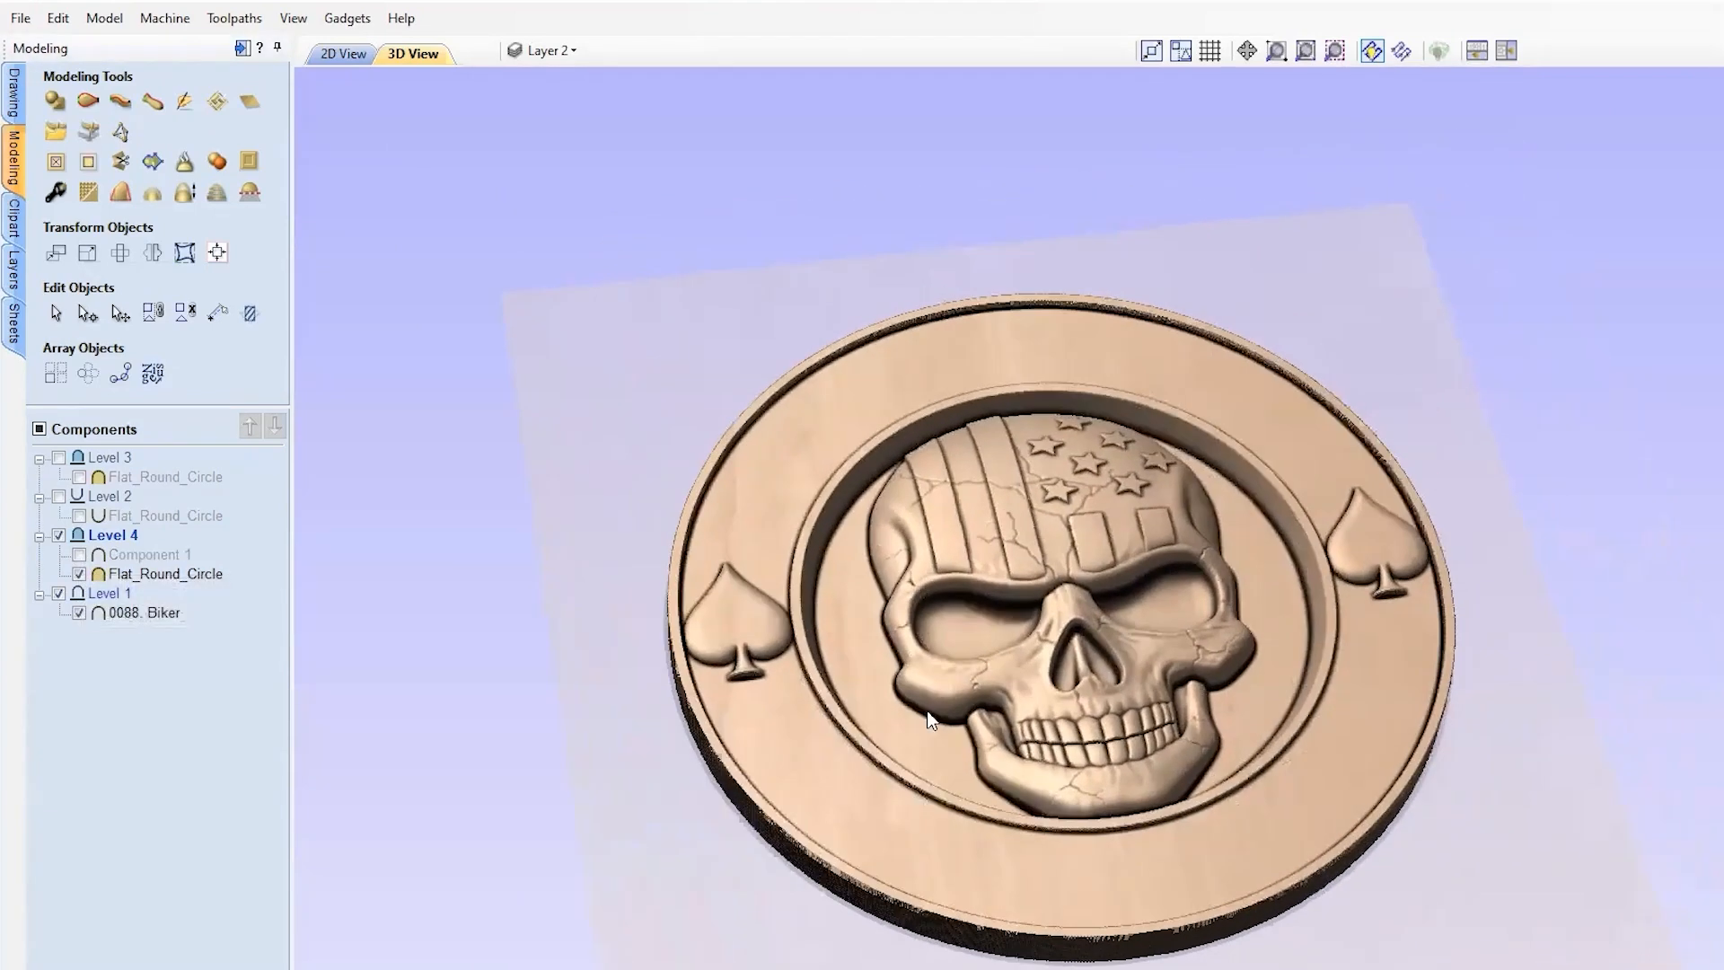
Step: Auto-hide the Modeling panel, tile the 2D and 3D views, and deselect the lettering
left_click(239, 49)
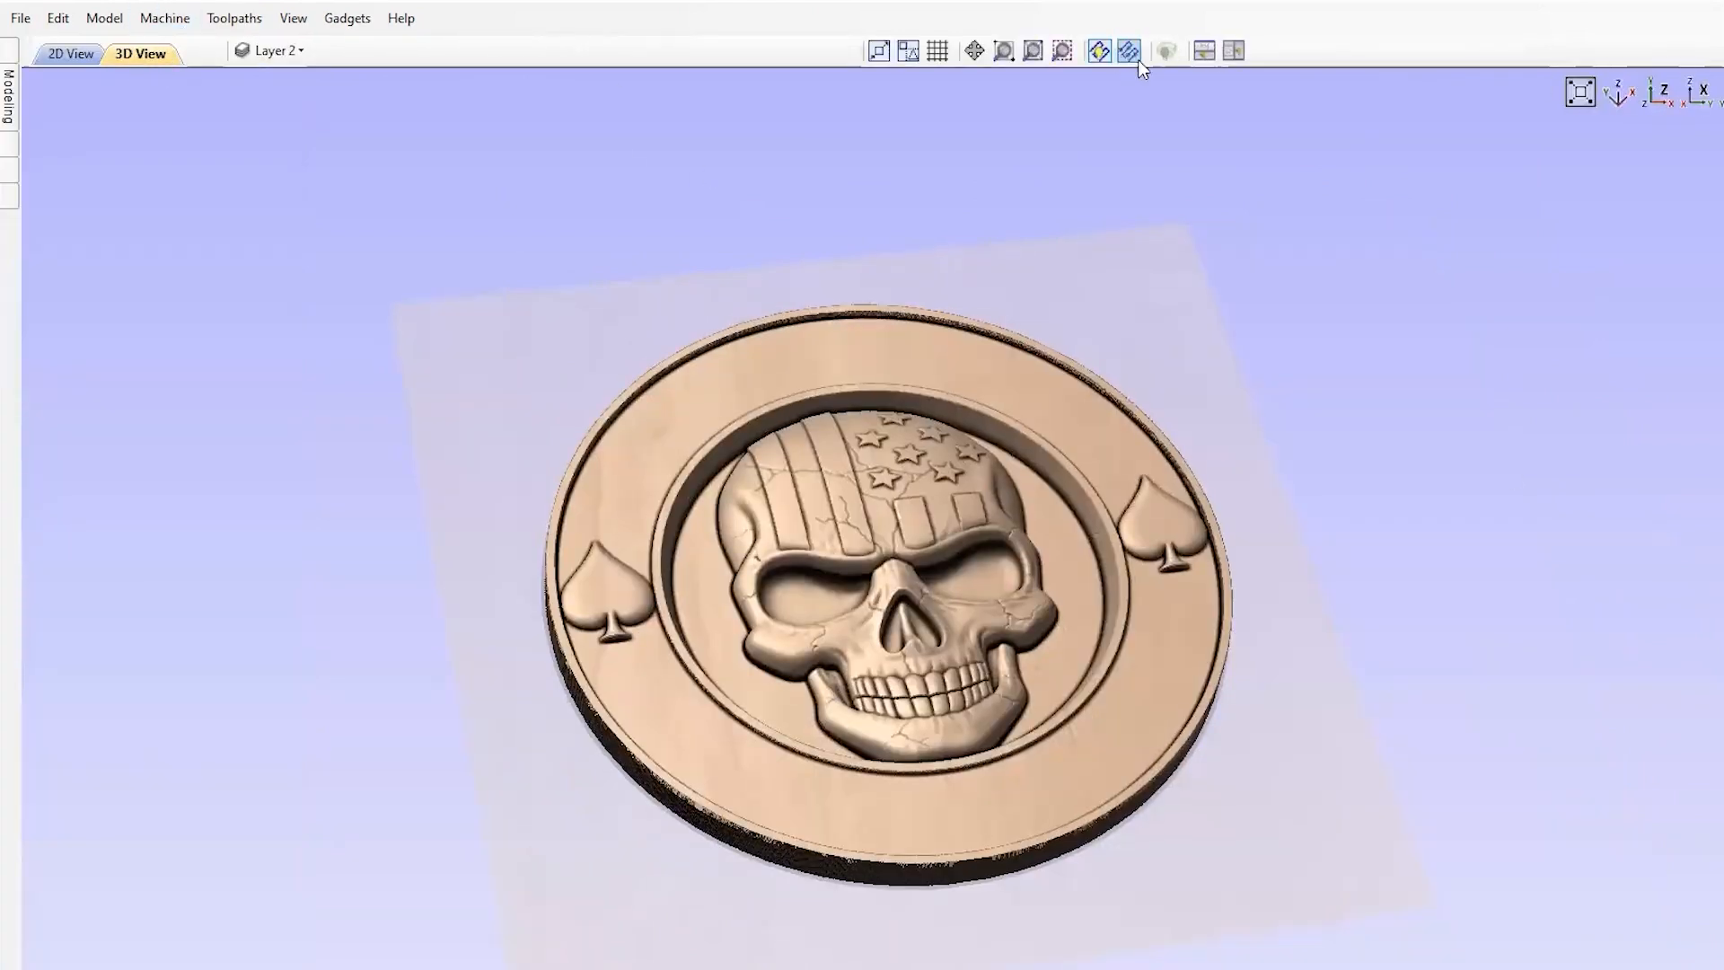
left_click(1234, 51)
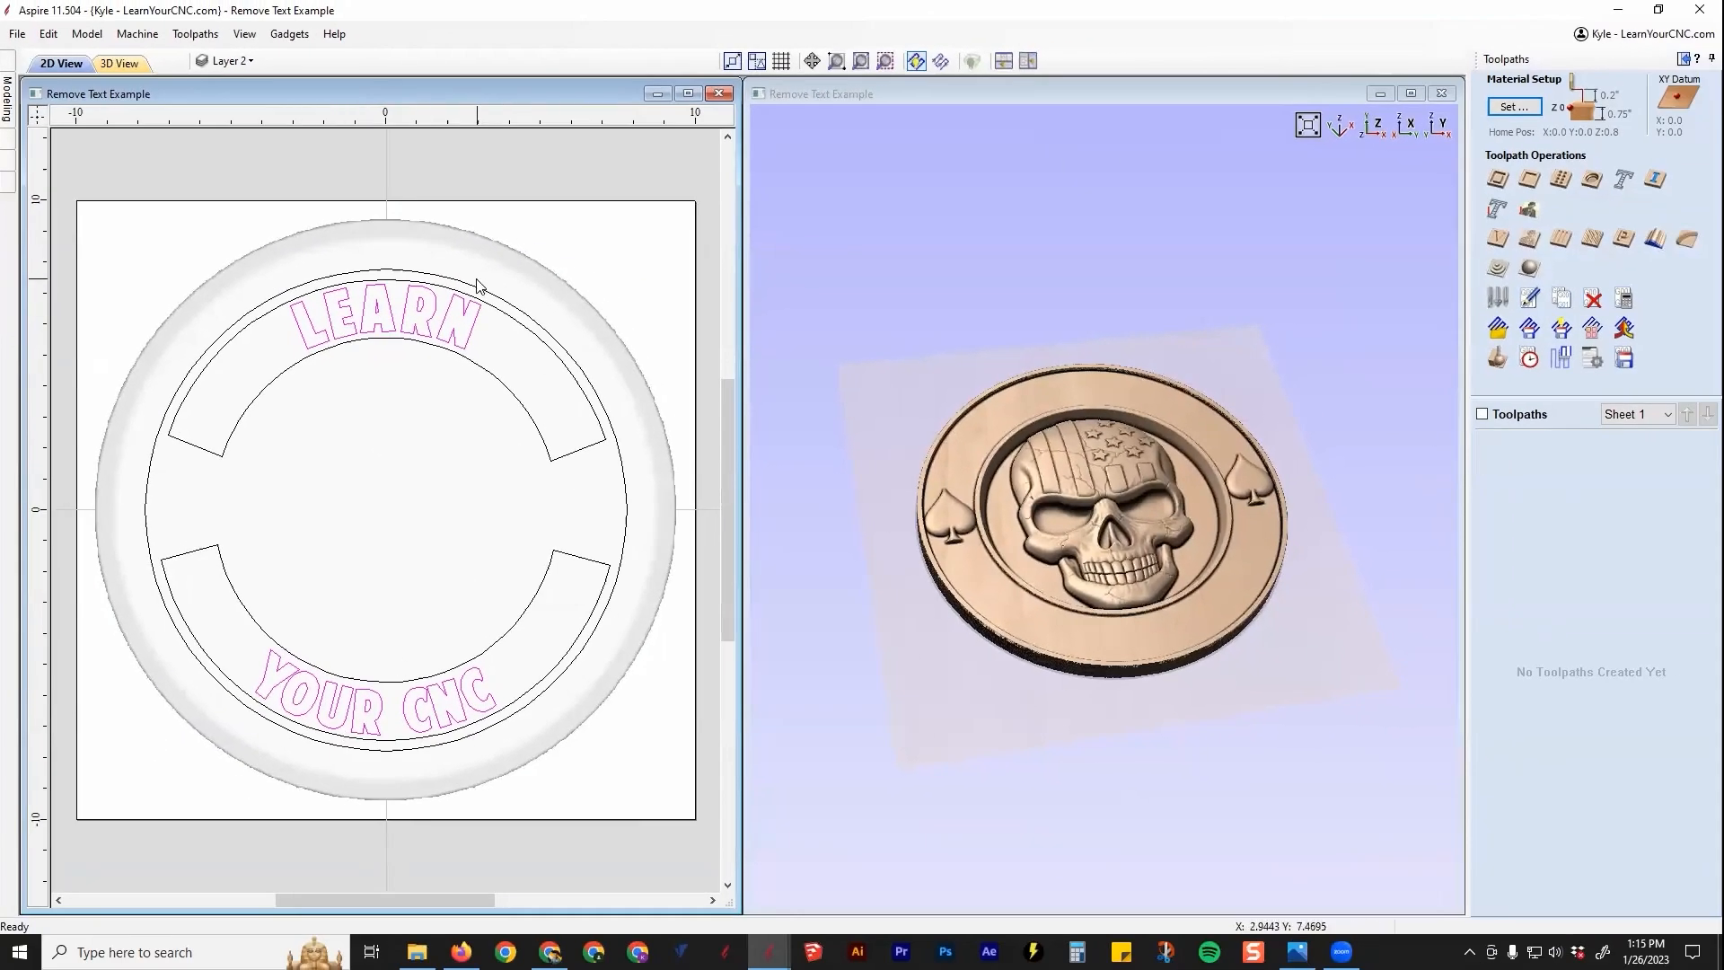
left_click(565, 250)
scroll(1275, 490, "up", 2)
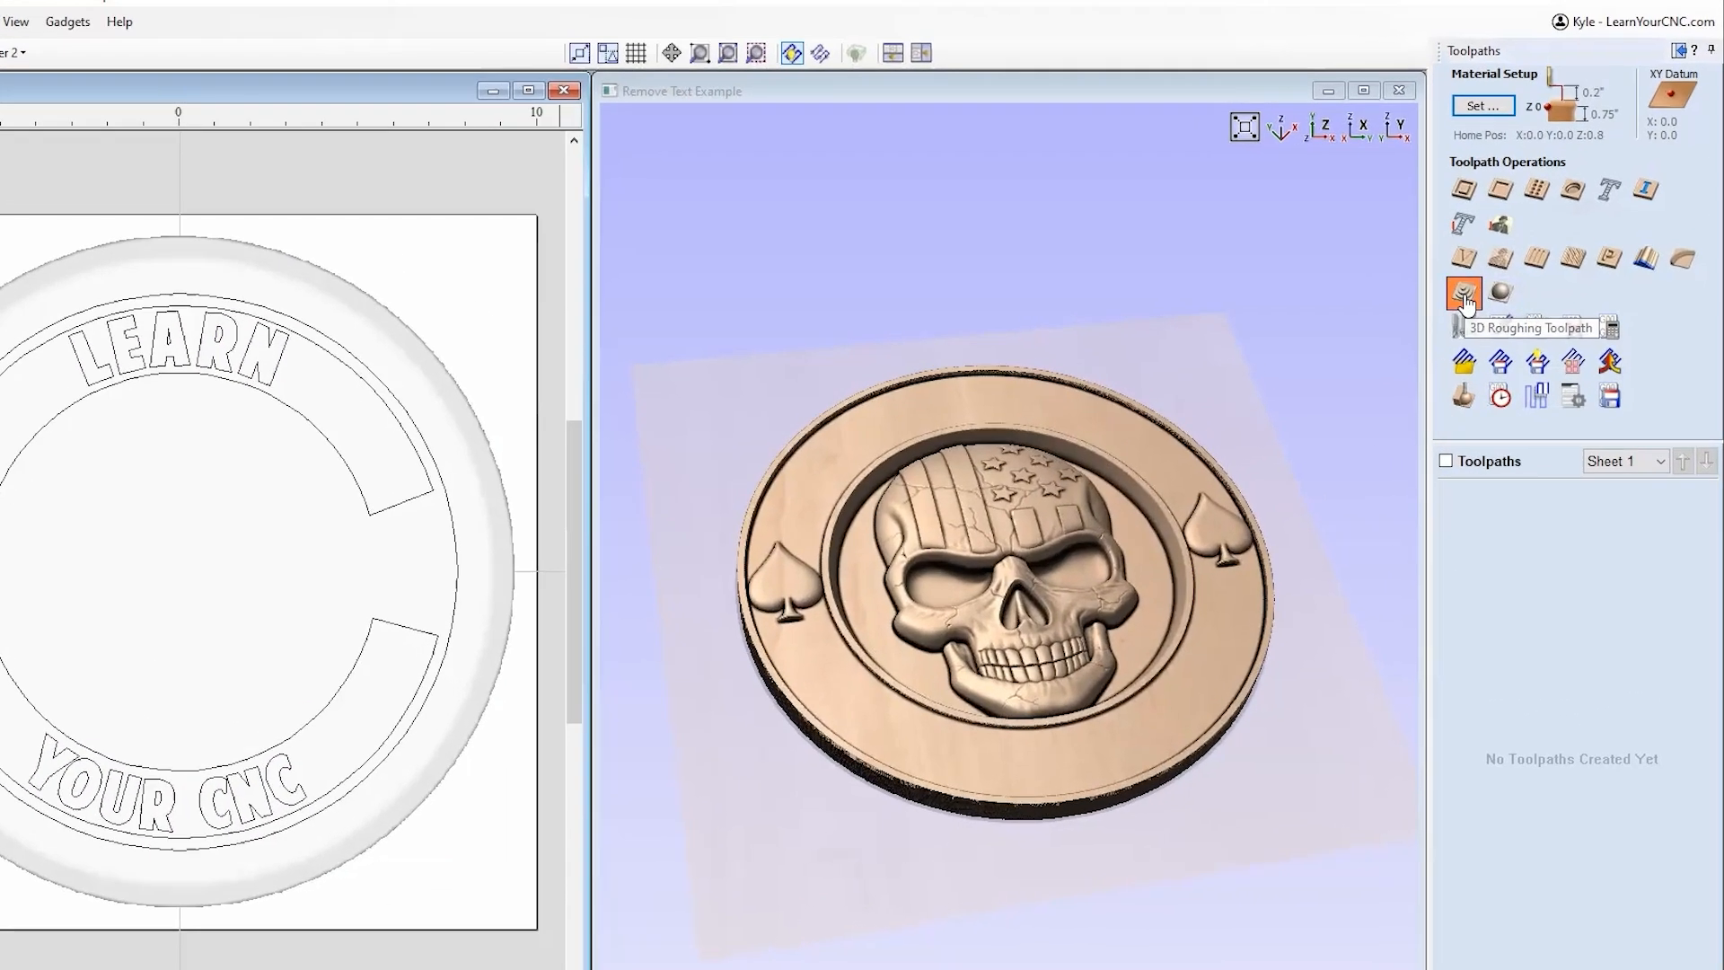
Step: Set the material thickness to 1.5 inches with the coin model positioned at the bottom
left_click(1464, 294)
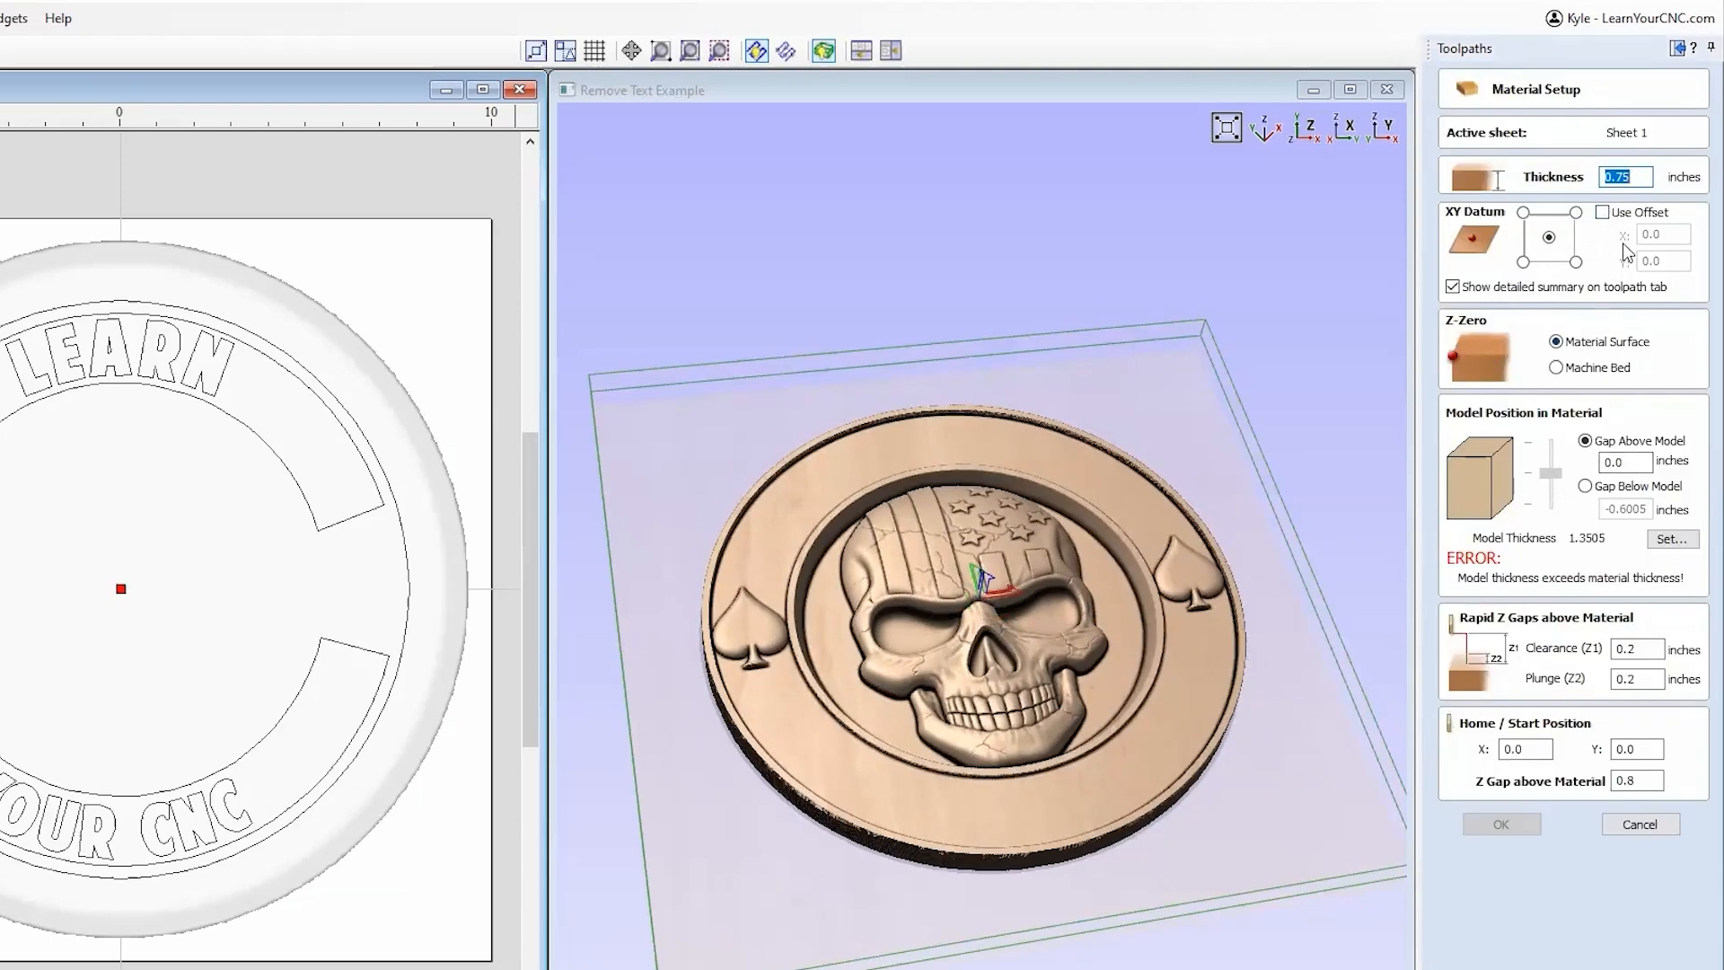
type("1.5")
left_click(1639, 743)
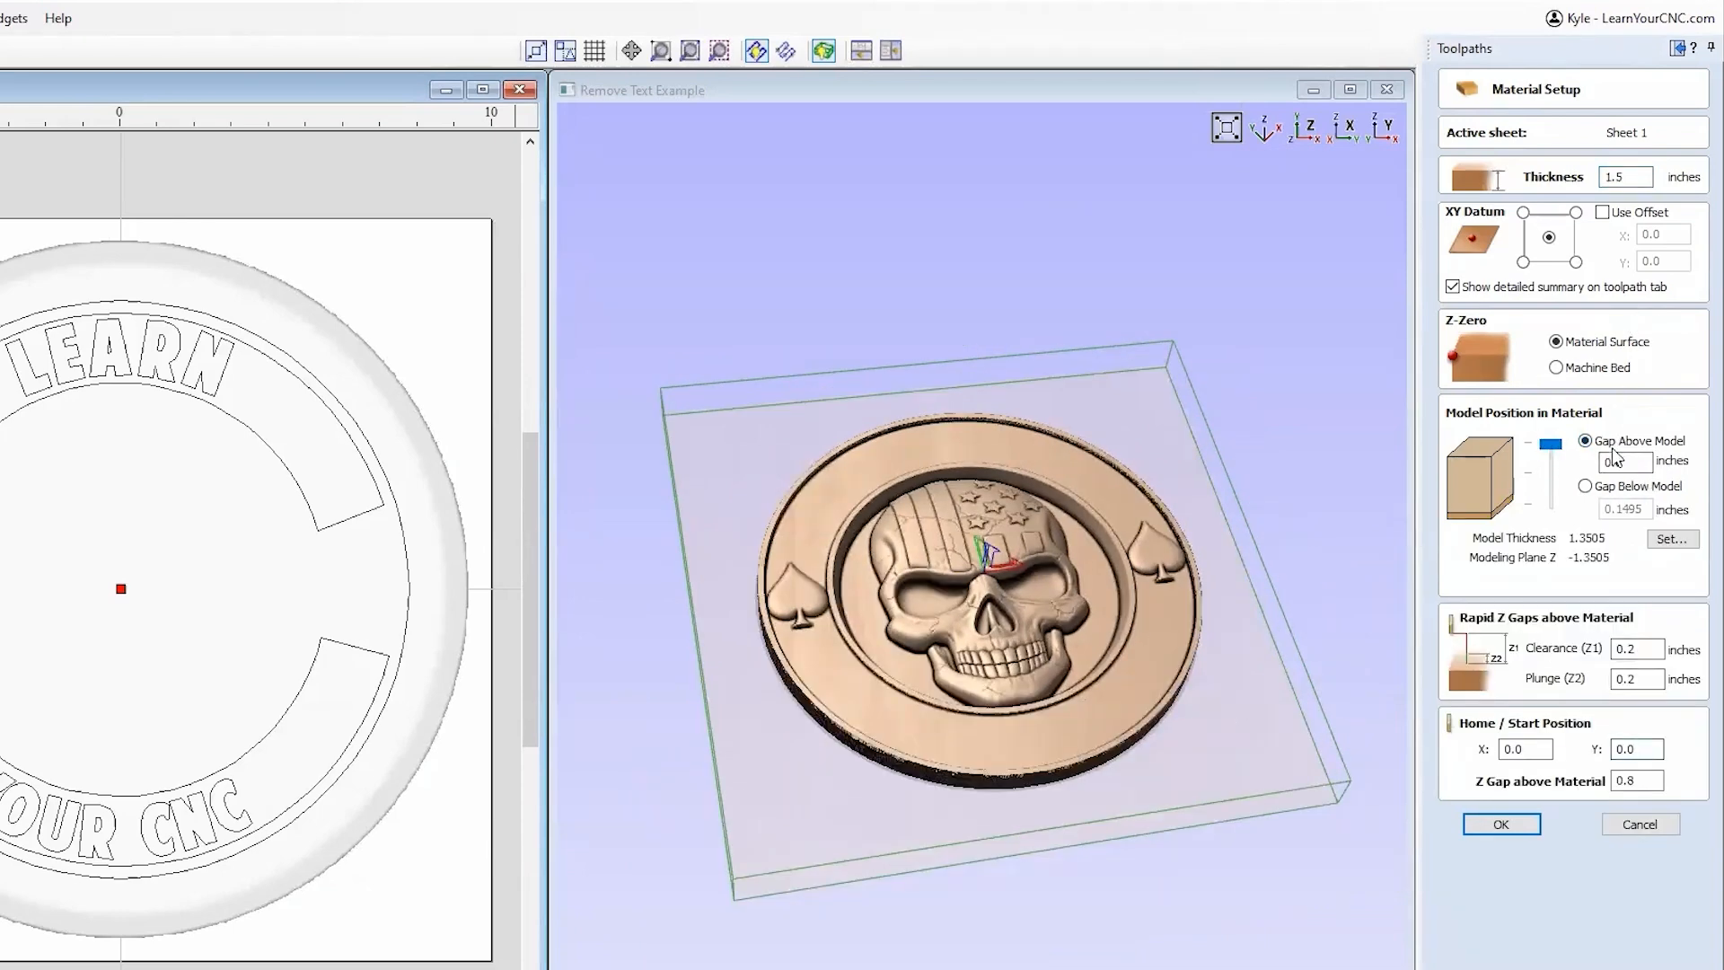
left_click_drag(1551, 444, 1551, 502)
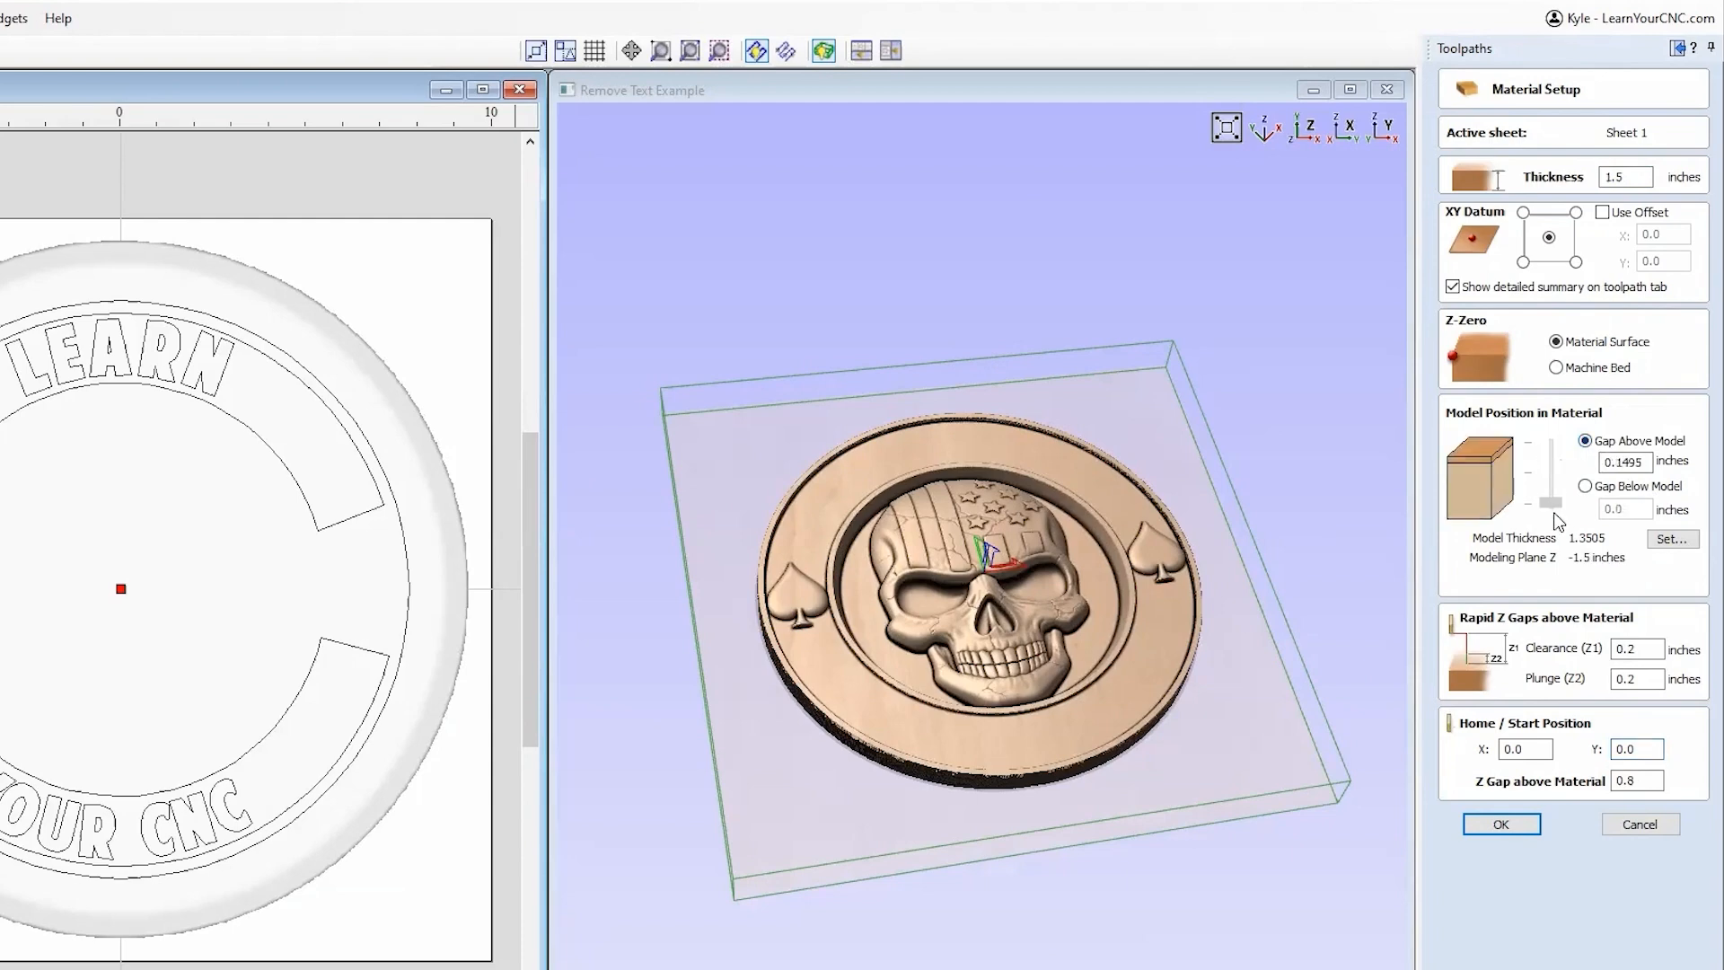
Step: Calculate and preview a 3D Roughing 1 toolpath using a 1/4-inch ball nose and 0.04-inch allowance
left_click(1501, 824)
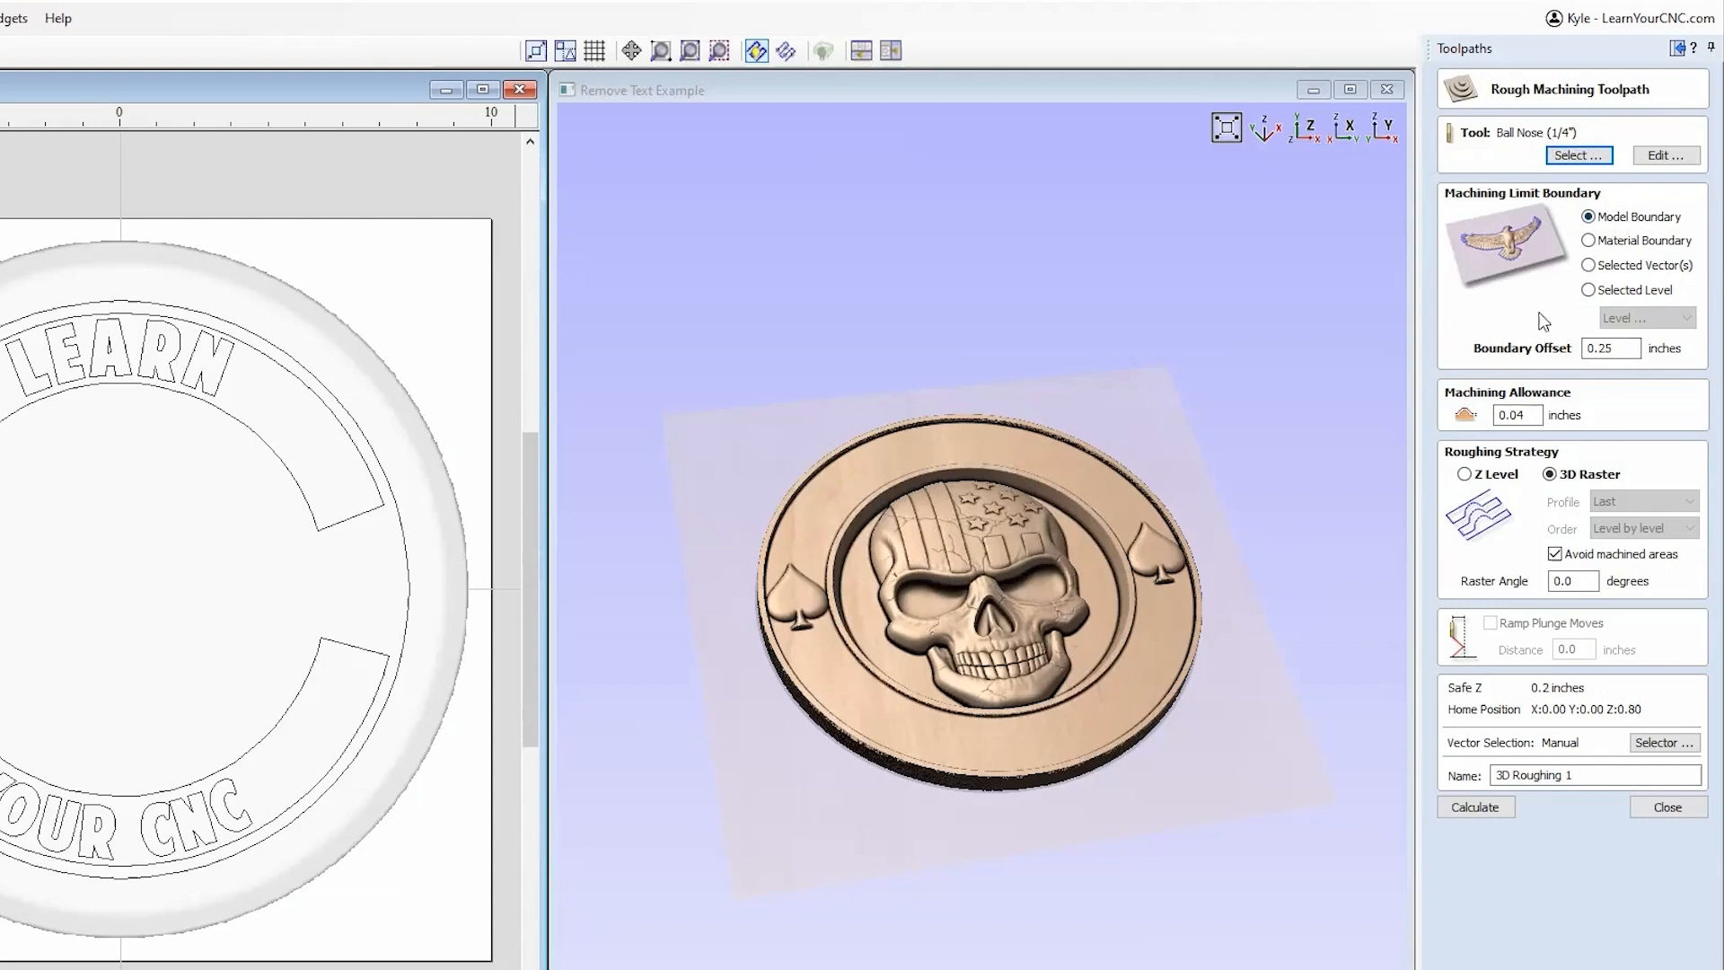
double_click(1504, 416)
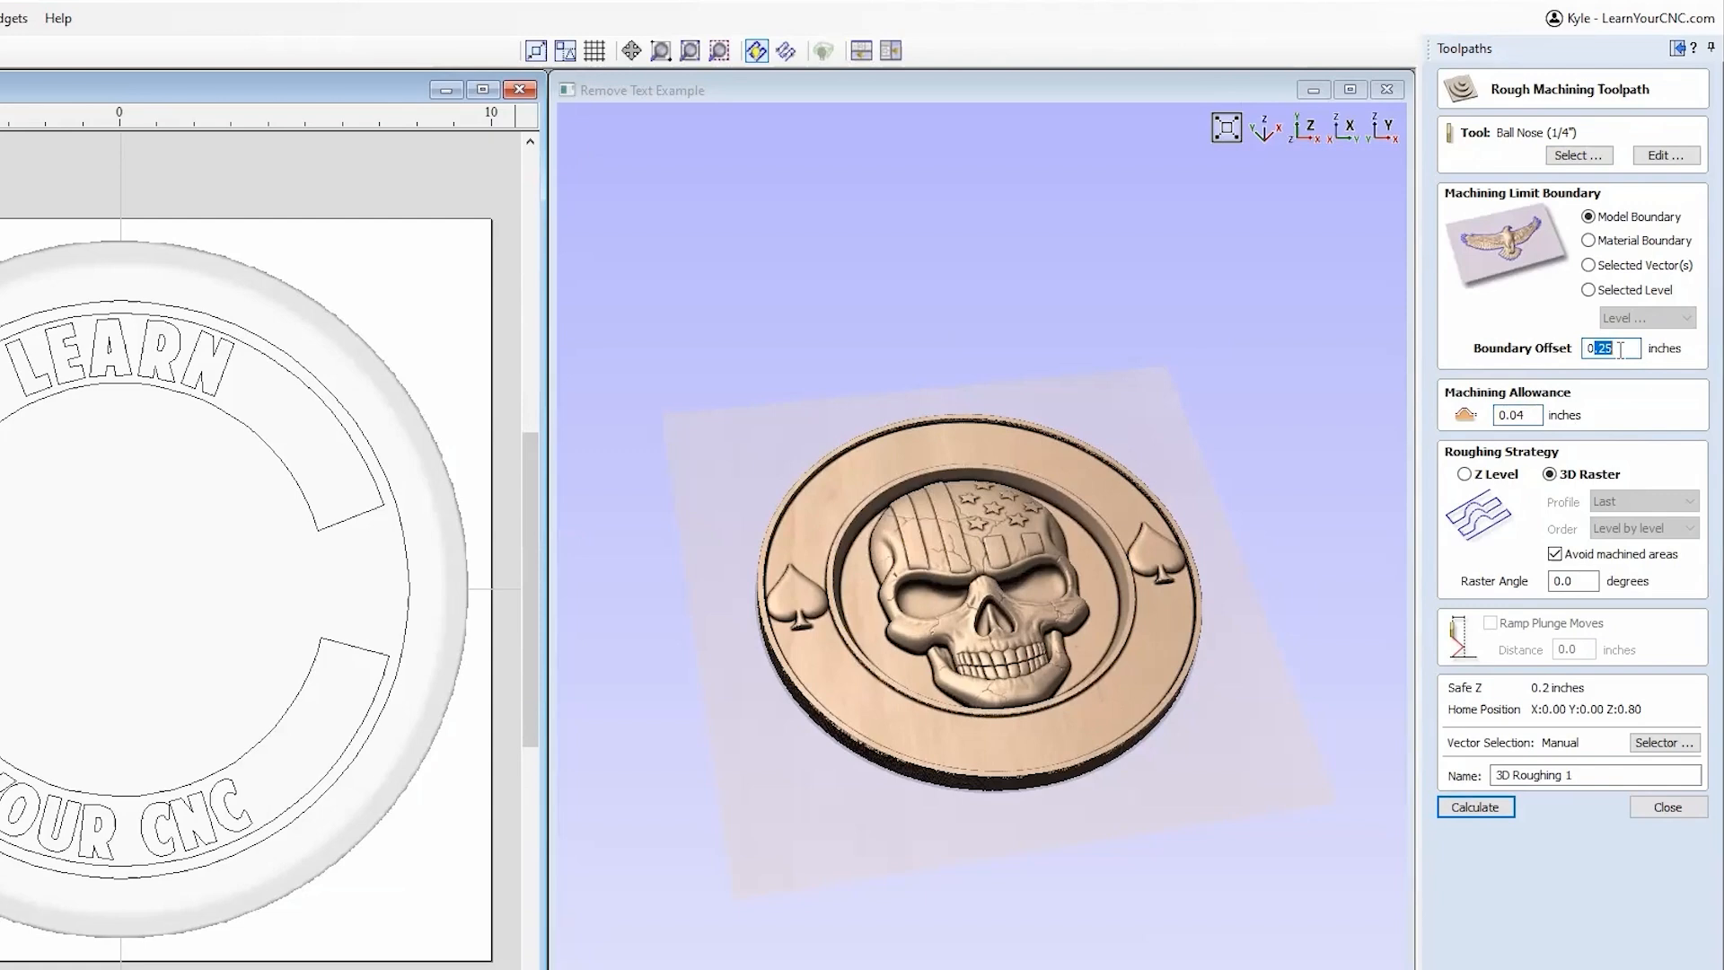
left_click(1602, 349)
left_click(1481, 807)
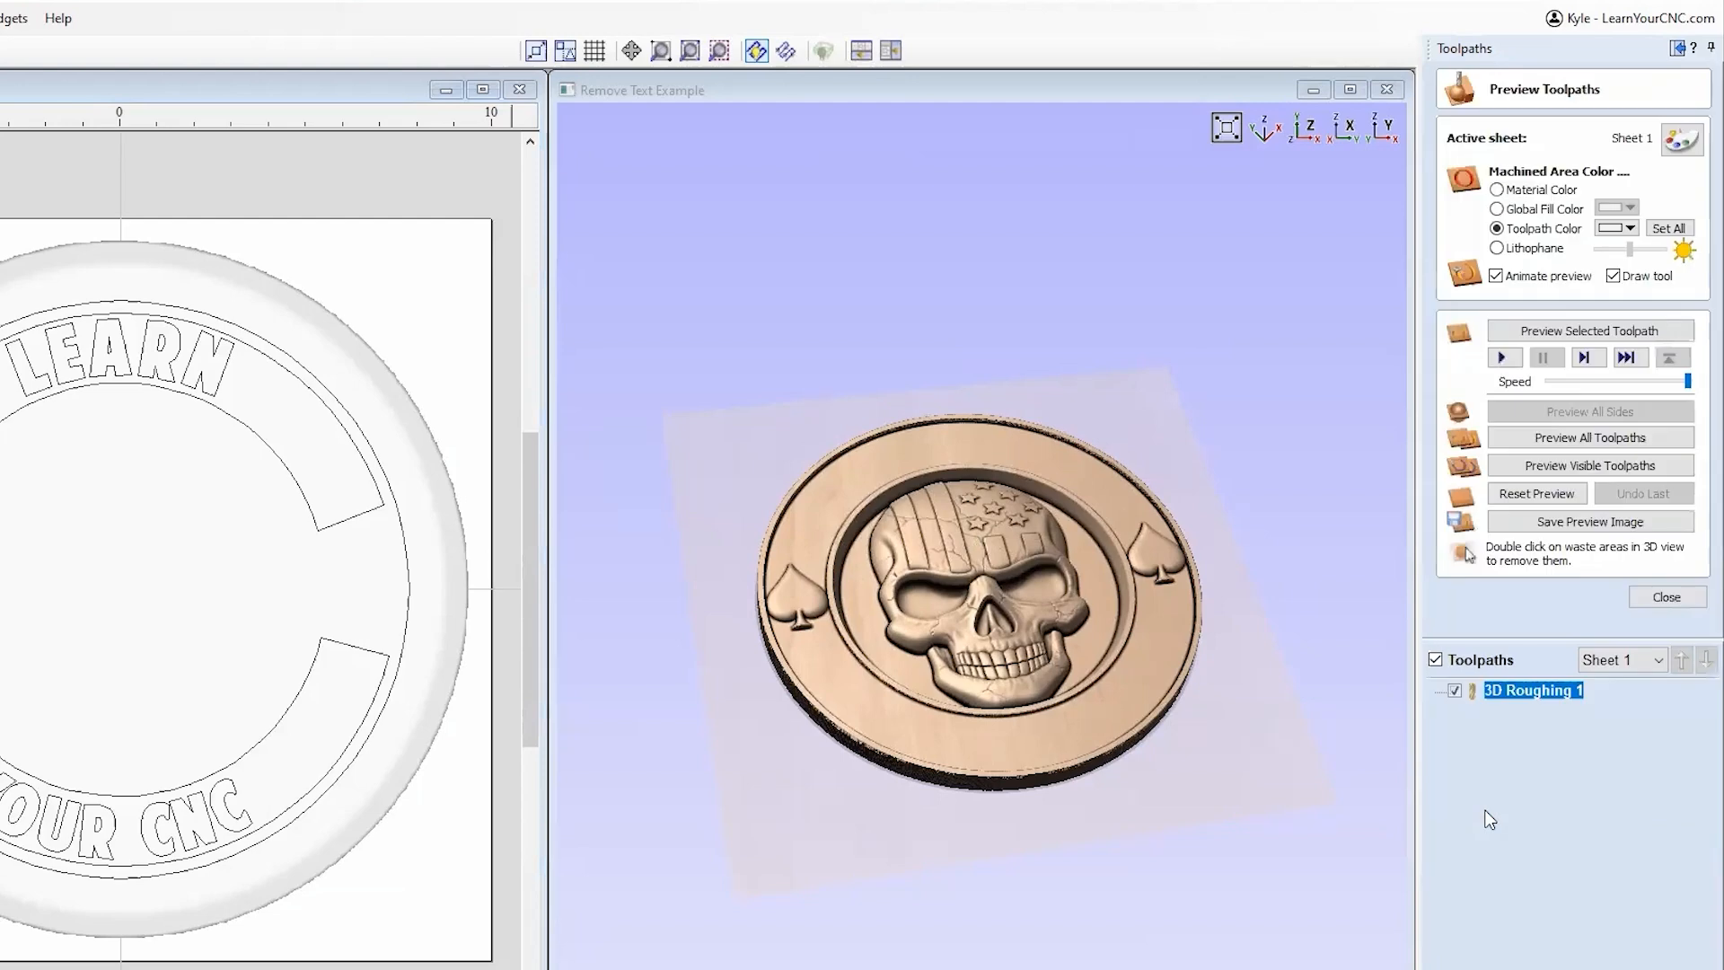
left_click(1595, 332)
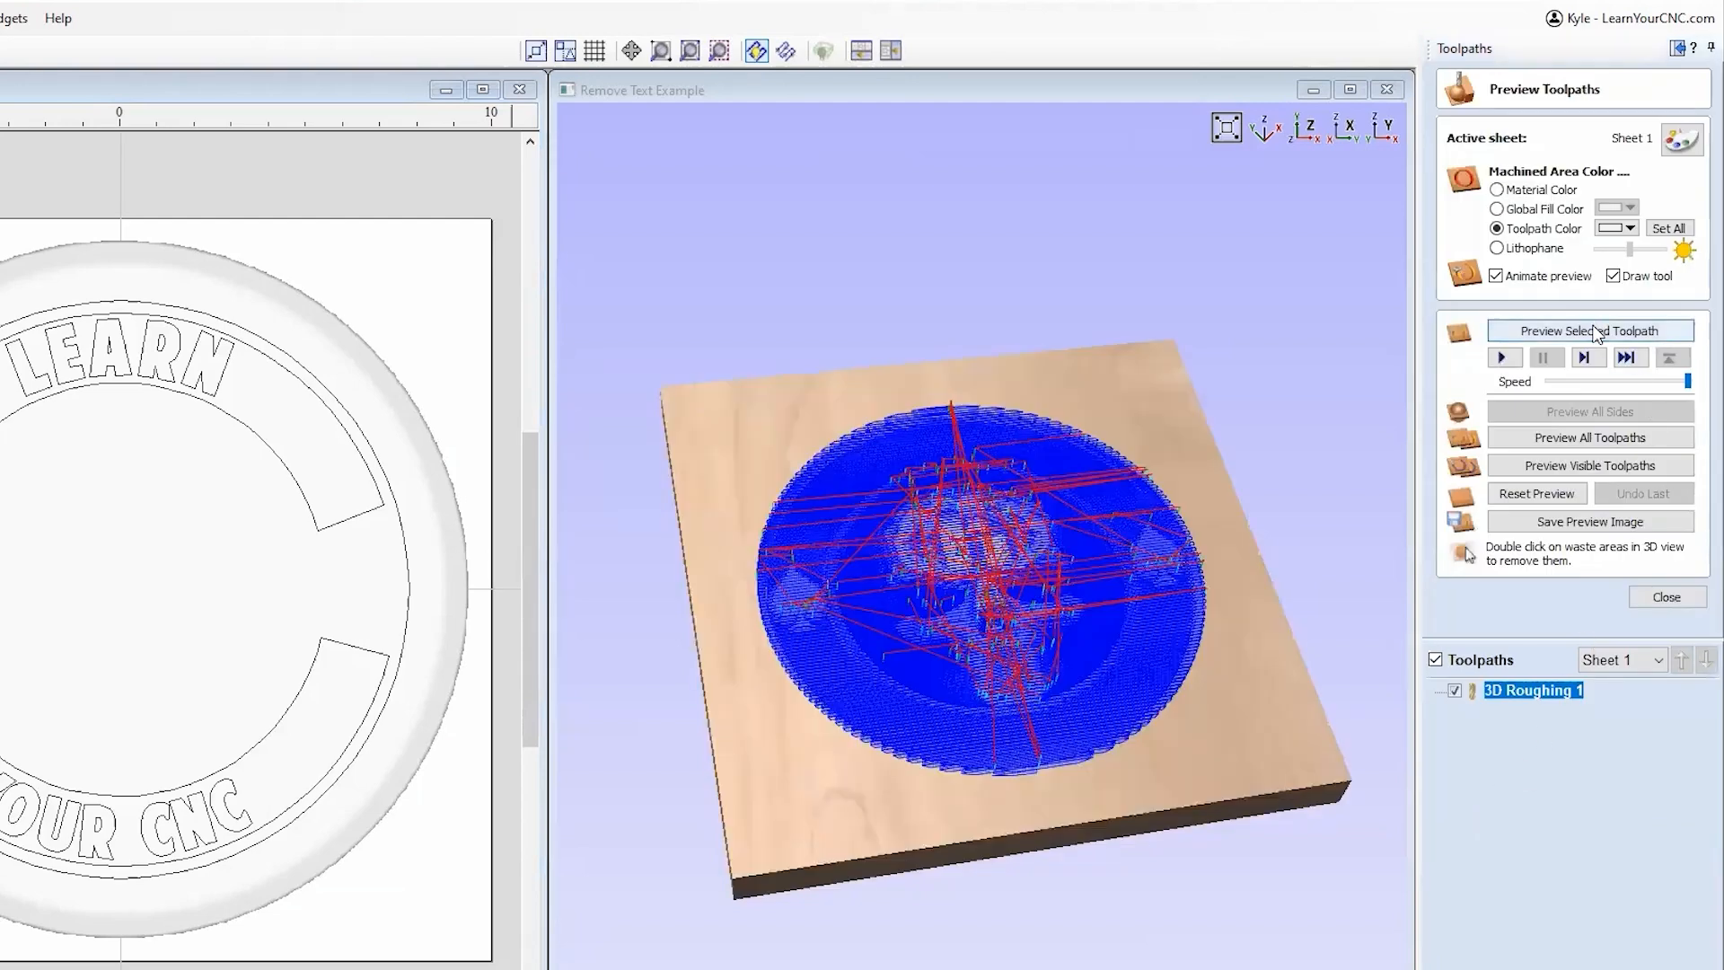
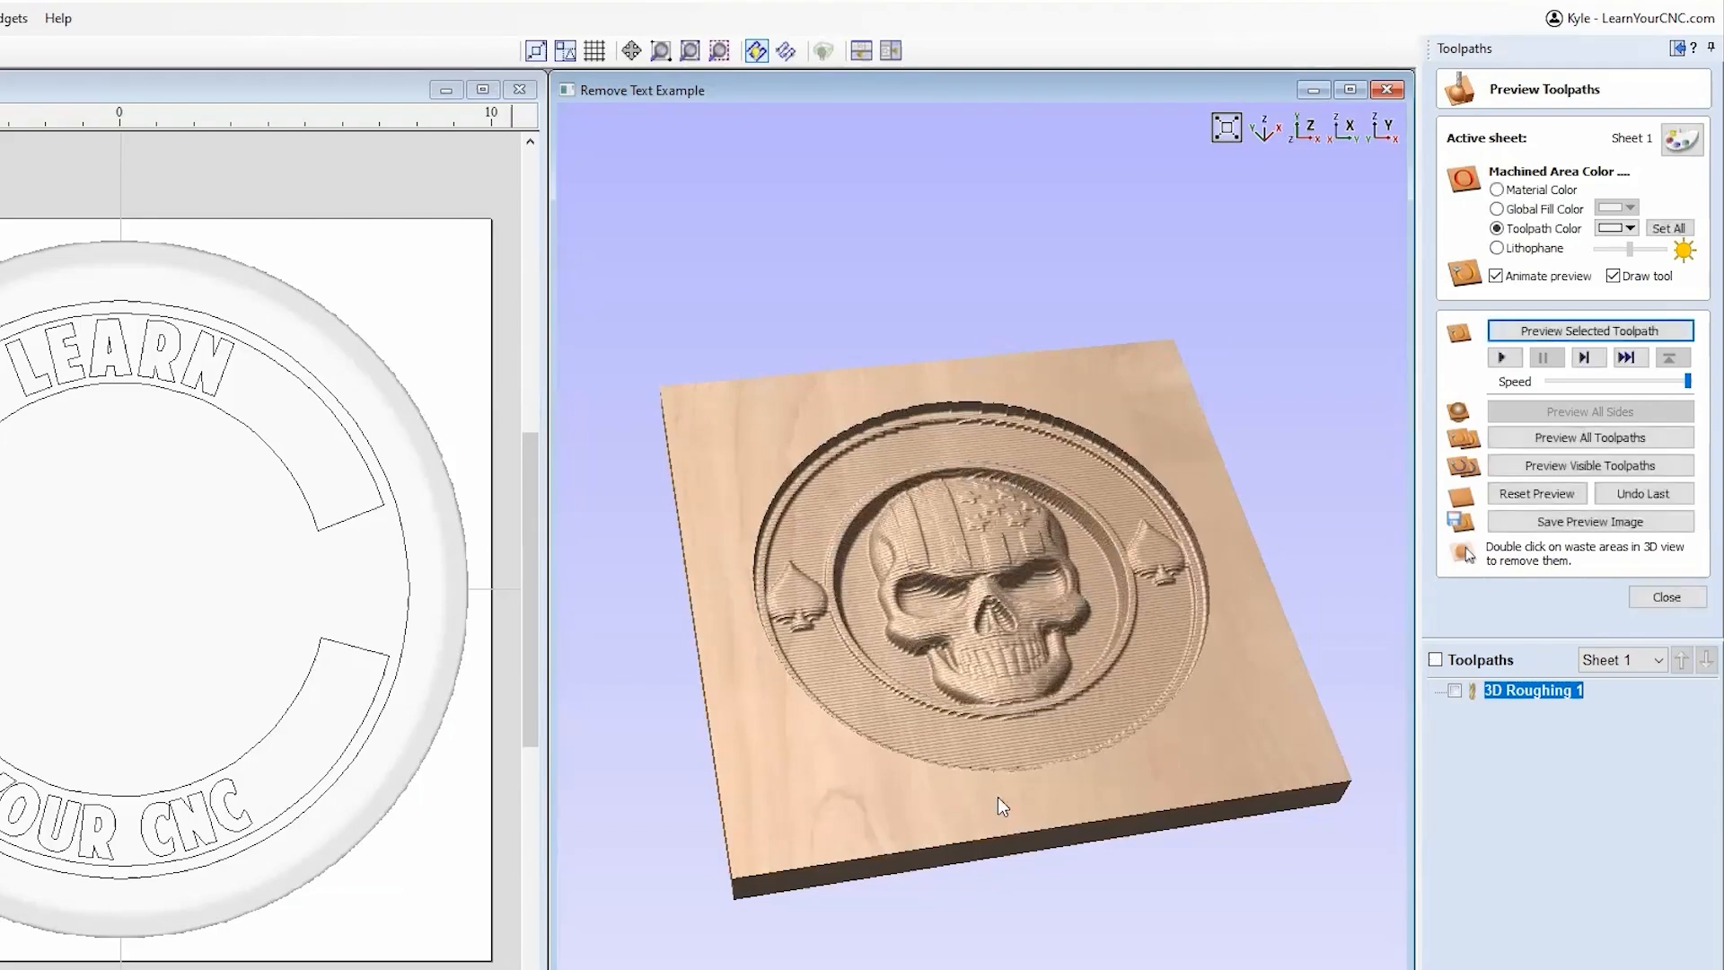
Step: Orbit and zoom the roughed plaque to inspect it from several angles
scroll(1110, 629, "up", 5)
left_click_drag(1110, 629, 922, 800)
scroll(1216, 710, "up", 3)
left_click_drag(1338, 861, 995, 595)
scroll(939, 557, "down", 3)
left_click_drag(1115, 513, 1042, 492)
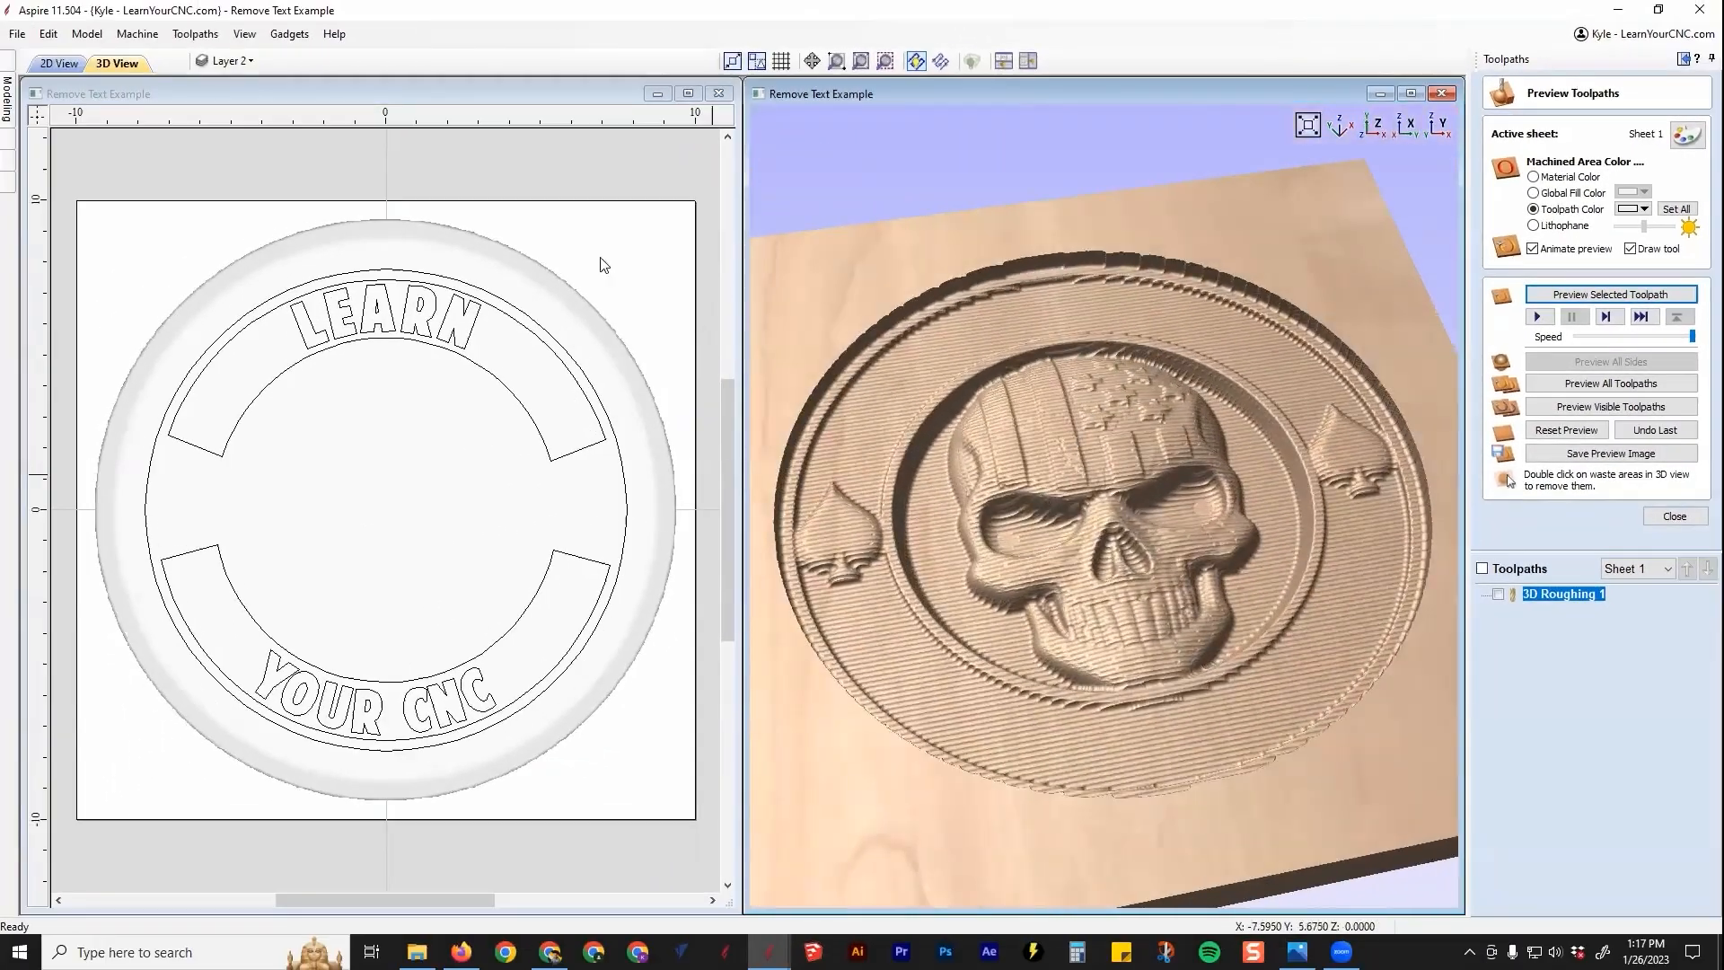
Step: Set preview simulation quality to High (2x Slower), rerun the 3D Roughing 1 preview, and close it
left_click(195, 33)
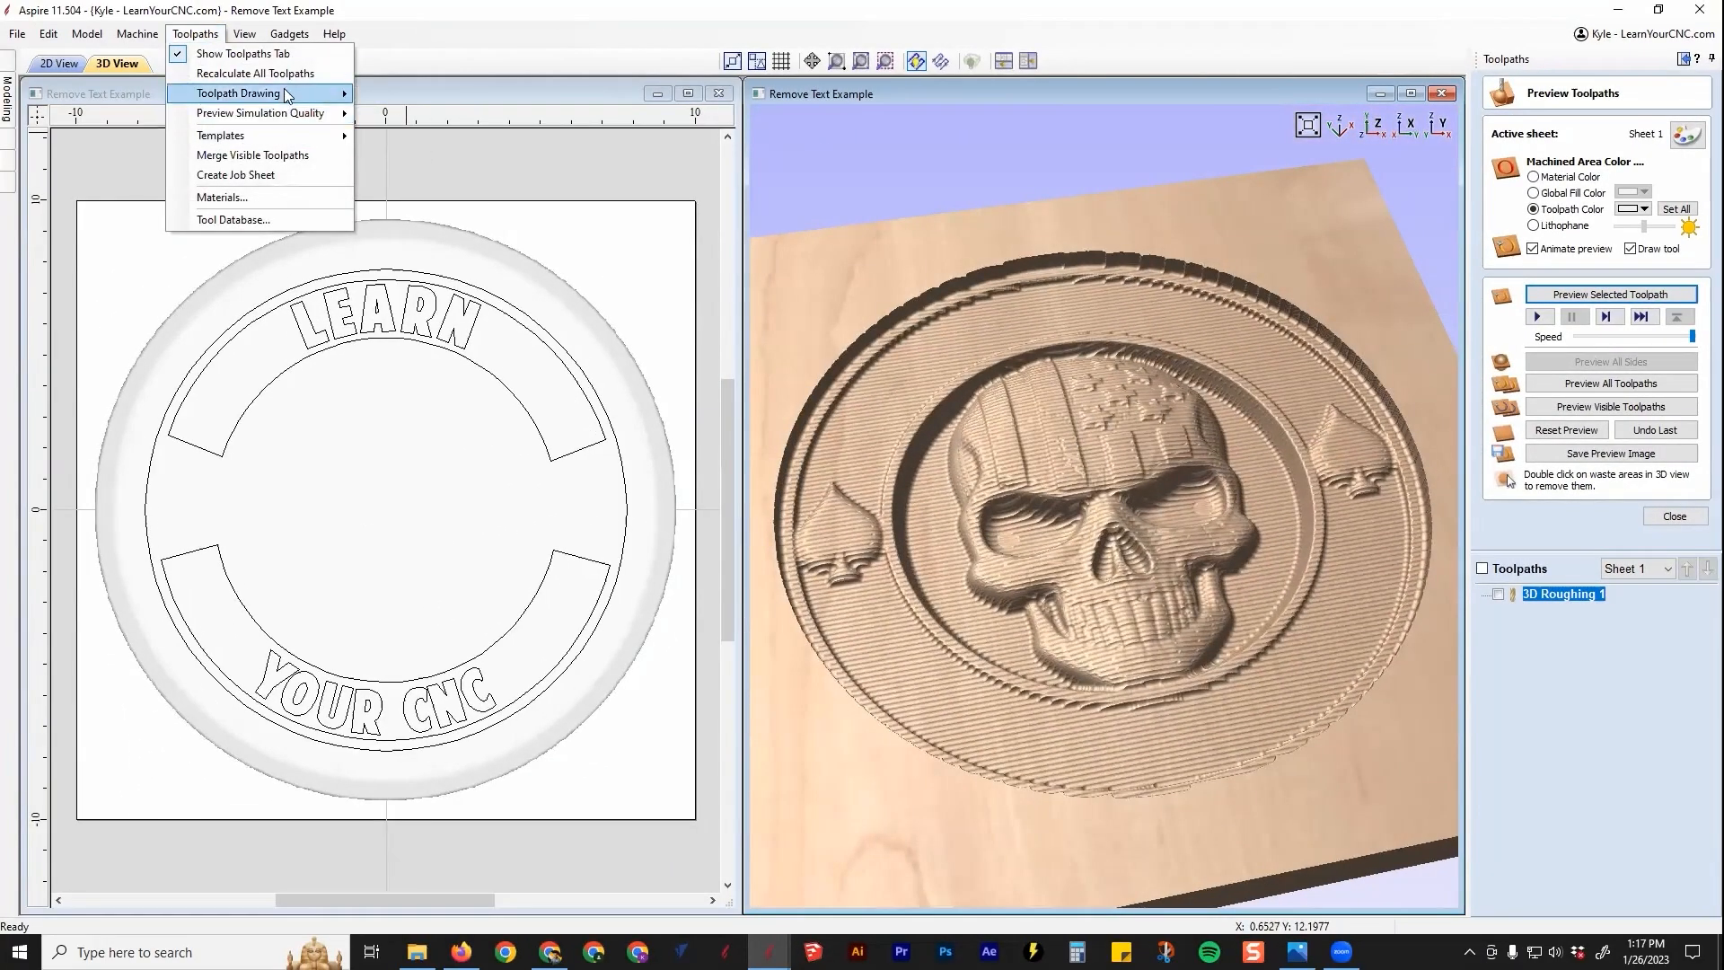
mouse_move(287, 96)
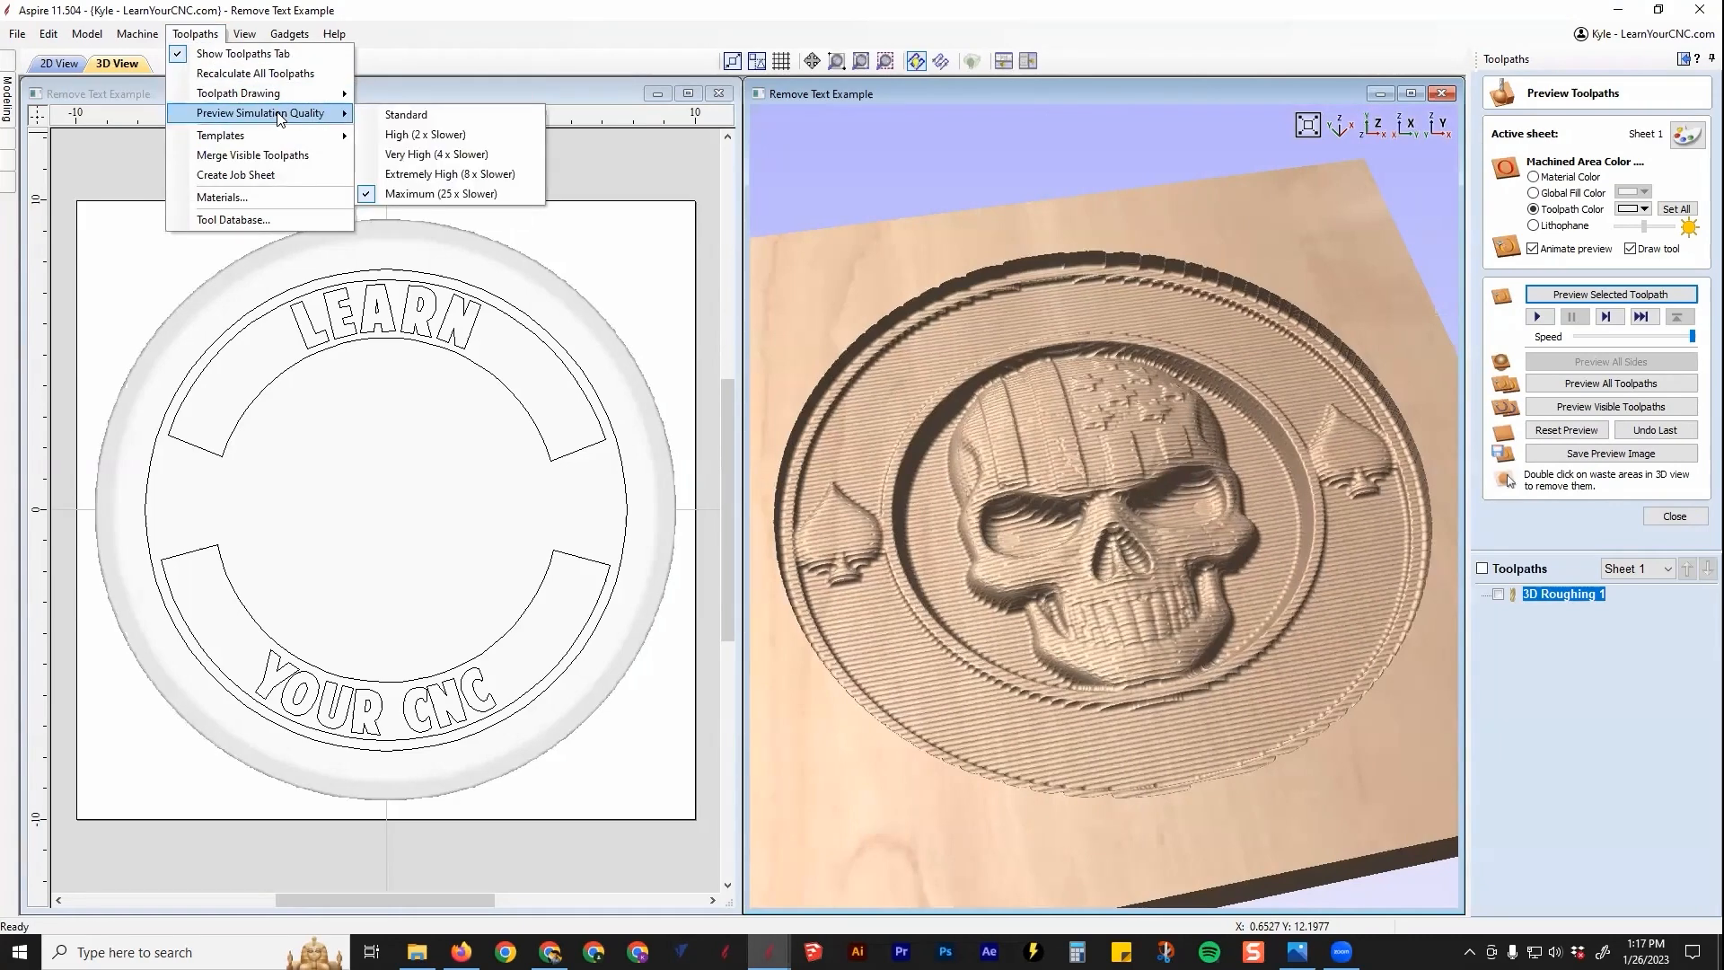
left_click(401, 135)
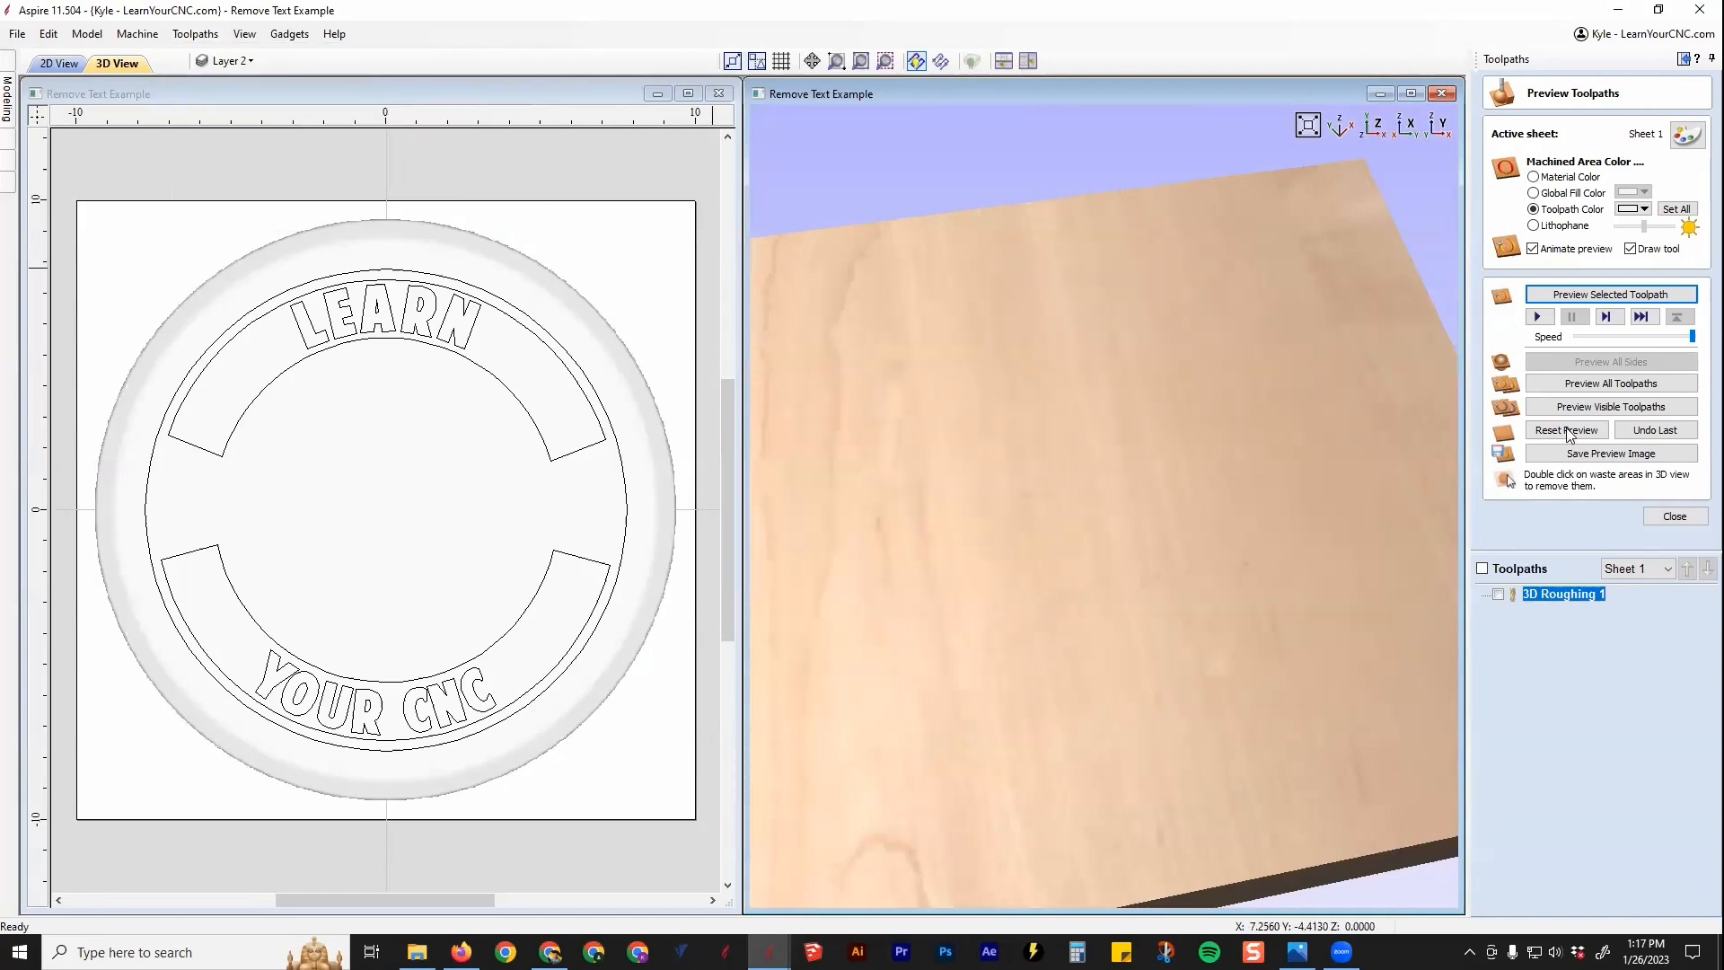
left_click(1589, 294)
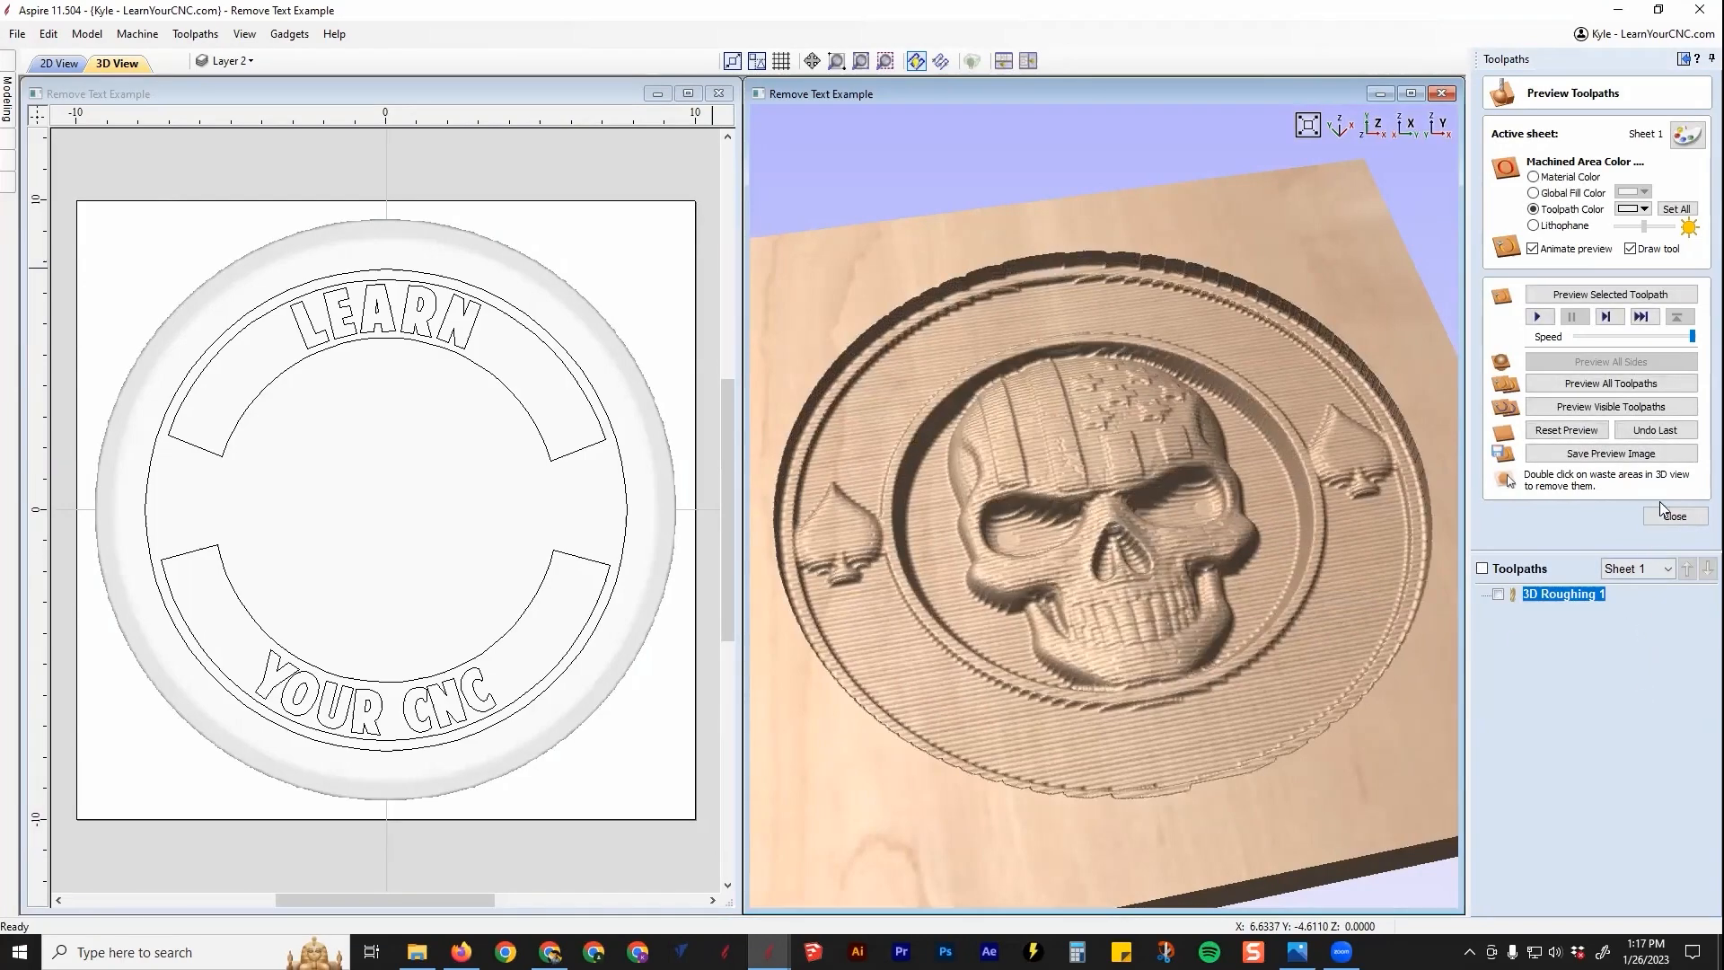
left_click(1673, 515)
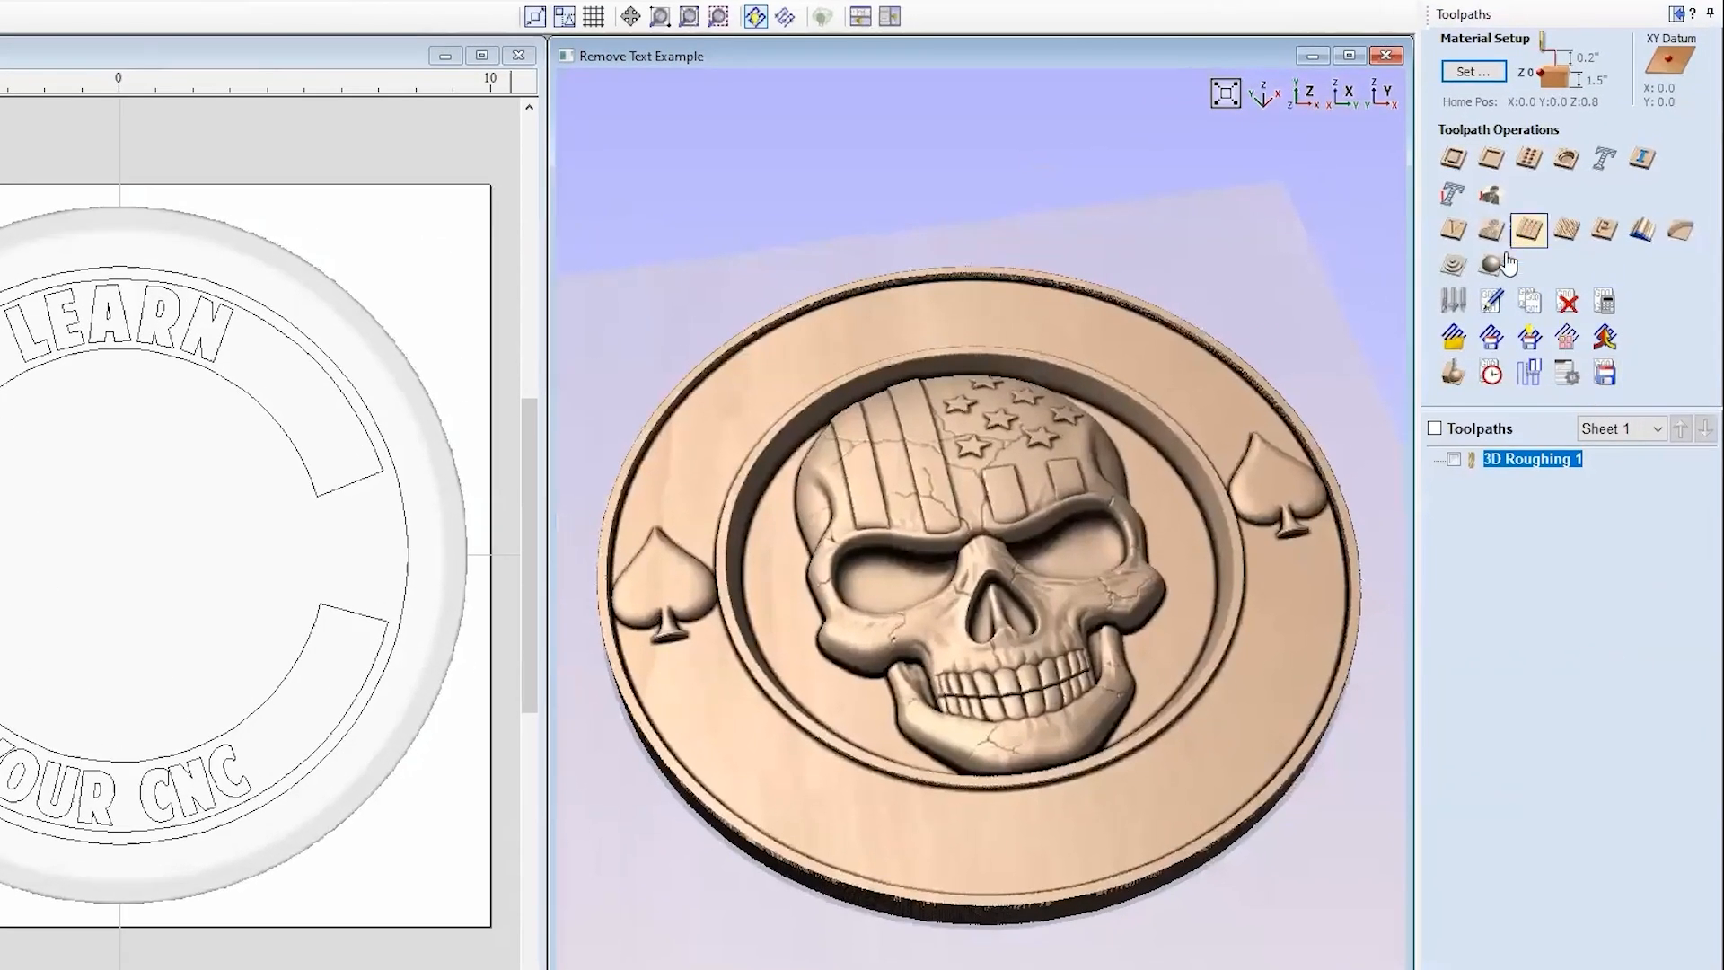
Step: Calculate a 3D finishing toolpath with the #46286-K 1/8" tapered ball nose, Model Boundary and Raster strategy
left_click(1501, 263)
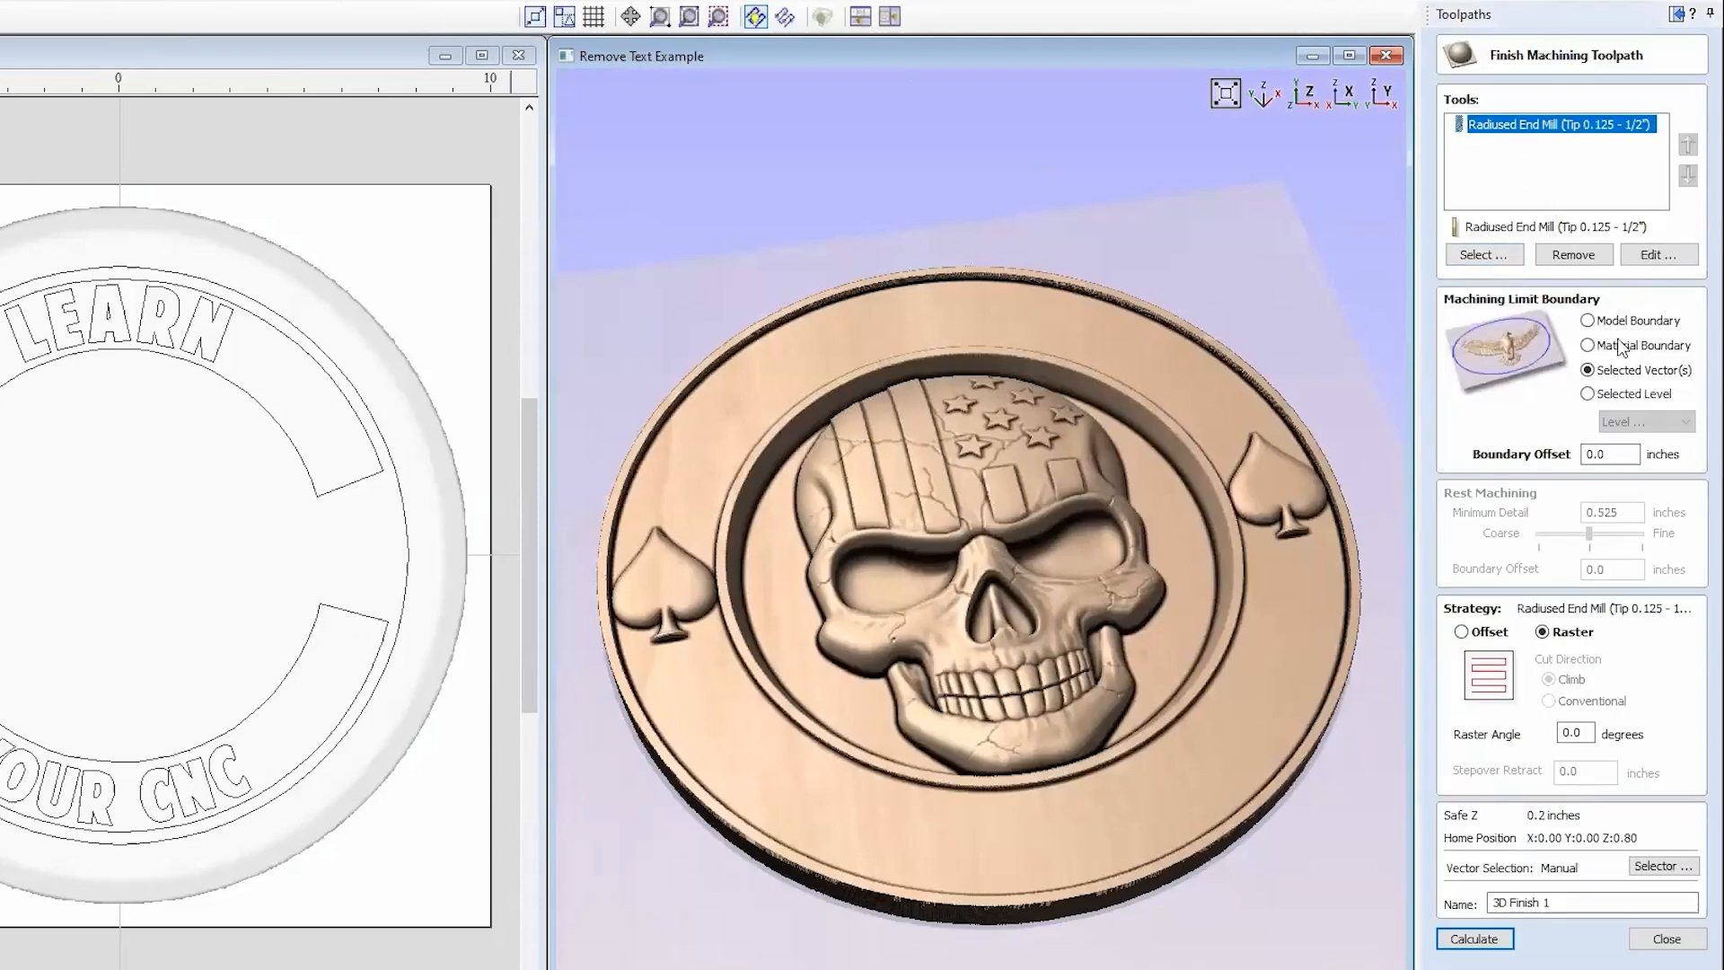
left_click(1559, 253)
left_click(1482, 255)
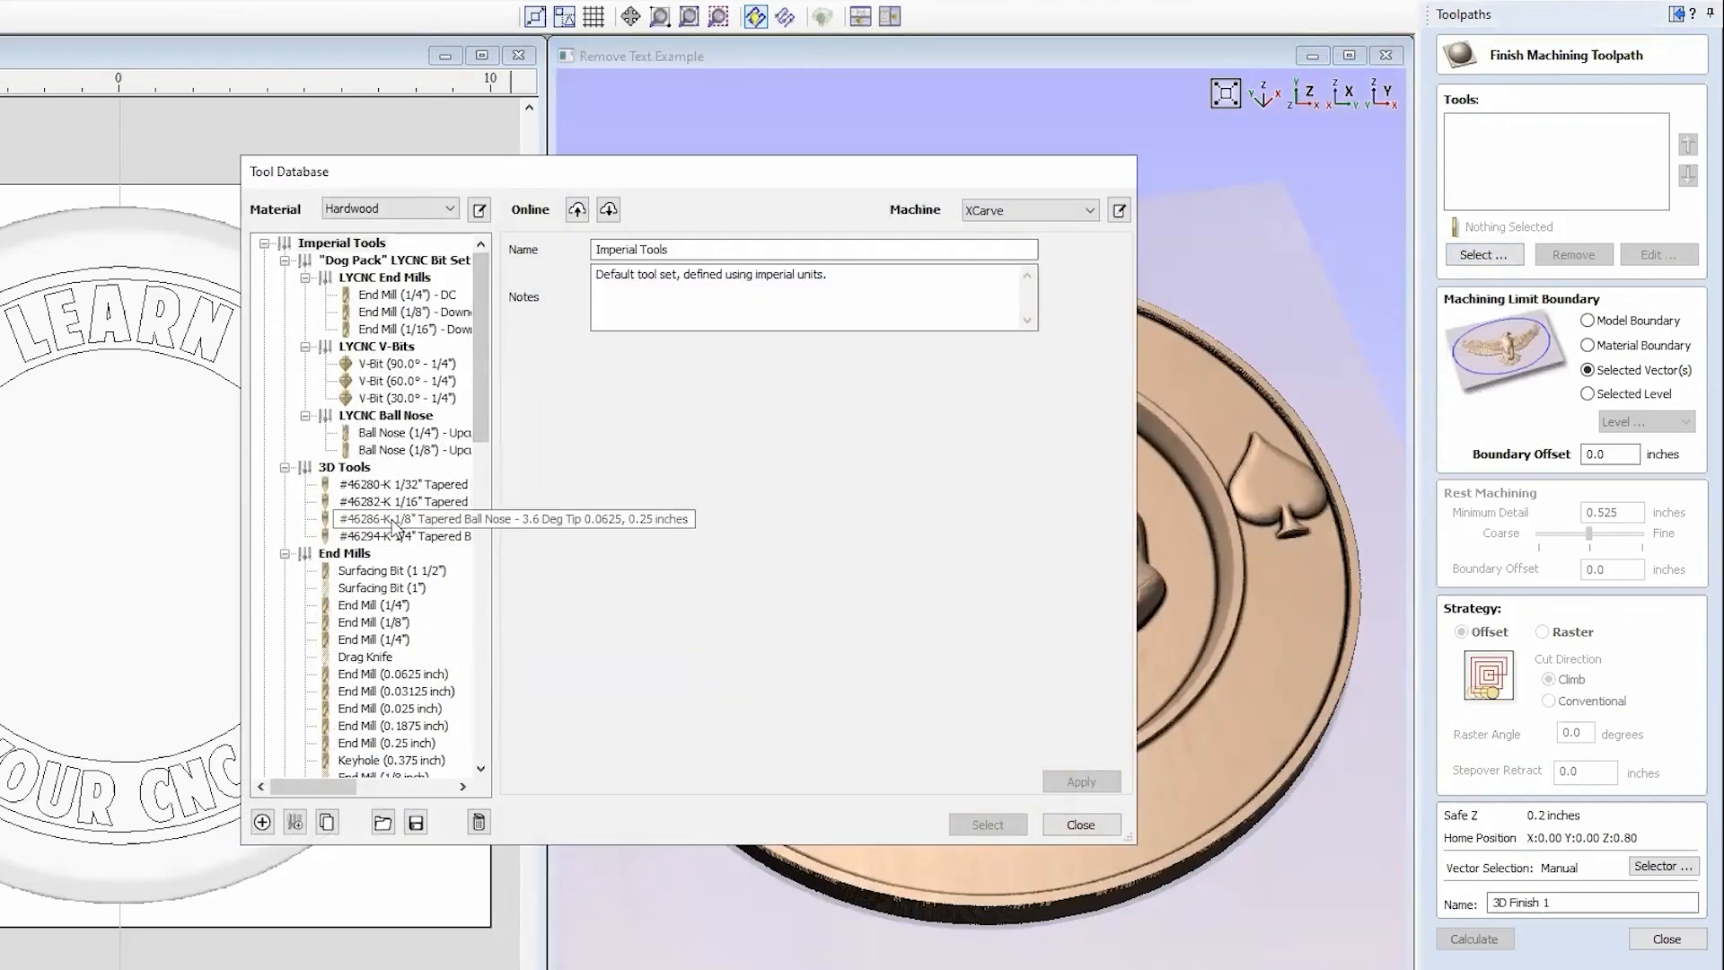
left_click(394, 527)
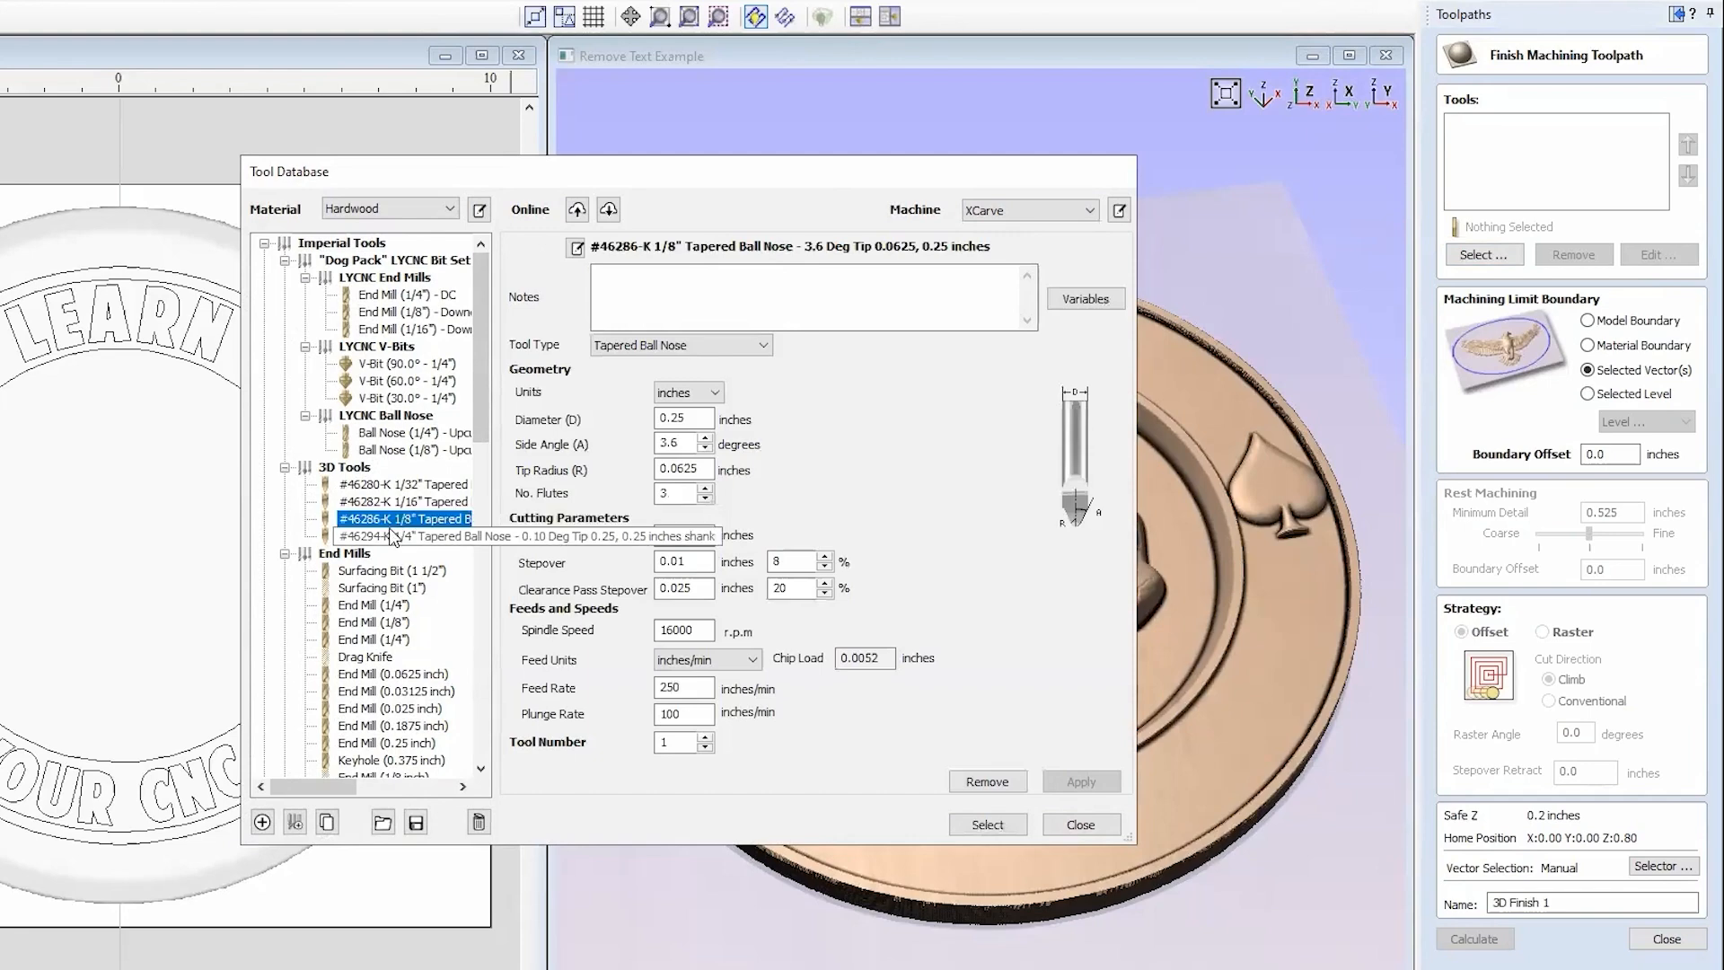
left_click(987, 825)
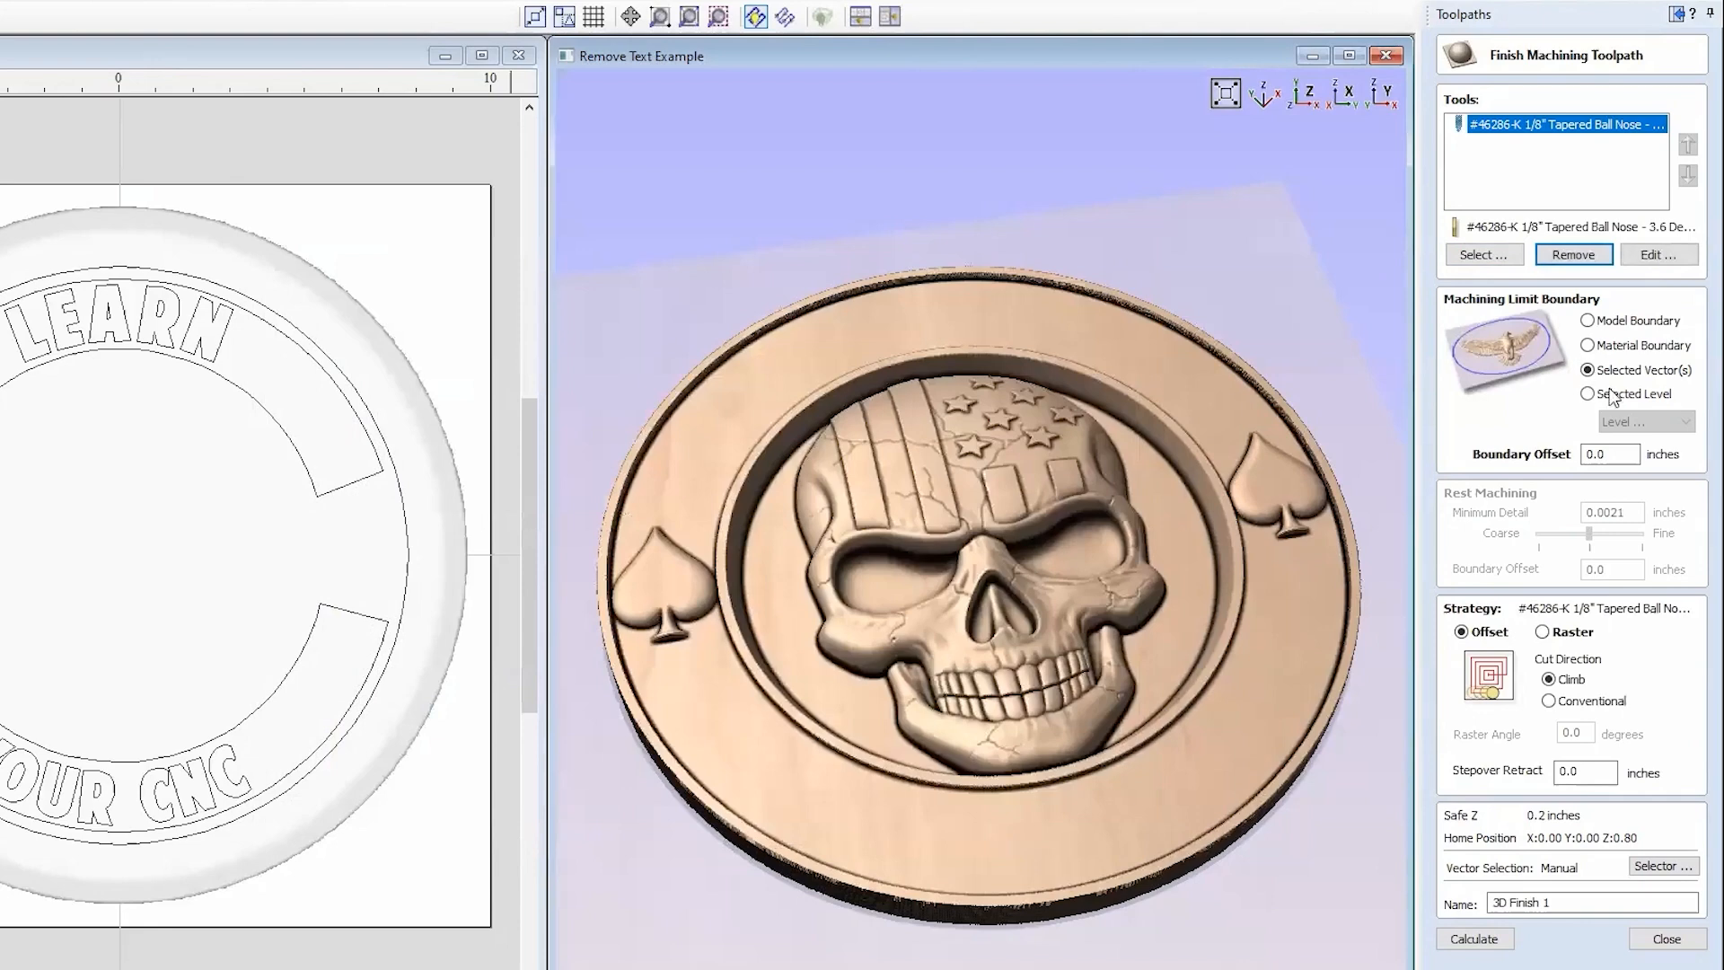
left_click(1617, 322)
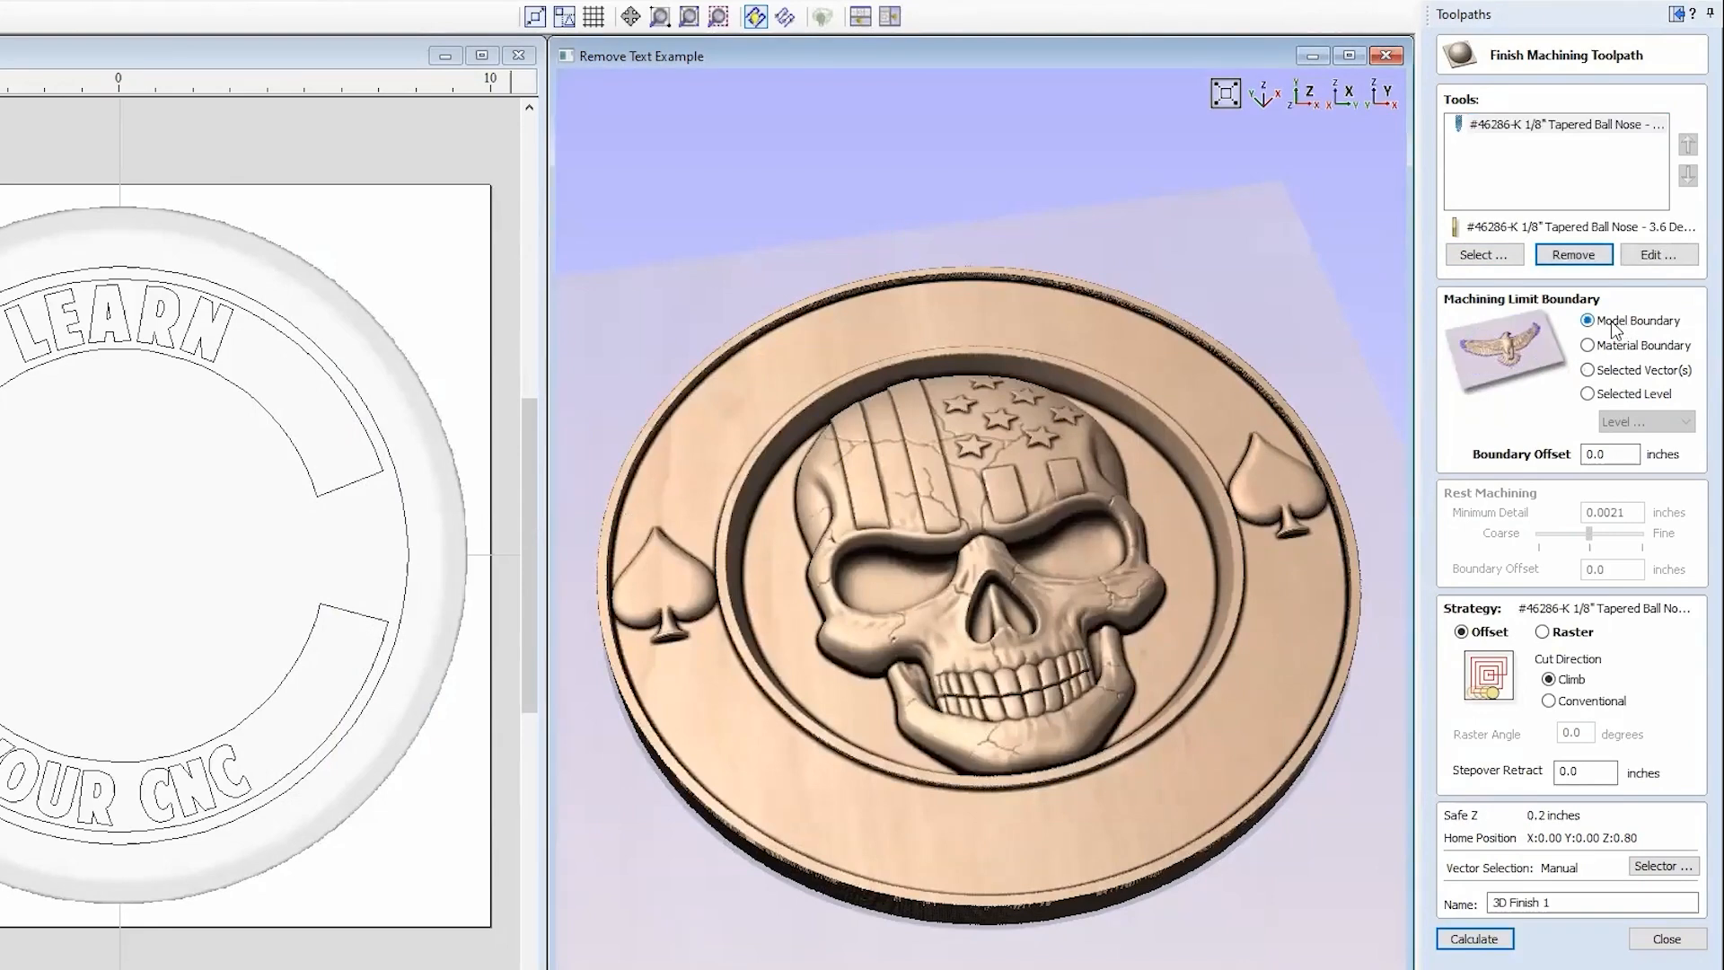
left_click(1546, 633)
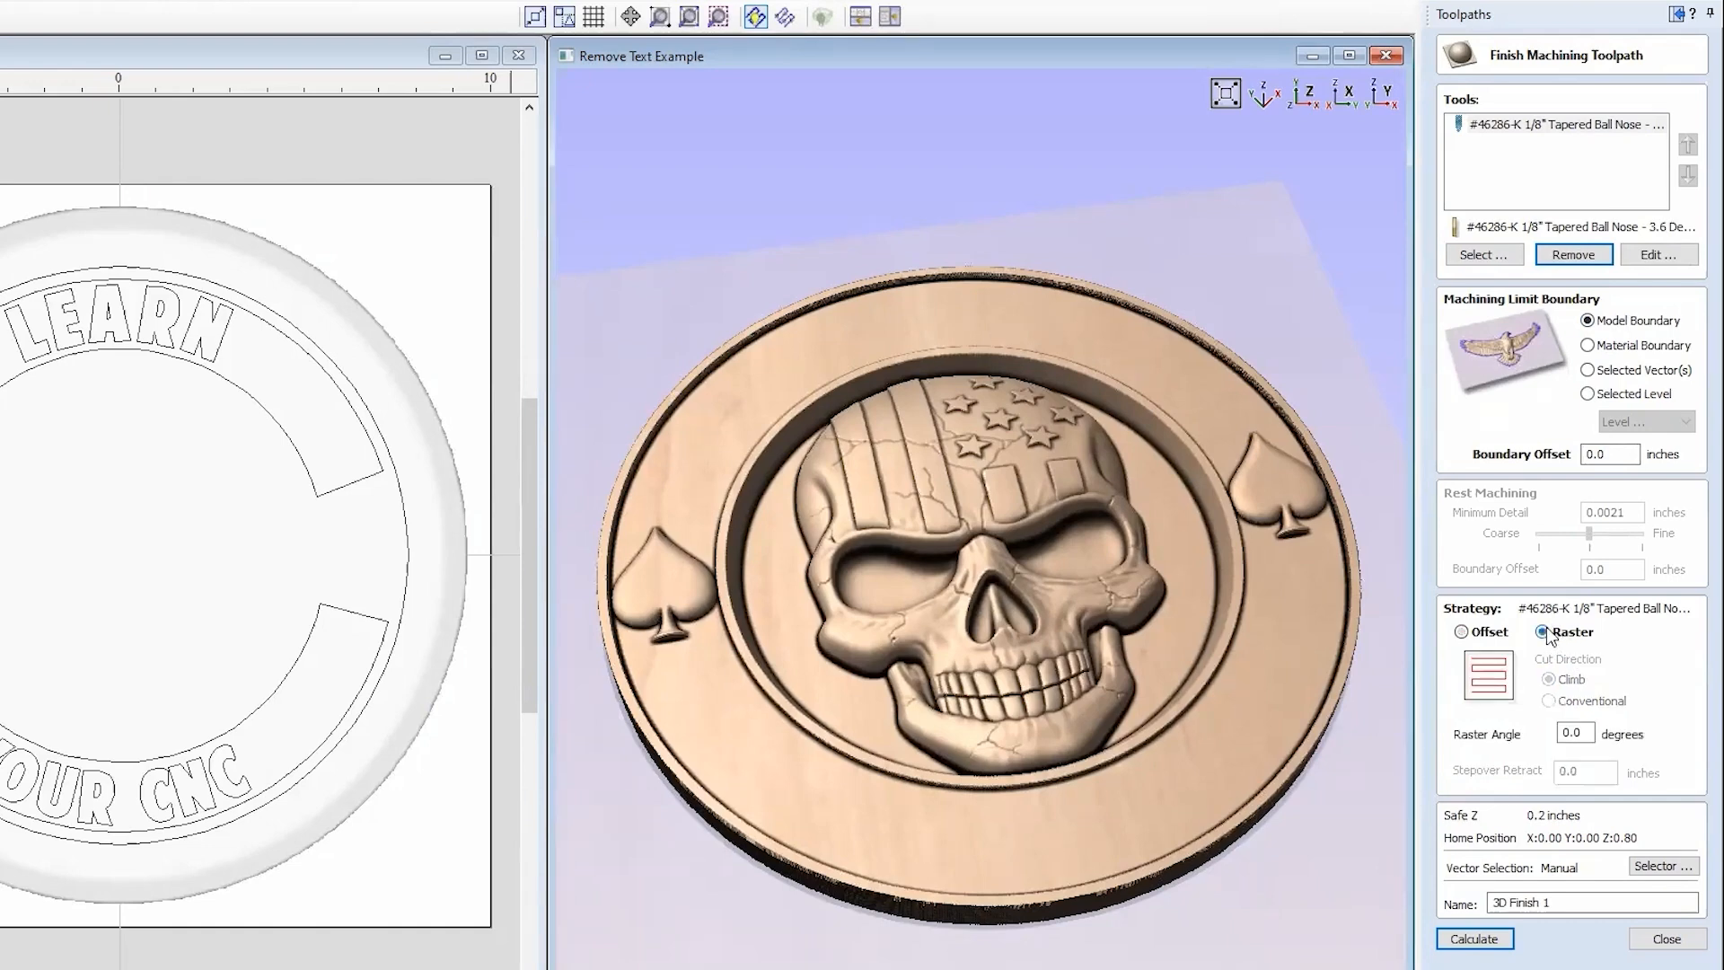
left_click(1477, 940)
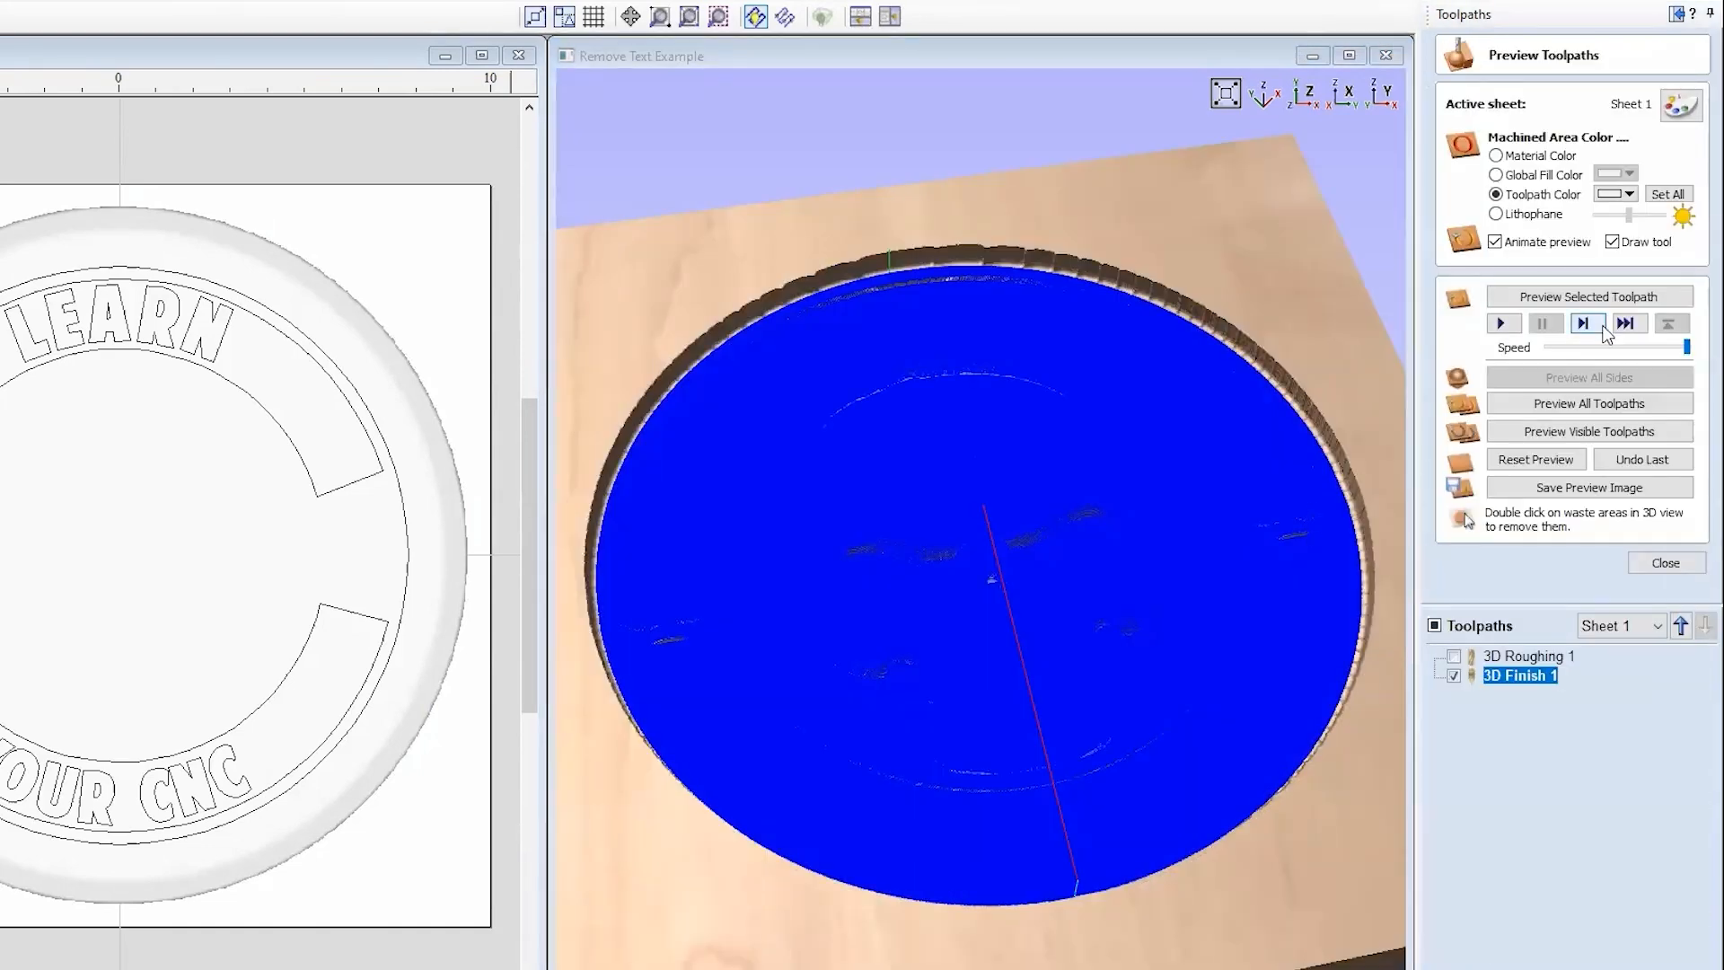
Step: Preview the 3D Finish 1 toolpath, orbit the finished carving, then close the preview
left_click(1591, 298)
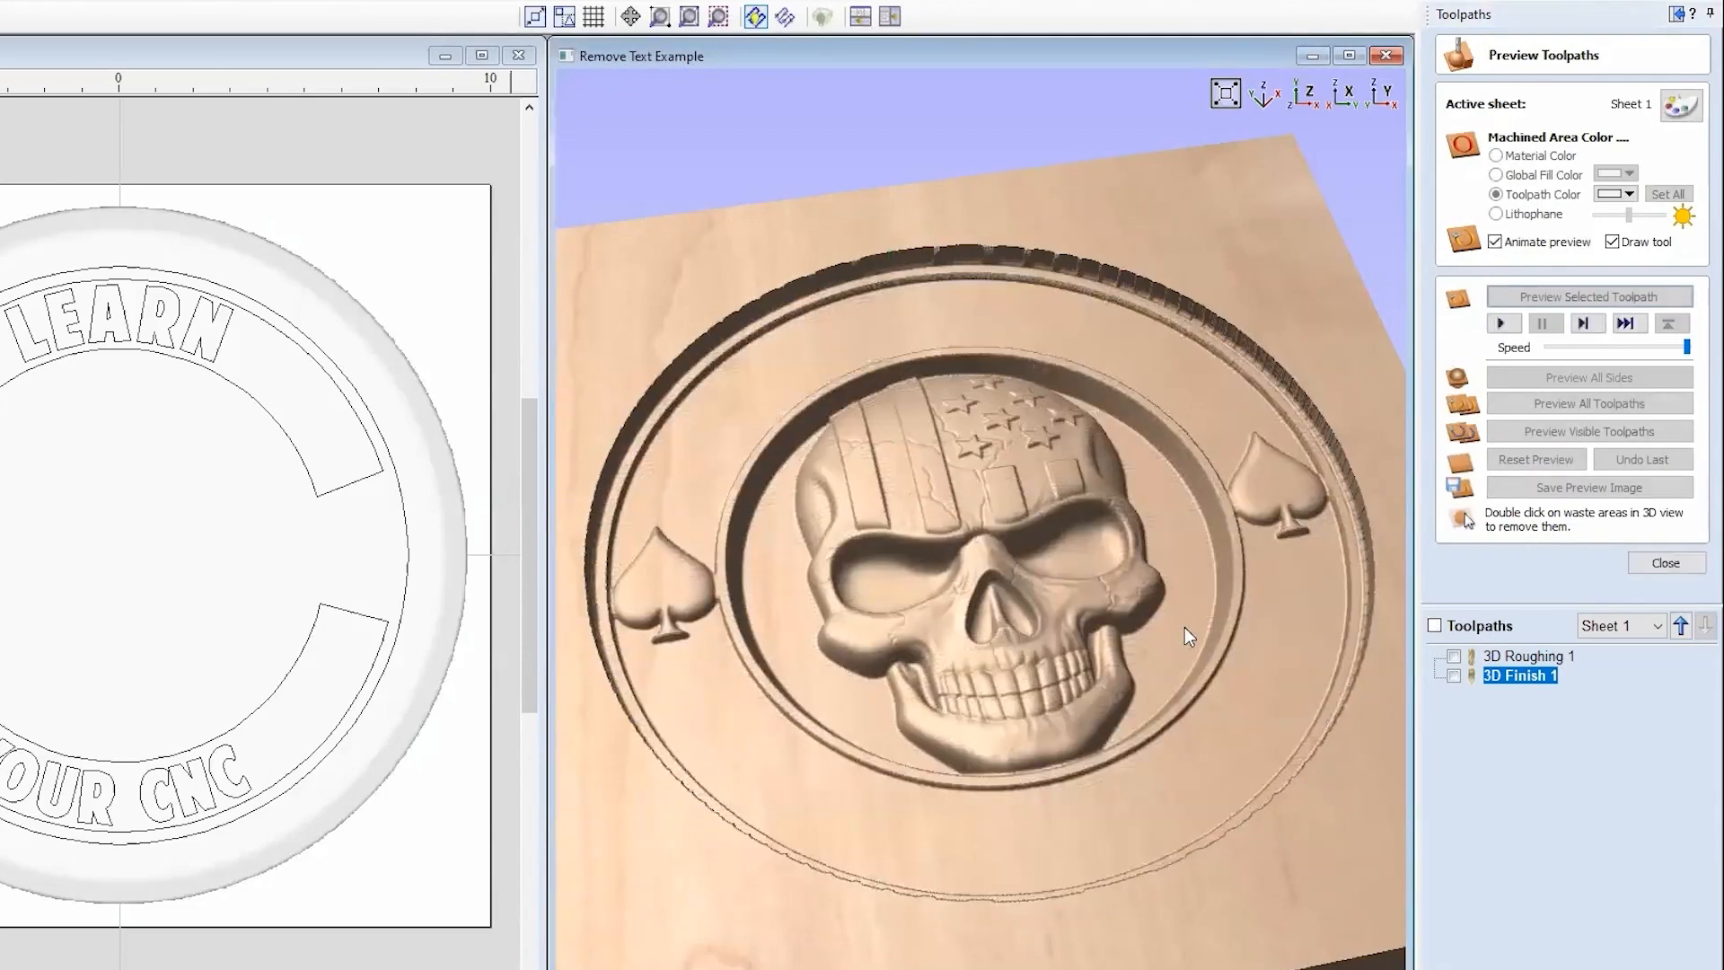
left_click_drag(979, 625, 1052, 720)
left_click(1666, 563)
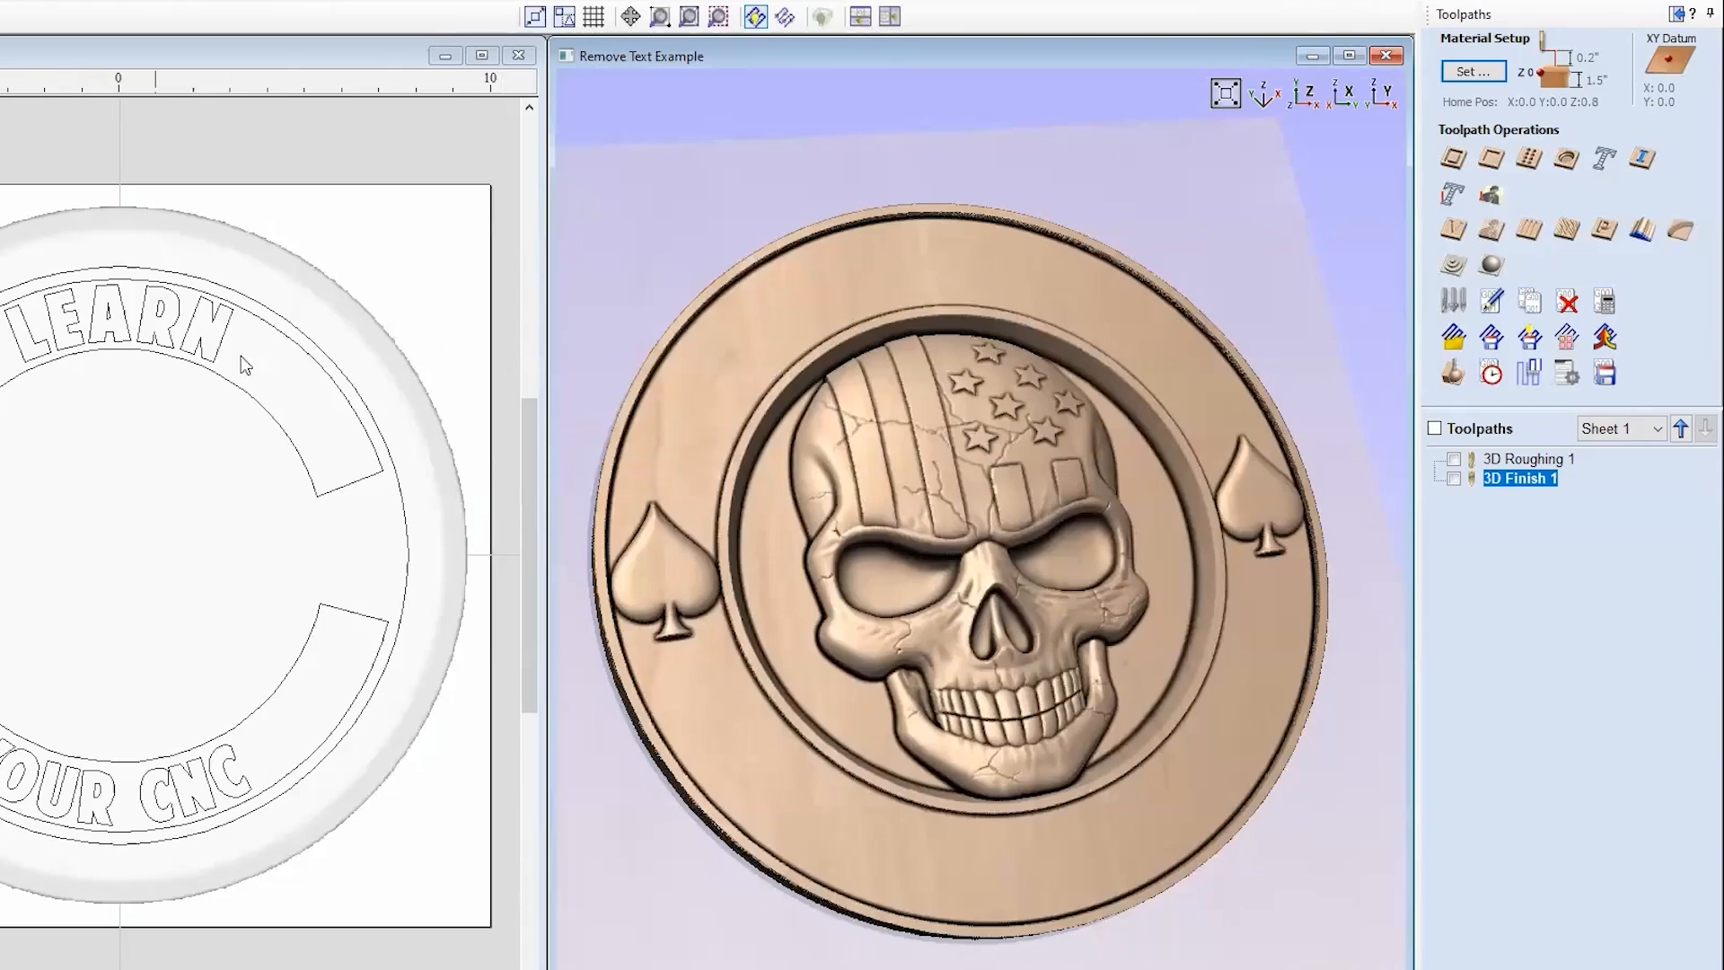
Step: Start a V-carve toolpath and select the LEARN and YOUR CNC text vectors
left_click(1454, 232)
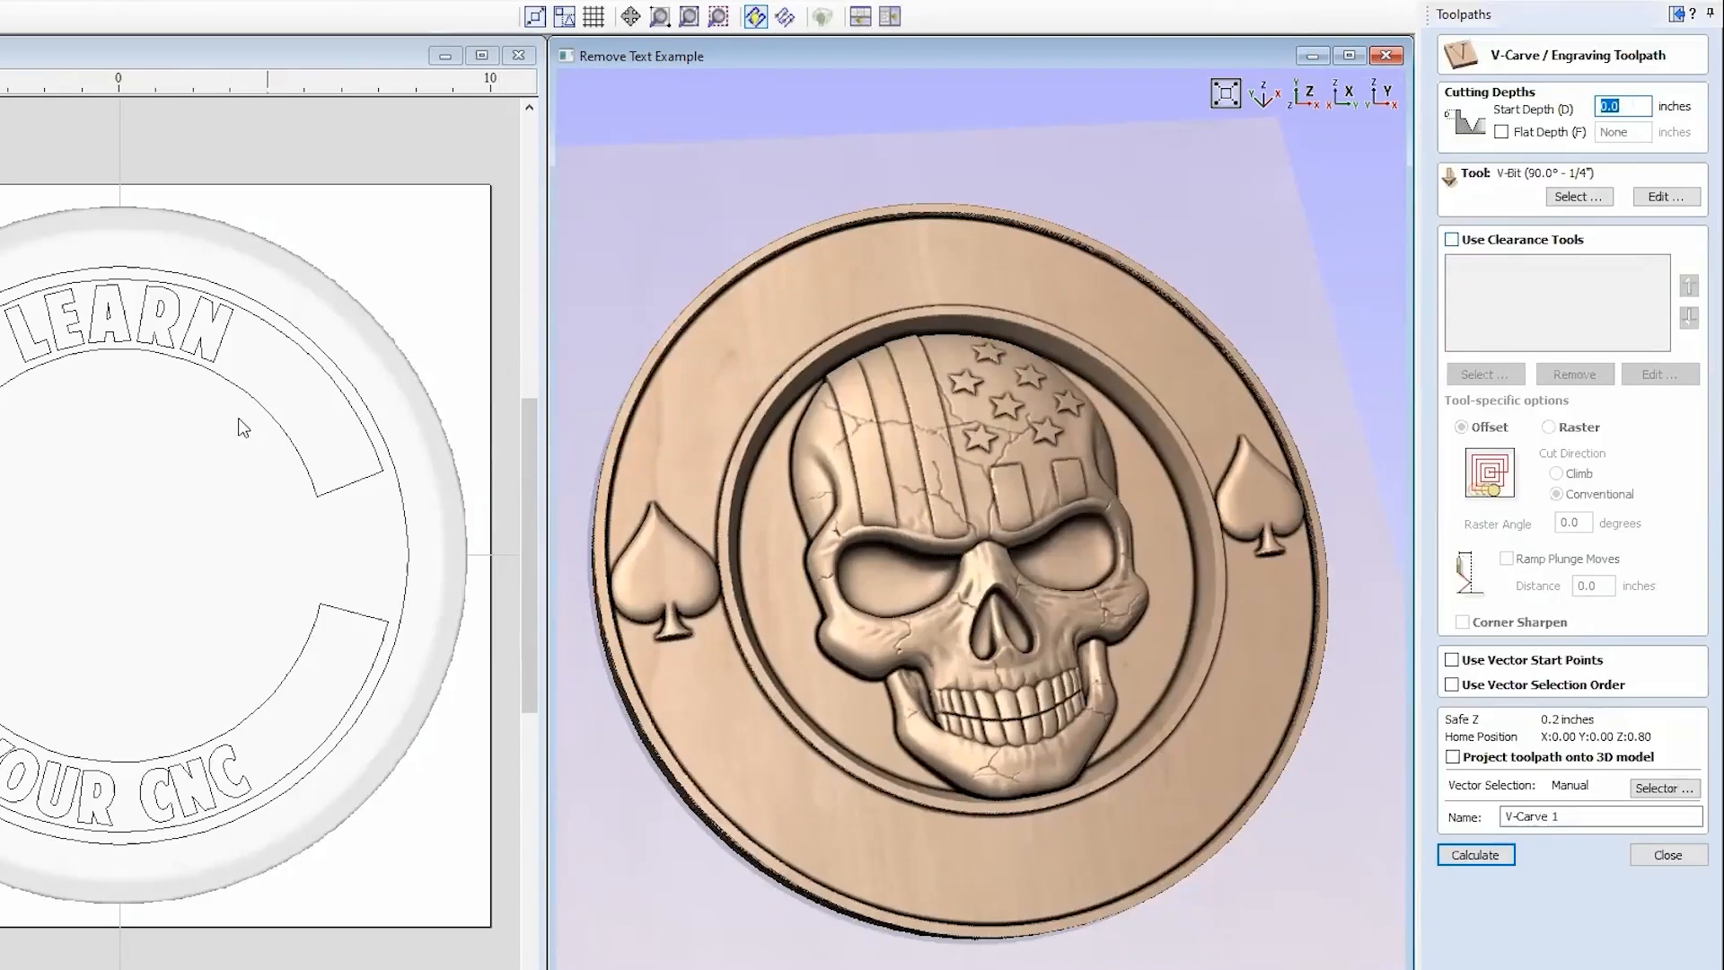
left_click(163, 309)
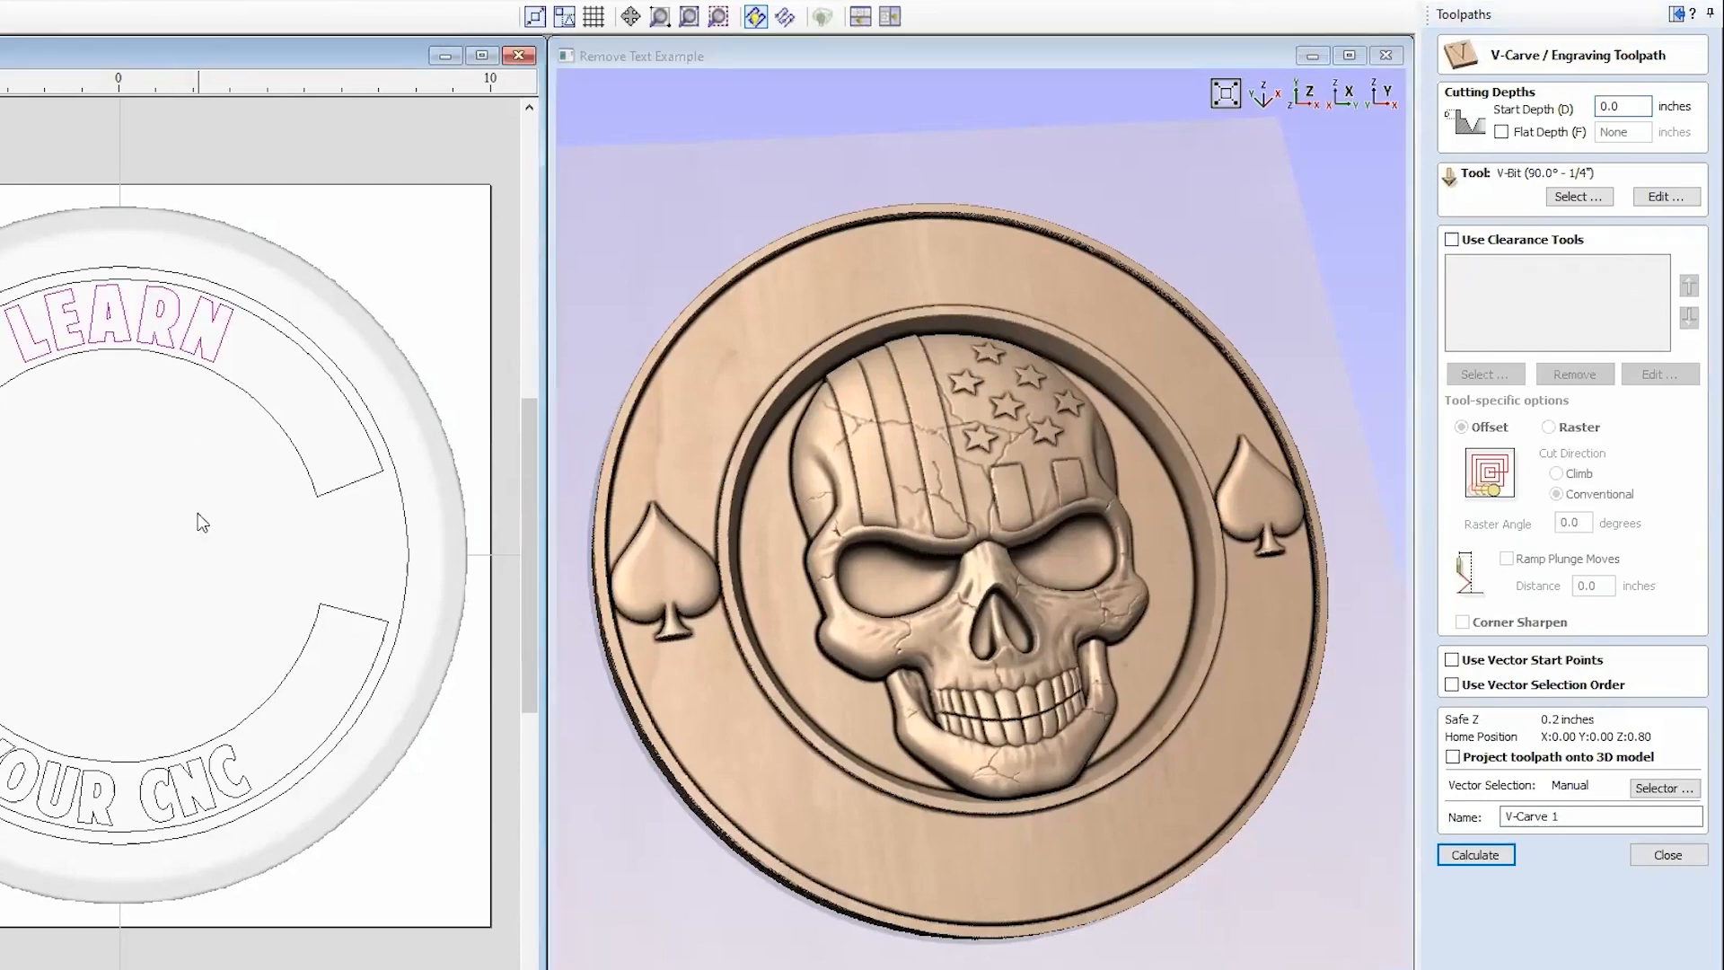
left_click(184, 784, "shift")
Step: Use the 90 deg 0.5" V-bit for the carve with Flat Depth turned off
left_click(1560, 197)
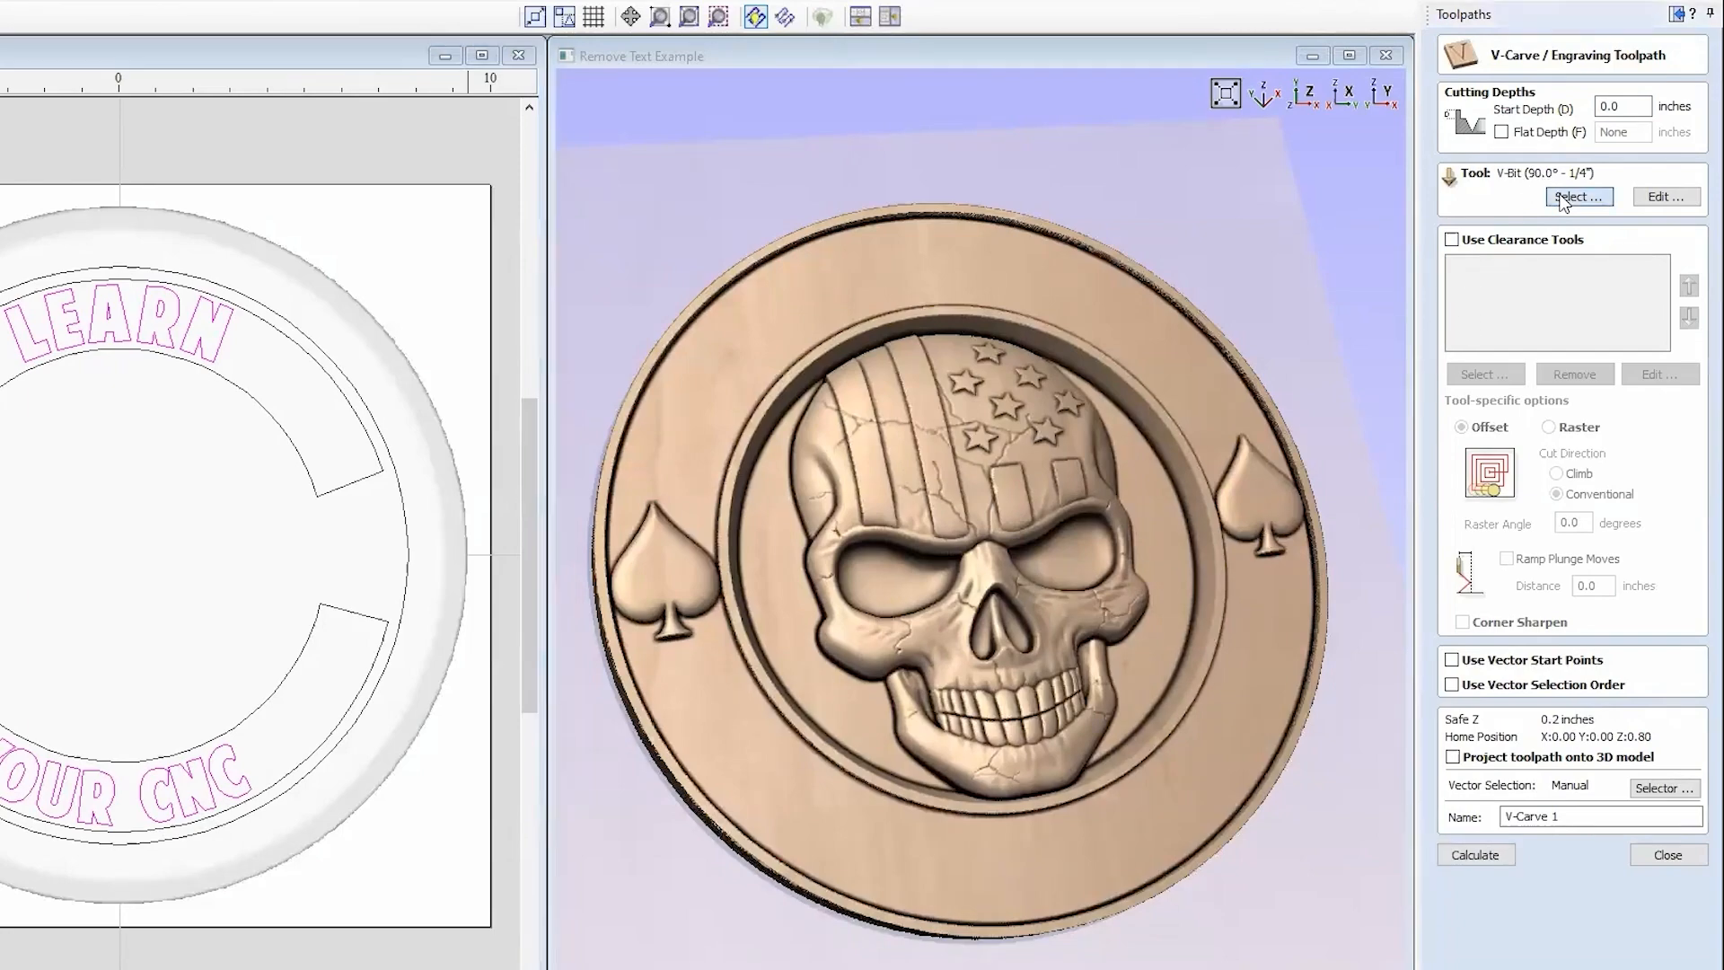
left_click_drag(474, 310, 476, 465)
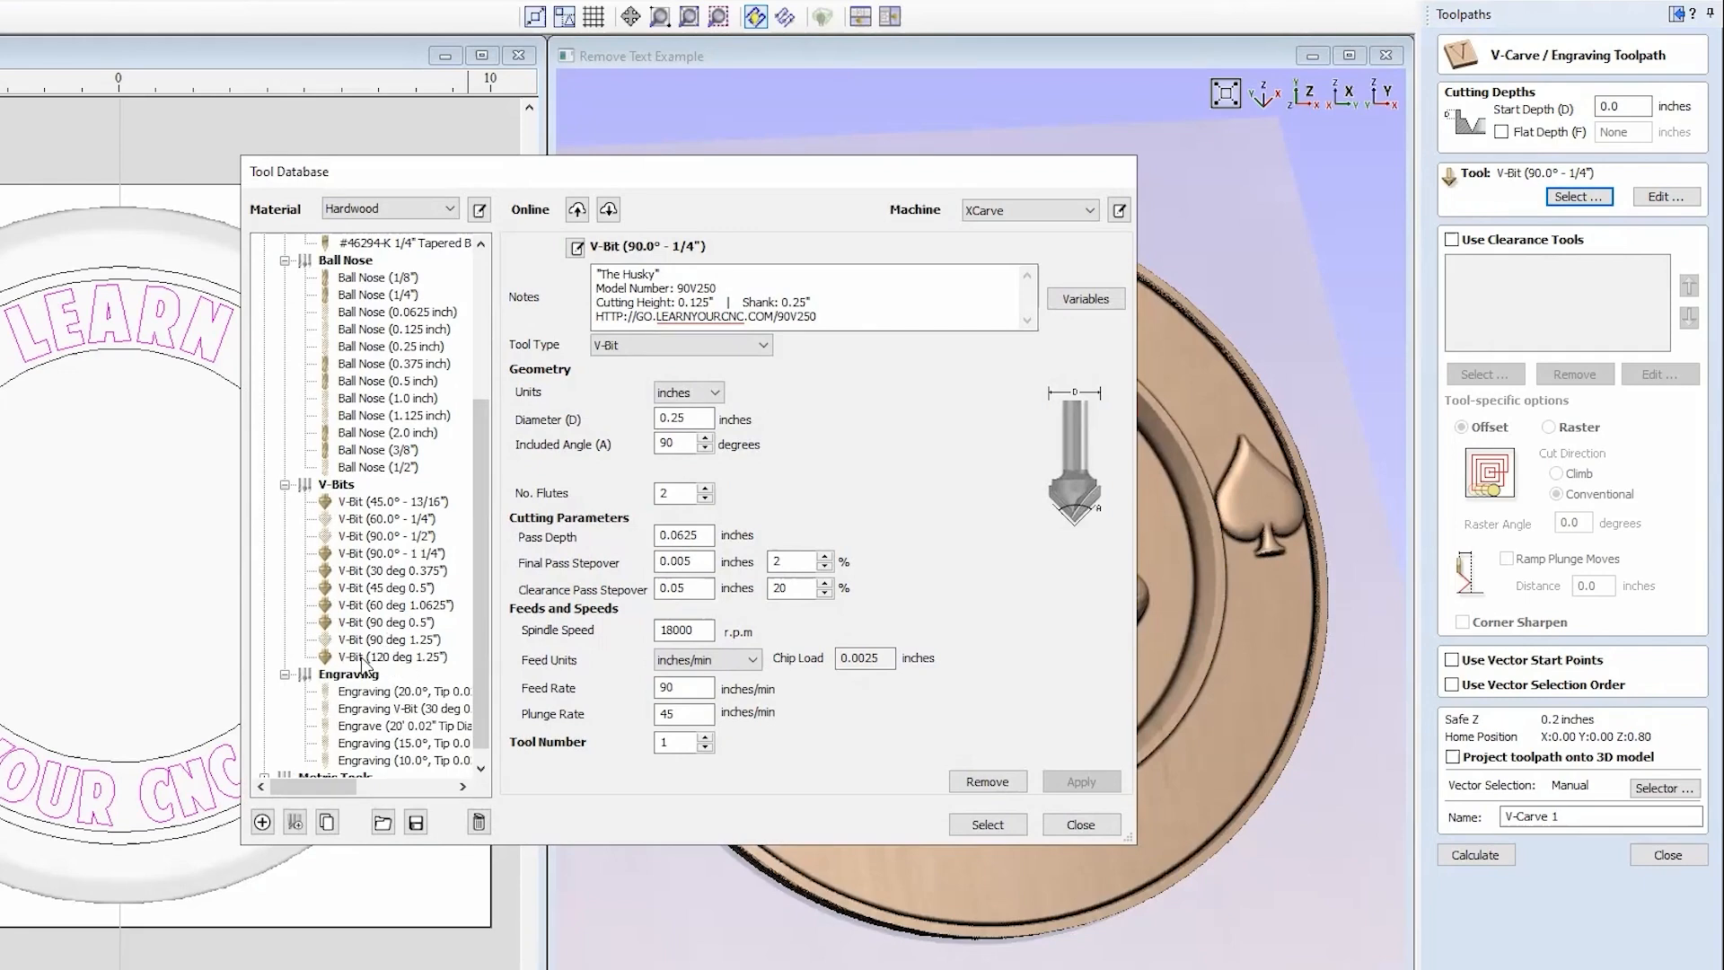
left_click(366, 623)
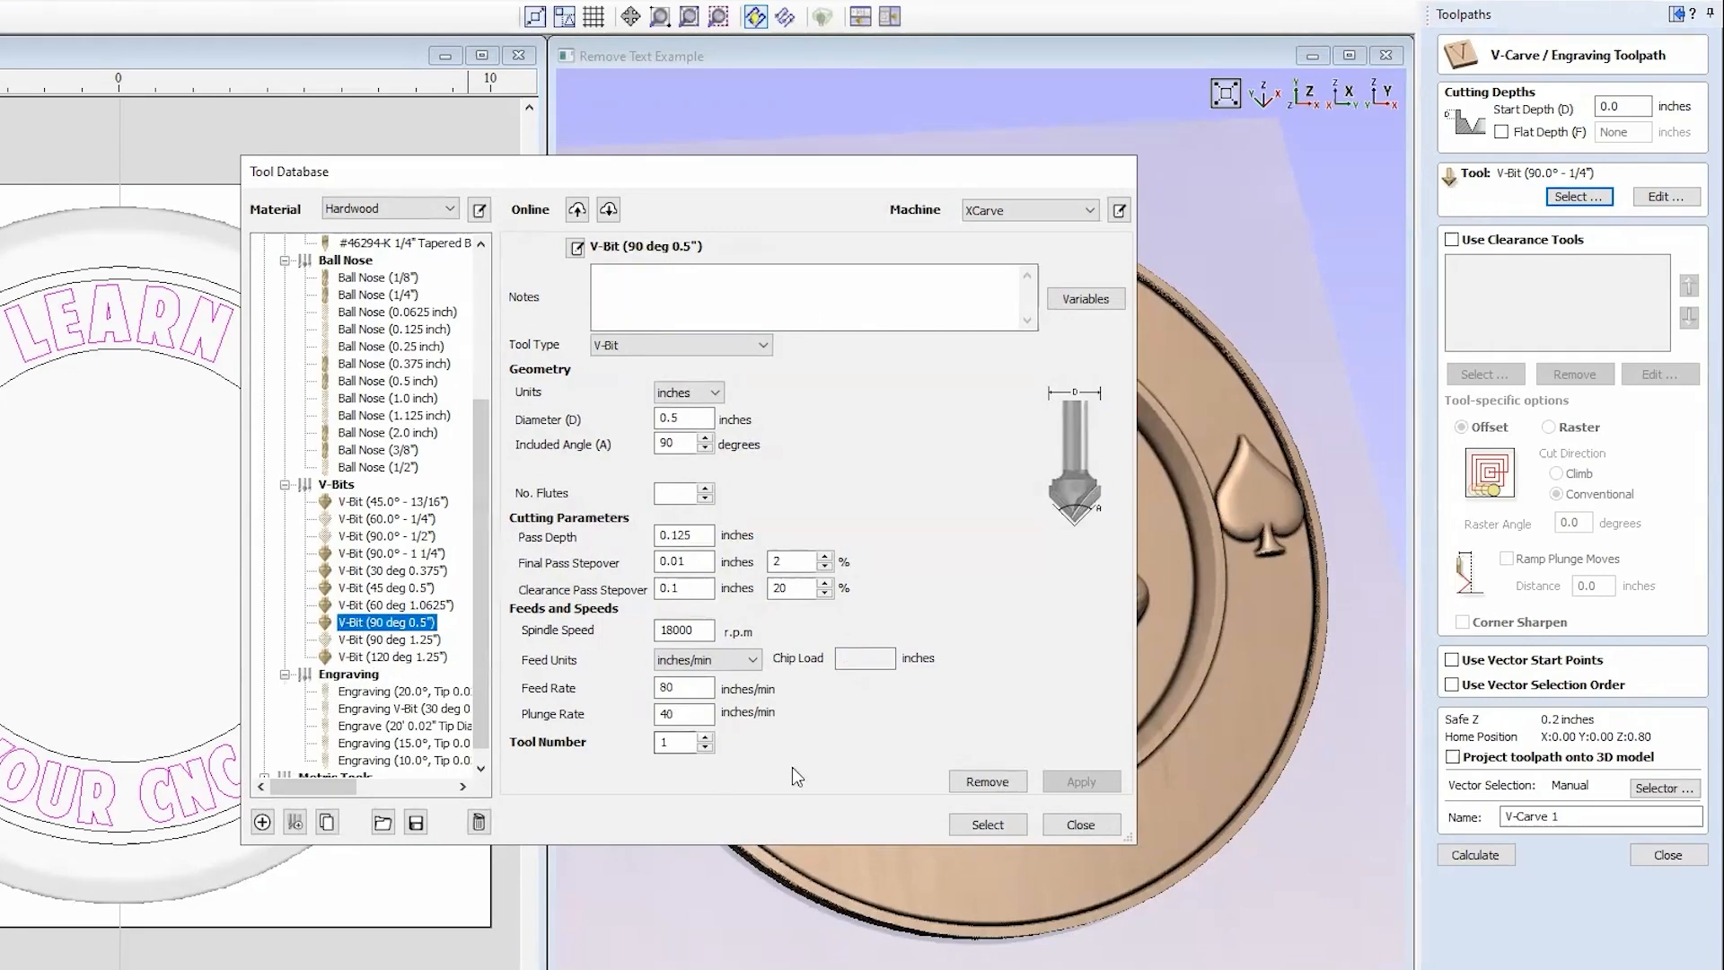
left_click(986, 823)
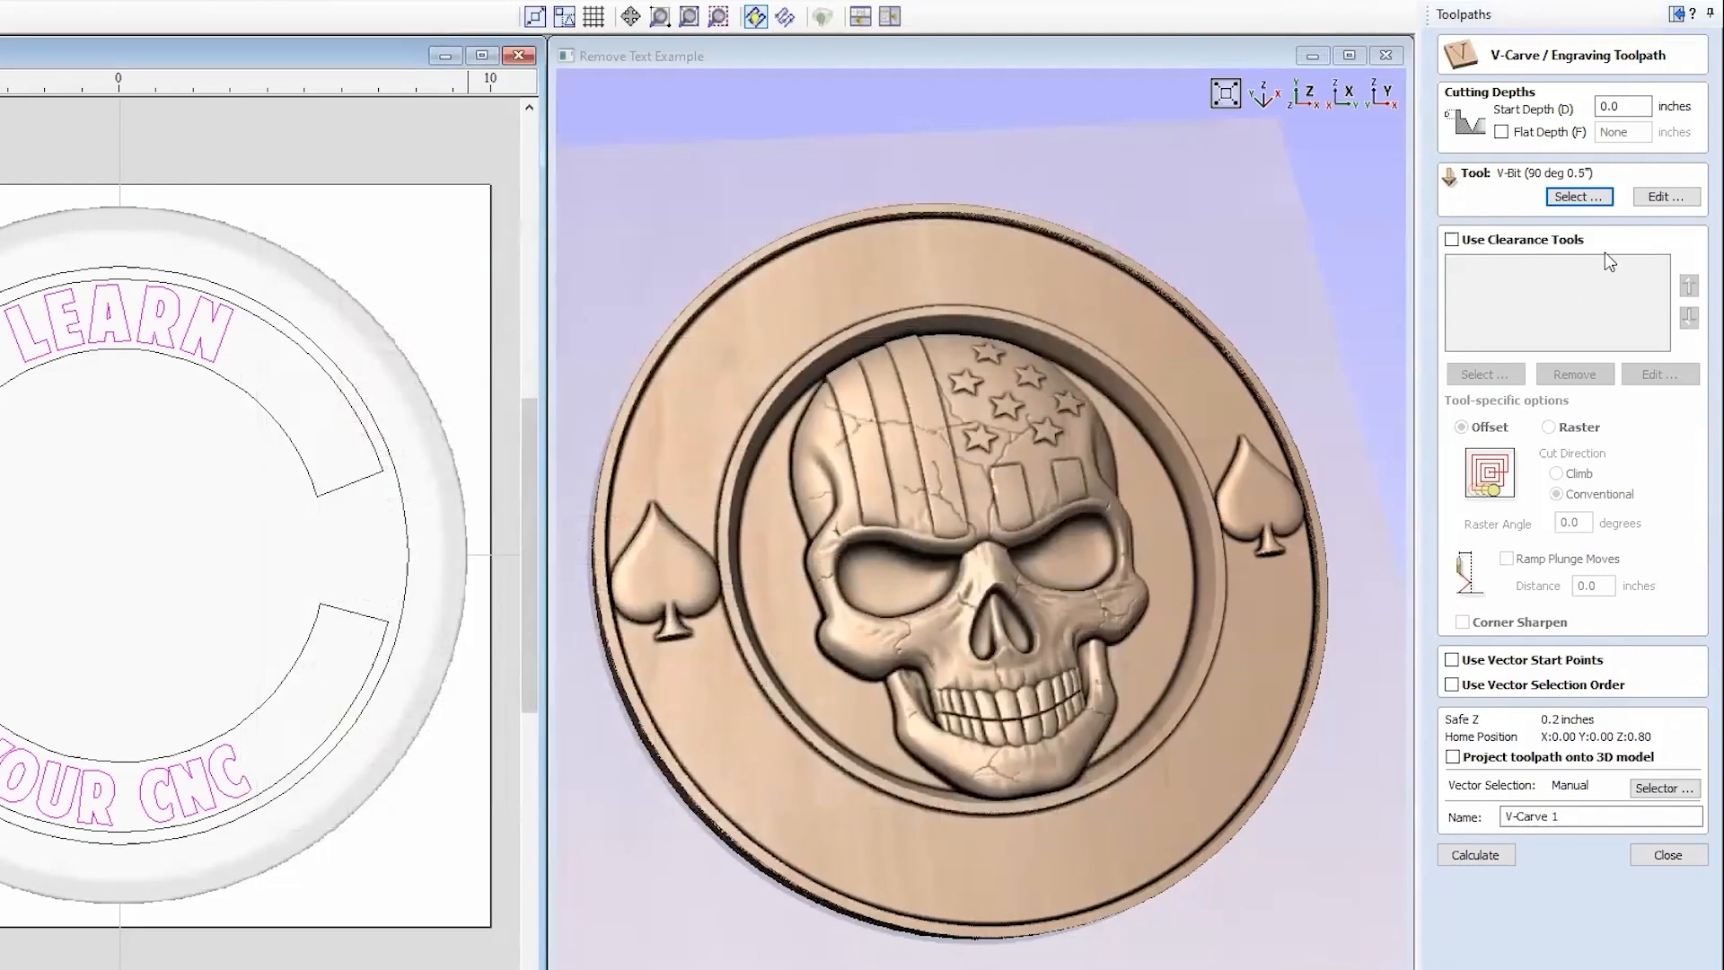
left_click(1548, 135)
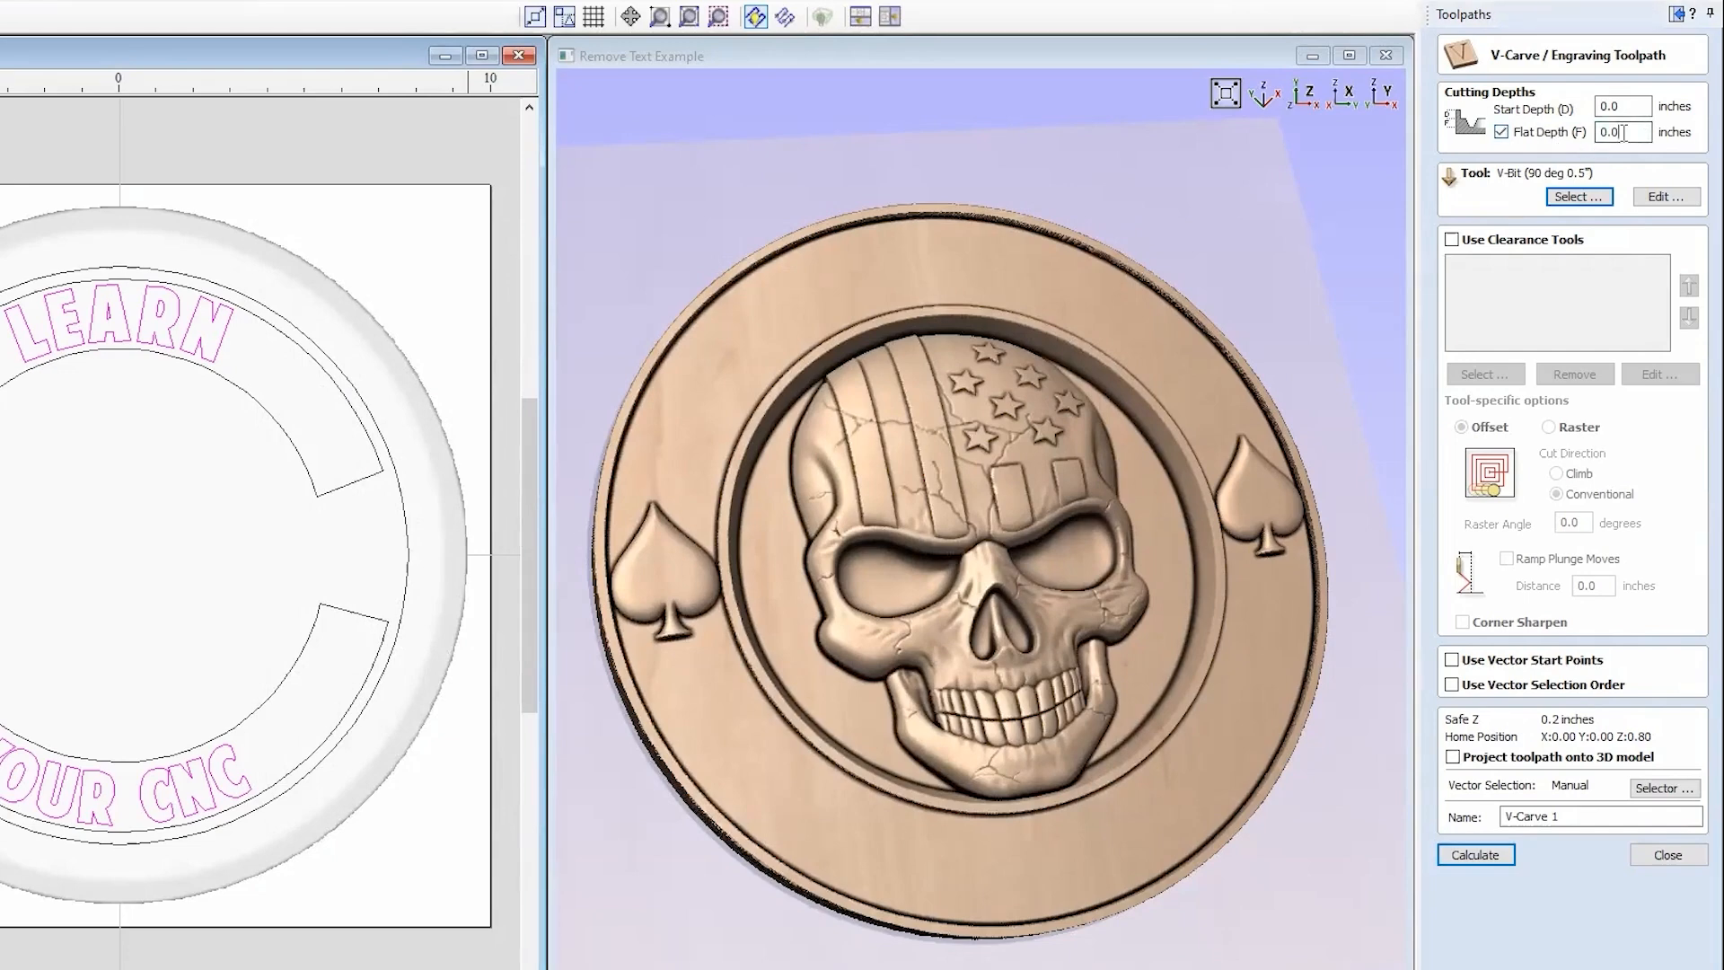
left_click(1503, 133)
Step: Calculate V-Carve 1 and preview the carved LEARN and YOUR CNC lettering from a new angle
left_click(1495, 857)
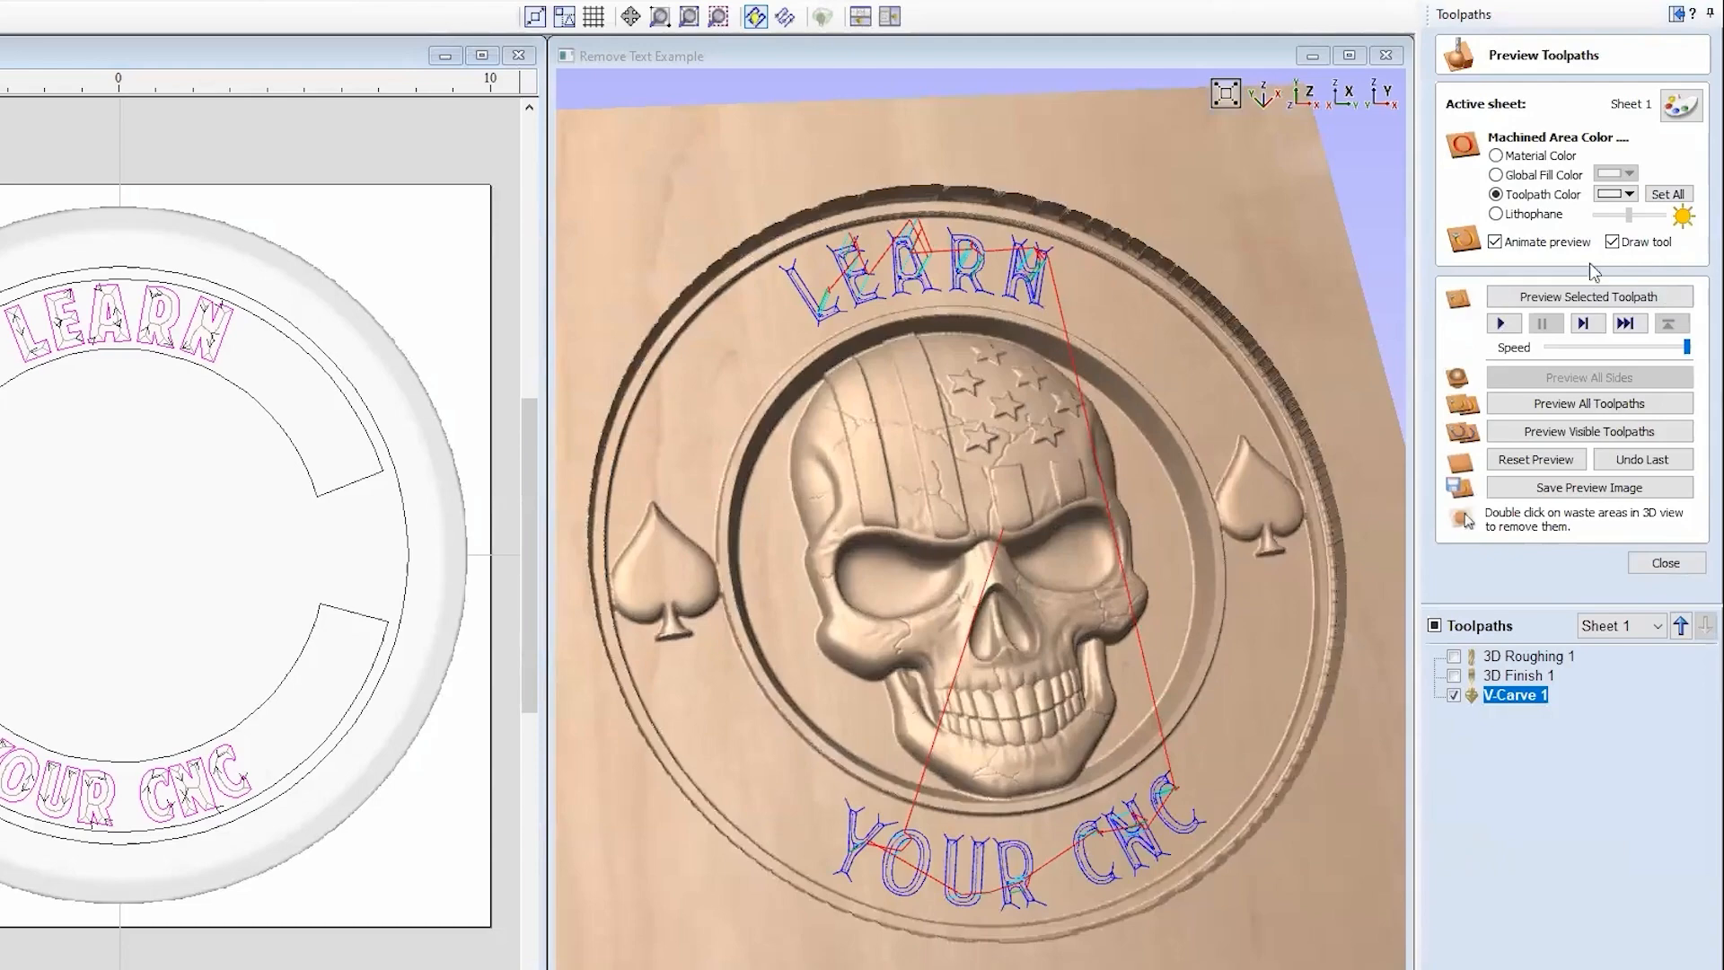
left_click(1572, 297)
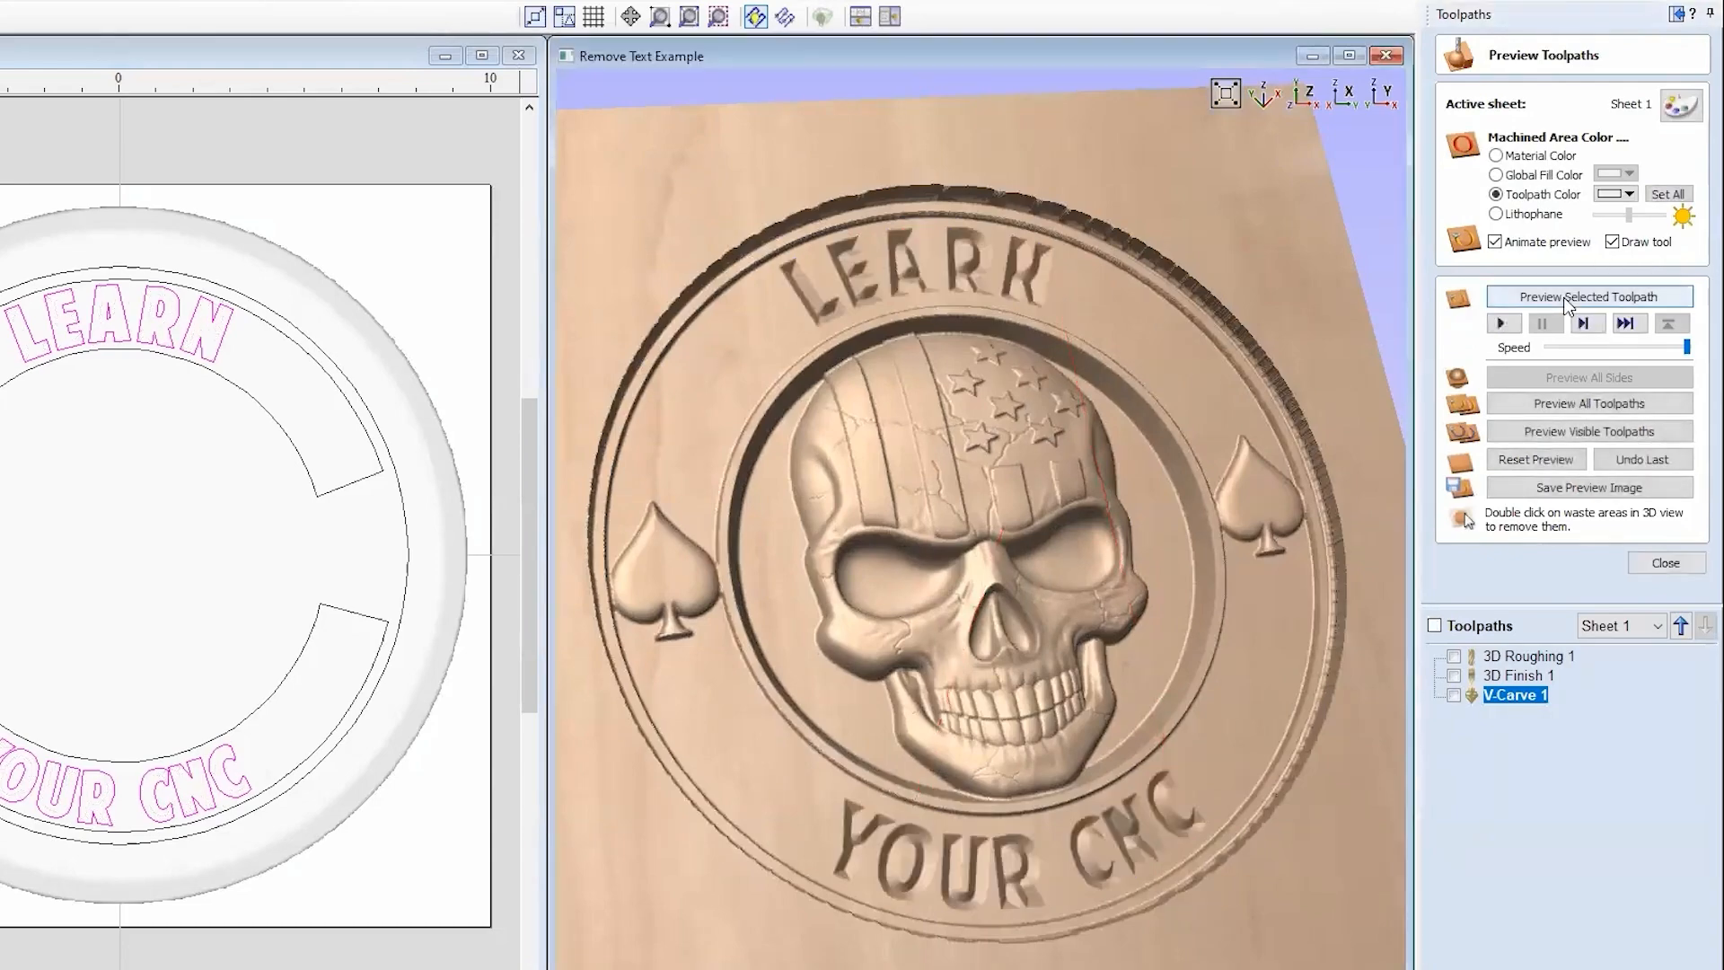
left_click_drag(1221, 614, 1116, 638)
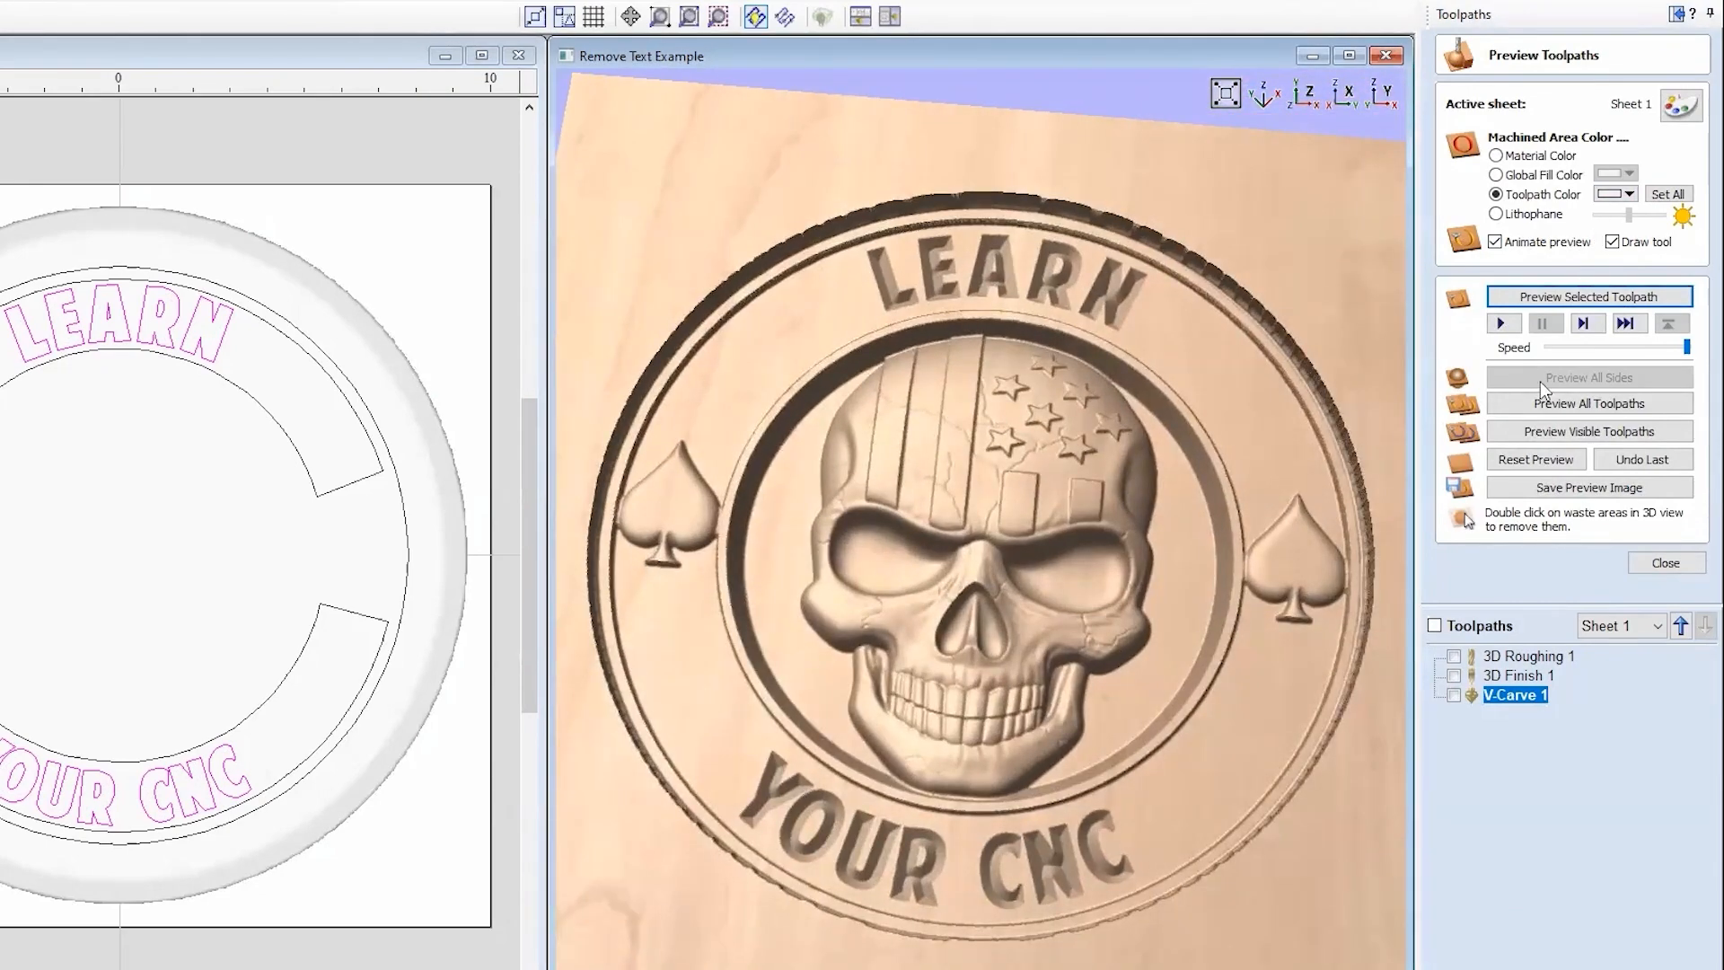
Step: Set the toolpath preview color to black and orbit the carved plaque
left_click(1622, 196)
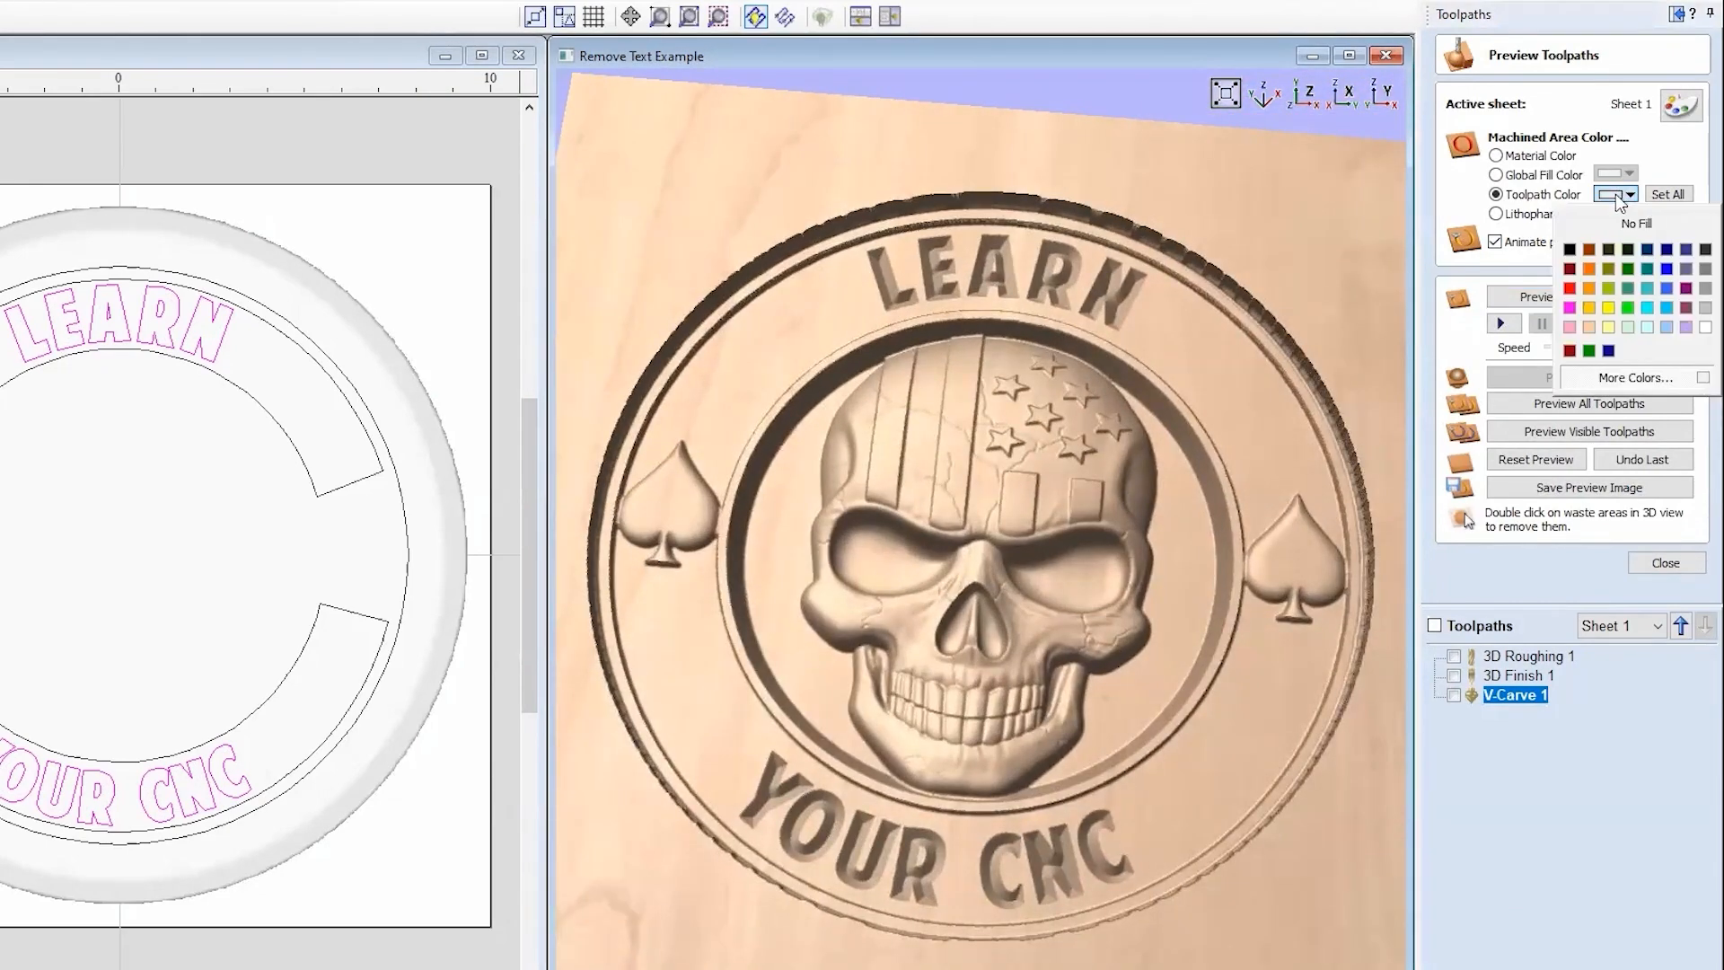
left_click(1569, 251)
left_click_drag(937, 729, 1103, 539)
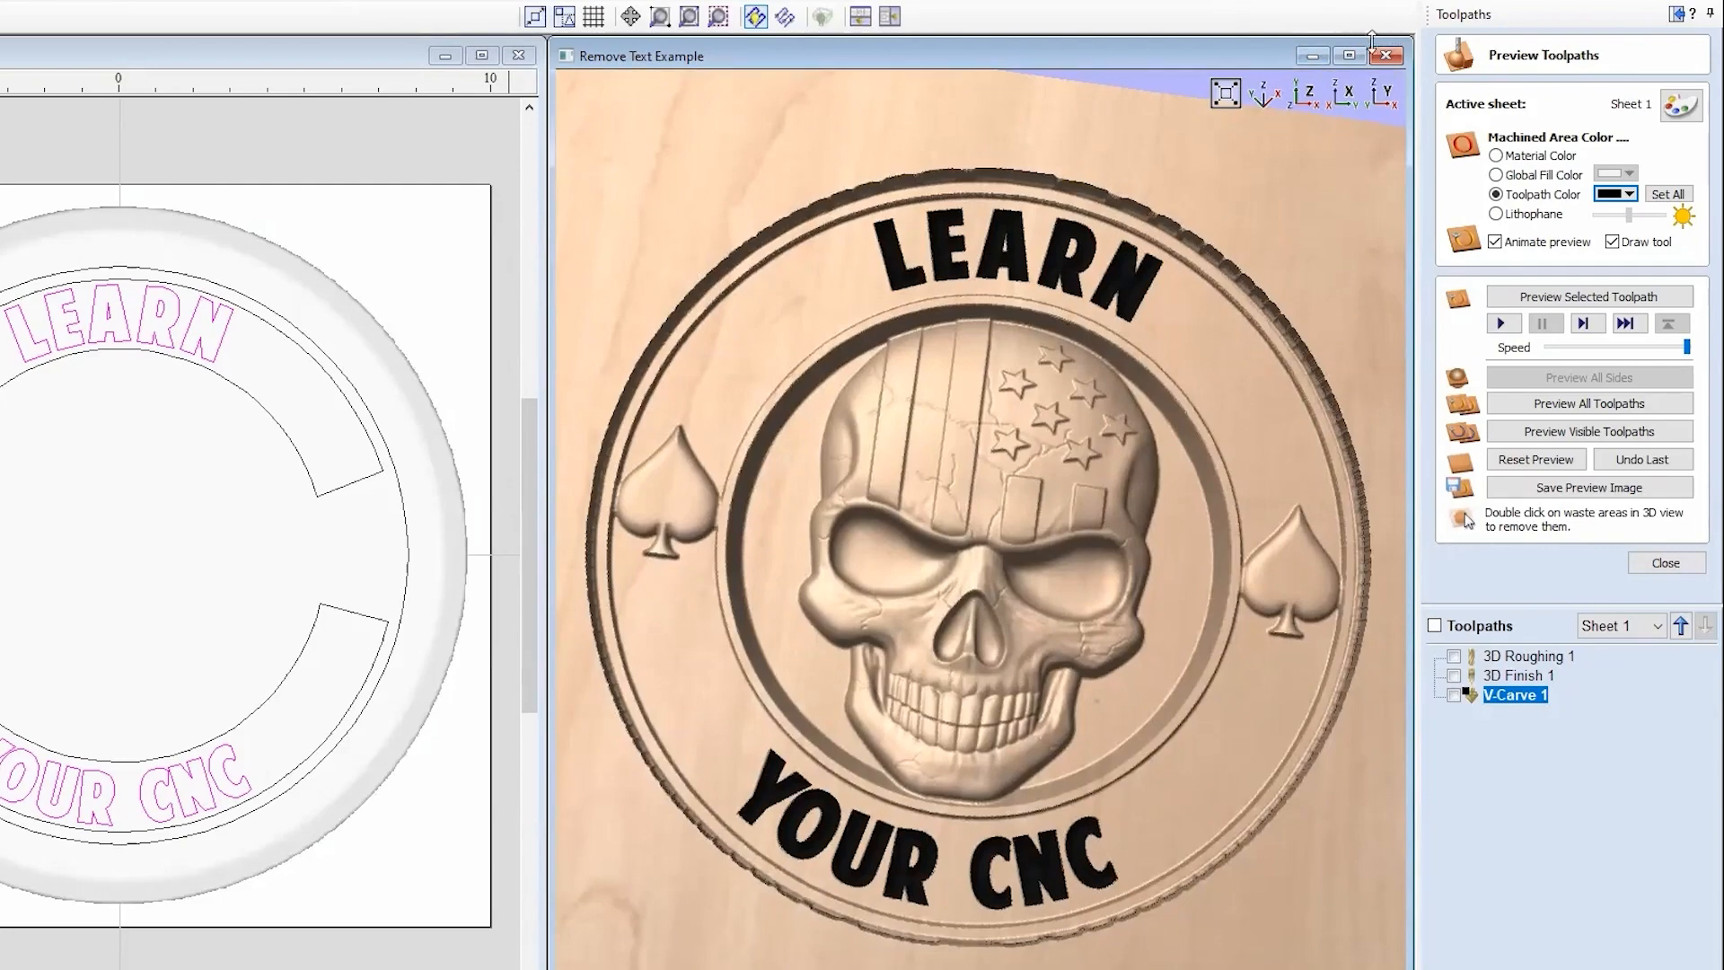
Step: Maximize the 3D view and rotate the enlarged carving to a tilted view
left_click(1348, 56)
left_click_drag(620, 595, 555, 273)
left_click_drag(440, 338, 562, 585)
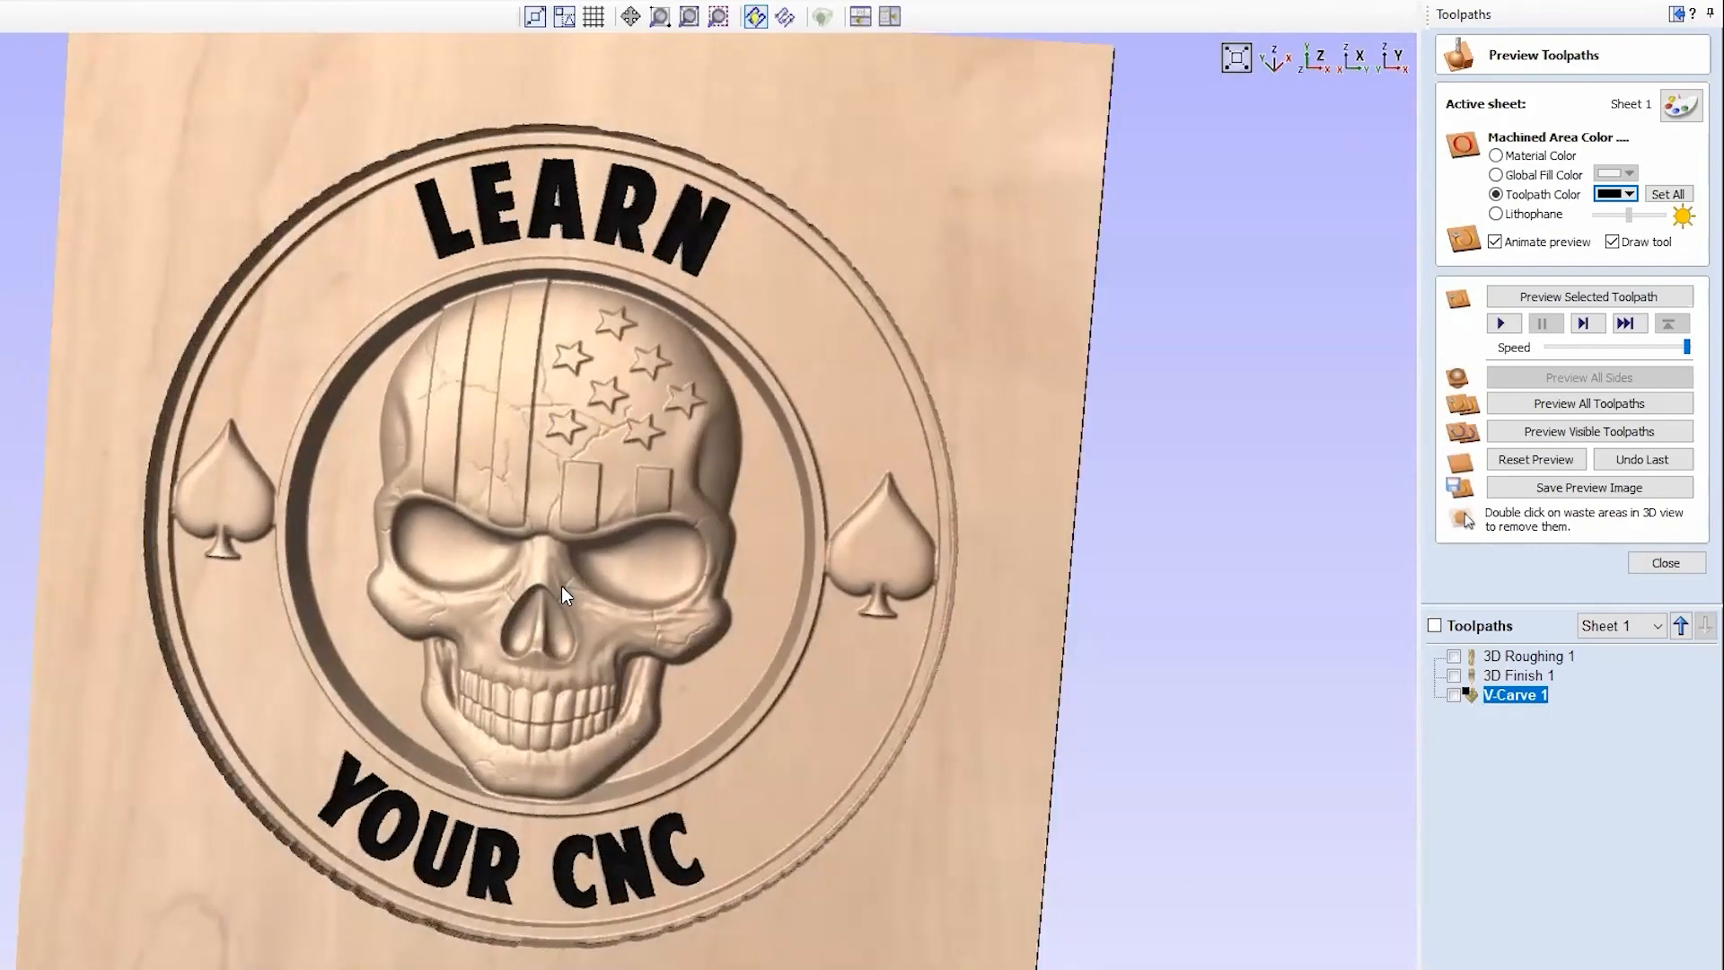